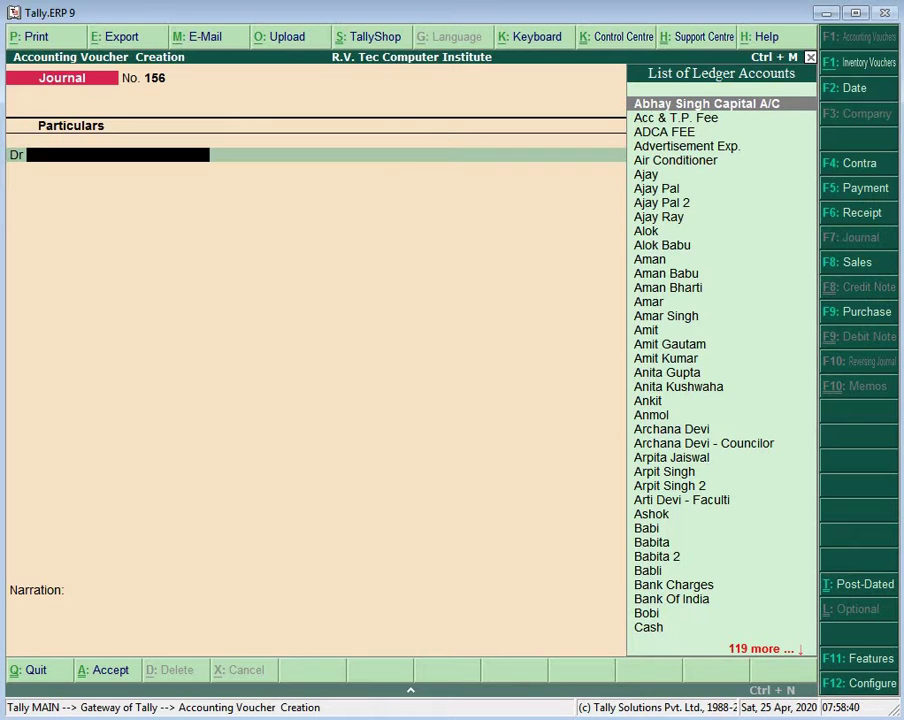
Step: Debit the matching student ledger 4,000 on journal voucher 156
type("A")
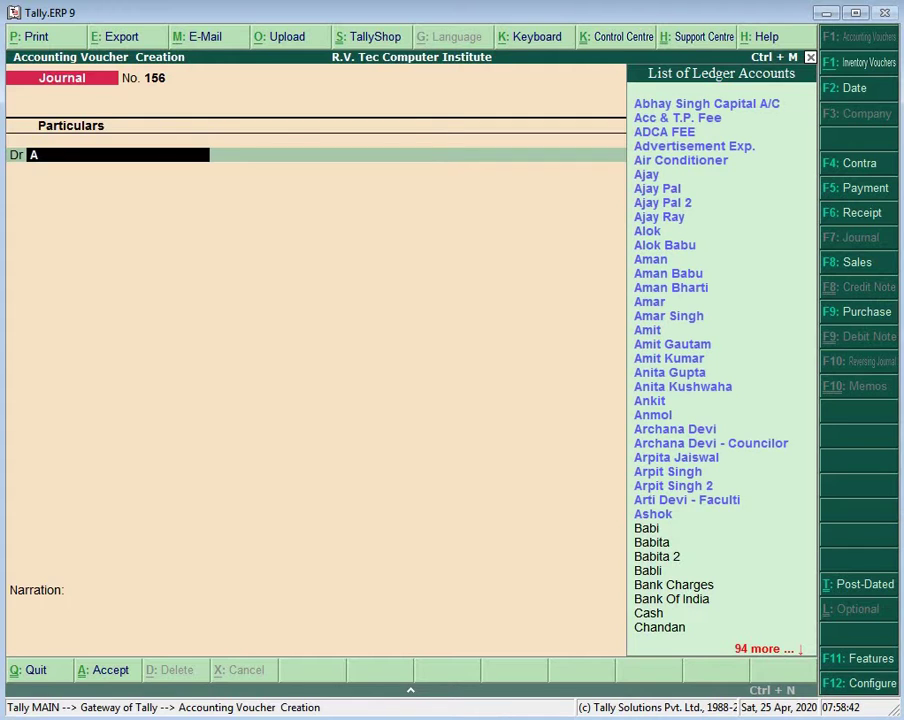
type("rp")
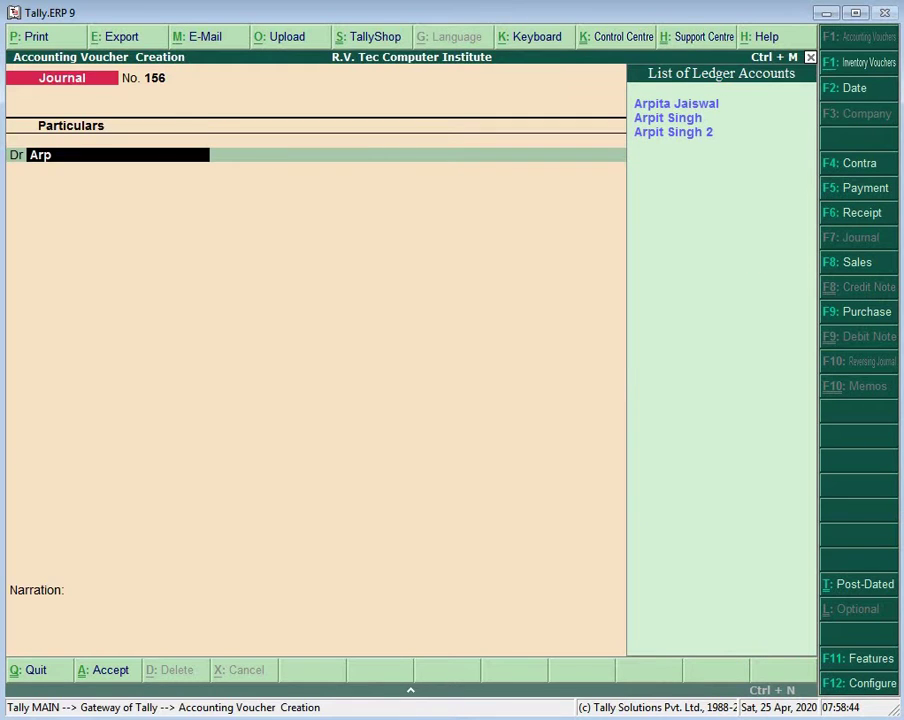
key("Down")
key("Down")
key("Return")
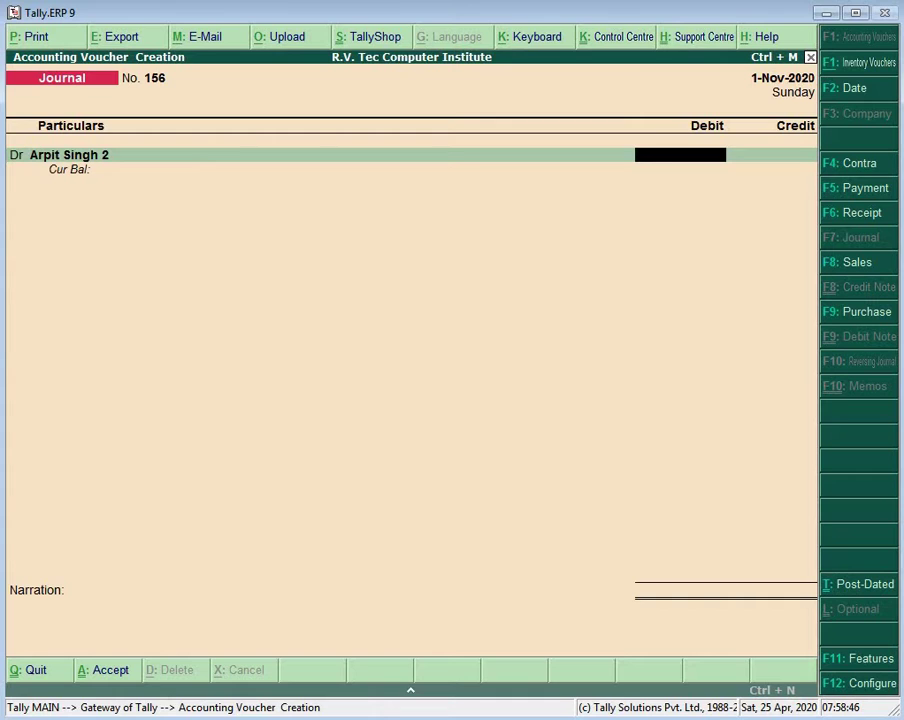
type("4000")
key("Return")
key("Return")
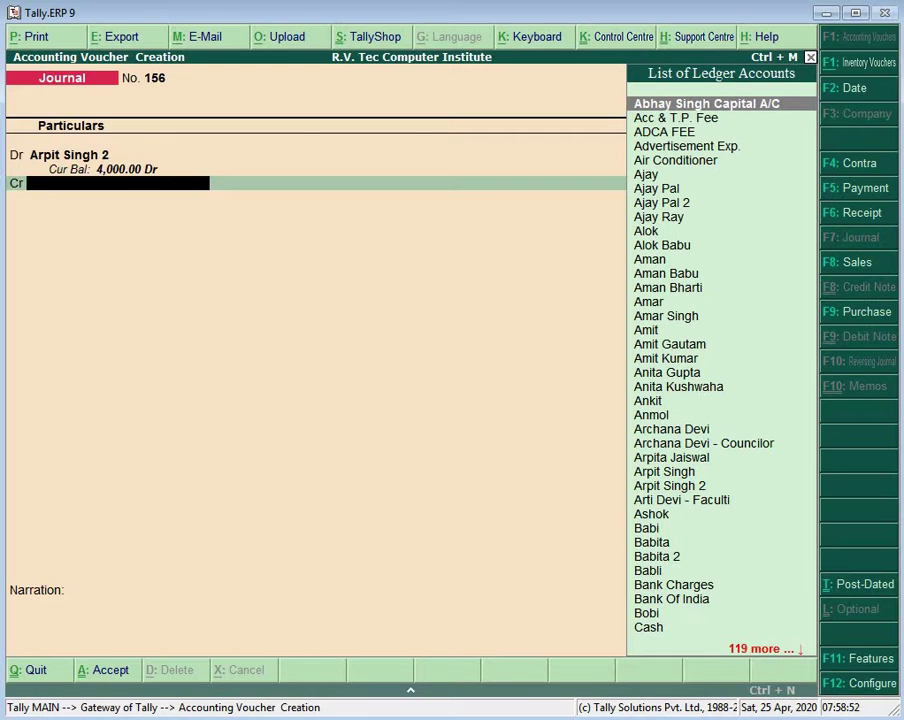
Step: Credit ADCA FEE 4,000 and skip the narration to reach the Accept prompt
type("Ad")
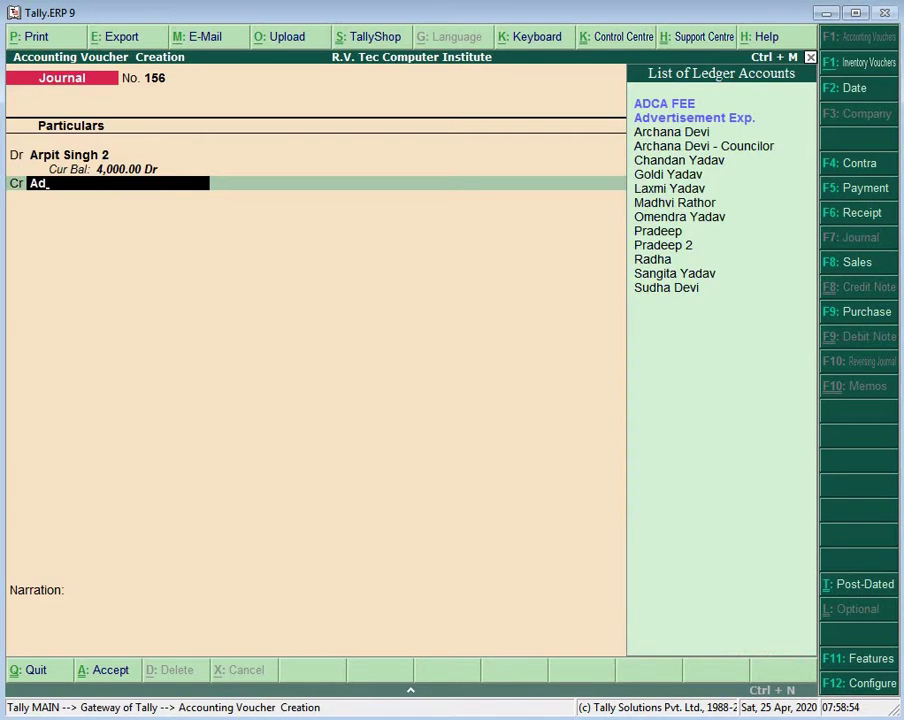
key("Down")
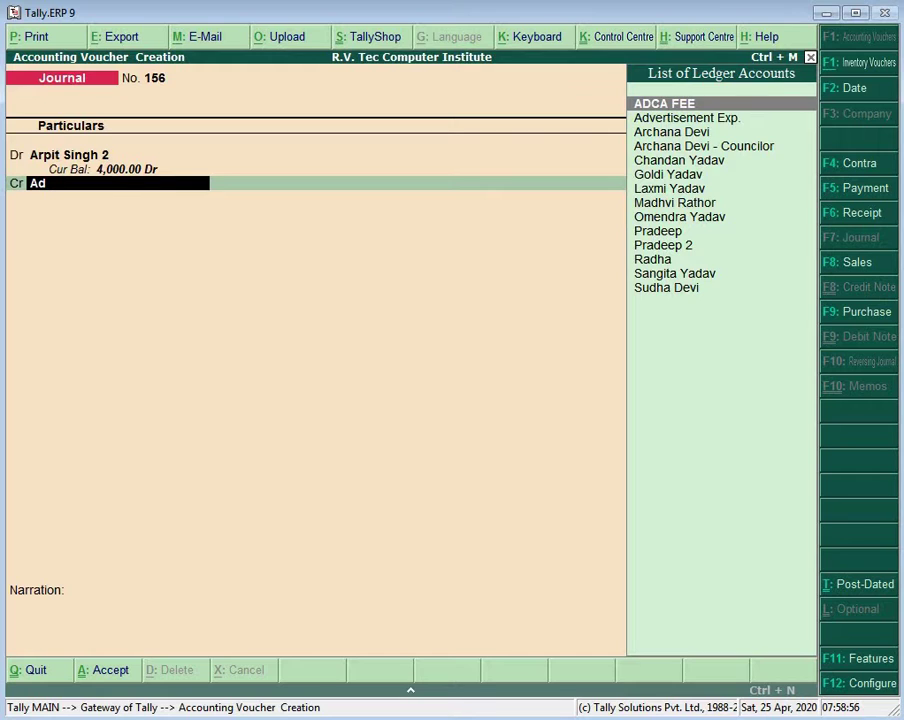
key("Return")
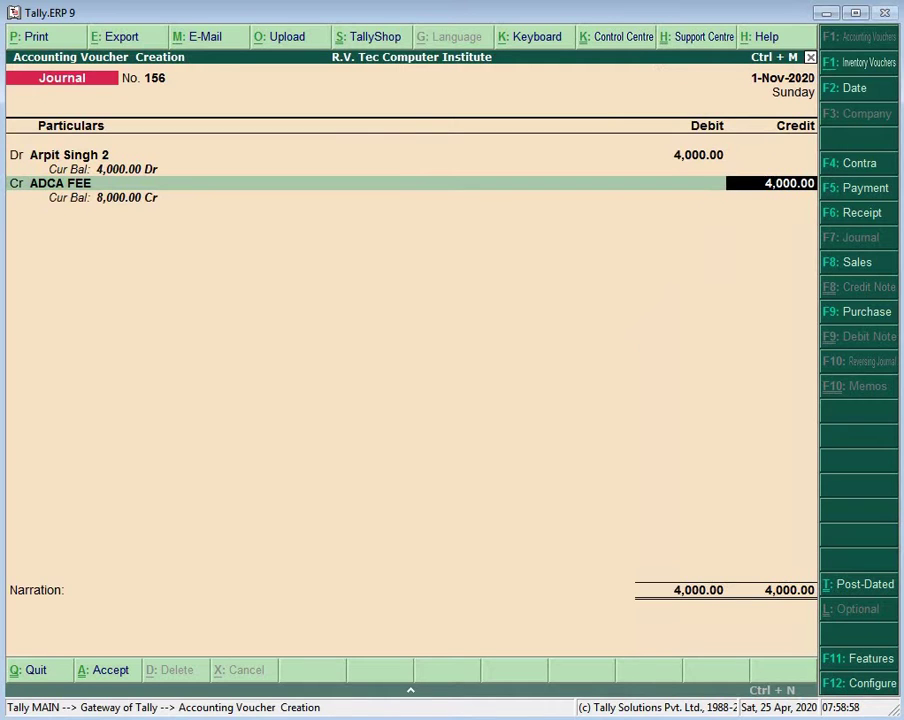
key("Return")
key("Return")
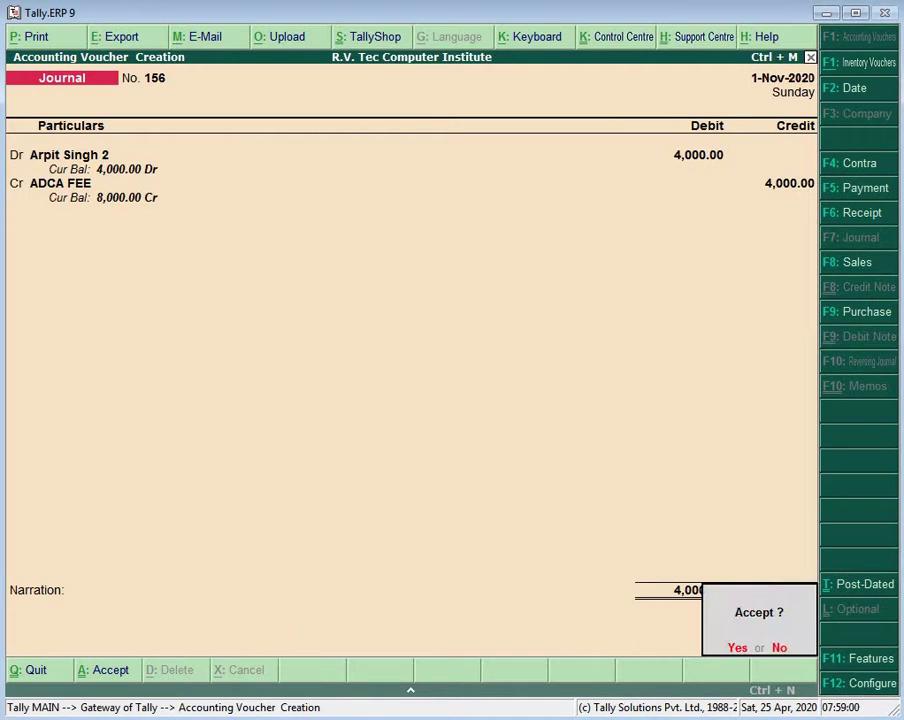
key("Return")
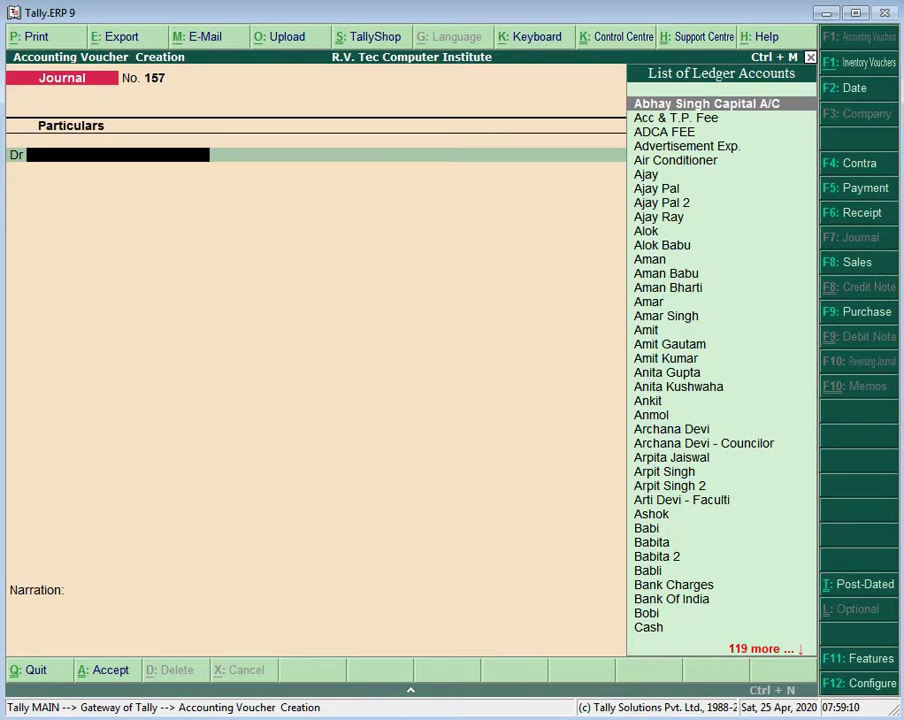
Step: Create a new student ledger named with suffix '2' from the Dr line with Alt+C
key("alt+c")
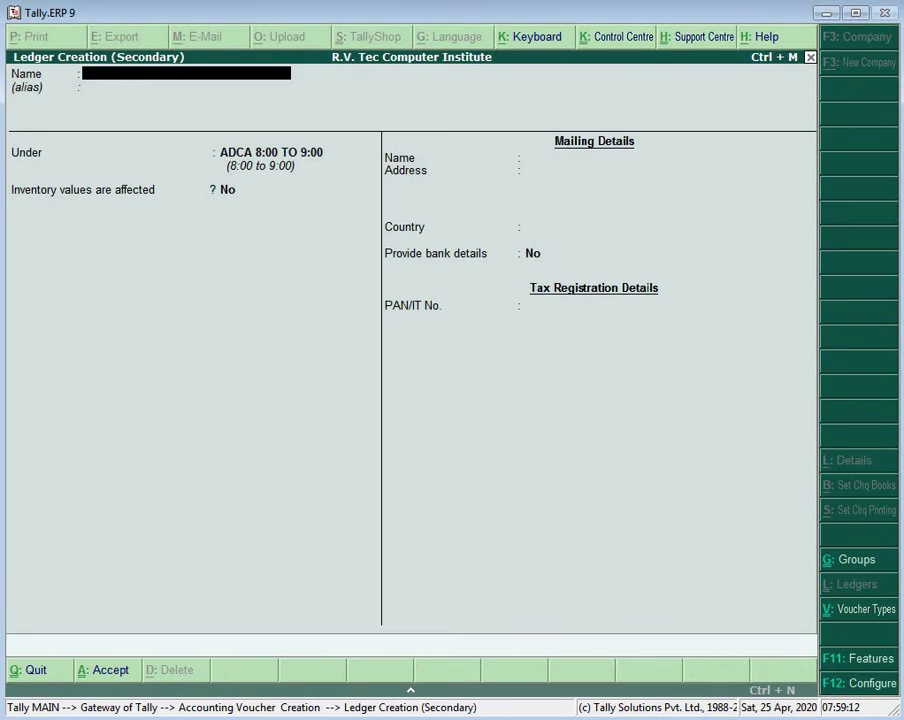
key("Return")
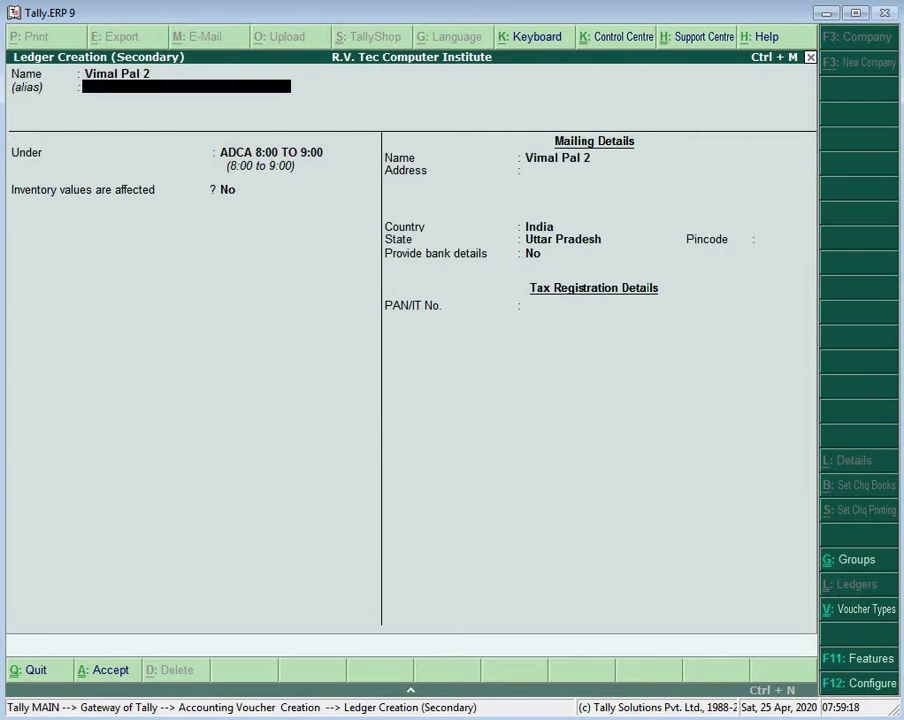
key("Return")
key("Return")
key("Return")
key("Return")
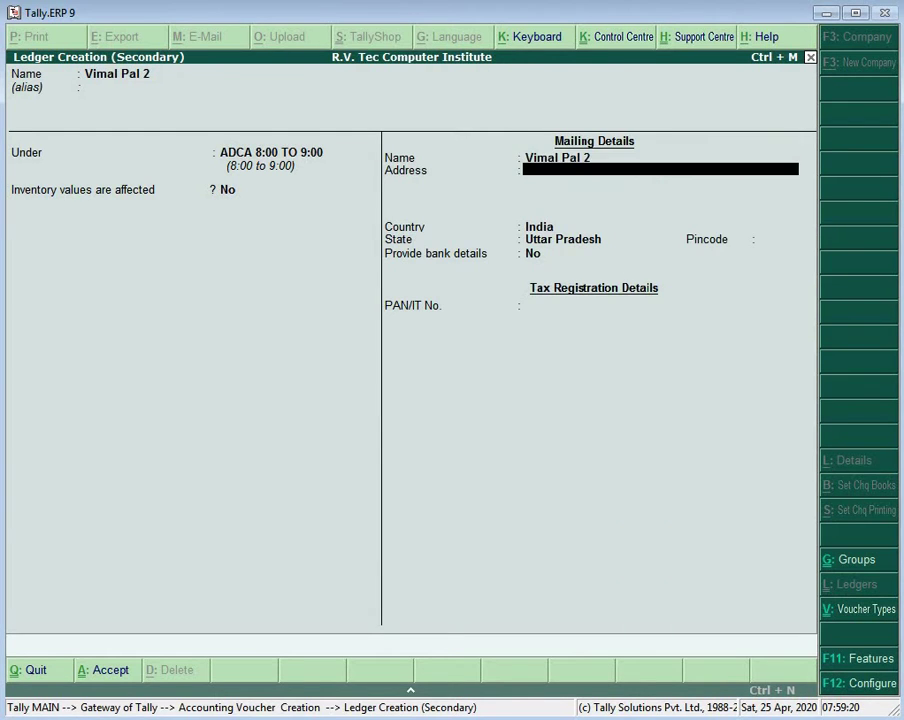
key("Return")
key("Return")
key("Return")
key("Return")
key("Return")
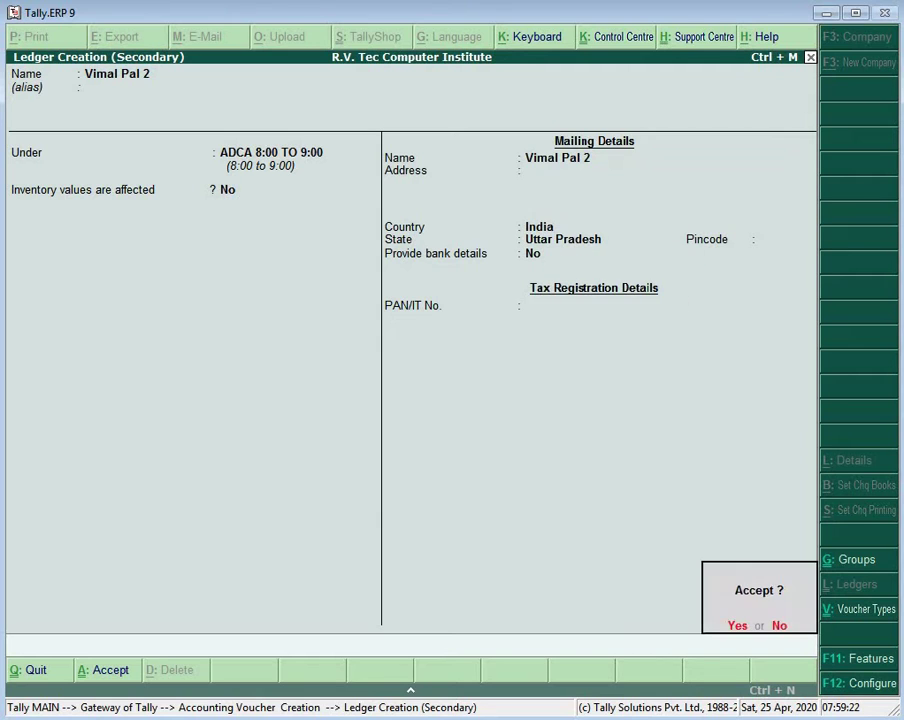
key("Return")
Step: Debit the new student ledger 4,000 and credit ADCA FEE 4,000 on voucher 157
key("Return")
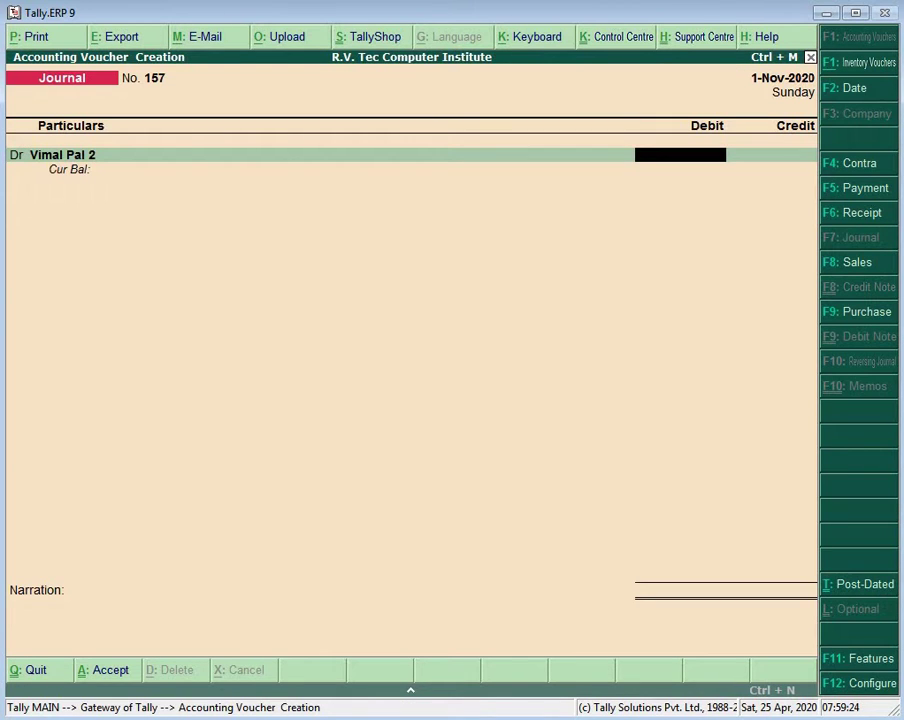
type("4000")
key("Return")
key("Return")
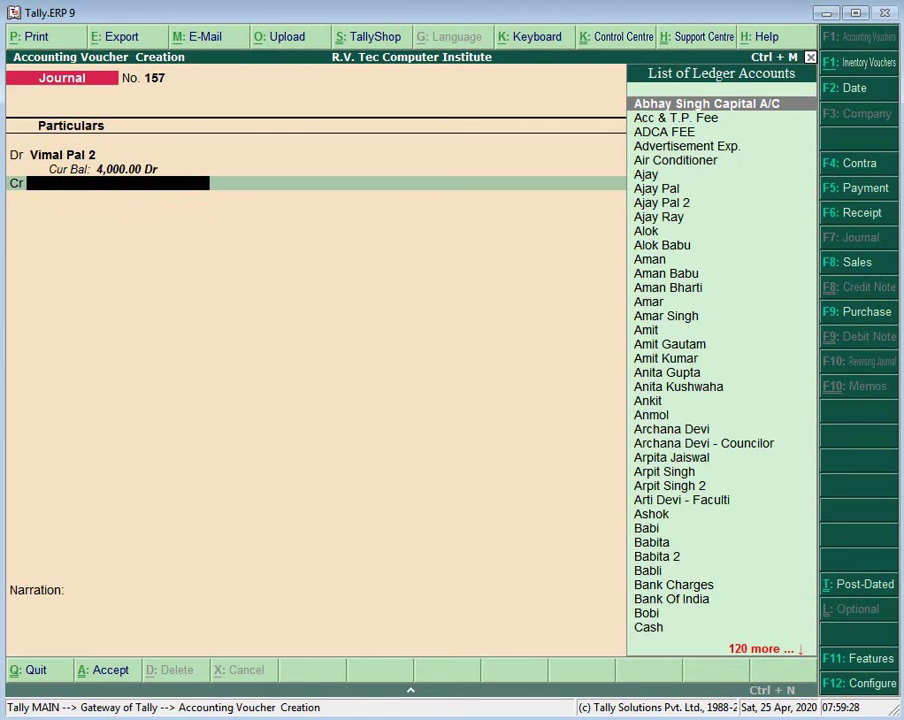
type("Ad")
key("Return")
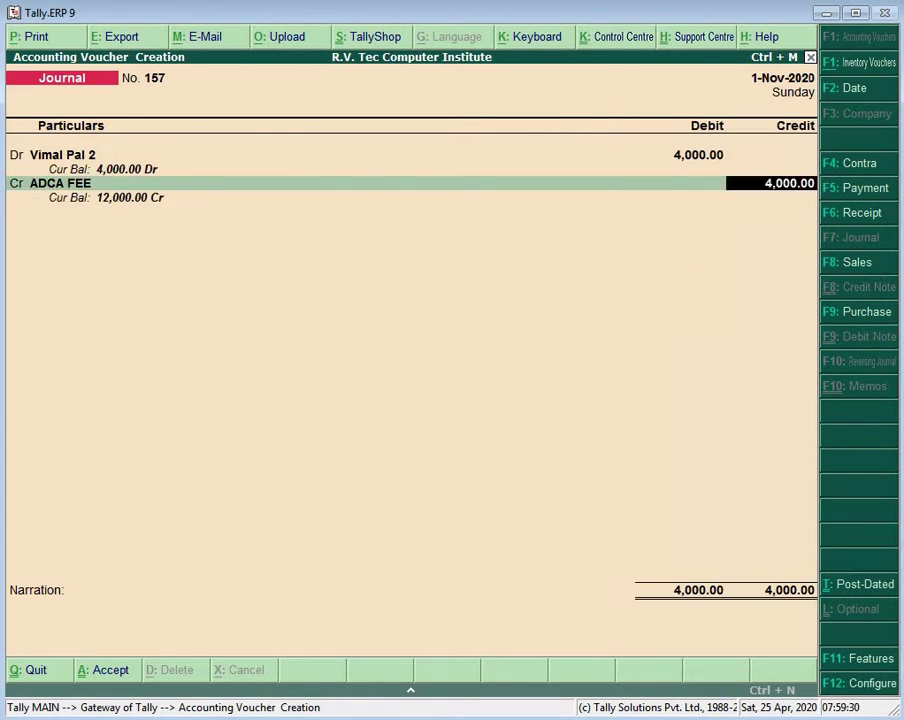
key("Return")
key("Return")
key("Return")
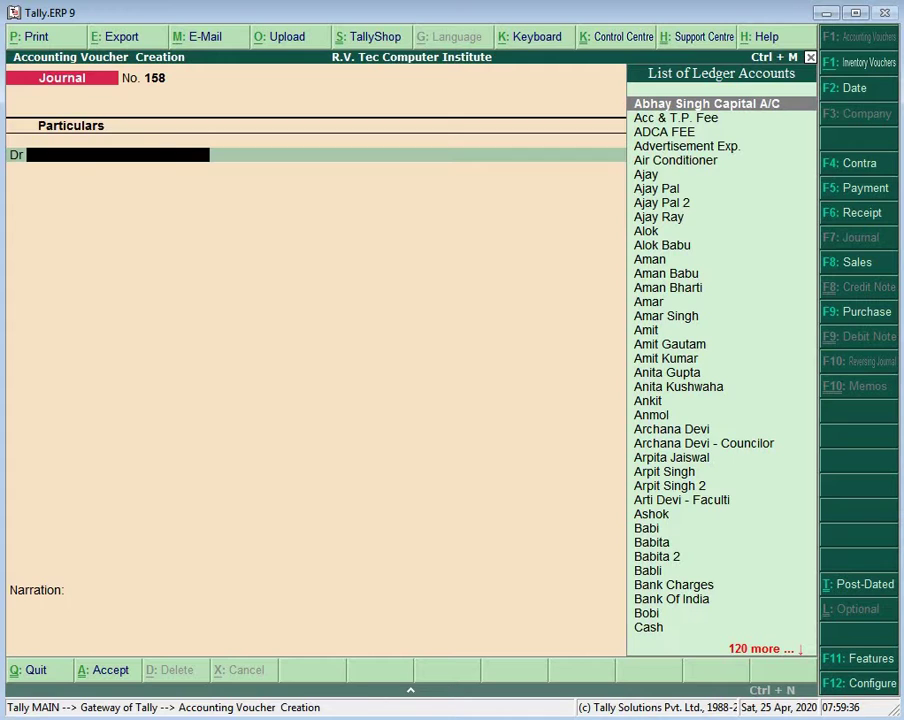
Step: Create another new student ledger, stepping through its mailing details
key("alt+c")
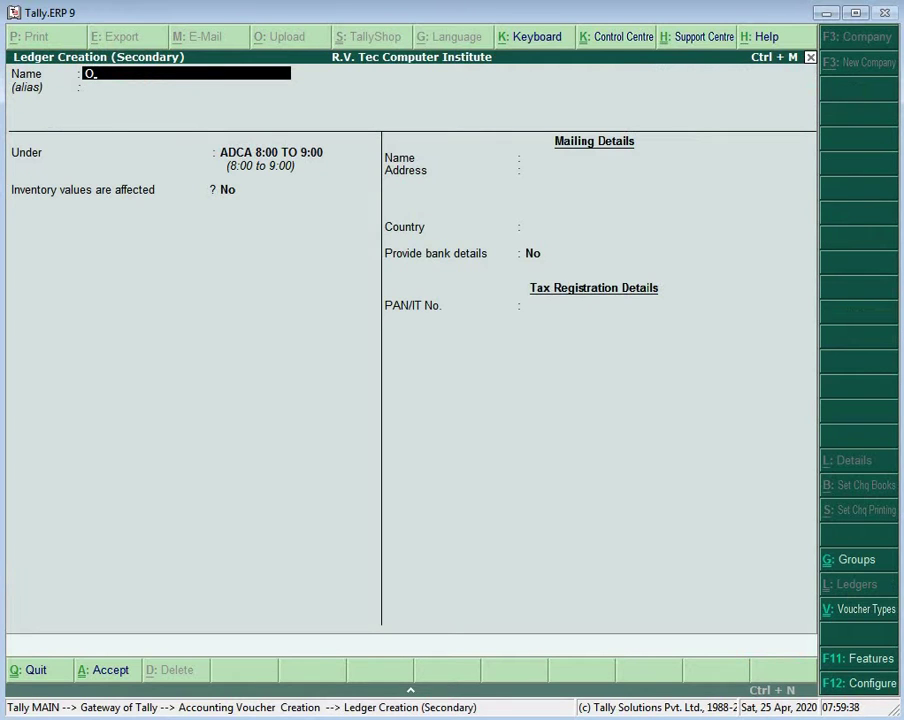
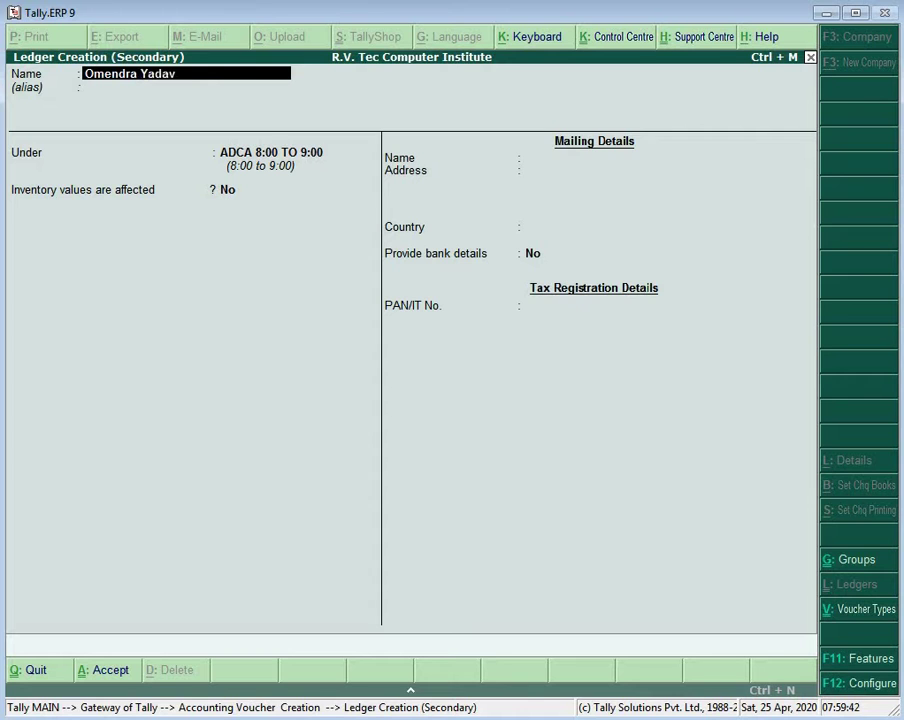
type(" 2")
key("Return")
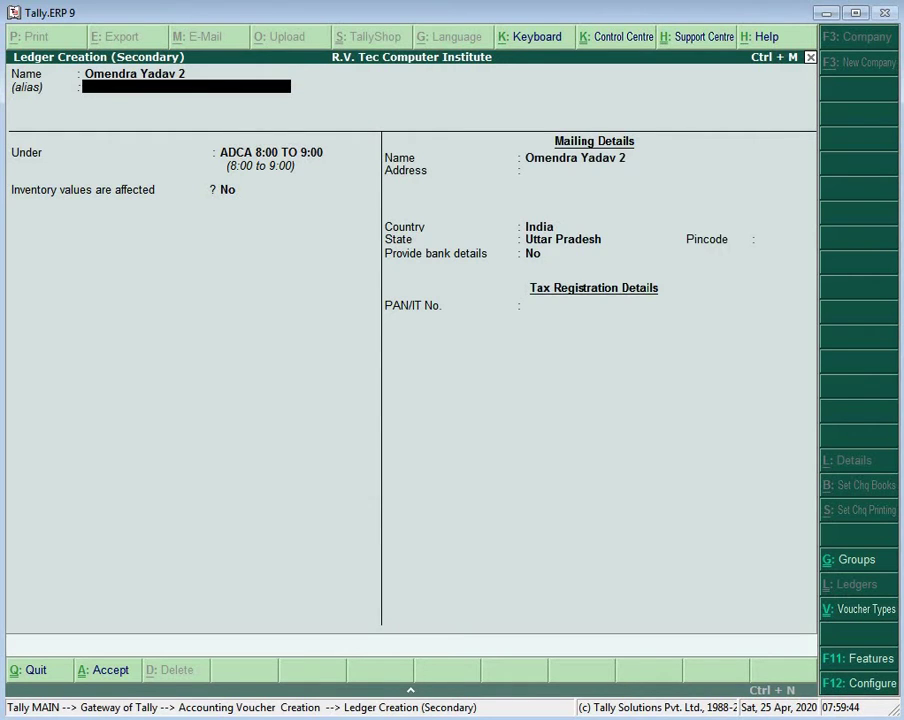
key("Return")
key("Return")
key("Return")
key("Return")
key("Return")
key("Return")
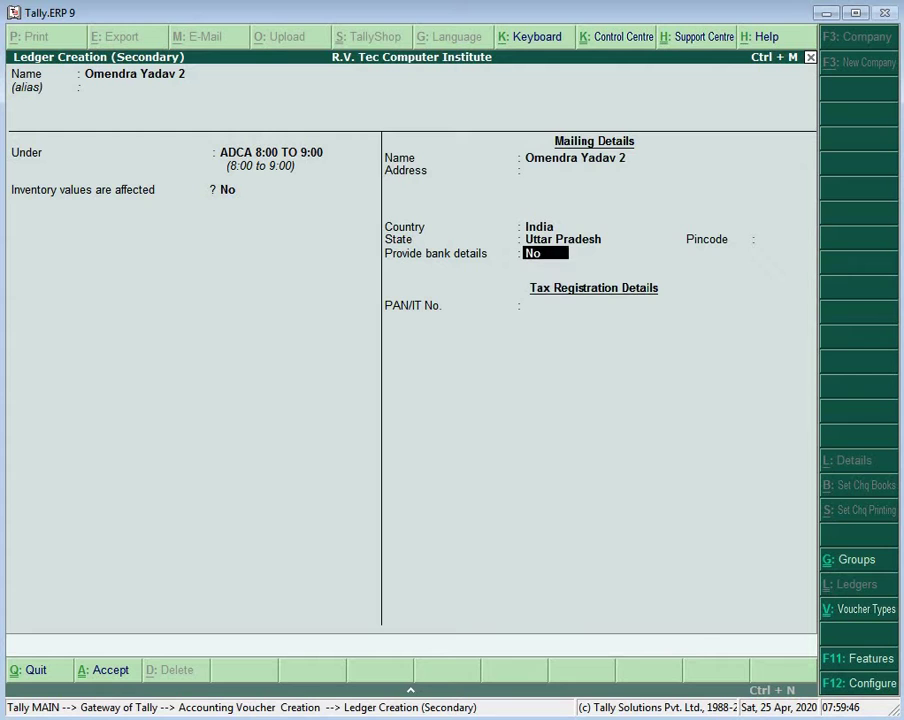
key("Return")
key("Return")
Step: Debit the new ledger 4,000 and credit ADCA FEE 4,000 on voucher 158
key("Return")
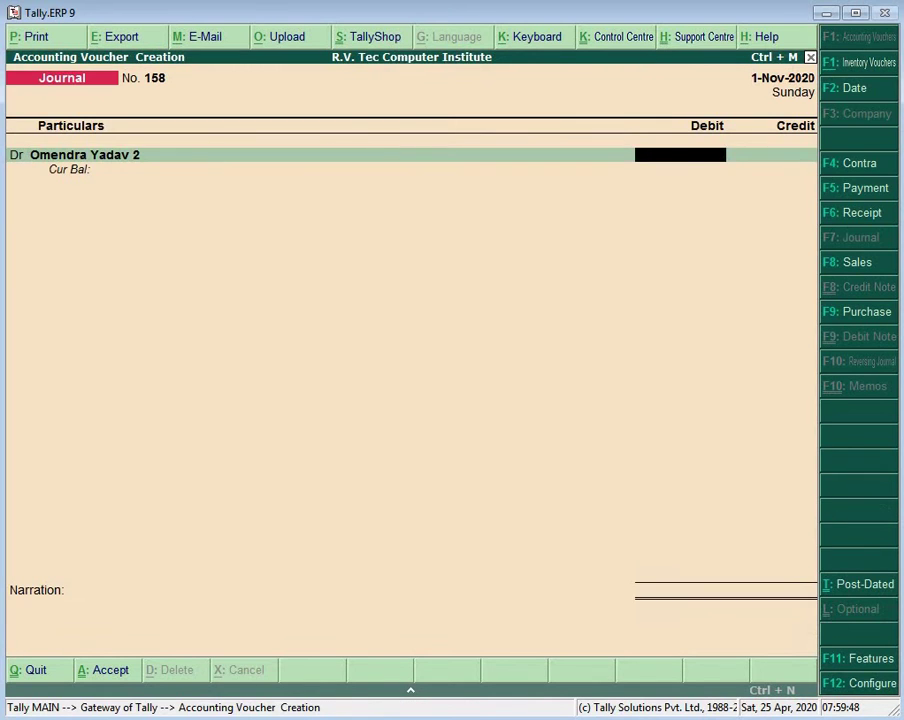
type("4000")
key("Return")
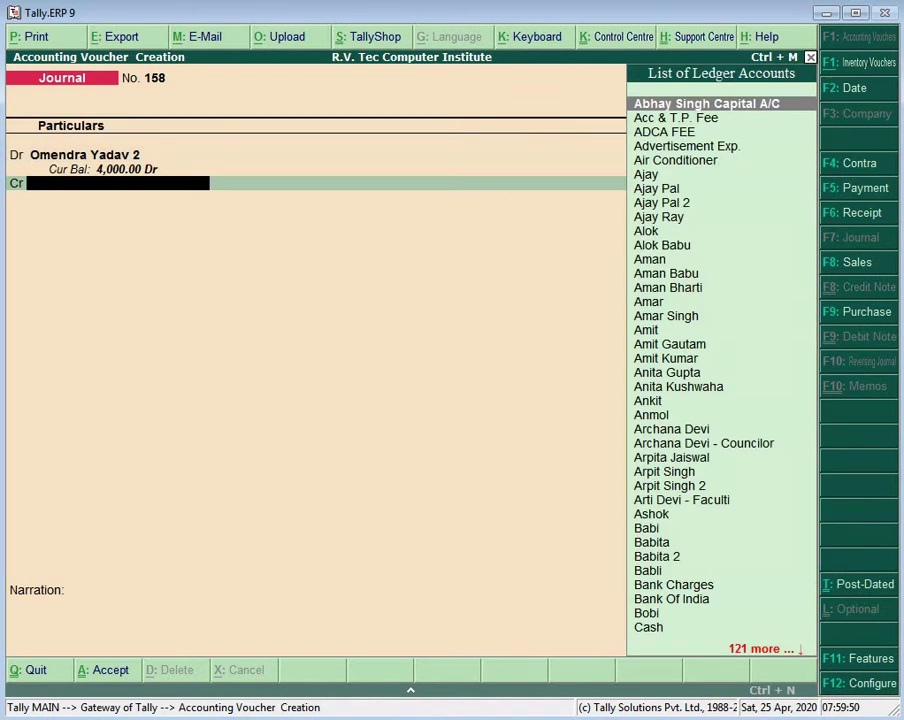
key("Return")
key("BackSpace")
type("A")
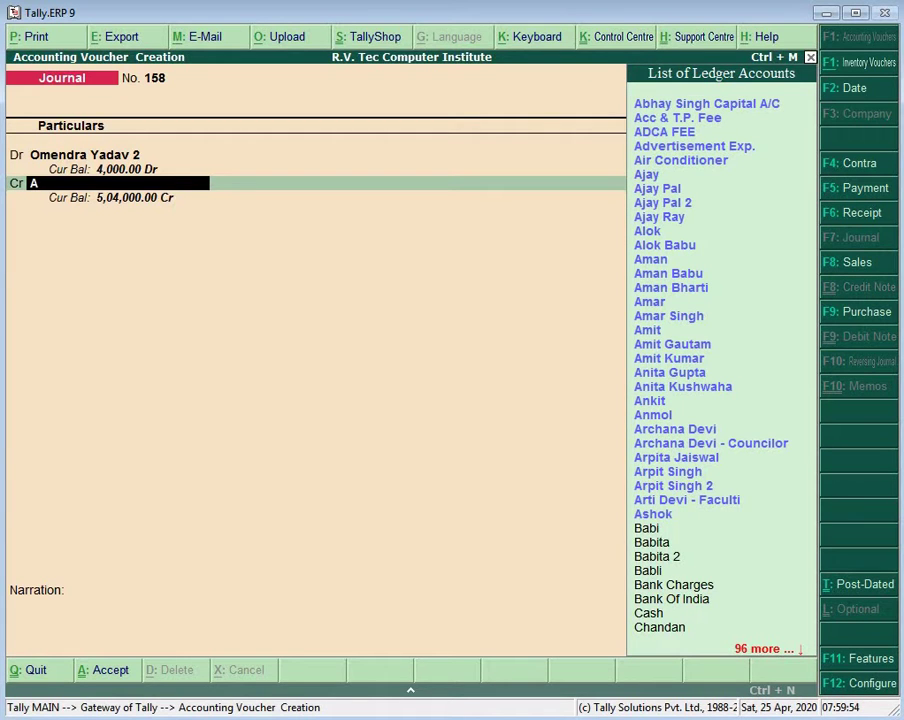
type("d")
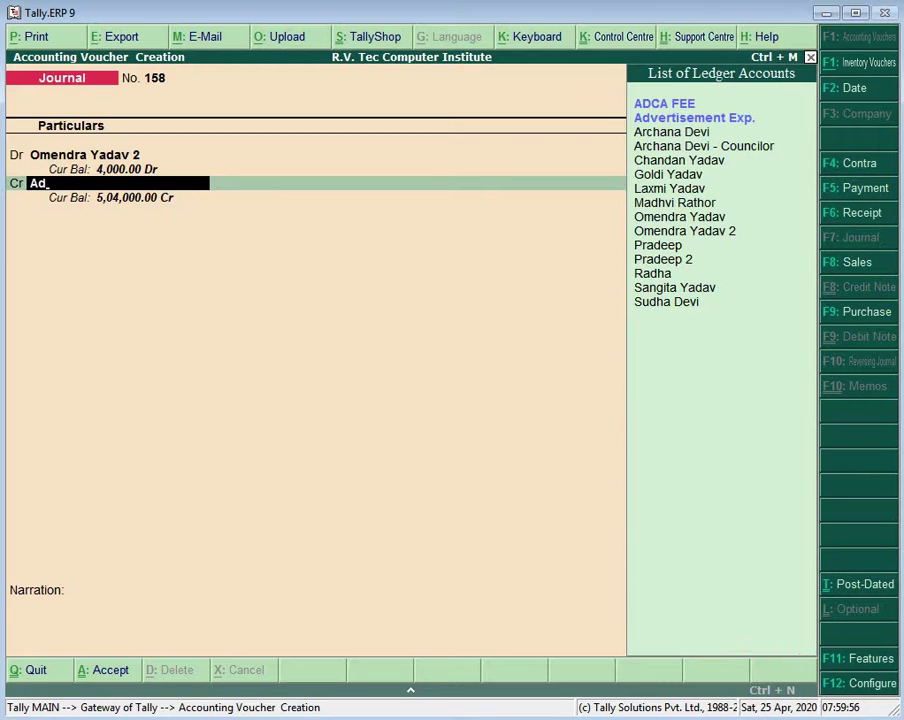
key("Return")
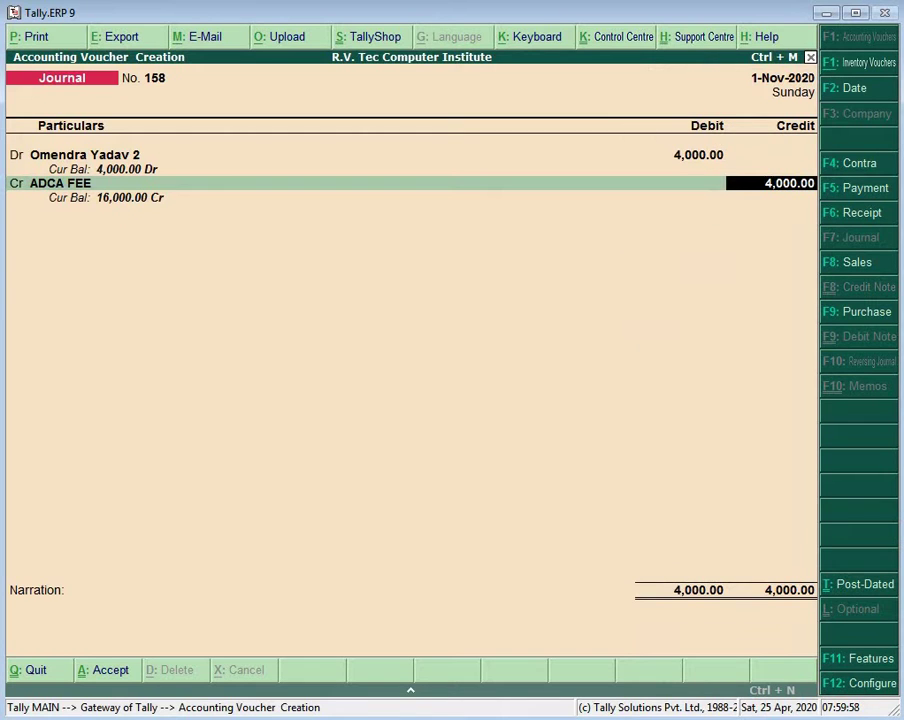
key("Return")
key("Return")
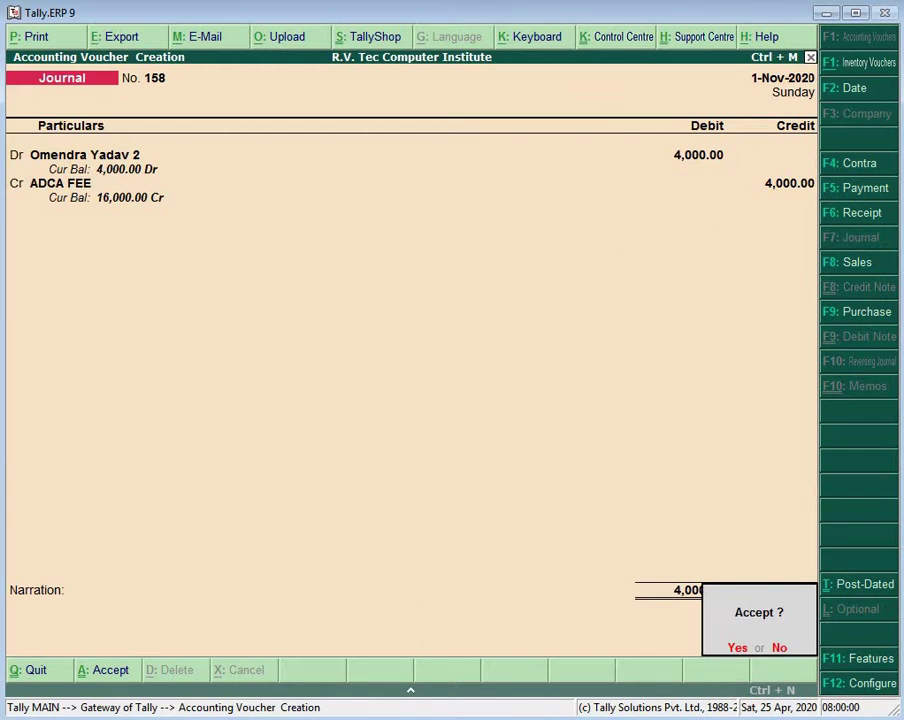
key("Return")
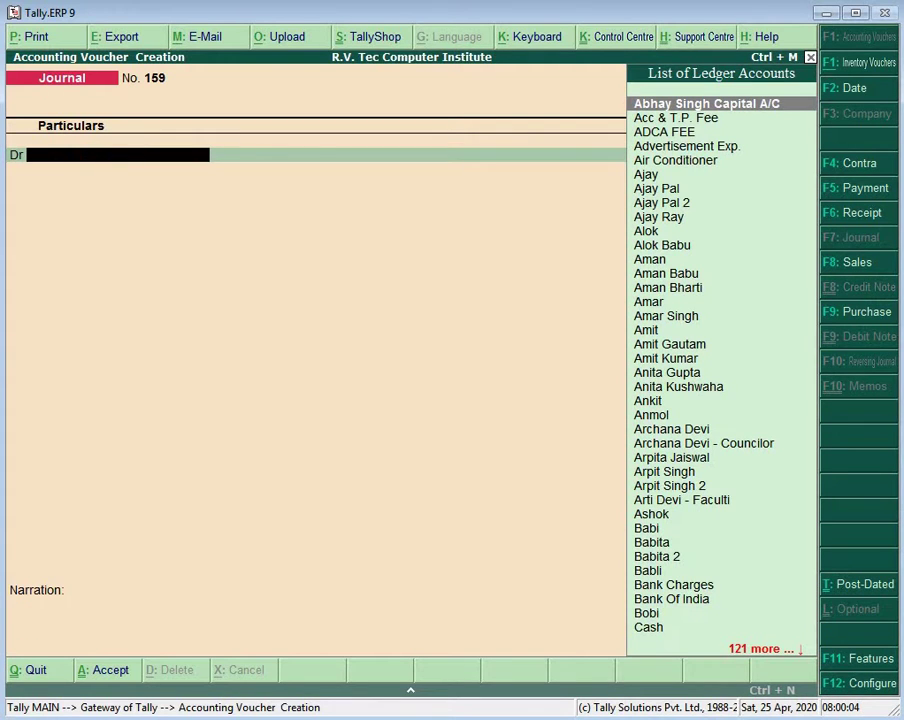
Step: Create a new student ledger, correcting a typo in the name, and step through its details
key("alt+c")
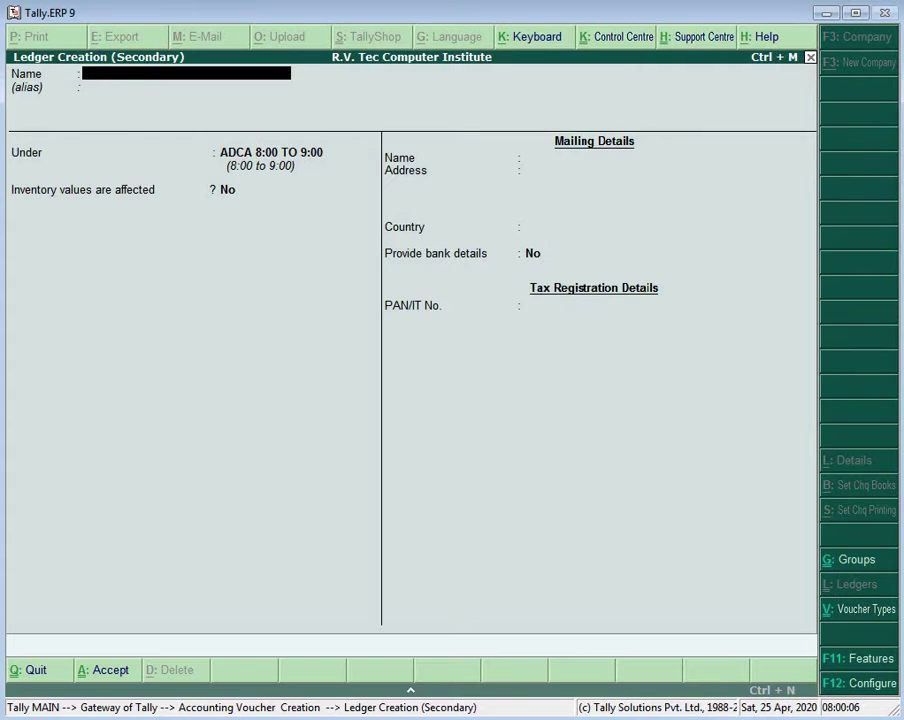
key("Return")
key("Return")
key("Return")
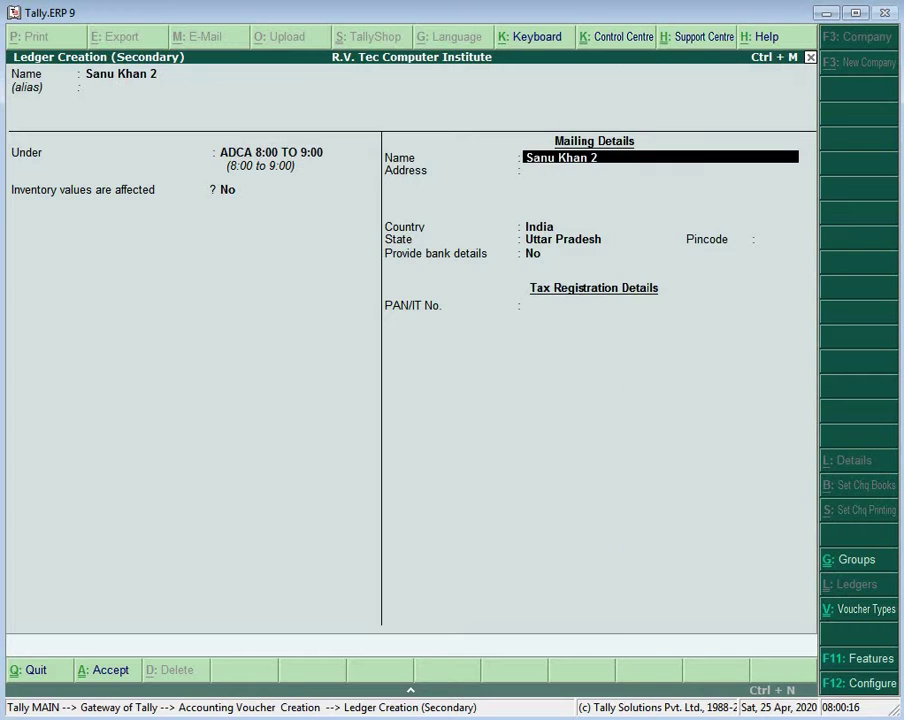
key("Return")
key("Return")
key("Return")
key("Return")
key("Return")
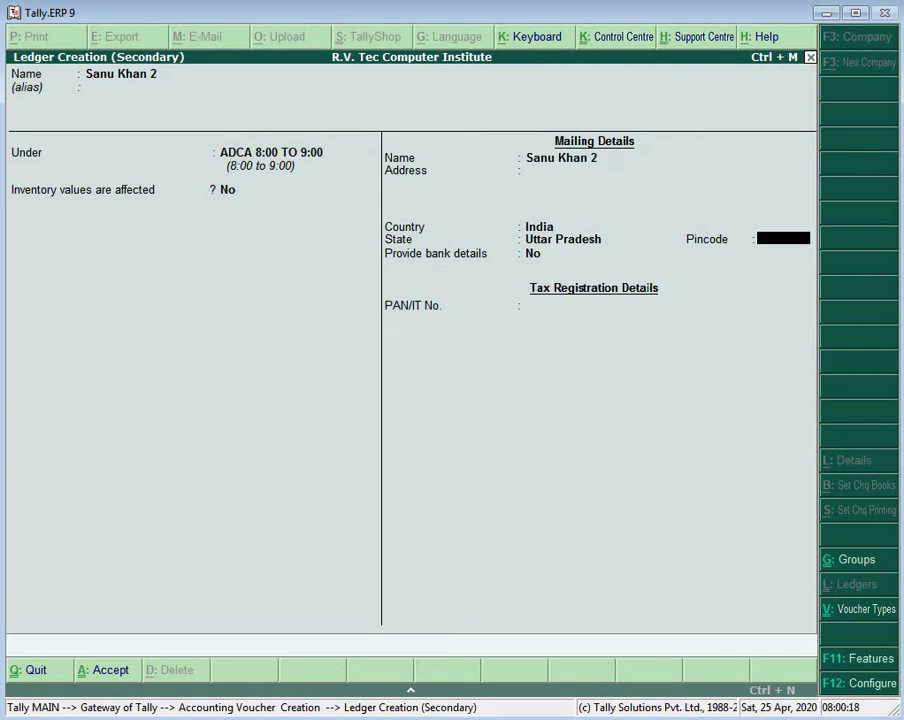
key("Return")
key("Return")
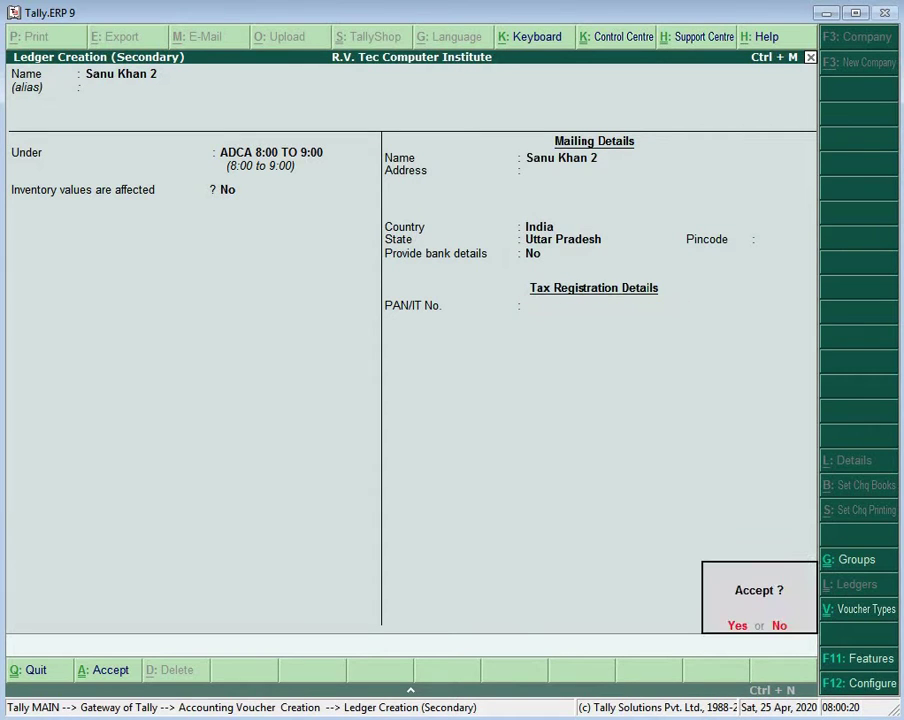
key("Return")
Step: Enter a 4,000 debit and credit ADCA FEE 4,000 on journal 159
type("4000")
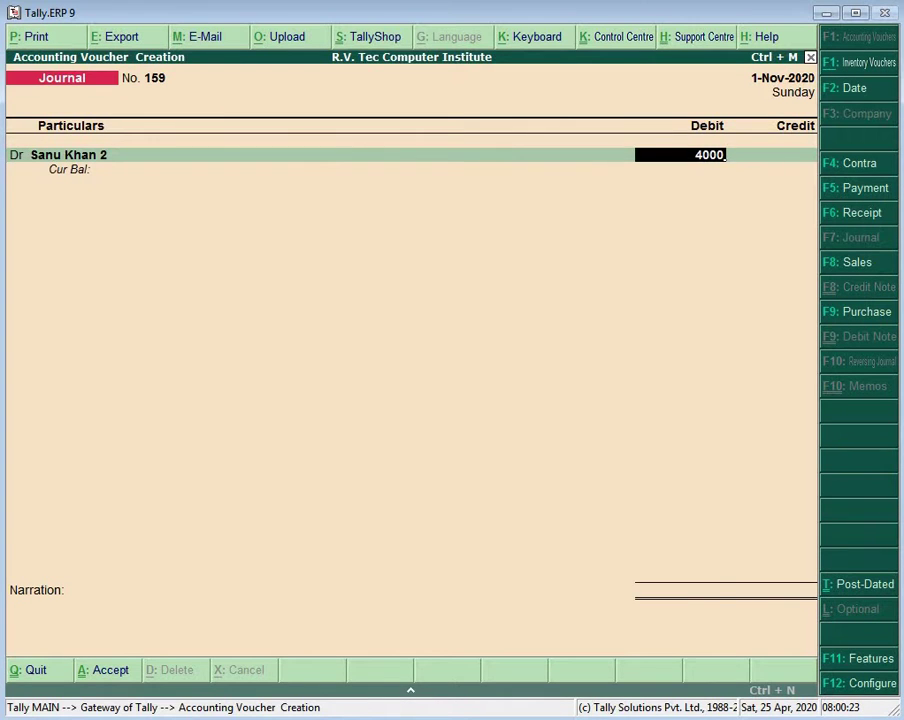
key("Return")
key("Return")
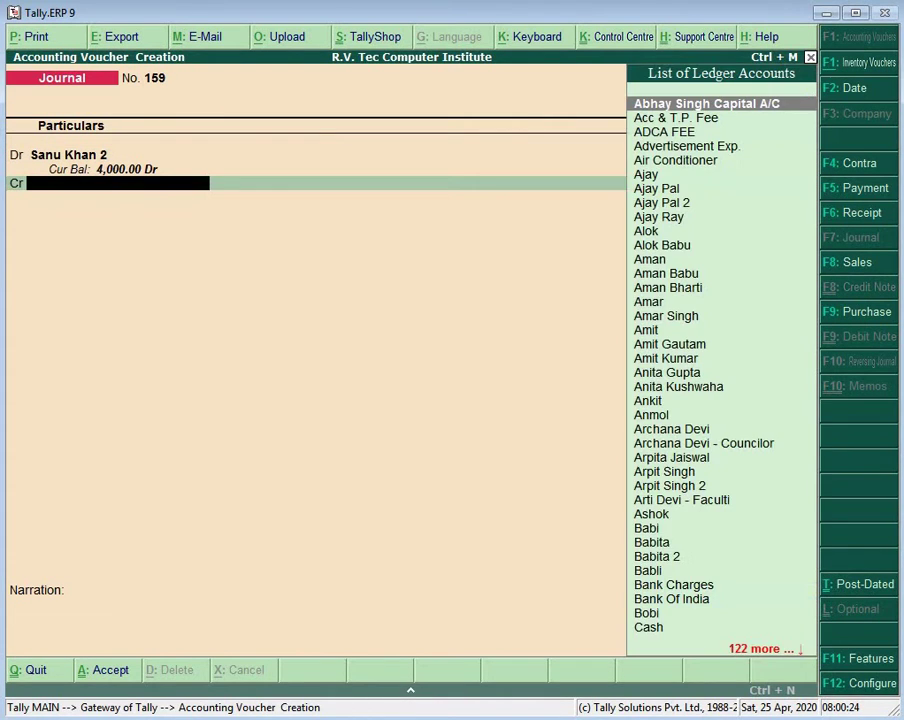
type("Ad")
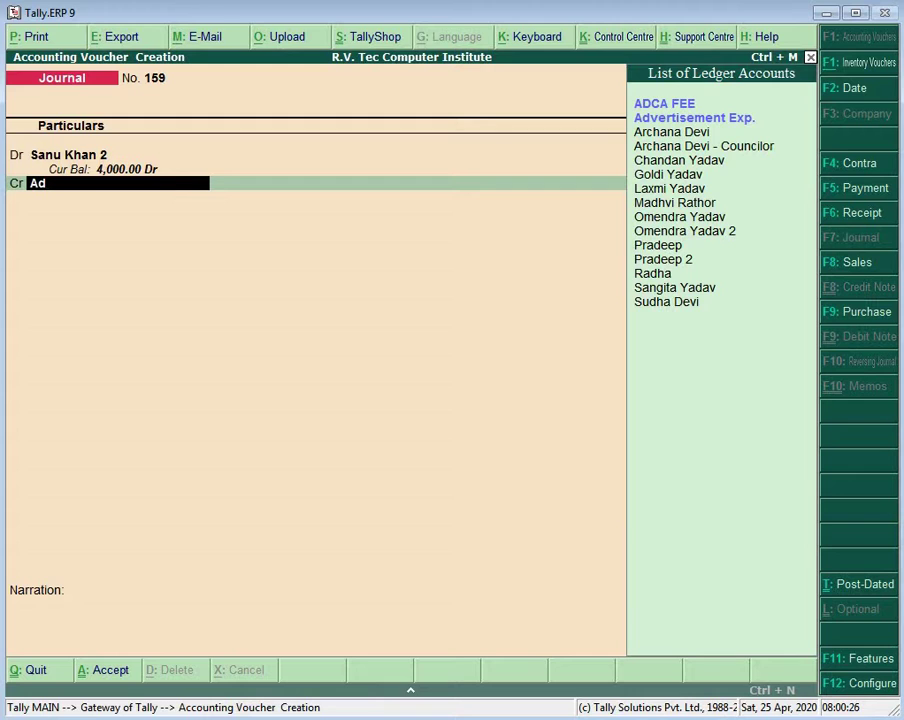
key("Return")
key("Return")
key("Return")
key("Return")
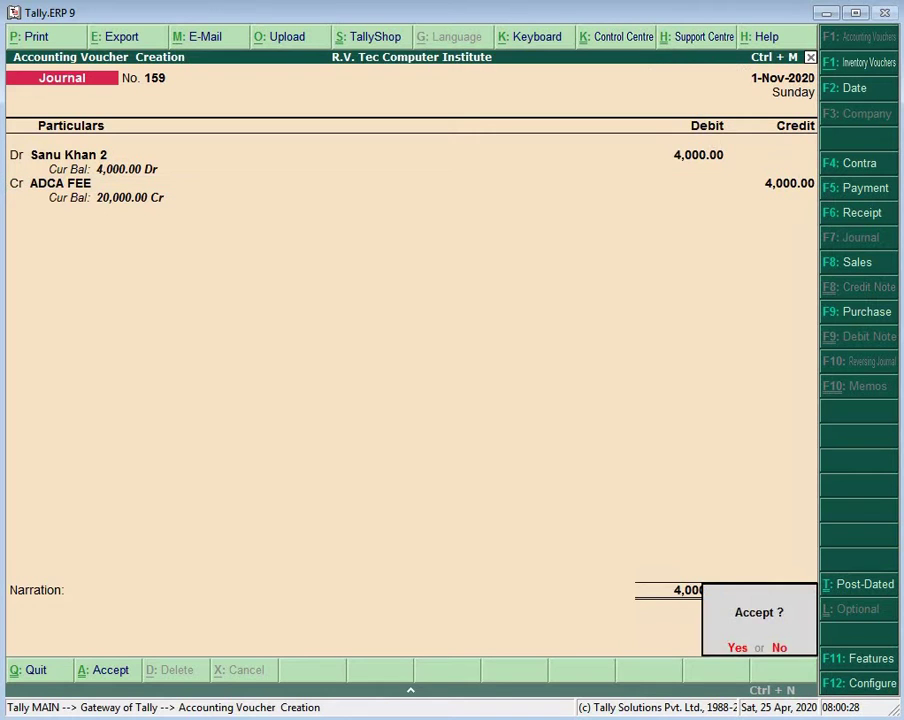
key("Return")
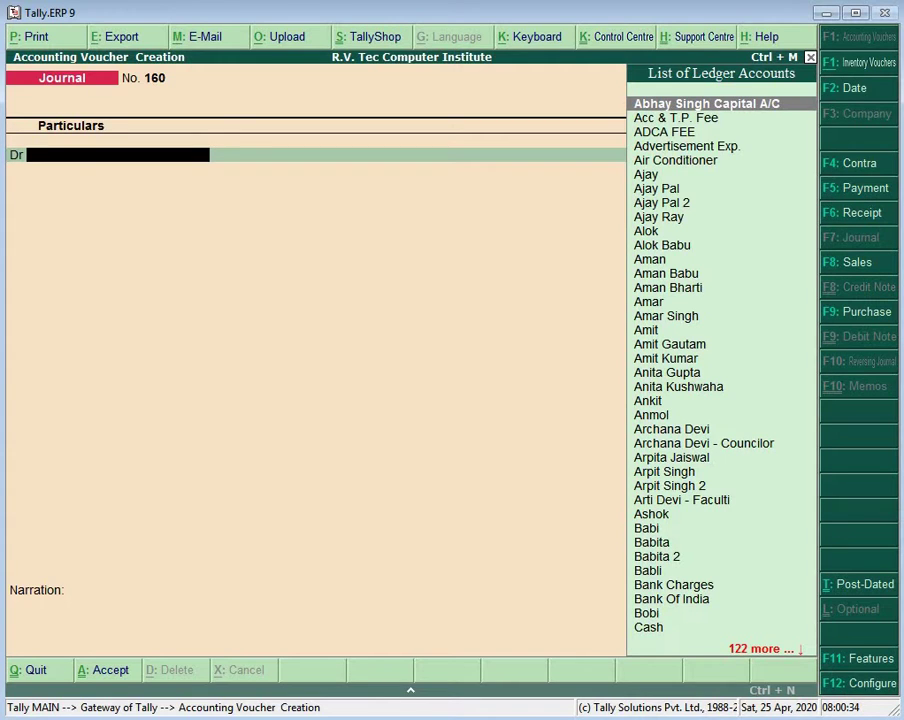
Step: Create a new student ledger with state Uttar Pradesh
key("alt+c")
type("Ba")
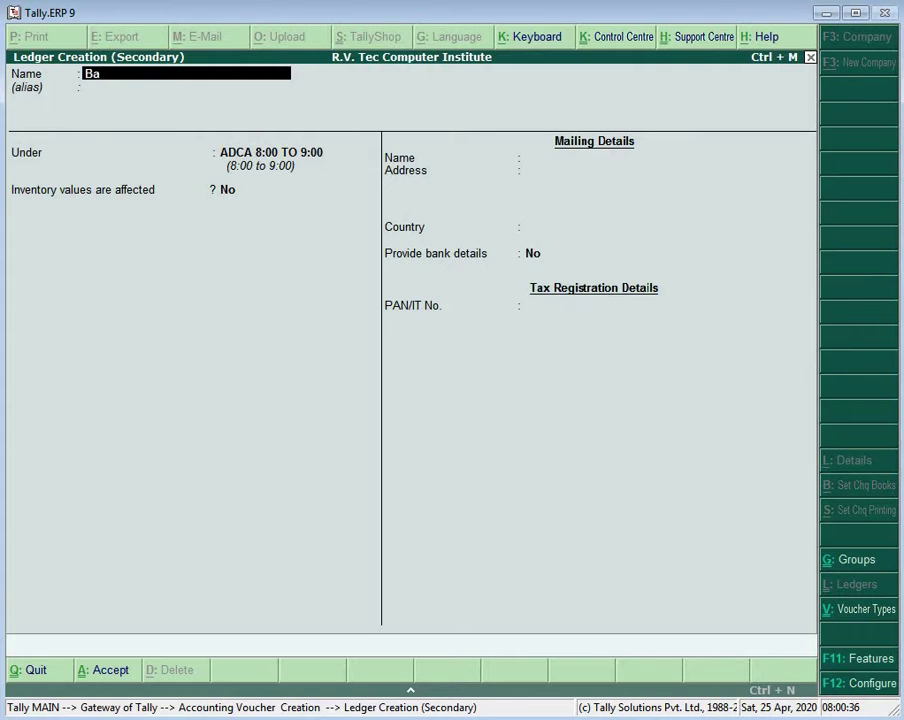
type("bli 2")
key("Return")
key("Return")
key("Return")
key("Return")
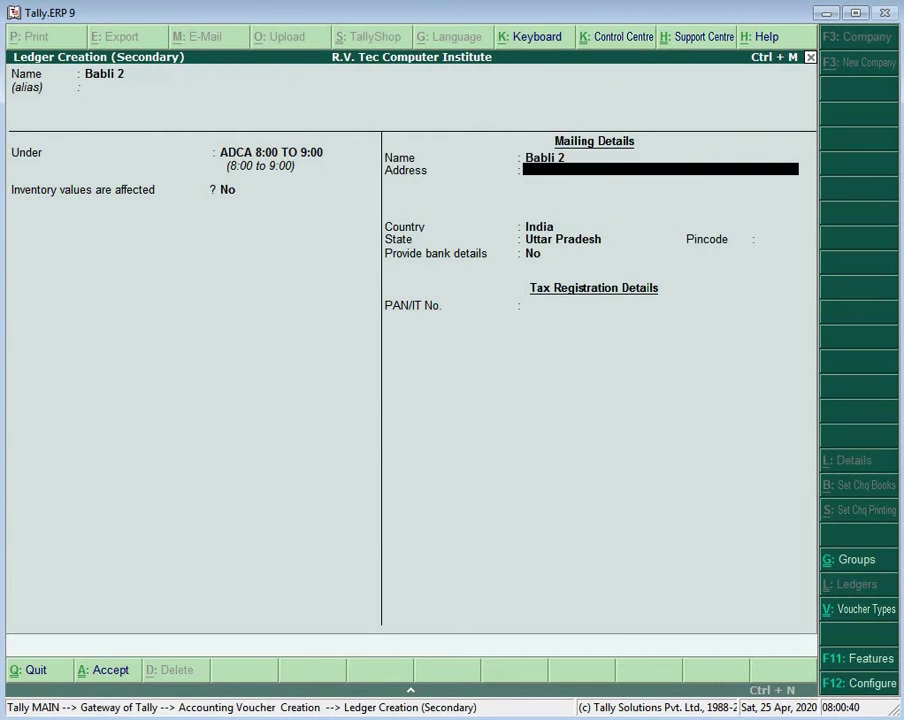
key("Return")
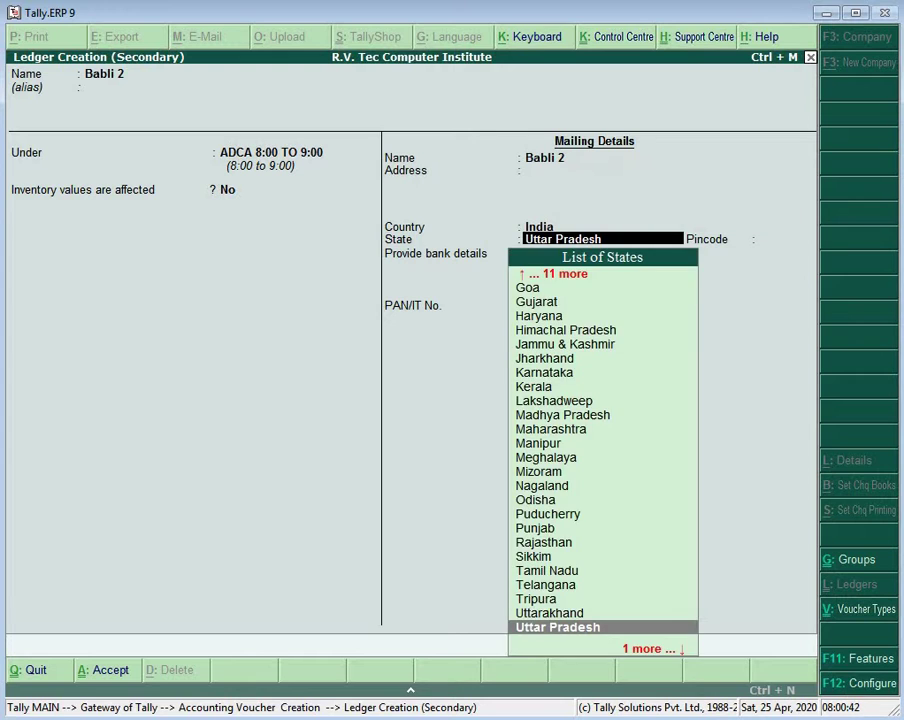
key("Return")
key("Return")
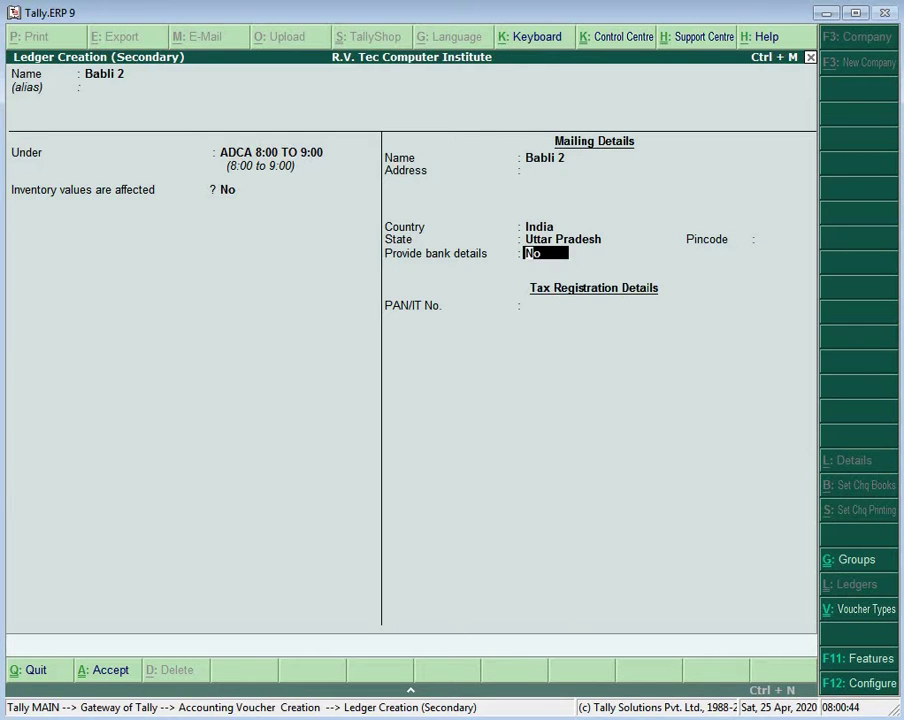
key("Return")
key("Return")
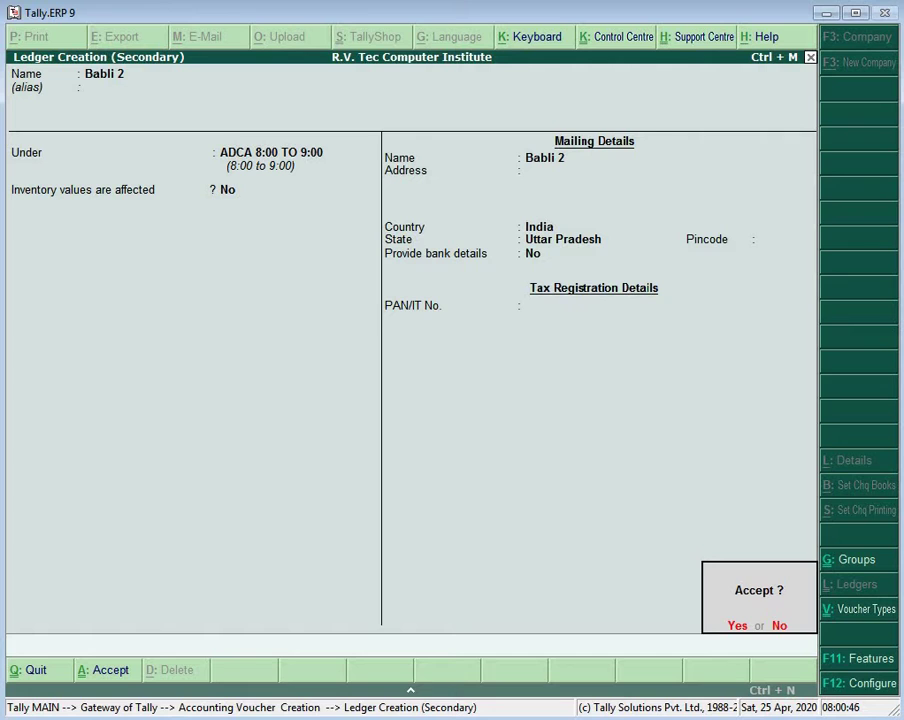
Step: Debit the ledger 4,000 and pick ADCA FEE as the credit on journal 160
key("Return")
key("Return")
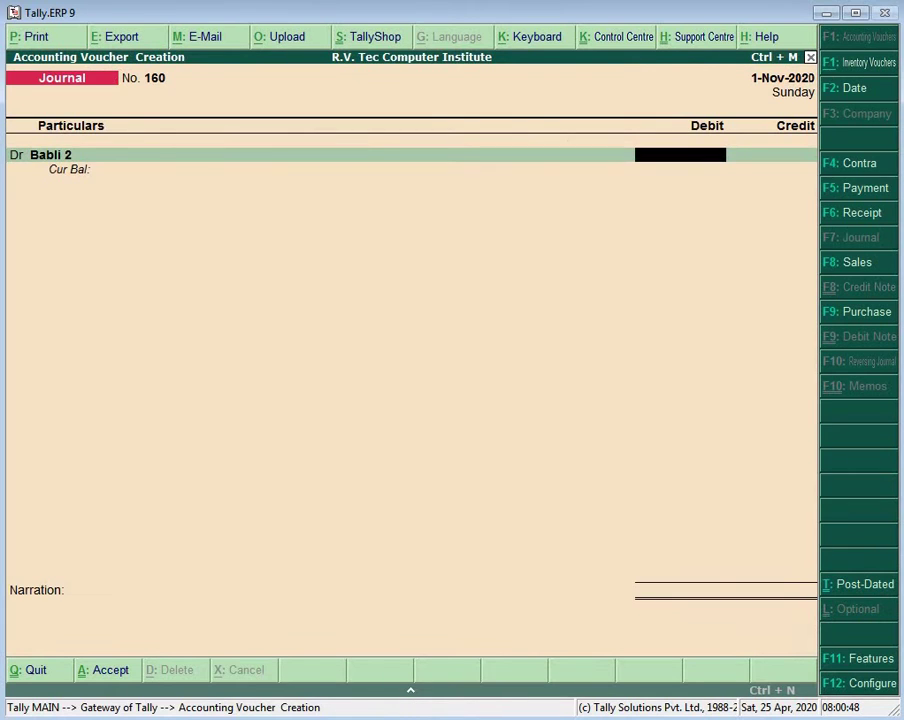
type("4,000")
key("Return")
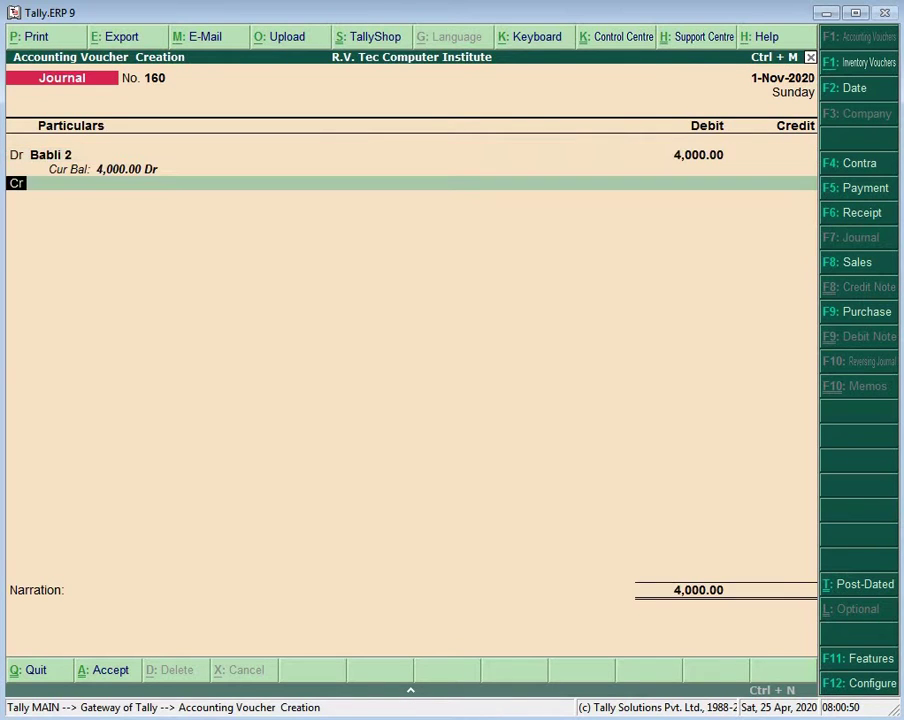
key("Return")
type("Ad")
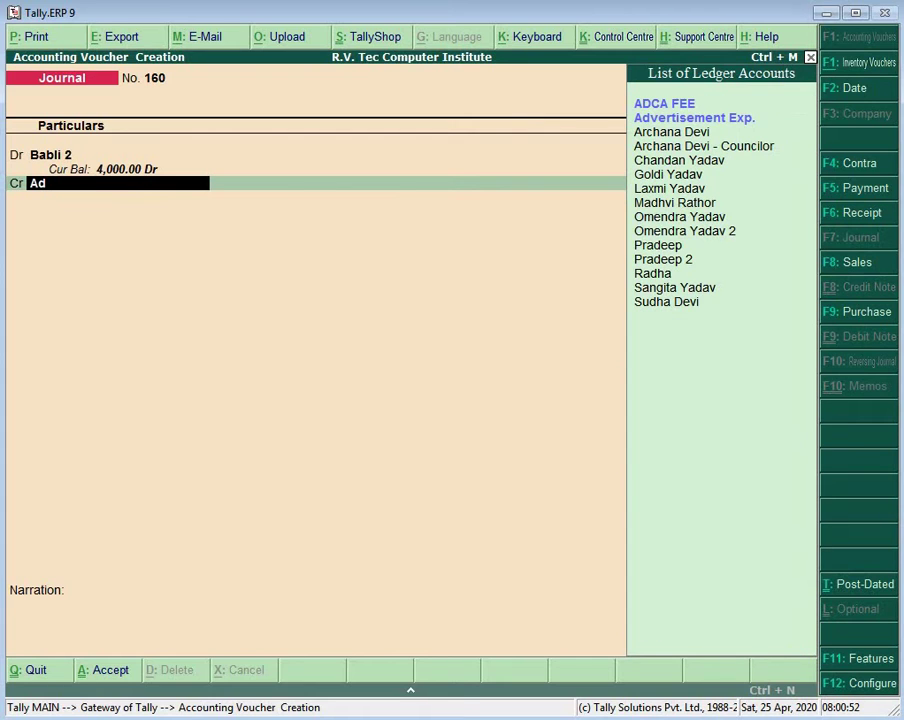
key("Return")
key("Return")
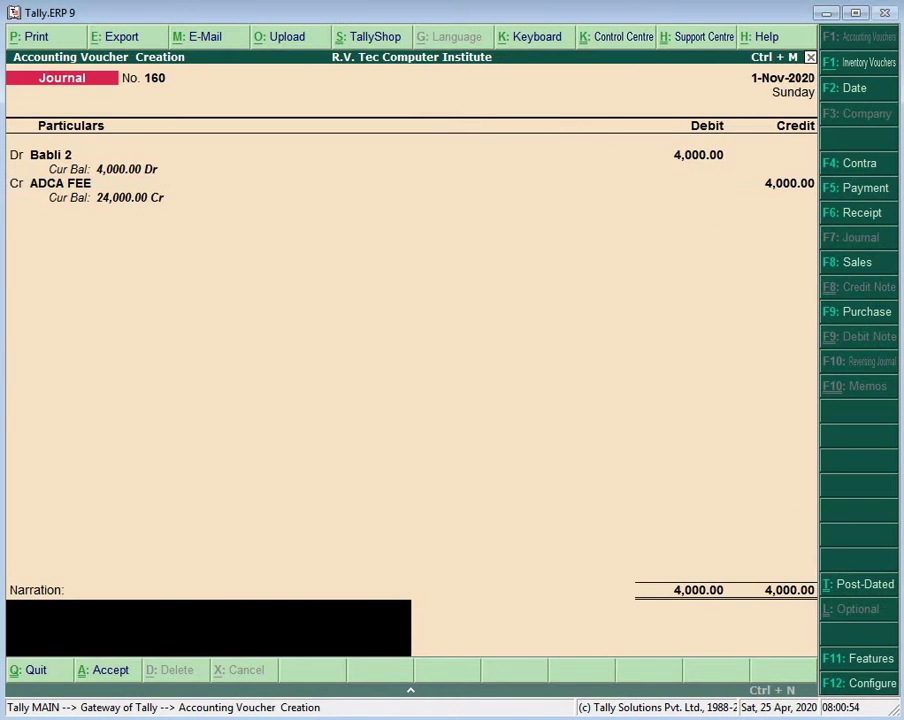
key("Return")
key("Return")
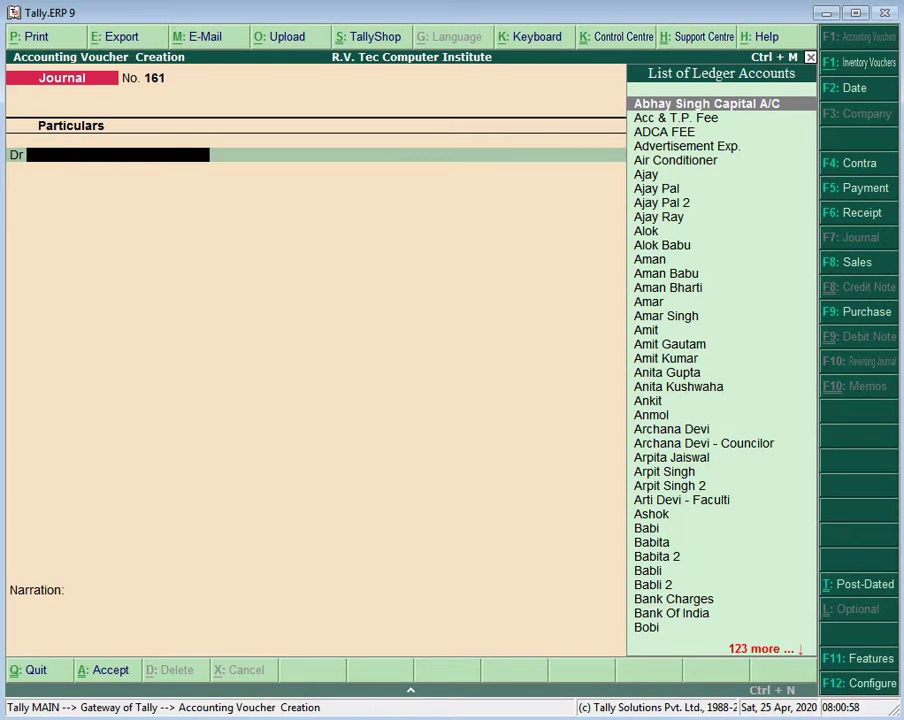
Step: Create another student ledger, skipping through mailing, state and bank fields
key("alt+c")
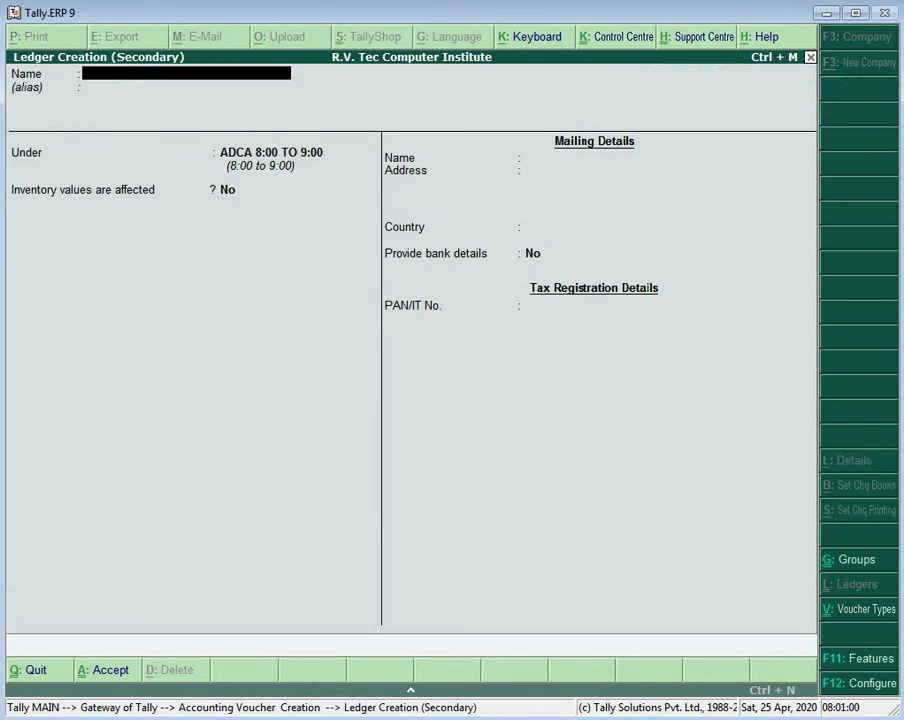
type("Babi 2")
key("Return")
key("Return")
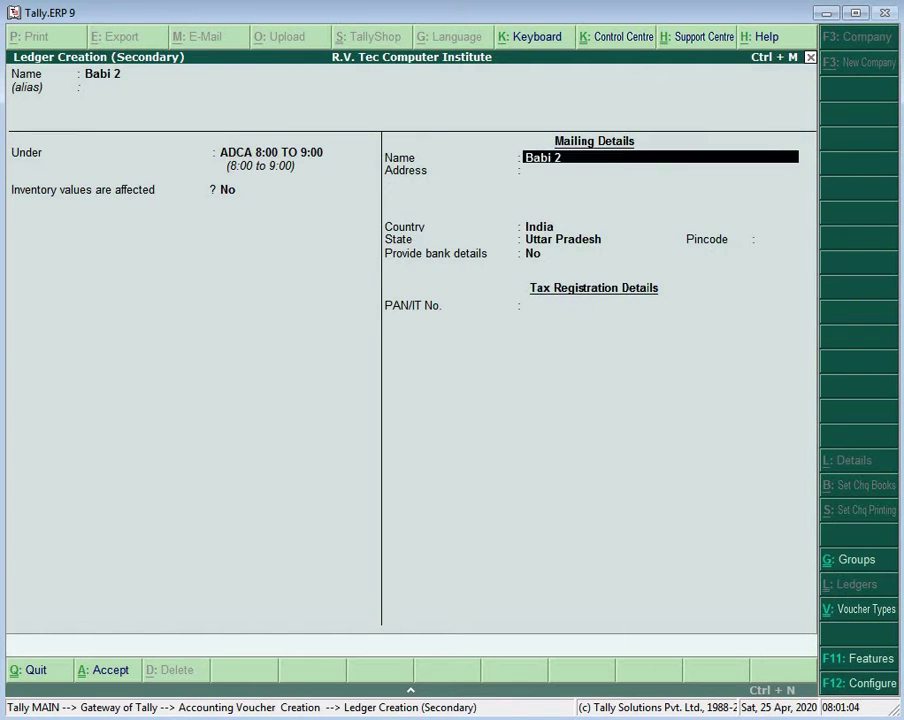
key("Return")
key("Return")
key("Return")
key("Return")
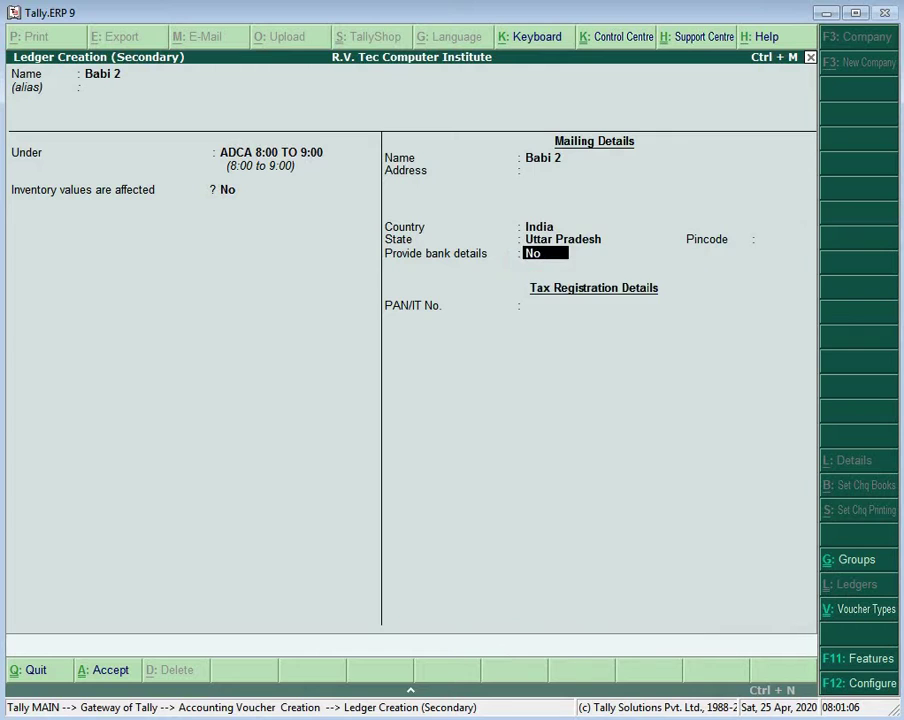
key("Return")
Step: Debit the new ledger 4,000, fixing a mistyped amount, and credit ADCA FEE on journal 161
key("Return")
key("Return")
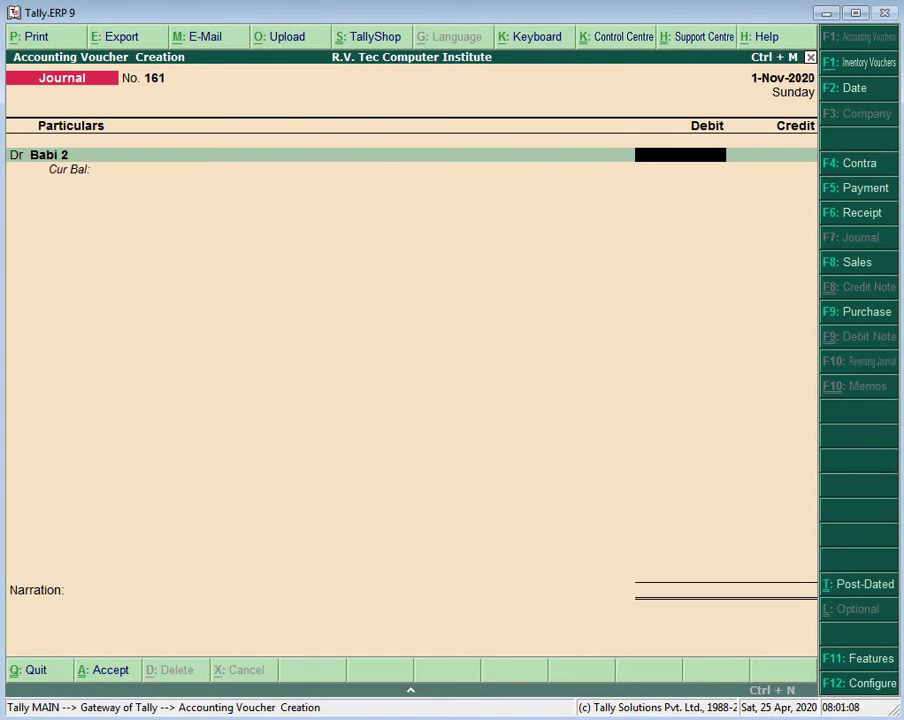
type("420")
key("BackSpace")
key("BackSpace")
type("000")
key("Return")
key("Return")
type("Ad")
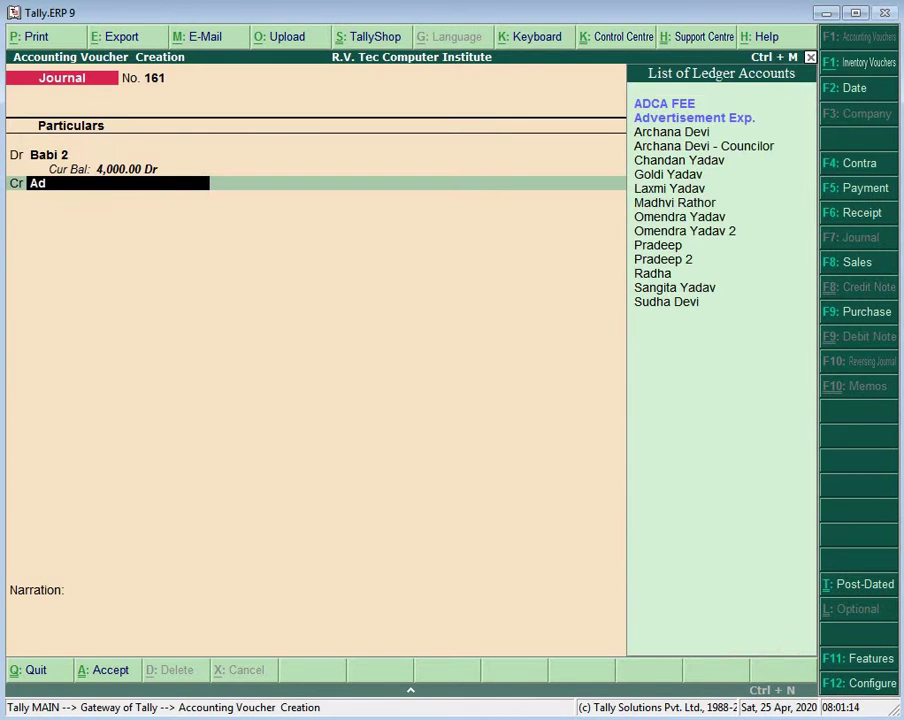
key("Return")
key("Return")
key("Return")
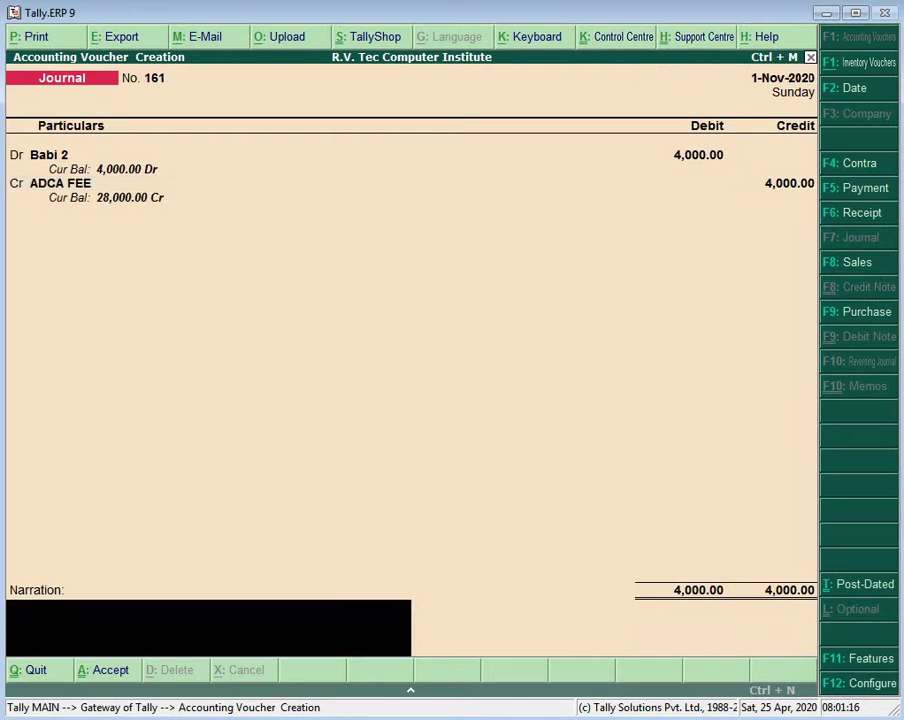
key("Return")
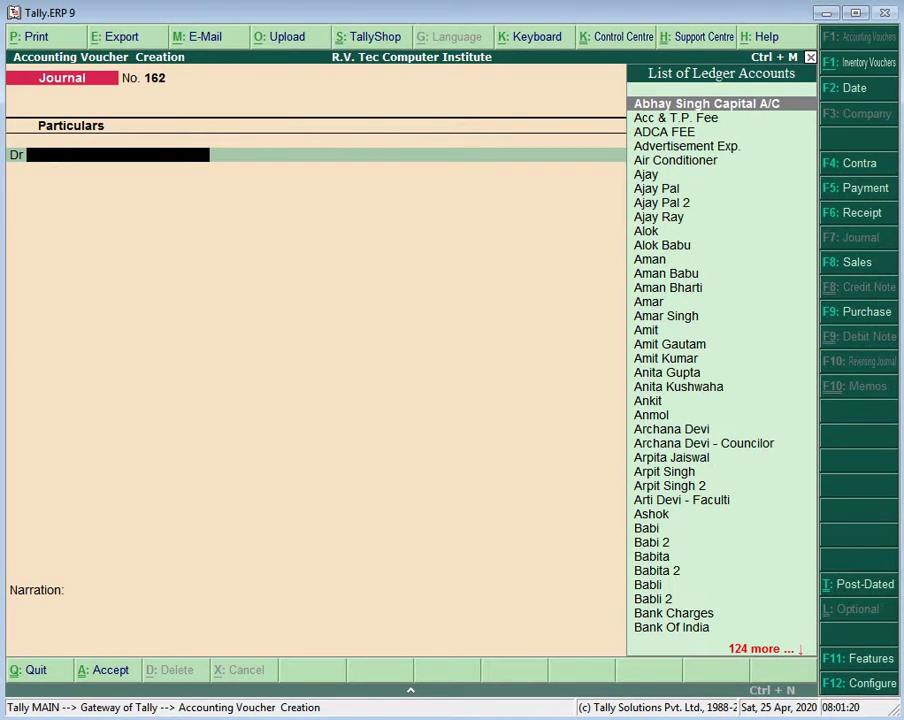
Step: Create one more new student ledger from the Dr line
key("alt+c")
type("Bob")
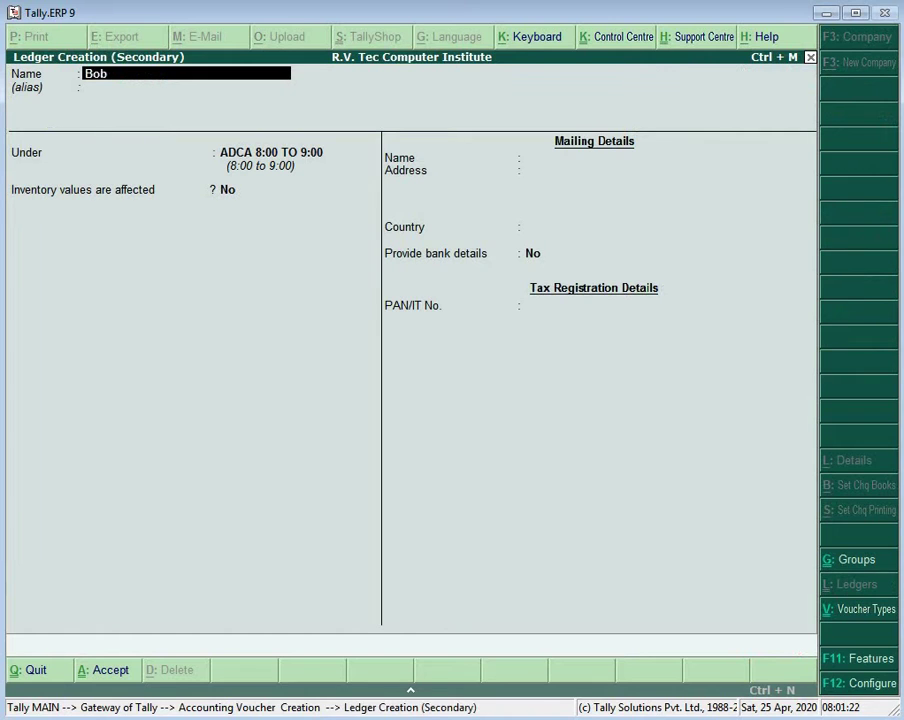
type("i 2")
key("Return")
key("Return")
key("Return")
key("Return")
key("Return")
key("Return")
key("Return")
key("Return")
key("Return")
key("Return")
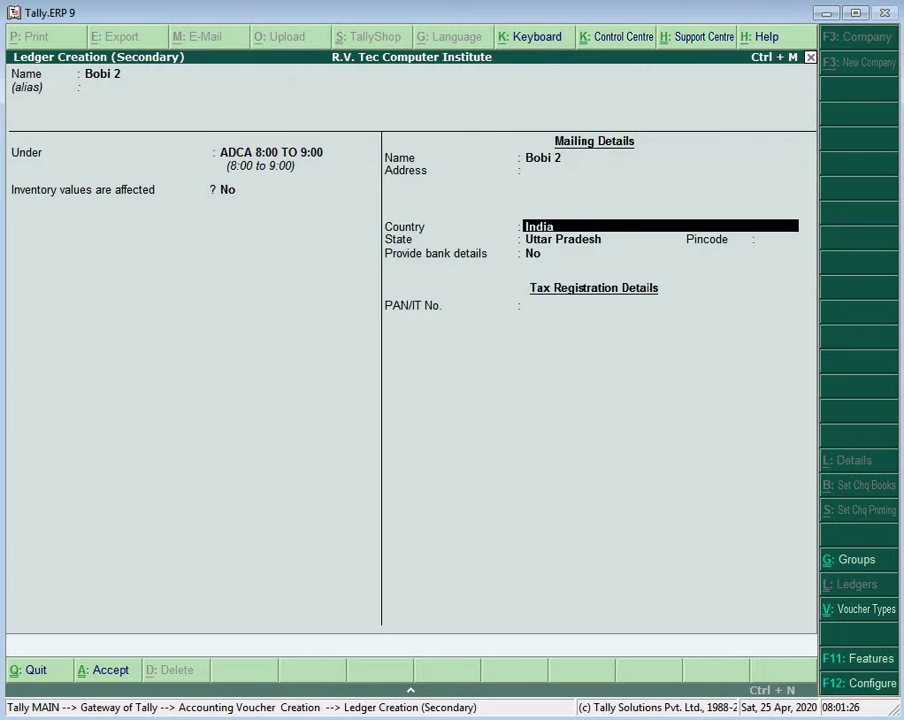
key("Return")
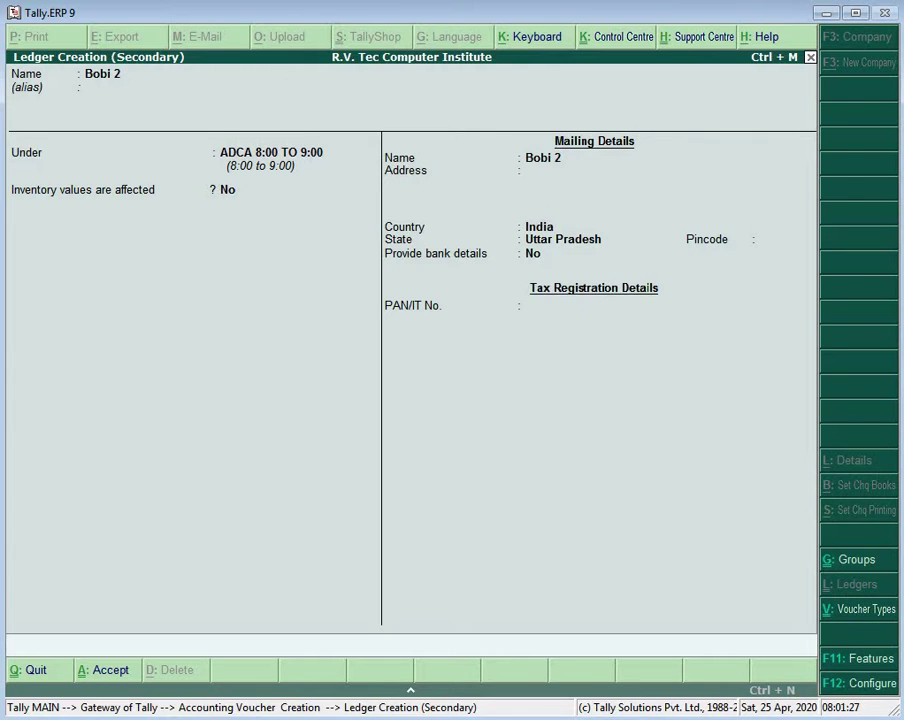
Step: Debit it 4,000 and credit ADCA FEE to save journal 162
type("4000")
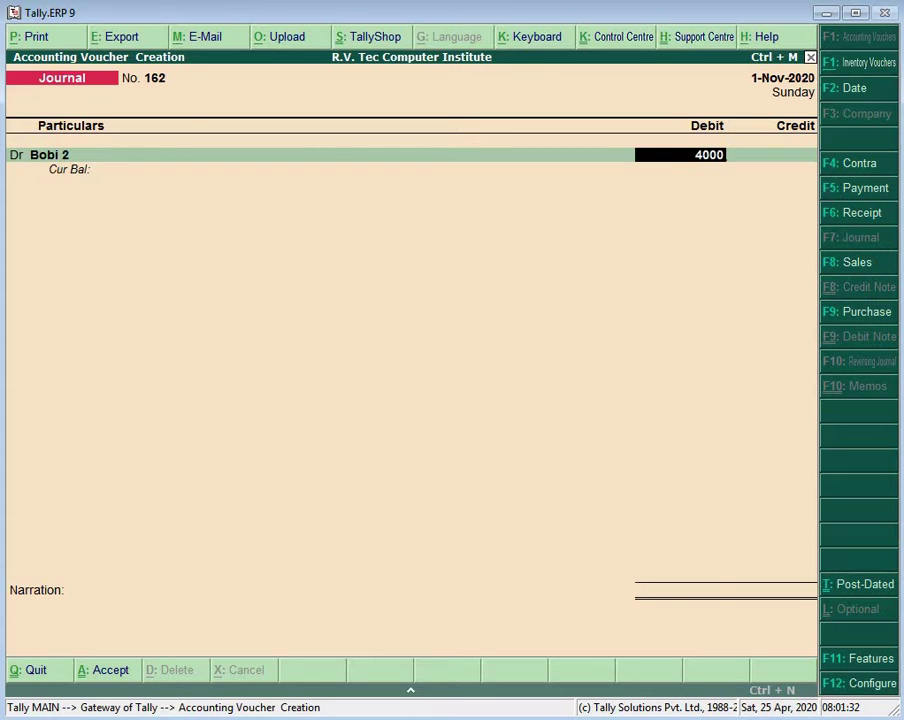
key("Return")
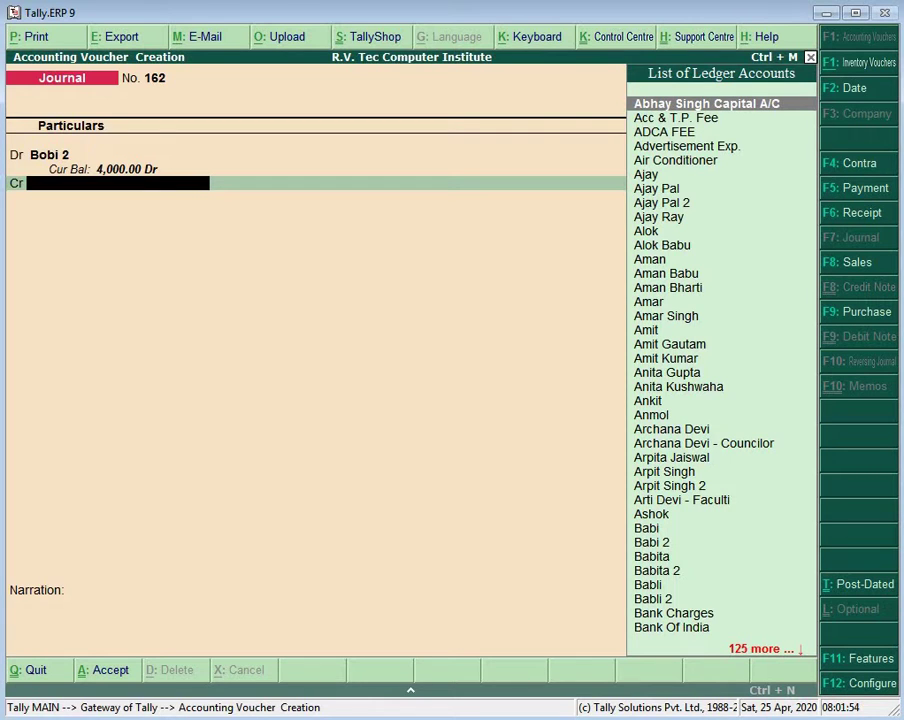
type("Ad")
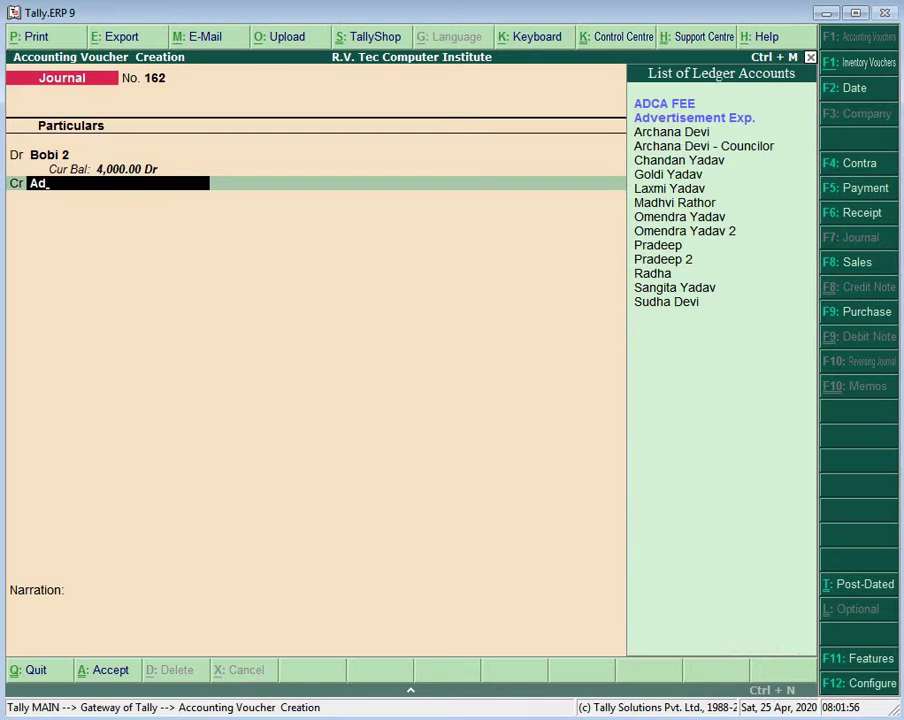
key("Return")
key("Return")
key("Return")
key("Return")
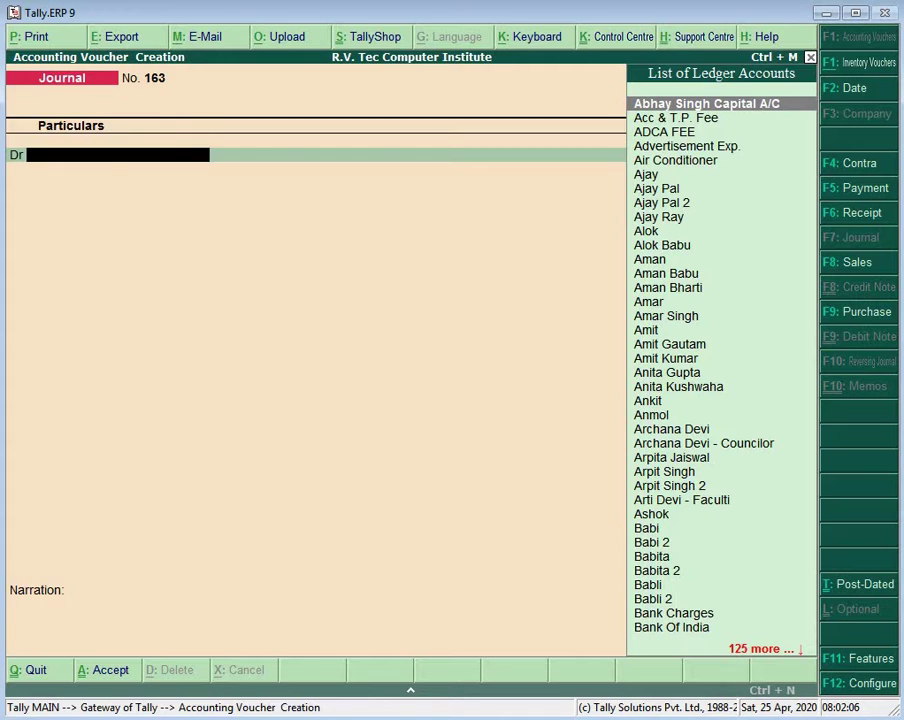
Step: Create a new student ledger under ADCA 8:00 TO 9:00
key("alt+c")
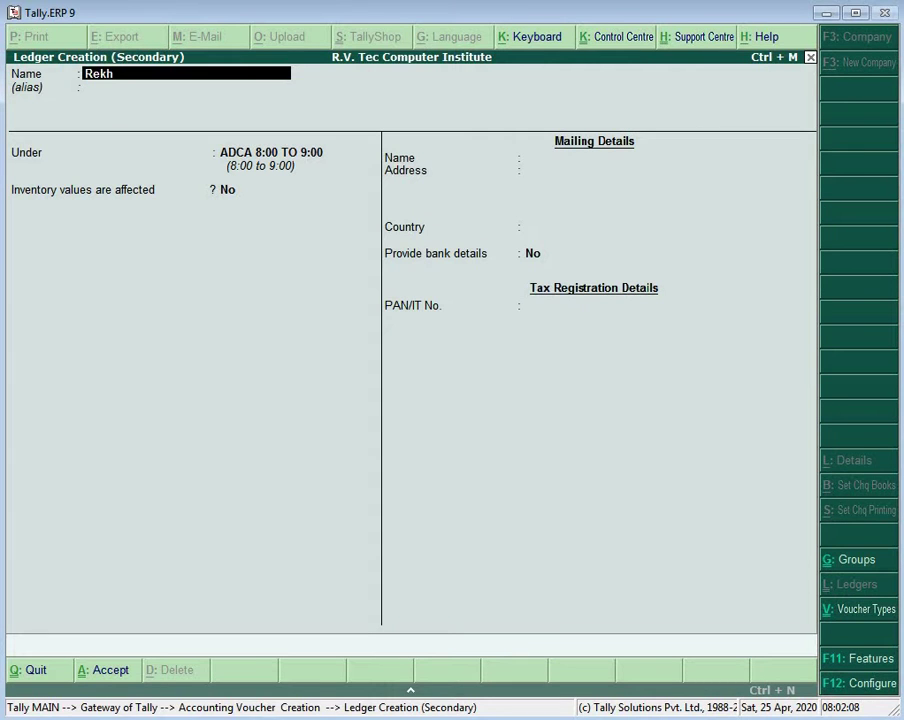
key("Return")
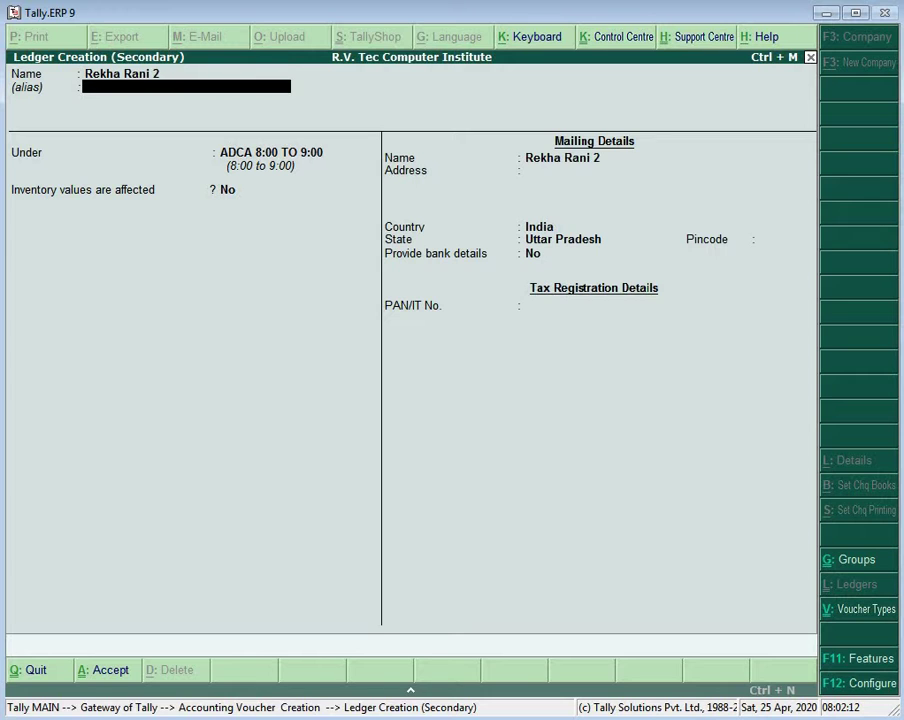
key("Return")
key("Return")
key("Return")
key("Return")
key("Return")
key("Return")
key("Return")
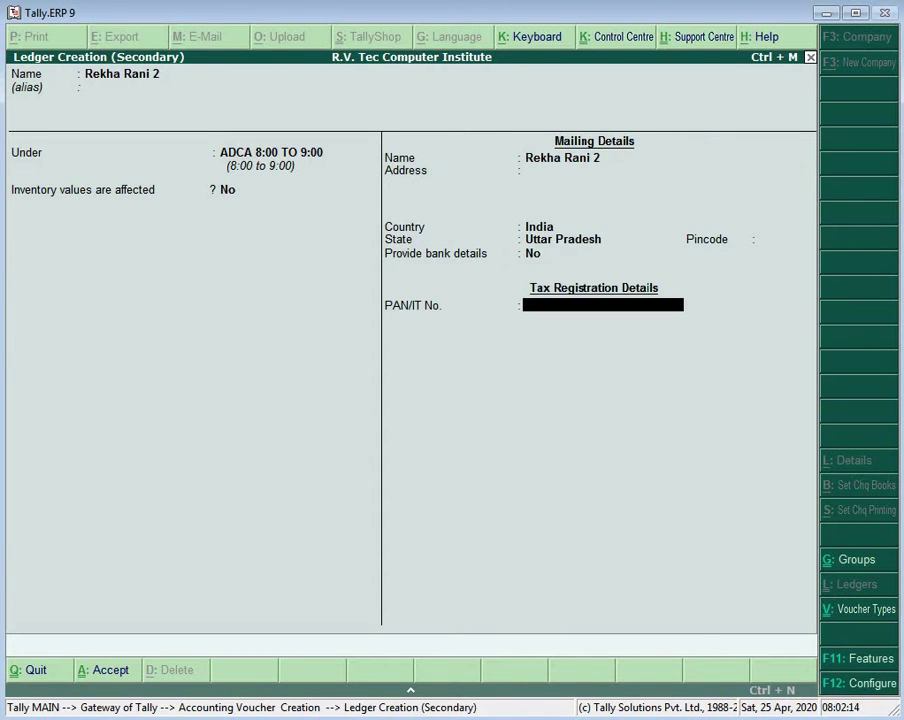
key("Return")
Step: Debit the ledger 4,000 and credit ADCA FEE, saving journal 163
key("Return")
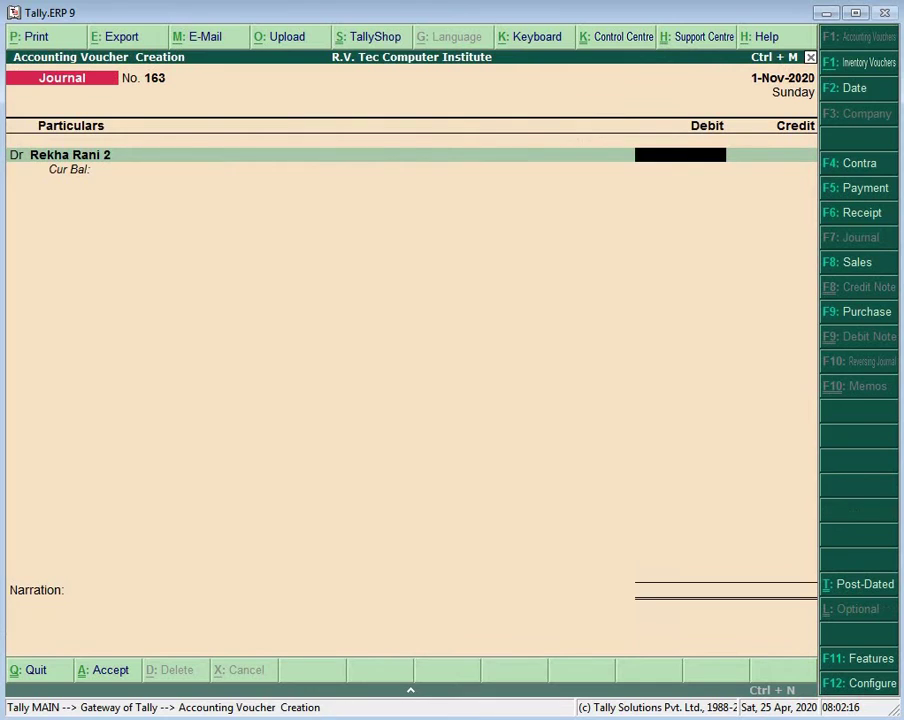
type("4000")
key("Return")
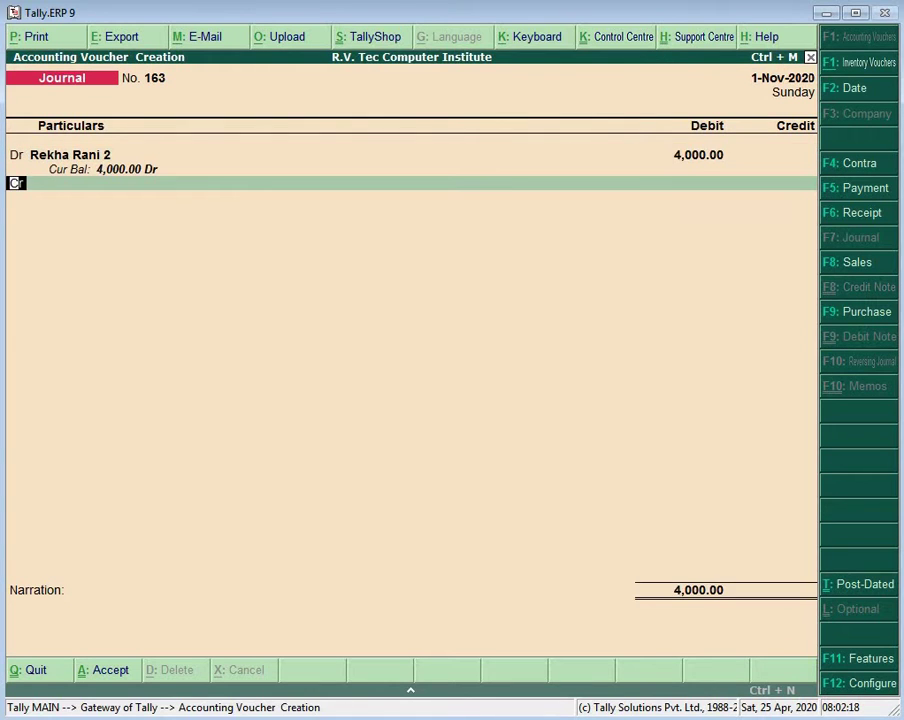
key("Return")
type("Ad")
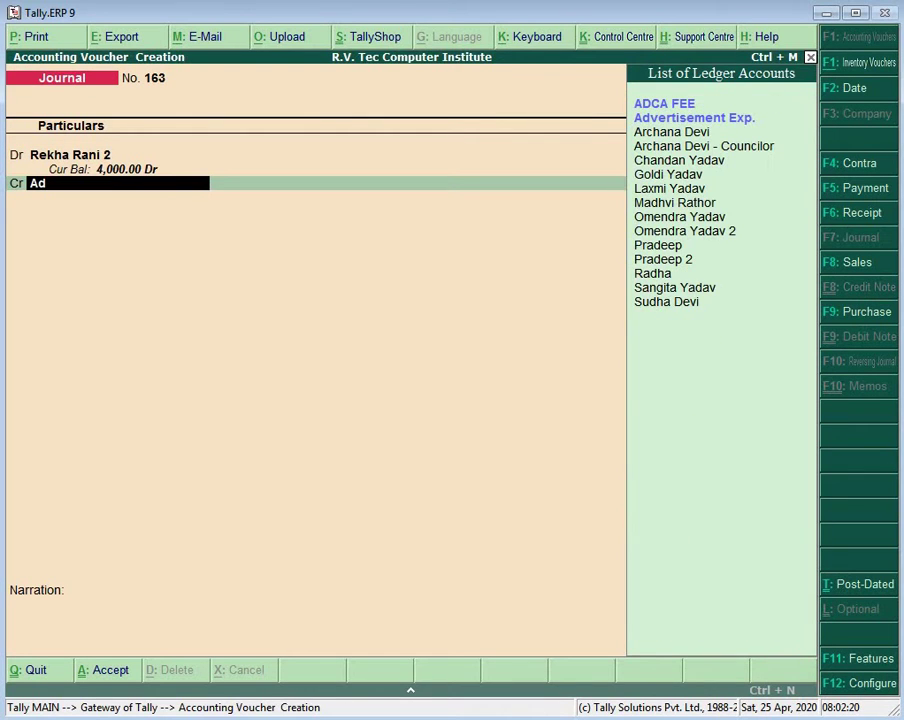
key("Down")
key("Return")
key("Return")
key("Return")
key("Return")
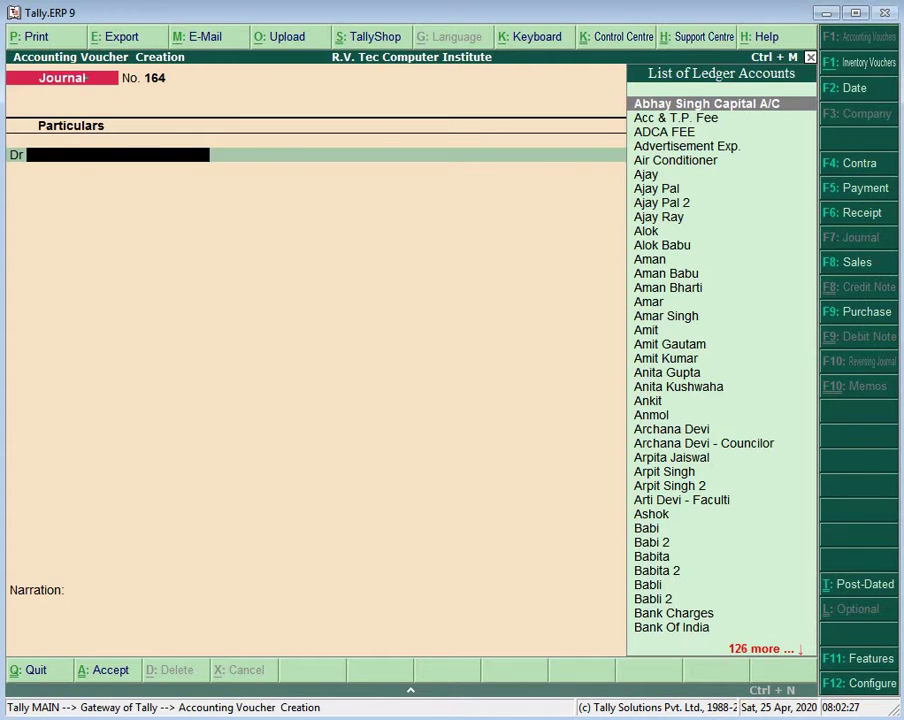
Step: Create a new student ledger with state Uttar Pradesh
key("alt+c")
type("Roha")
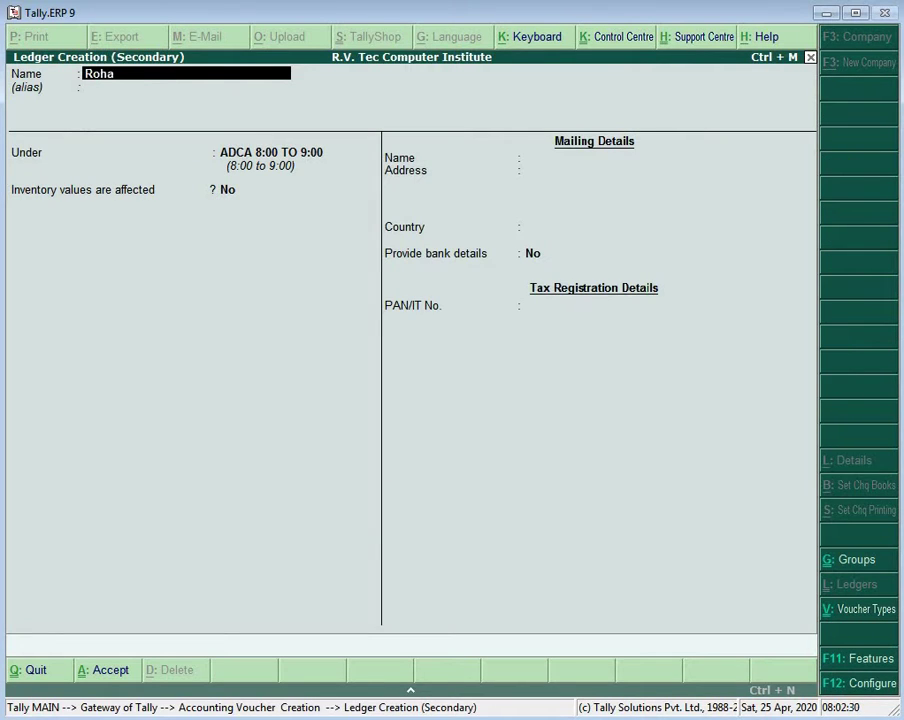
type("ni 2")
key("Return")
key("Return")
key("Return")
key("Return")
key("Return")
key("Return")
key("Return")
key("Return")
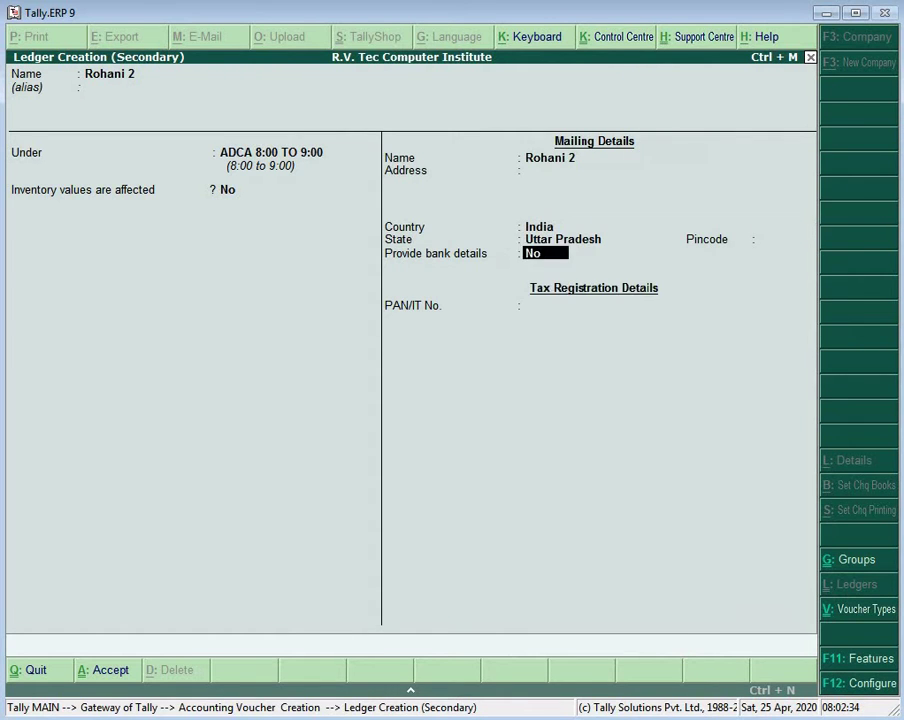
key("Return")
Step: Debit the ledger 4,000 and credit ADCA FEE 4,000, saving journal 164
key("Return")
key("Return")
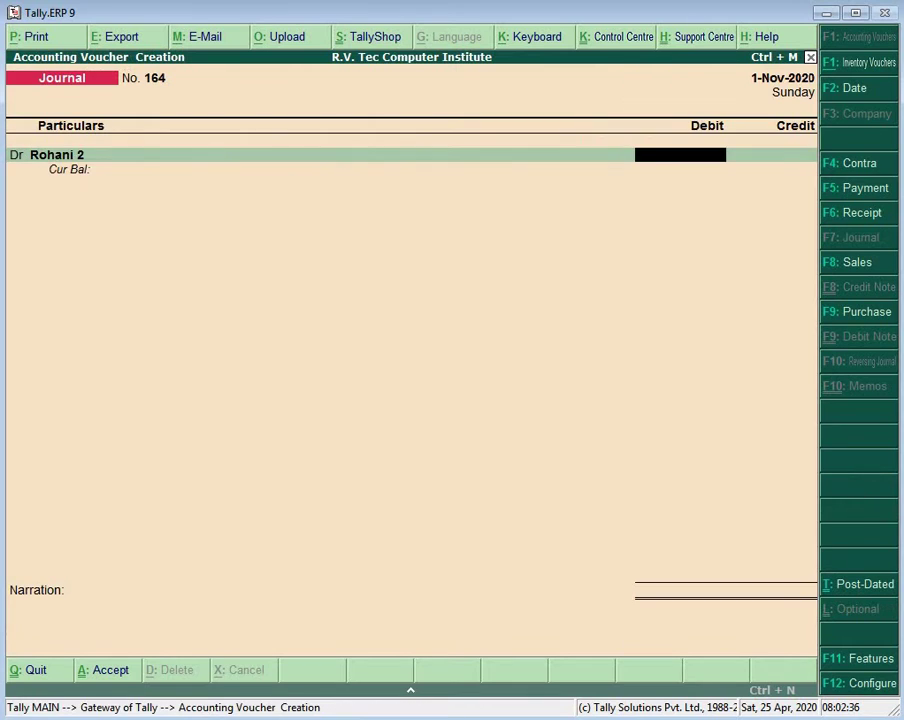
type("4000")
key("Return")
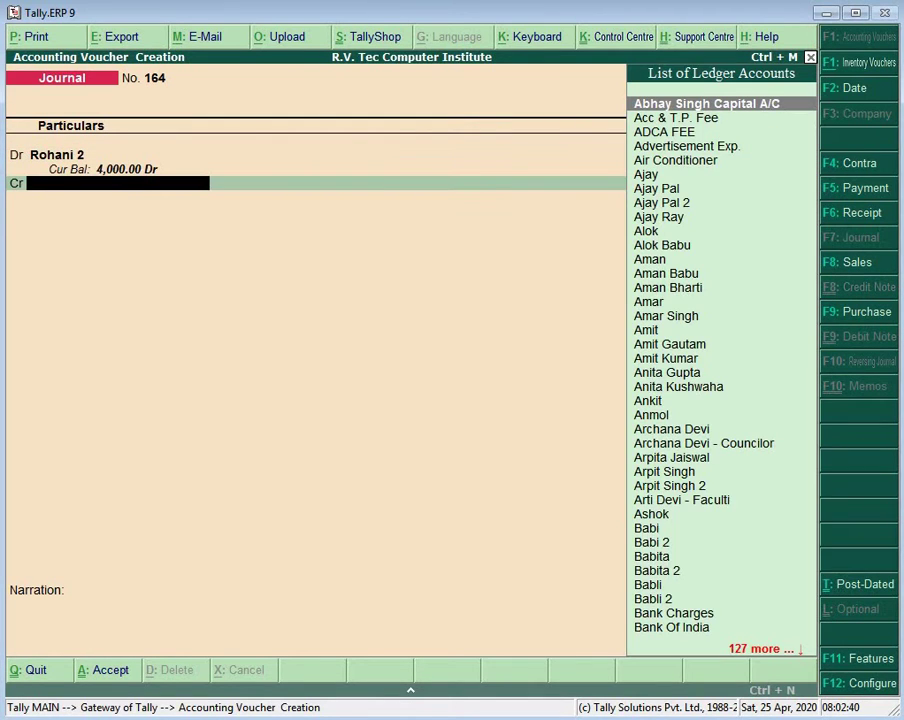
type("Ad")
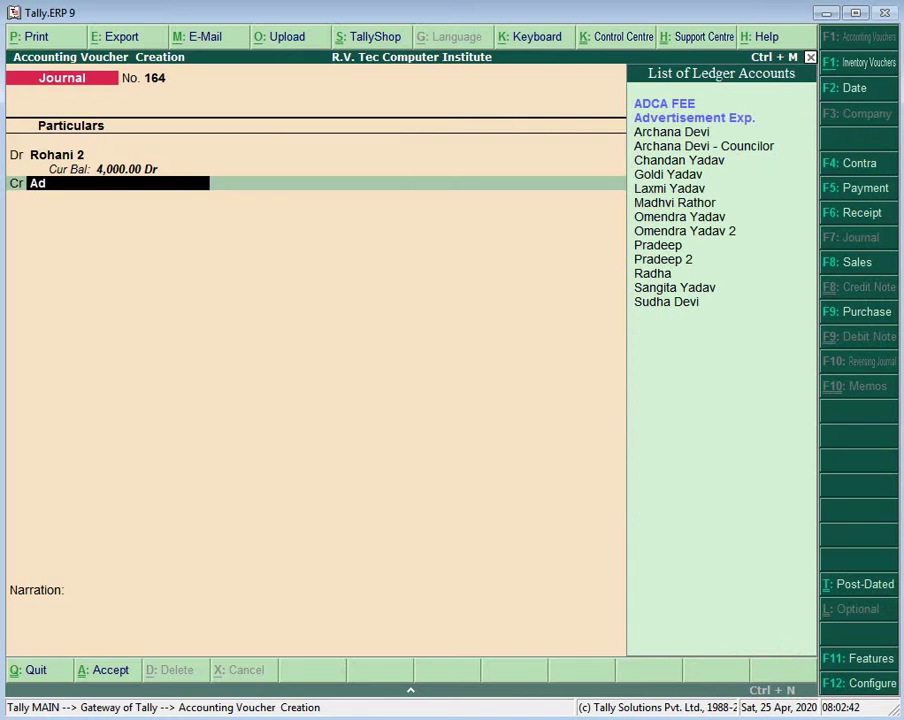
key("Return")
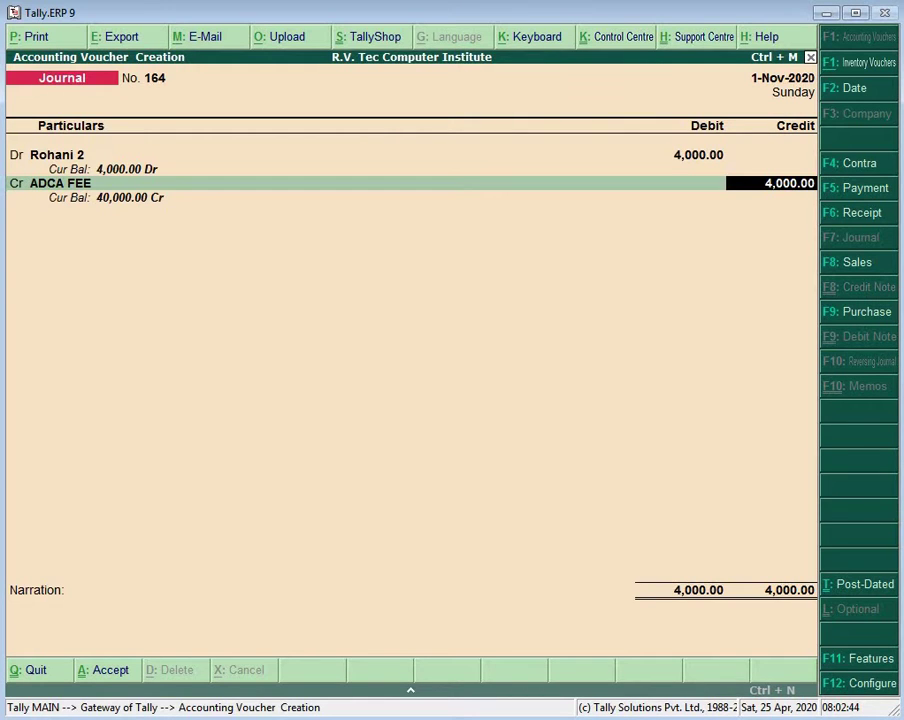
key("Return")
key("Return")
key("Return")
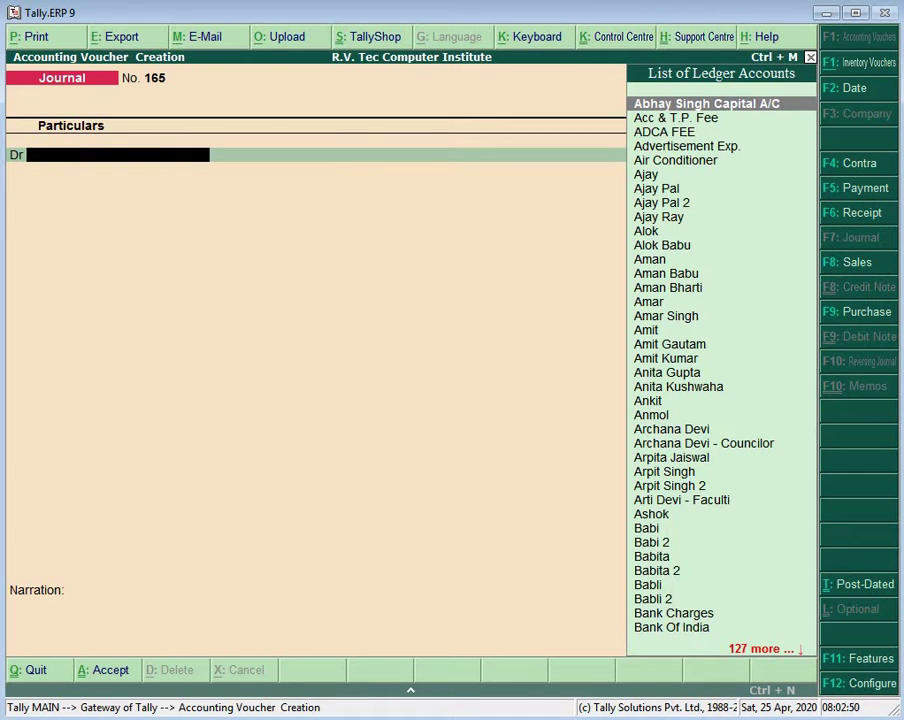
Step: Create a new student ledger, fixing a typo in the name, with state Uttar Pradesh
key("alt+c")
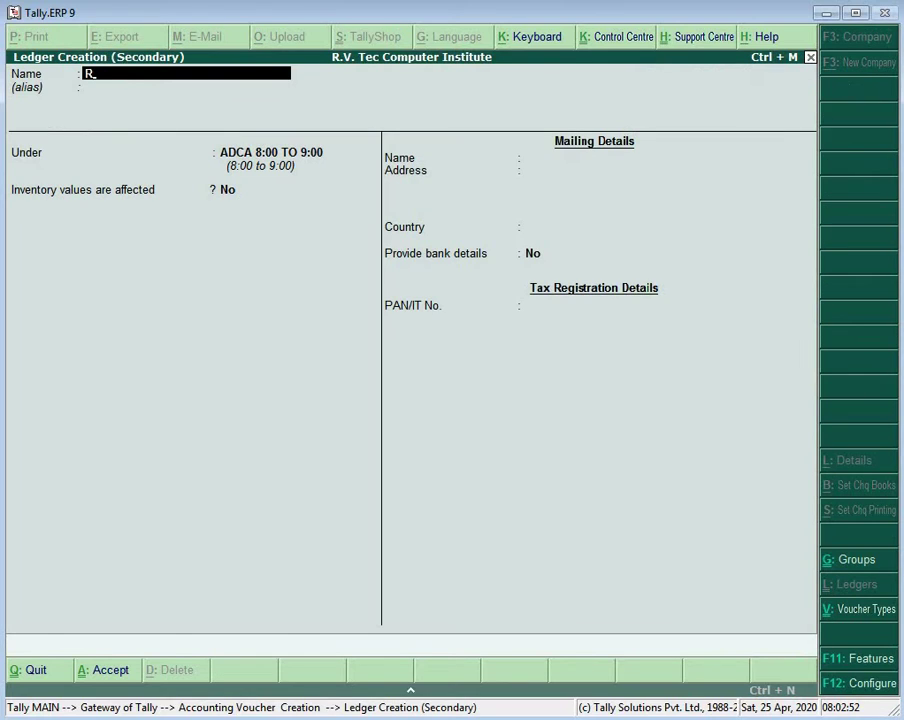
key("Return")
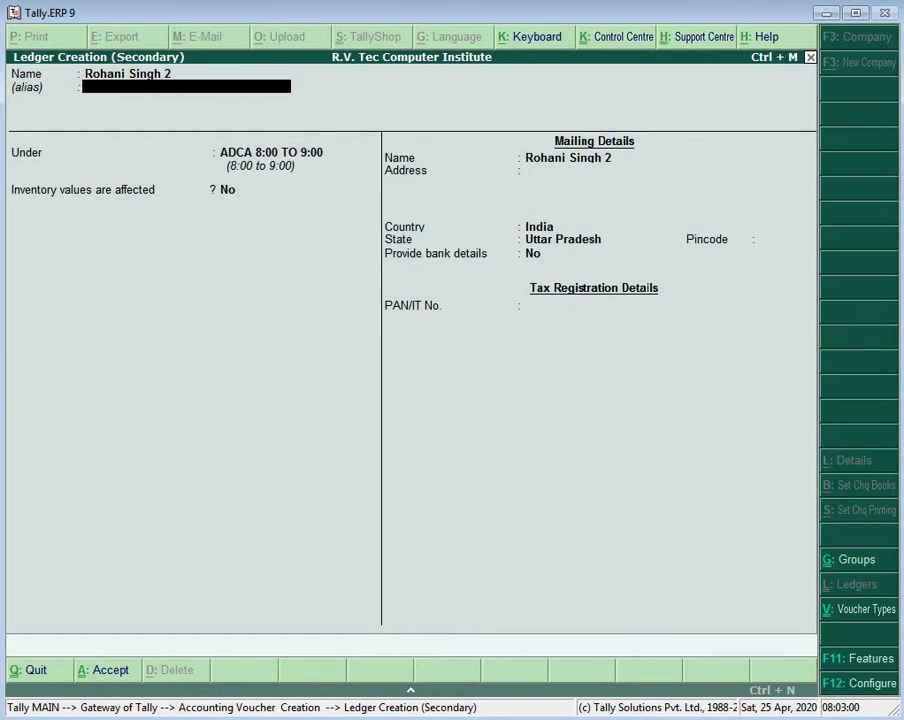
key("Return")
key("Return")
key("Return")
key("Return")
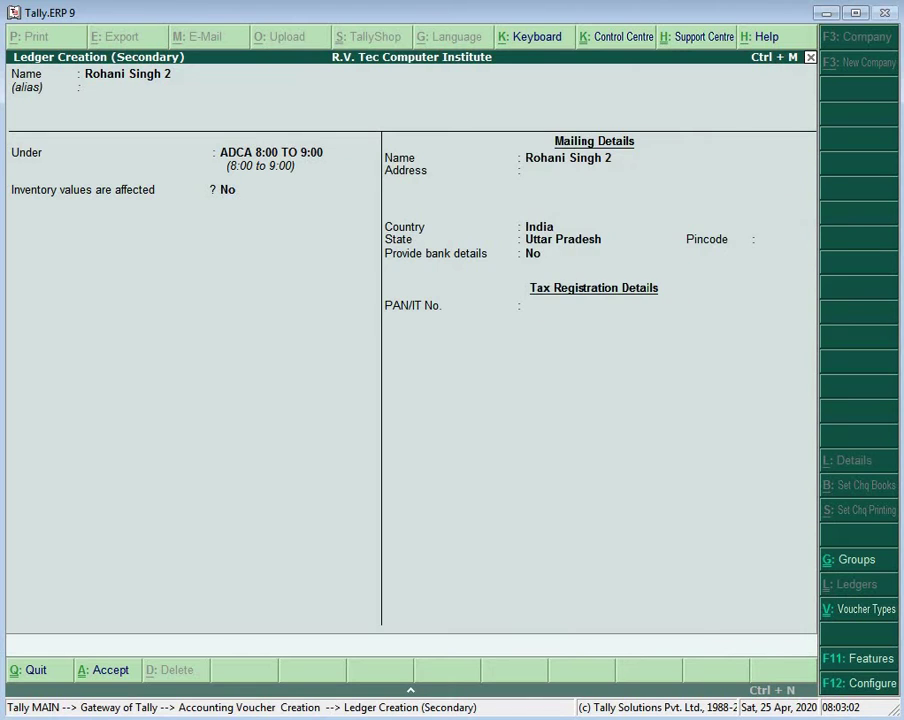
key("ctrl+a")
Step: Debit the ledger 4,000, credit ADCA FEE, then bring up the voucher type choice with F6
type("4000")
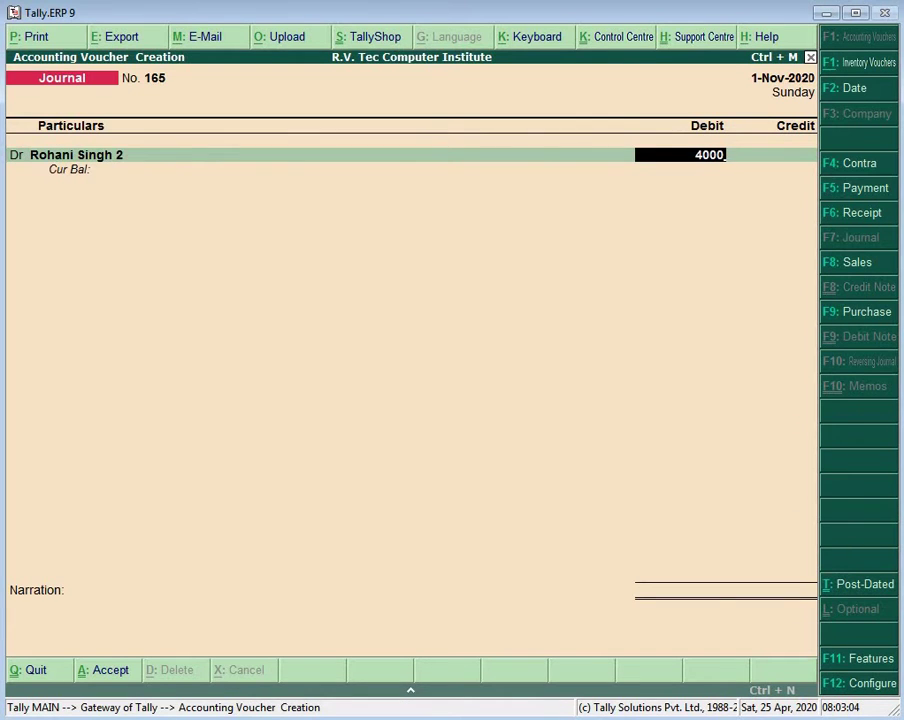
key("Return")
key("Return")
type("Ad")
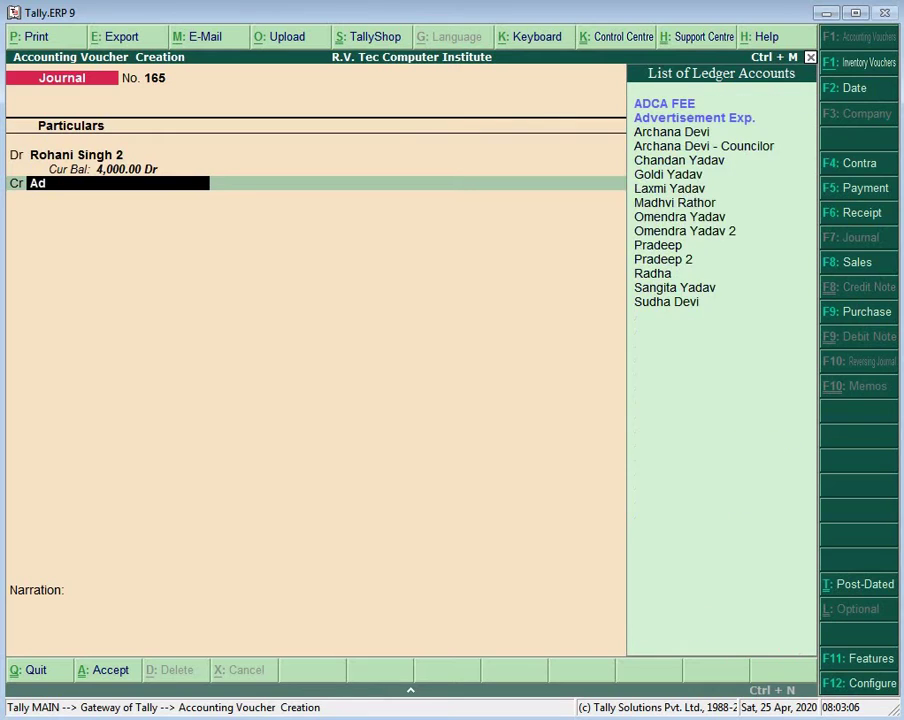
key("Return")
key("Return")
key("Return")
key("Return")
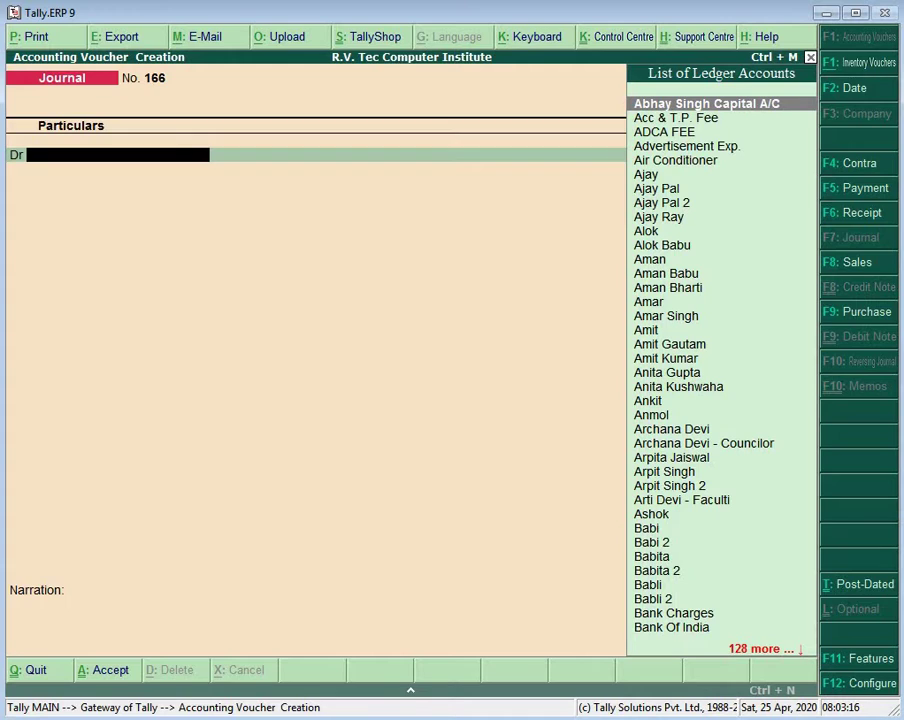
key("F6")
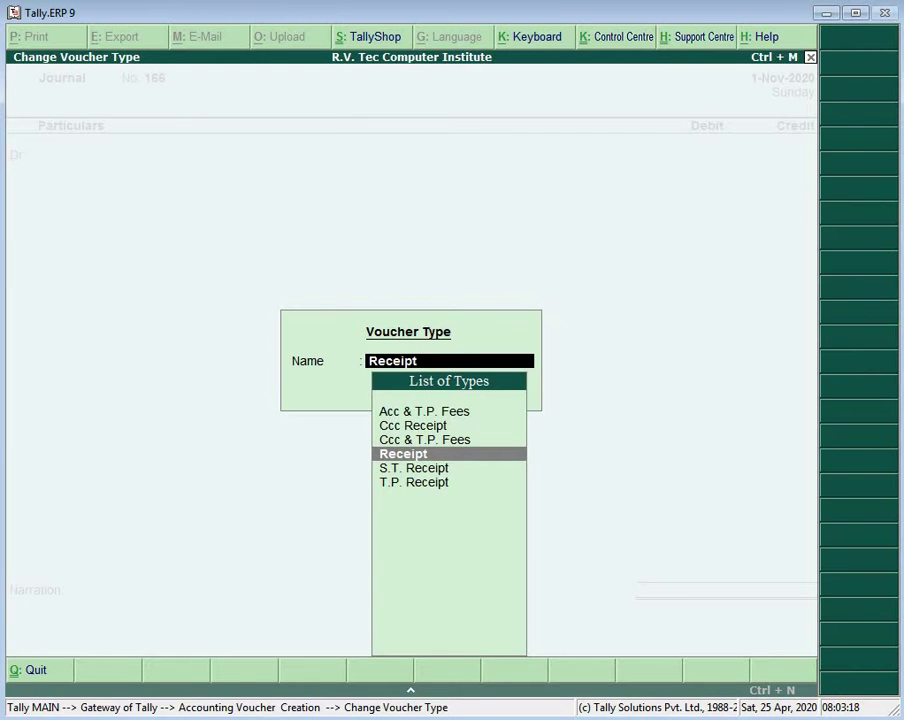
Step: Create a voucher type named 'Adca Fee' of type Receipt, keeping default settings
key("alt+c")
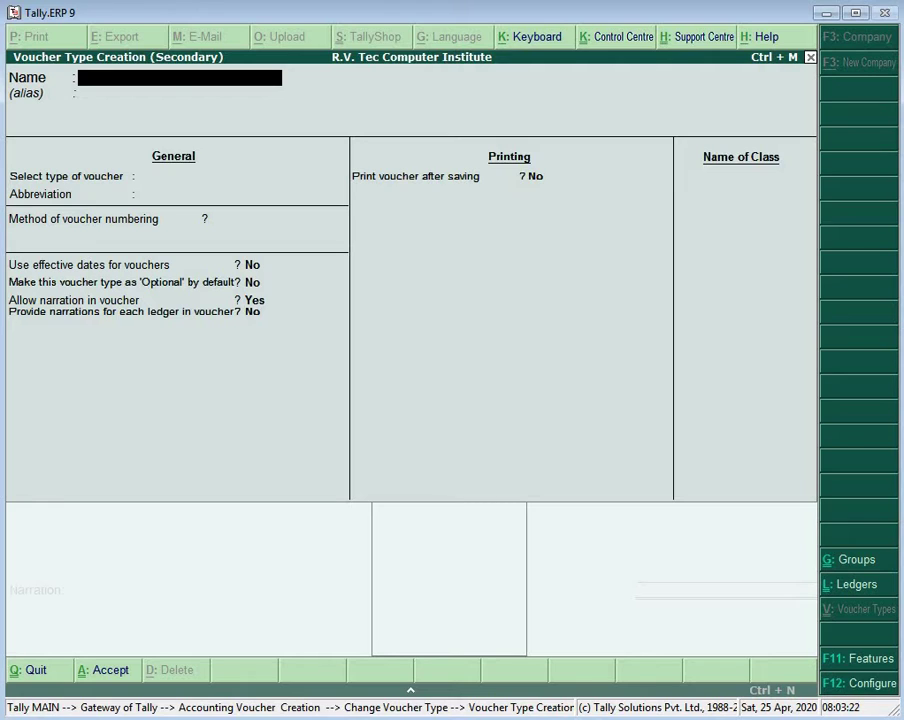
type("Adca Fee")
key("Return")
key("Return")
key("Return")
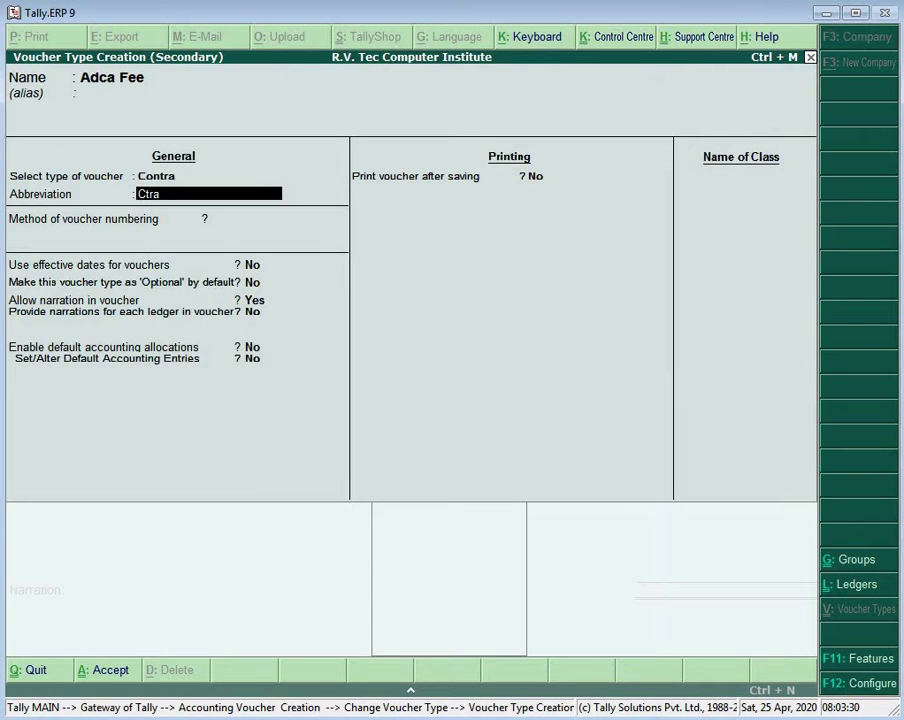
key("BackSpace")
type("R")
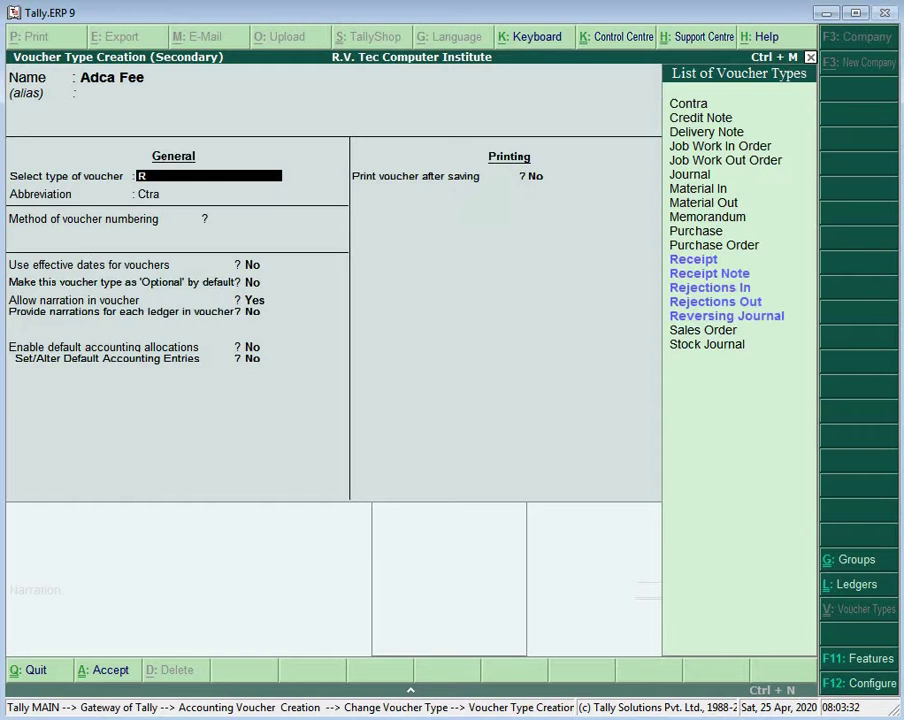
key("Return")
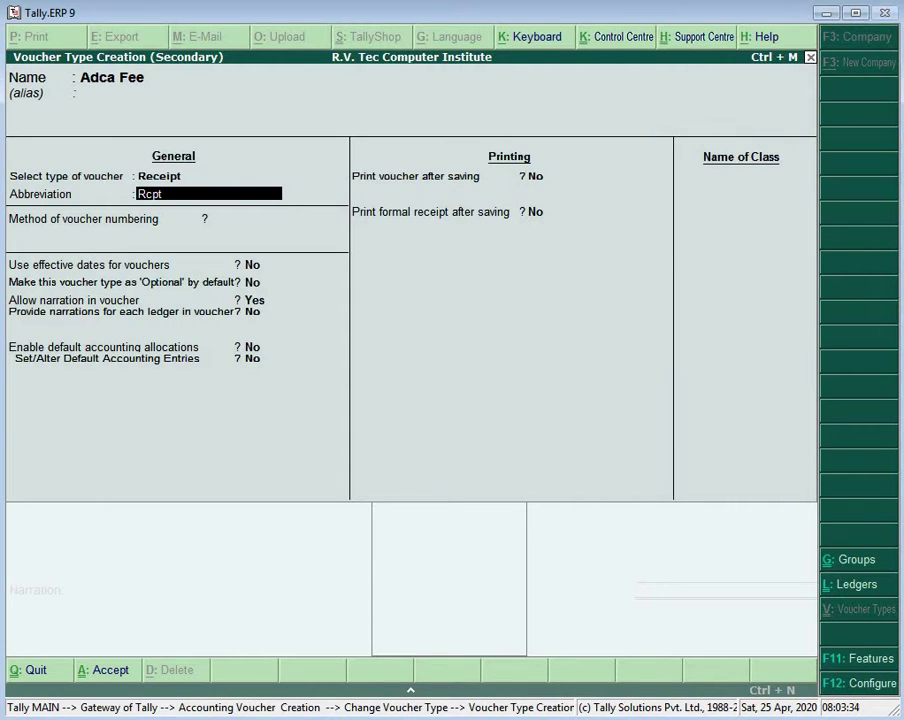
key("Return")
key("Return")
key("Return")
key("Return")
key("Return")
key("Return")
key("Return")
key("Return")
key("Return")
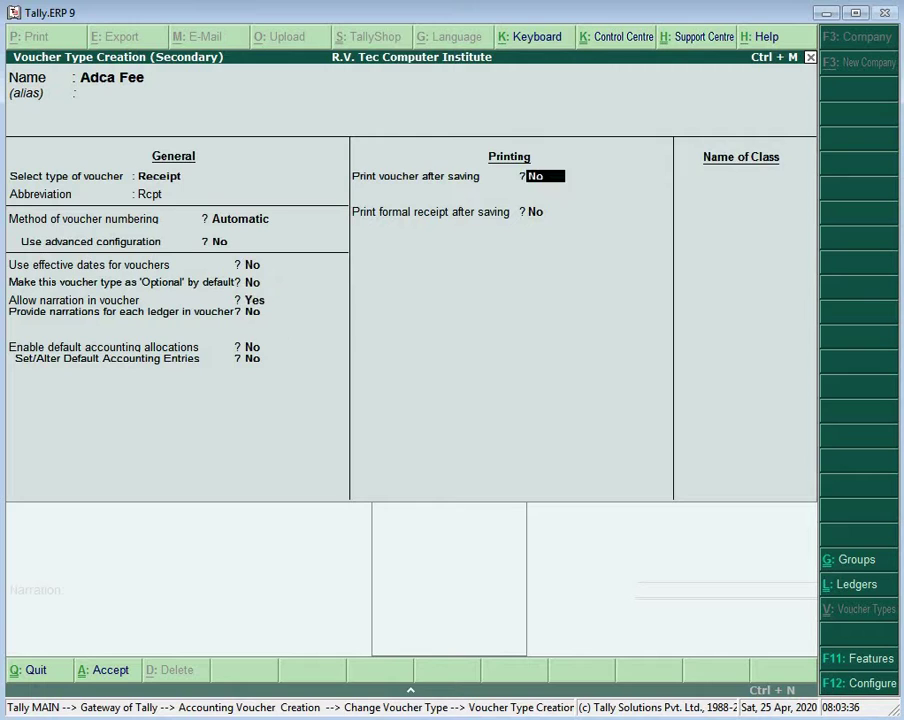
key("Return")
key("Return")
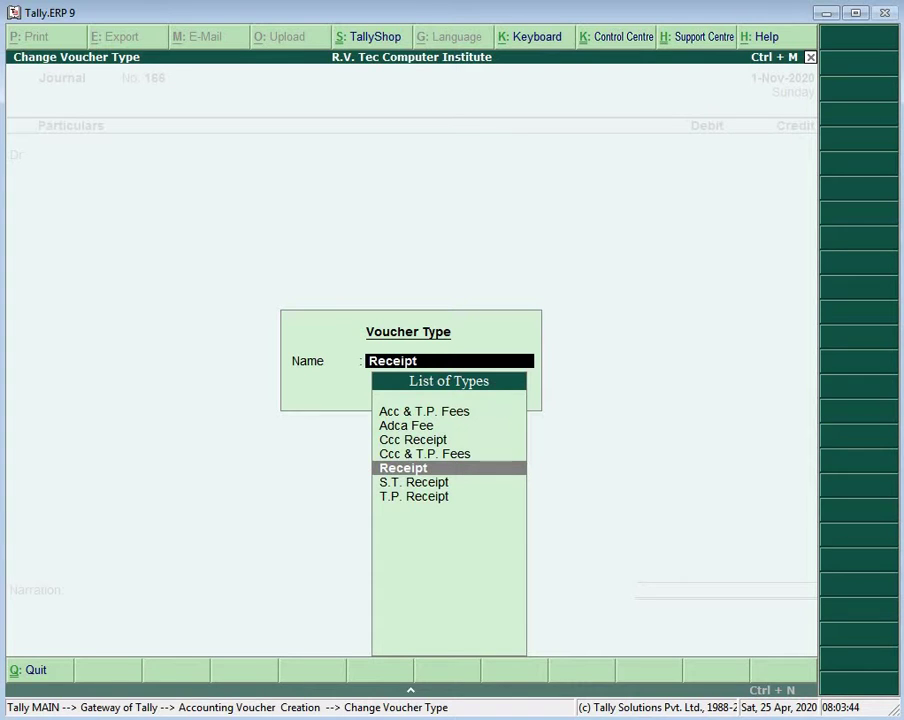
Step: Enter the first Adca Fee voucher: credit a student ledger 2,000, debit Cash 2,000
key("Up")
key("Up")
key("Up")
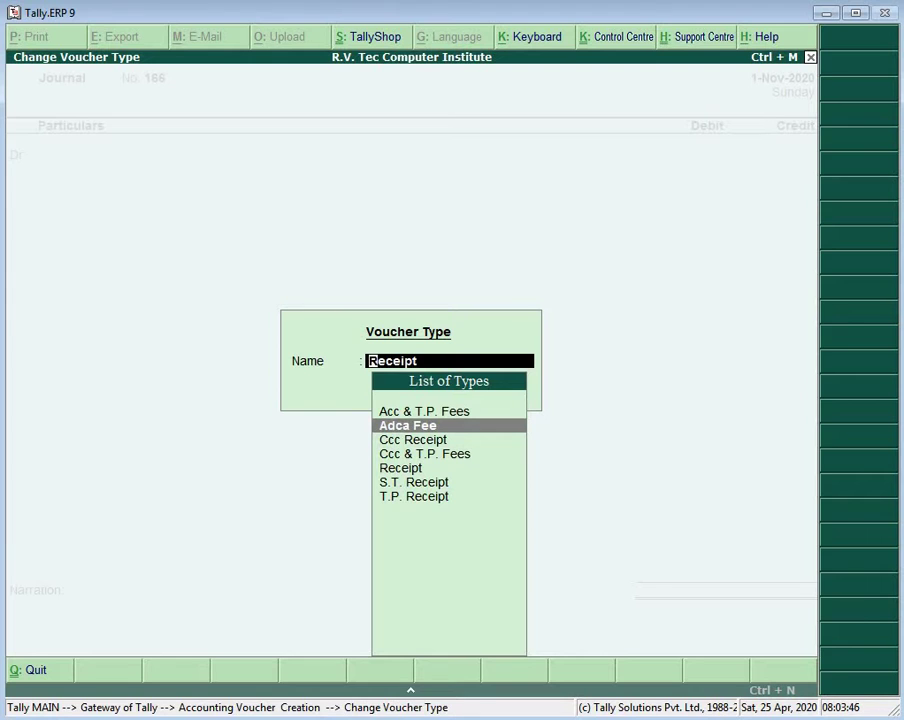
key("Return")
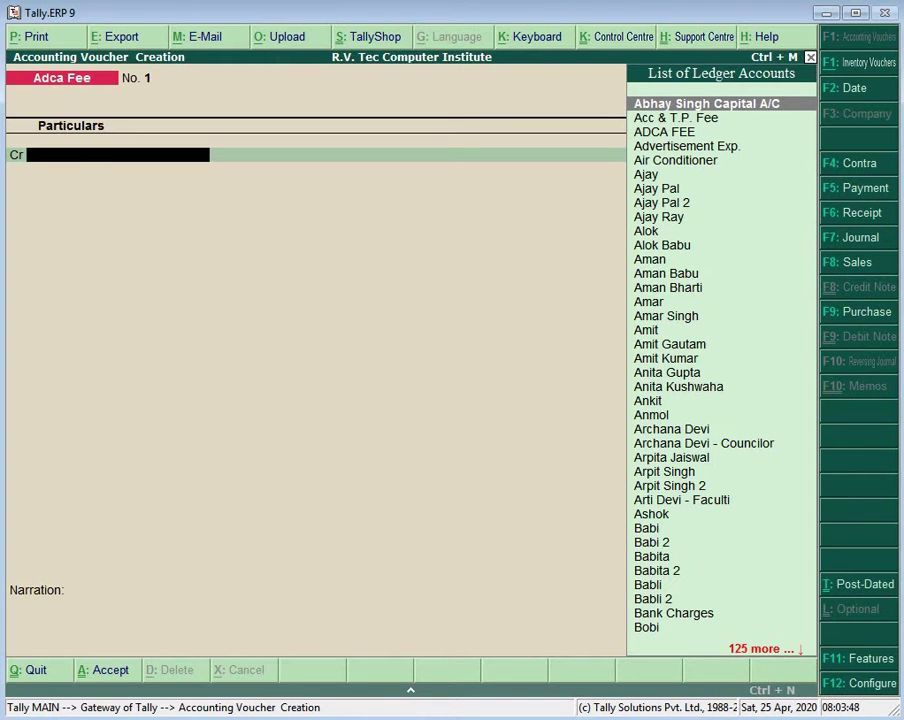
type("S")
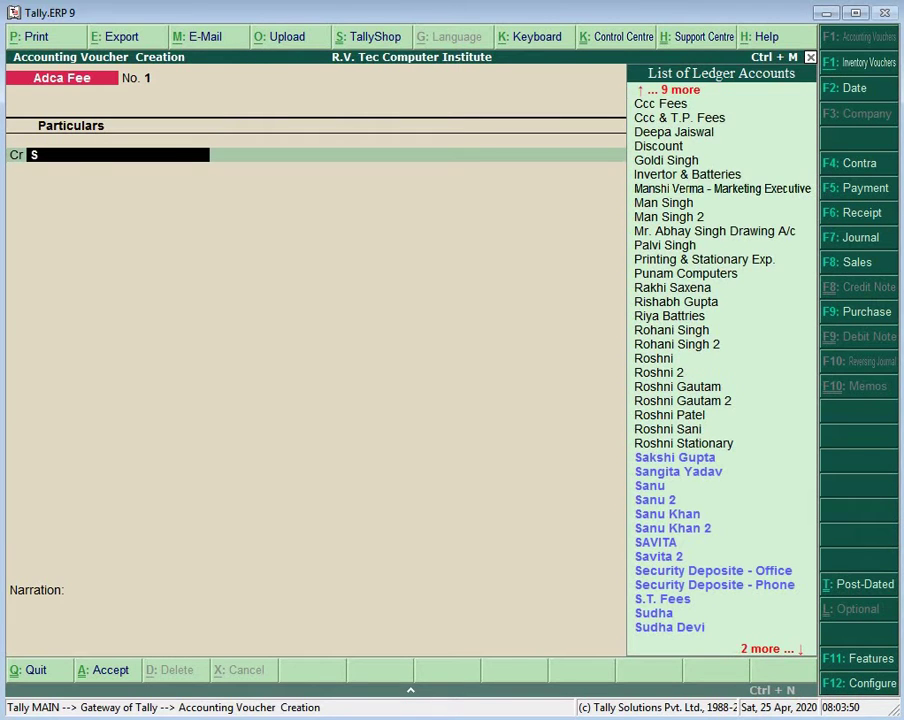
key("Down")
key("Down")
key("Down")
key("Return")
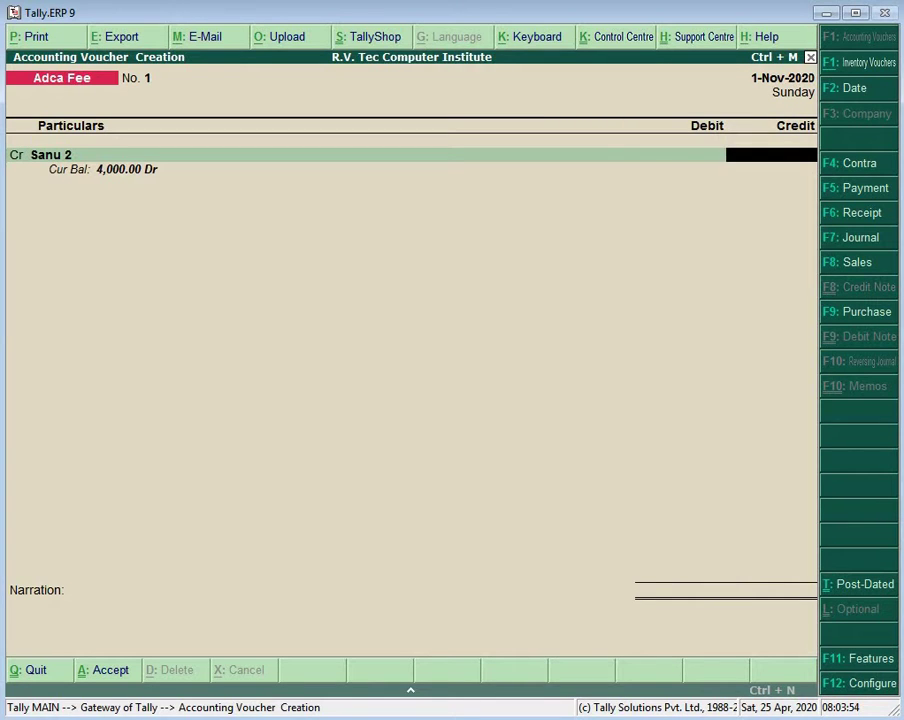
type("2000")
key("Return")
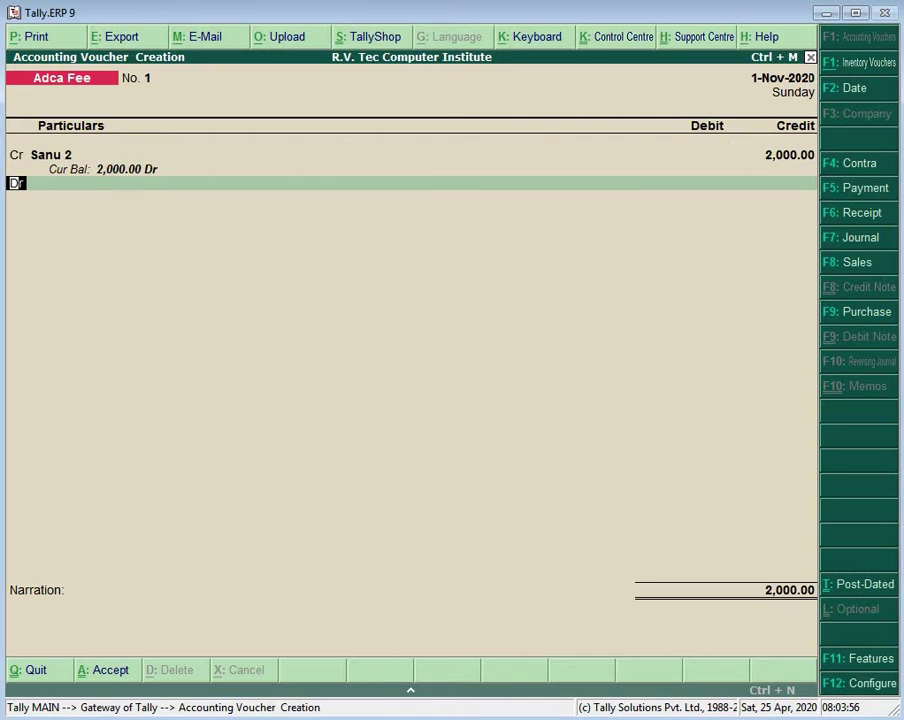
key("Return")
type("Ca")
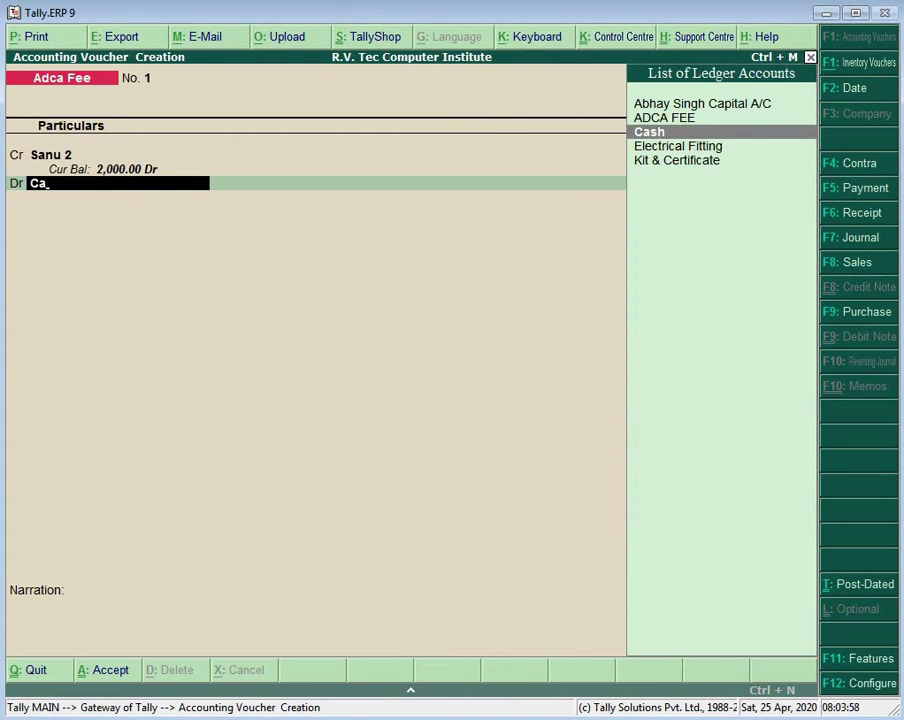
key("Return")
key("Return")
key("Return")
key("Return")
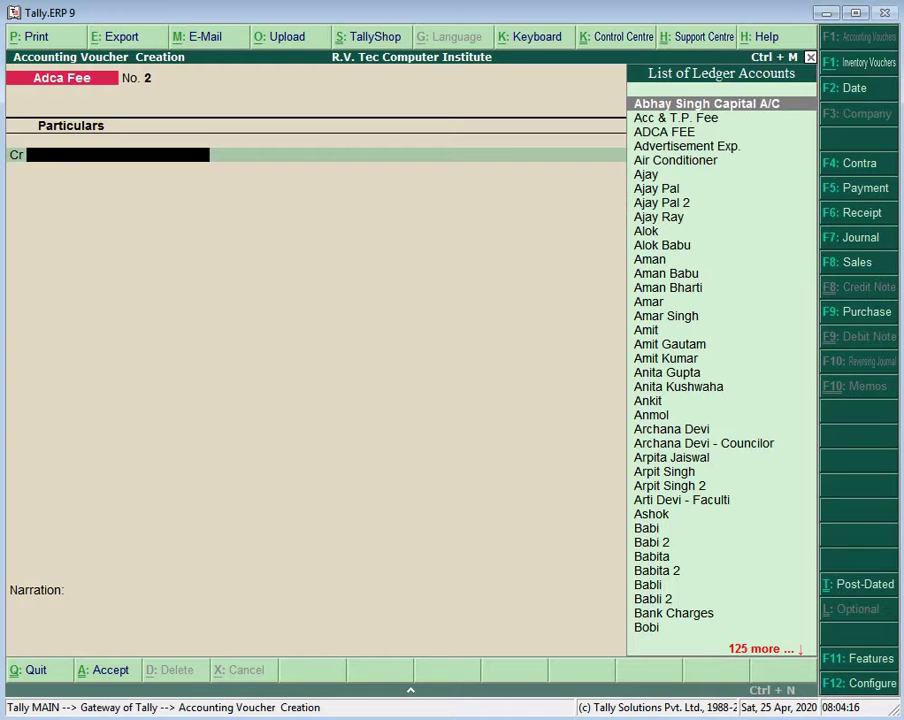
Step: Record Adca Fee voucher No. 2: student ledger credited 2,000, Cash debited 2,000
type("Arpi")
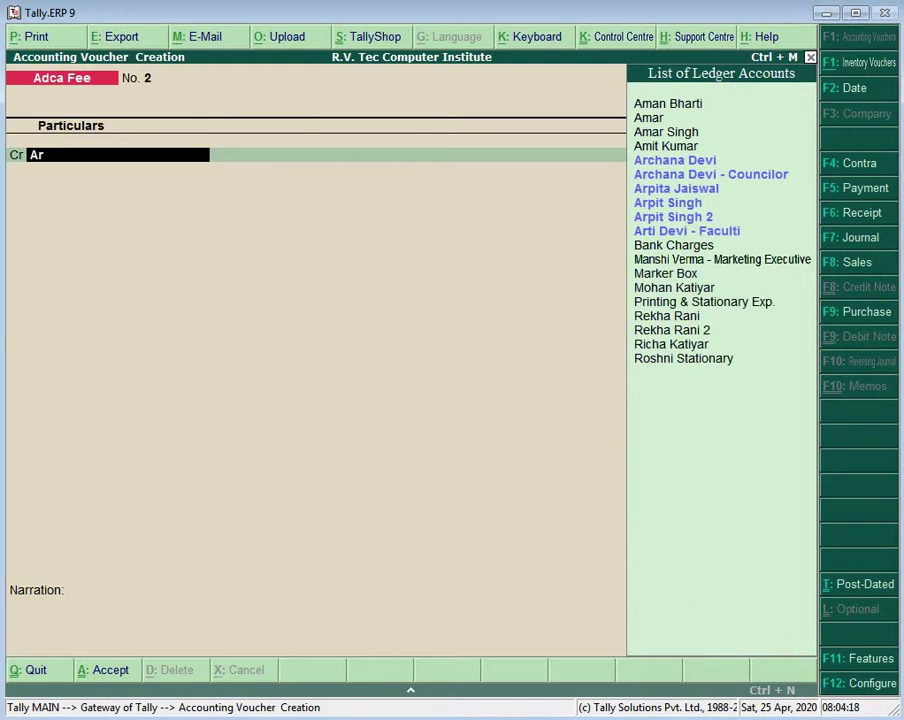
key("Down")
key("Down")
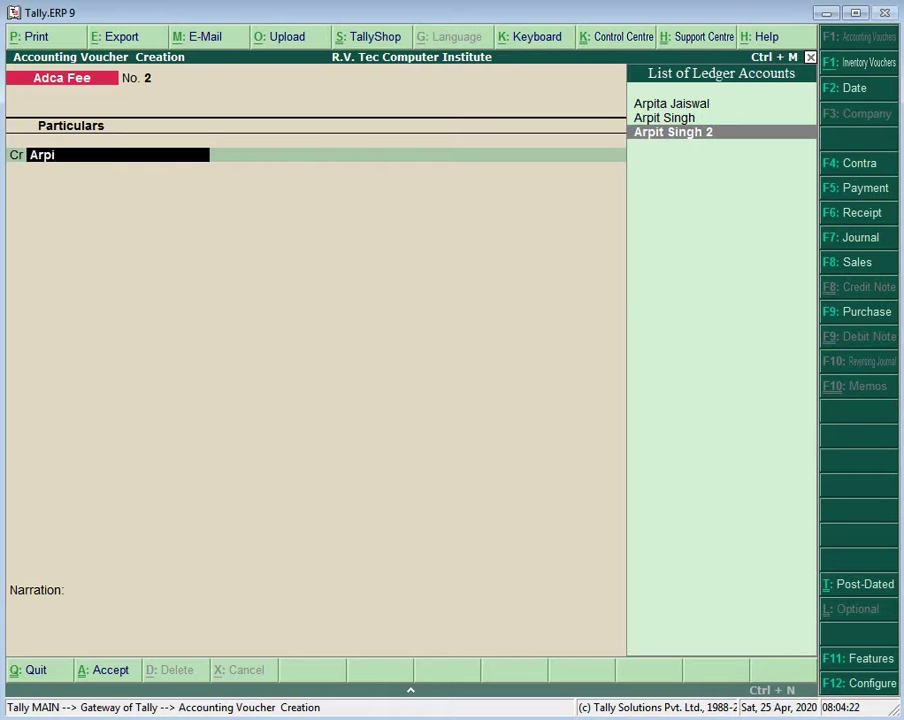
key("Return")
type("2000")
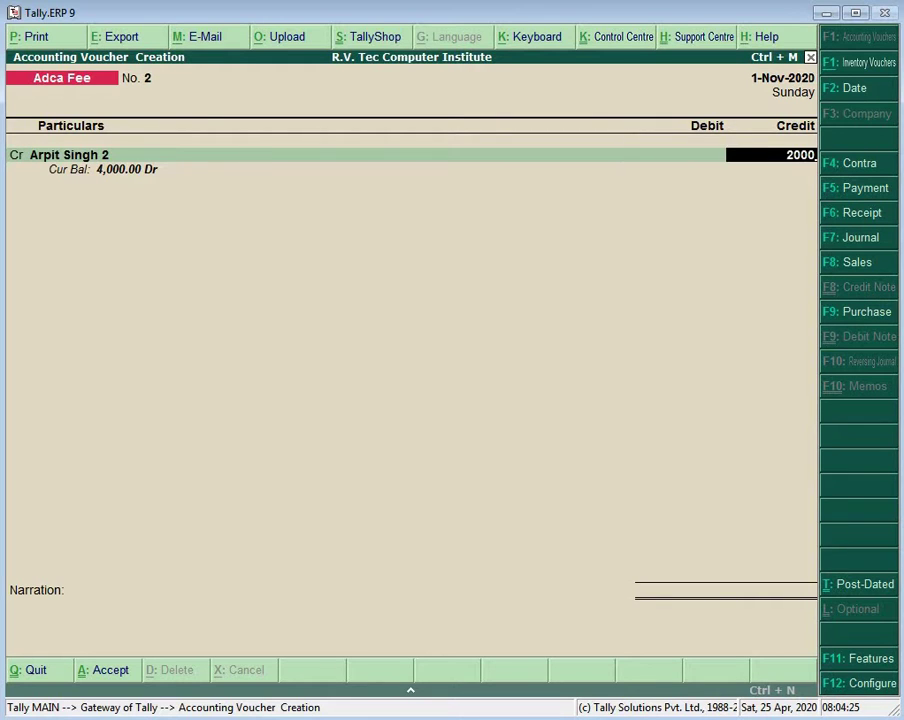
key("Return")
key("Return")
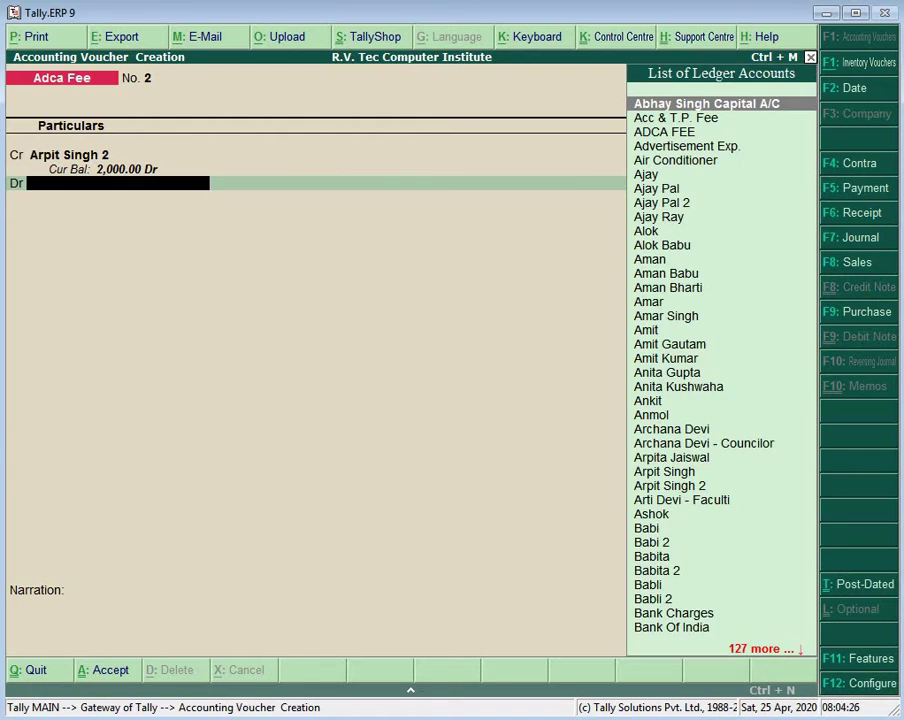
type("C")
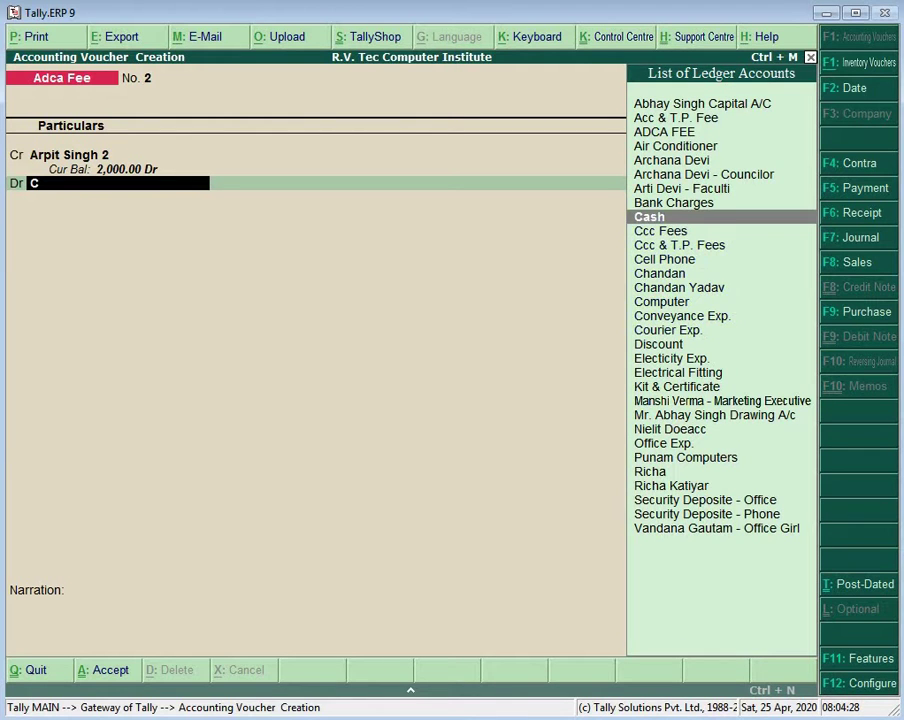
key("Return")
key("Return")
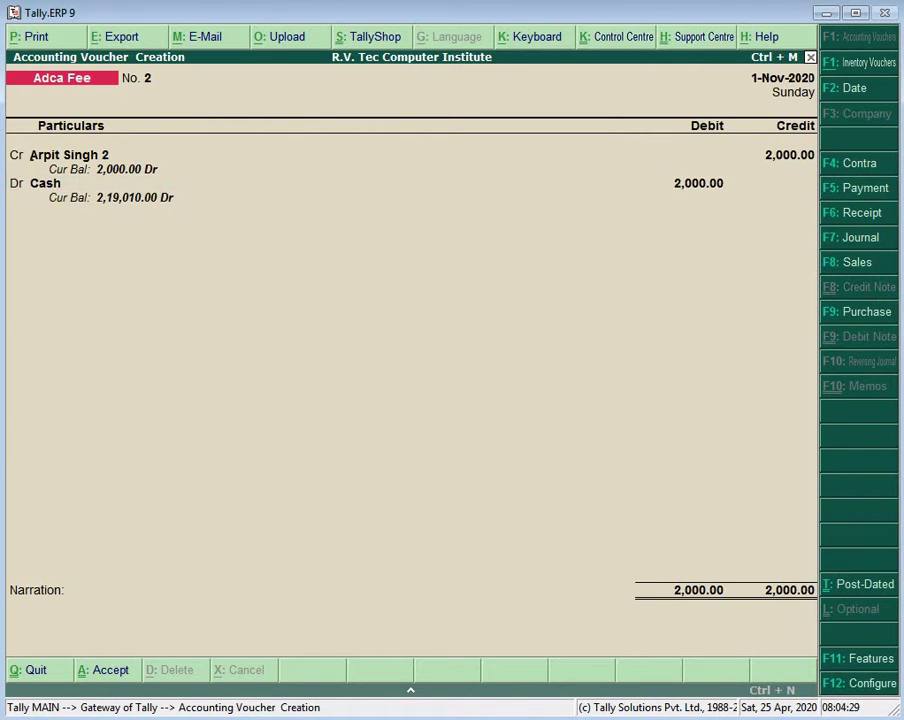
Step: Record Adca Fee voucher No. 3 crediting another student ledger 2,000 against Cash
type("Vi")
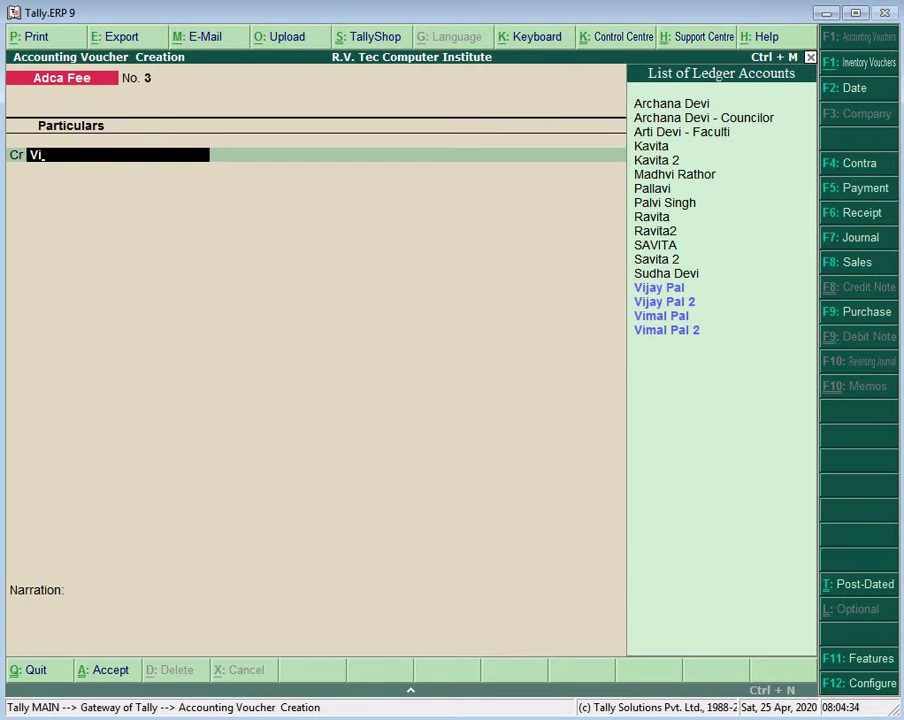
key("Down")
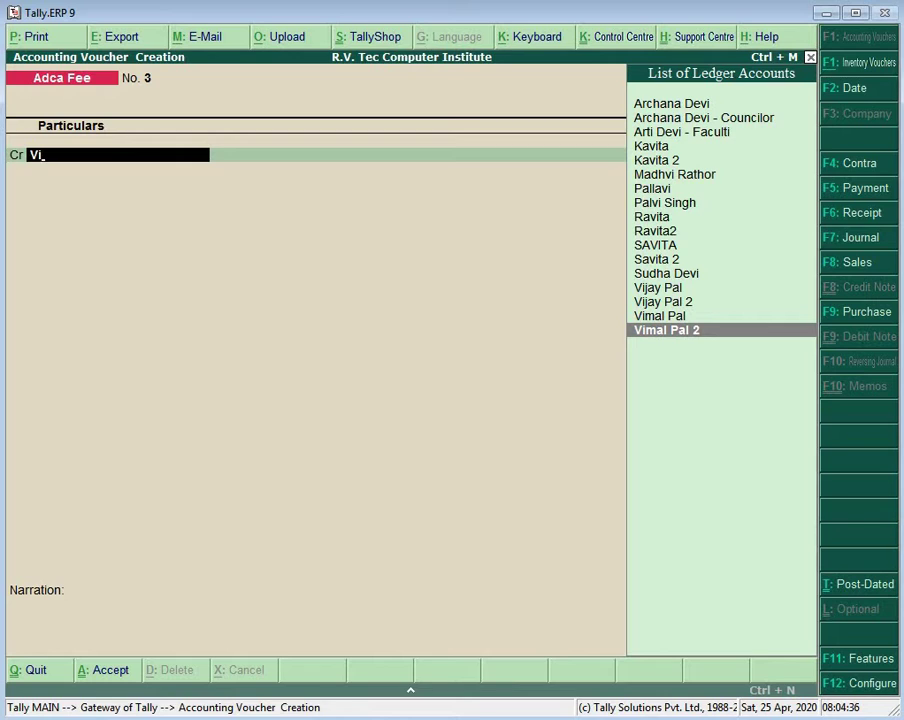
key("Return")
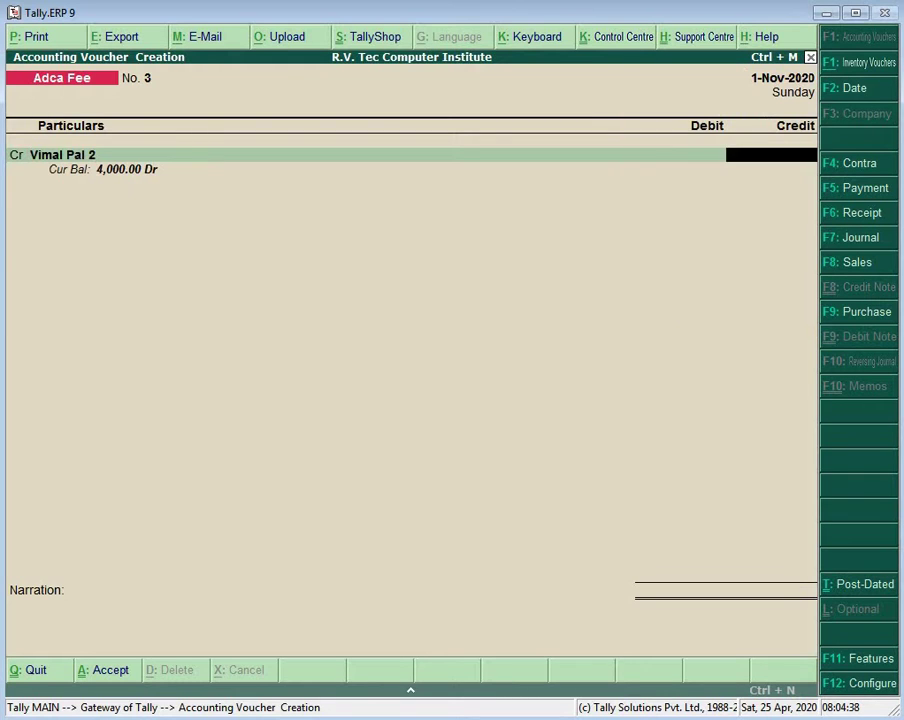
type("2000")
key("Return")
type("Ca")
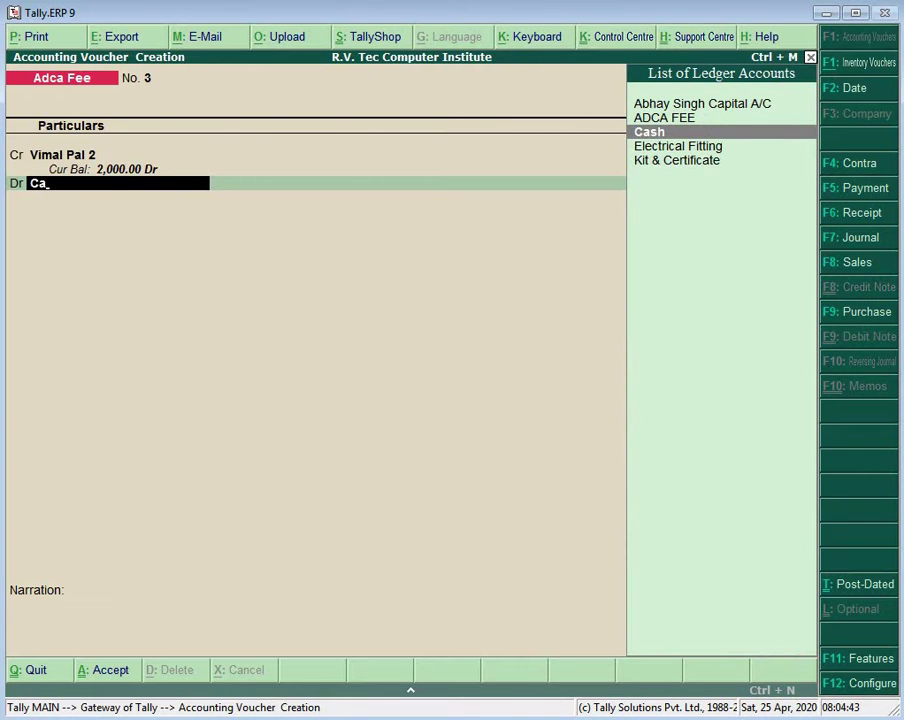
key("Return")
key("Return")
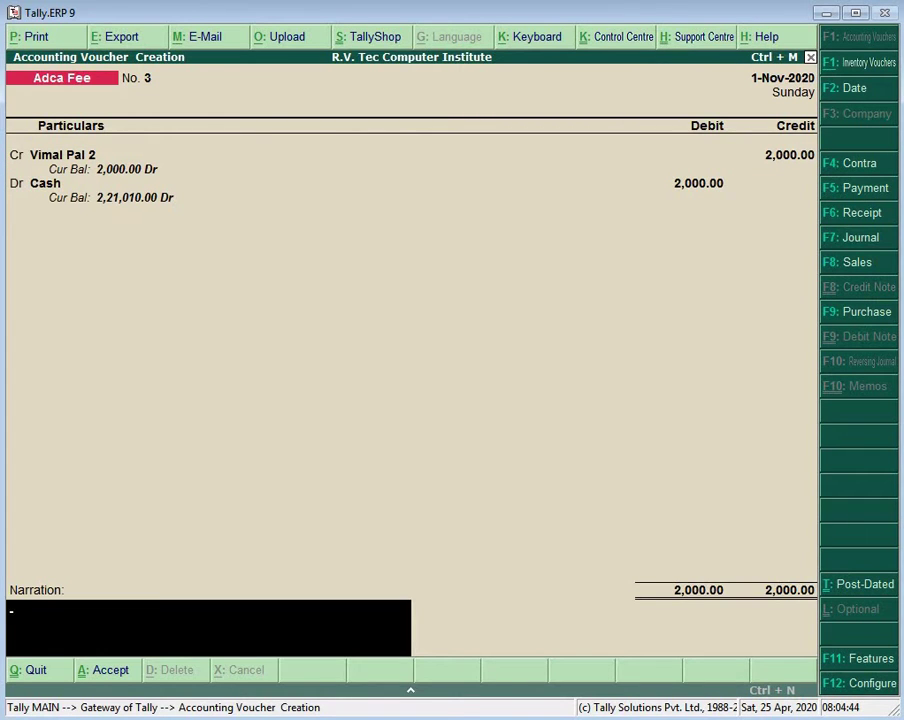
key("Return")
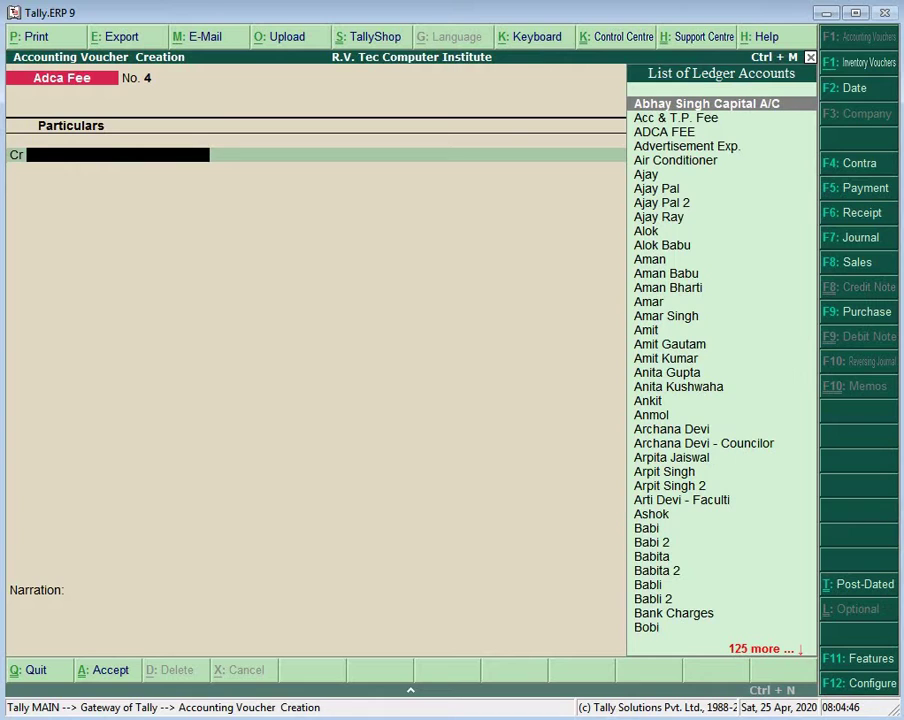
Step: Save Adca Fee voucher No. 4 crediting a student ledger 2,000 and debiting Cash
type("Om")
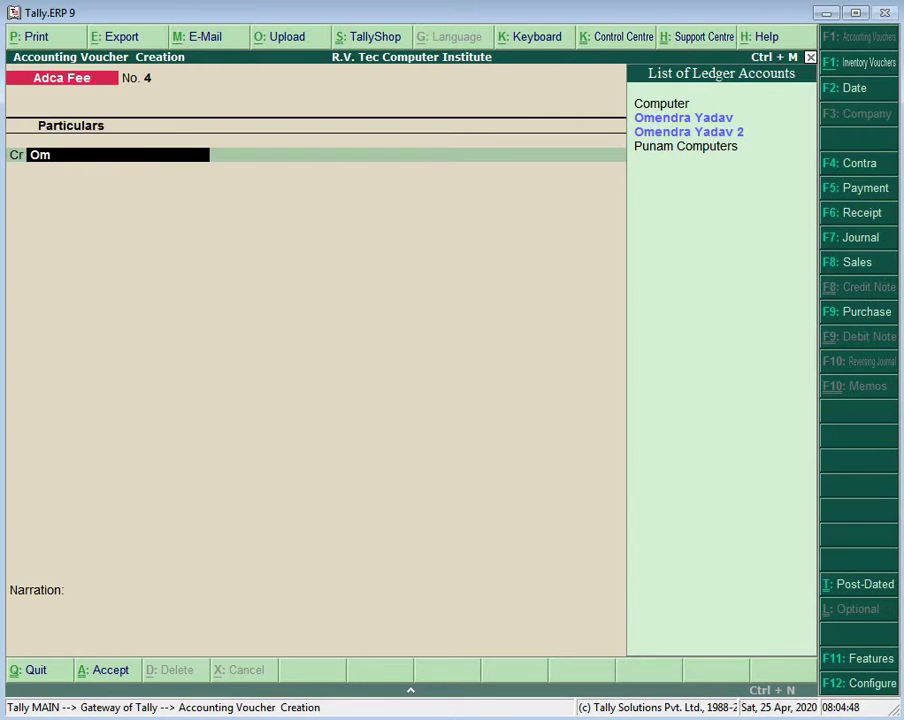
key("Down")
key("Return")
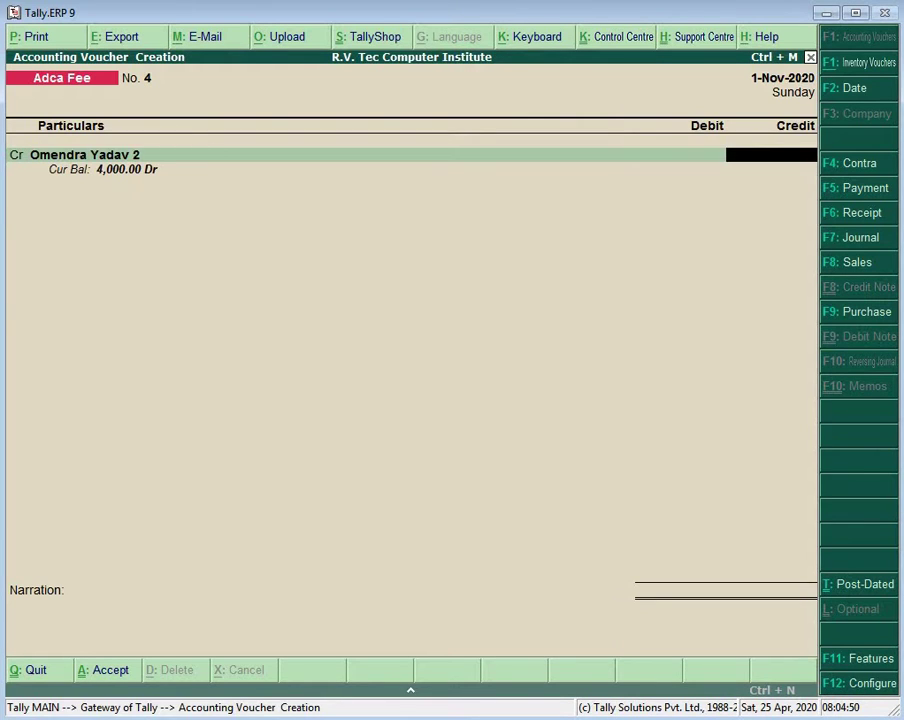
type("2,")
type("000")
key("Return")
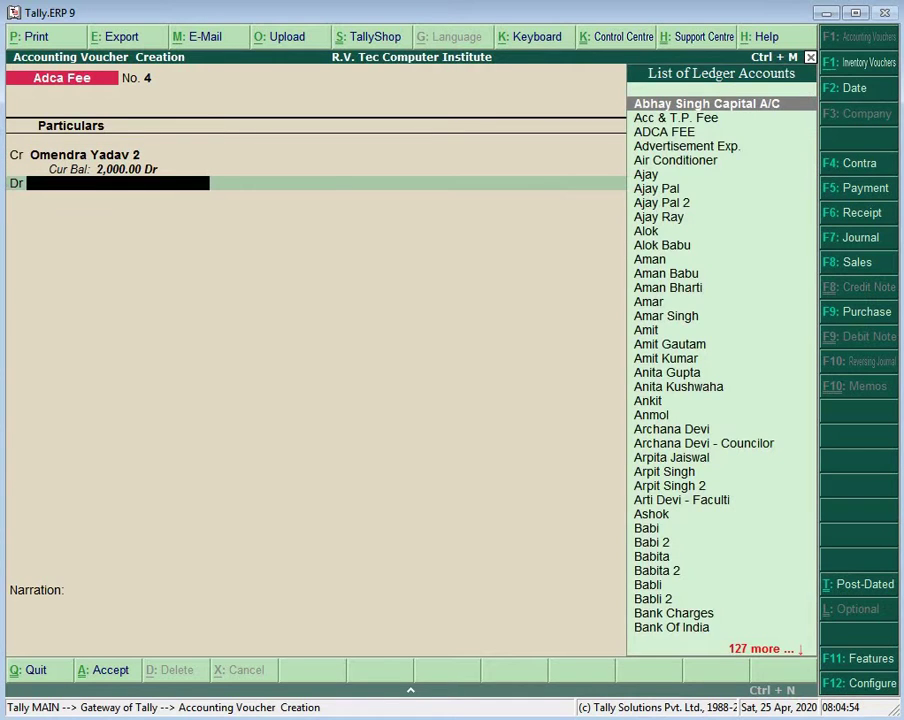
type("Ca")
key("Return")
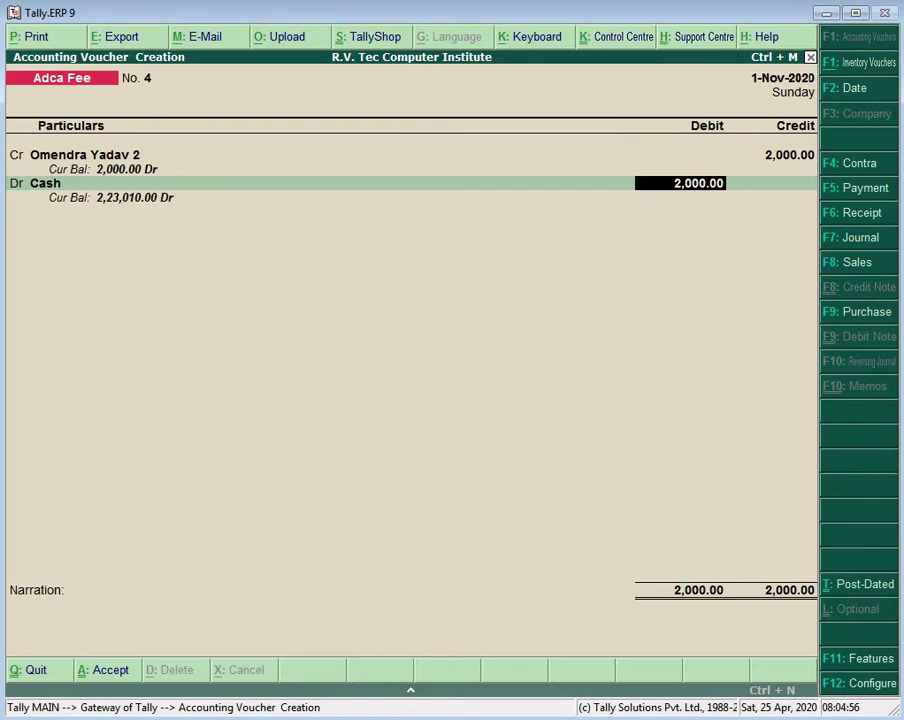
key("Return")
key("Return")
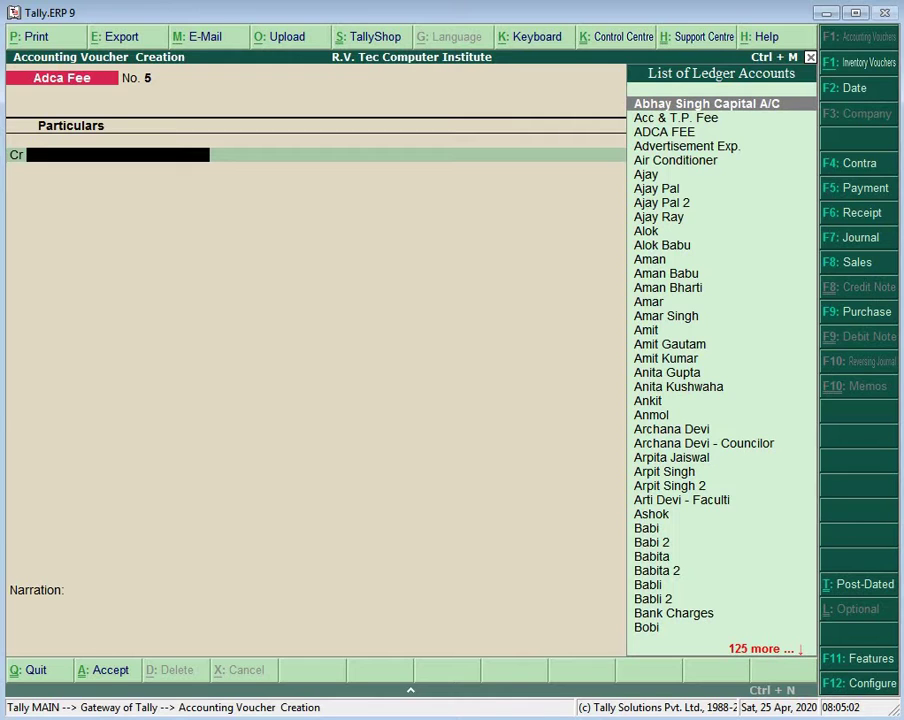
Step: In voucher No. 5, credit another student ledger 2,000 and start the Cash debit line
type("Sa")
key("Up")
key("Up")
key("Up")
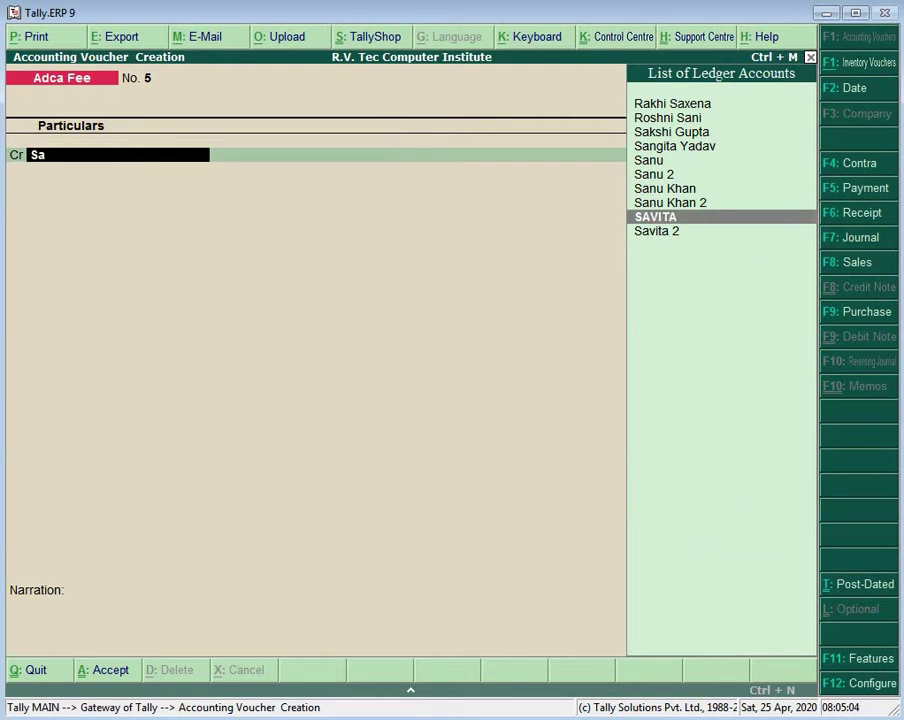
key("Down")
key("Return")
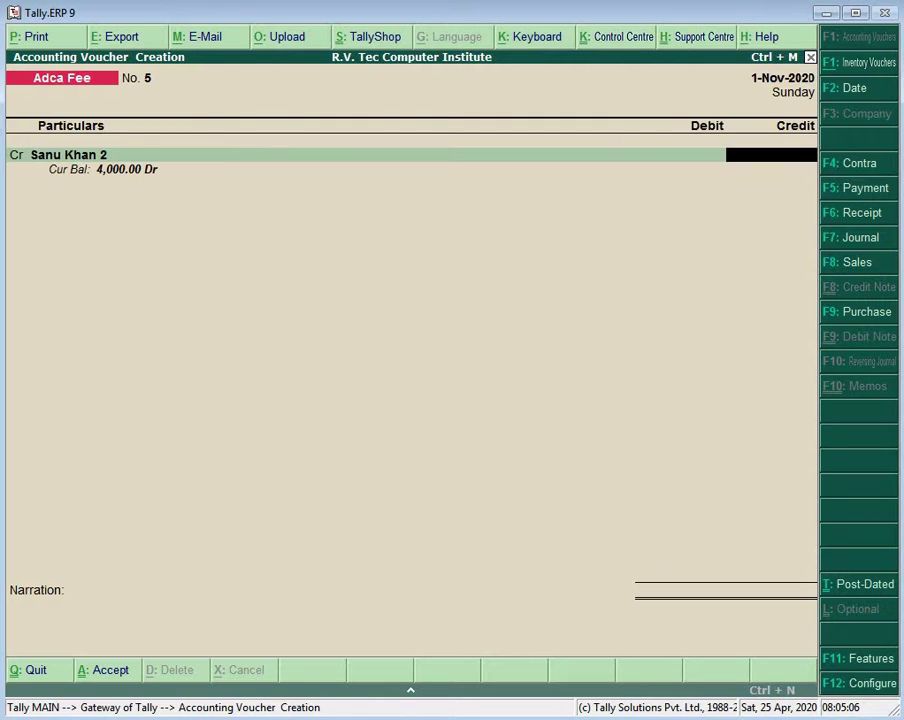
type("2000")
key("Return")
key("Return")
type("Ca")
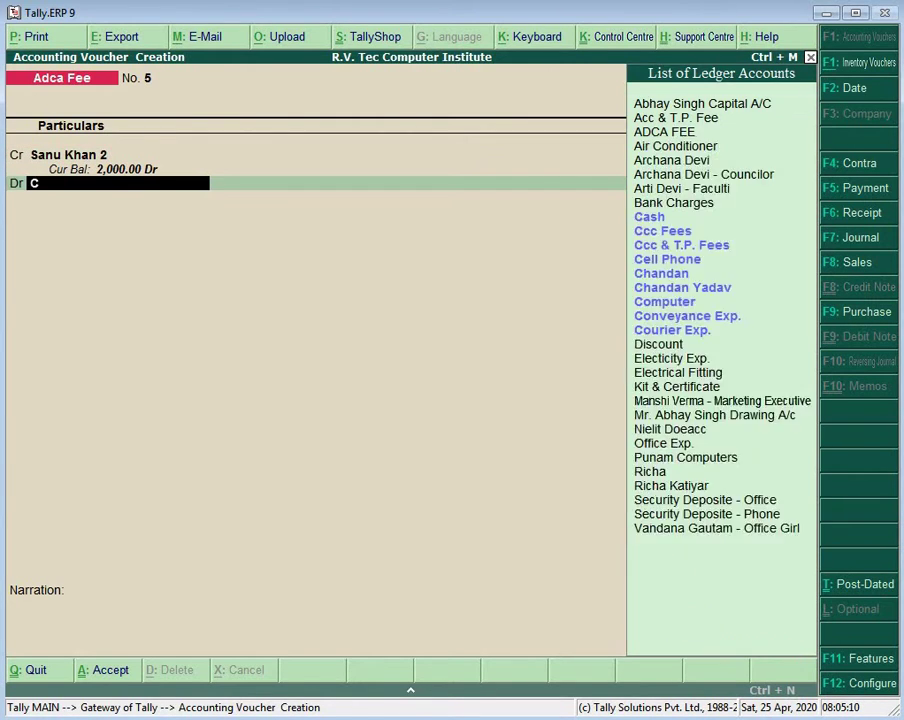
key("Return")
key("Return")
key("Return")
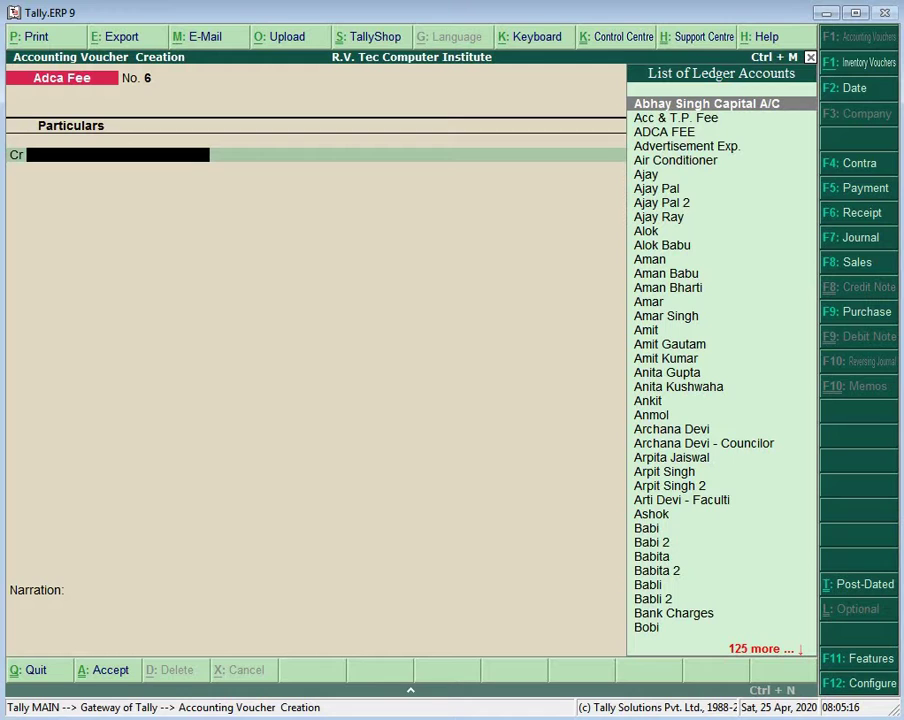
Step: Save an Adca Fee voucher crediting a student ledger 2,000 with Cash debited 2,000
type("Ba")
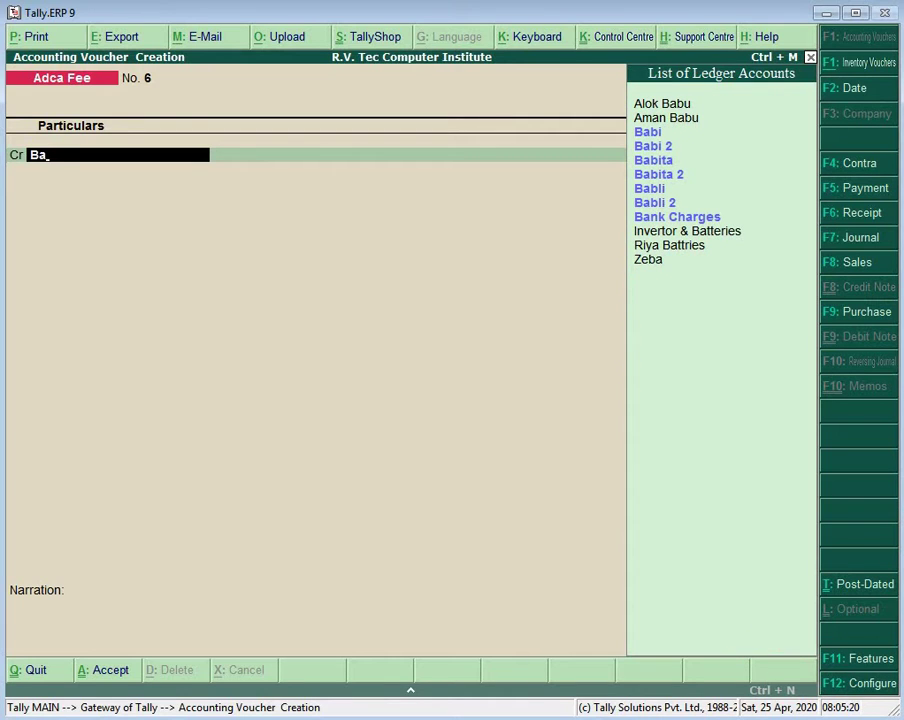
key("Up")
key("Up")
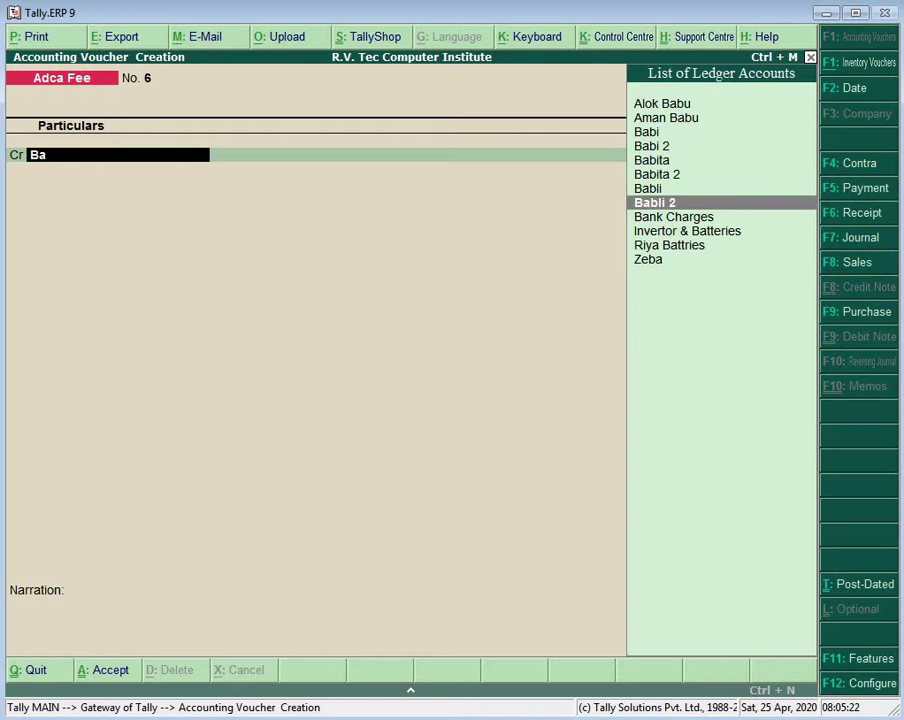
key("Return")
type("2000")
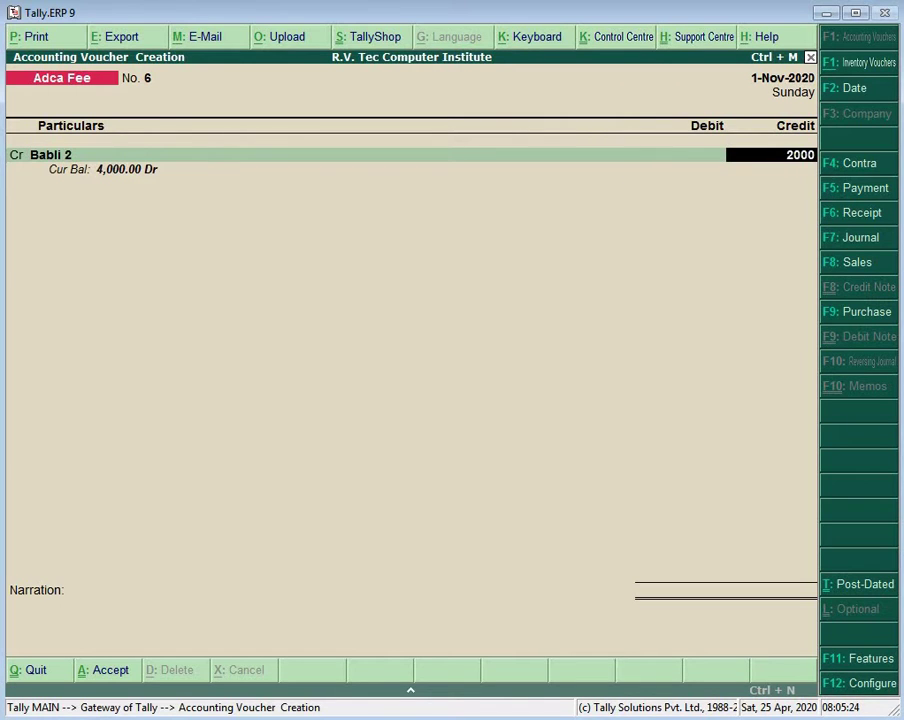
key("Return")
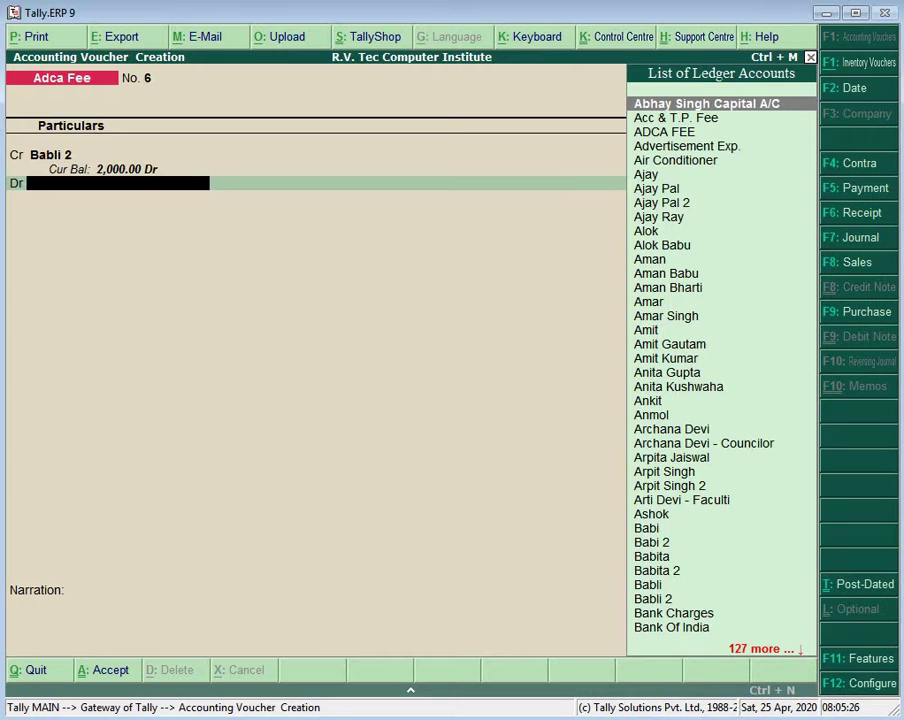
type("Ca")
key("Return")
key("Return")
key("Return")
key("Return")
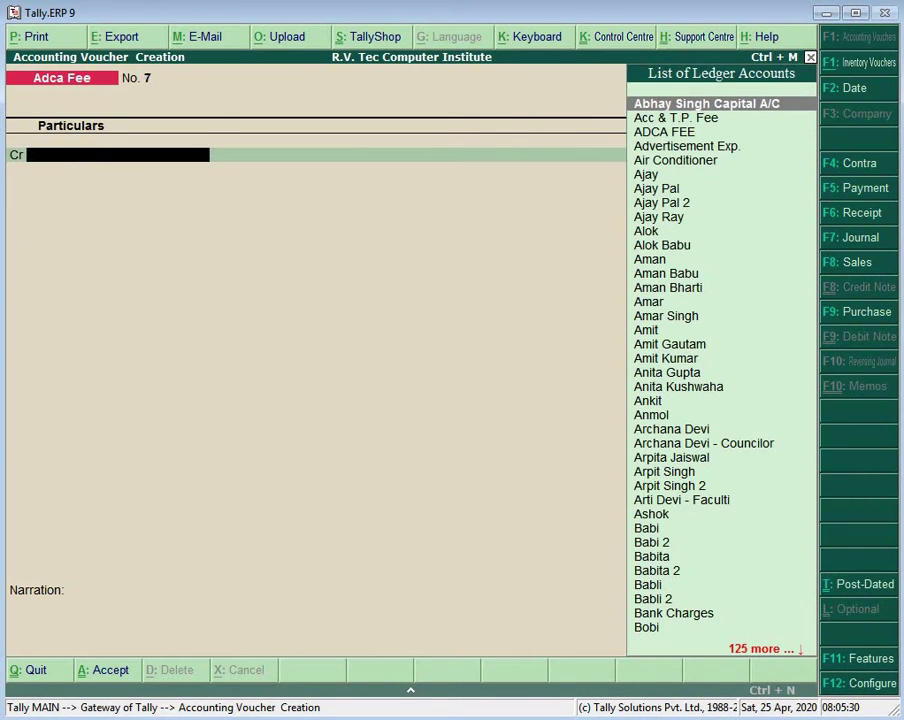
Step: Replace the wrongly accepted capital account with the student ledger, crediting 2,000 against Cash
key("Return")
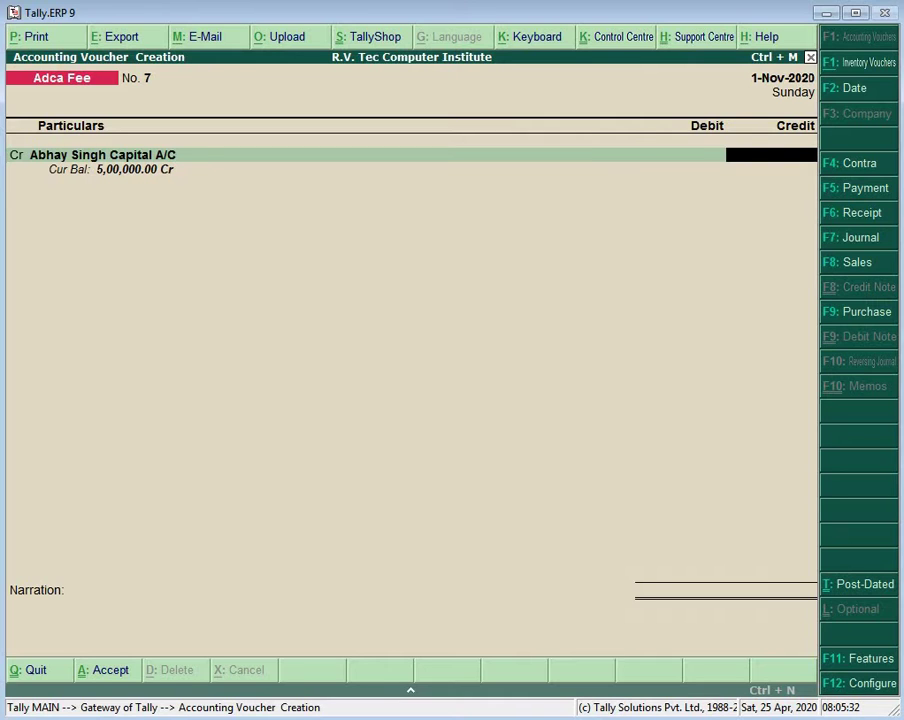
key("BackSpace")
type("Ba")
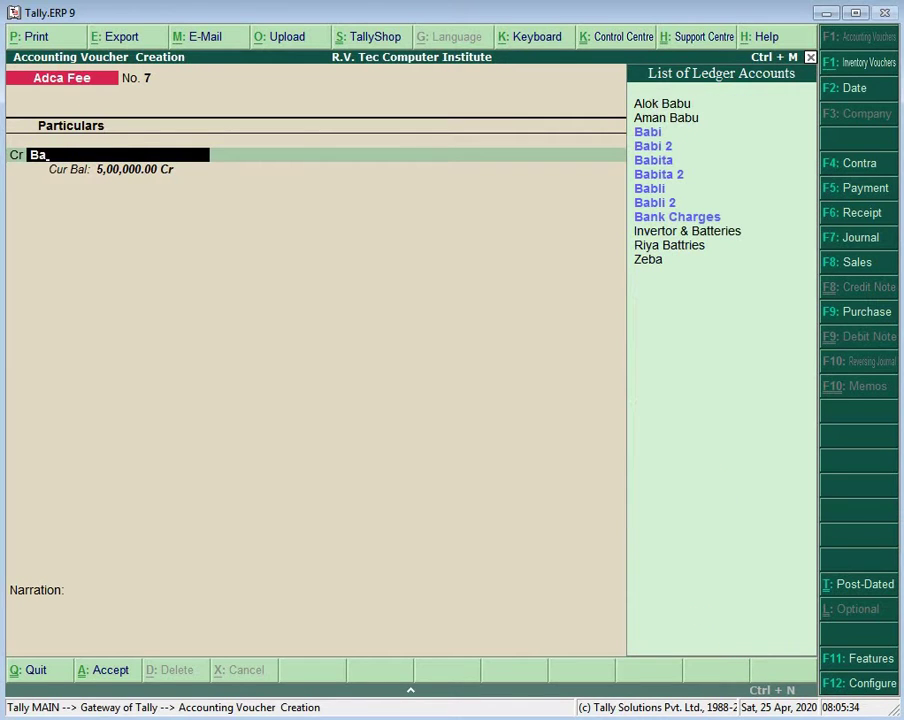
key("Down")
key("Down")
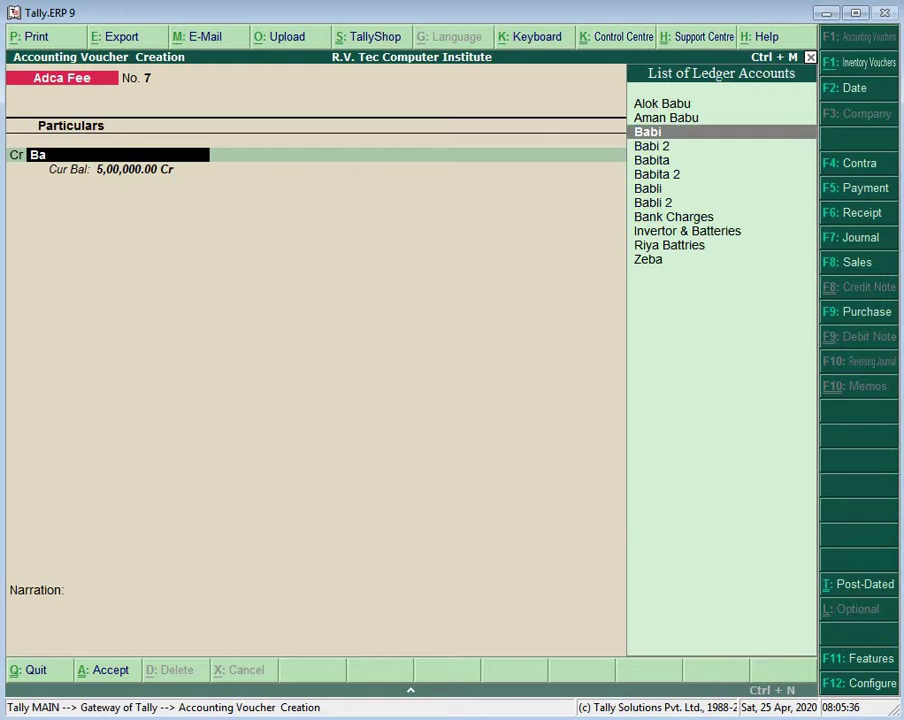
key("Return")
type("2000")
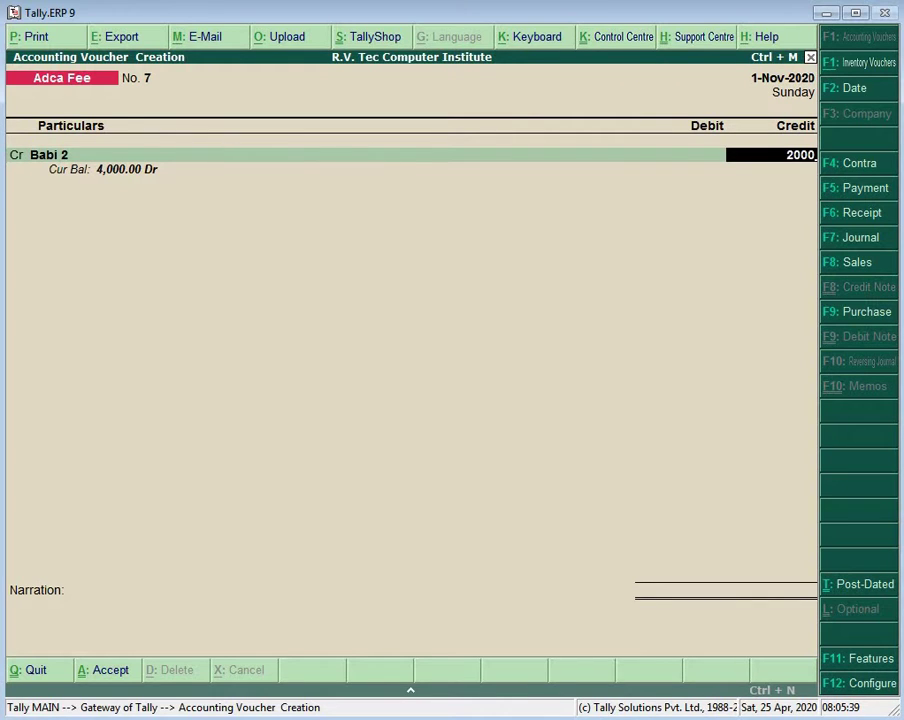
key("Return")
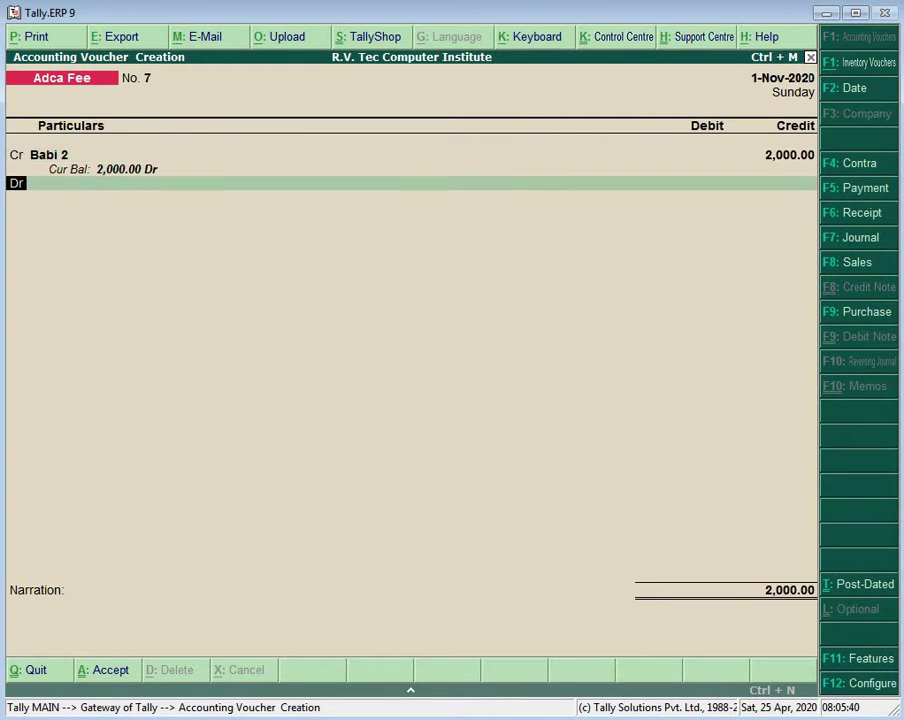
key("Return")
type("Ca")
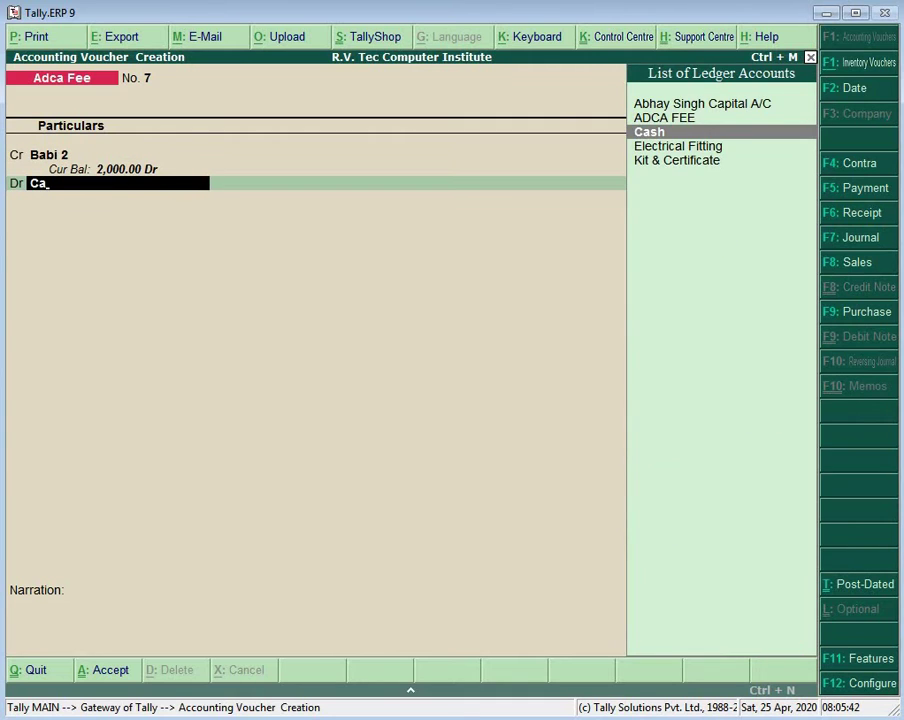
key("Return")
key("Return")
key("Return")
key("Return")
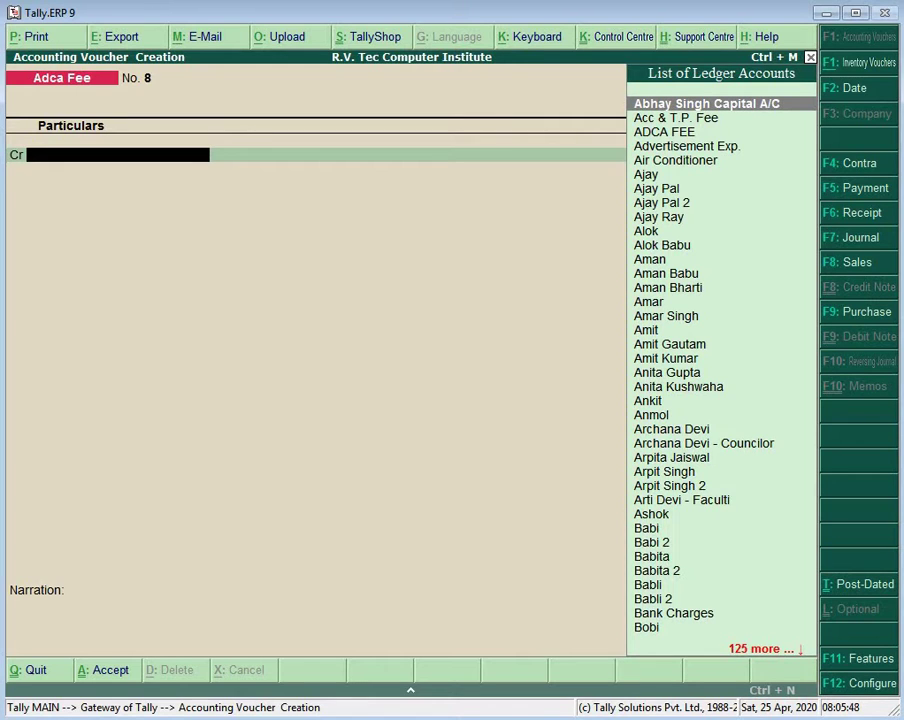
Step: Save Adca Fee voucher No. 8 crediting the next student ledger 2,000 against Cash
type("Bo")
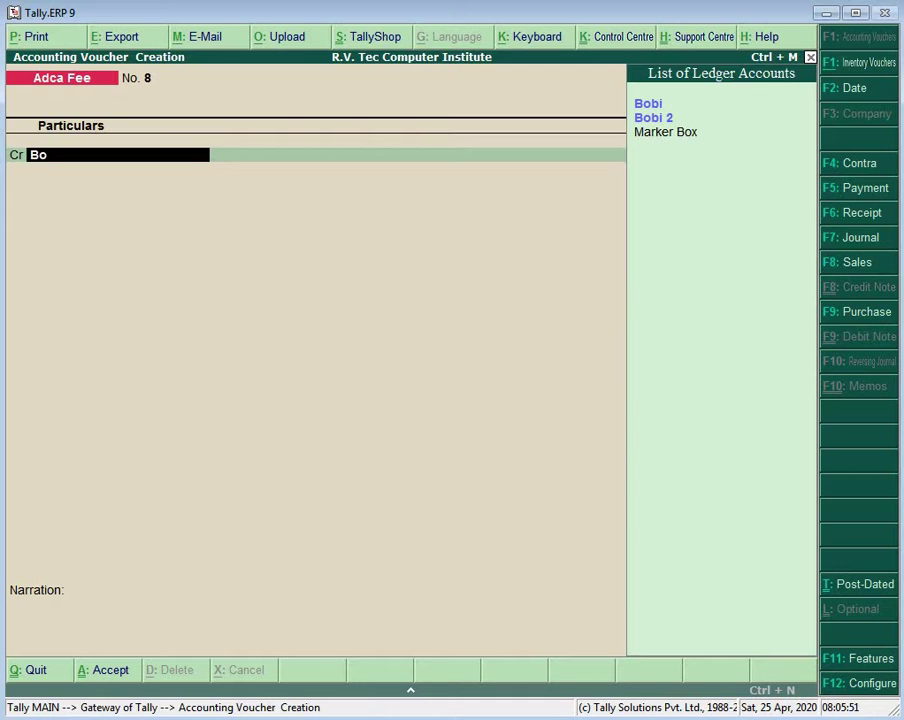
key("Down")
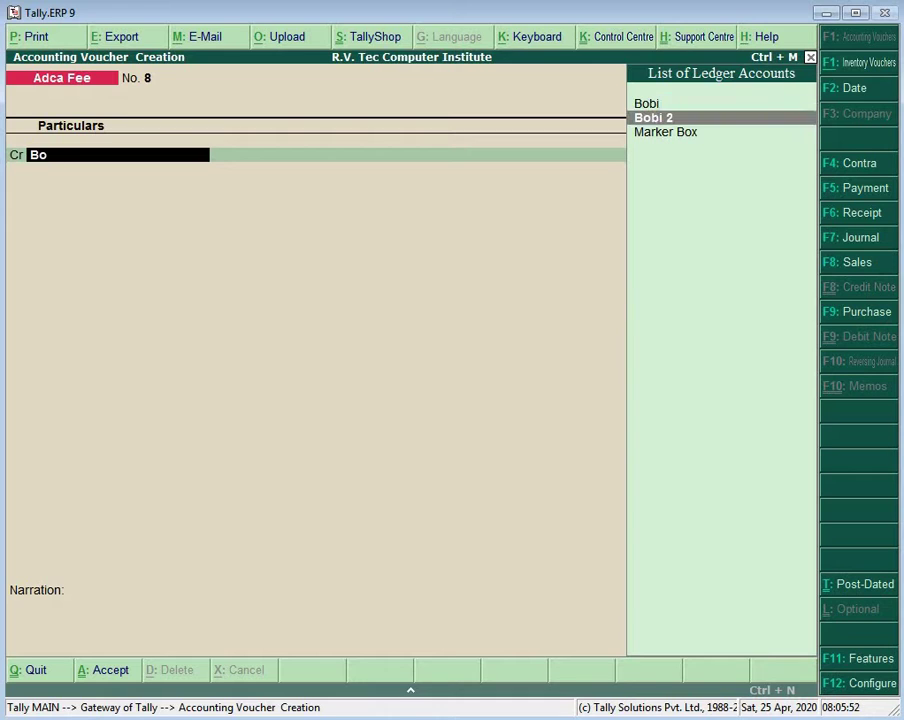
key("Return")
type("2000")
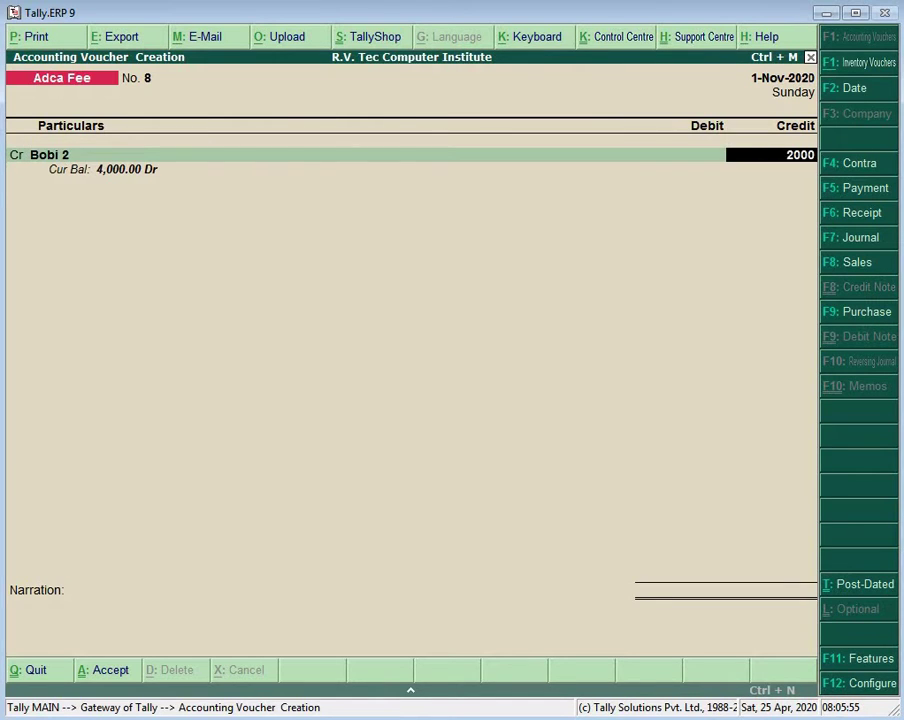
key("Return")
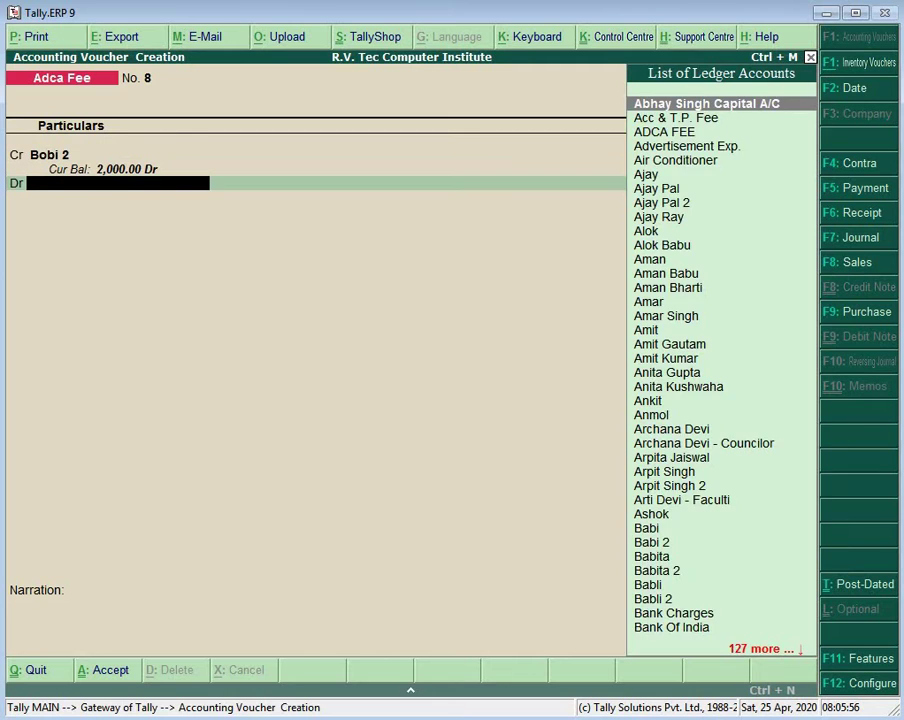
type("Ca")
key("Return")
key("Return")
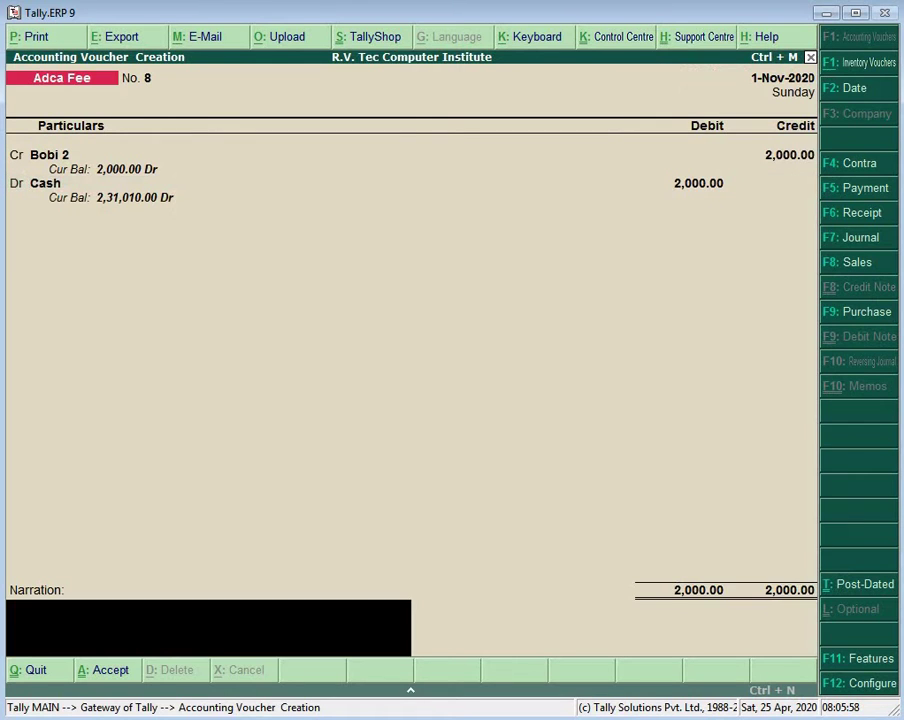
key("Return")
key("Return")
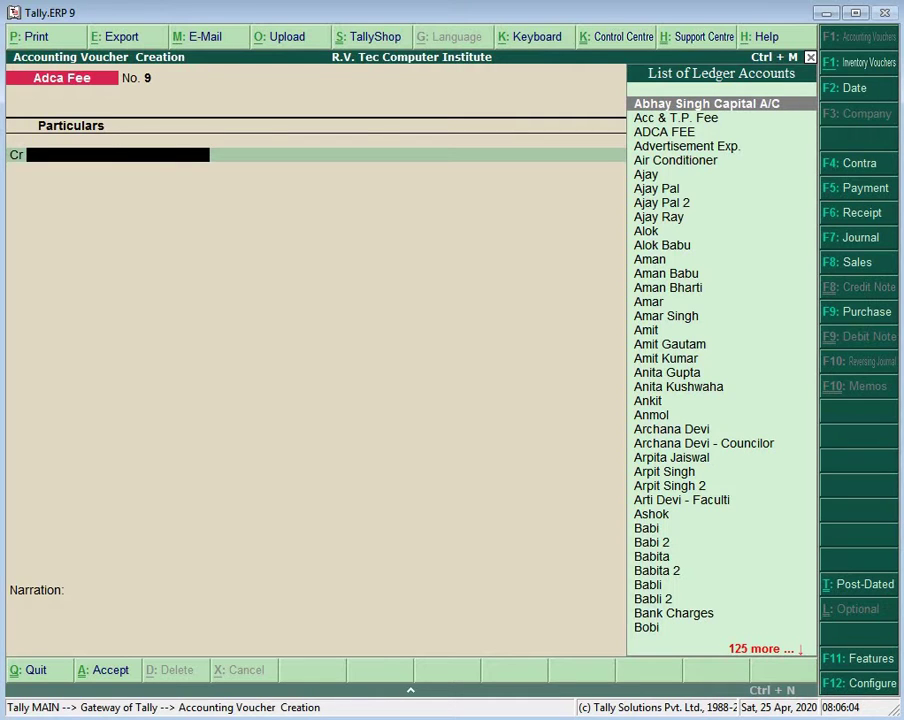
Step: Record Adca Fee voucher No. 9: a student ledger credited 2,000, Cash debited 2,000
type("Re")
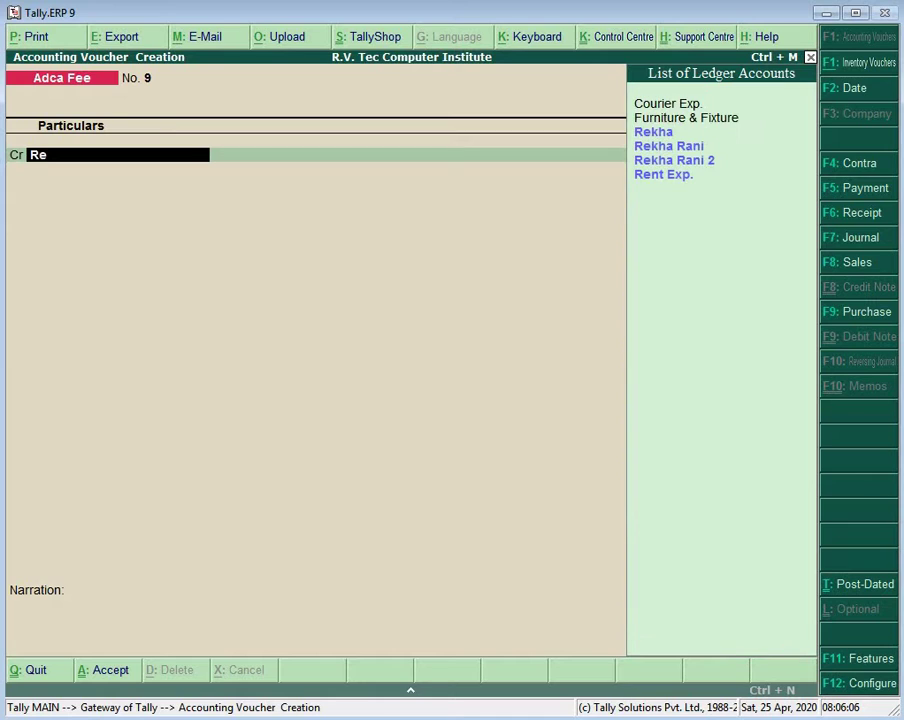
key("Down")
key("Down")
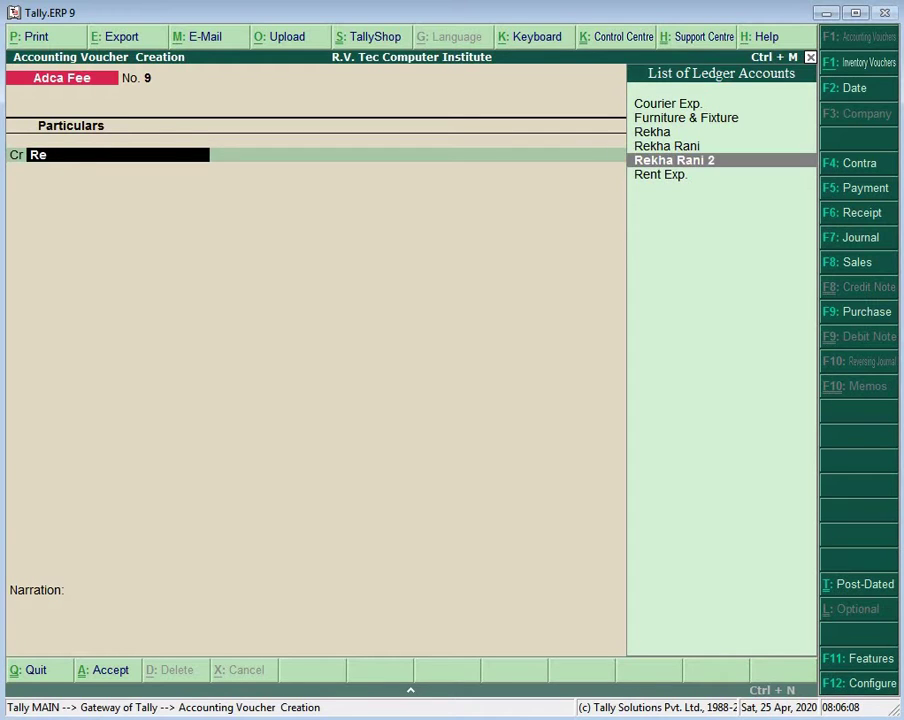
key("Return")
type("2000")
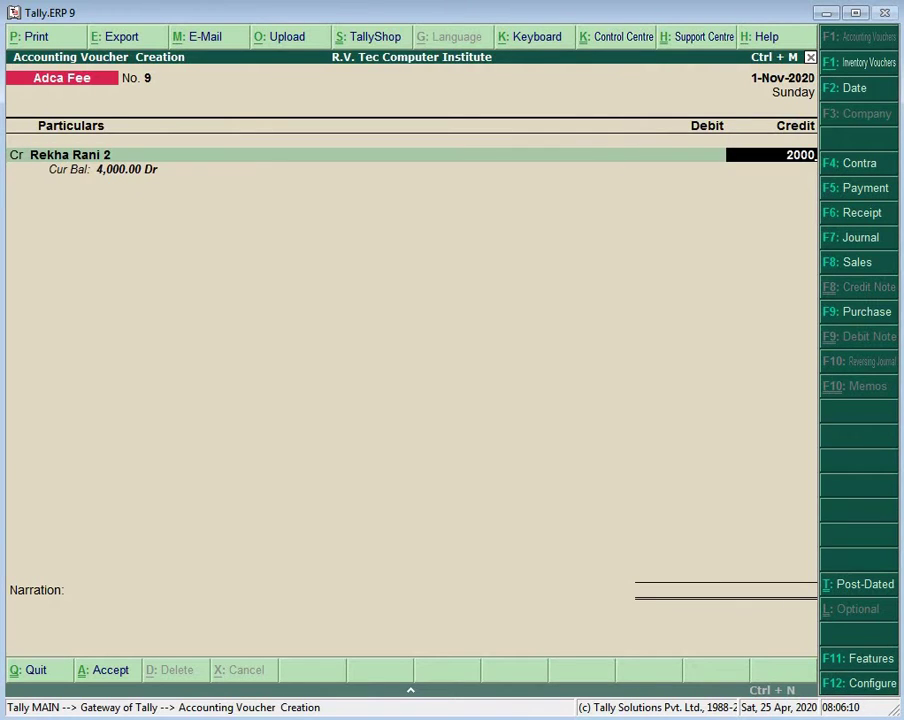
key("Return")
key("Return")
type("Ca")
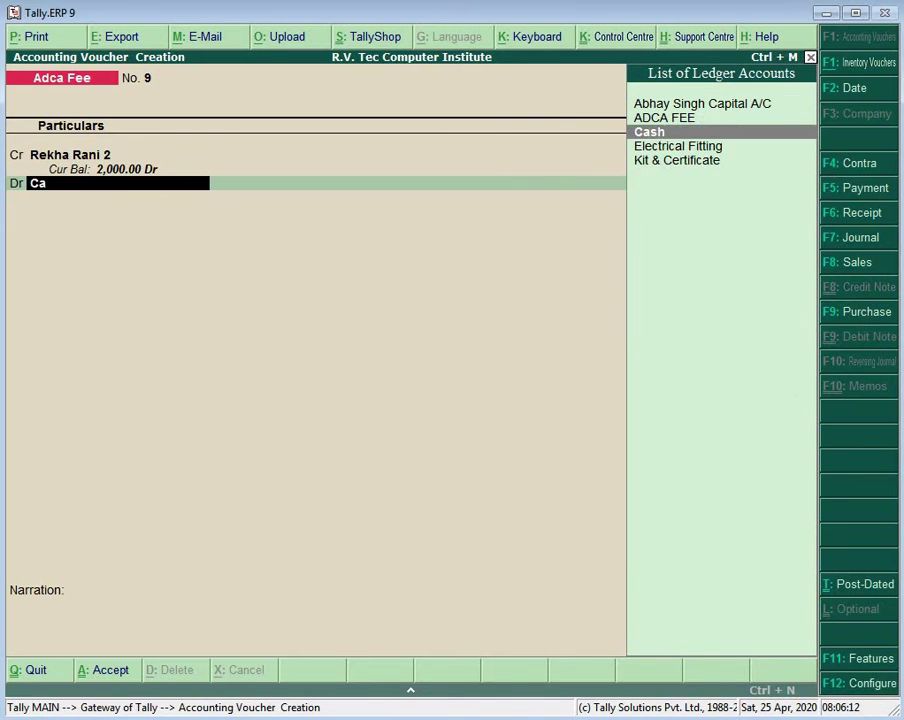
key("Return")
key("Return")
key("Return")
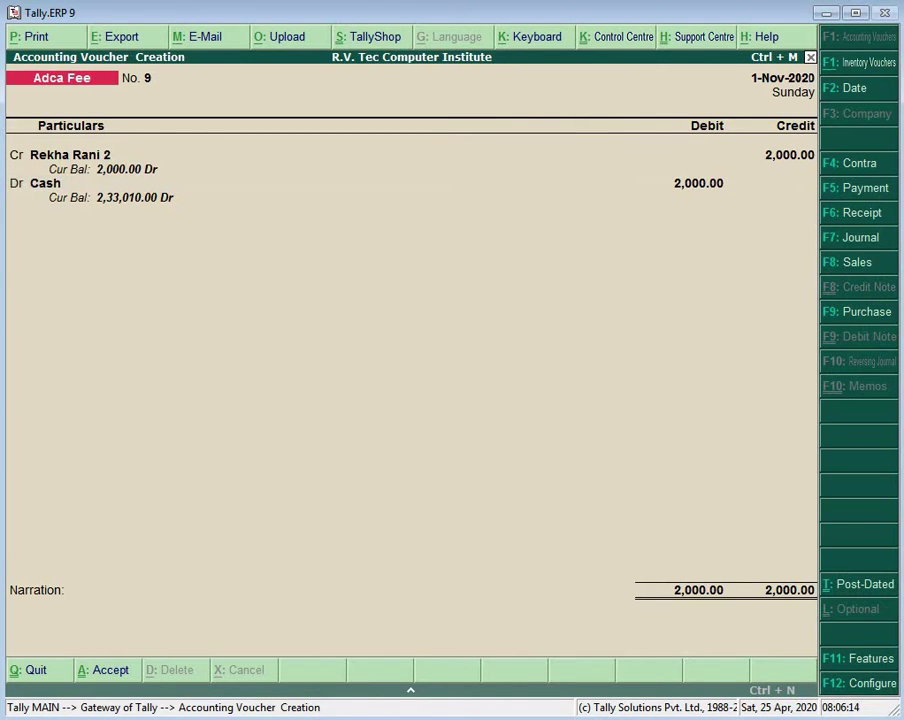
key("Return")
key("Return")
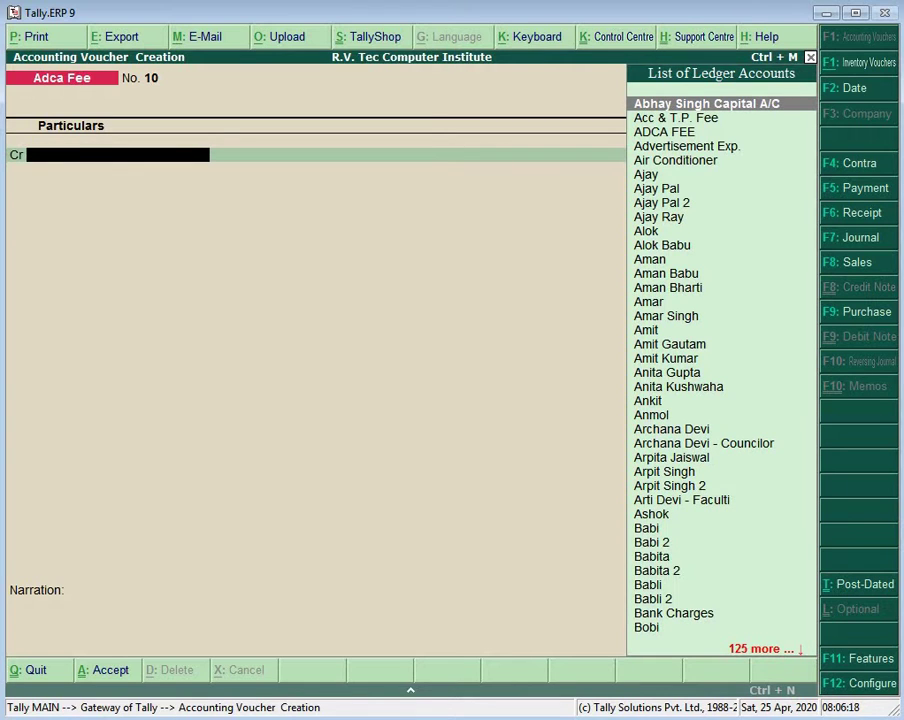
Step: Record Adca Fee voucher No. 10 crediting the next student ledger 2,000 against Cash
type("Ro")
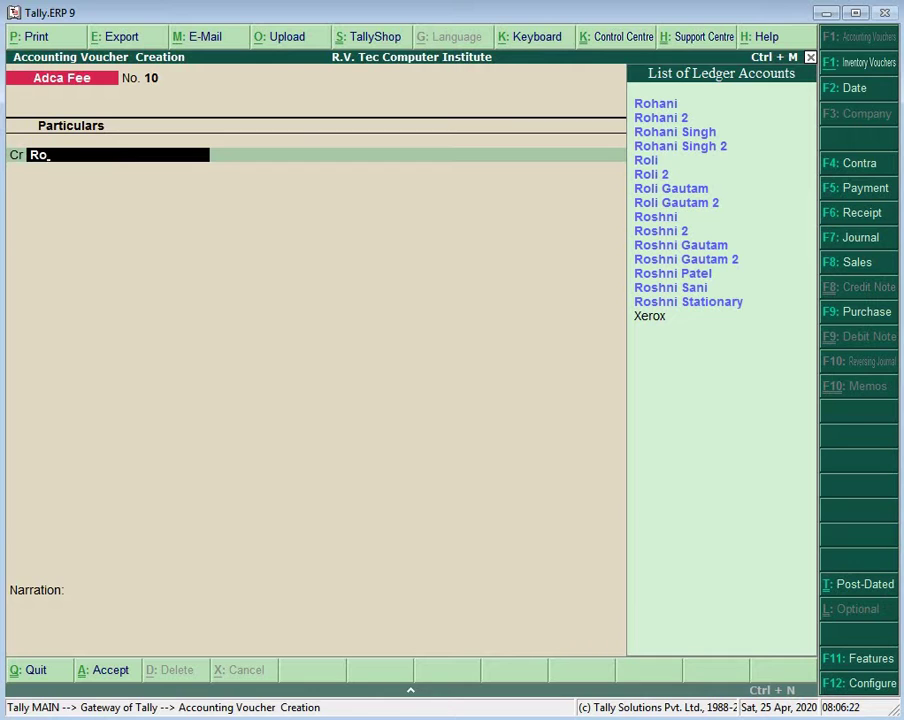
key("Down")
key("Down")
key("Down")
key("Up")
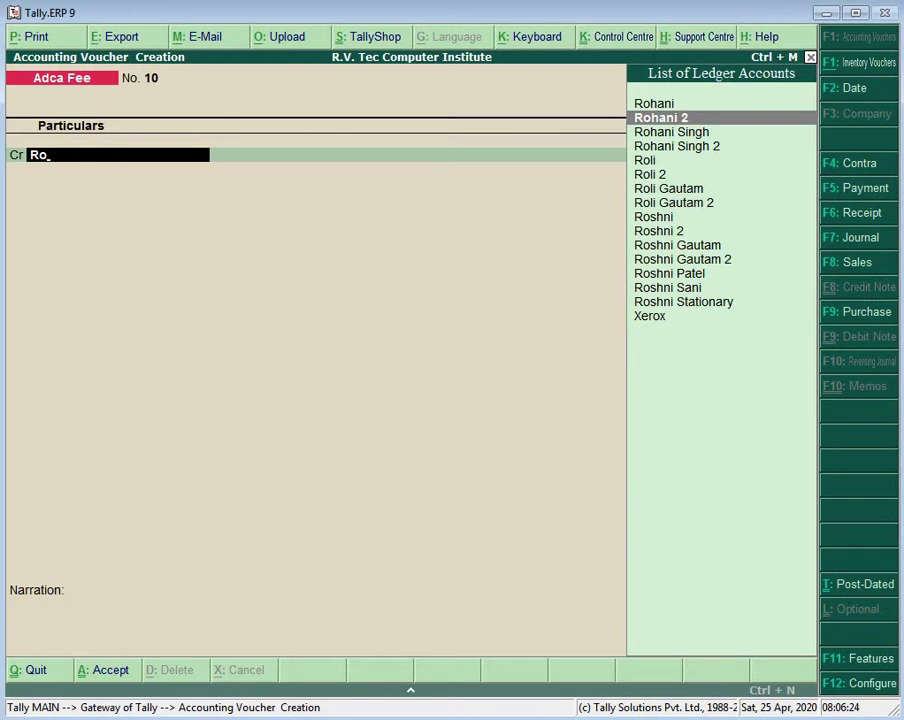
key("Return")
type("2000")
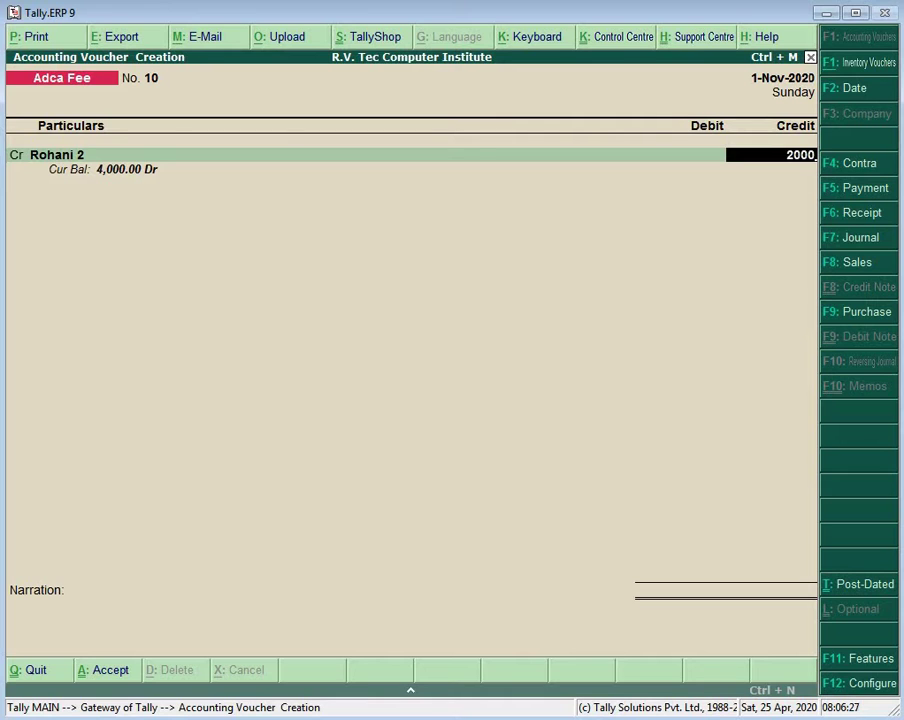
key("Return")
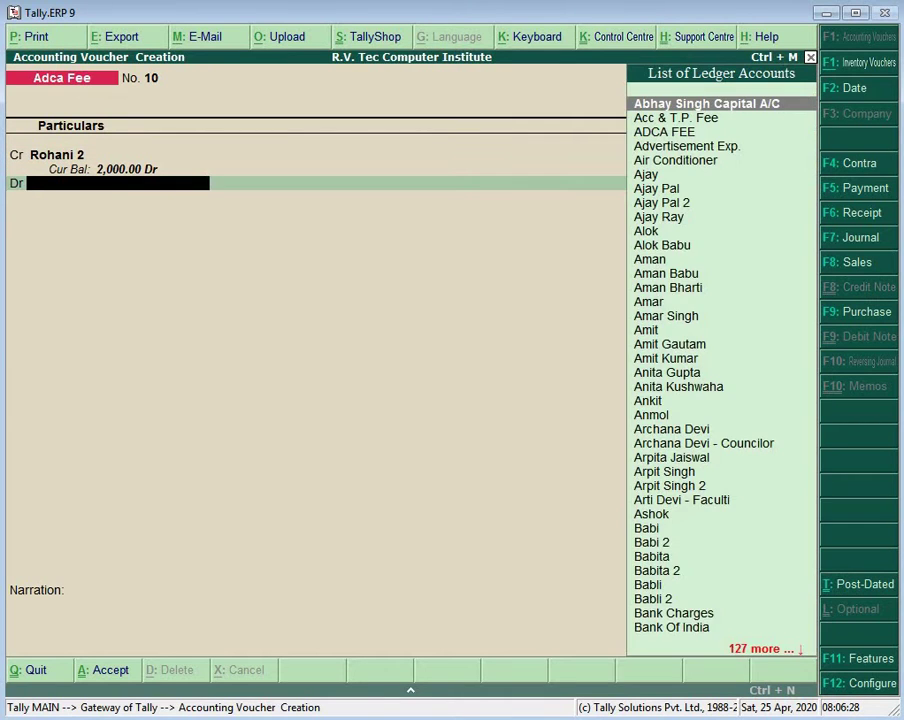
type("Ca")
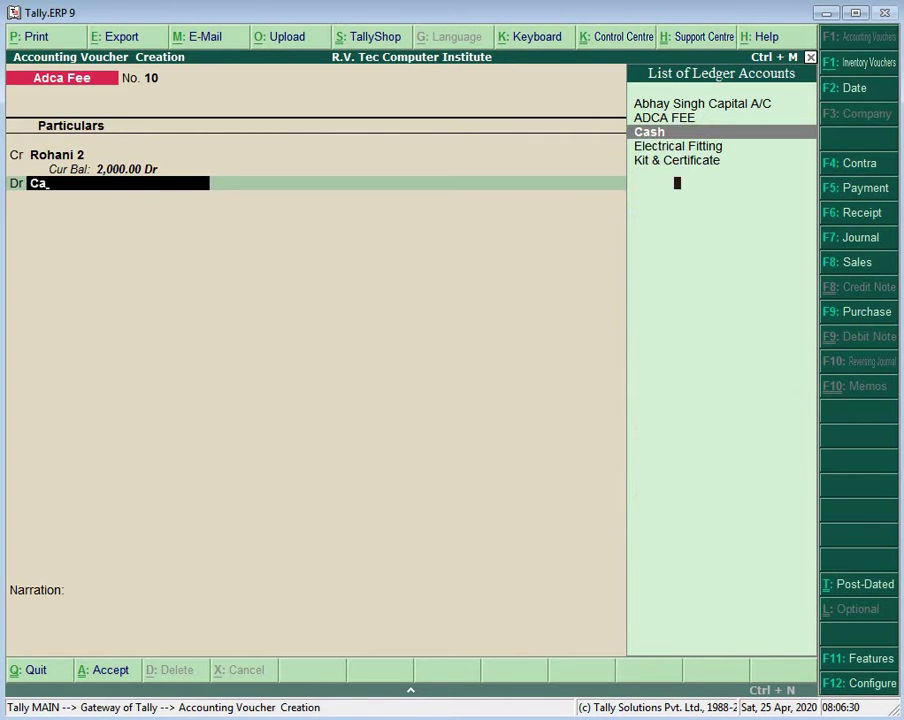
key("Return")
key("Return")
key("Return")
key("Return")
key("Return")
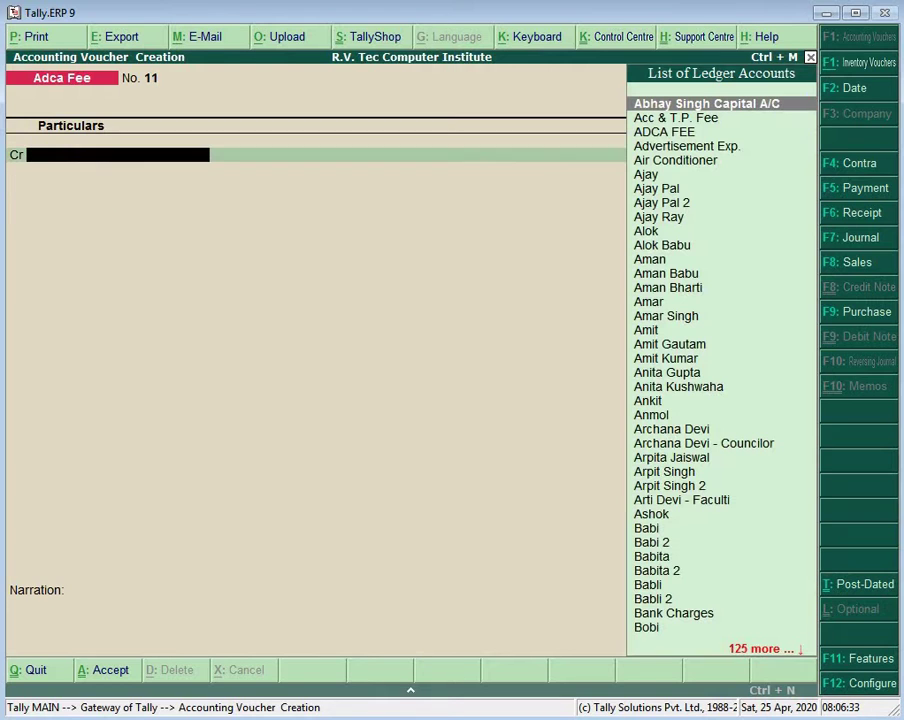
Step: Record Adca Fee voucher No. 11, crediting another student 2,000 and debiting Cash
type("Roha")
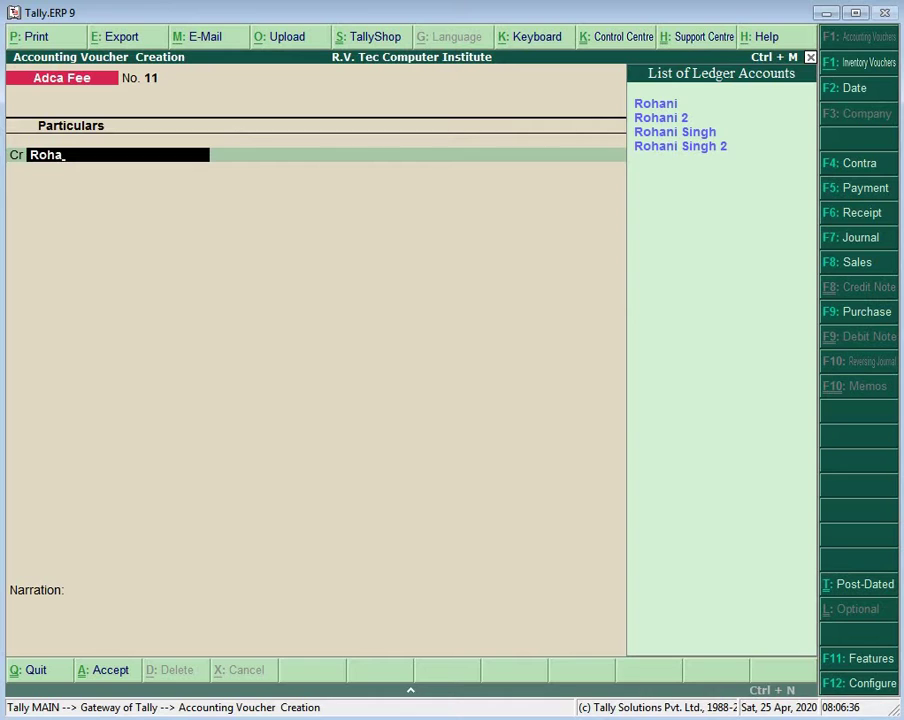
key("Up")
key("Return")
type("2000")
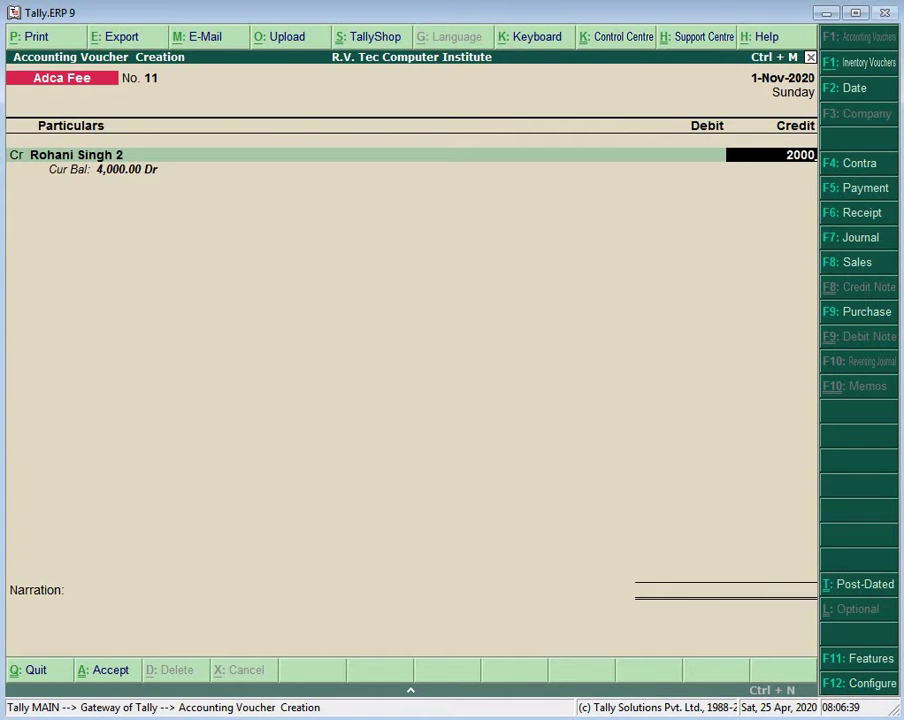
key("Return")
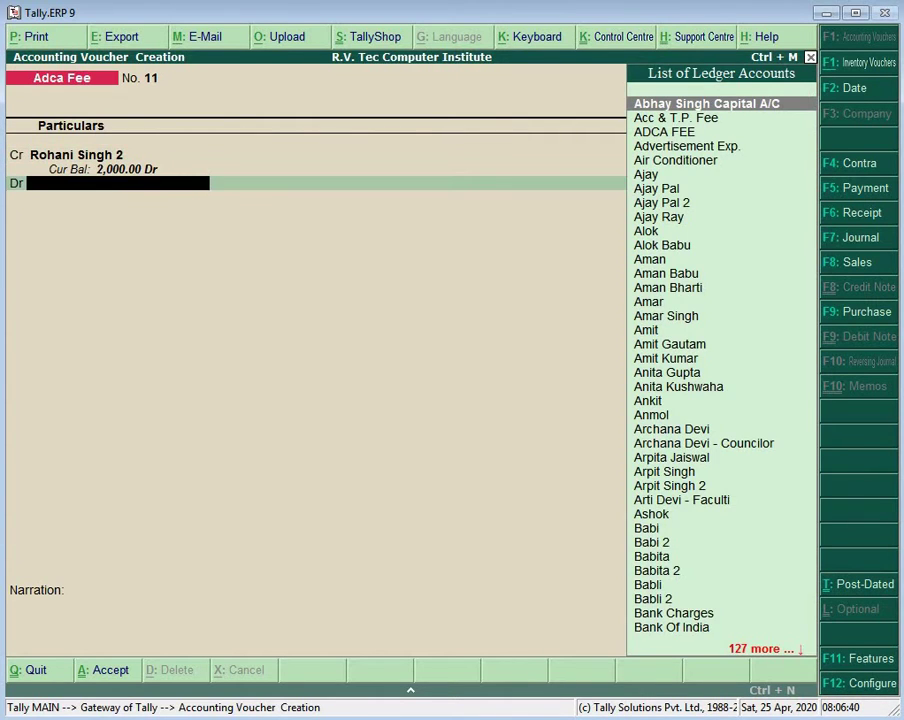
type("Ca")
key("Return")
key("Return")
key("Return")
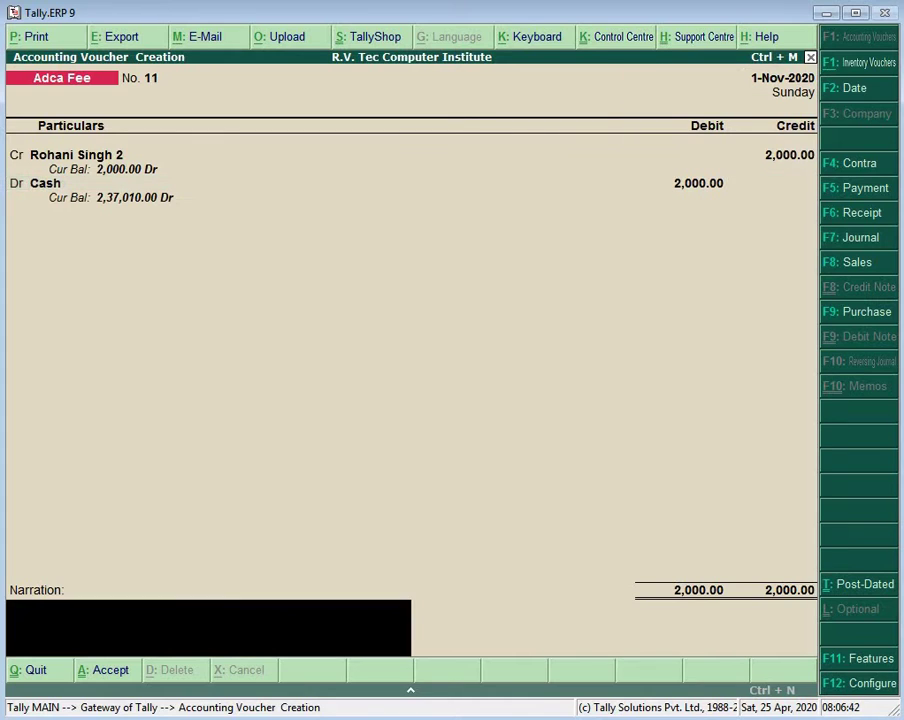
key("Return")
key("Return")
key("Return")
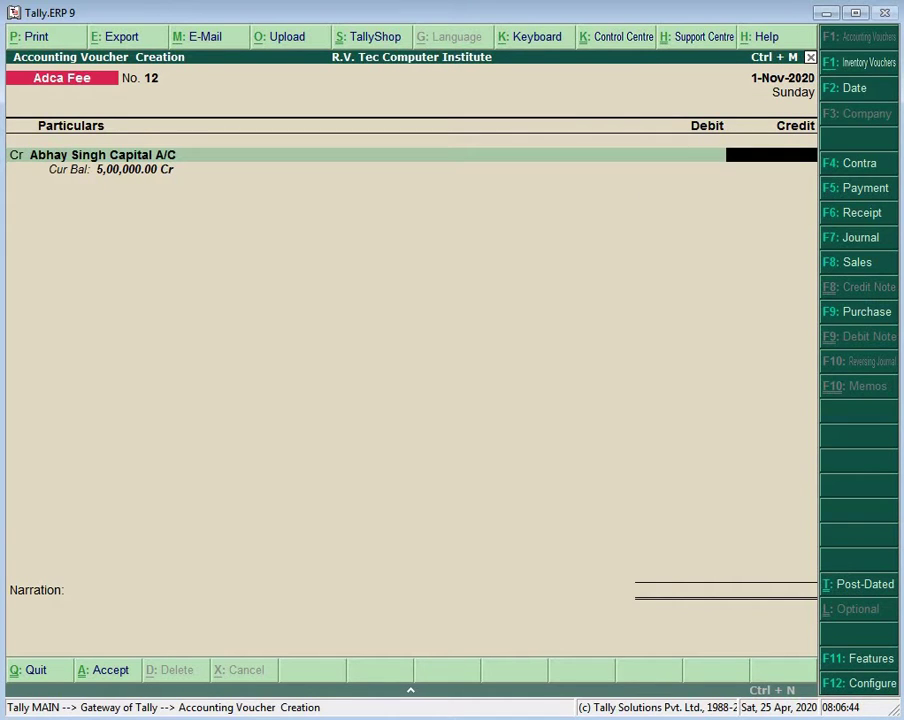
Step: Quit voucher entry to Gateway of Tally and switch to the Word practical sheet
key("Escape")
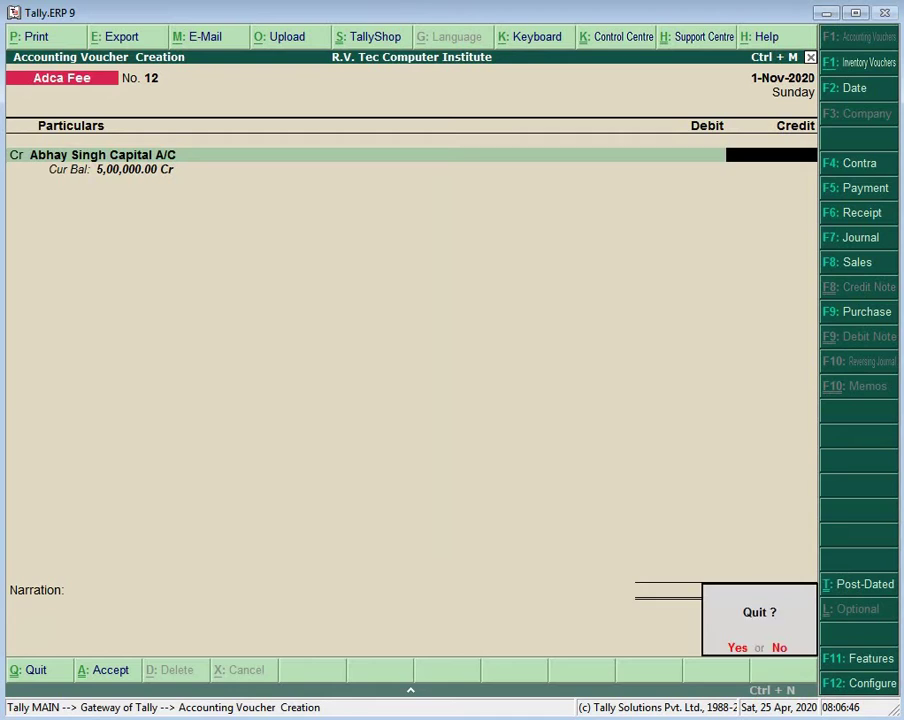
key("Return")
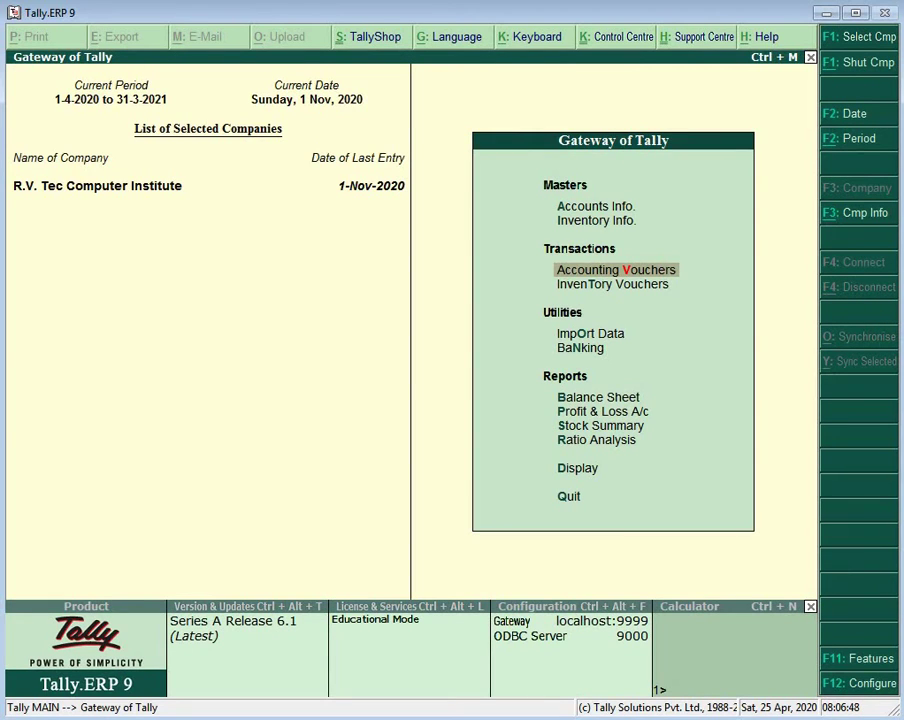
key("alt+Tab")
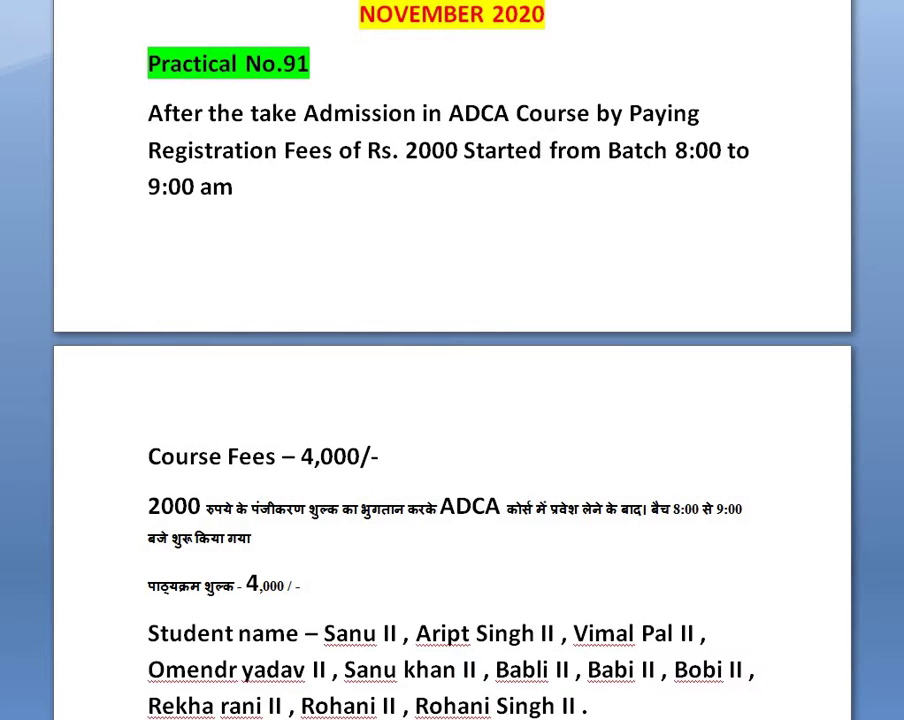
Step: Scroll past the ADCA student list to Practical No.92's DCA fee and batch details
scroll(452, 360, "down", 3)
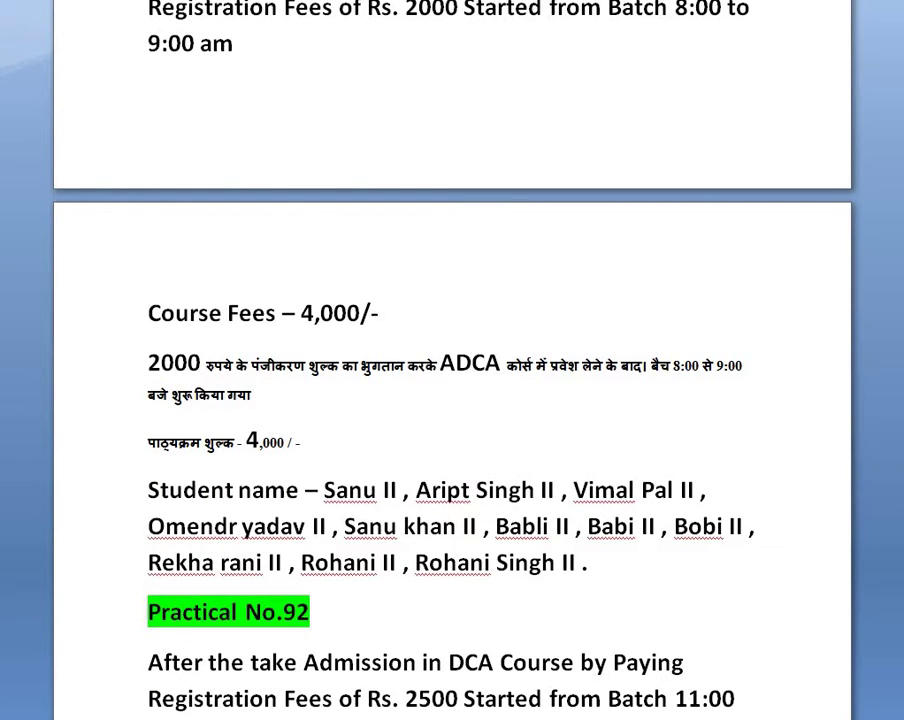
scroll(452, 360, "down", 5)
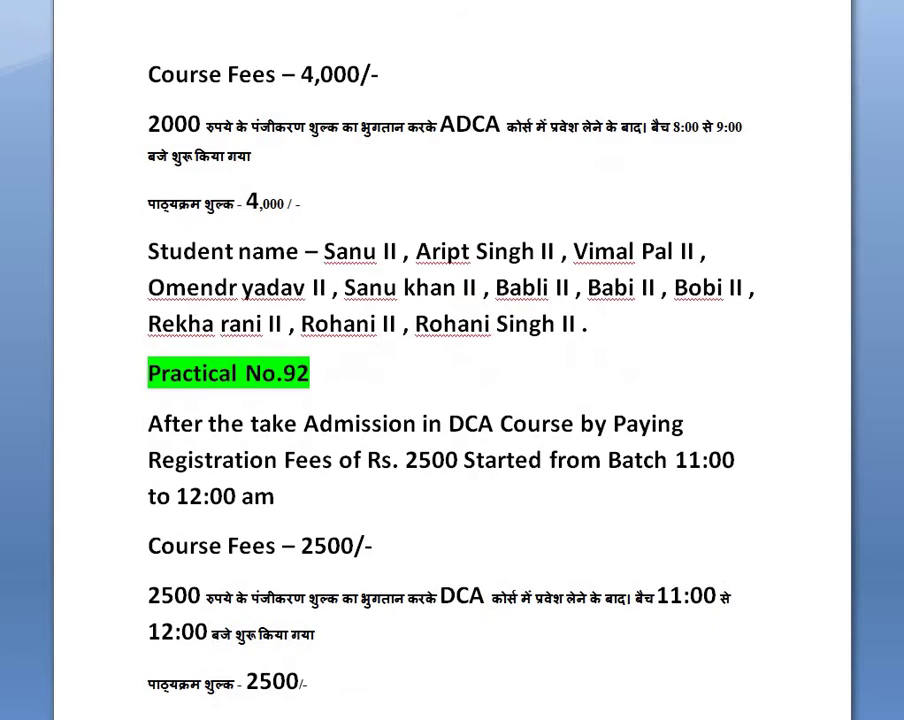
scroll(452, 360, "down", 3)
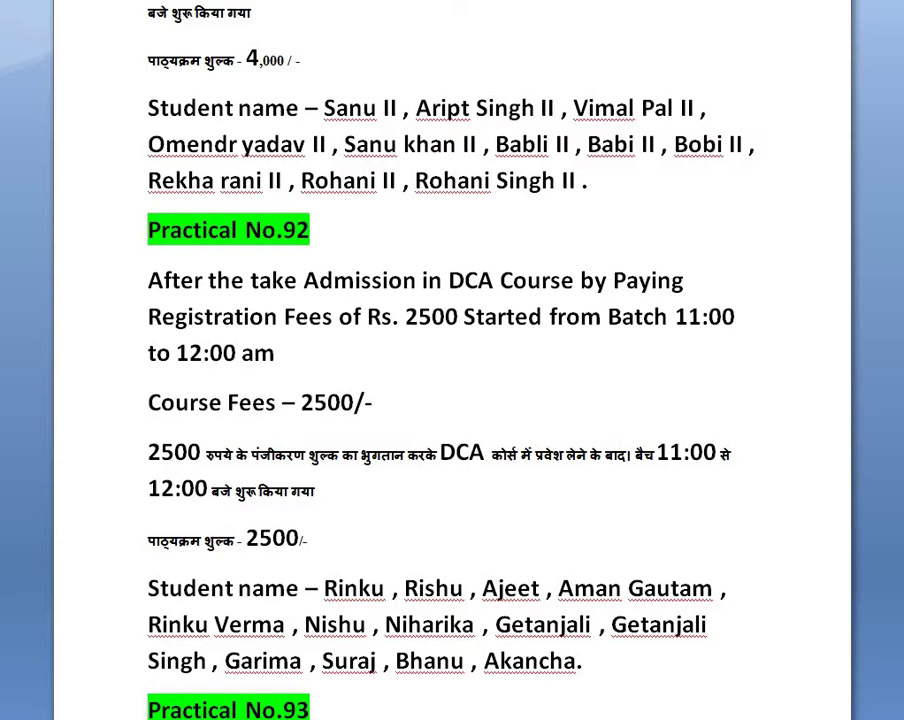
scroll(452, 360, "down", 1)
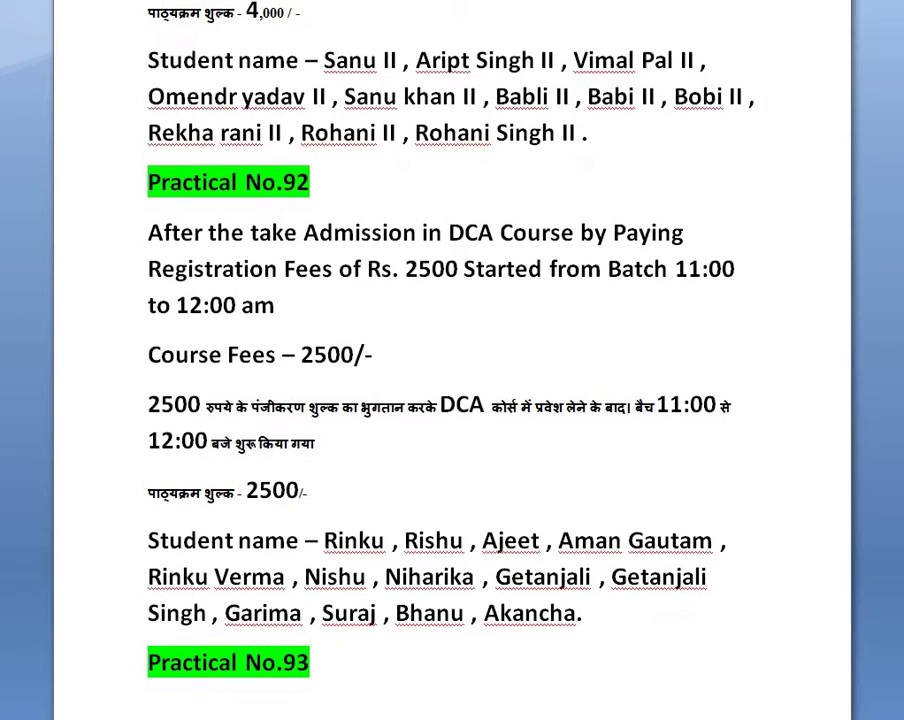
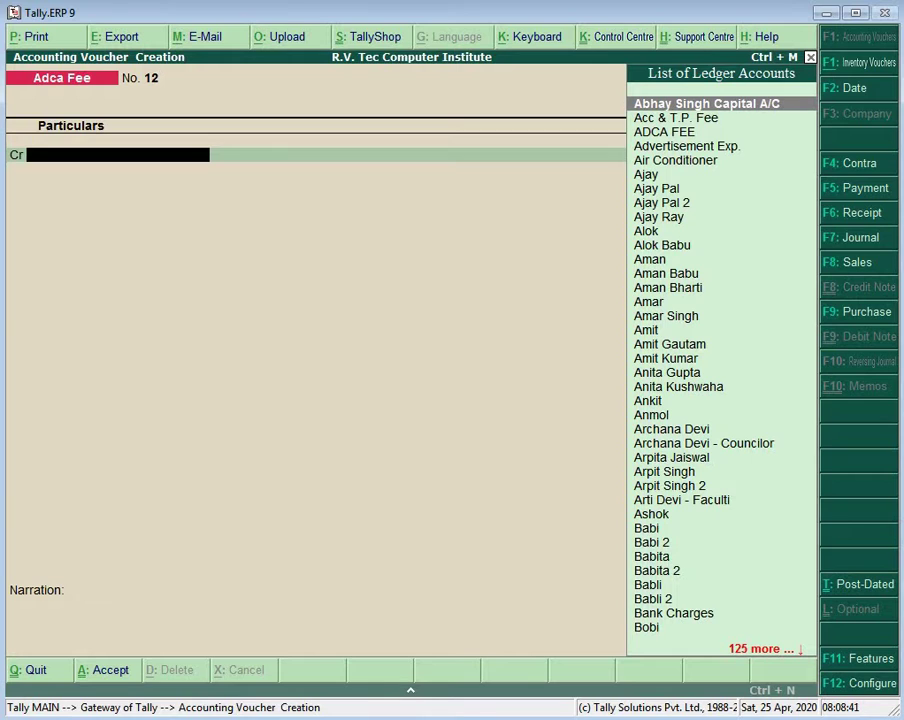
Step: Switch to a Journal voucher and begin a new ledger for the student, reaching its group list
key("F7")
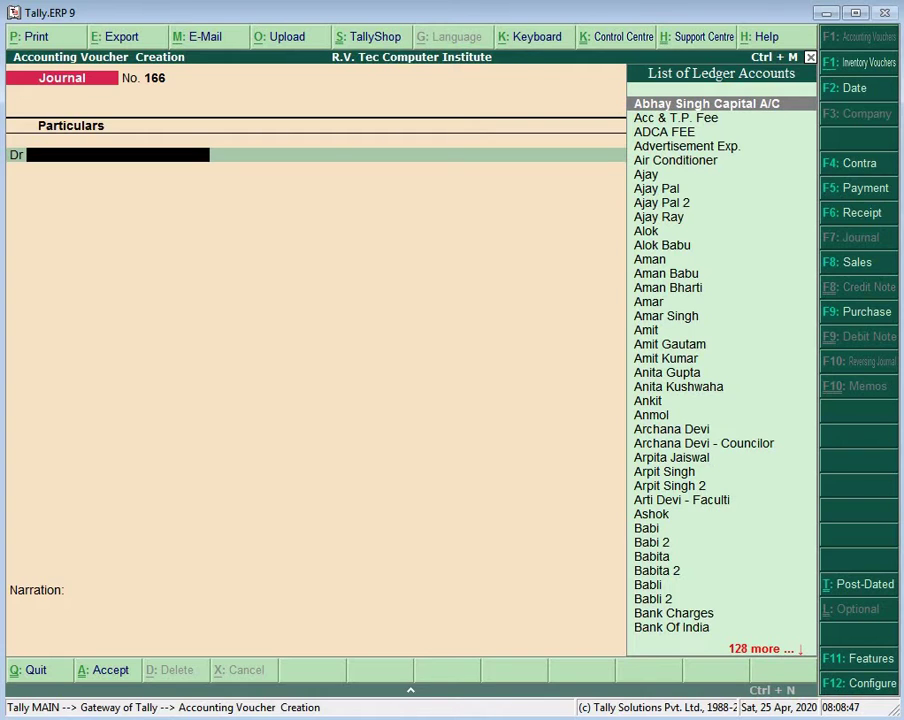
key("alt+c")
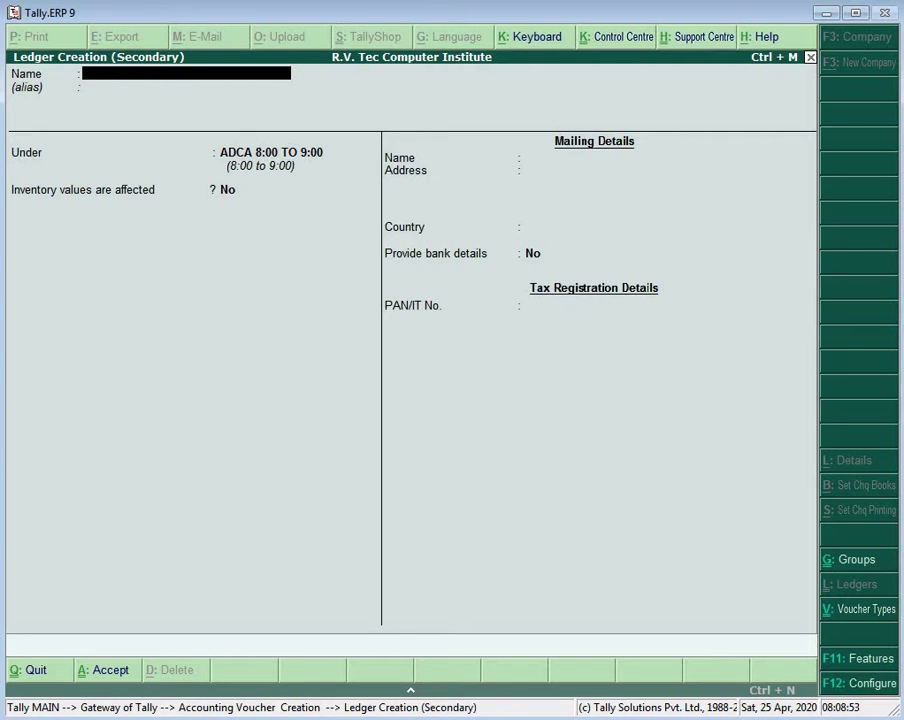
type("Rinku")
key("Return")
key("Return")
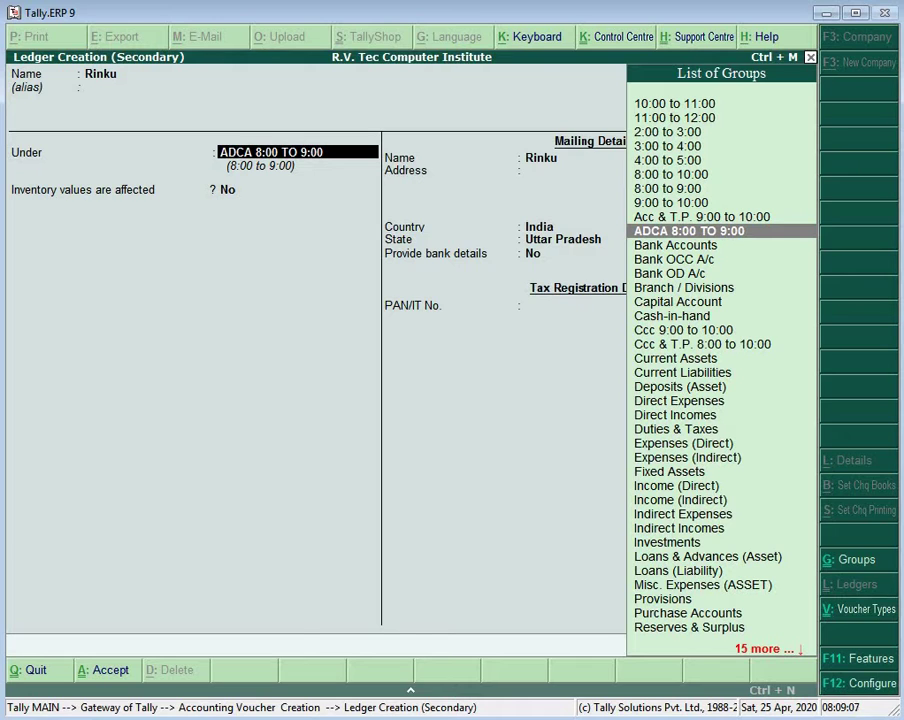
type("D")
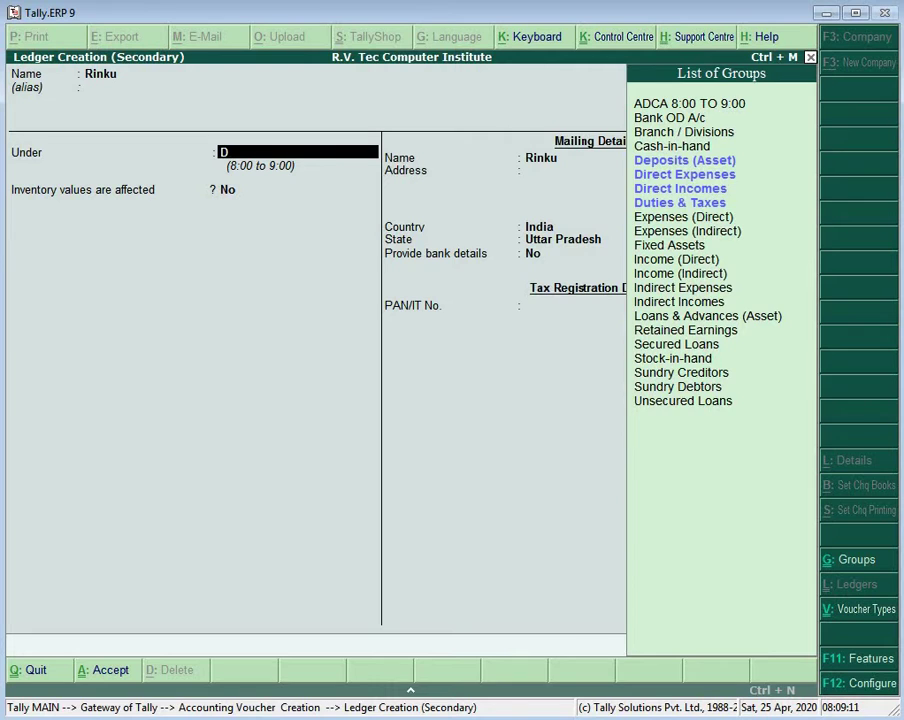
key("BackSpace")
Step: Create group DCA 11:00 TO 12:00 under 11:00 to 12:00 as the student ledger's group
key("alt+c")
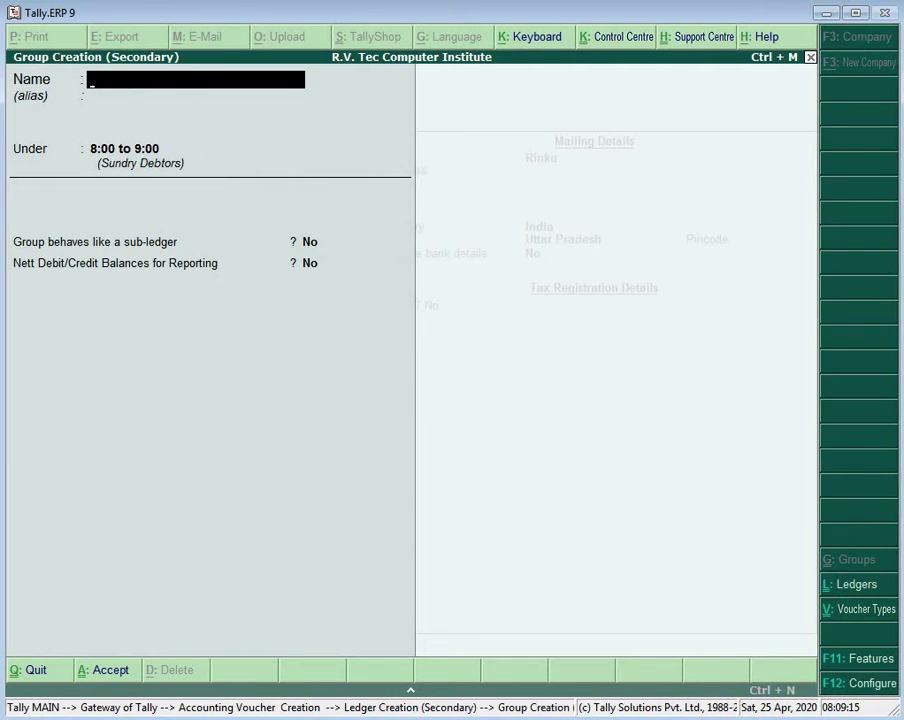
type("DCA 11:00")
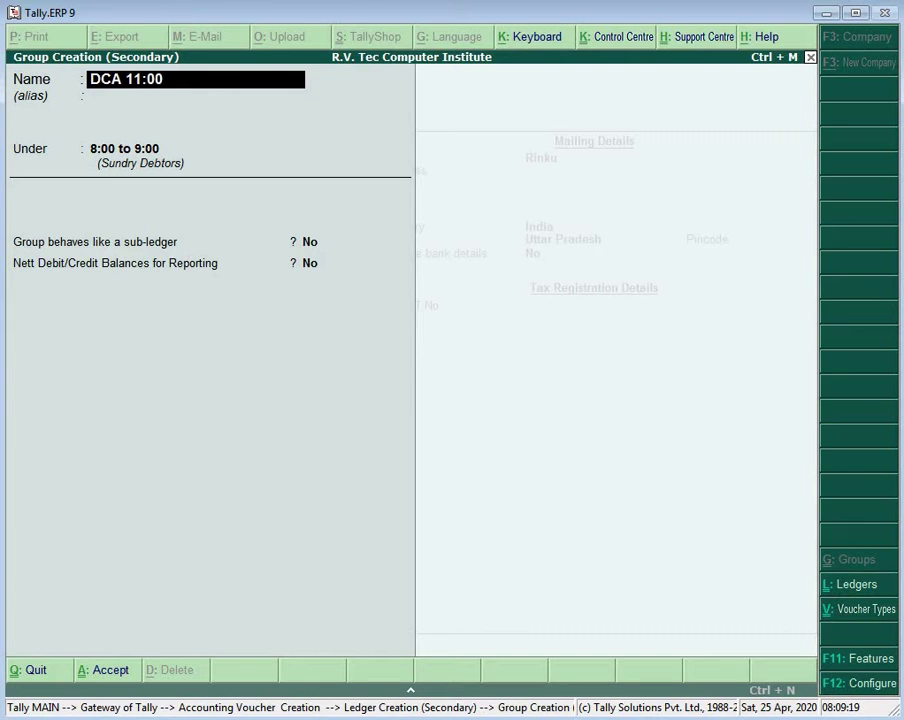
type(" TO 12:00")
key("Return")
key("Return")
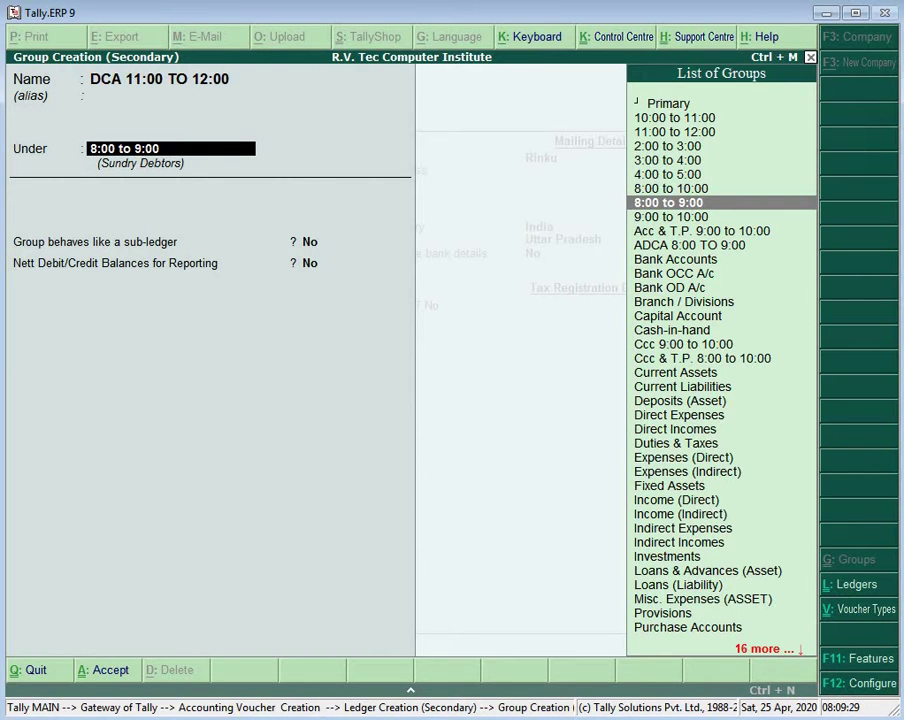
key("Up")
key("Up")
key("Up")
key("Up")
key("Up")
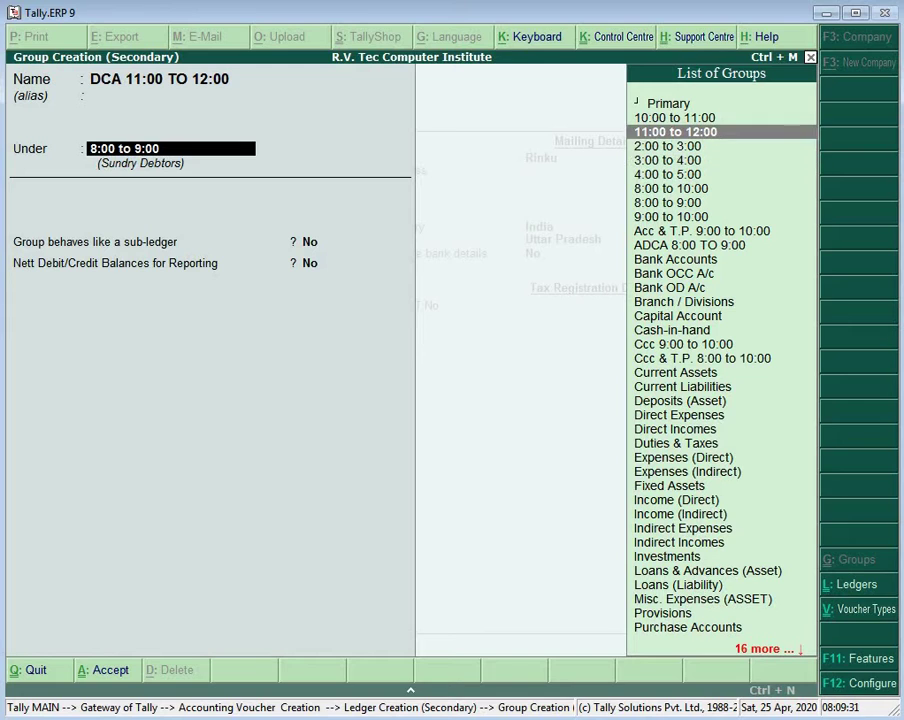
key("Return")
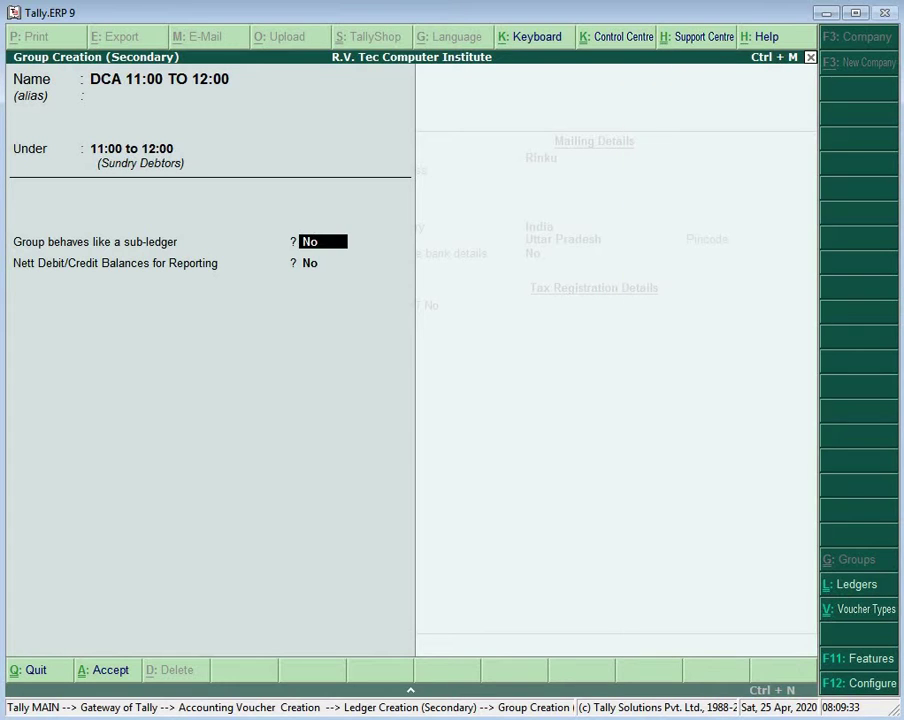
key("Return")
key("Return")
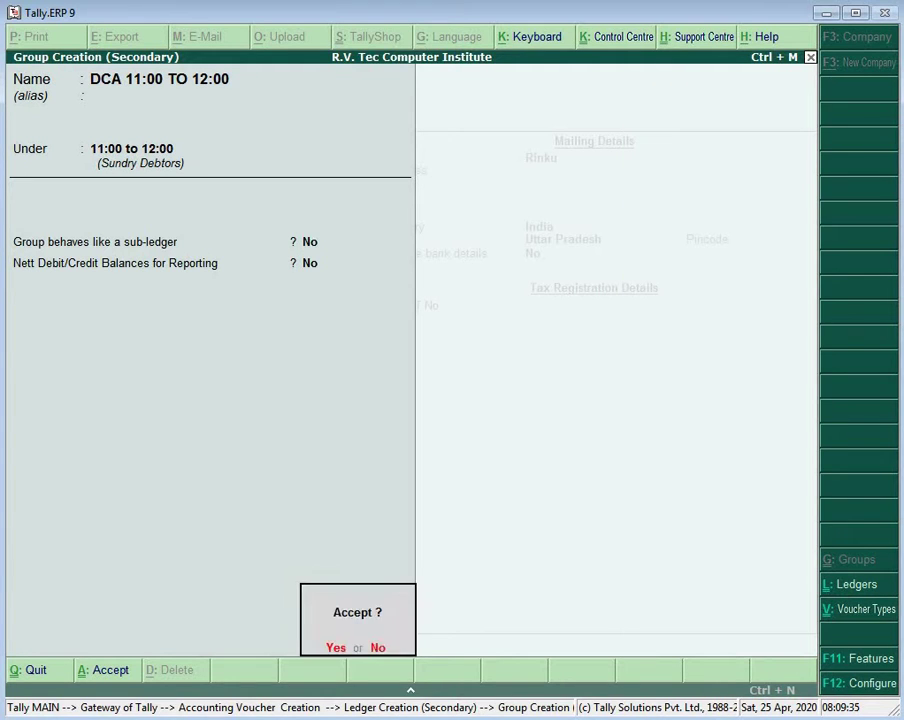
key("Return")
key("Return")
key("Return")
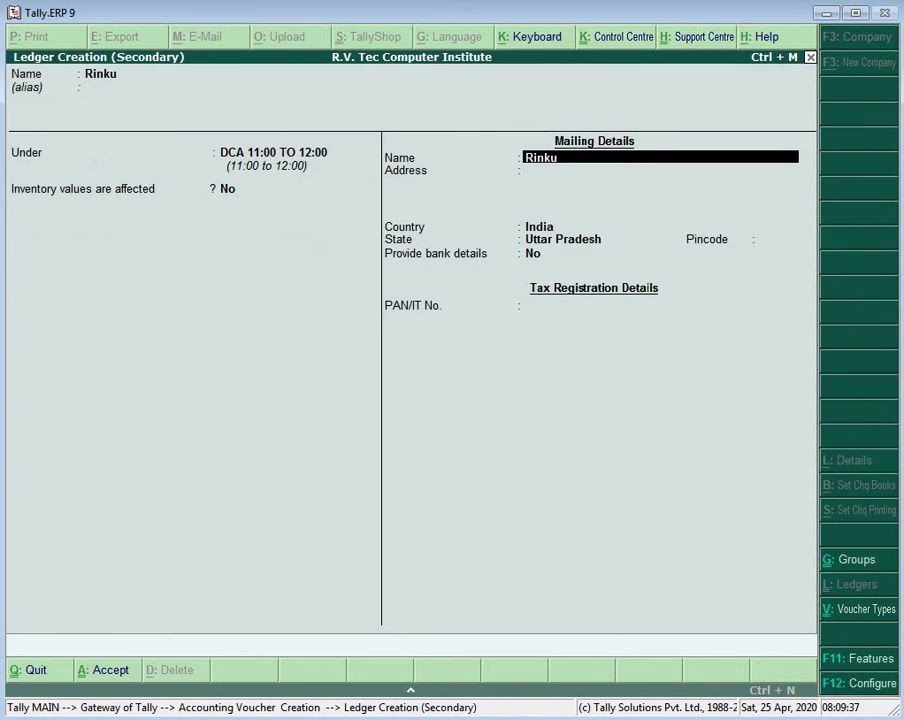
Step: Save the student's ledger and debit it 2,500 in the journal
key("Return")
key("Return")
key("Return")
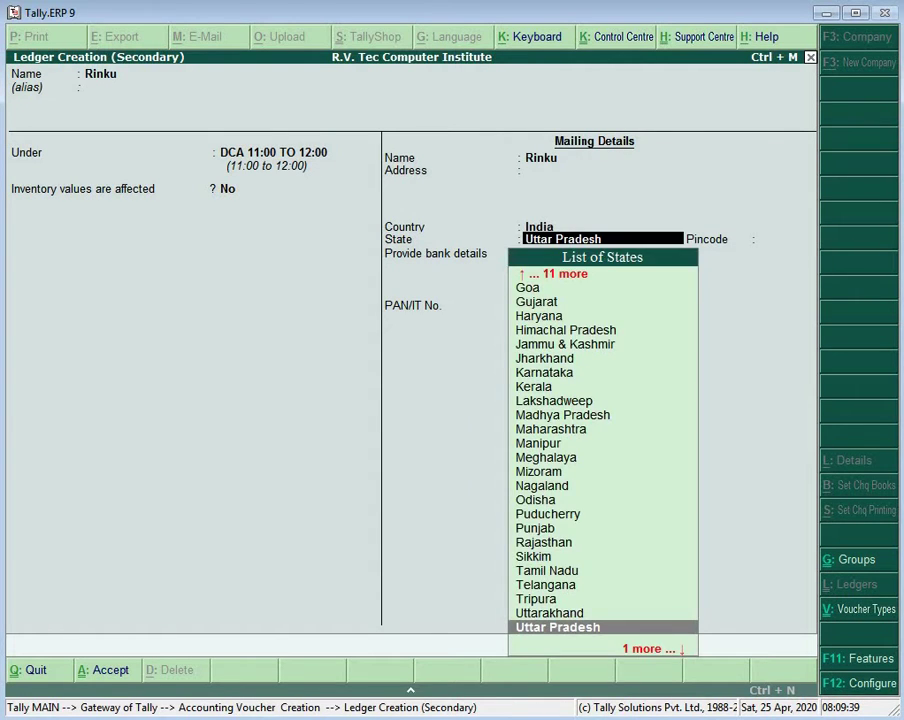
key("Return")
key("Return")
key("Return")
key("Return")
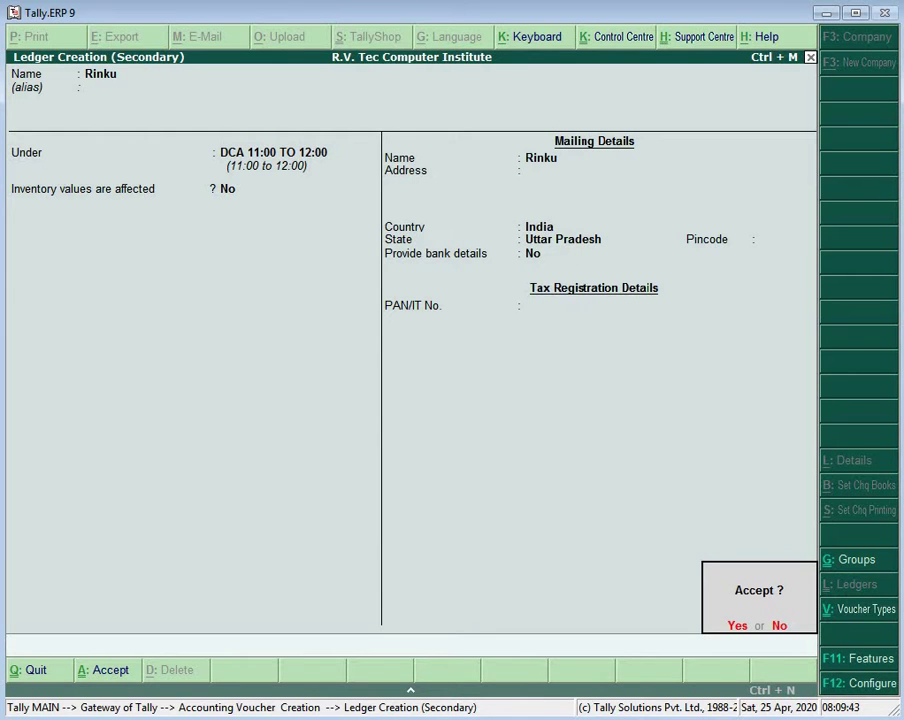
key("Return")
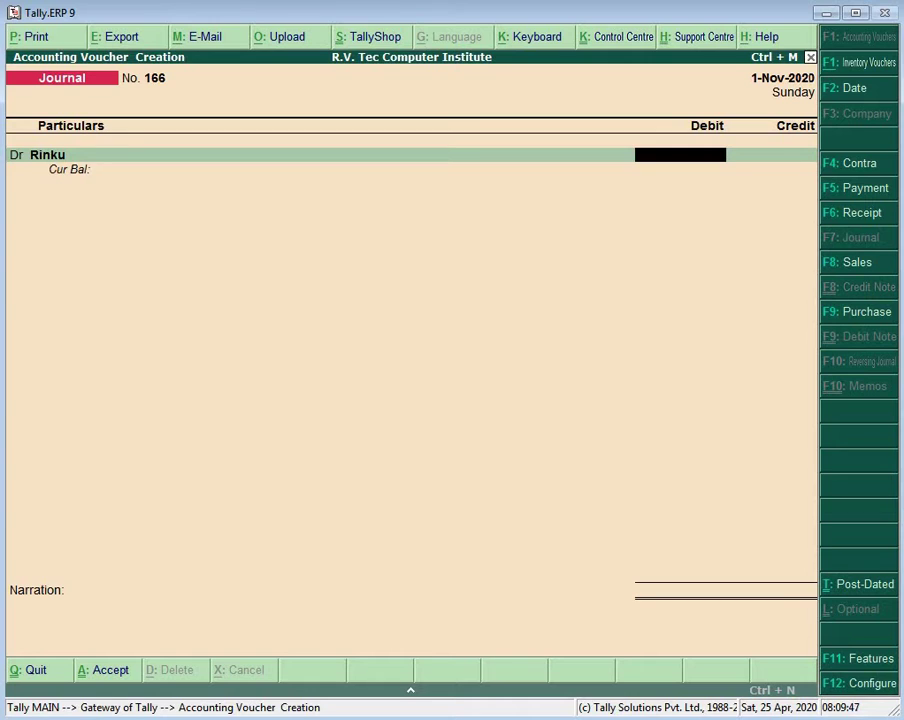
type("2500")
key("Return")
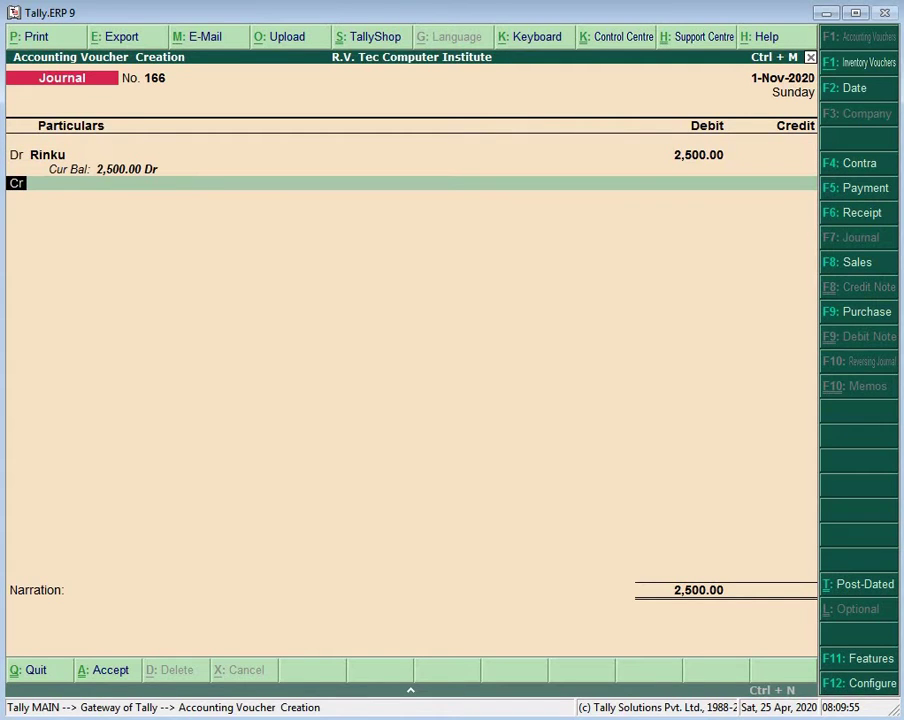
Step: Create a DCA FEE ledger under Sundry Debtors for the credit line
key("Return")
type("D")
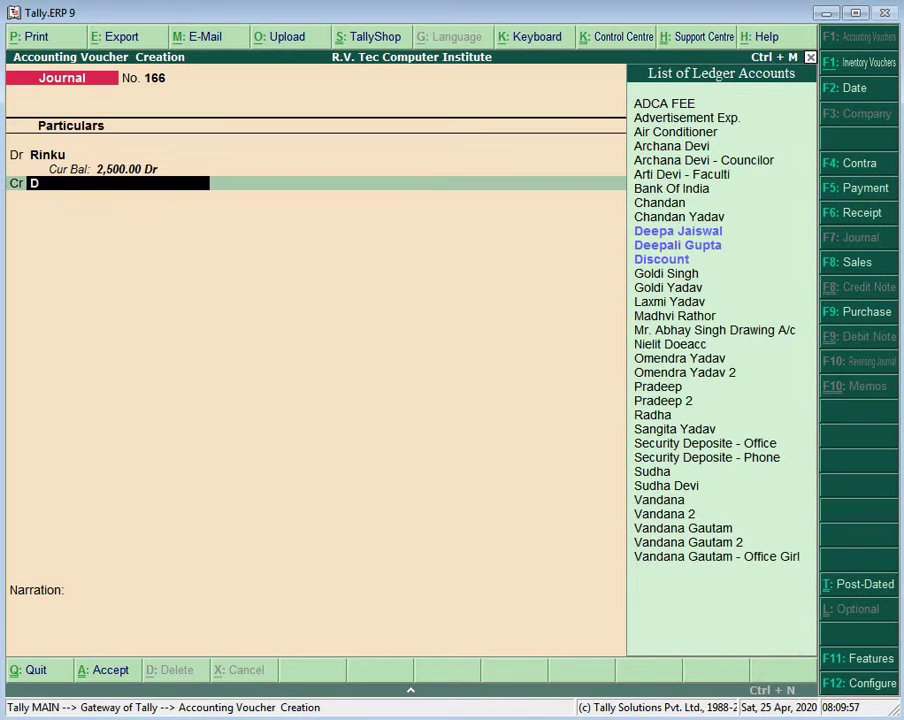
key("BackSpace")
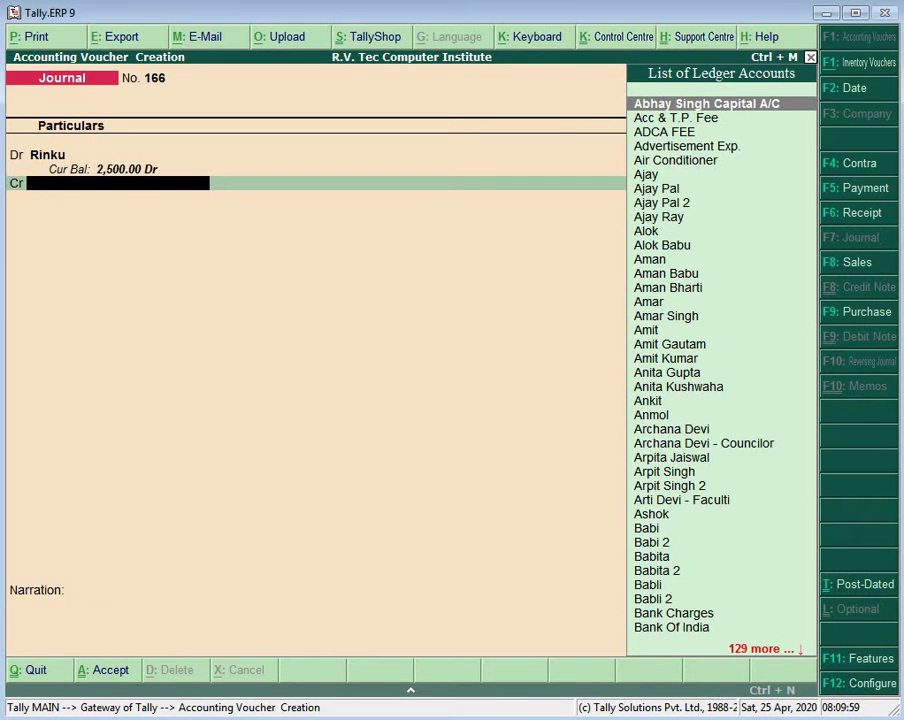
key("alt+c")
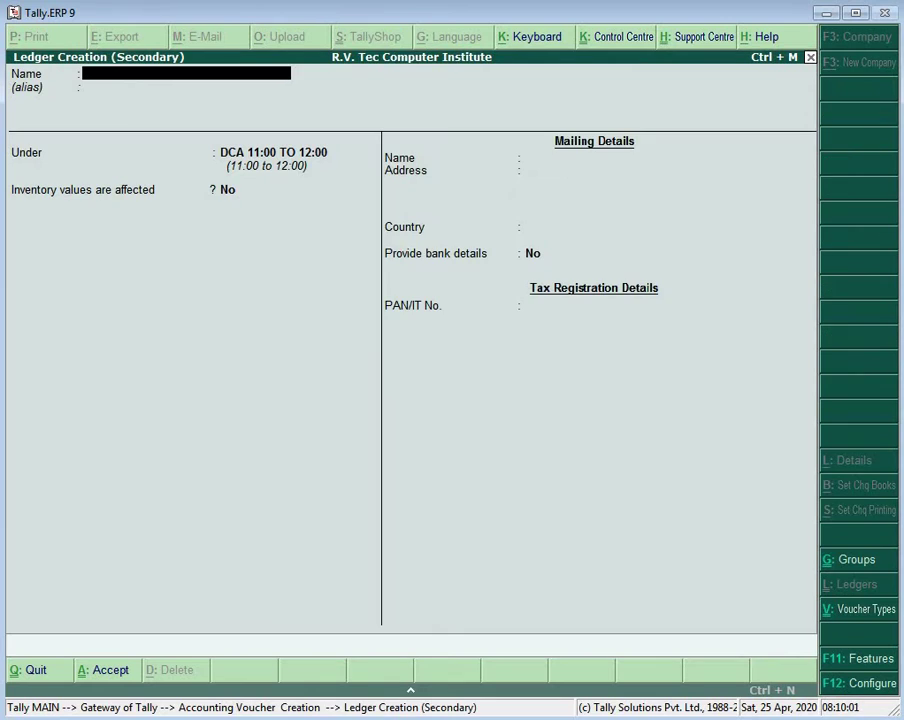
type("DCA FEE")
key("Return")
key("Return")
type("S")
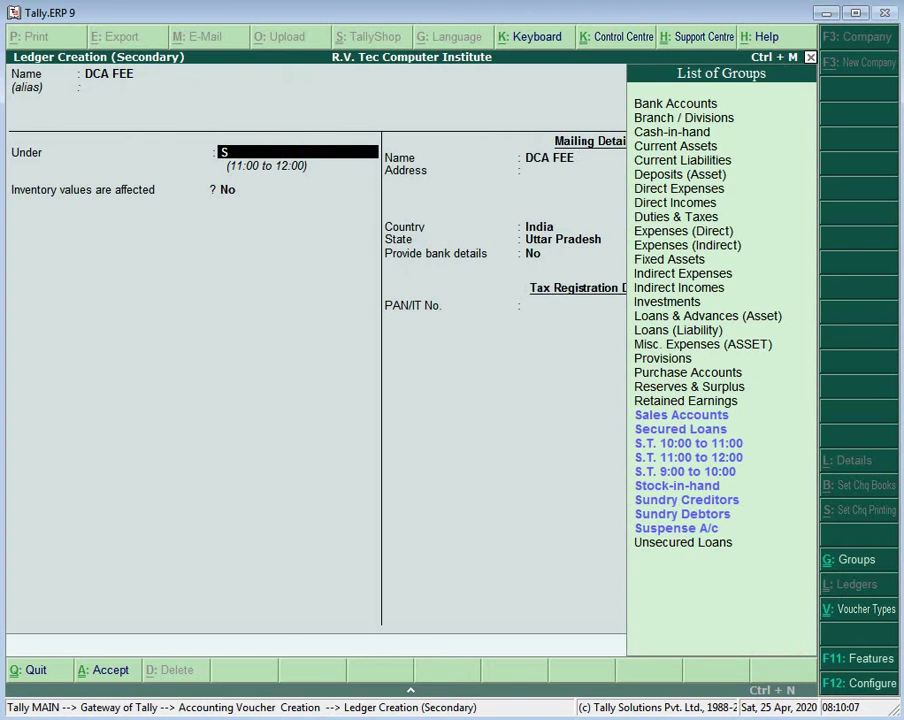
type("U")
key("Up")
key("Up")
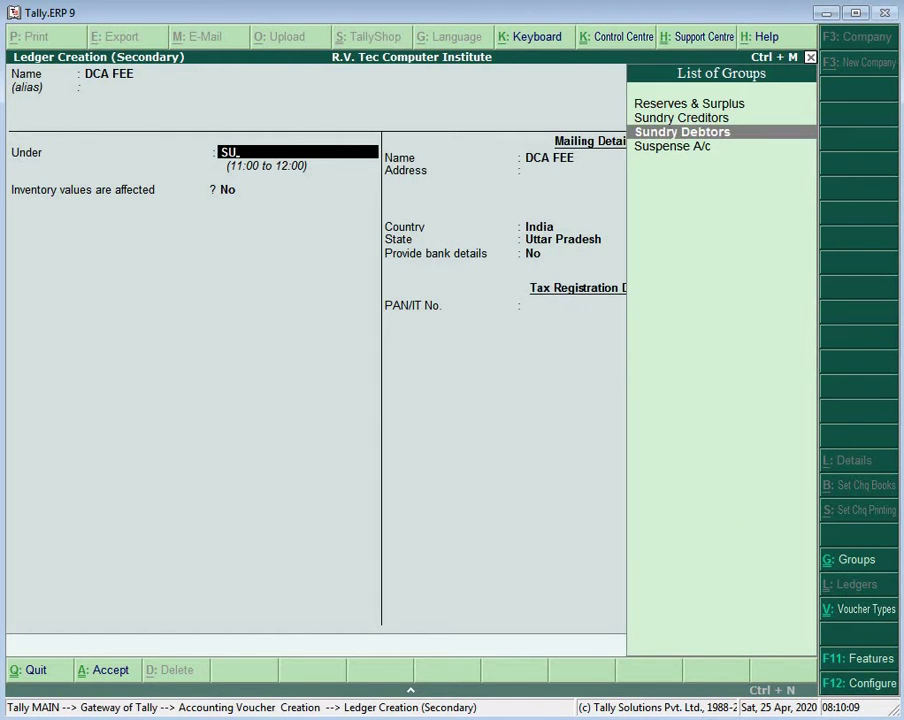
key("Return")
key("Return")
key("Return")
key("Return")
key("Return")
key("Return")
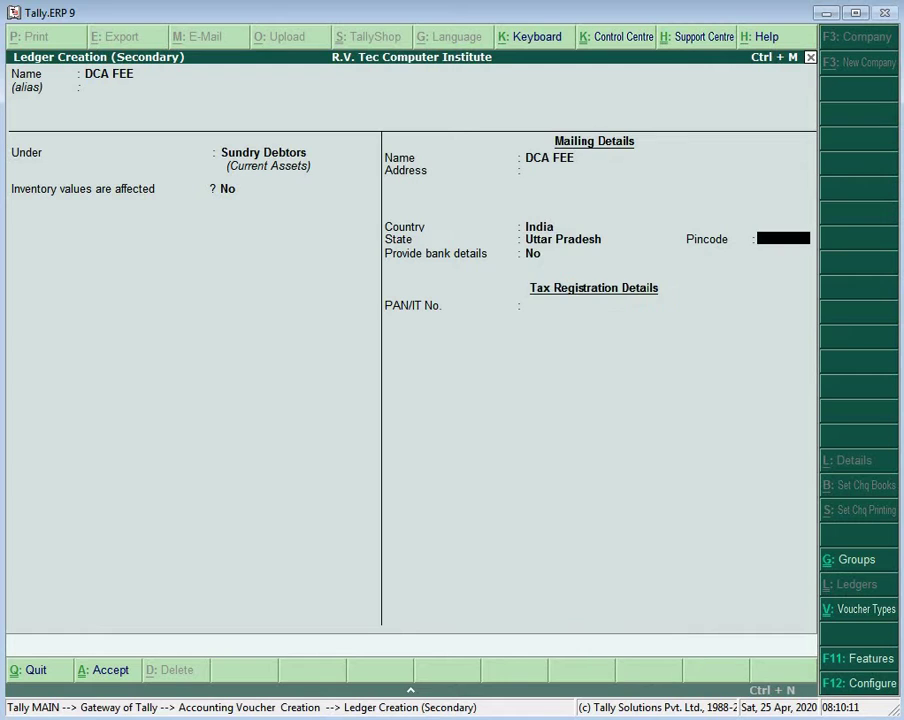
key("Return")
key("Return")
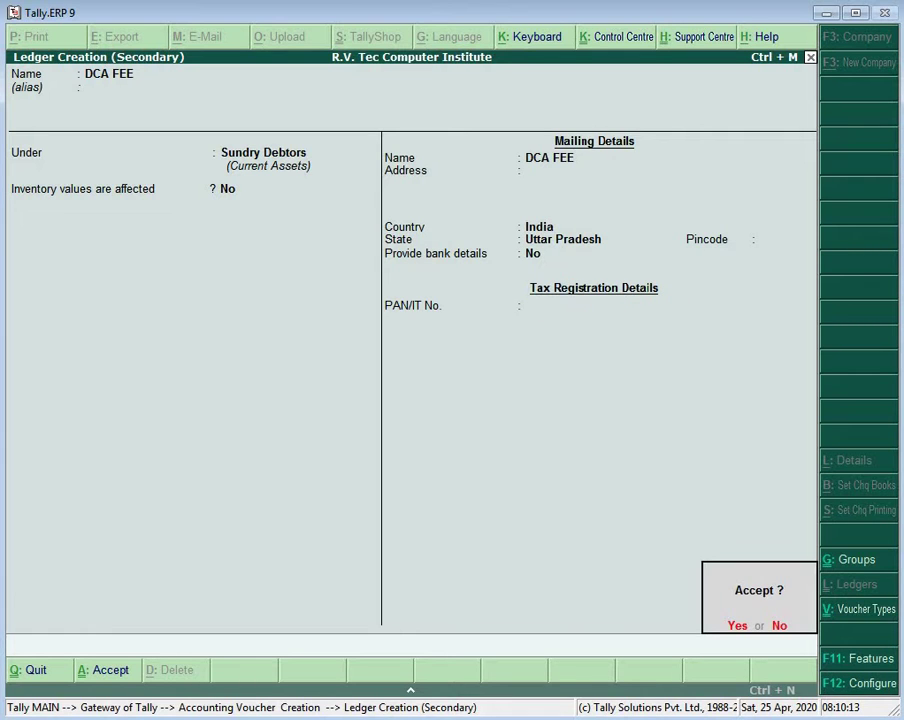
key("Return")
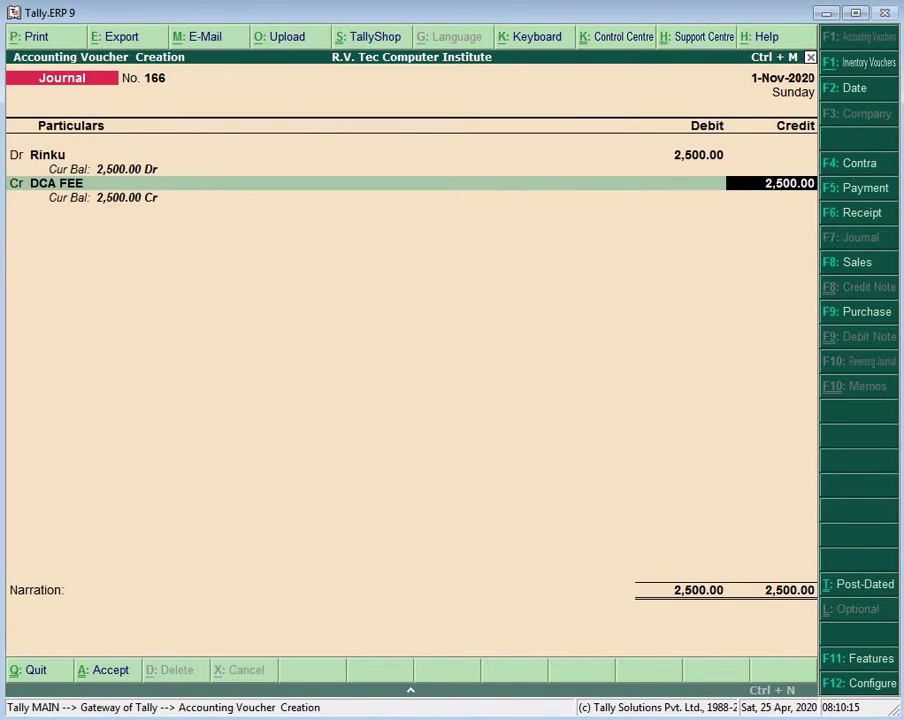
Step: Save Journal 167 and create the next student's ledger under DCA 11:00 TO 12:00
key("Return")
key("Return")
key("Return")
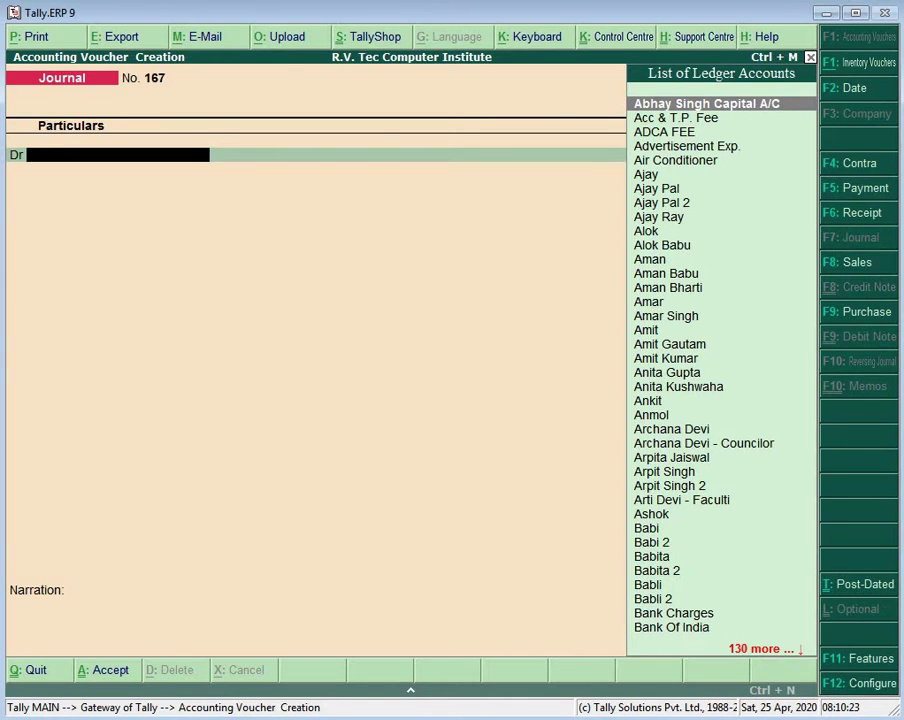
key("alt+c")
type("RIS")
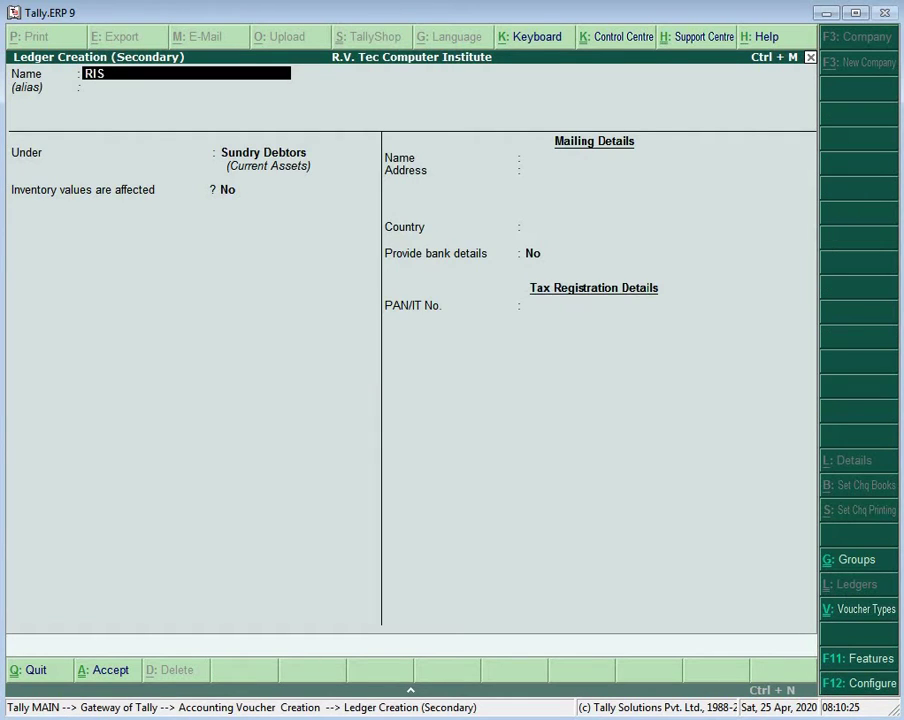
type("HU")
key("BackSpace")
key("BackSpace")
key("BackSpace")
key("BackSpace")
type("ishu")
key("Return")
key("Return")
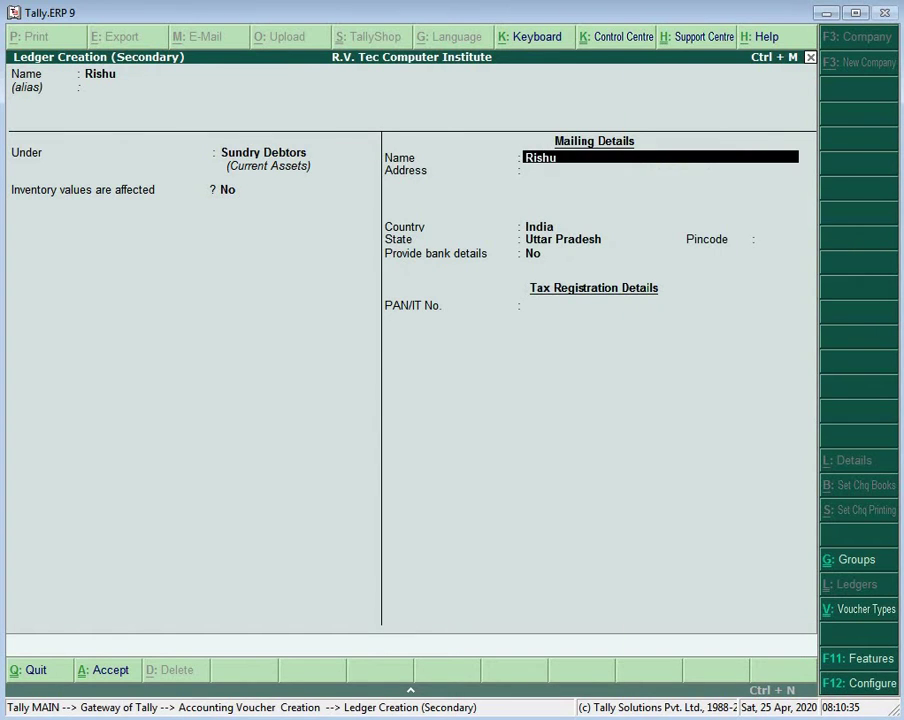
key("BackSpace")
key("BackSpace")
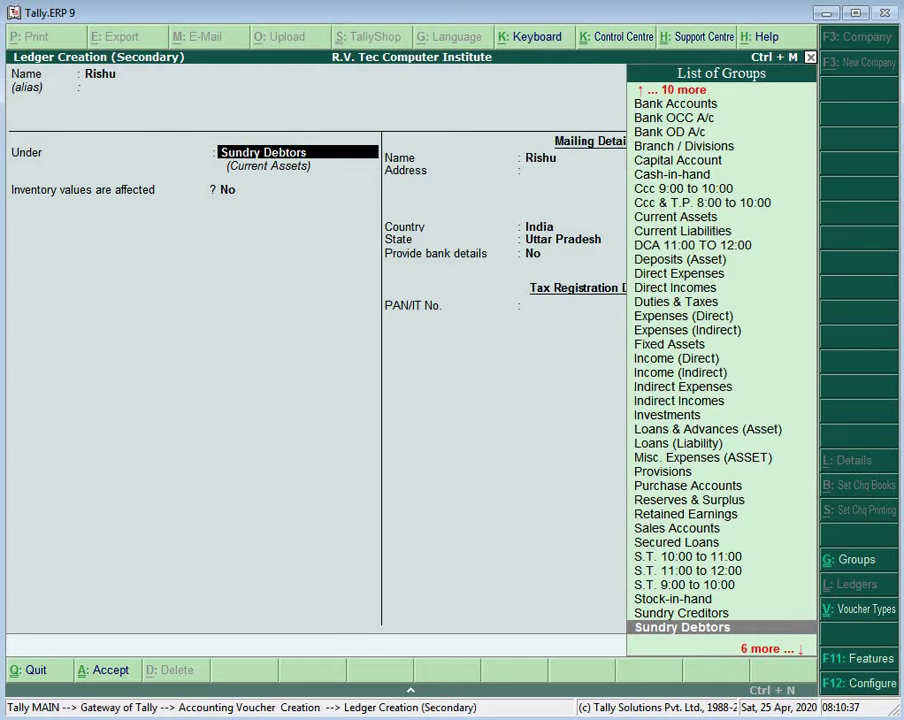
type("D")
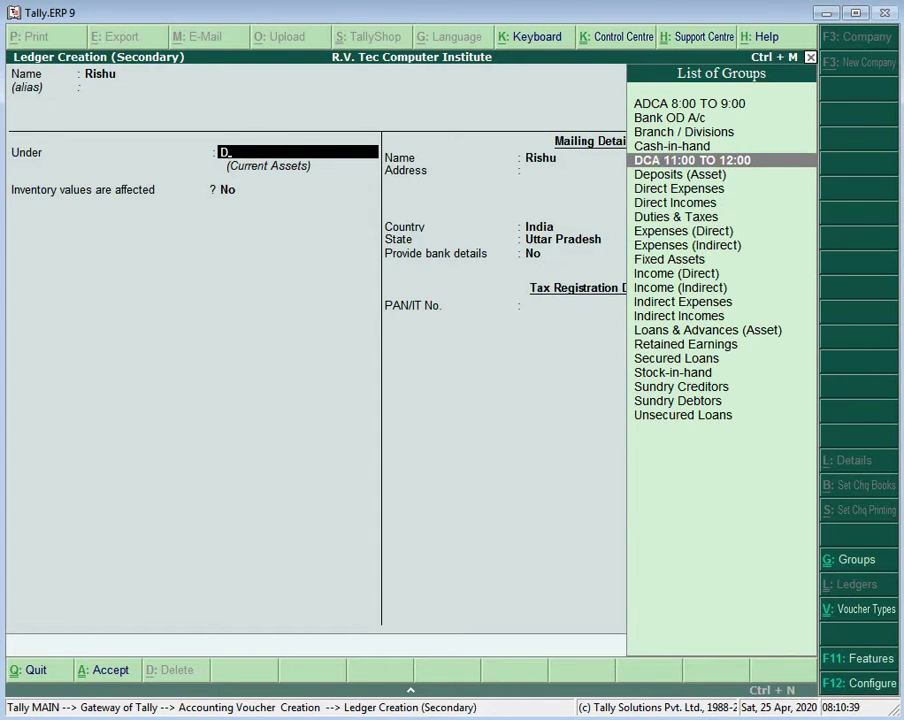
key("Return")
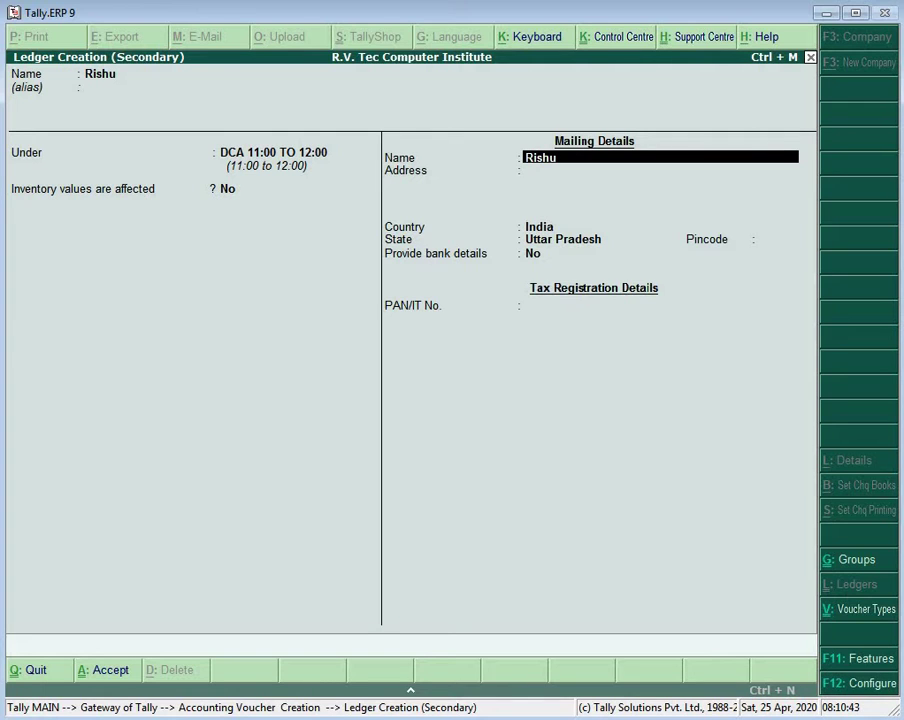
key("Return")
key("Return")
key("Return")
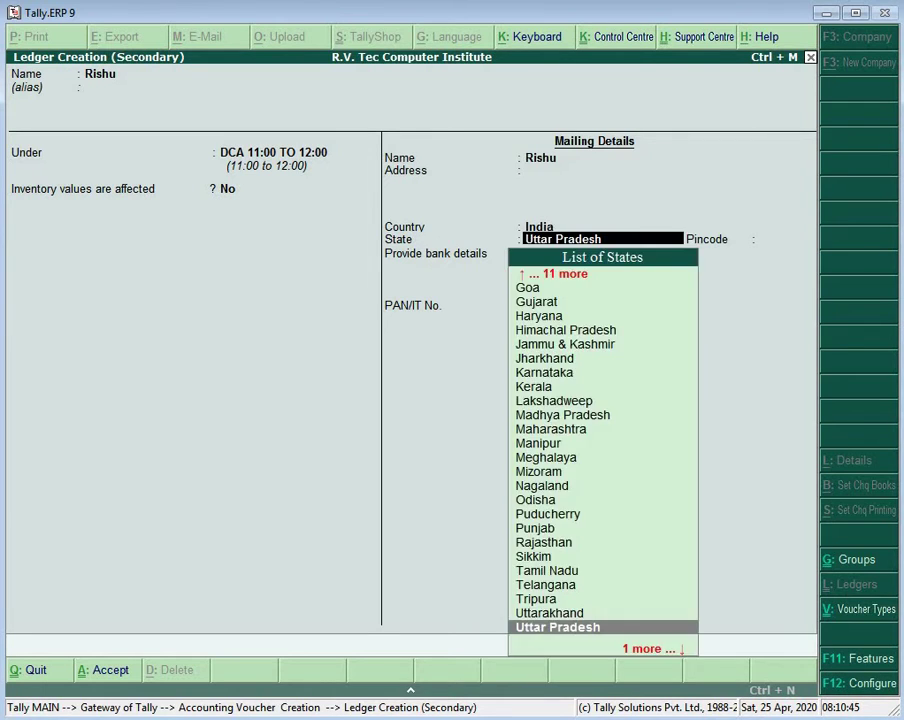
key("Return")
key("Return")
key("Return")
key("Return")
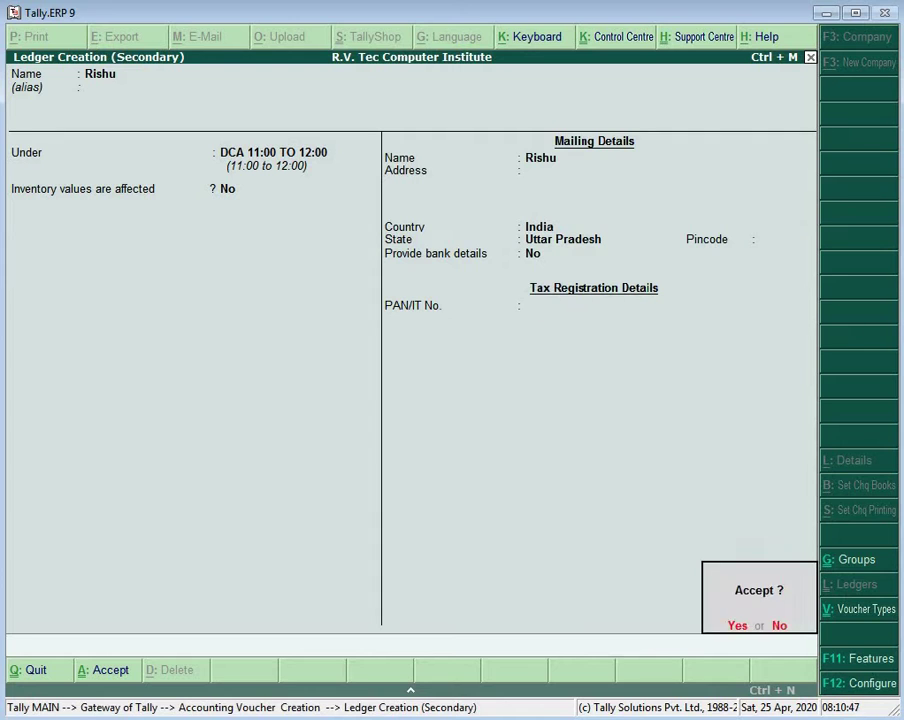
key("Return")
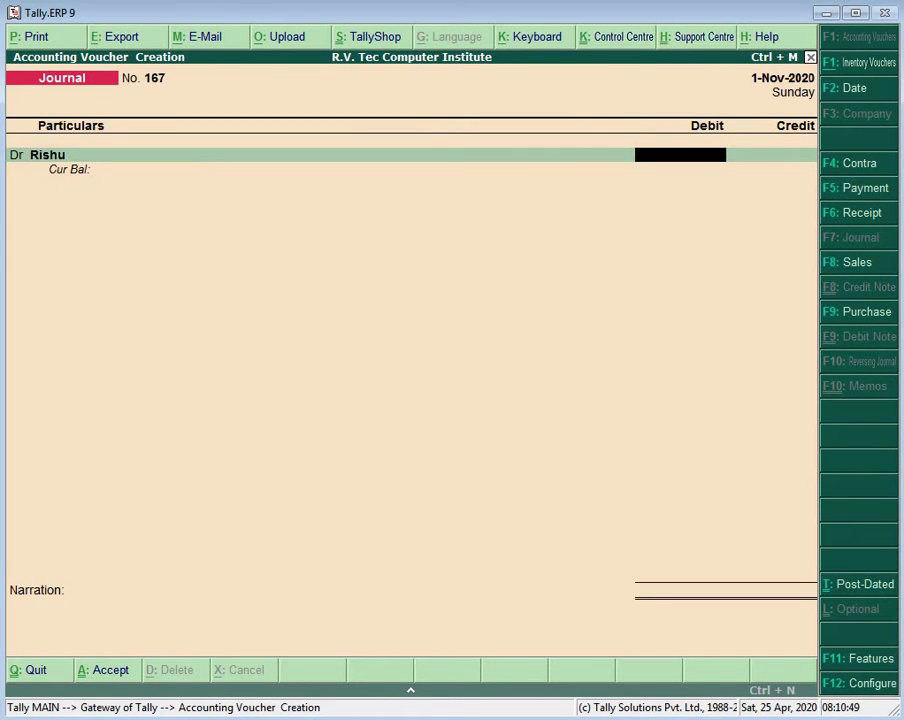
Step: Debit the student 2,500 and credit DCA FEE 2,500
type("25000")
key("BackSpace")
key("Return")
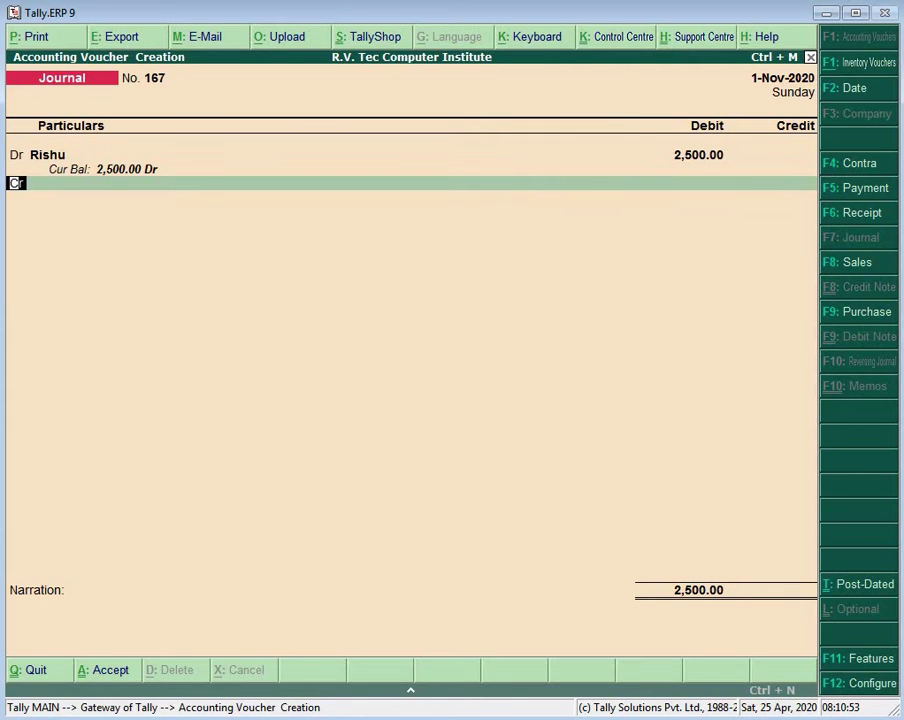
key("Return")
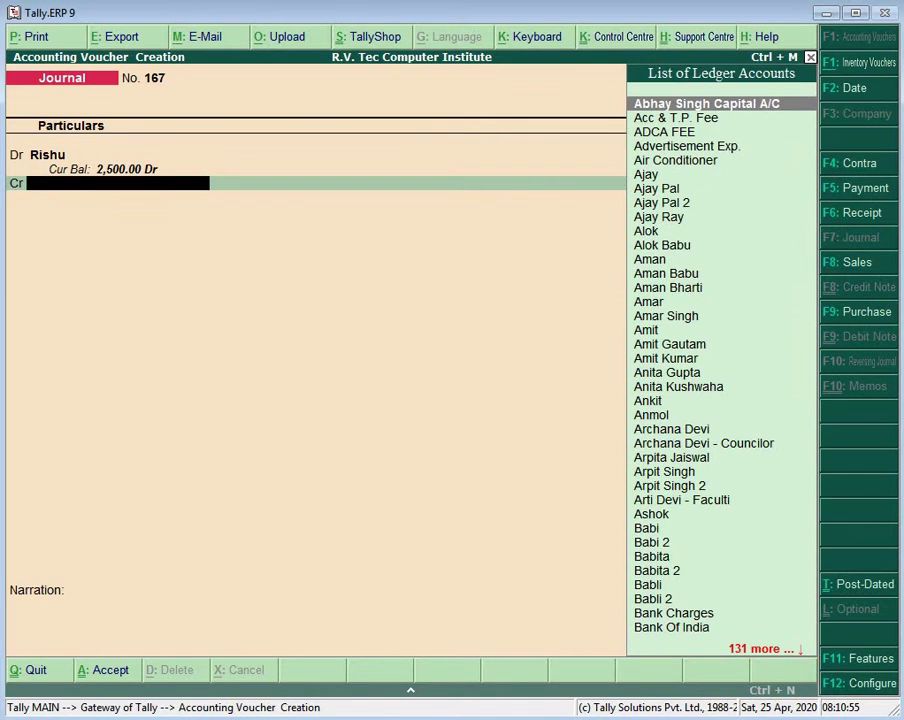
type("D")
key("Return")
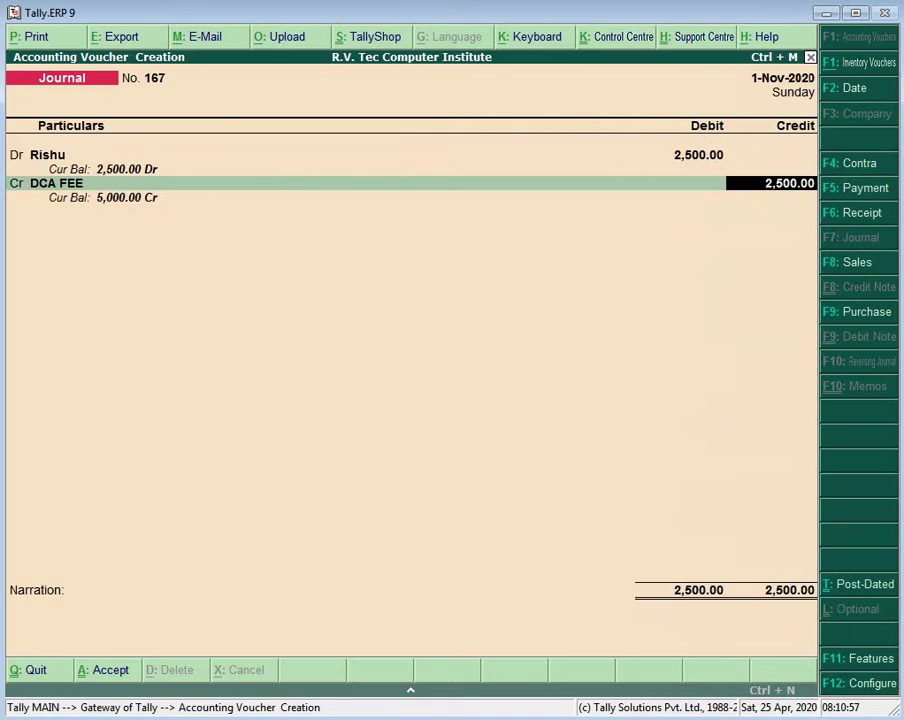
key("Return")
key("Return")
key("Return")
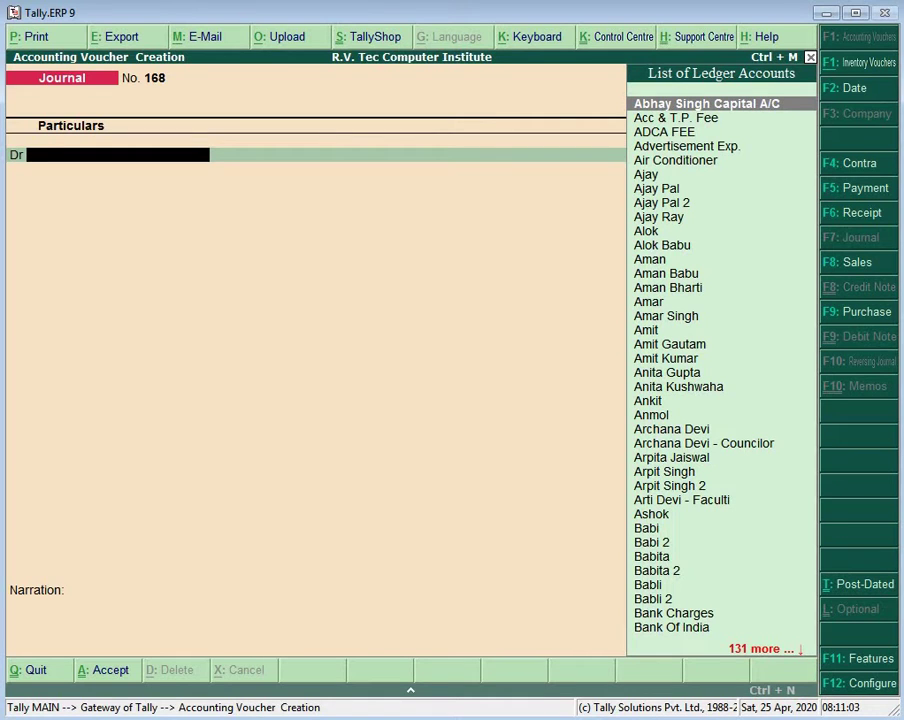
Step: Create a new student ledger with default details under DCA 11:00 TO 12:00
key("alt+c")
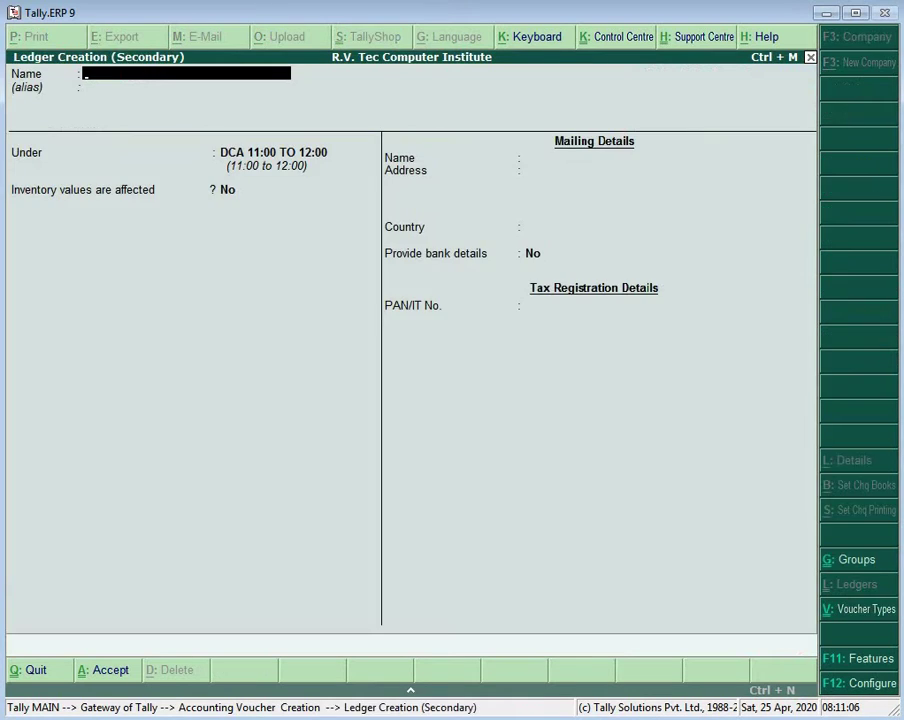
type("Ajeet")
key("Return")
key("Return")
key("Return")
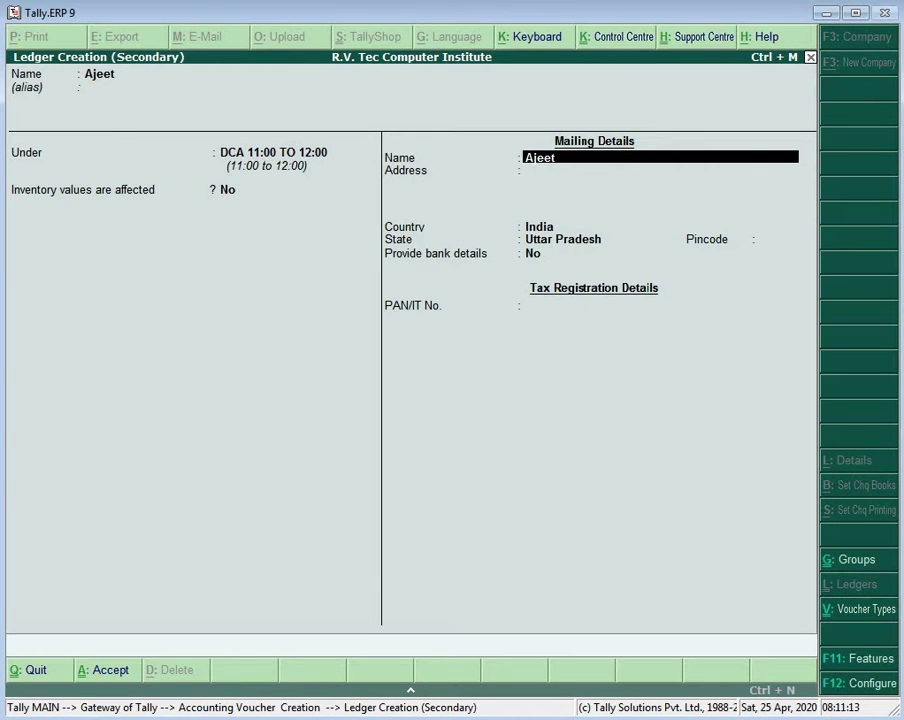
key("Return")
key("Return")
key("Return")
key("Return")
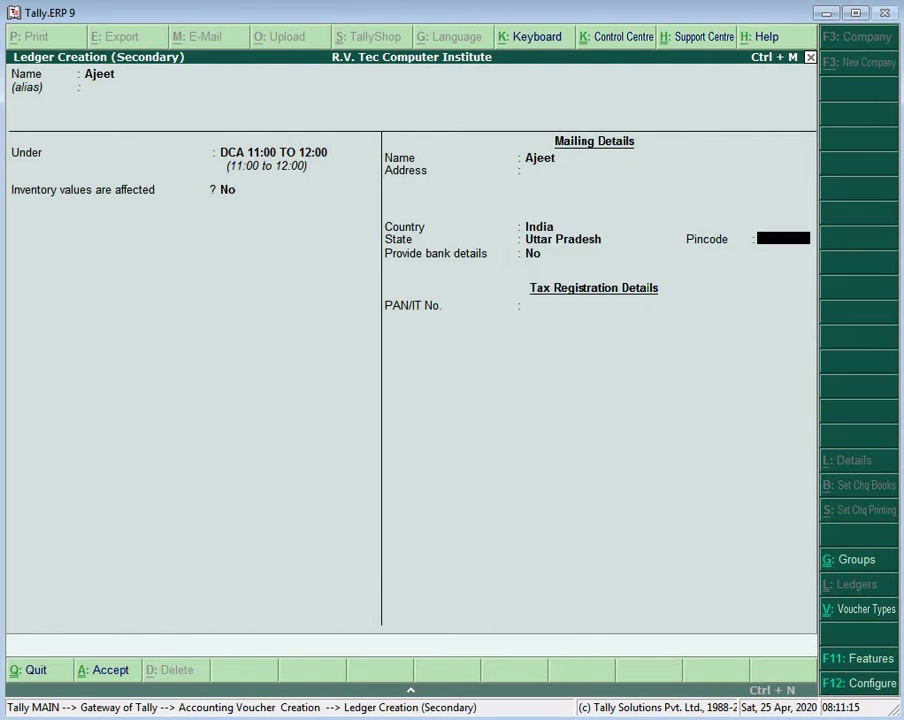
key("Return")
key("Return")
key("Return")
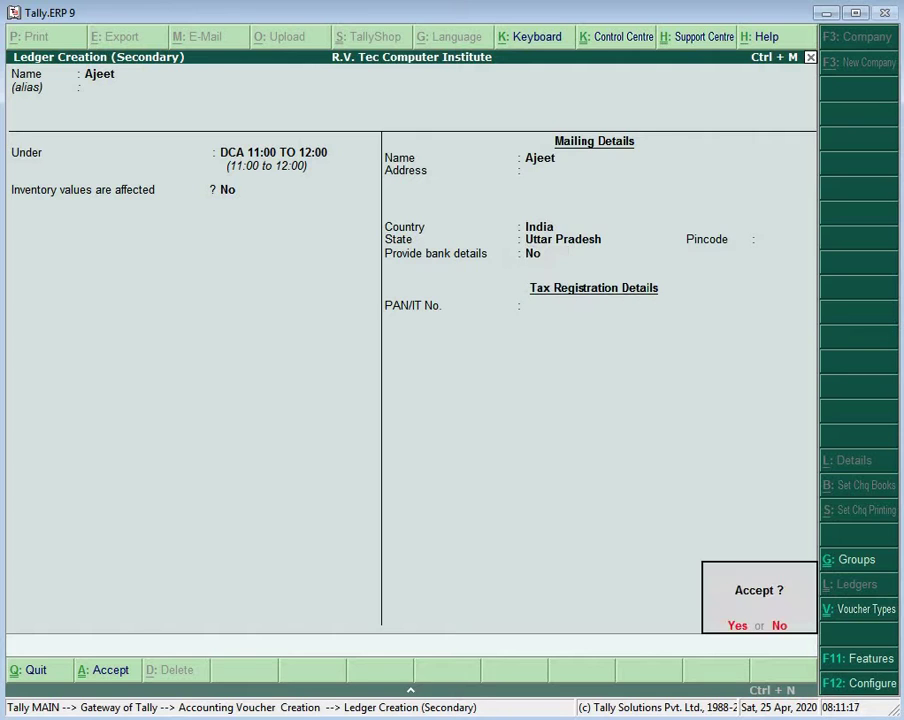
key("Return")
key("Return")
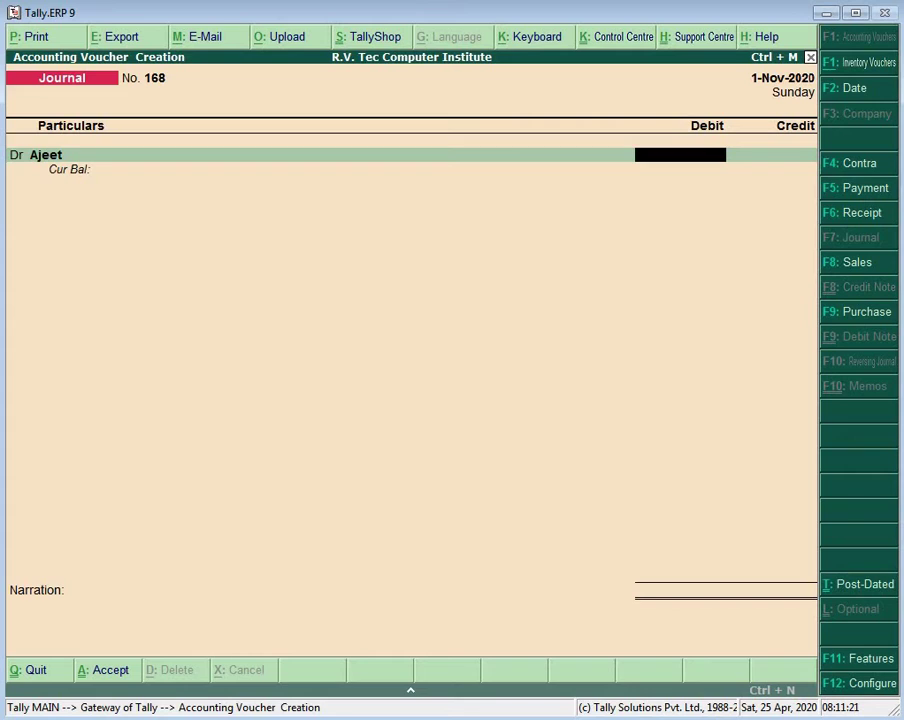
Step: Debit the student 2,500 and credit DCA FEE 2,500 in Journal 168
type("2500")
key("Return")
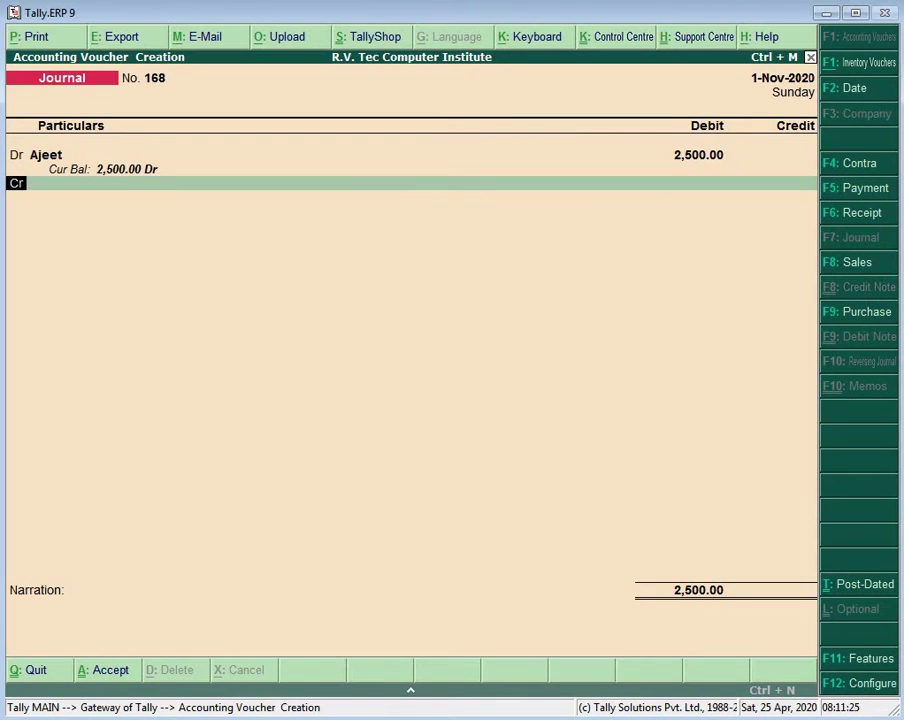
key("Return")
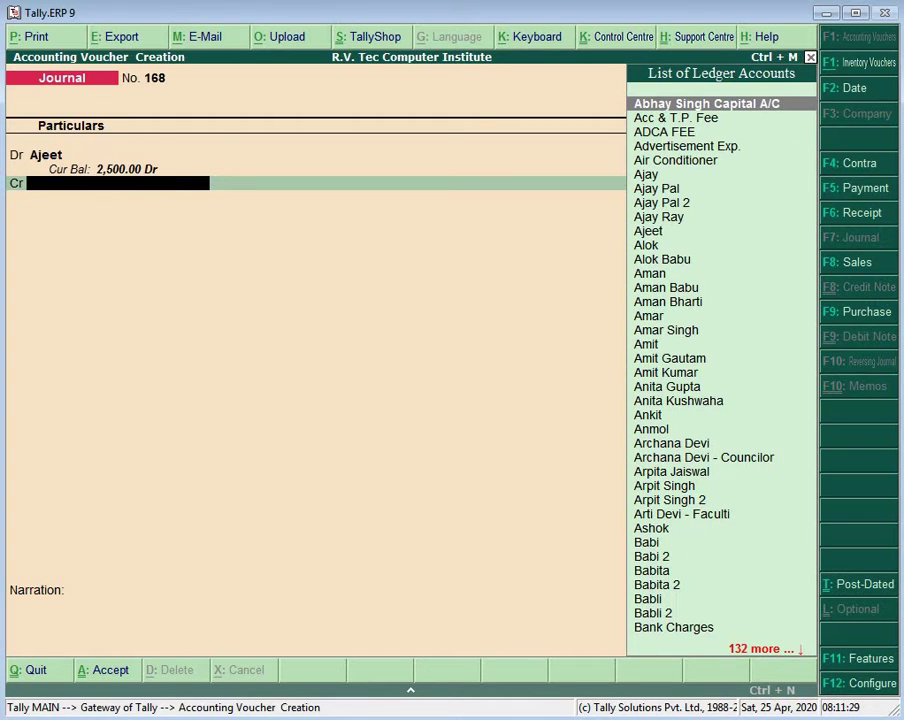
type("Dca")
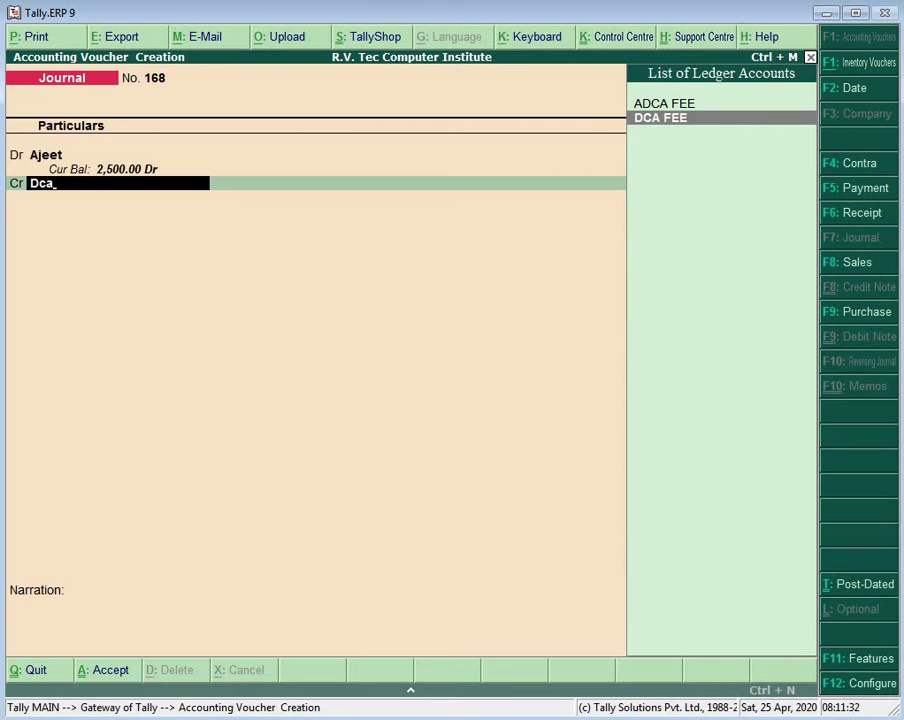
key("Return")
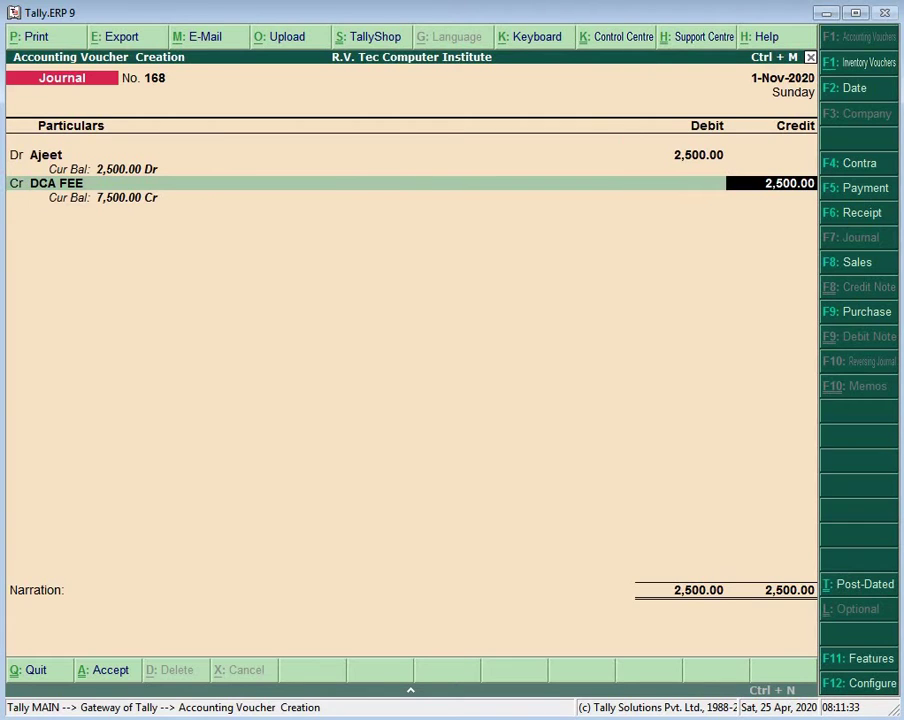
key("Return")
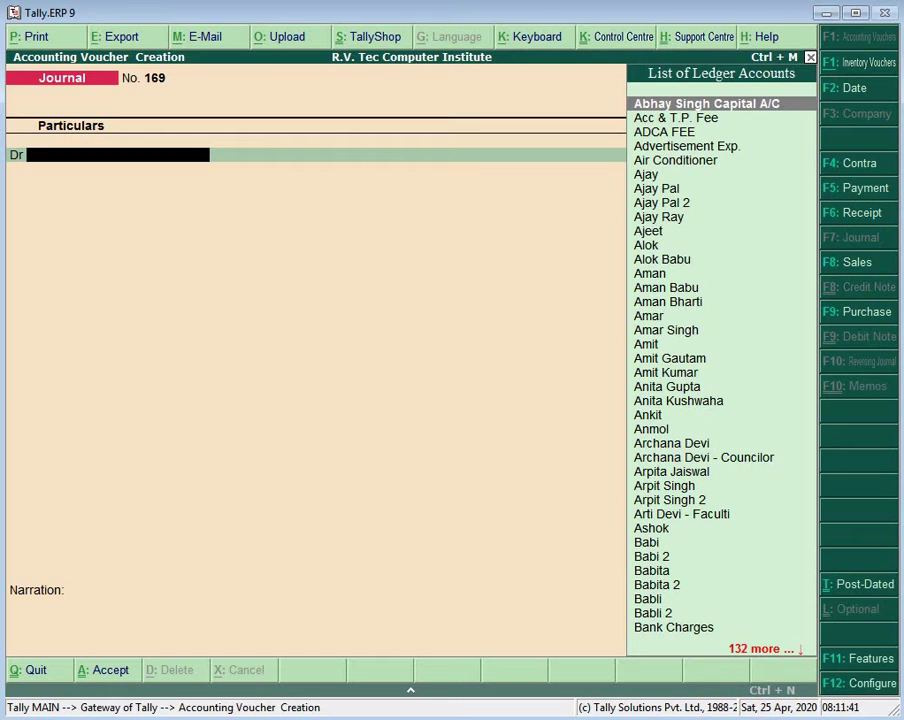
Step: Create another student ledger under the default group DCA 11:00 TO 12:00
key("alt+c")
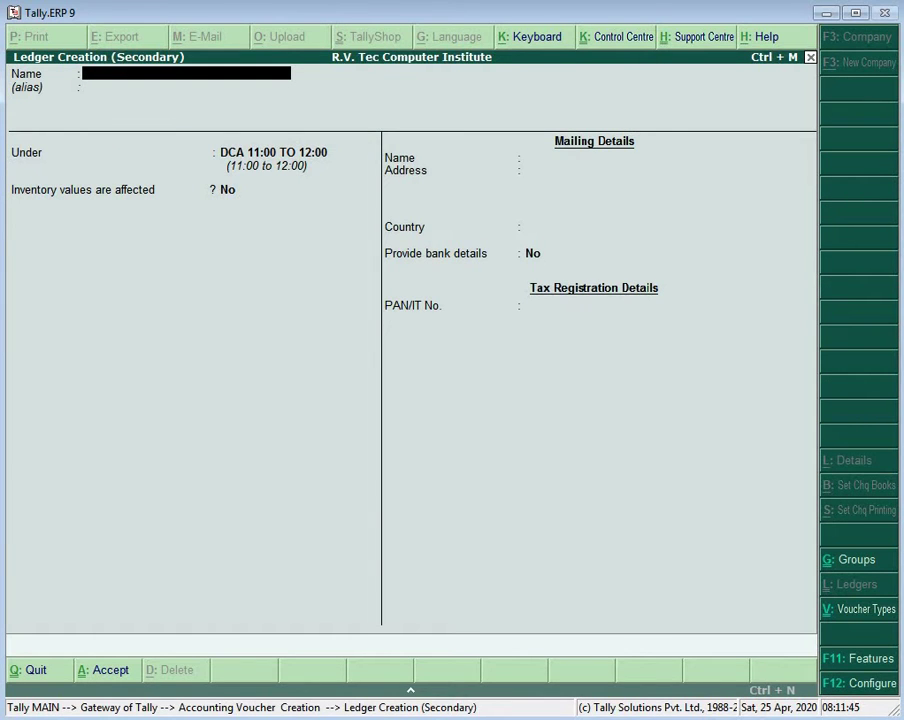
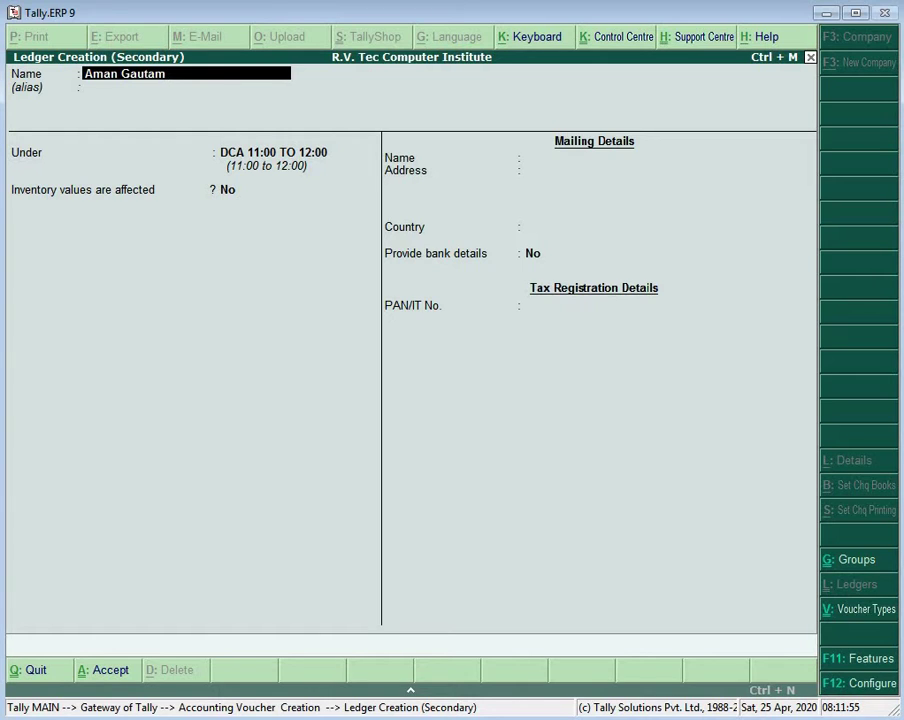
key("Return")
key("Return")
key("Return")
key("Return")
key("Return")
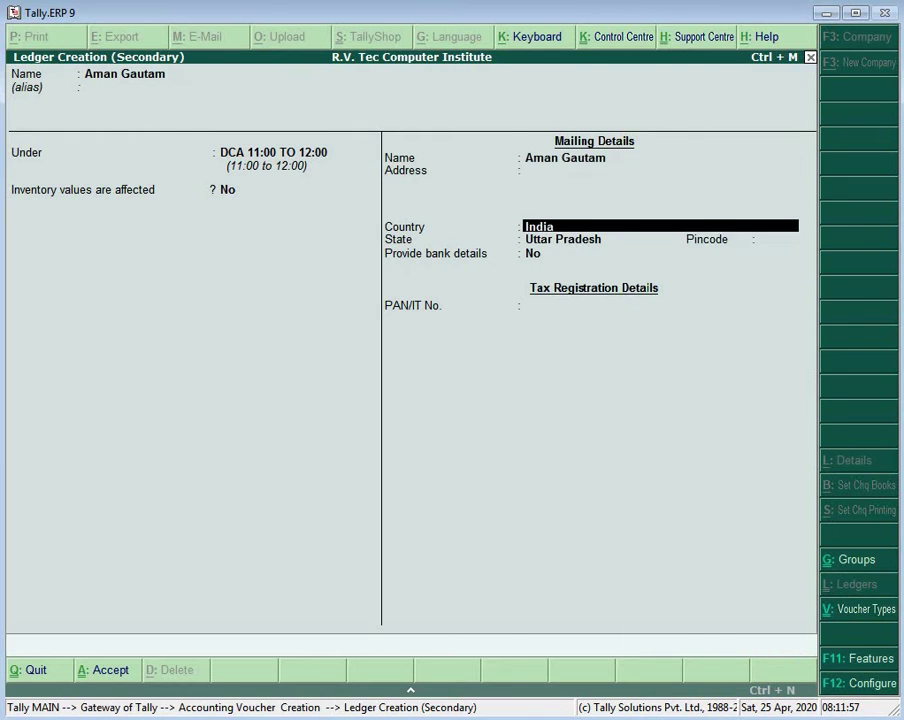
key("Return")
key("Return")
key("Return")
key("Return")
key("Return")
key("Return")
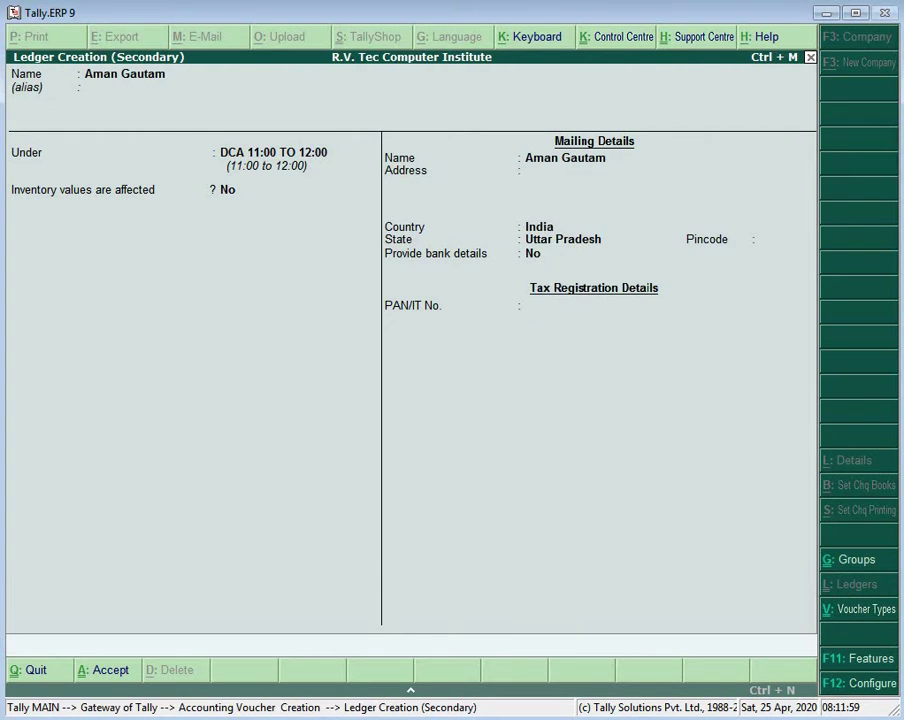
Step: Debit the student 2,500 and credit DCA FEE 2,500 in Journal 169
type("00")
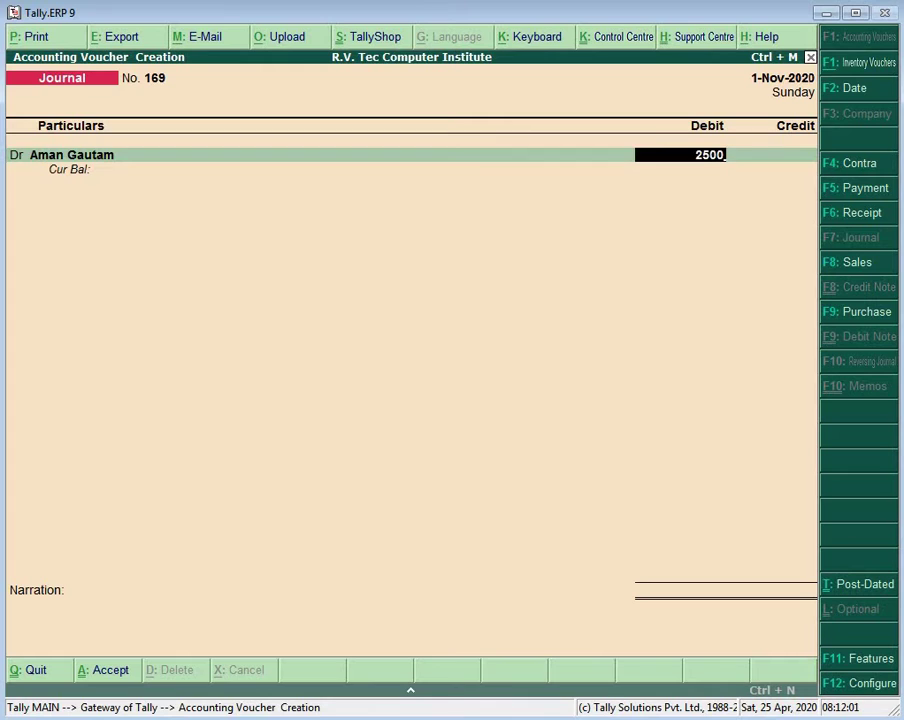
key("Return")
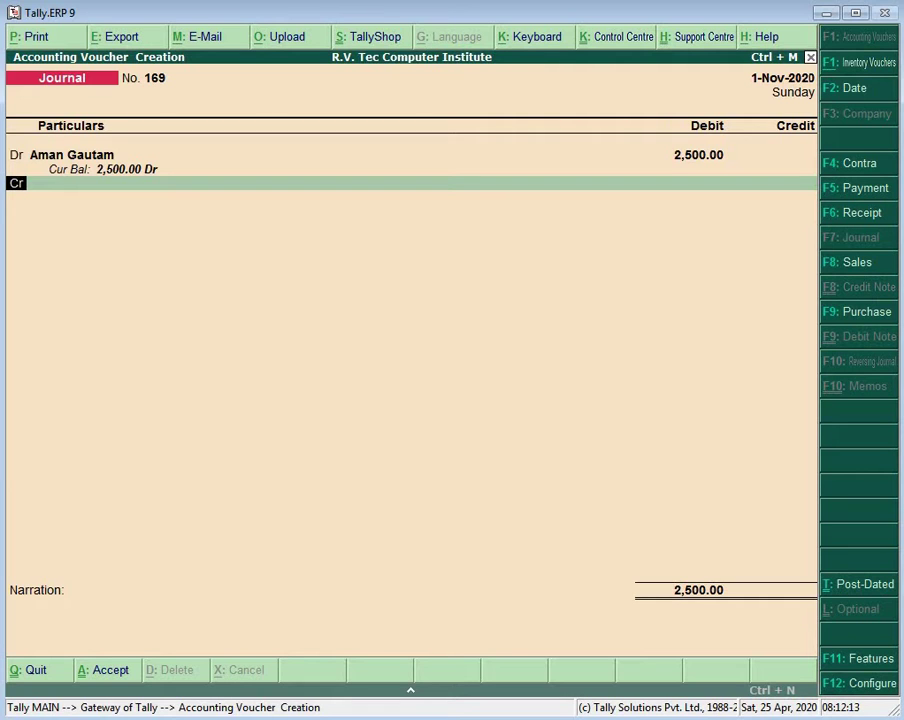
key("Return")
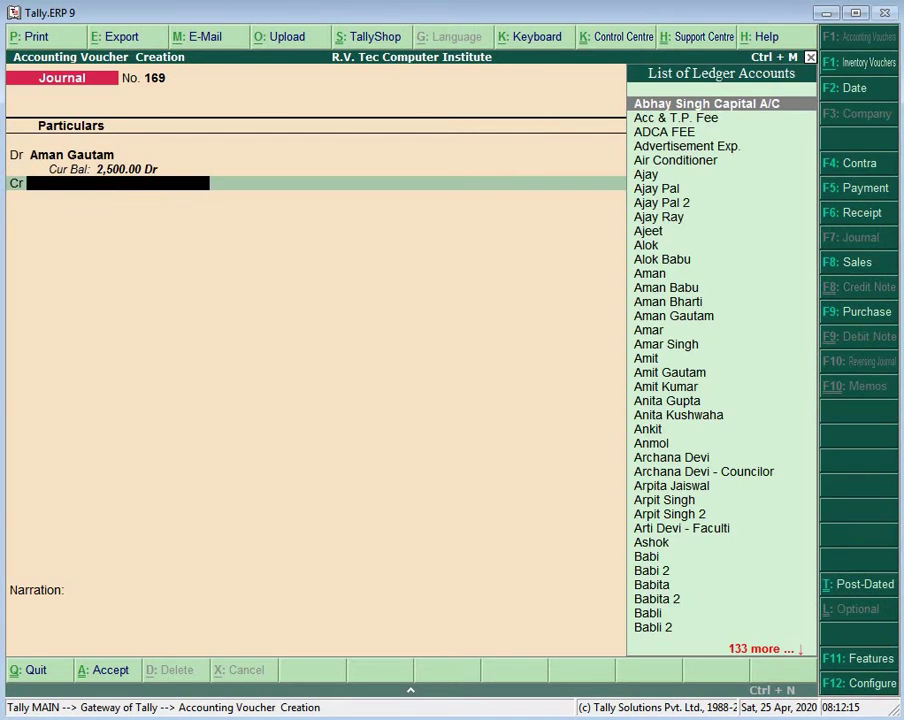
type("D")
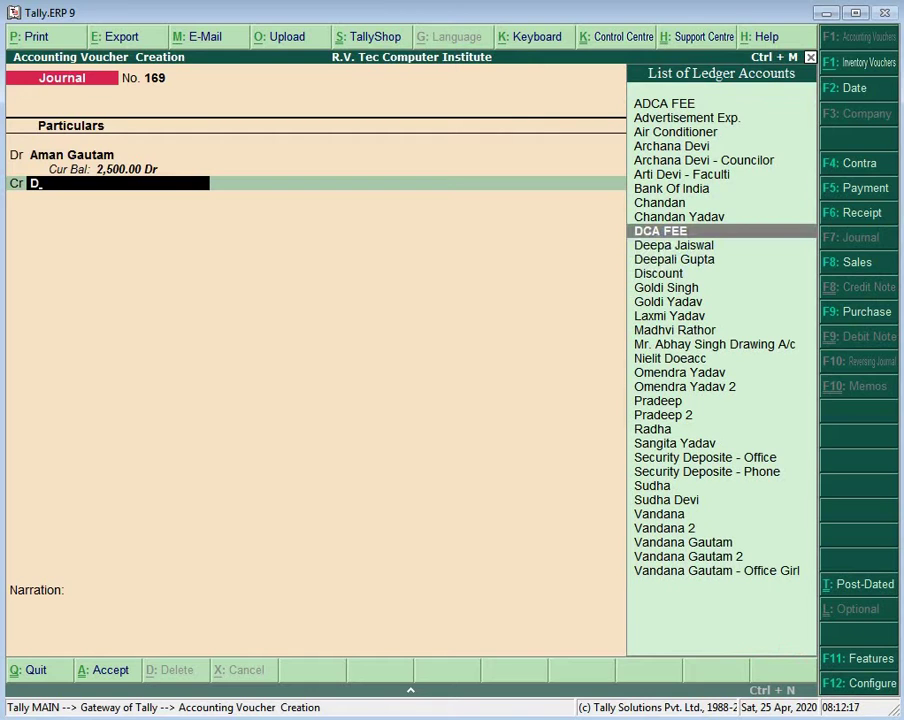
key("Return")
key("Return")
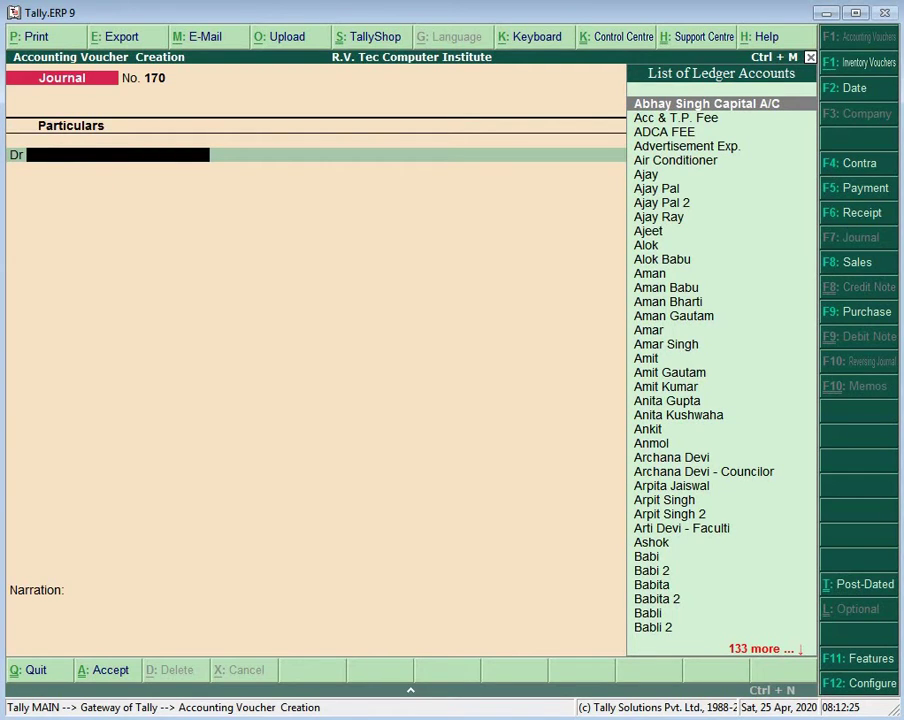
Step: Create a new student ledger and save Journal 170 debiting it 2,500 against DCA FEE
key("alt+c")
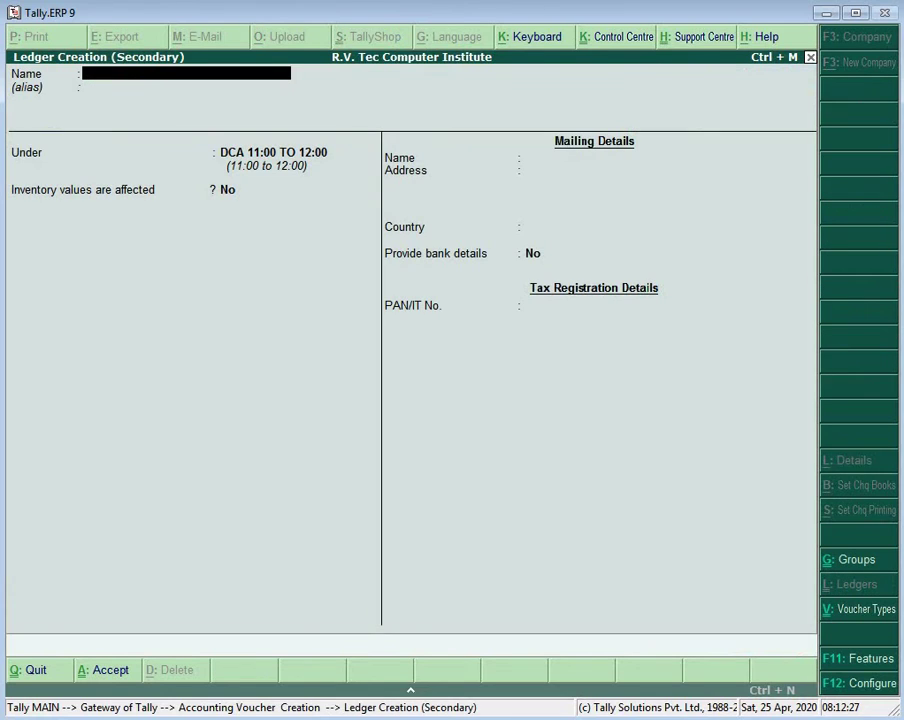
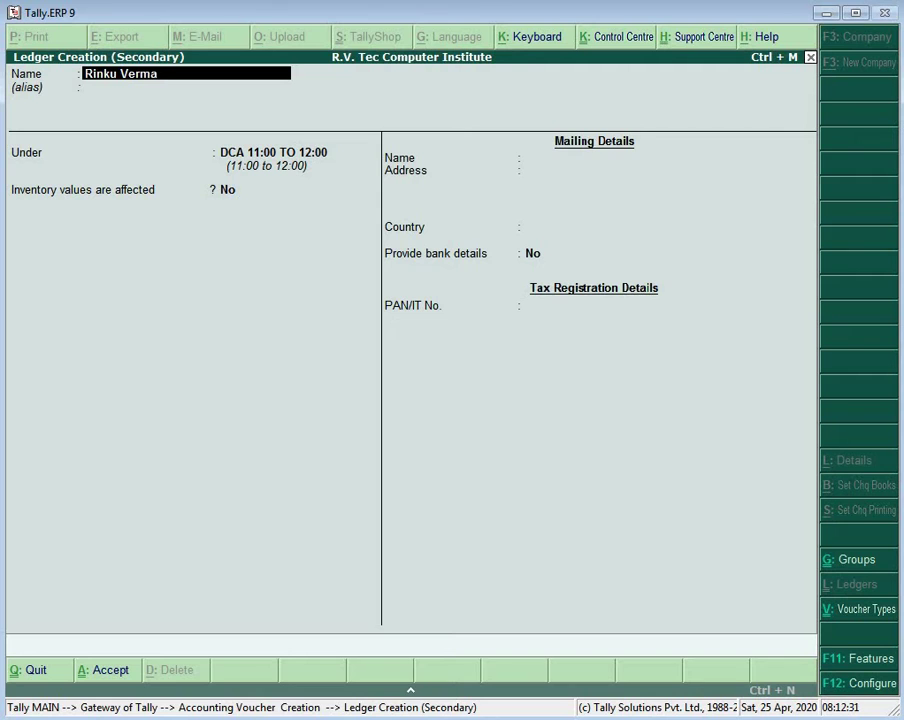
key("Return")
key("Return")
key("Return")
key("Return")
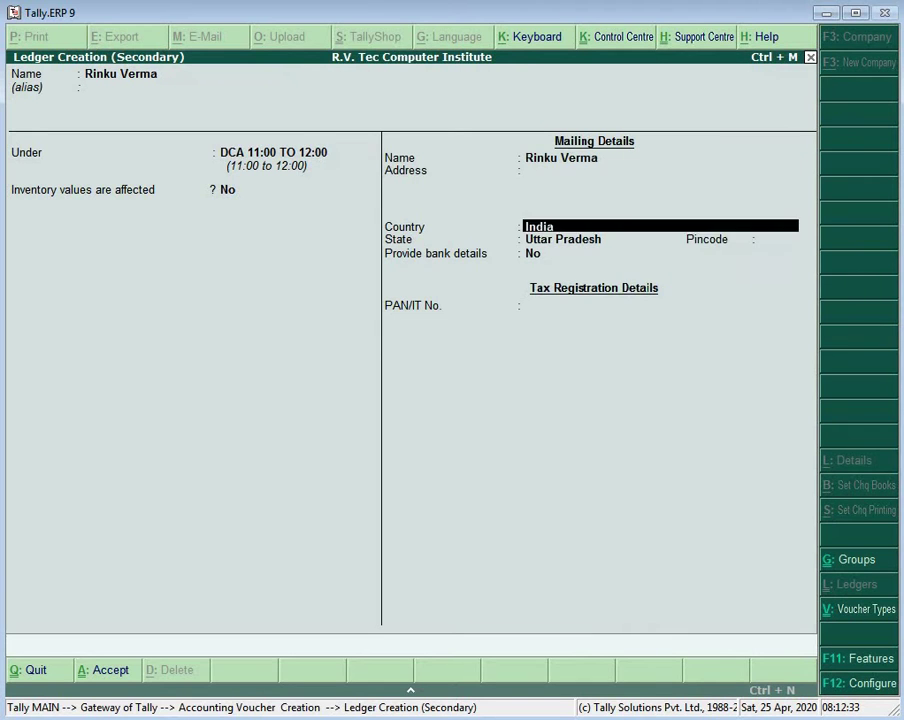
key("Return")
key("Return")
key("Return")
key("Return")
key("Return")
key("Return")
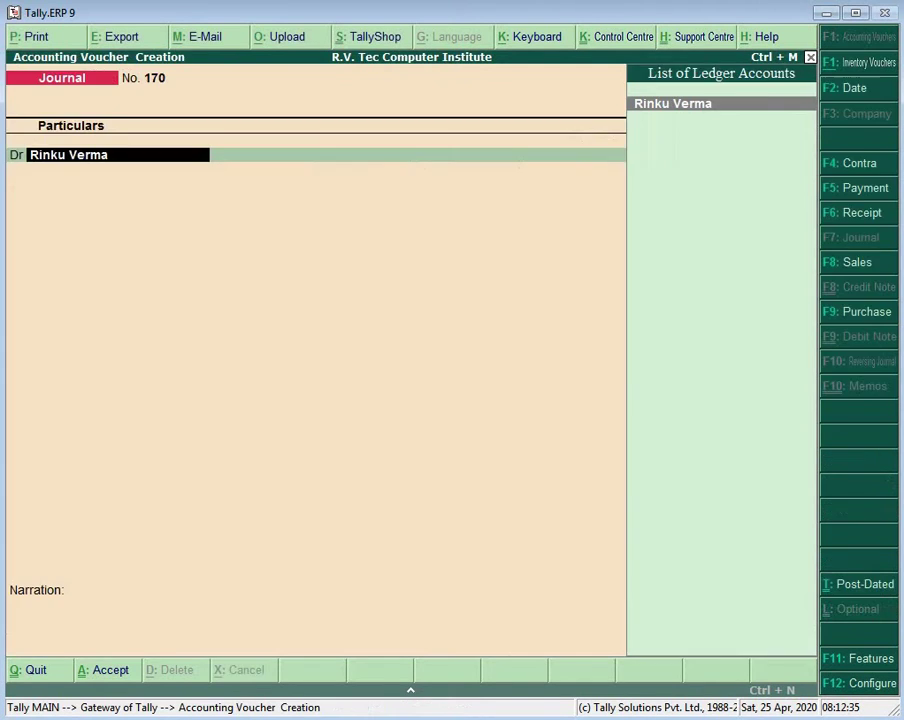
key("Return")
type("2500")
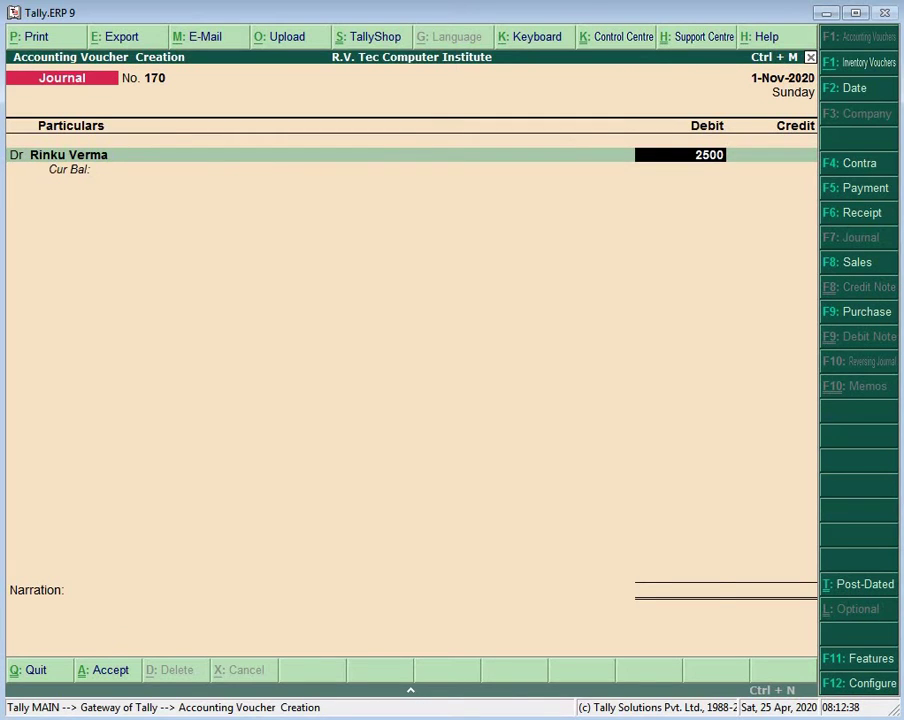
key("Return")
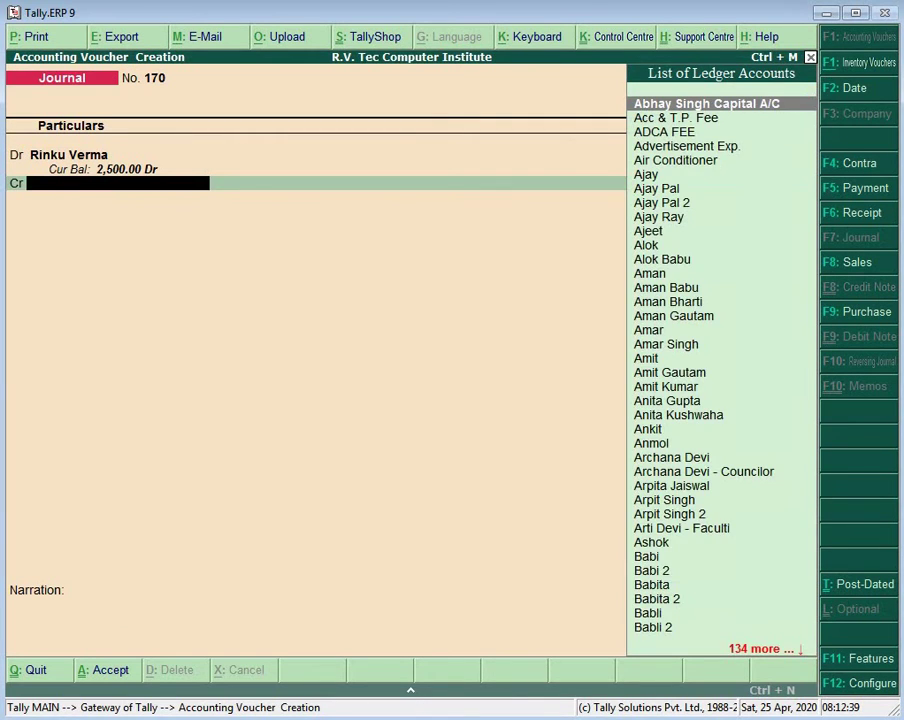
type("Da")
key("BackSpace")
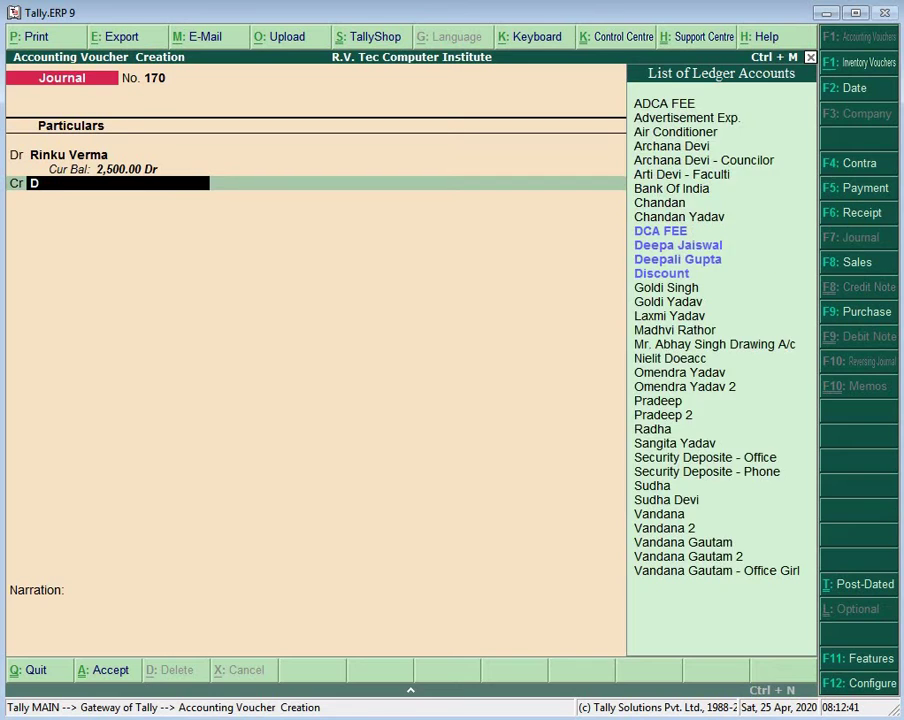
type("c")
key("Return")
key("Return")
key("Return")
key("Return")
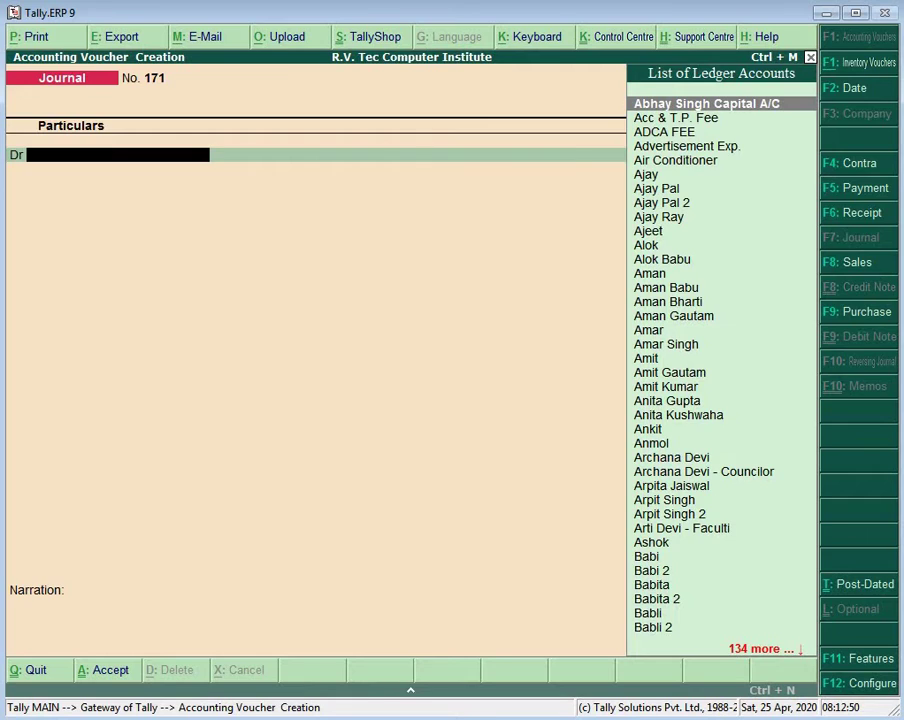
Step: Create the next student's ledger and save Journal 171 debiting 2,500, crediting DCA FEE
key("alt+c")
type("Ni")
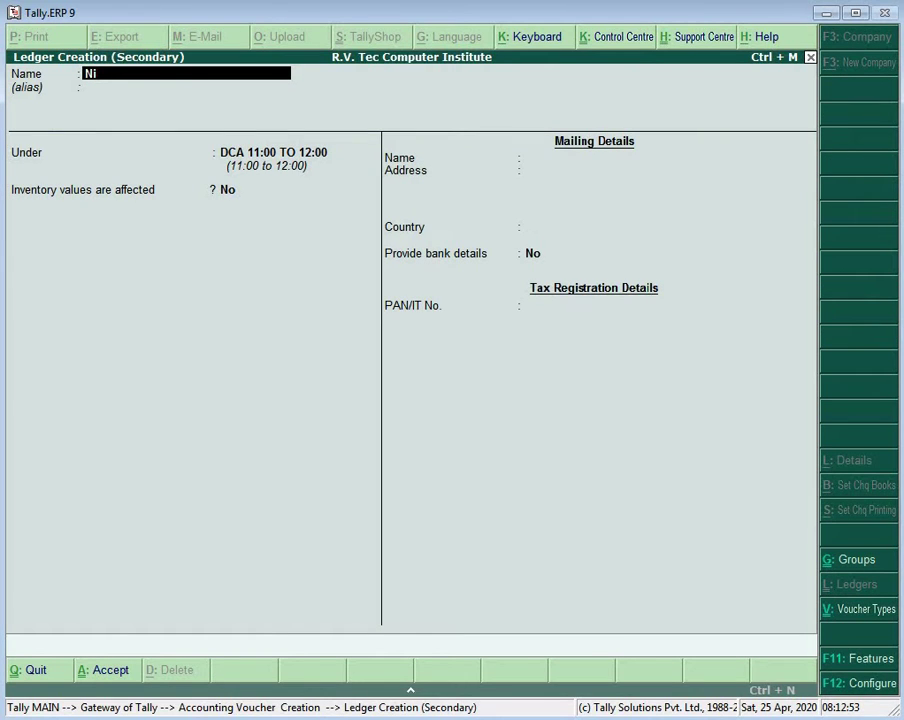
type("shu")
key("Return")
key("Return")
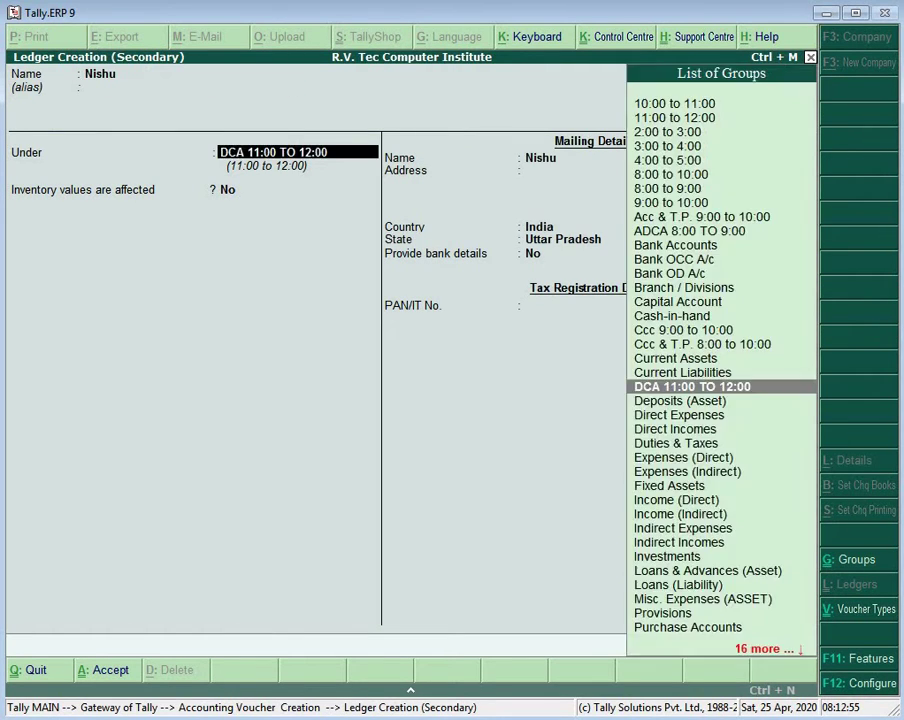
key("Return")
key("Return")
key("Return")
key("Return")
key("Return")
key("Return")
key("Return")
key("Return")
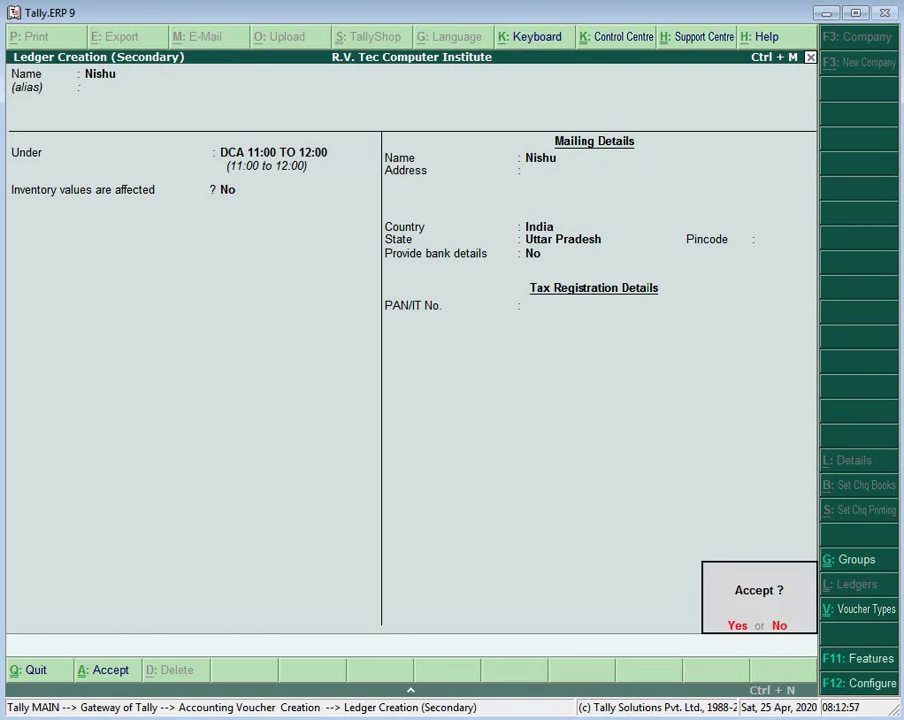
key("Return")
key("Return")
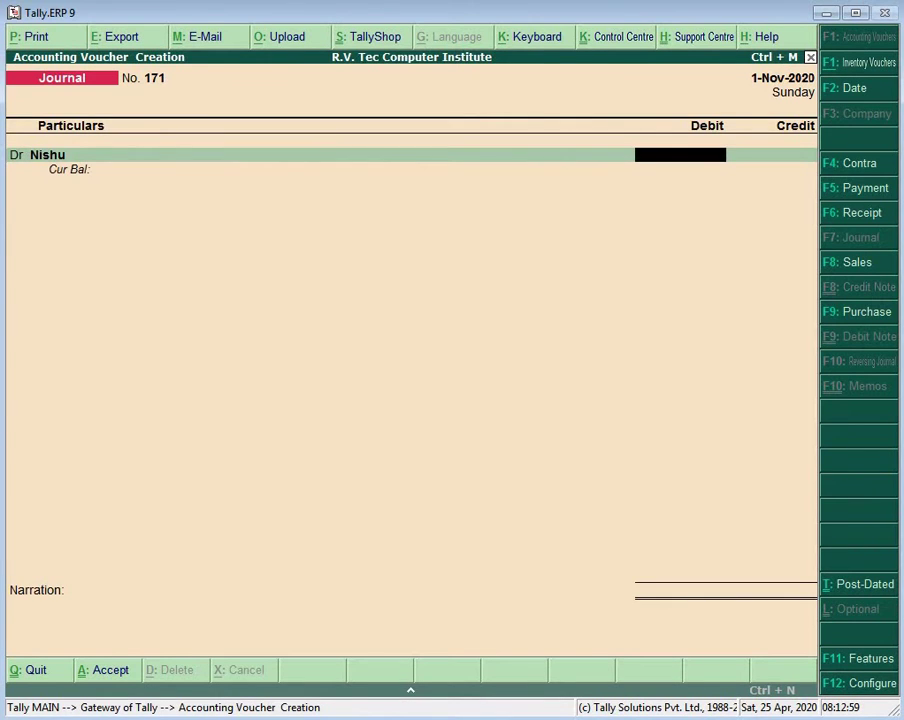
type("2500")
key("Return")
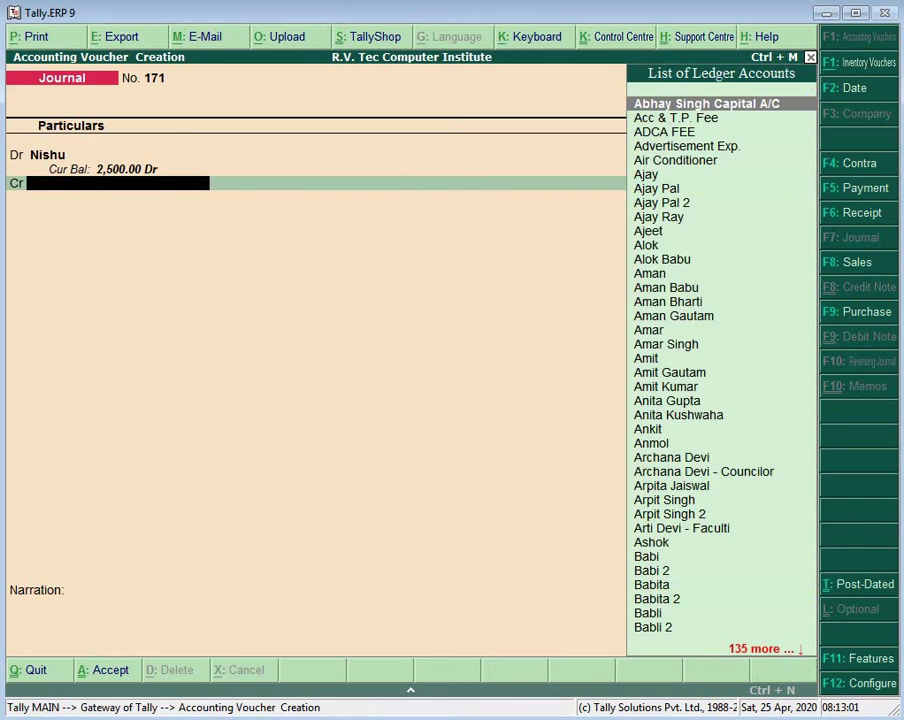
type("Dc")
key("Return")
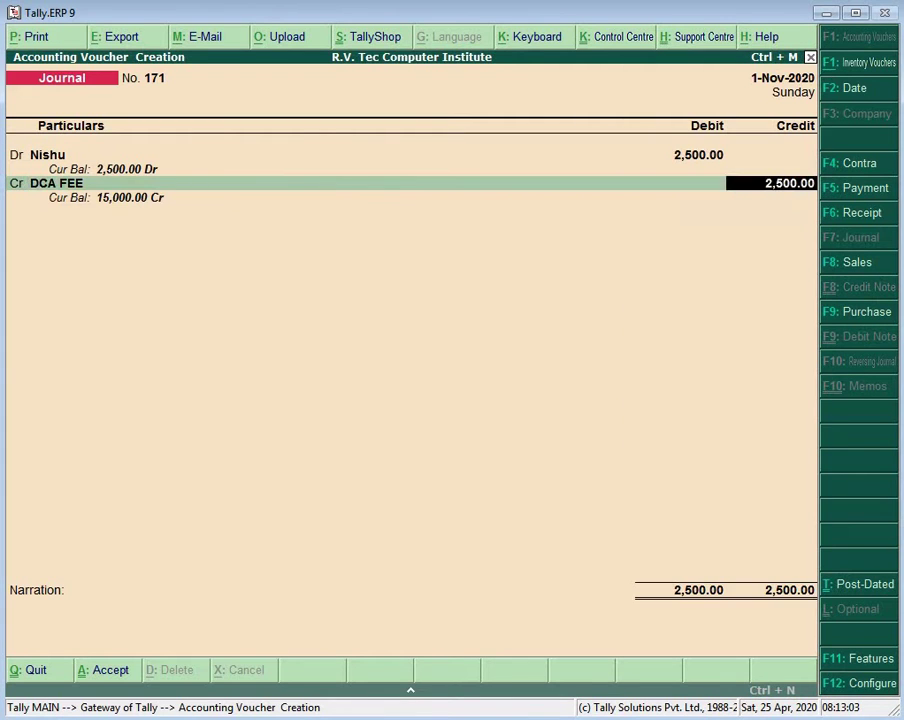
key("Return")
key("Return")
key("Return")
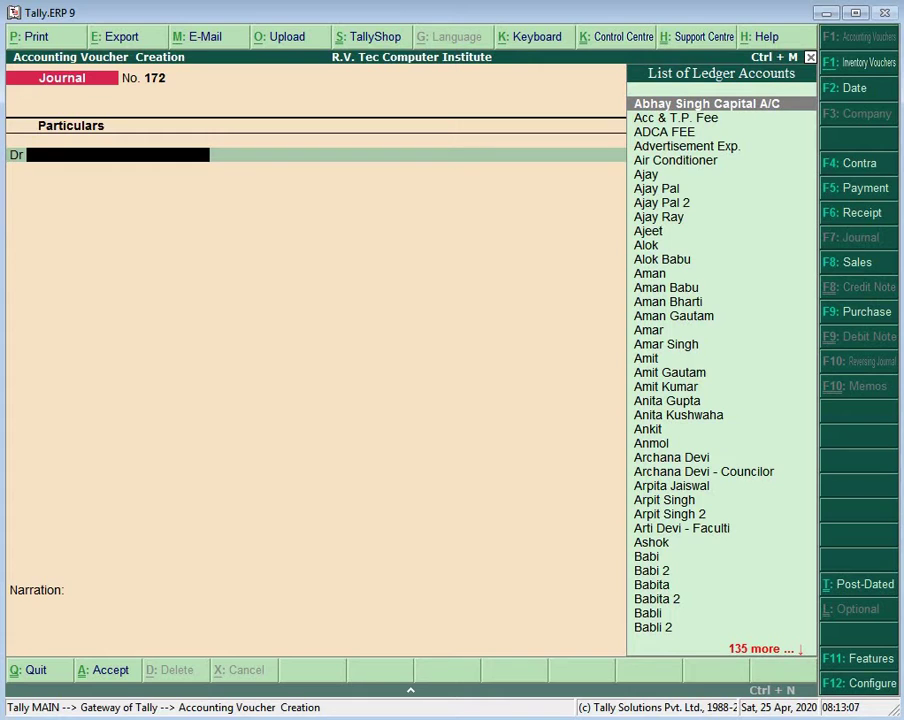
Step: Create a student ledger and save Journal 172 debiting 2,500 against DCA FEE
key("alt+c")
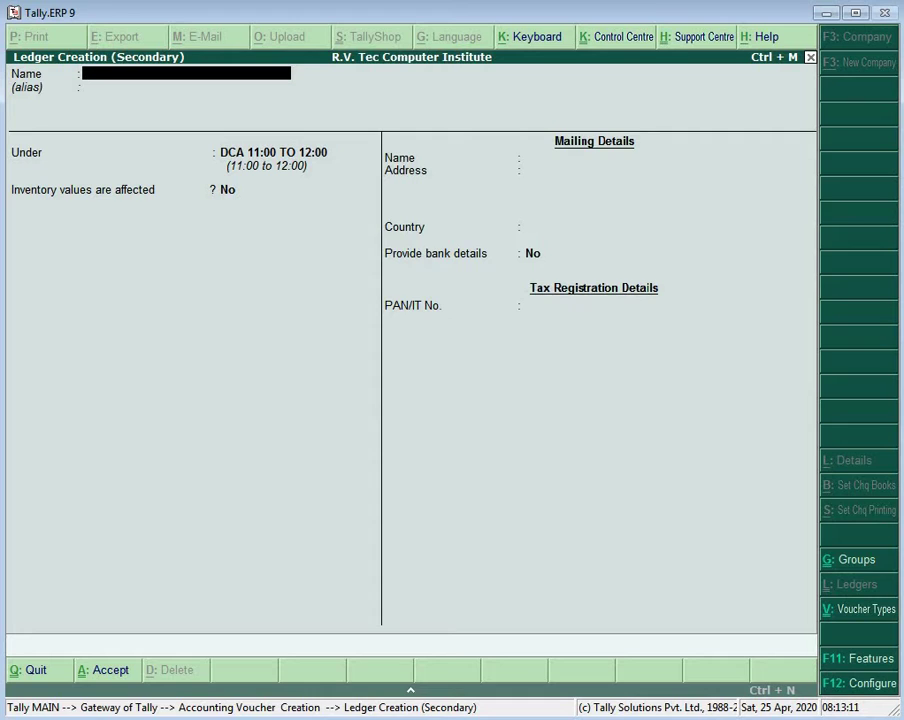
type("Niharika")
key("Return")
key("Return")
key("Return")
key("Return")
key("Return")
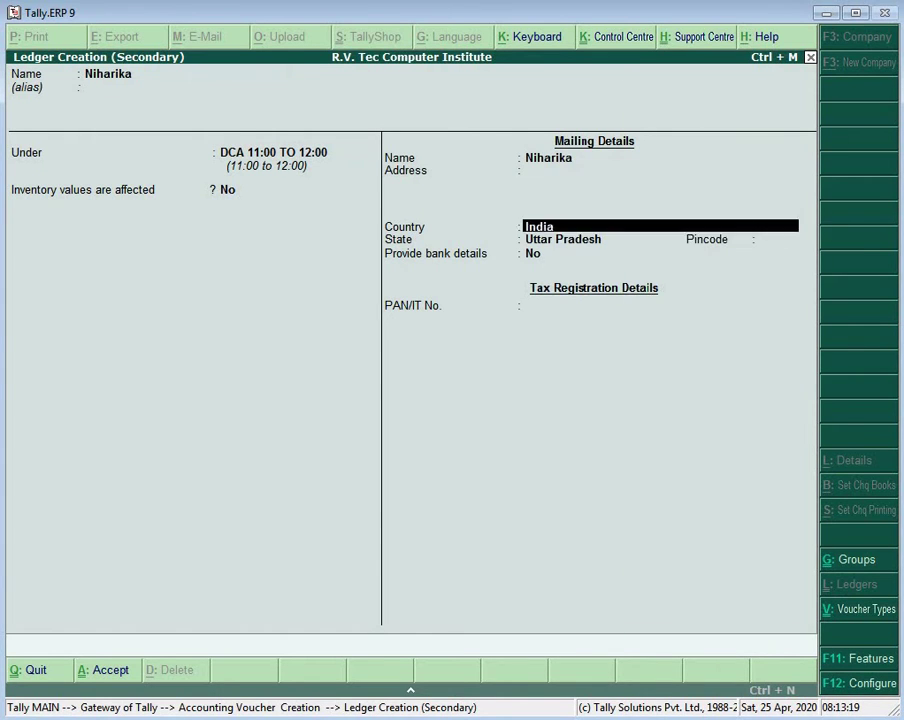
key("Return")
key("Return")
key("Return")
key("Return")
type("y")
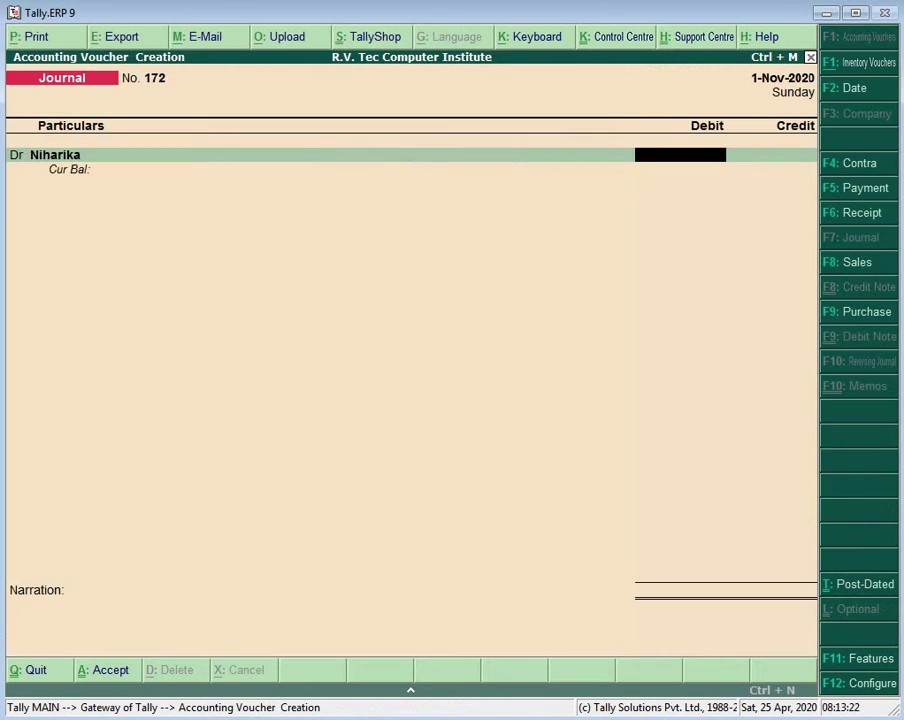
type("2500")
key("Return")
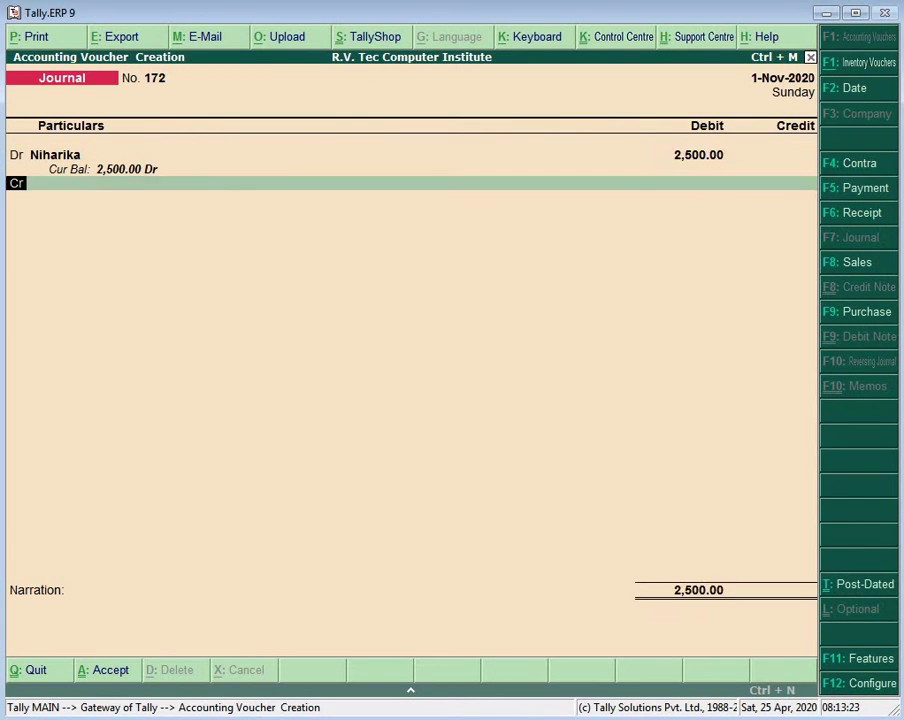
key("Return")
type("Dc")
key("Return")
key("Return")
key("Return")
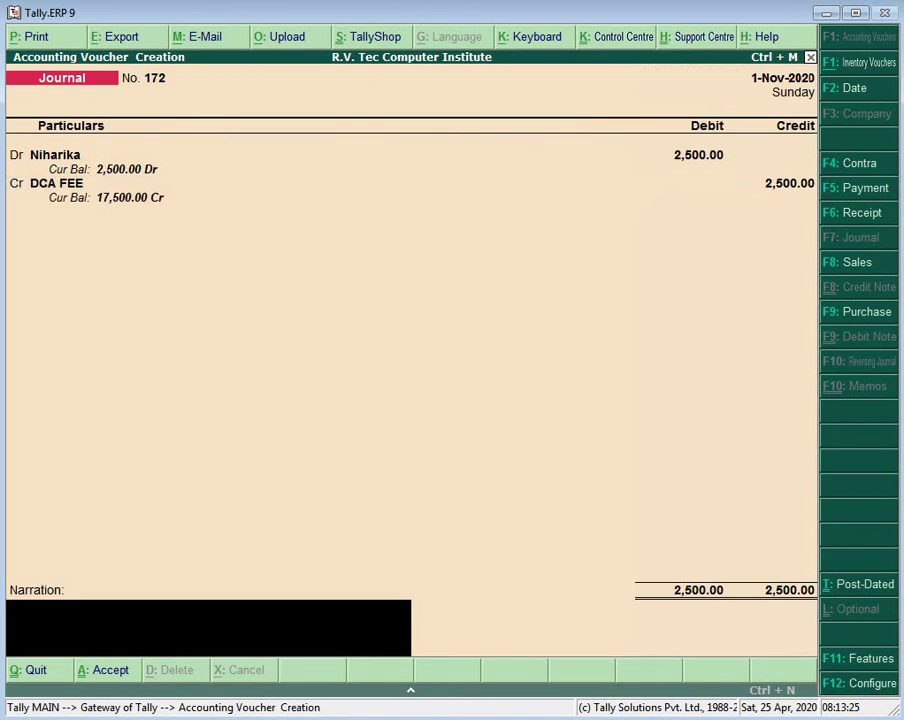
key("Return")
key("y")
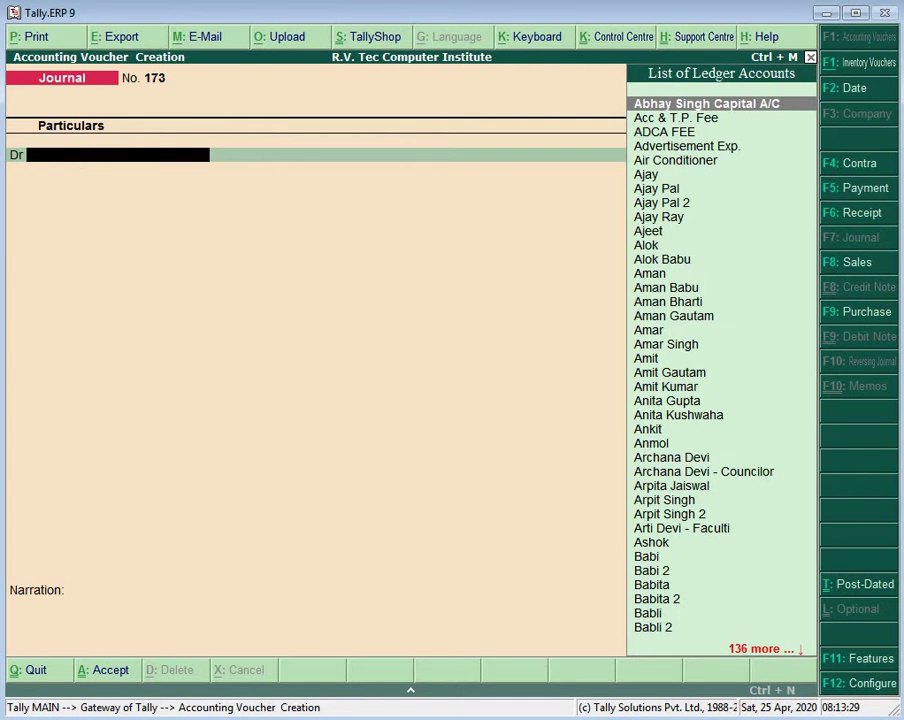
Step: Create another student ledger and enter Journal 173 debiting 2,500, crediting DCA FEE
key("alt+c")
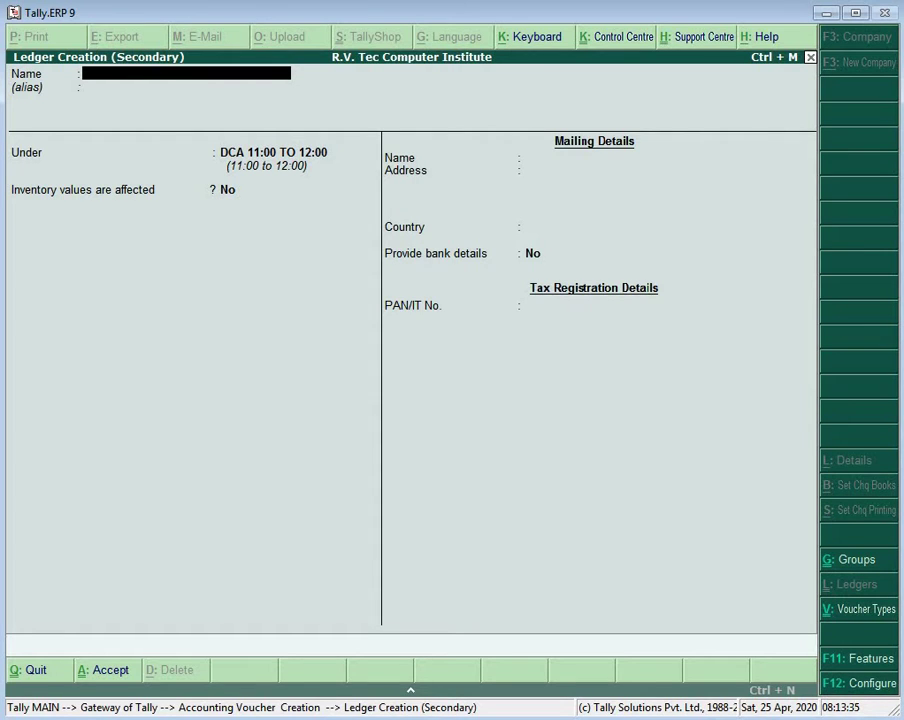
type("Getanjali")
key("Return")
key("Return")
key("Return")
key("Return")
key("Return")
key("Return")
key("Return")
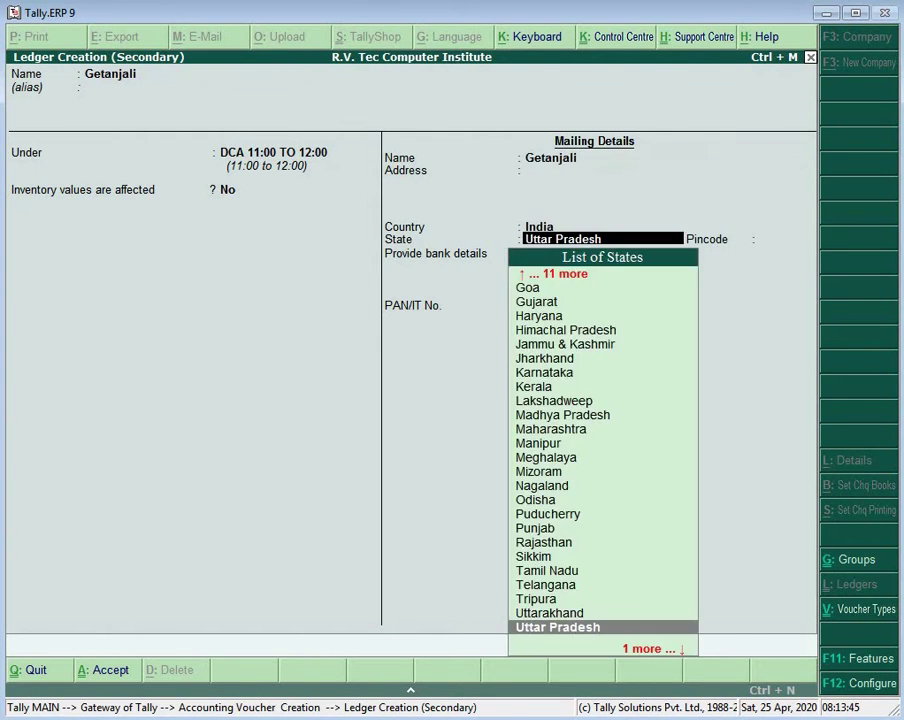
key("Return")
key("Return")
key("Return")
key("Return")
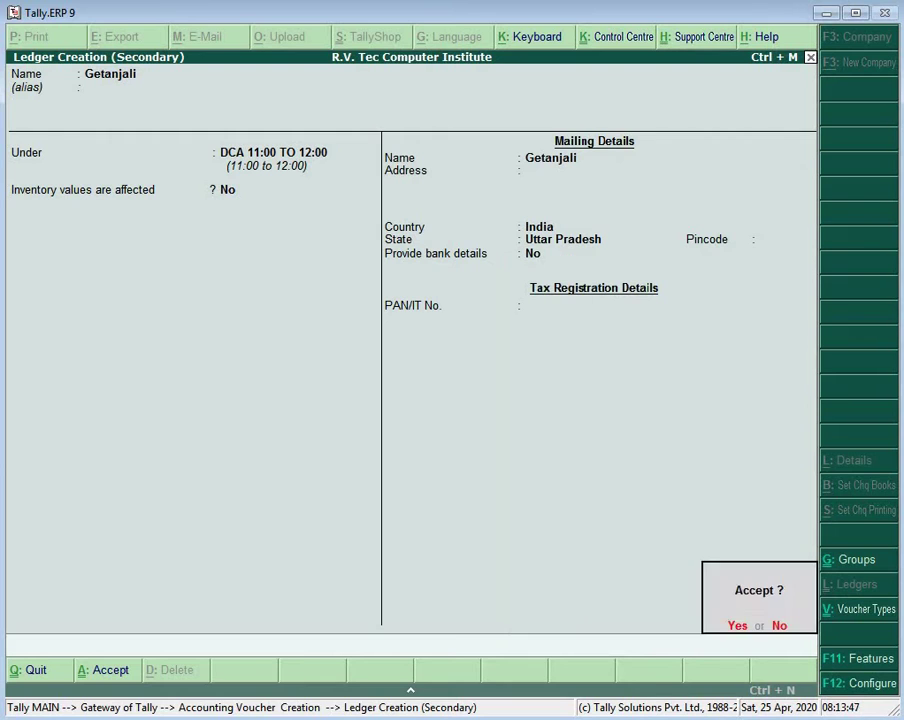
key("Return")
key("Return")
type("2")
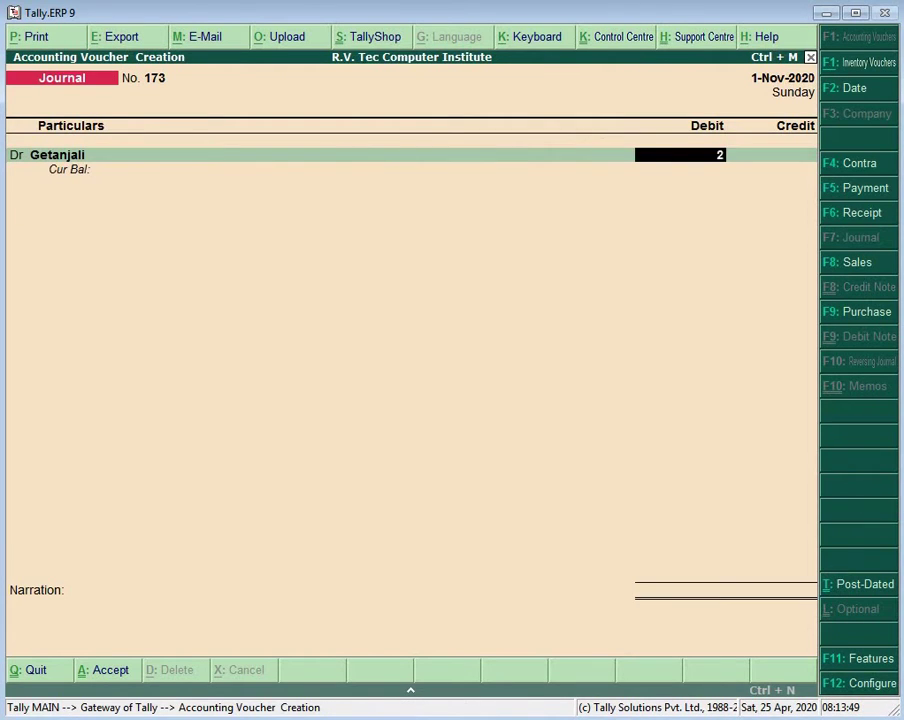
type("500")
key("Return")
key("Return")
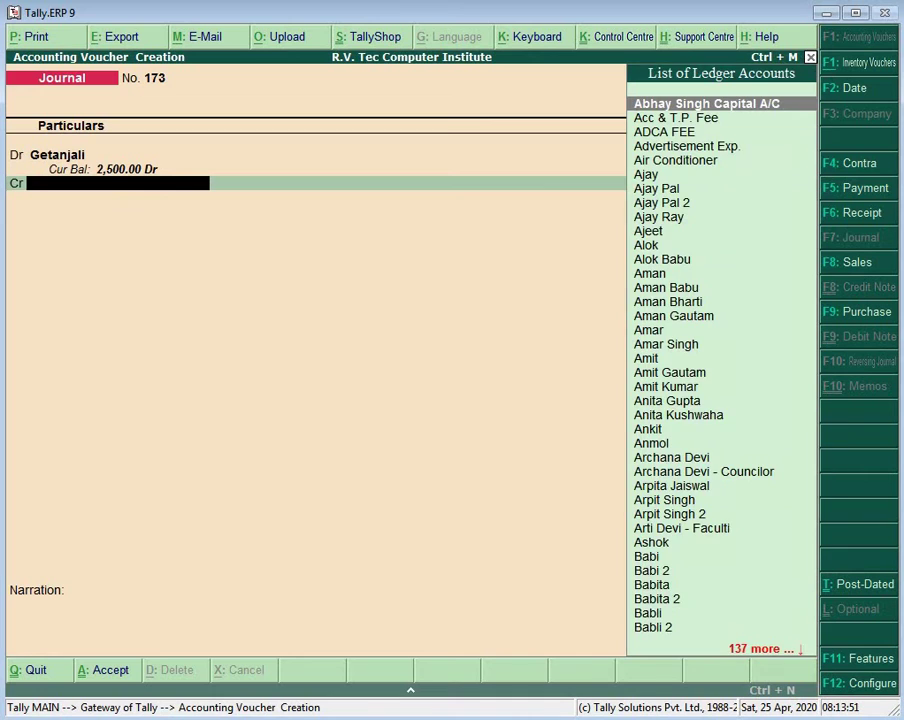
type("dc")
key("Return")
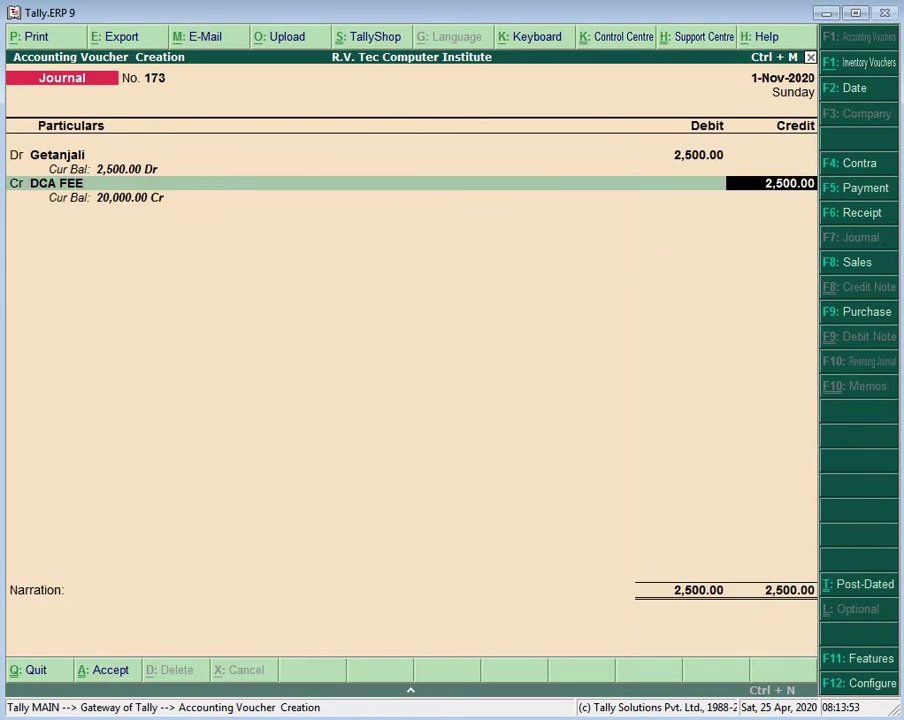
key("Return")
key("Return")
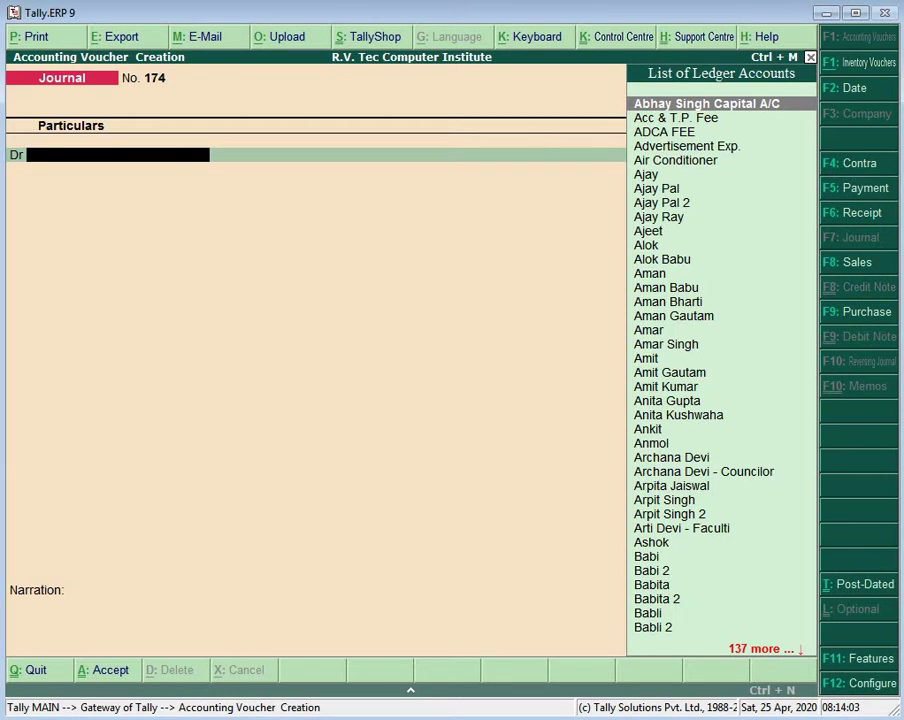
Step: Create a ledger for the next student, correcting the spelling of the name
type("C")
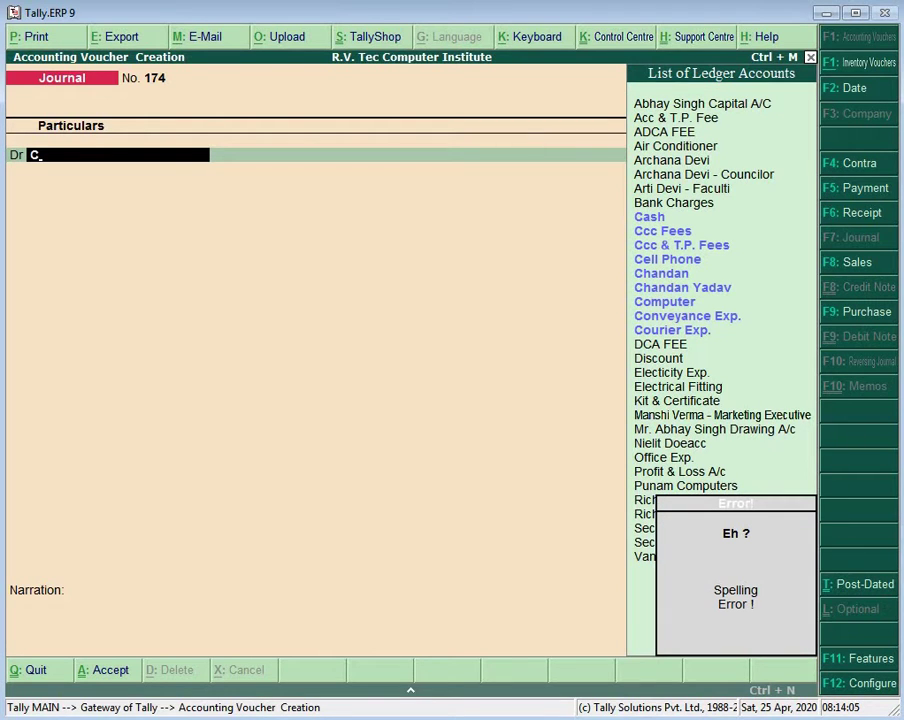
key("BackSpace")
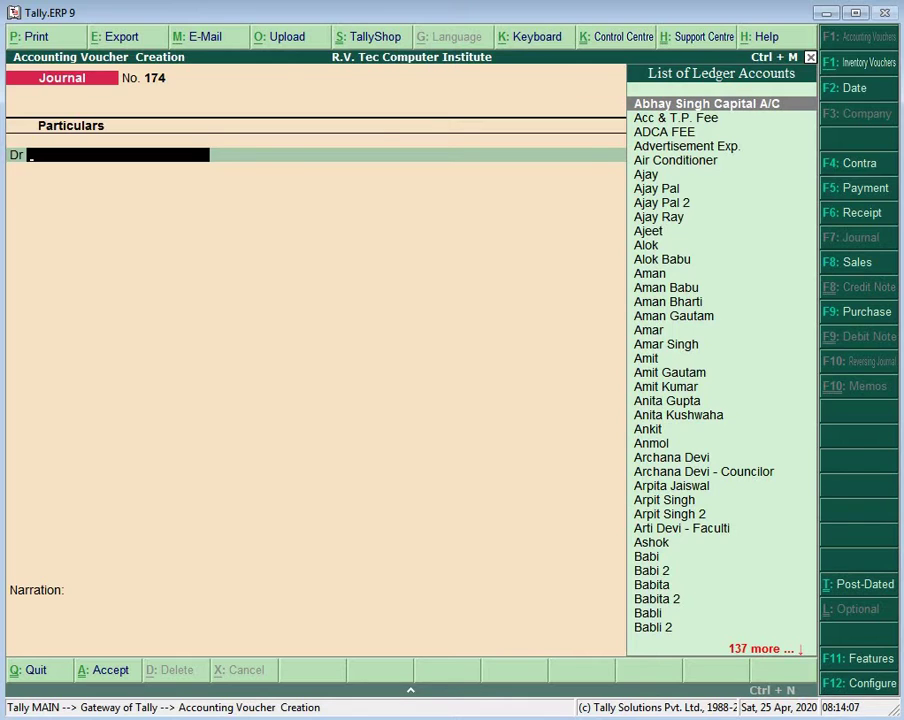
key("alt+c")
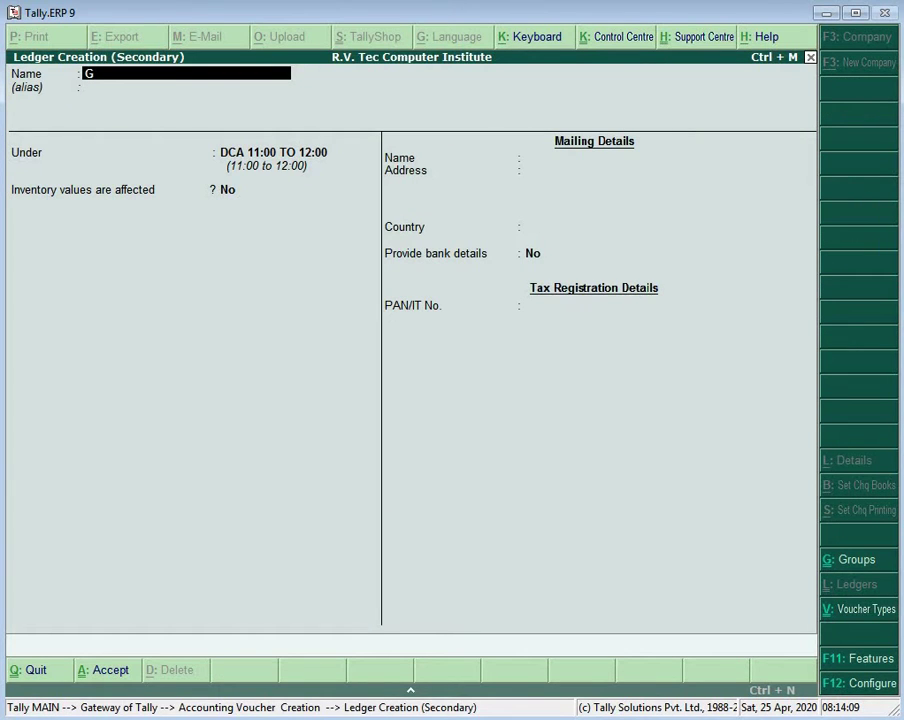
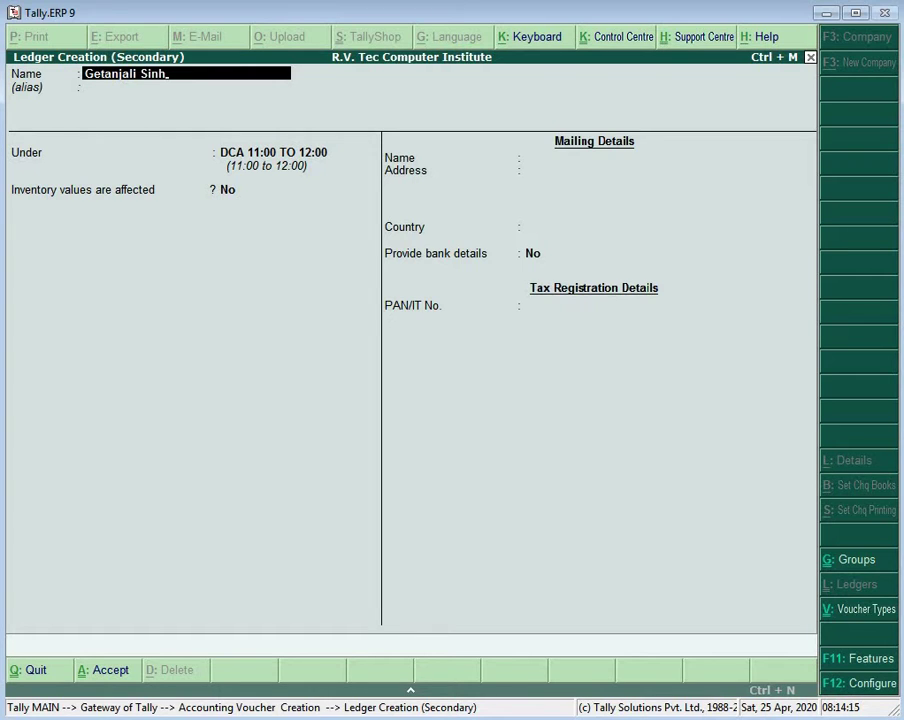
key("Return")
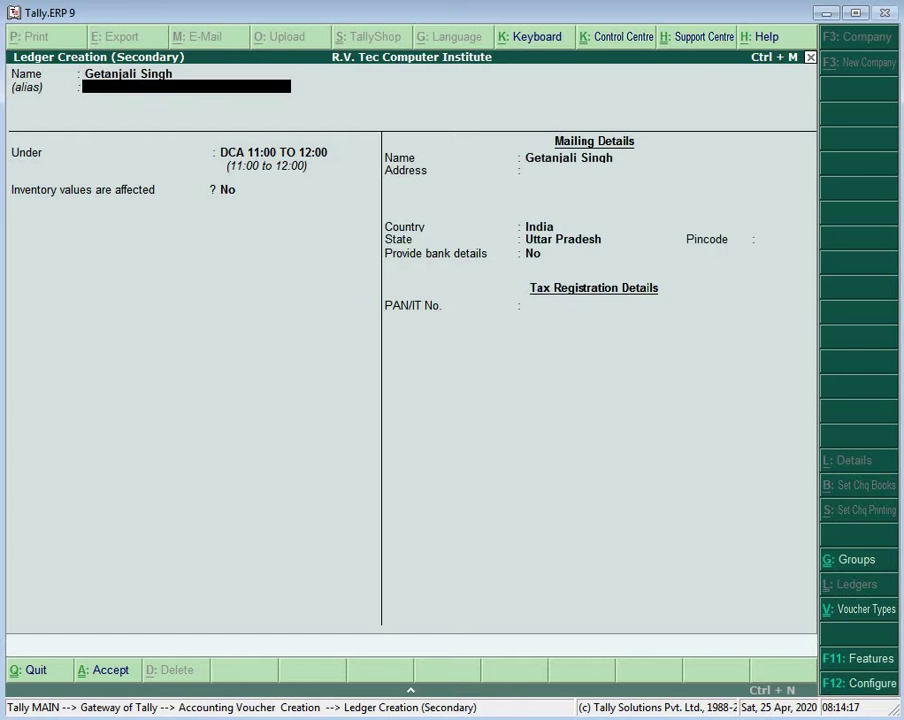
key("Return")
key("Return")
key("Return")
key("Return")
key("Return")
key("Return")
key("Return")
key("Return")
key("Return")
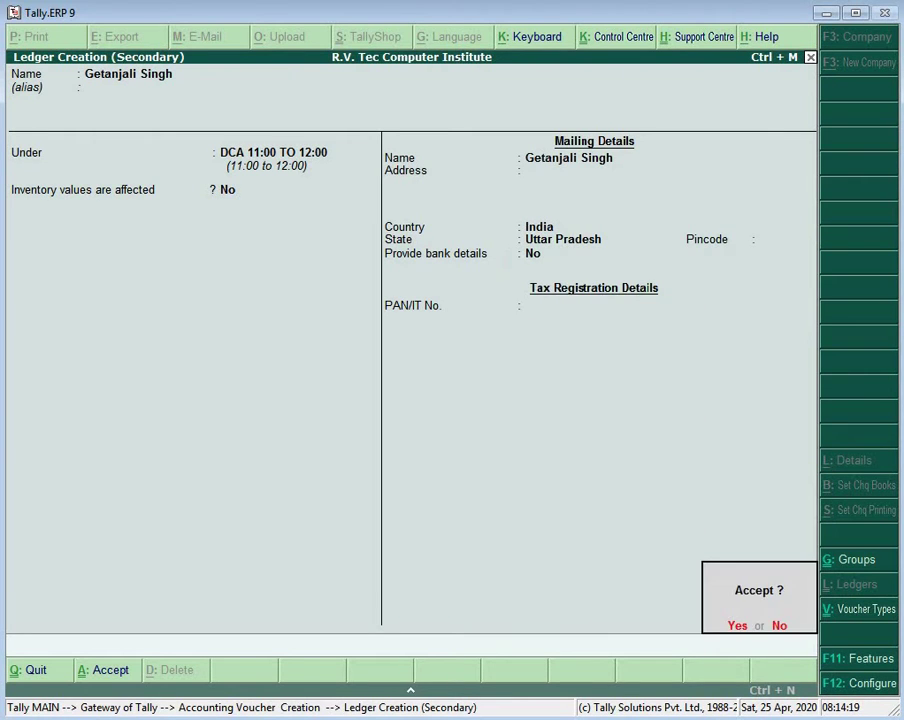
key("Return")
Step: Debit the student 2,500 and credit DCA FEE 2,500 in Journal 174
key("Return")
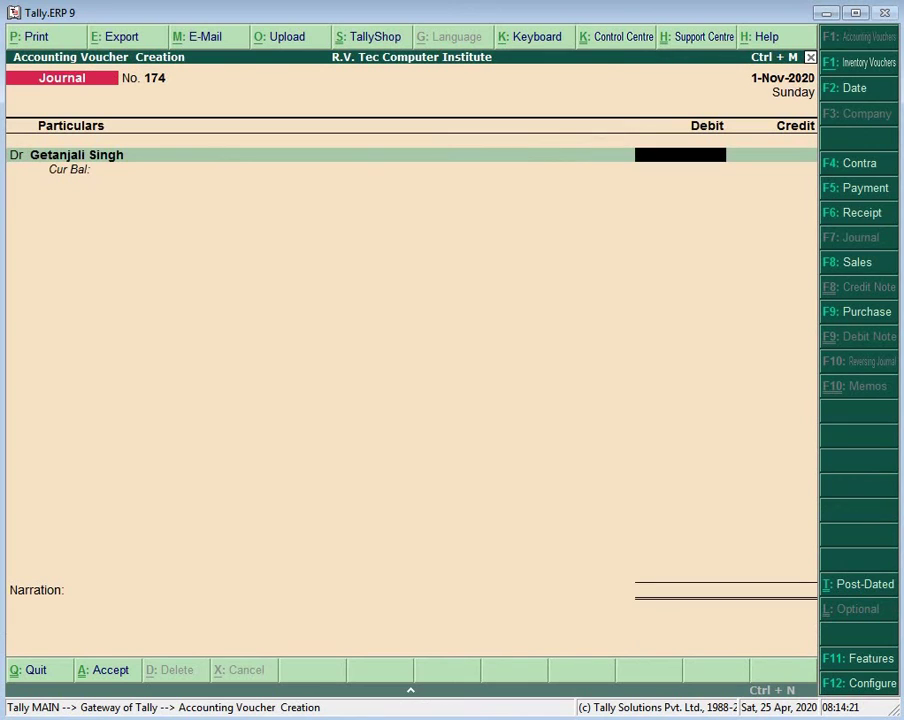
type("2500")
key("Return")
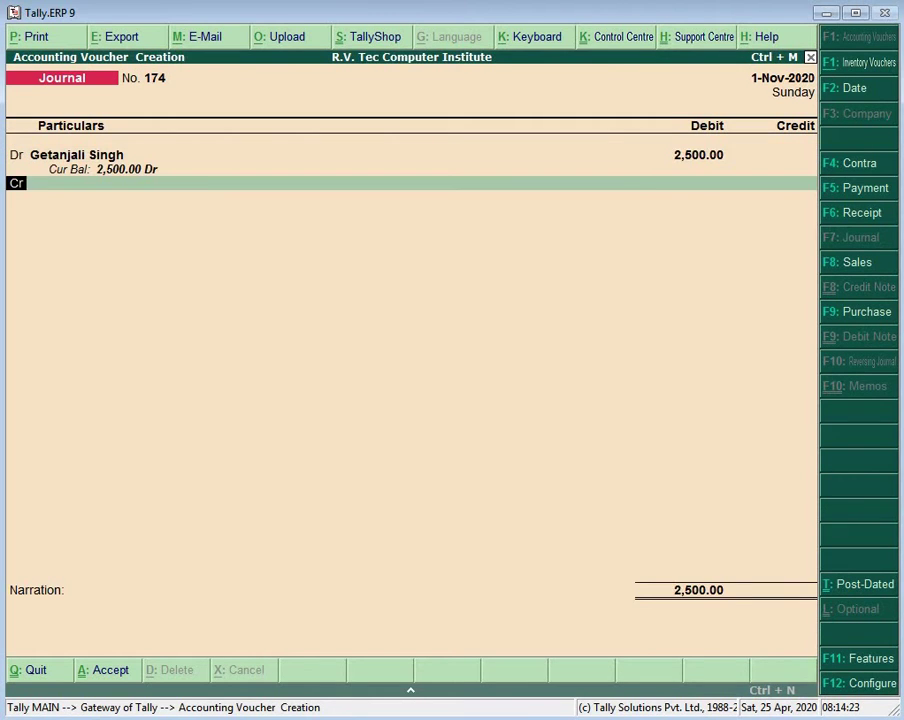
key("Return")
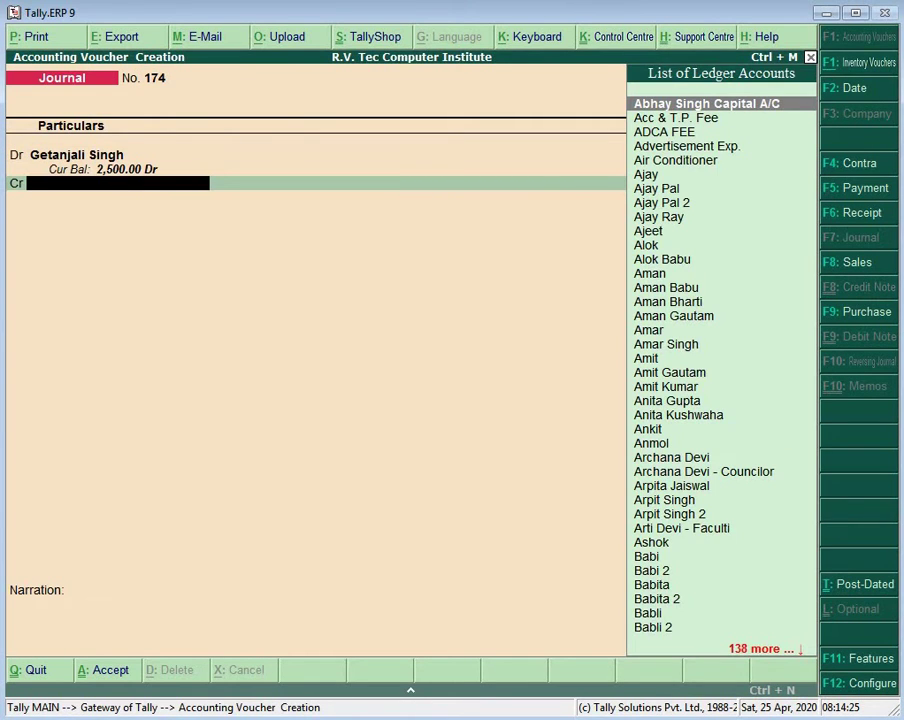
type("C")
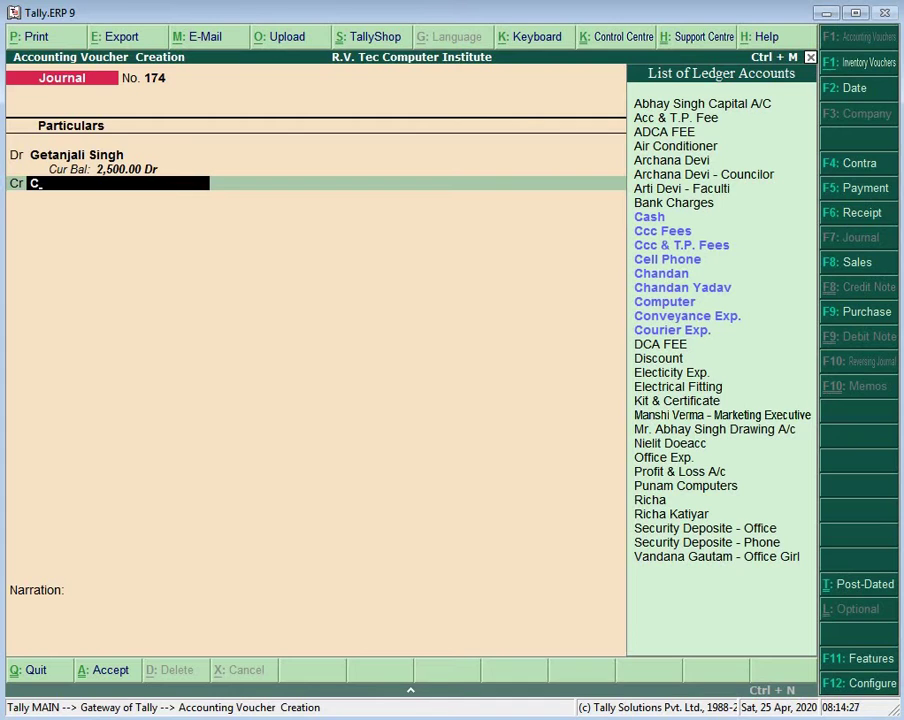
key("Down")
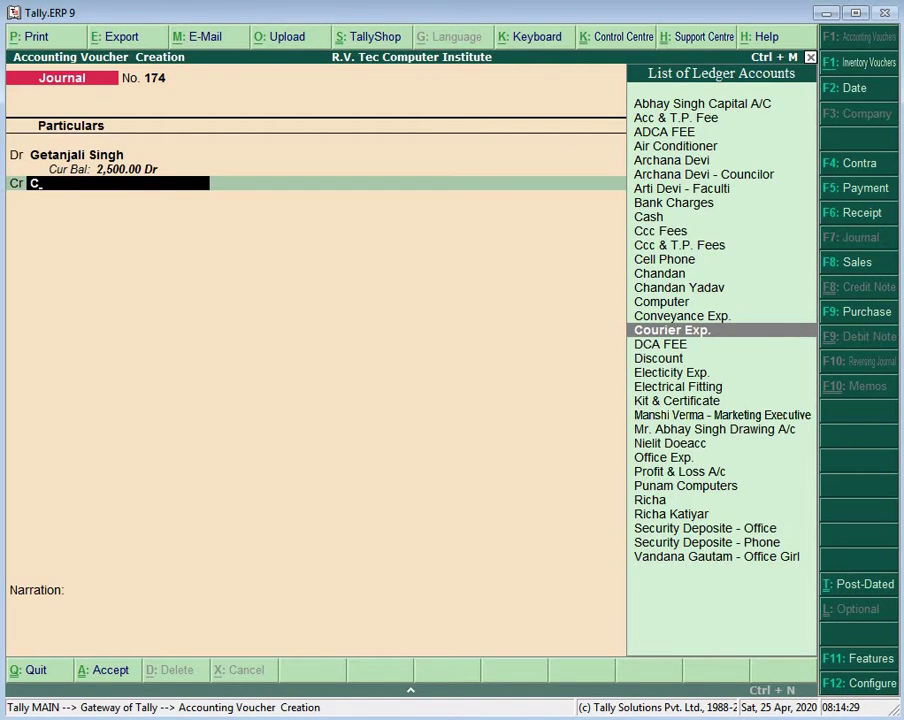
key("BackSpace")
type("Dc")
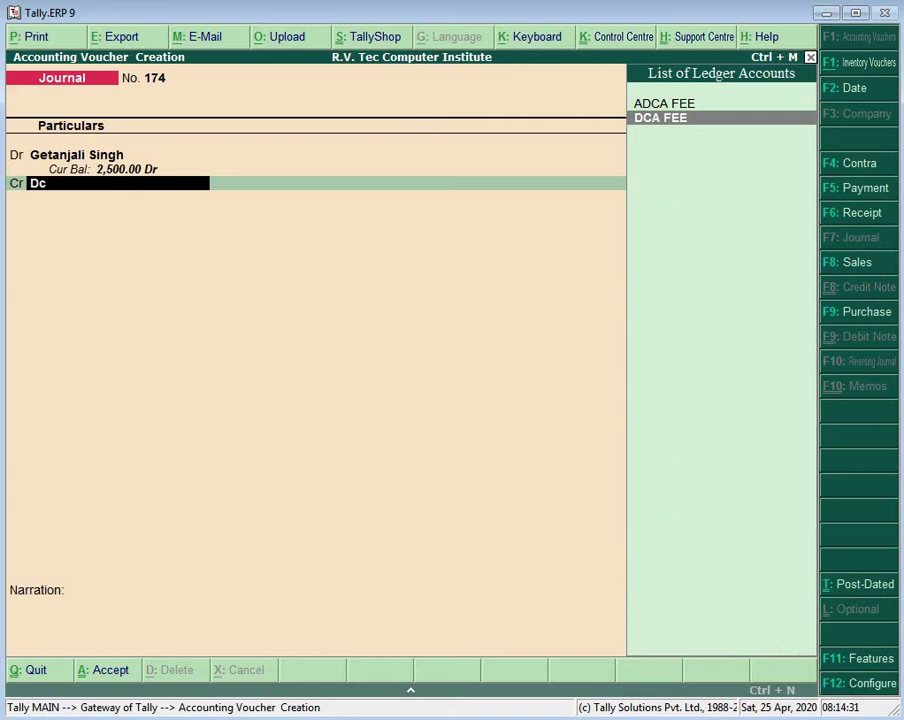
key("Return")
key("Return")
key("Return")
key("Return")
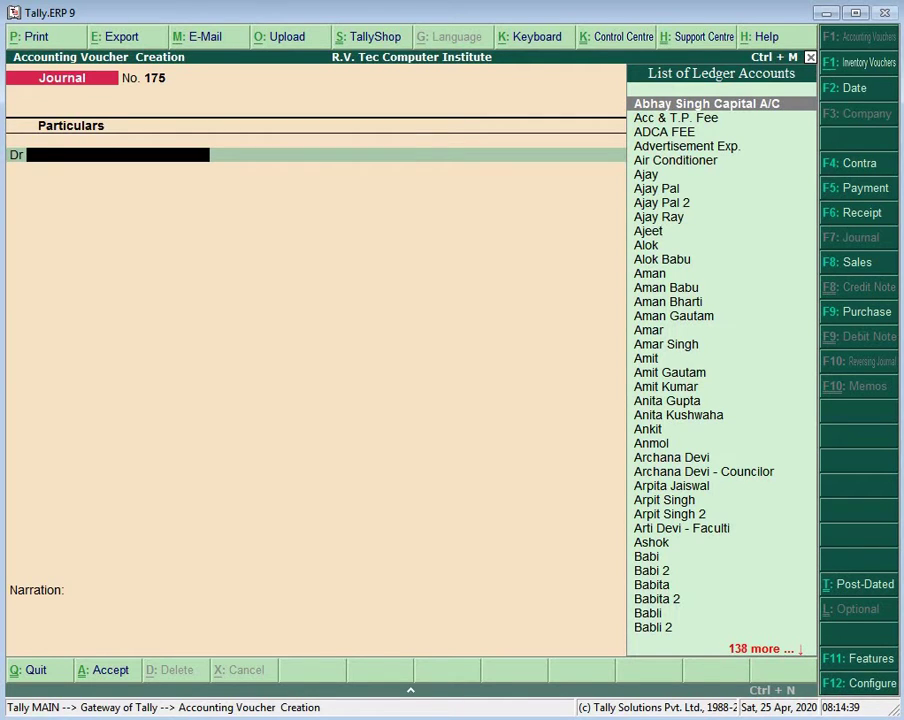
Step: Create the next student's ledger and enter Journal 175: debit 2,500, credit DCA FEE 2,500
key("alt+c")
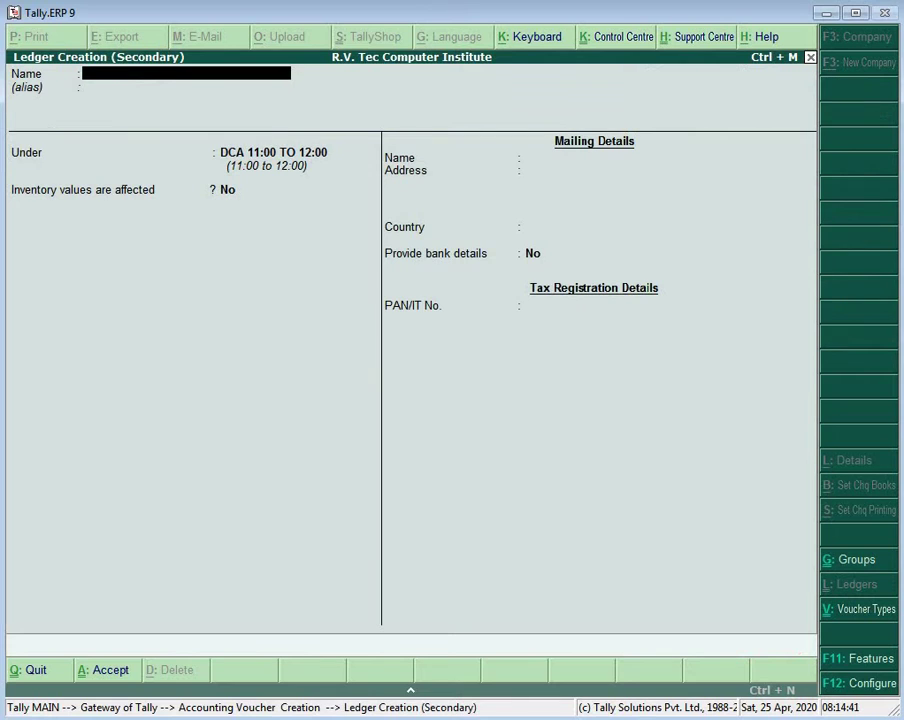
type("Garima")
key("Return")
key("Return")
key("Return")
key("Return")
key("Return")
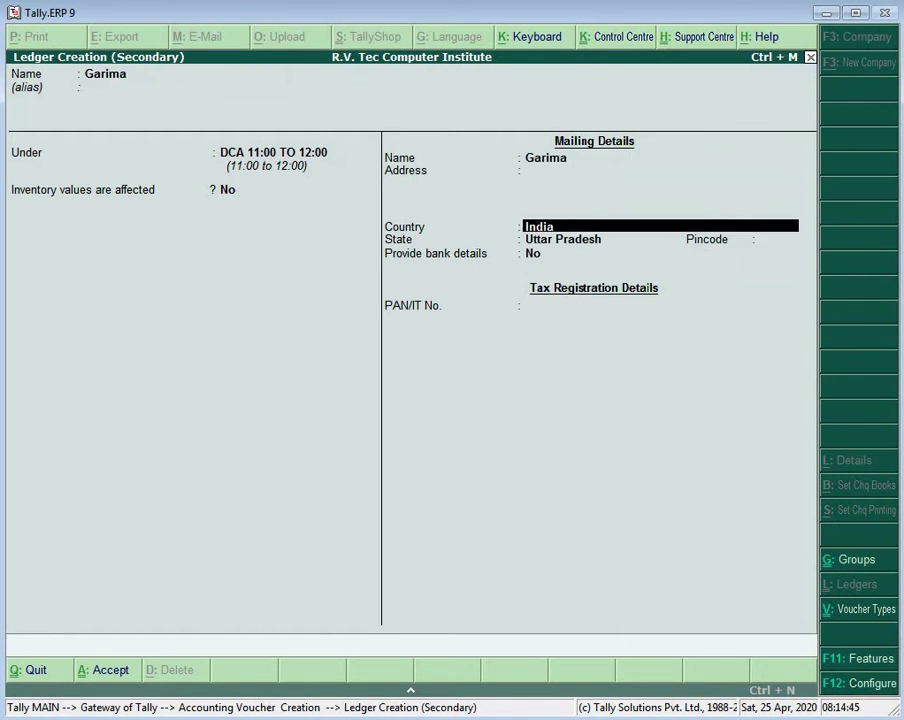
key("Return")
key("Return")
key("Return")
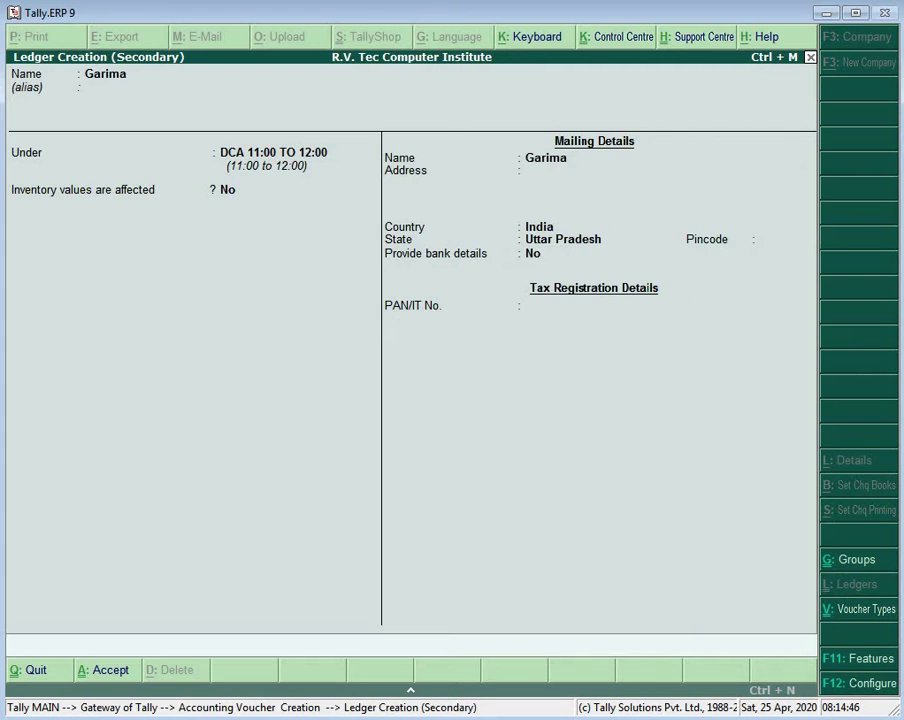
type("2500")
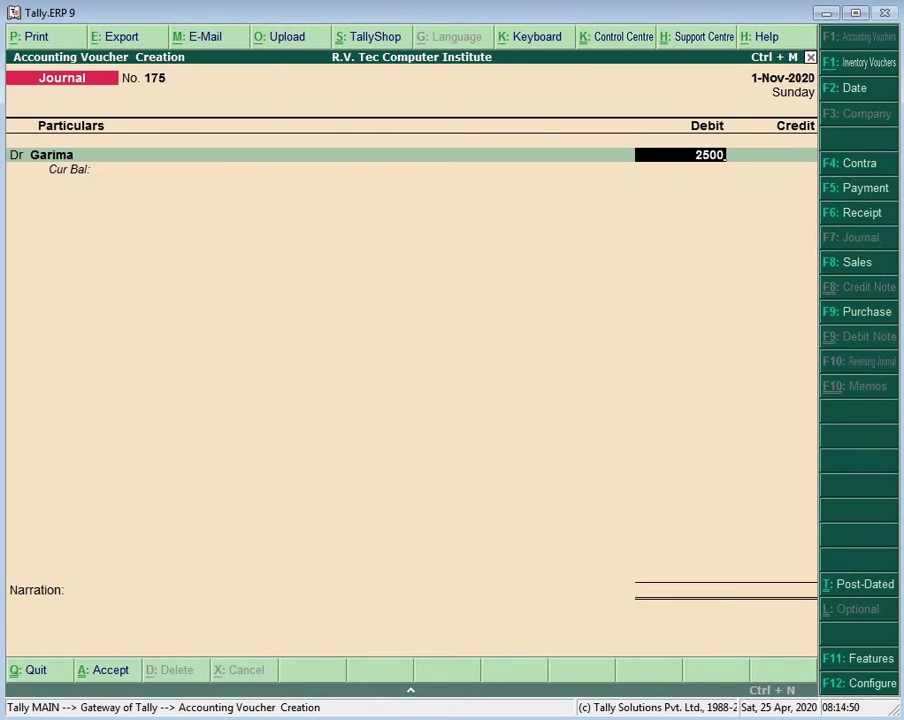
key("Return")
key("Return")
key("Return")
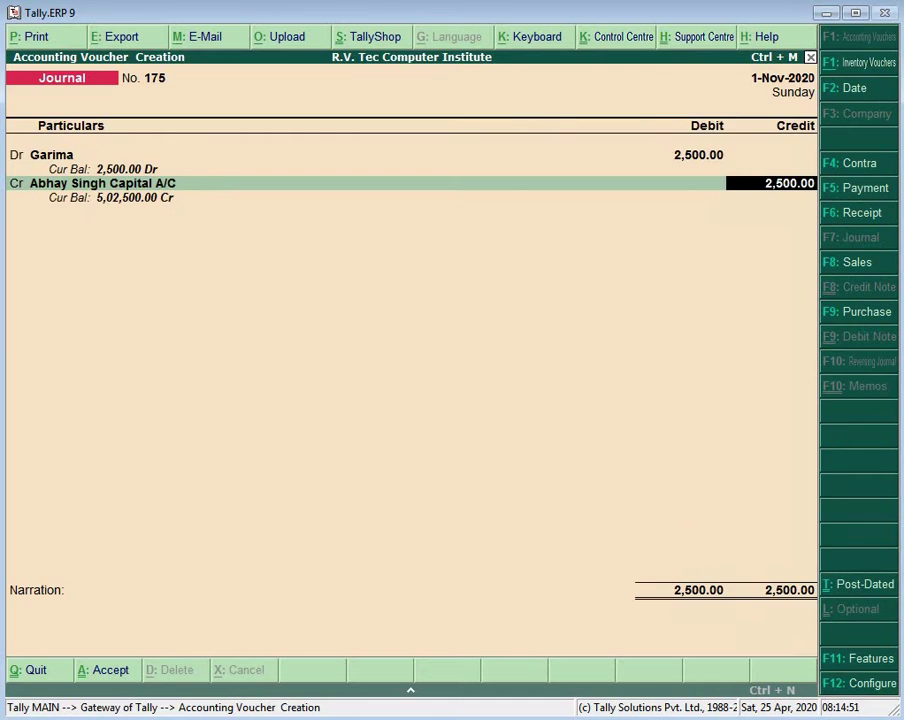
key("BackSpace")
type("Dc")
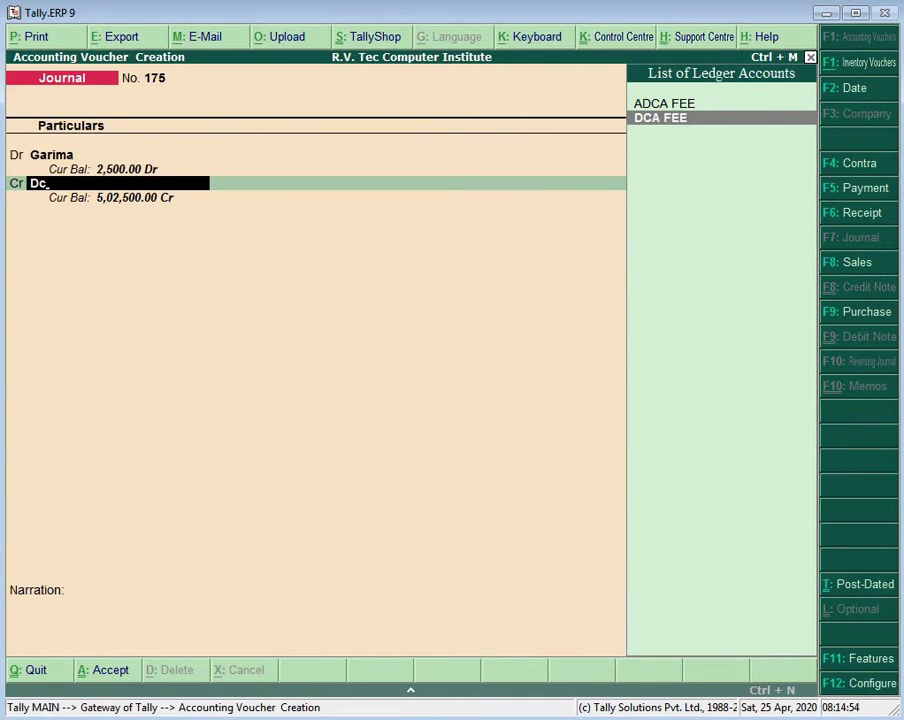
key("Return")
key("Return")
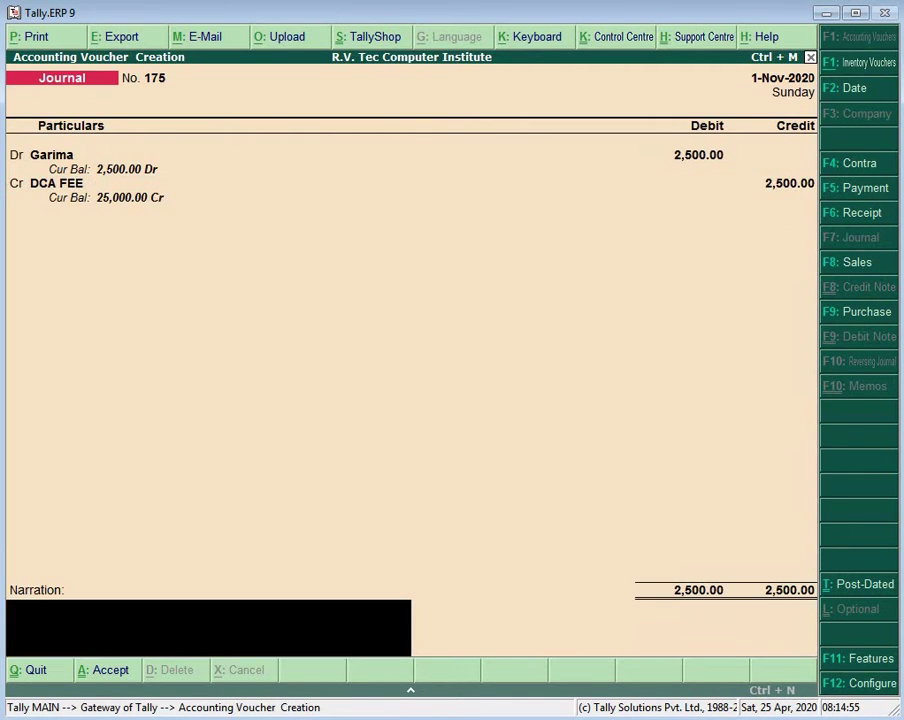
key("Return")
key("Return")
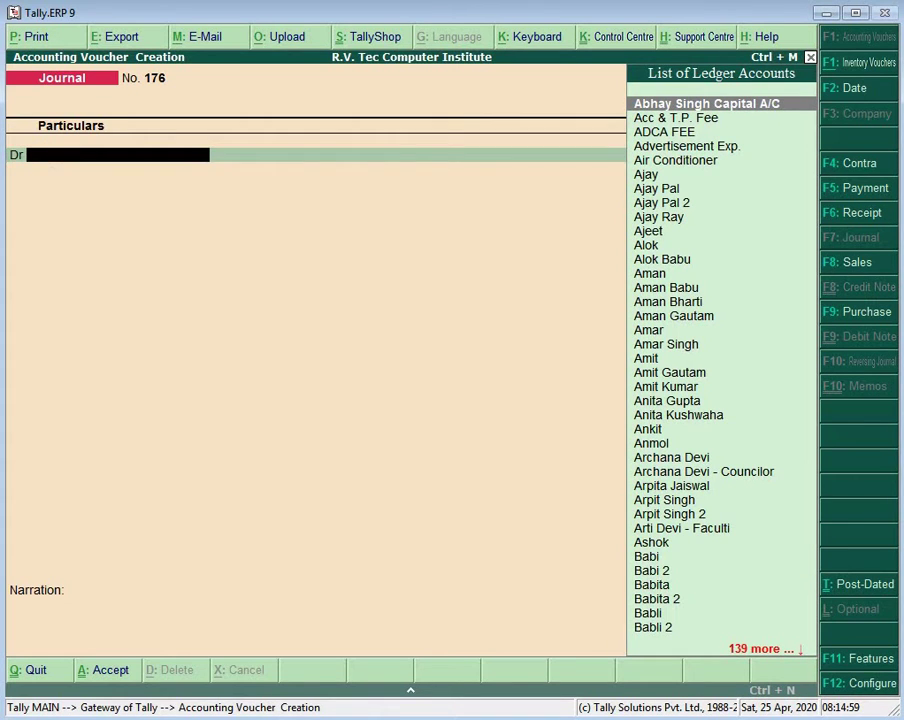
Step: Create a new student ledger in the DCA 11:00 TO 12:00 group
key("alt+c")
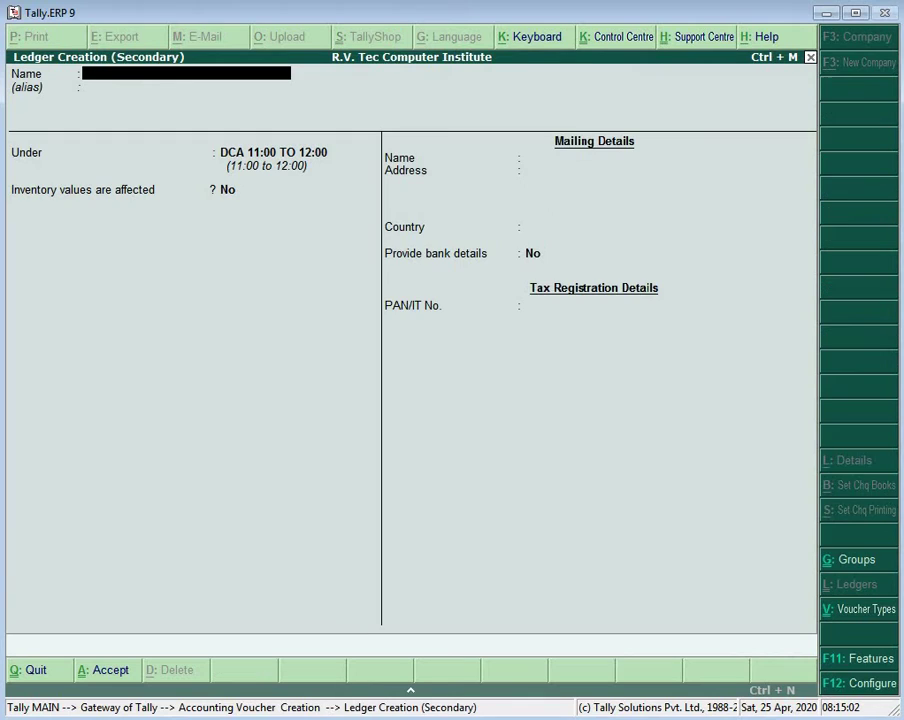
type("Suraj")
key("Return")
key("Return")
key("Return")
key("Return")
key("Return")
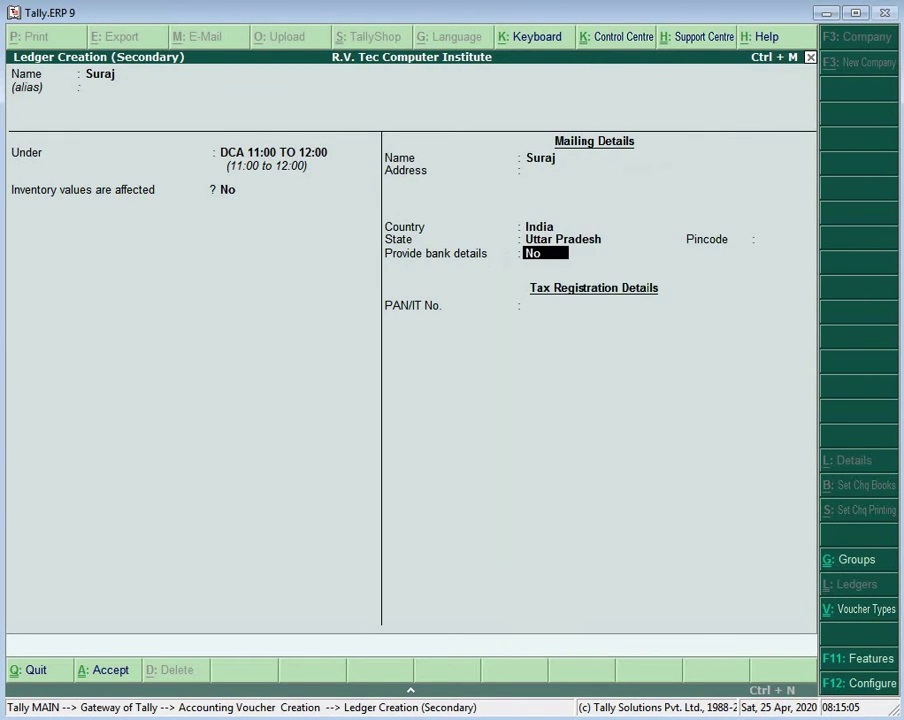
key("Return")
Step: Post journal 176 debiting the new student 2,500 and crediting DCA FEE 2,500
key("Return")
key("Return")
key("Return")
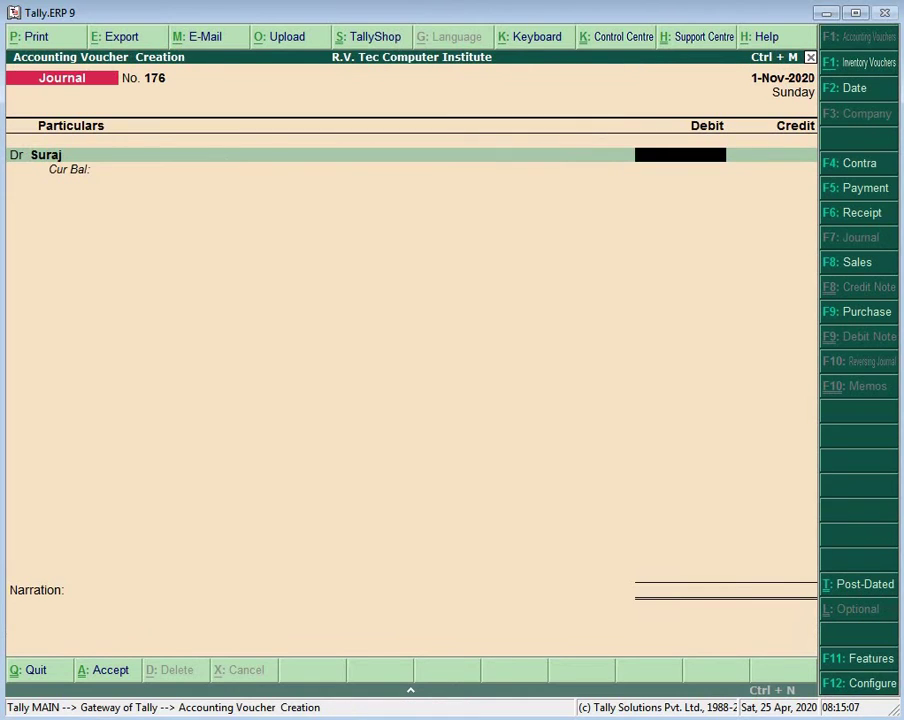
type("2500")
key("Return")
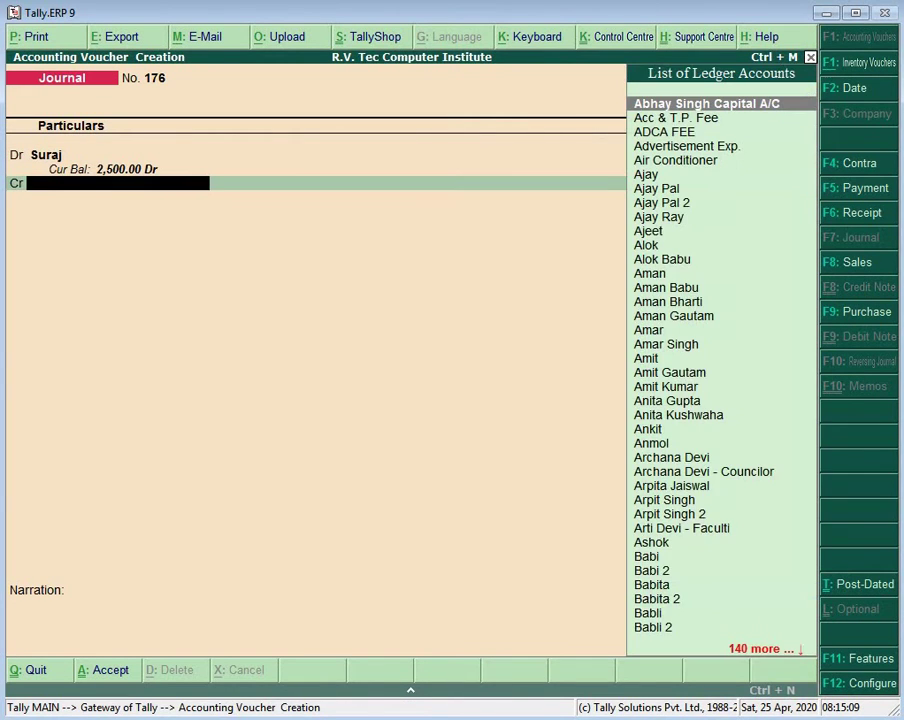
type("Dc")
key("Return")
key("Return")
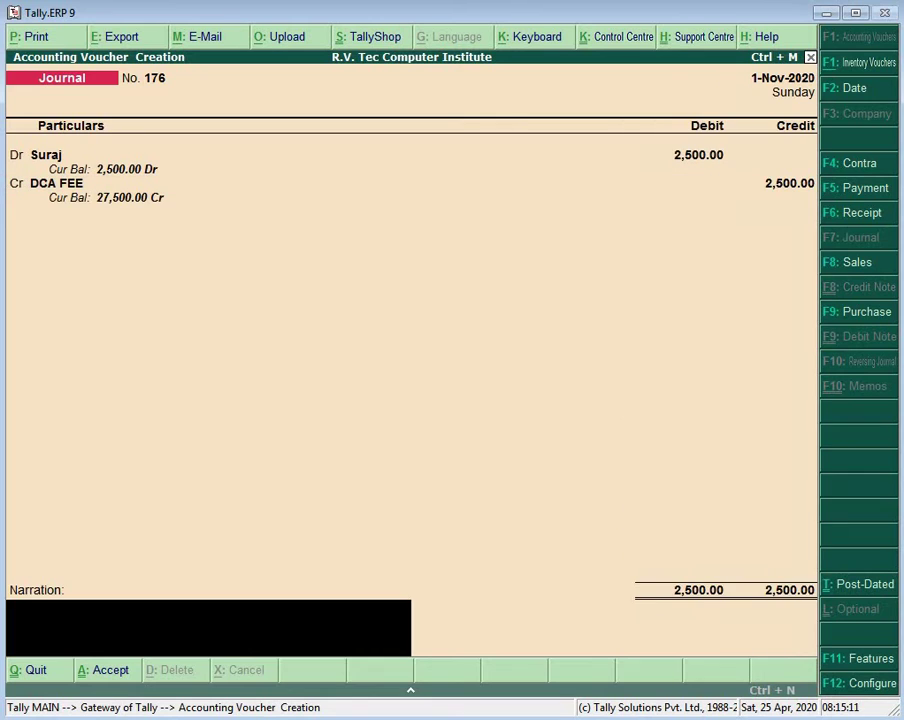
key("Return")
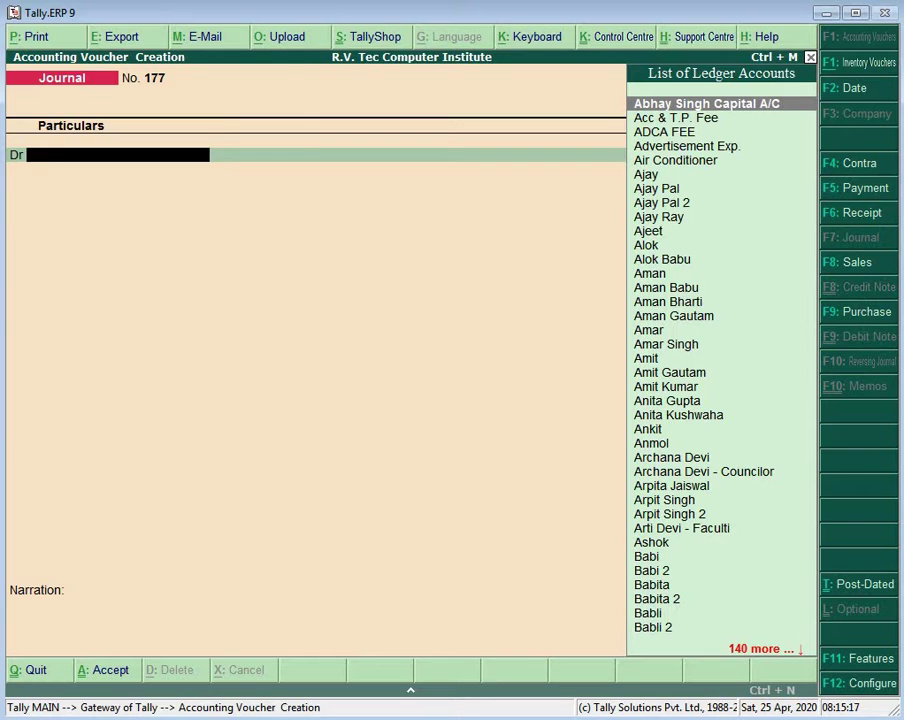
Step: Create another student ledger, keeping the DCA 11:00 TO 12:00 group
key("alt+c")
type("Bhanu")
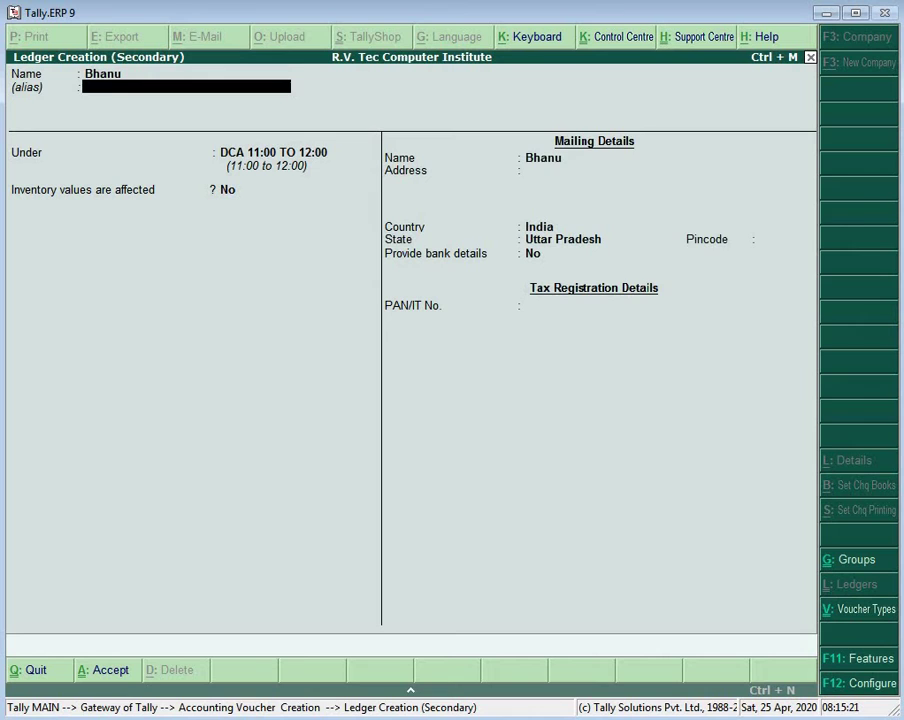
key("Return")
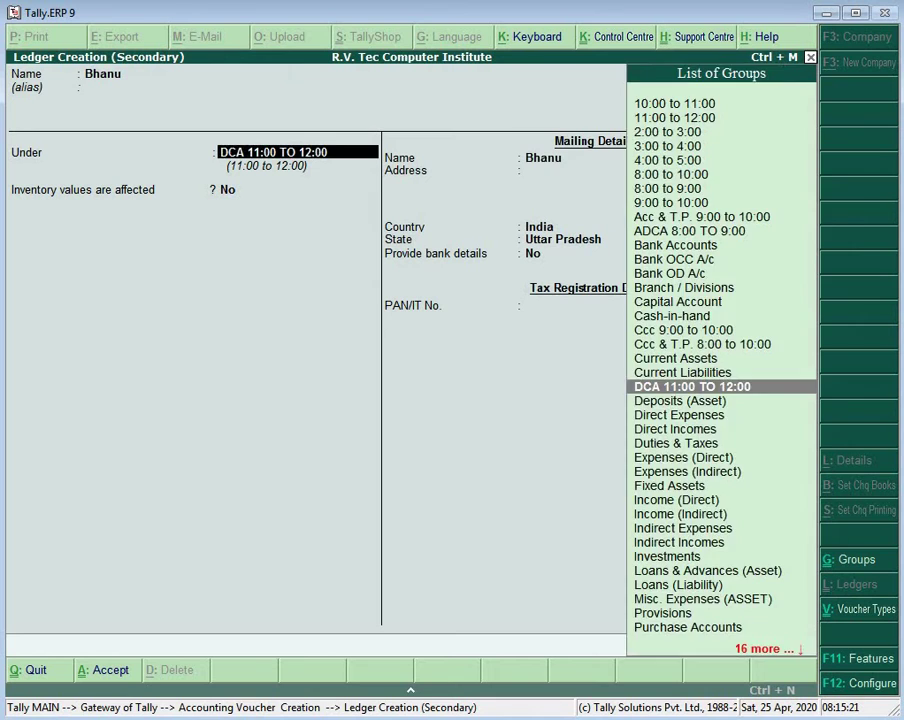
key("Return")
key("Return")
key("Return")
key("Return")
key("Return")
key("Return")
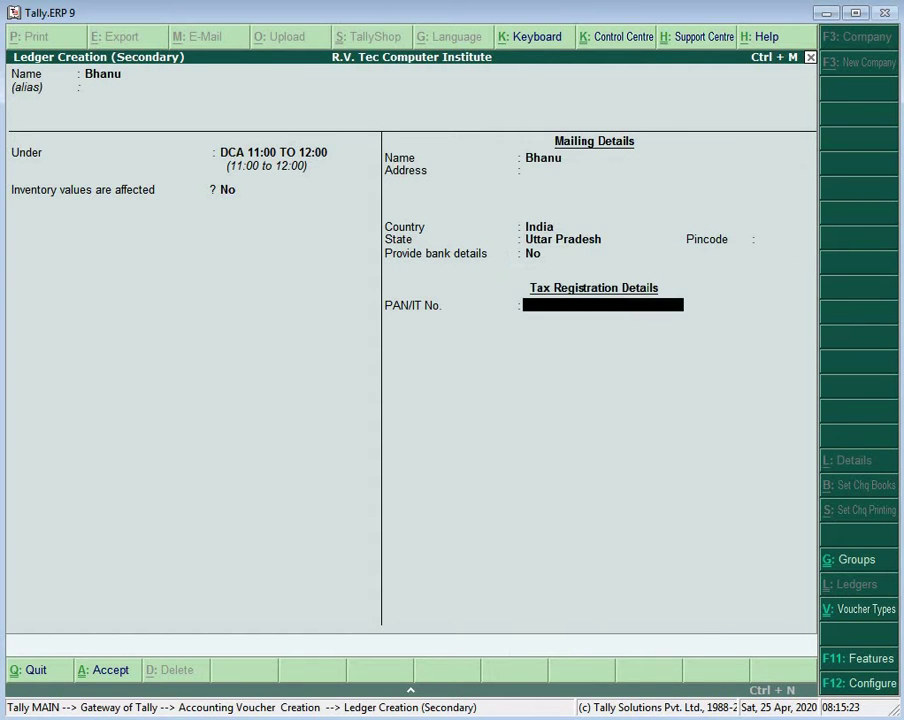
key("Return")
Step: Post journal 177 debiting that student 2,500 (corrected from 25000) against DCA FEE
key("Return")
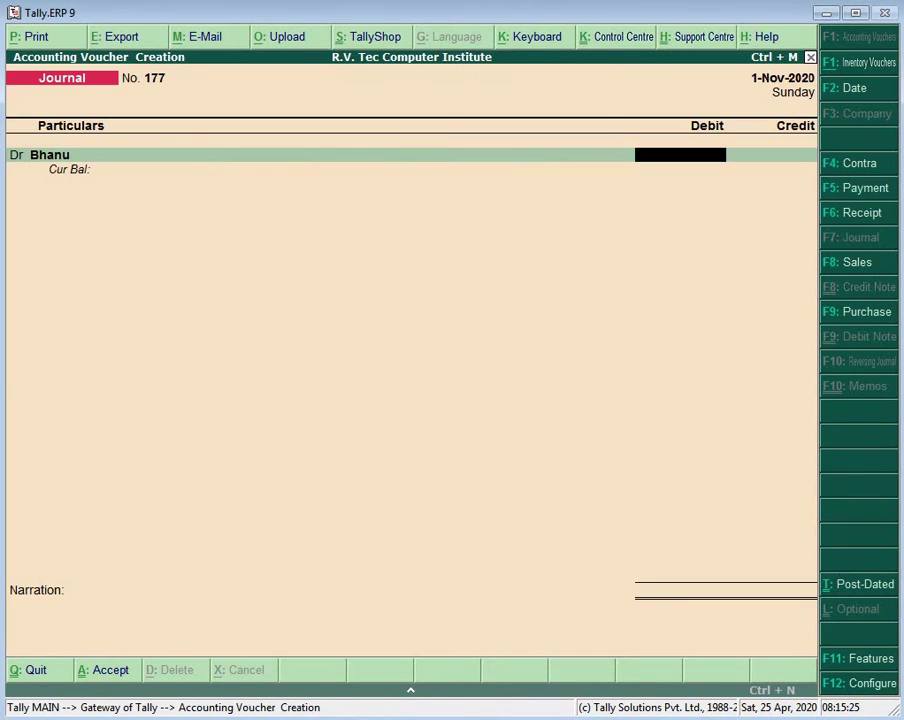
type("25000")
key("BackSpace")
key("Return")
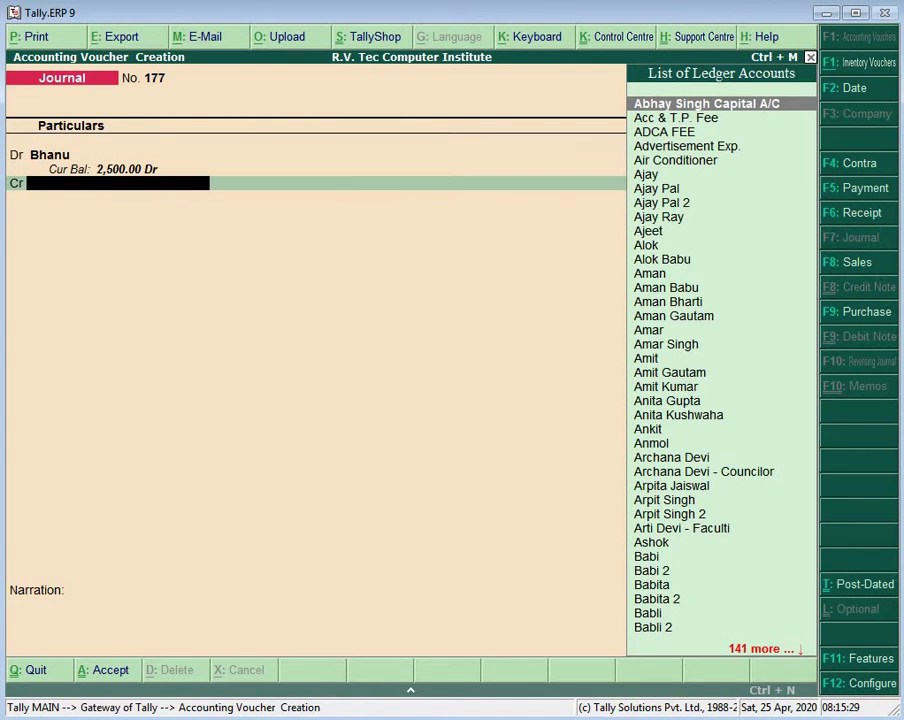
type("Dc")
key("Return")
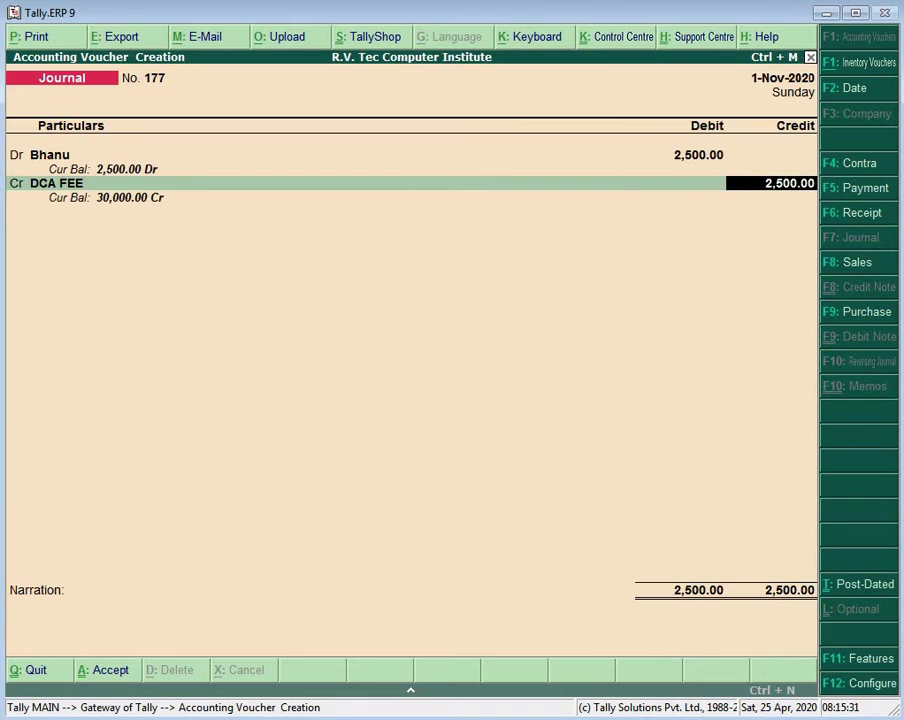
key("Return")
key("Return")
key("Return")
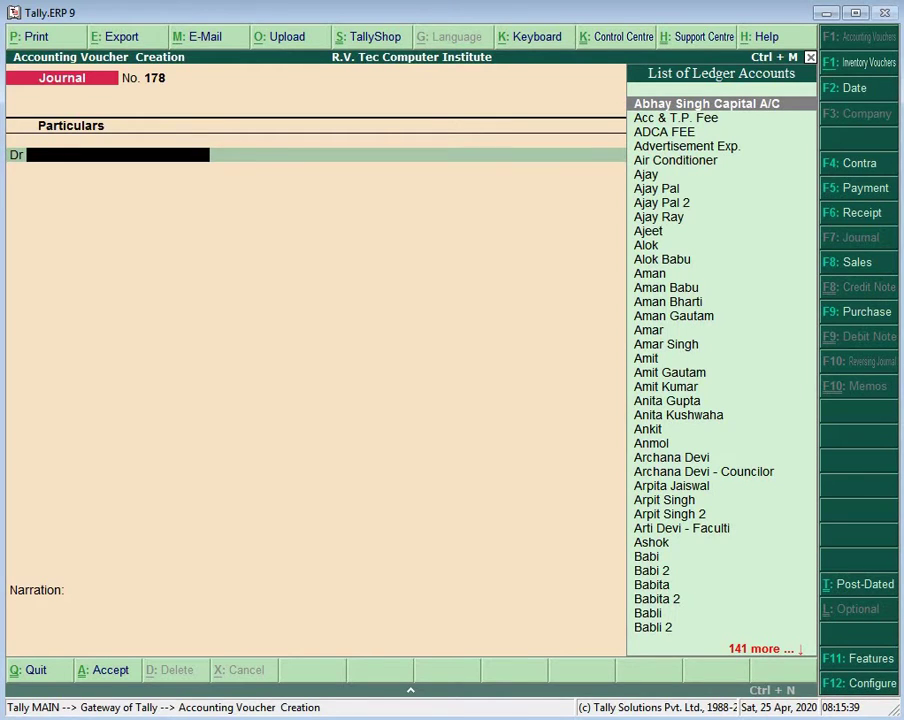
Step: Create one more student ledger under the DCA 11:00 TO 12:00 group
key("alt+c")
type("Aka")
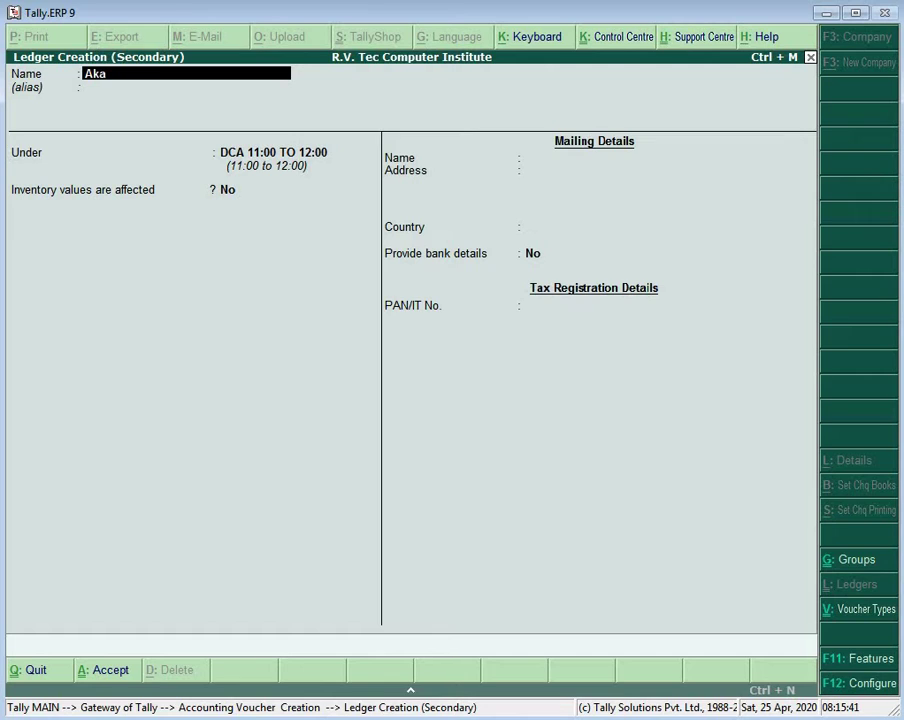
type("ncha")
key("Return")
key("Return")
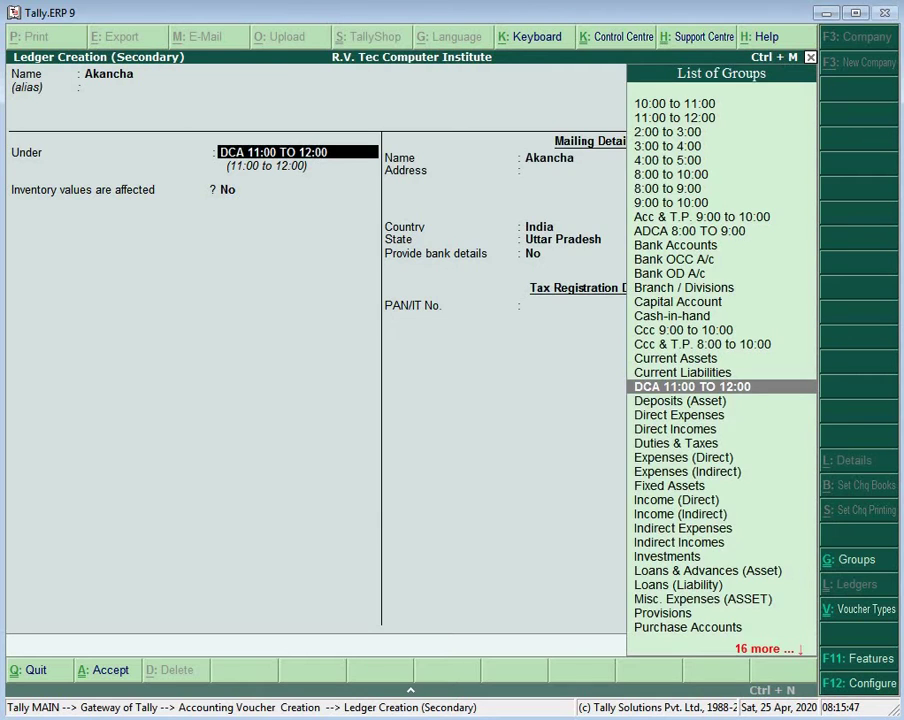
key("Return")
key("Return")
key("Return")
key("Return")
key("Return")
key("Return")
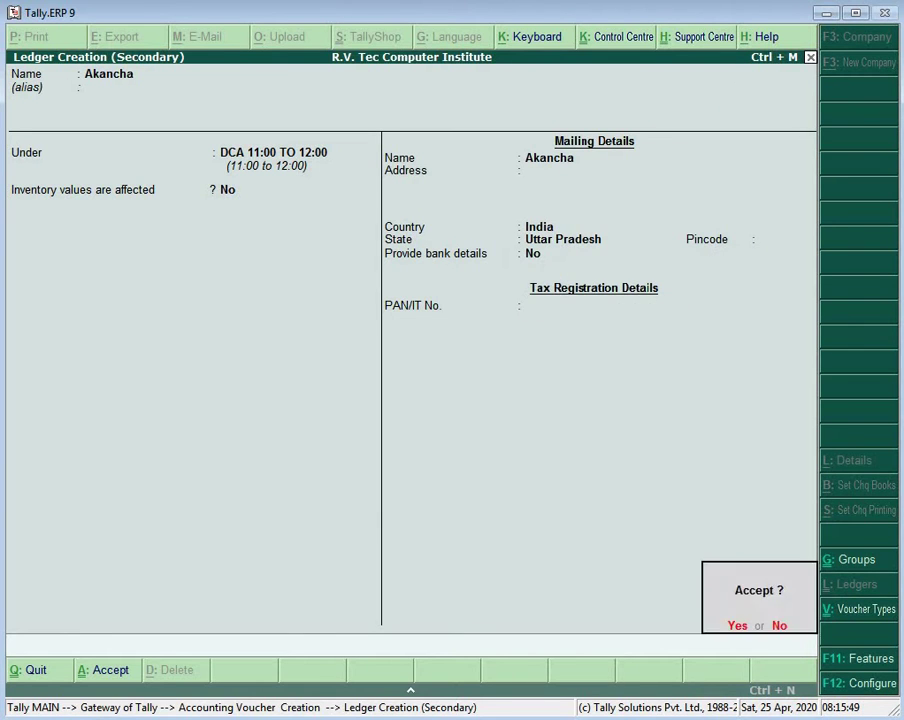
key("Return")
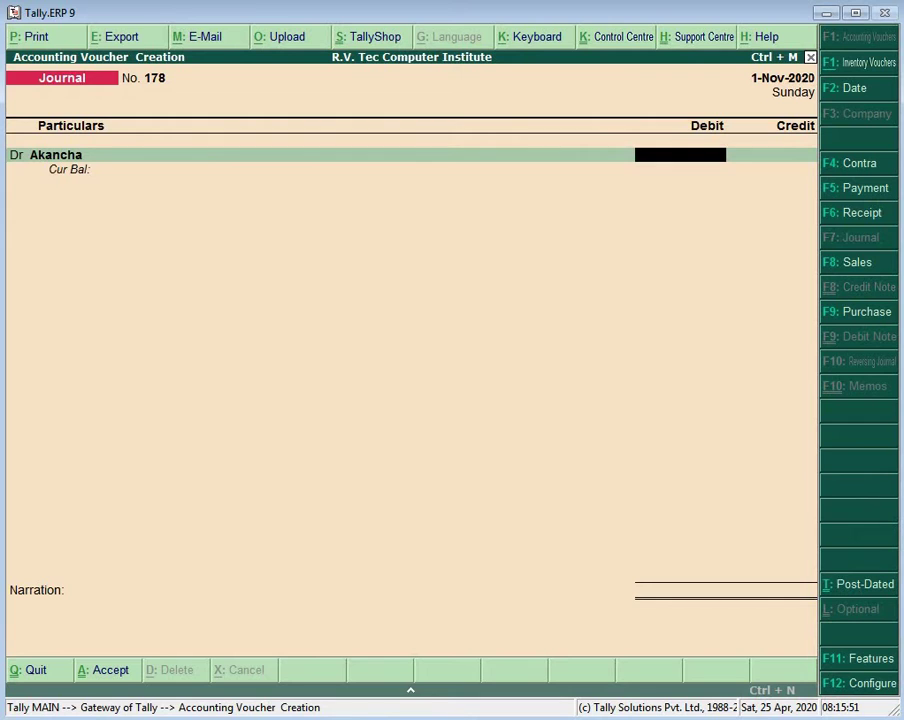
Step: Save journal 178 debiting that student 2,500 and crediting DCA FEE 2,500
type("2500")
key("Return")
type("Dc")
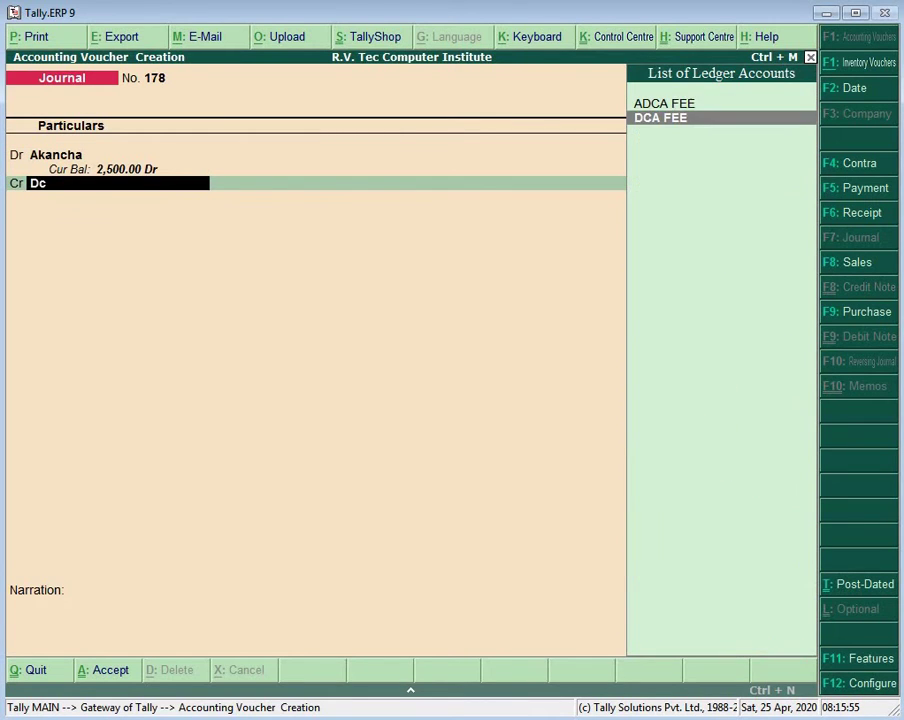
key("Return")
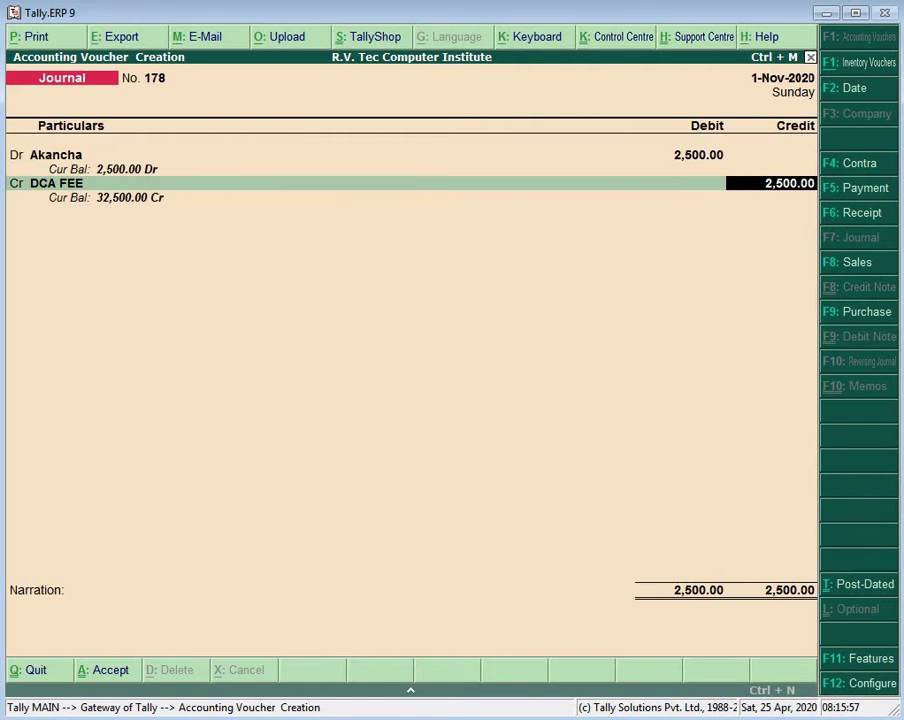
key("Return")
key("Return")
key("Return")
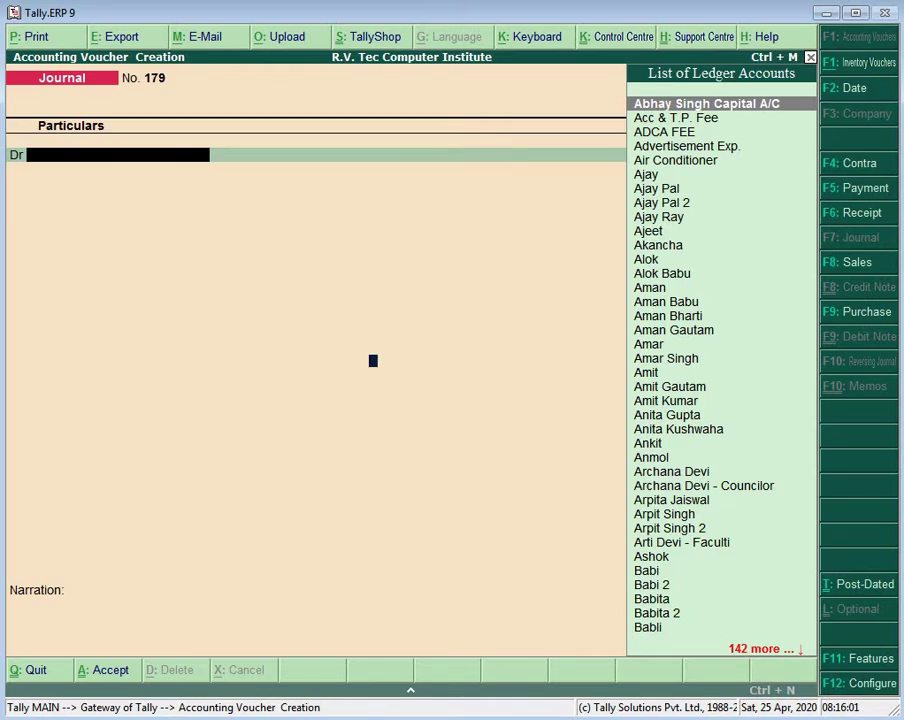
Step: From journal 179's voucher type list, start creating a new voucher type
key("F6")
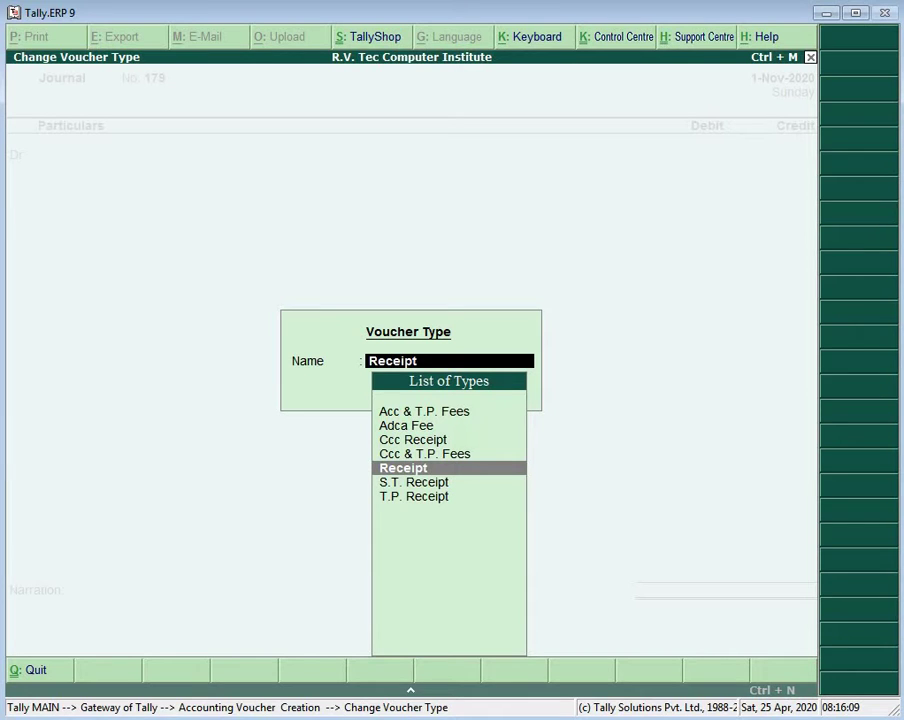
key("alt+c")
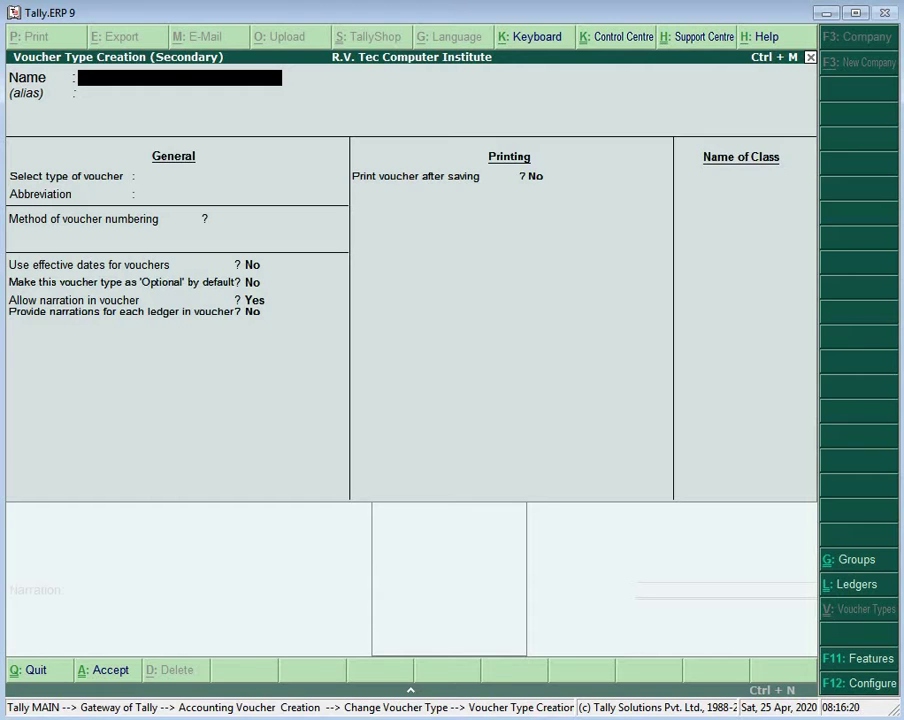
Step: Rename 'DCA Reclept' to DCA Receipt, base it on Receipt, and save the voucher type
type("DCA Reclept")
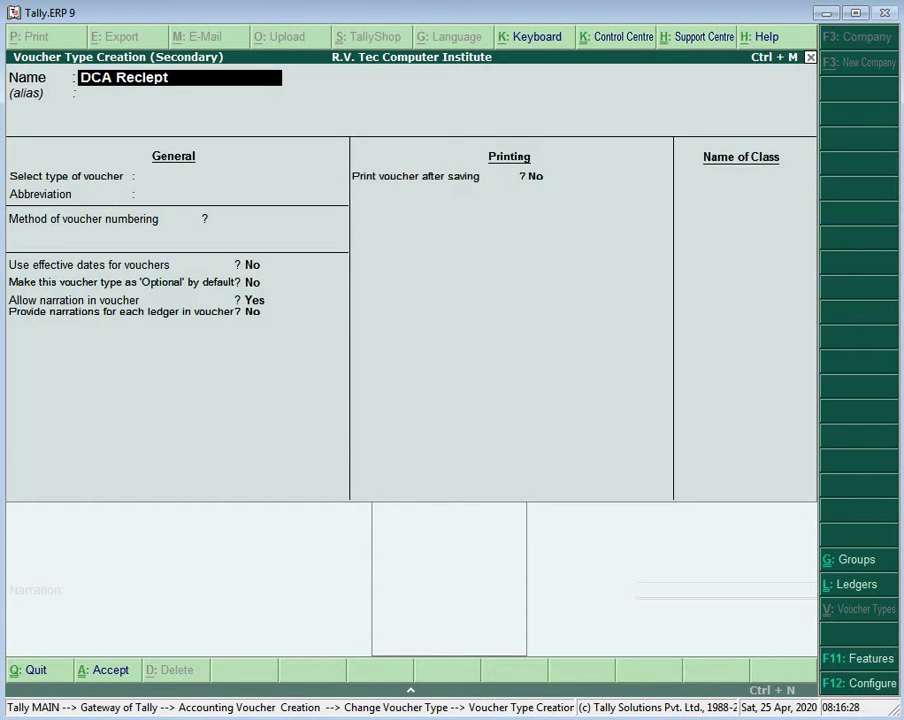
key("Return")
key("Return")
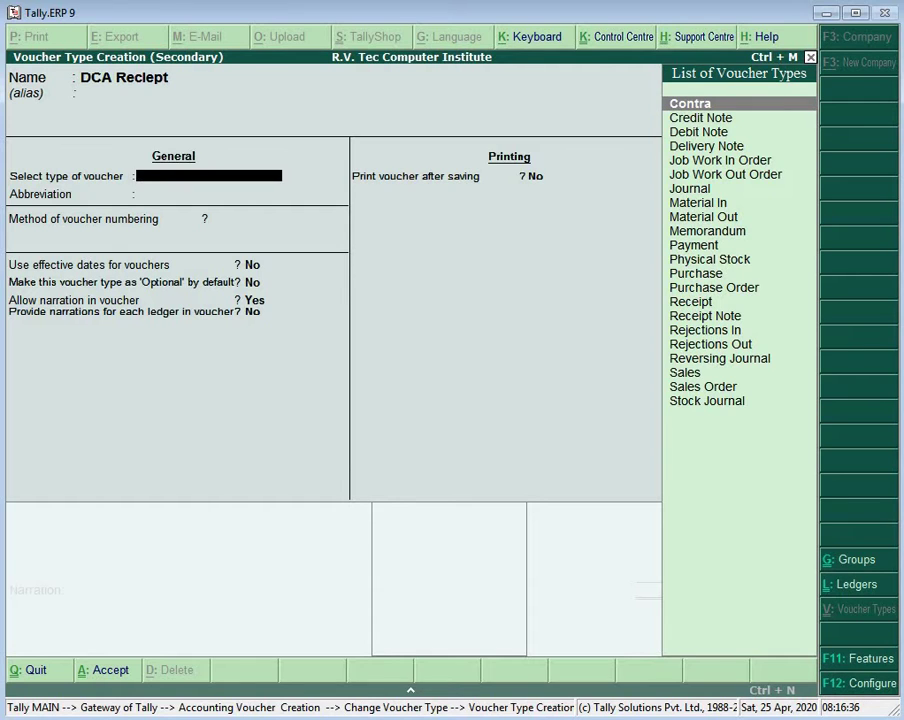
key("BackSpace")
key("BackSpace")
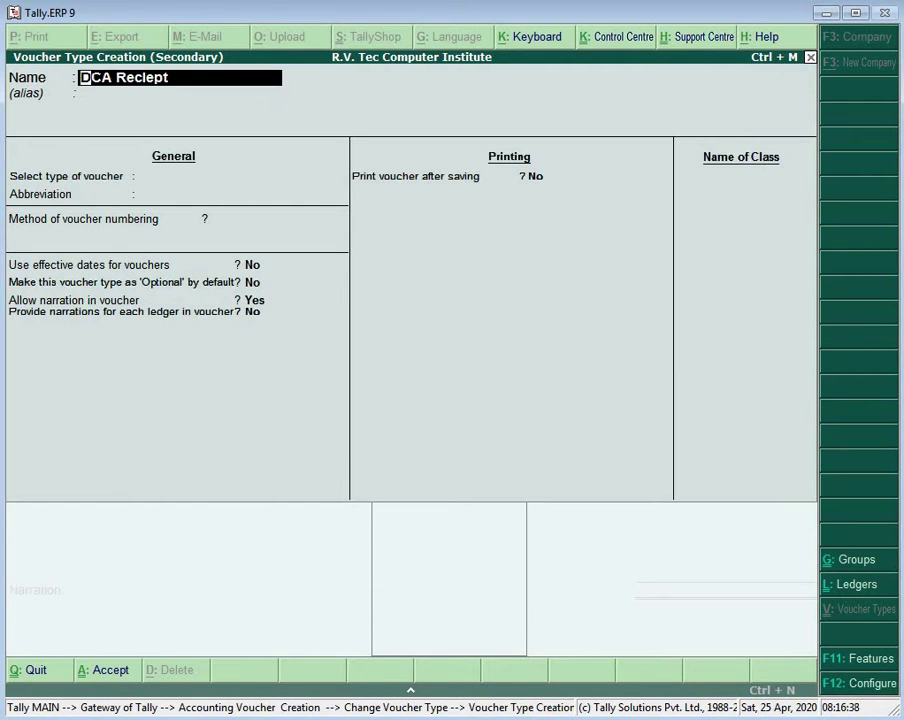
type("DCA")
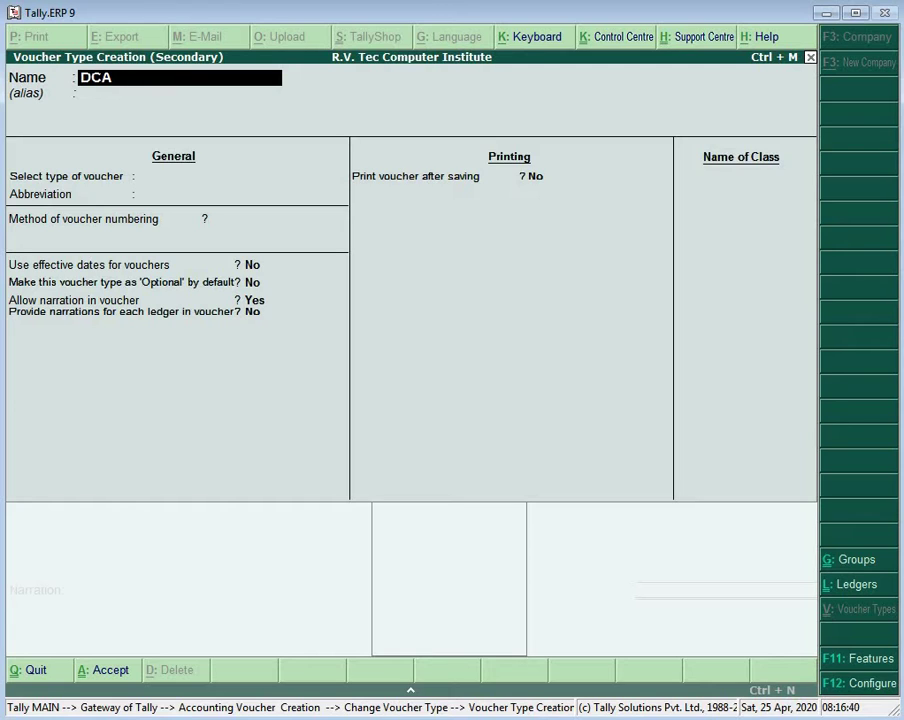
type(" Receipt")
key("Return")
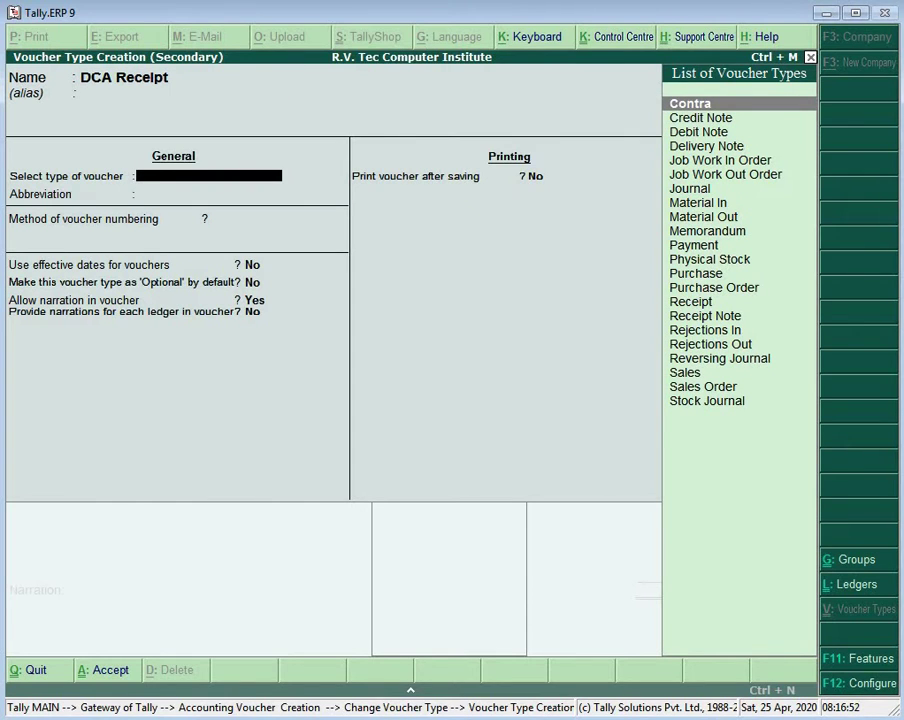
type("R")
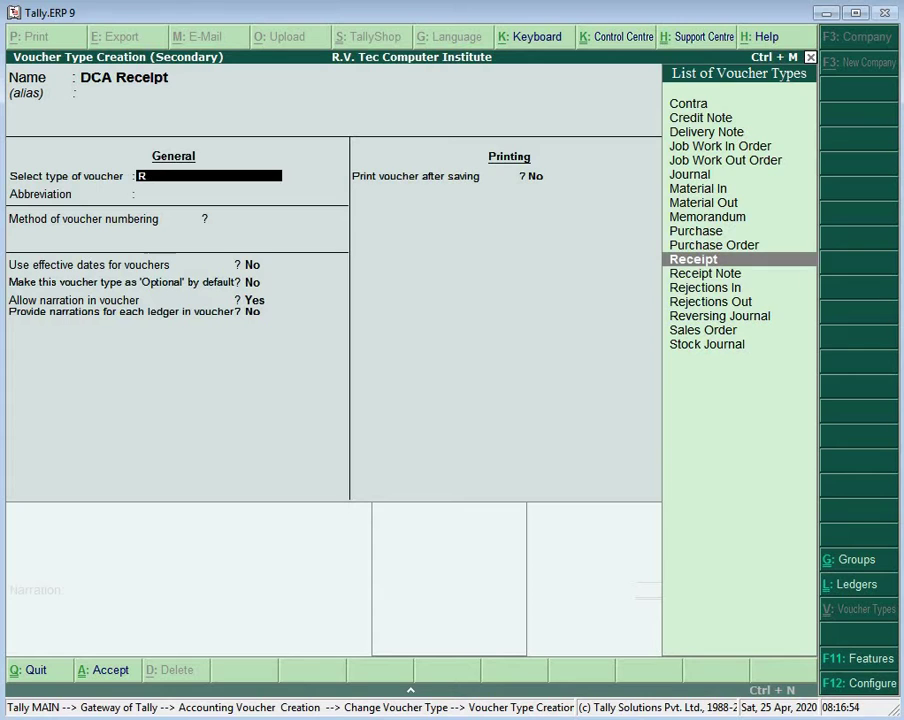
key("Return")
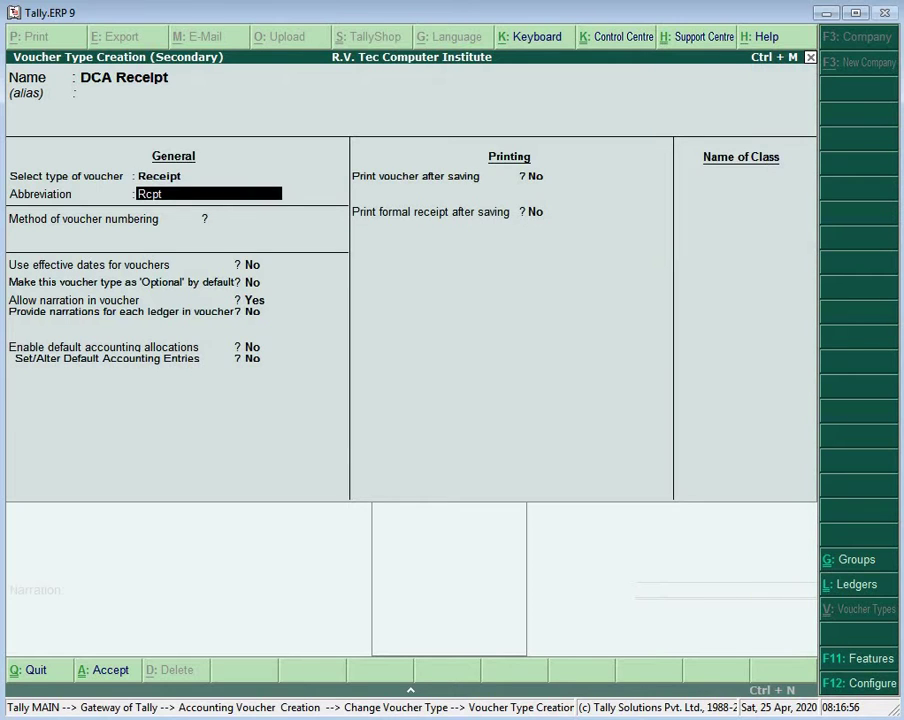
key("Return")
key("Return")
key("Return")
key("Return")
key("Return")
key("Return")
key("Return")
key("Return")
key("Return")
key("Return")
key("Return")
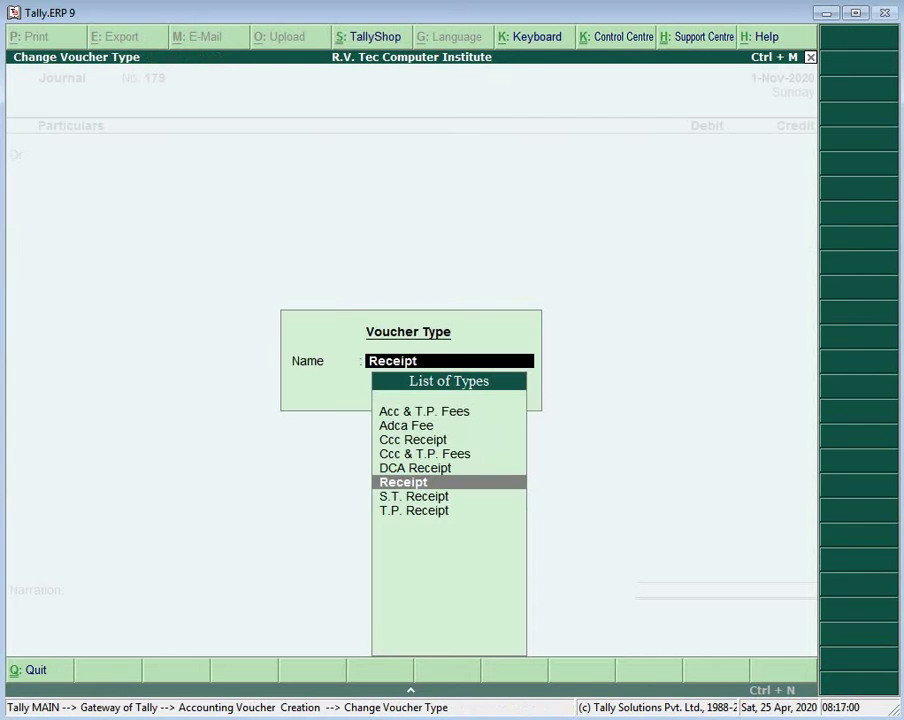
Step: Enter DCA Receipt No. 1 crediting a student ledger 2,500 and debiting Cash 2,500
key("Up")
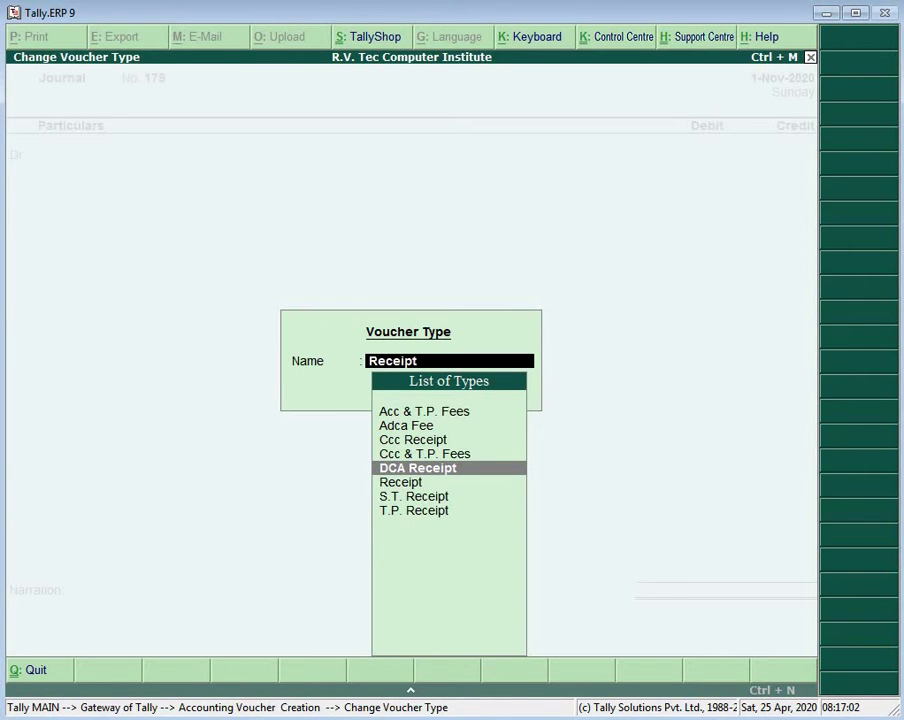
key("Return")
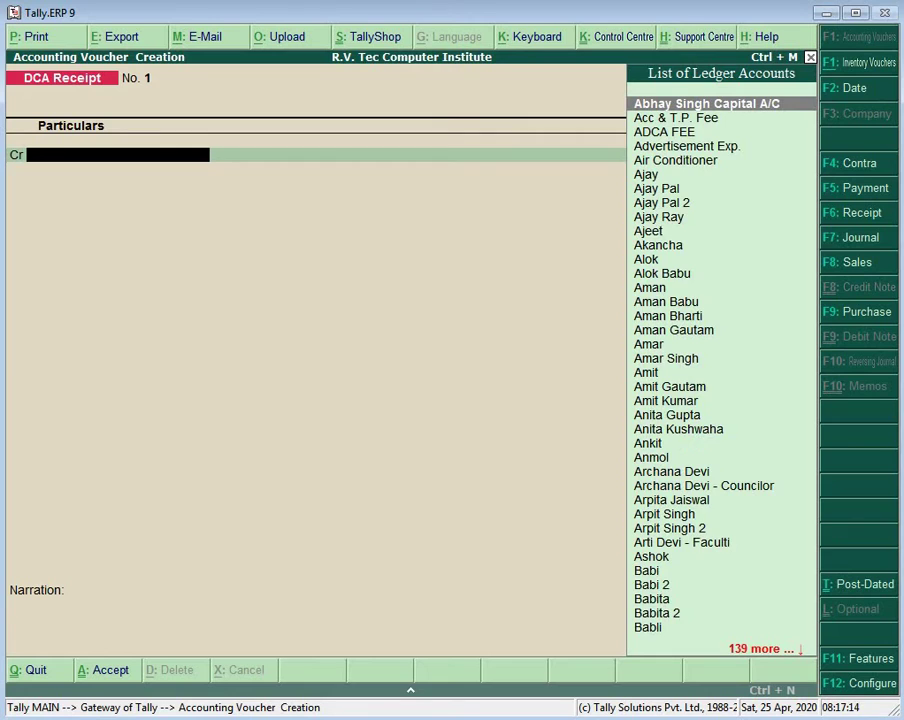
type("Ri")
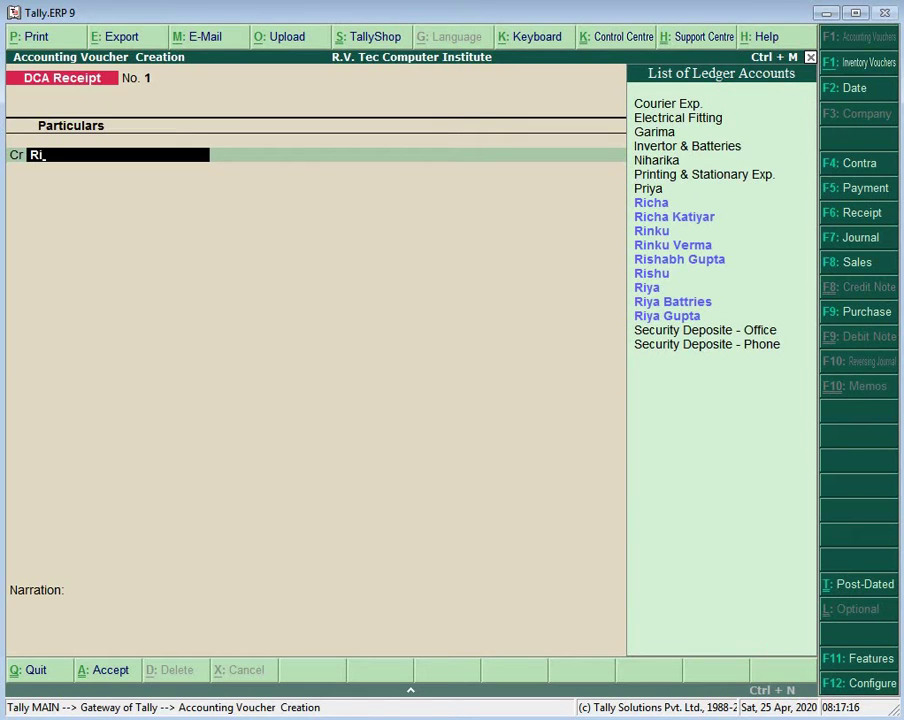
key("Down")
key("Down")
key("Down")
key("Down")
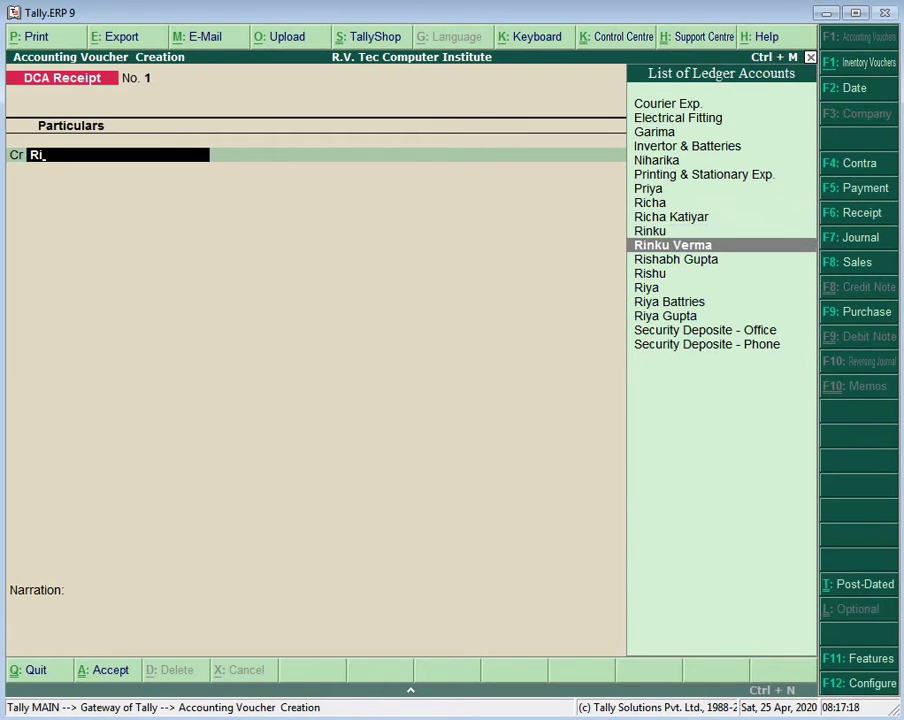
key("Up")
key("Return")
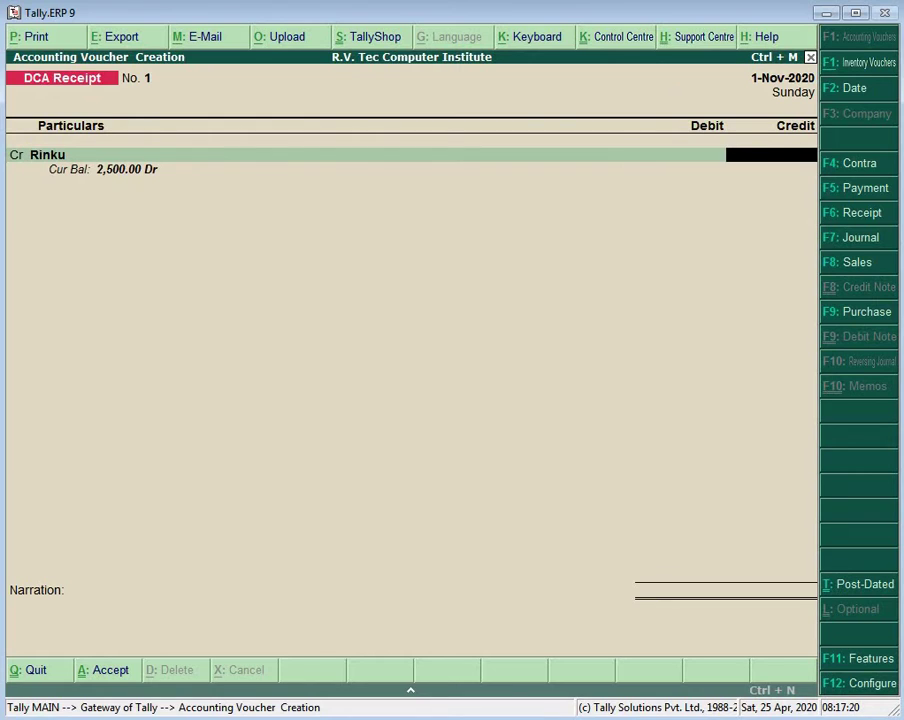
type("2500")
key("Return")
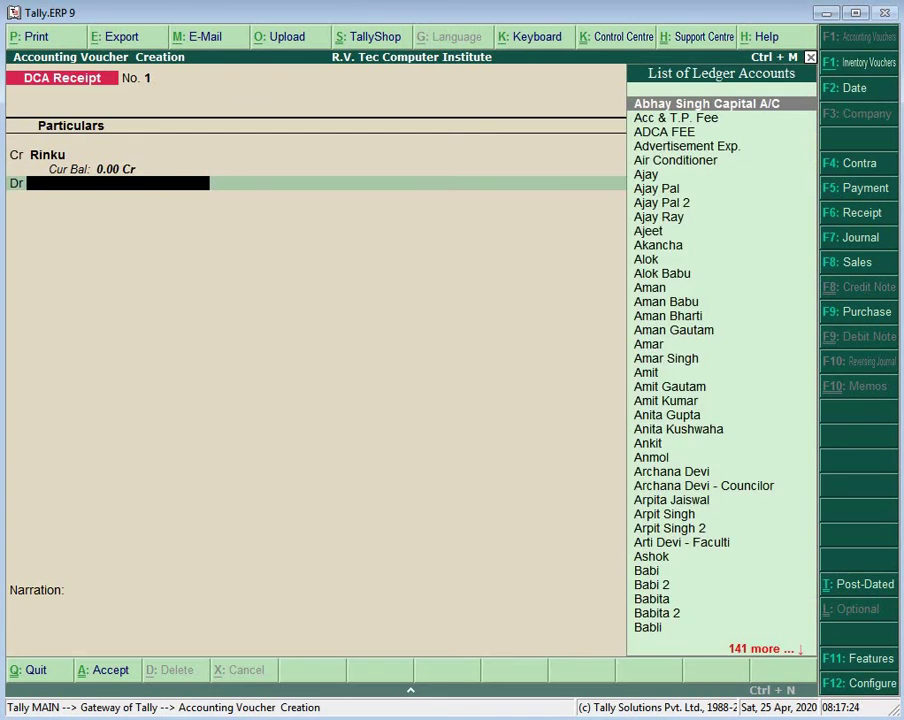
type("Ca")
key("Return")
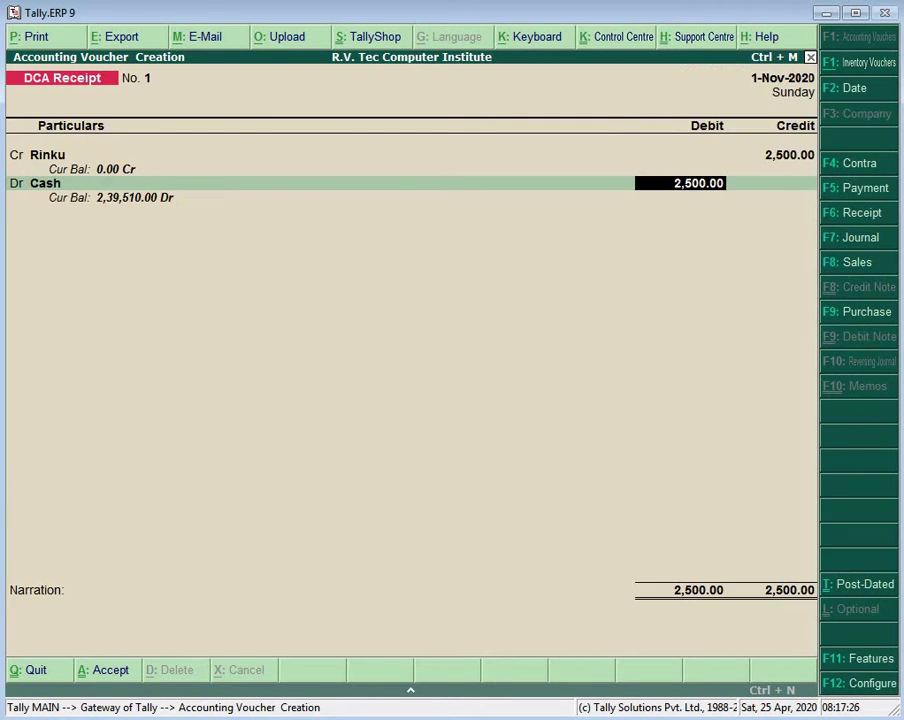
key("Return")
key("Return")
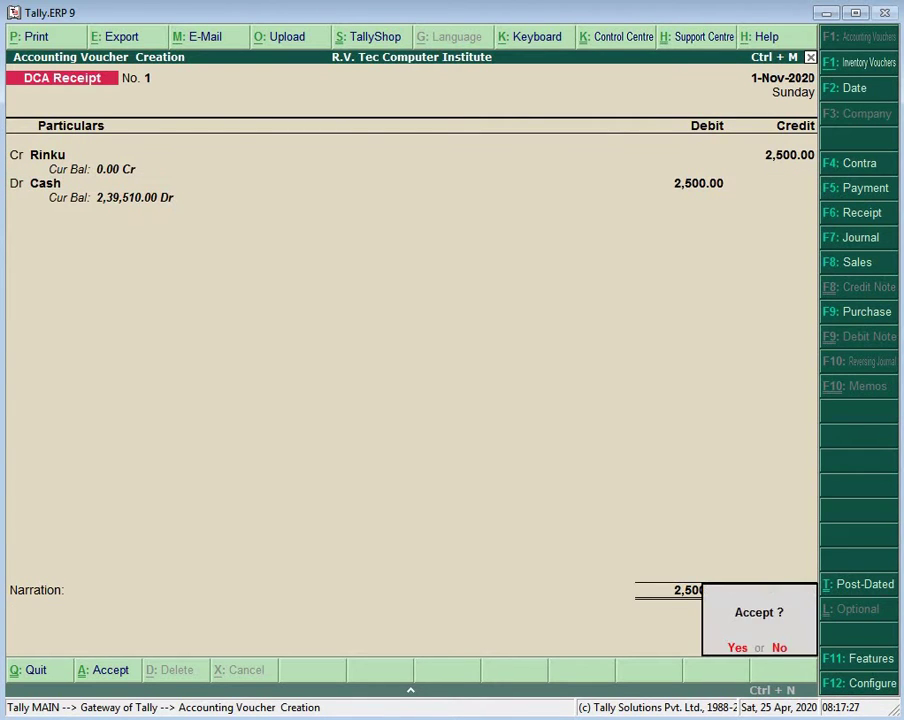
key("Return")
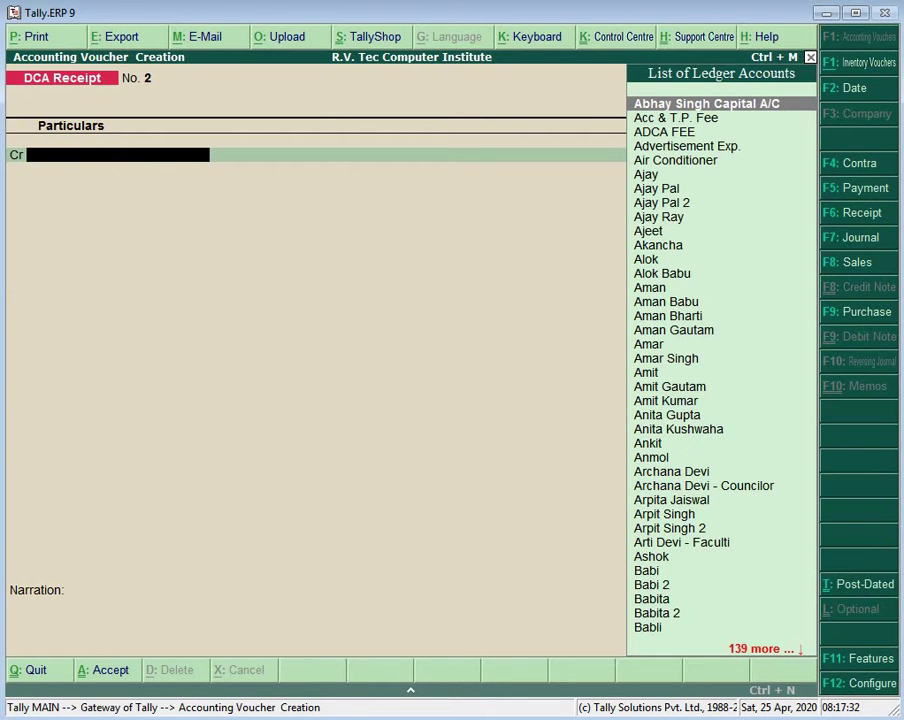
Step: Save DCA Receipt No. 2 crediting a student 2,500 with Cash debited
type("Ri")
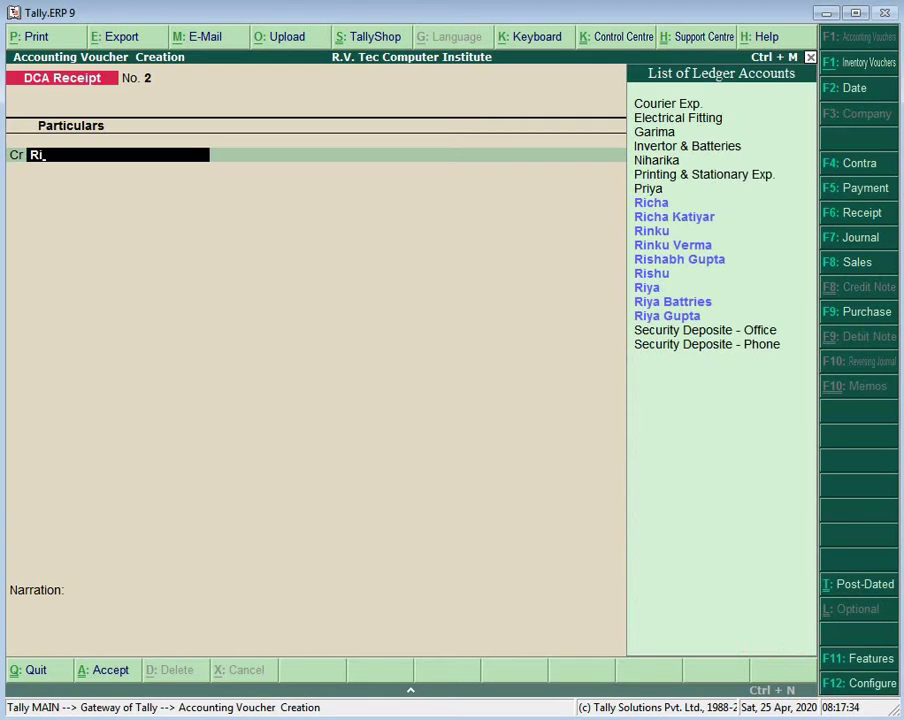
key("Up")
key("Up")
key("Up")
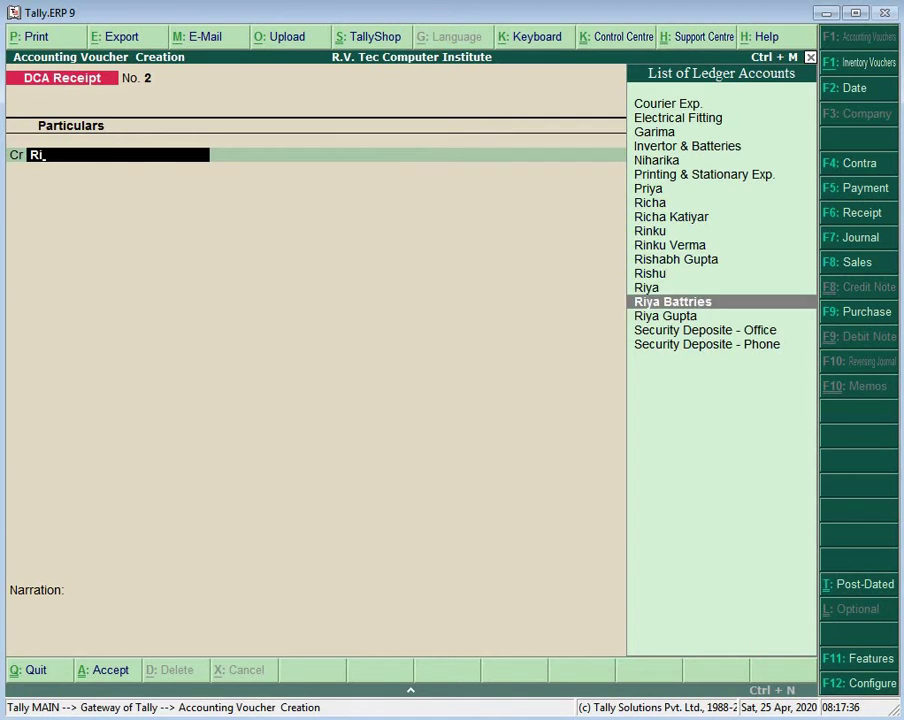
key("Return")
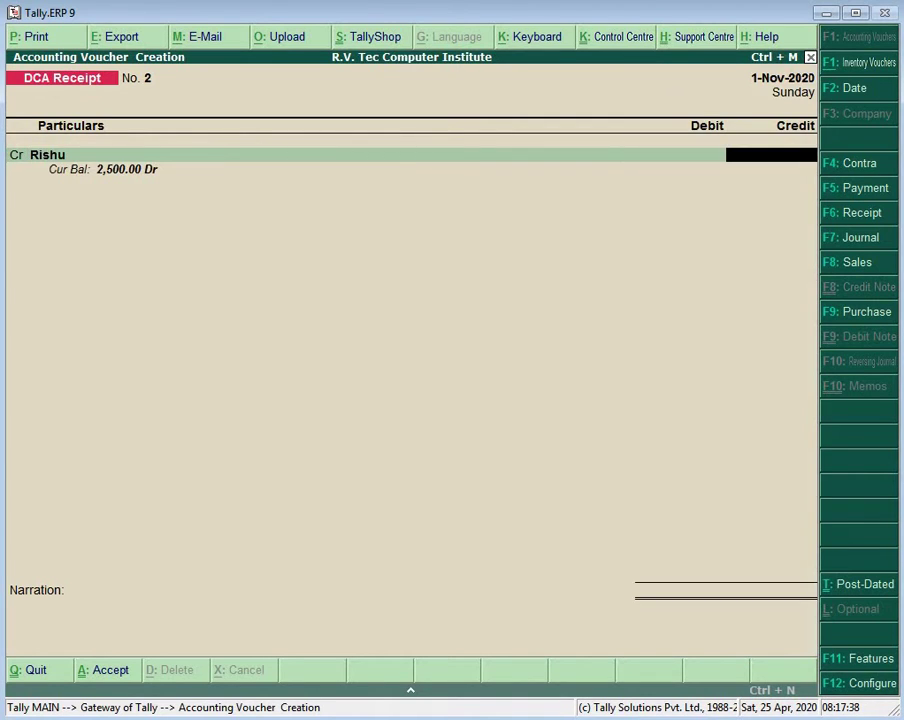
type("2500")
key("Return")
key("Return")
type("Ca")
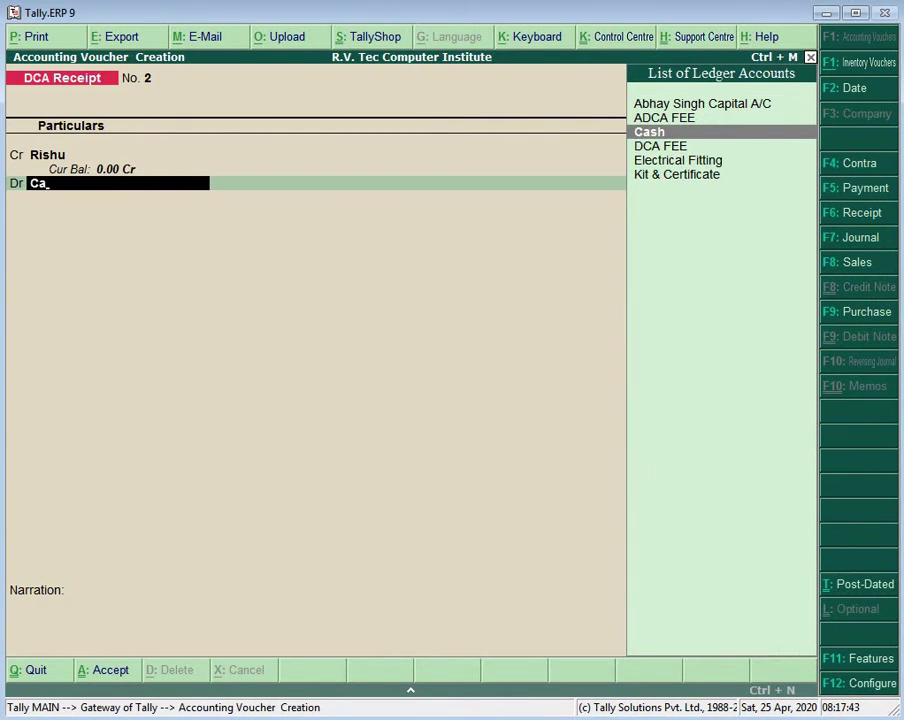
key("Return")
key("Return")
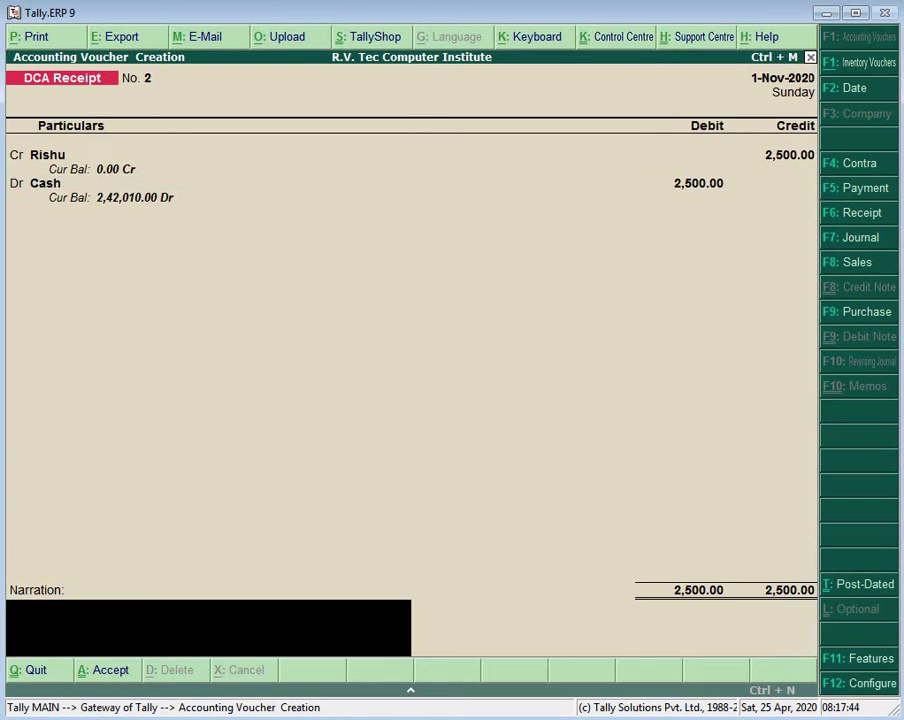
key("Return")
key("Return")
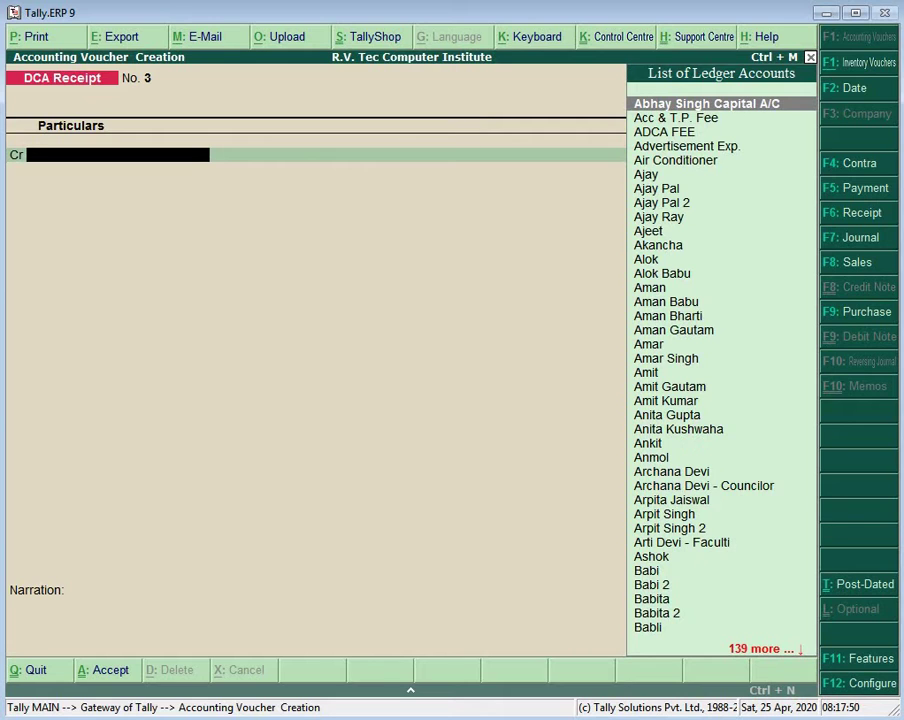
Step: Save DCA Receipt No. 3 crediting another student 2,500 against Cash
type("Aj")
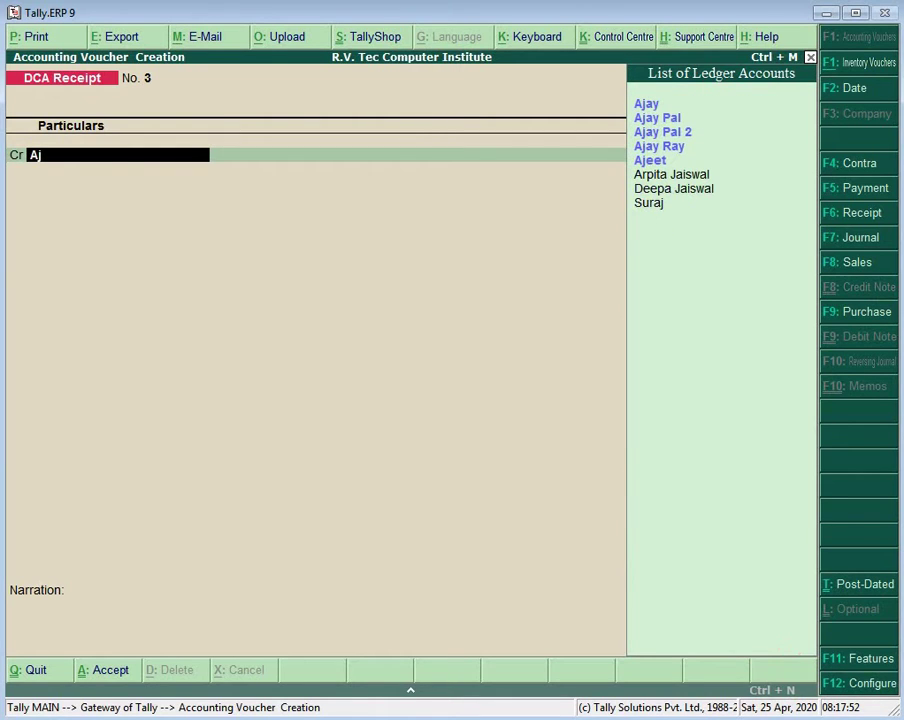
key("Down")
key("Down")
key("Down")
key("Down")
key("Return")
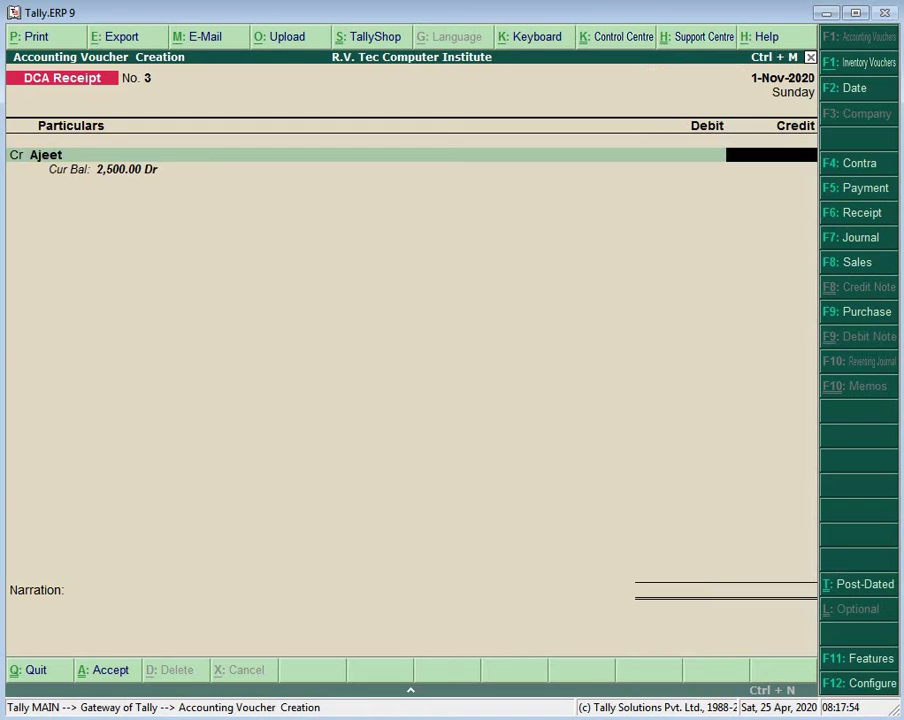
type("2500")
key("Return")
key("Return")
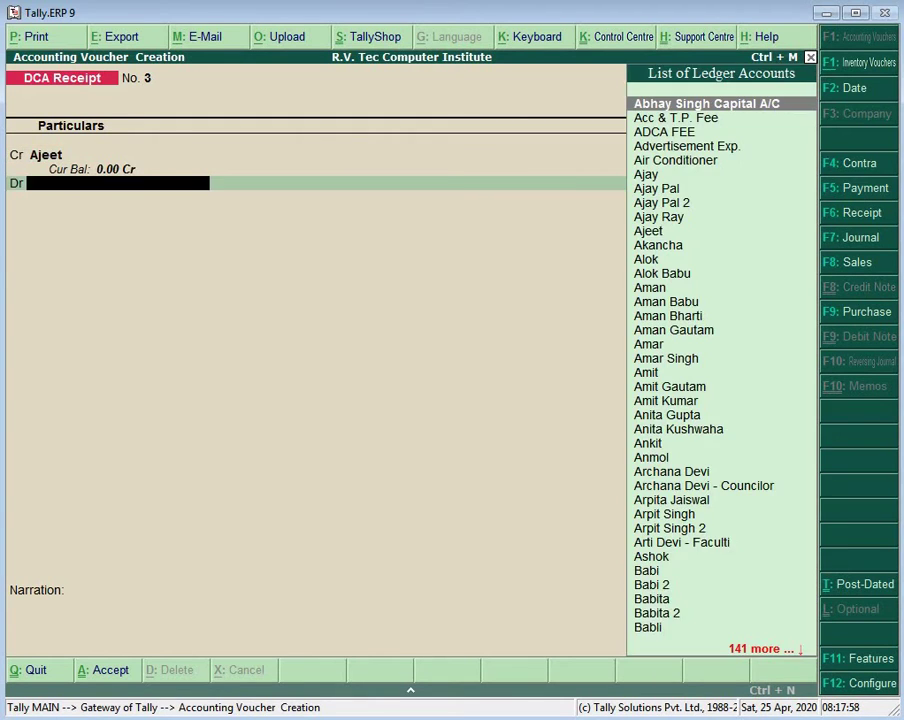
type("Ca")
key("Return")
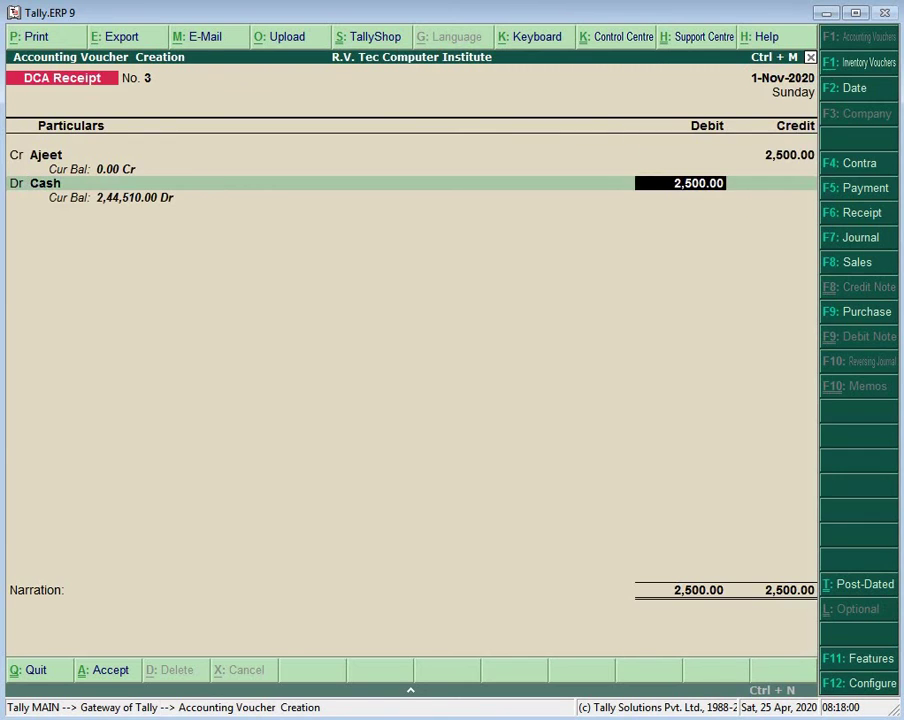
key("Return")
key("Return")
key("Return")
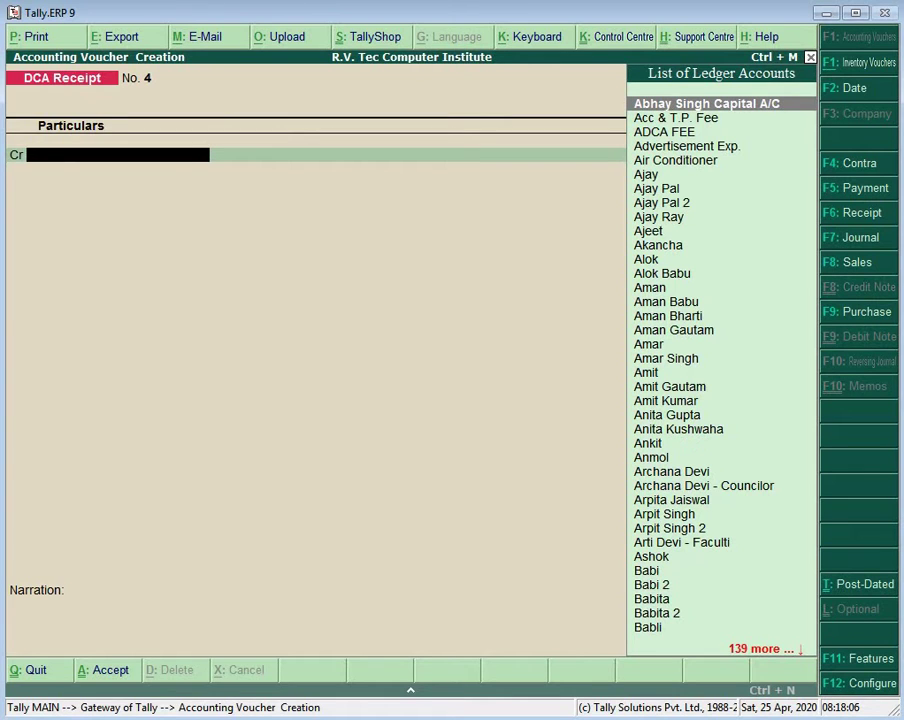
Step: Save DCA Receipt No. 4 crediting a student 2,500 with Cash debited
type("Am")
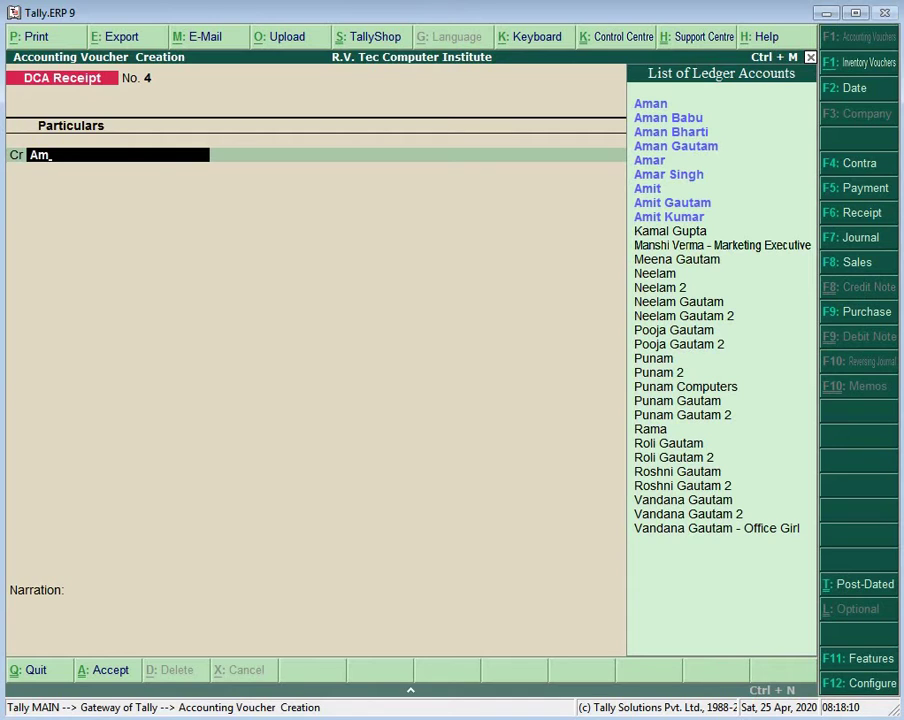
key("Down")
key("Down")
key("Down")
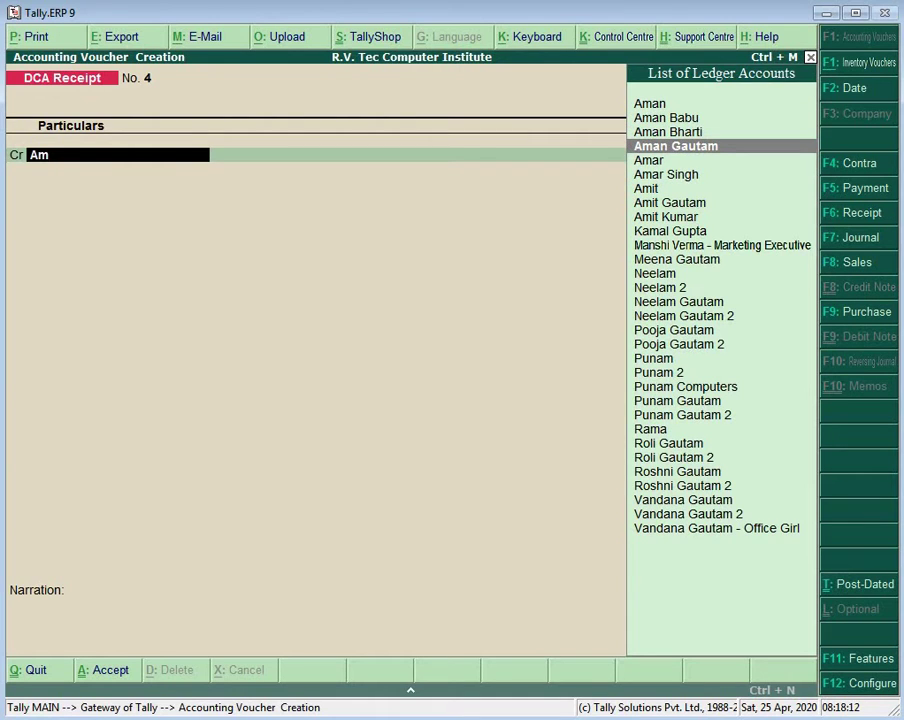
key("Return")
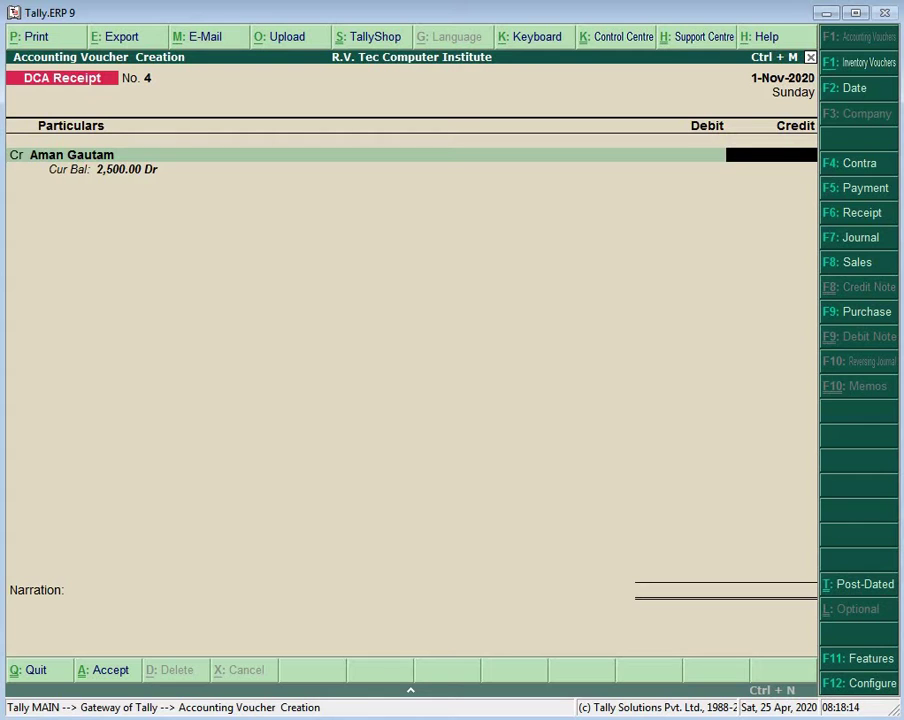
type("2500")
key("Return")
key("Return")
type("Ca")
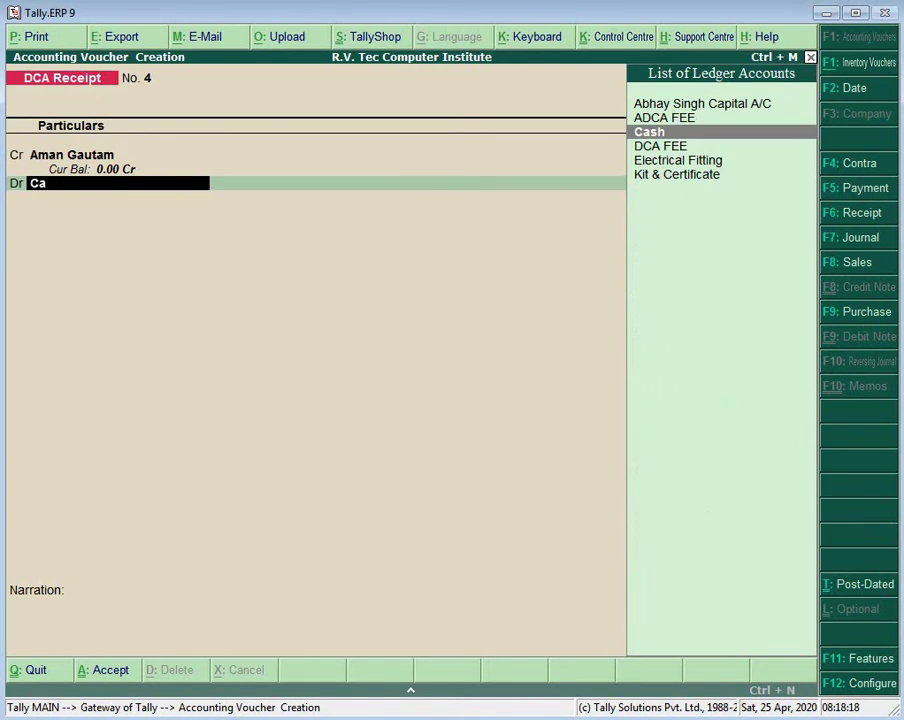
key("Return")
key("Return")
key("Return")
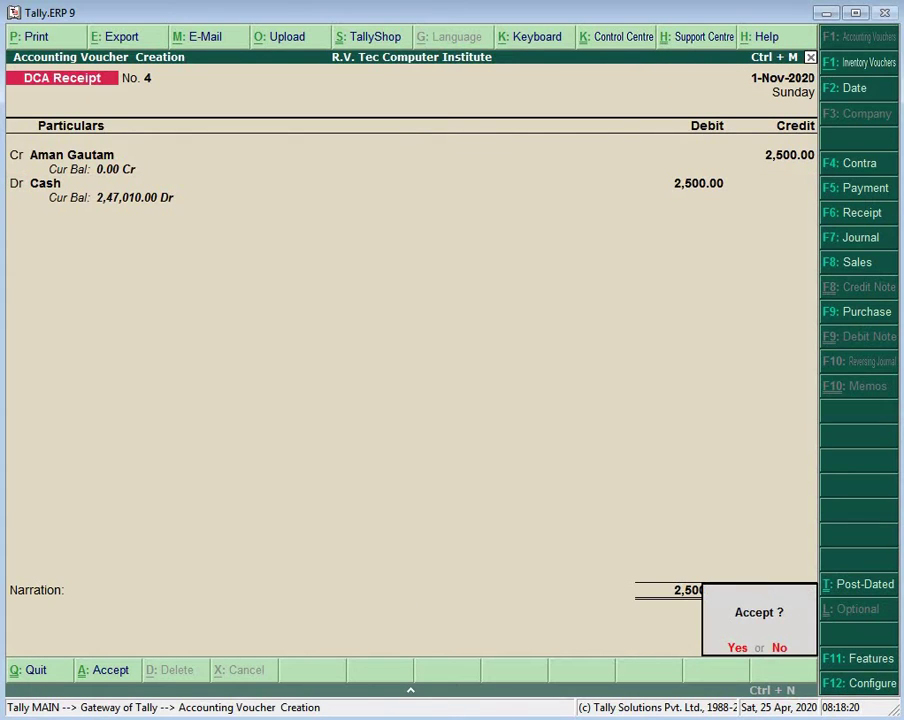
key("Return")
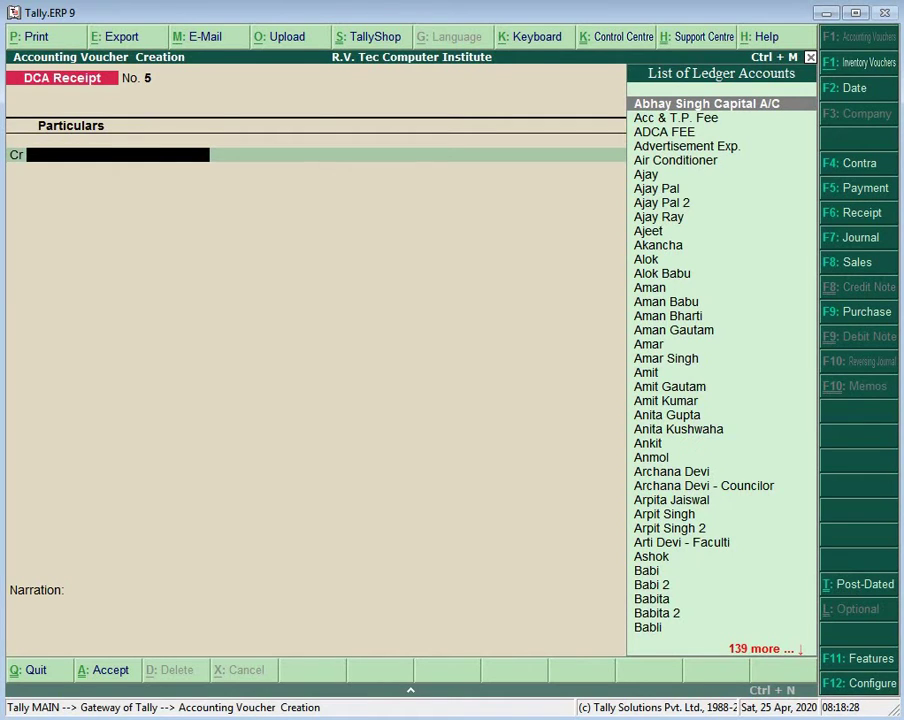
Step: Enter DCA Receipt No. 5 crediting another student 2,500 and debiting Cash 2,500
type("R")
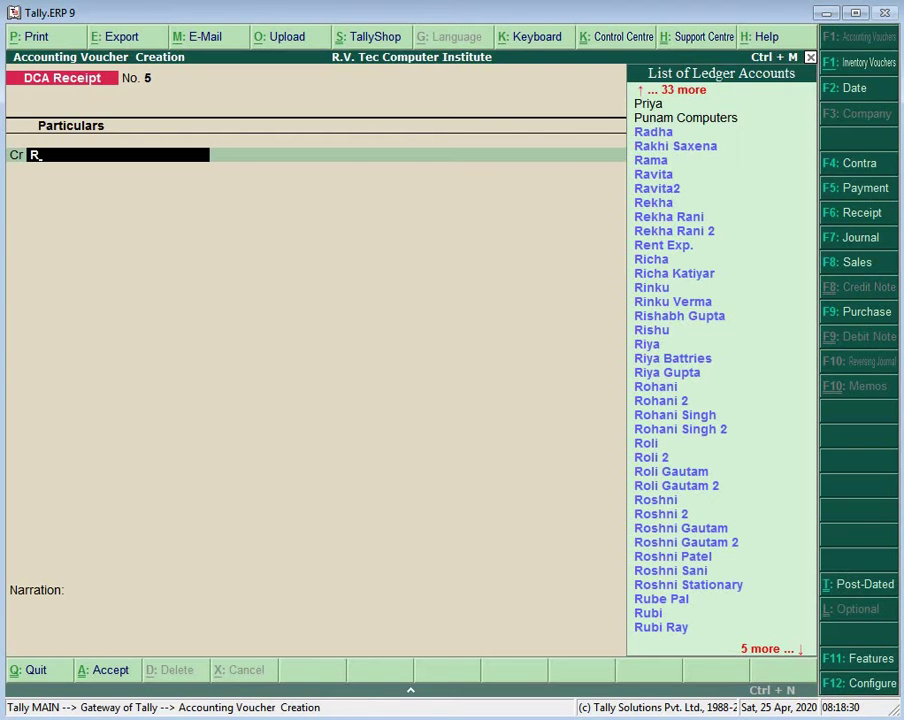
type("in")
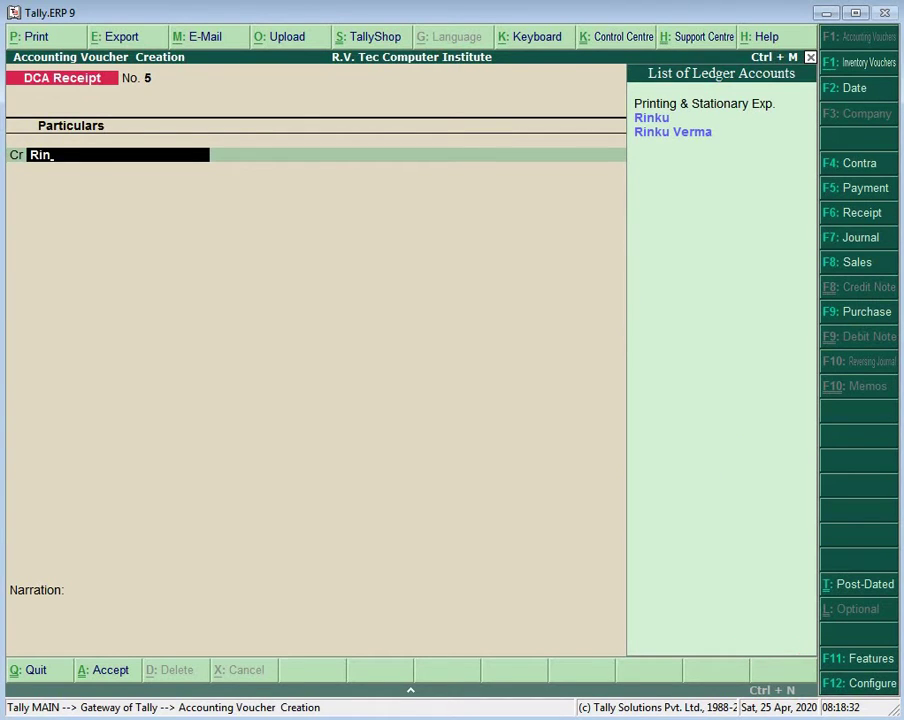
key("Down")
key("Return")
type("2500")
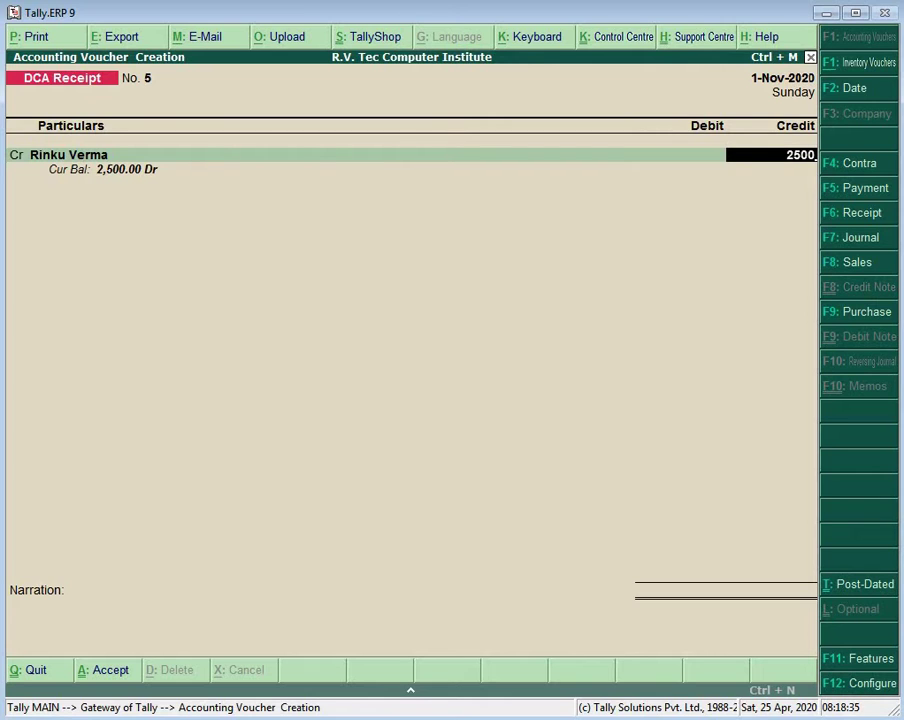
key("Return")
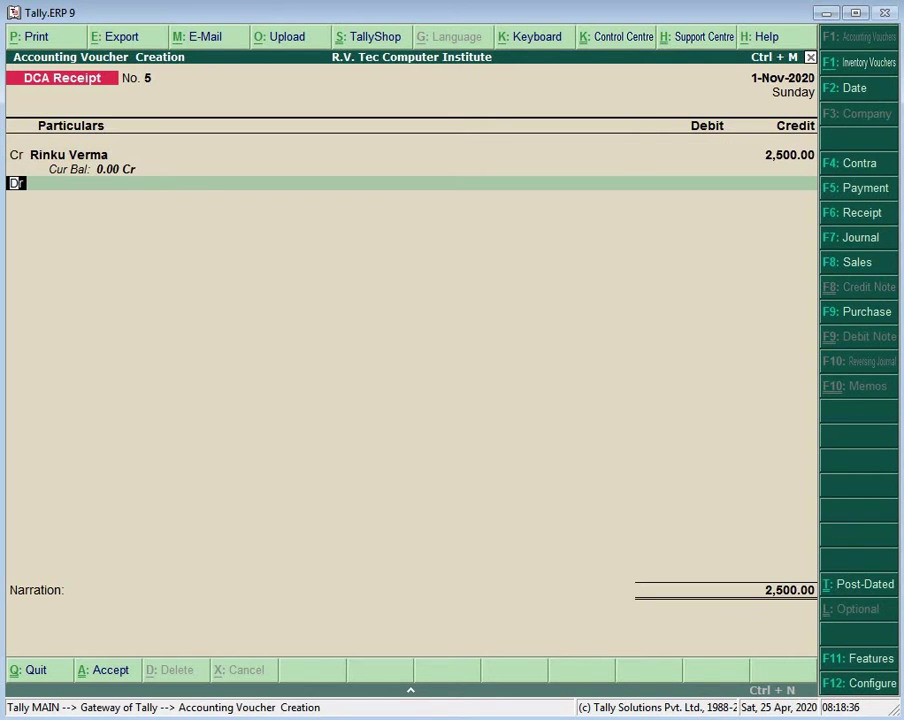
key("Return")
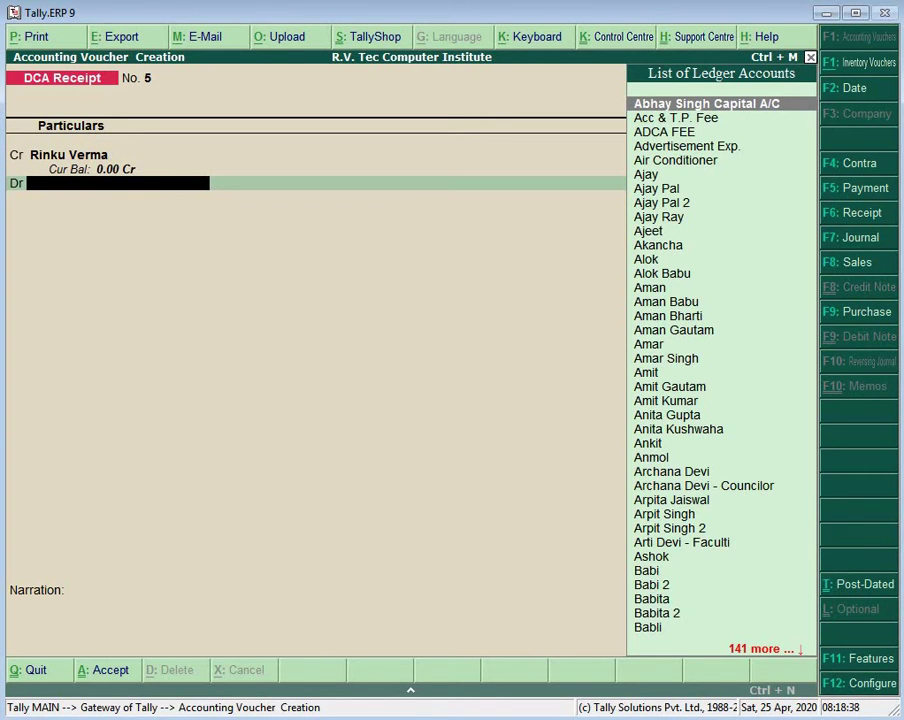
type("C")
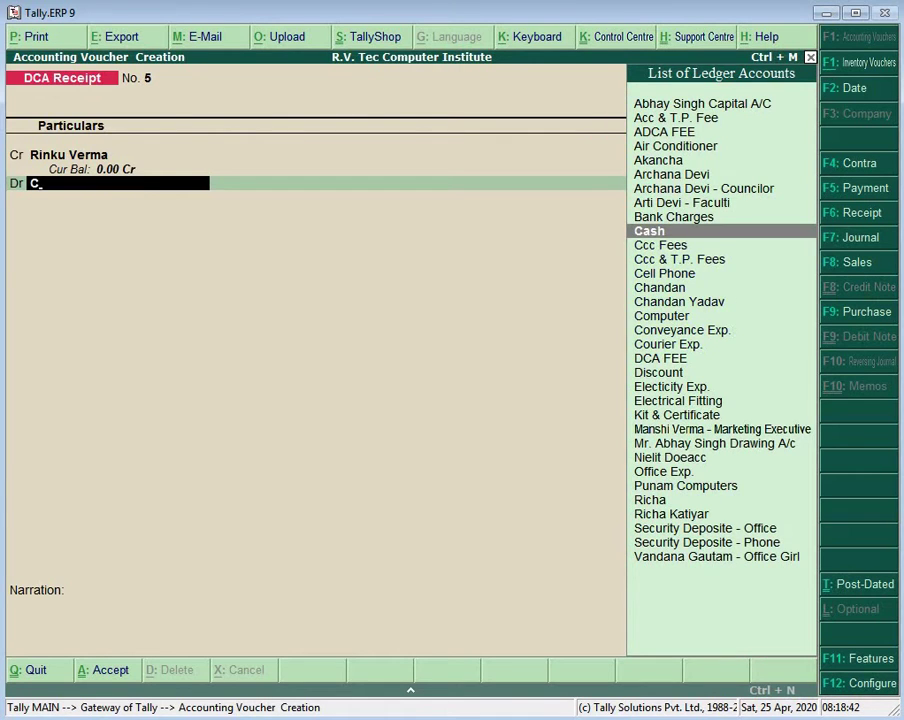
key("Return")
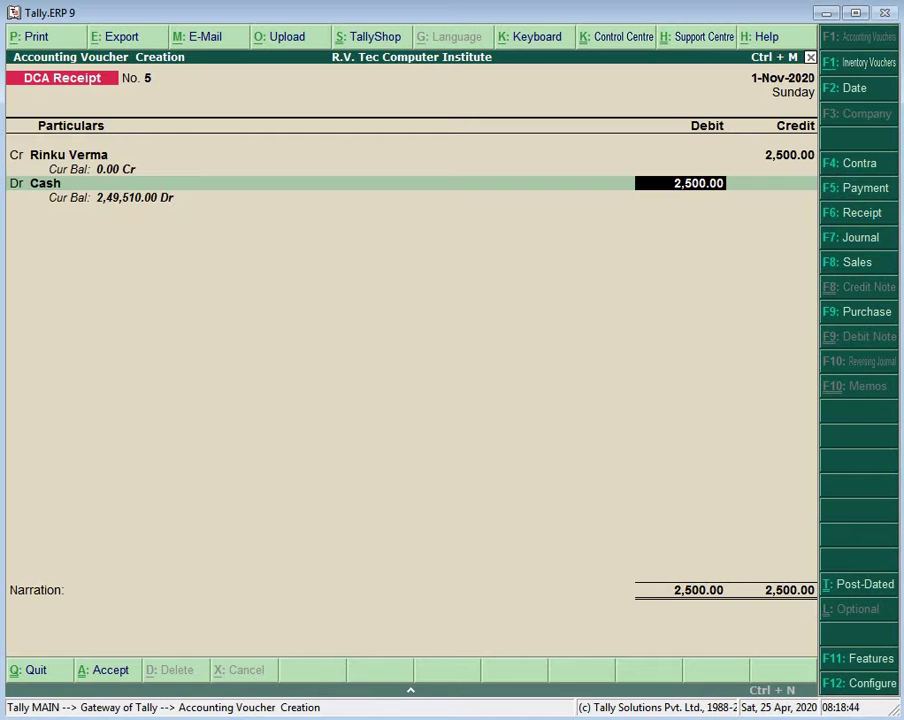
key("Return")
key("Return")
key("Return")
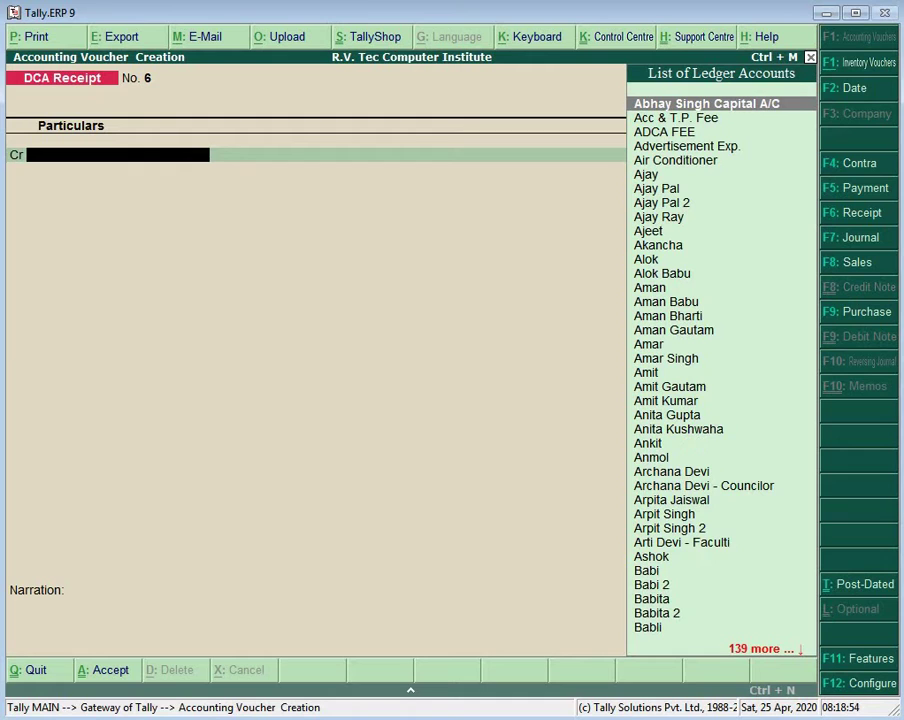
Step: Save DCA Receipt No. 6 crediting a student 2,500 against Cash
type("Ni")
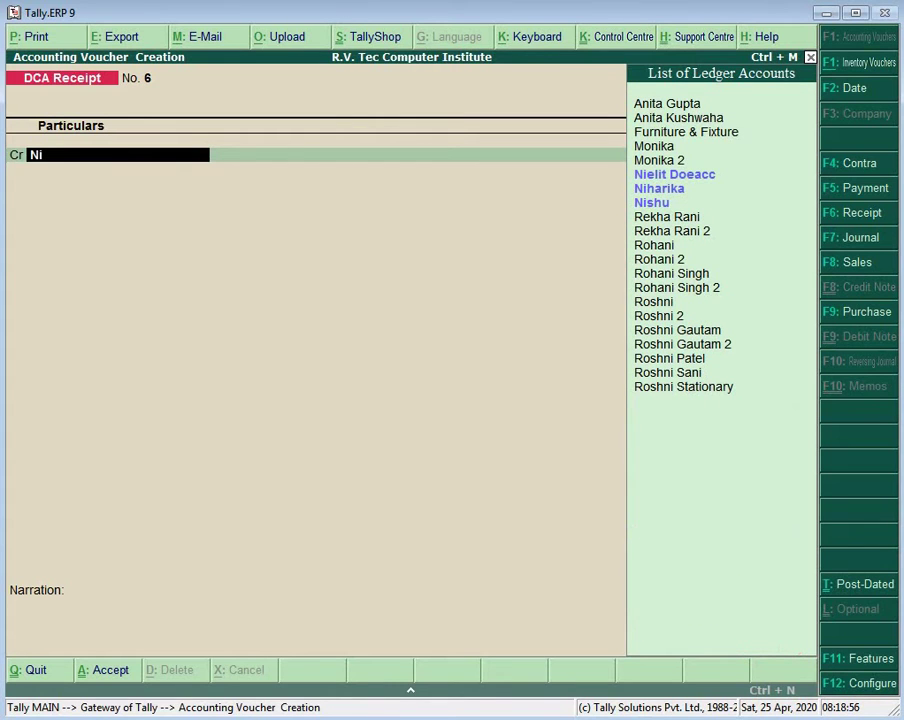
key("Down")
key("Down")
key("Return")
type("2500")
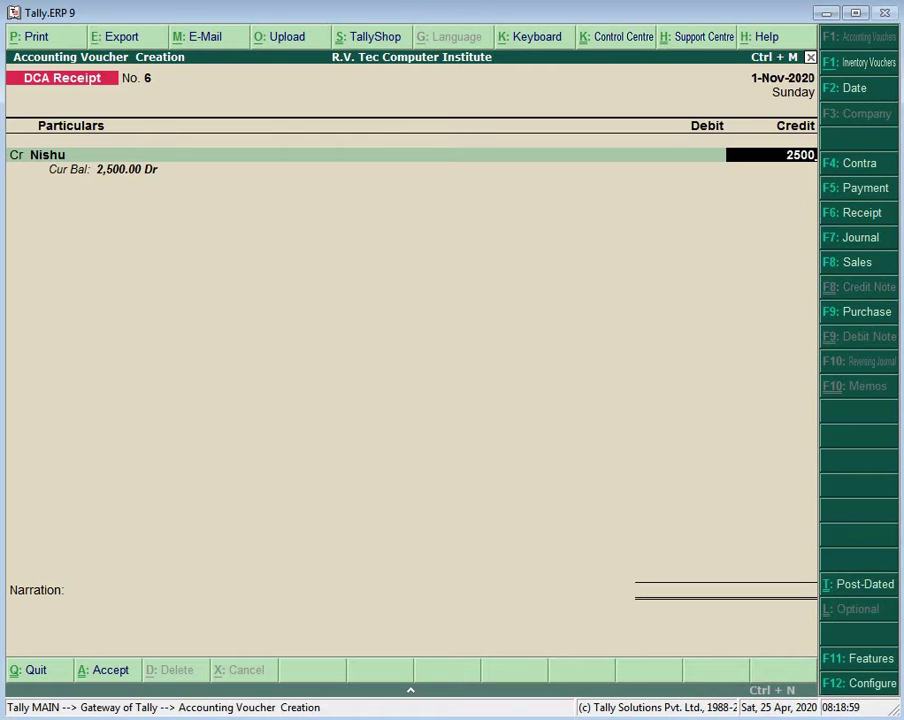
key("Return")
key("Return")
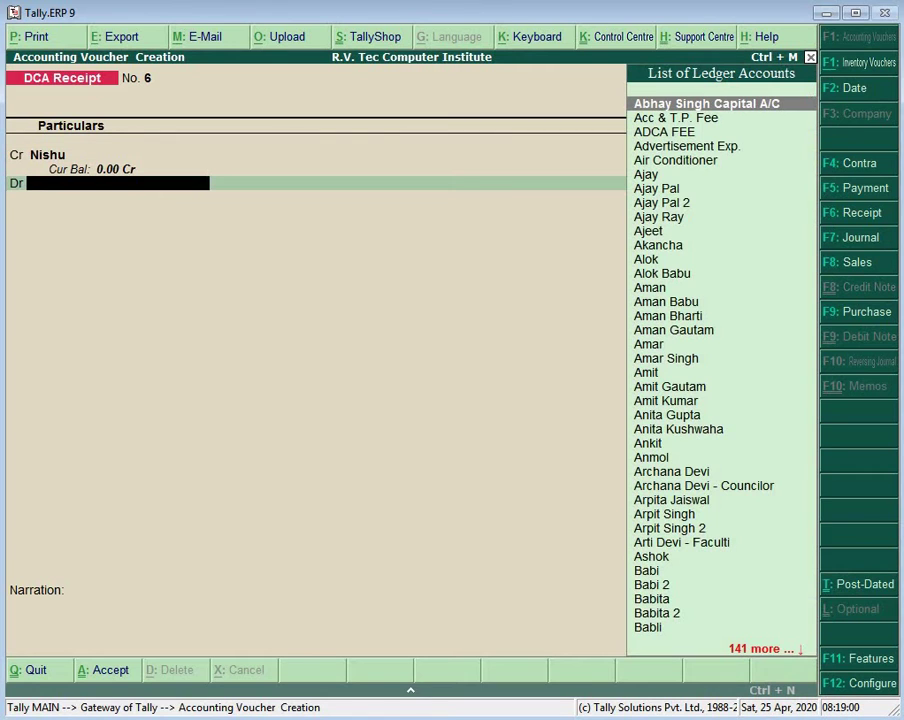
type("A")
key("BackSpace")
type("Ca")
key("Return")
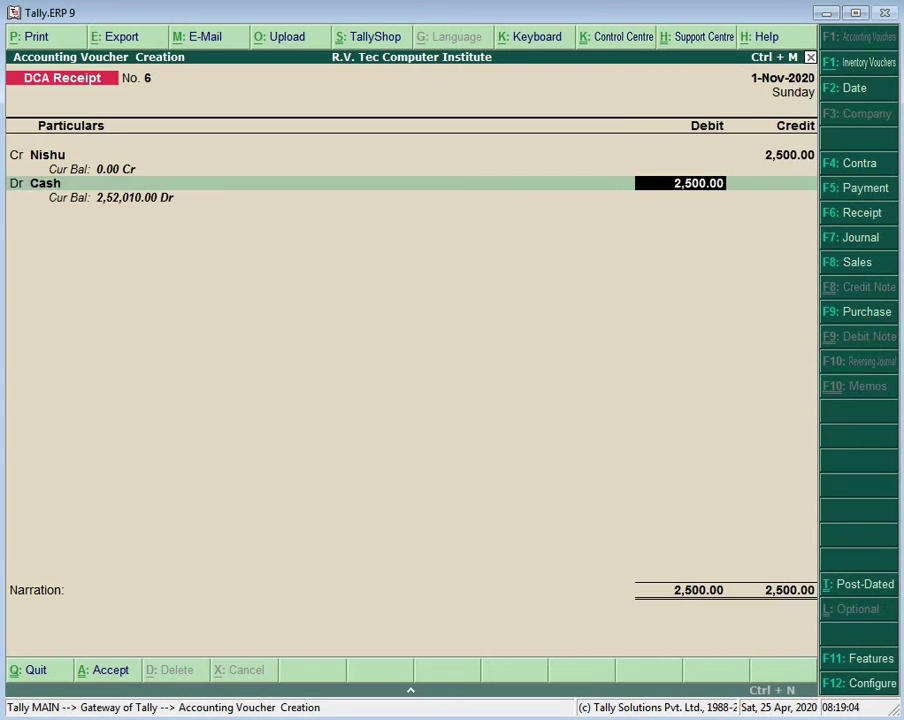
key("Return")
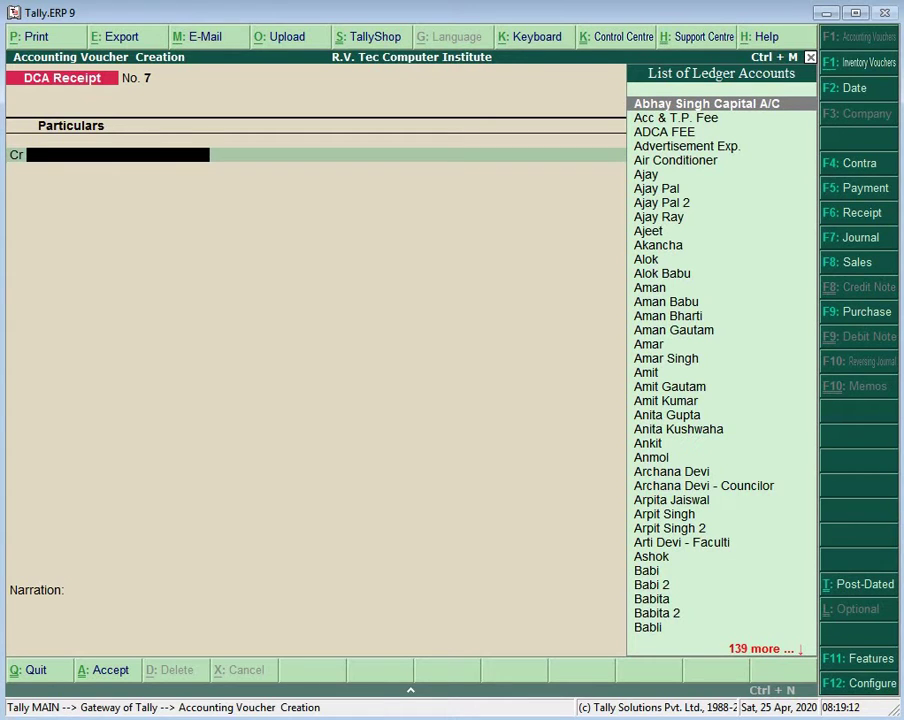
Step: Save DCA Receipt No. 7 crediting another student 2,500 against Cash
type("Ni")
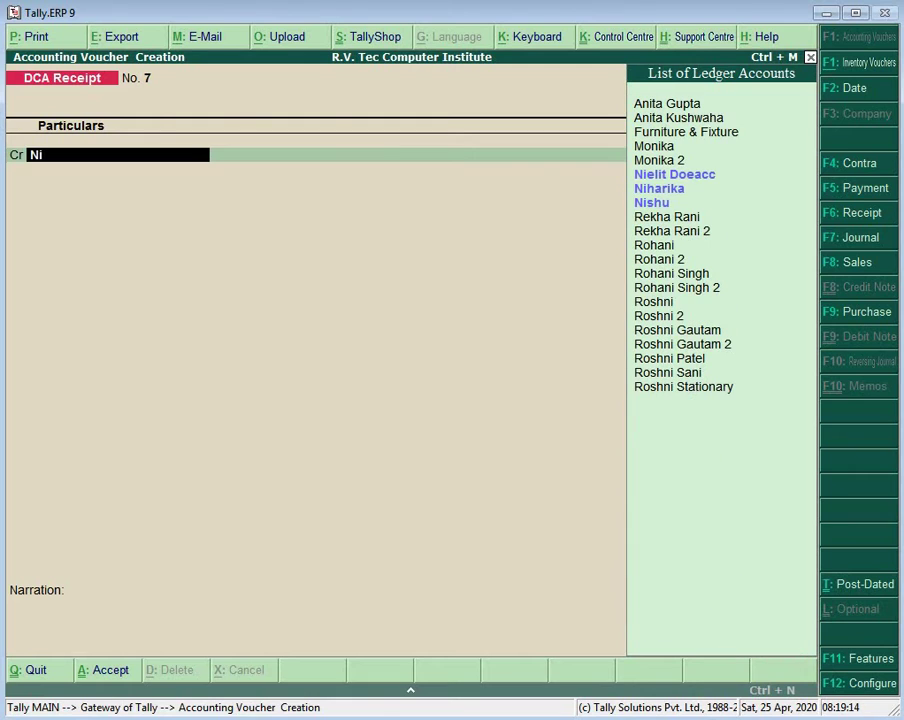
key("Down")
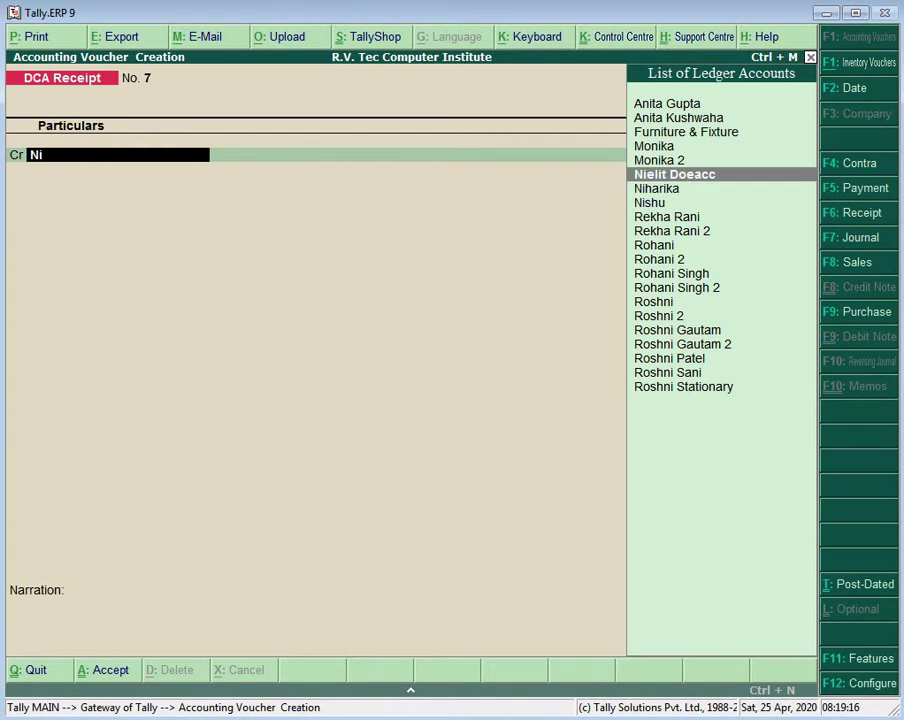
key("Down")
key("Return")
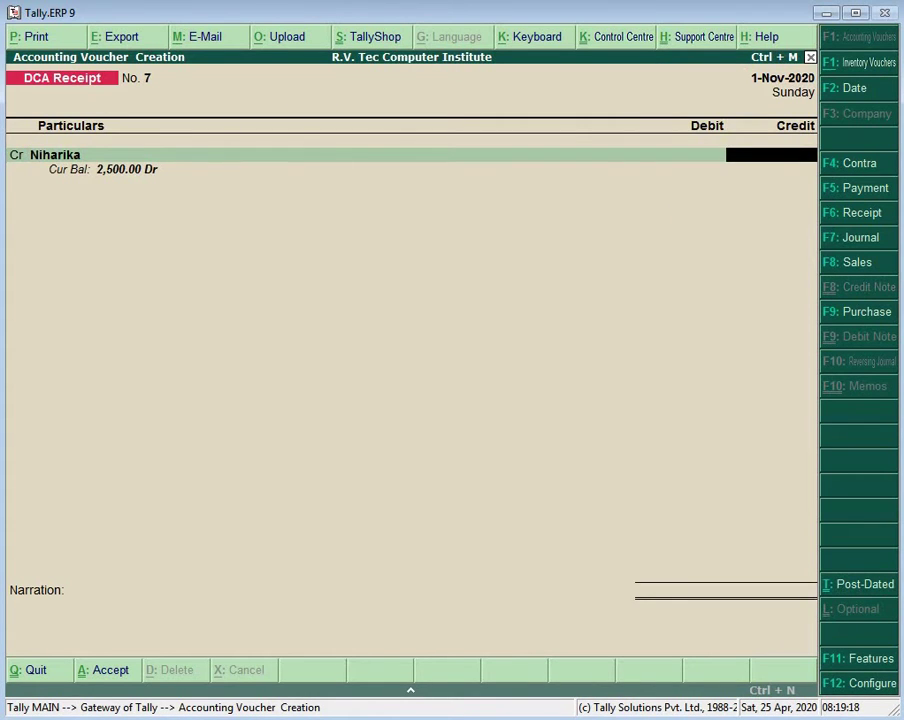
type("2500")
key("Return")
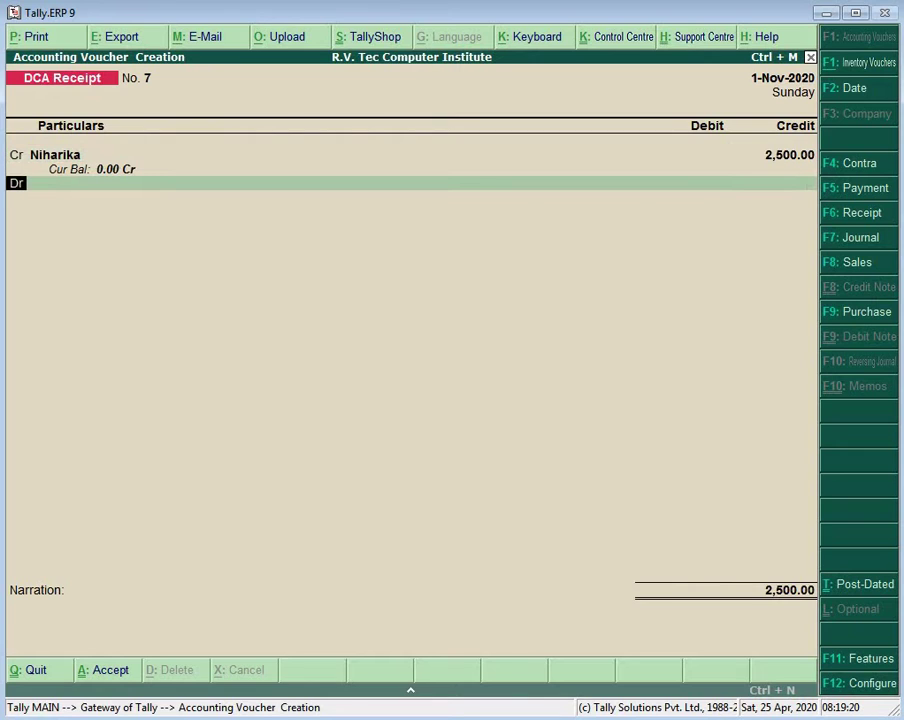
key("Return")
type("Ca")
key("Return")
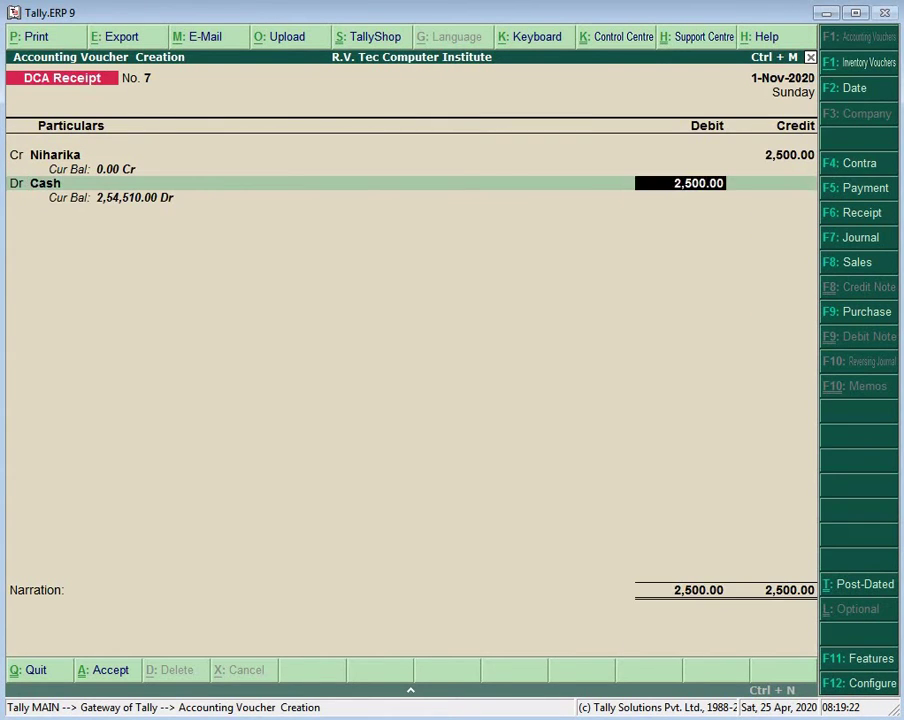
key("Return")
key("Return")
key("Return")
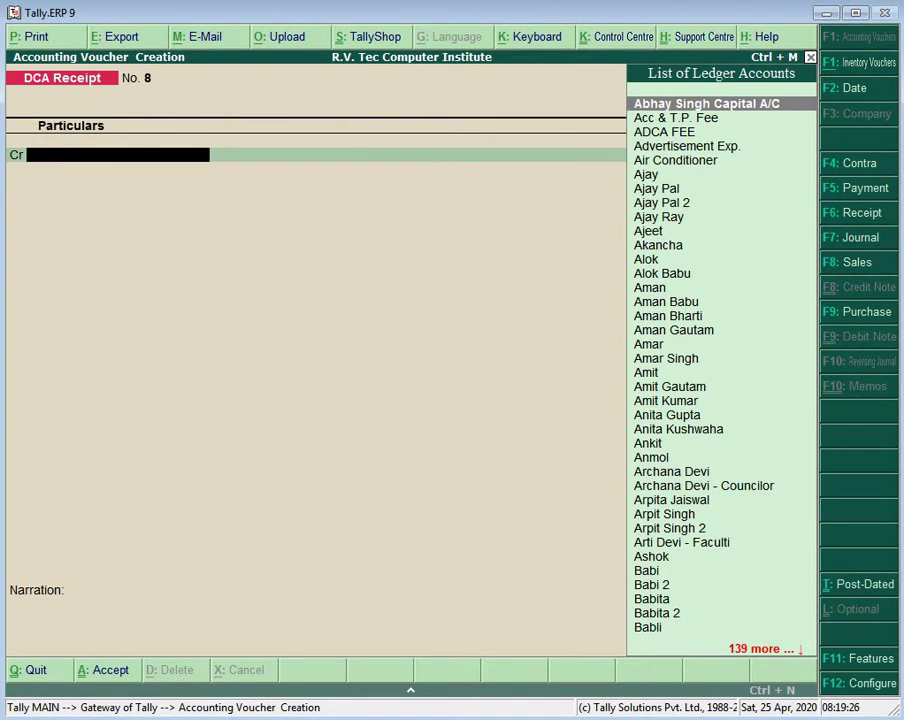
Step: Save DCA Receipt No. 8 crediting a student 2,500 with Cash debited
type("Ge")
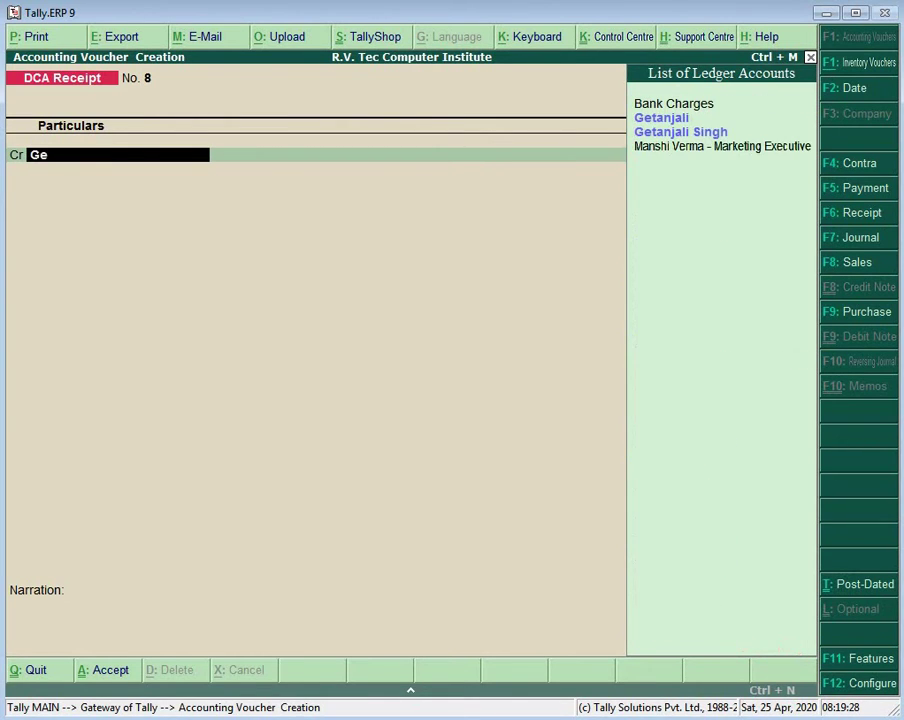
key("Return")
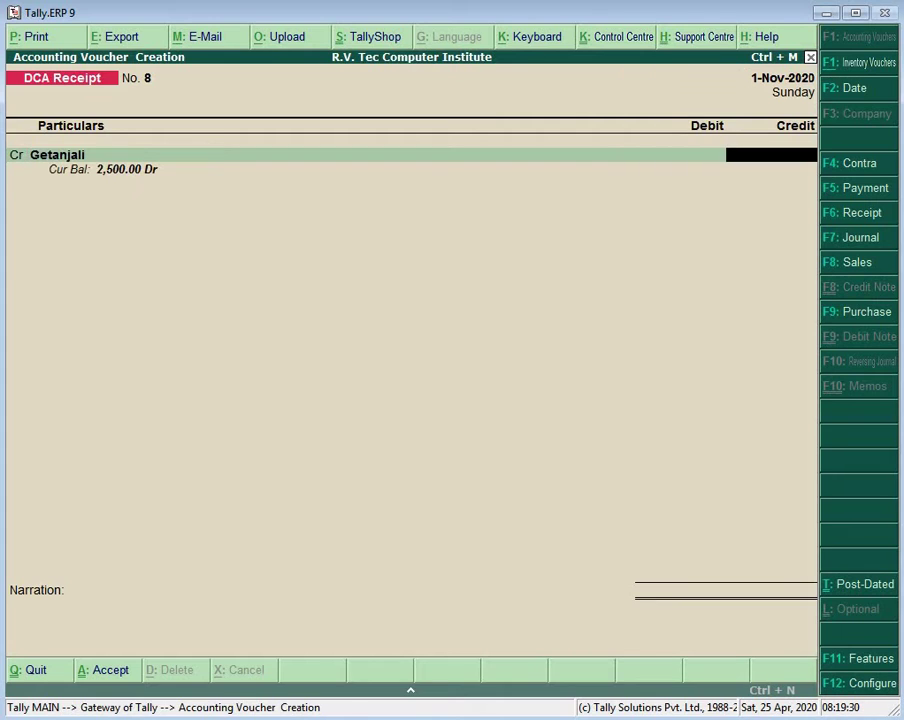
type("2500")
key("Return")
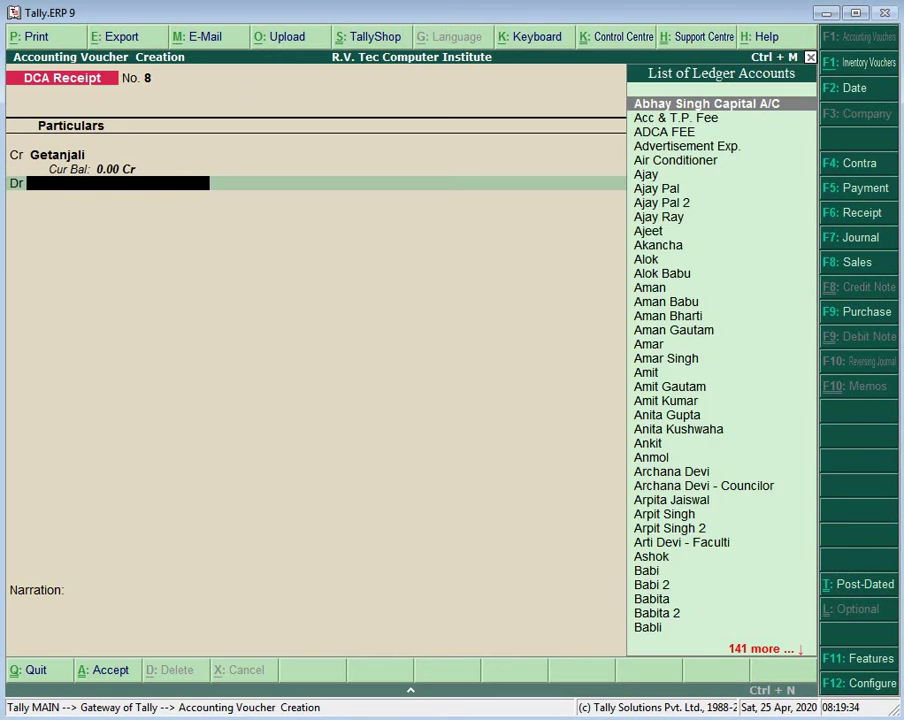
type("Ca")
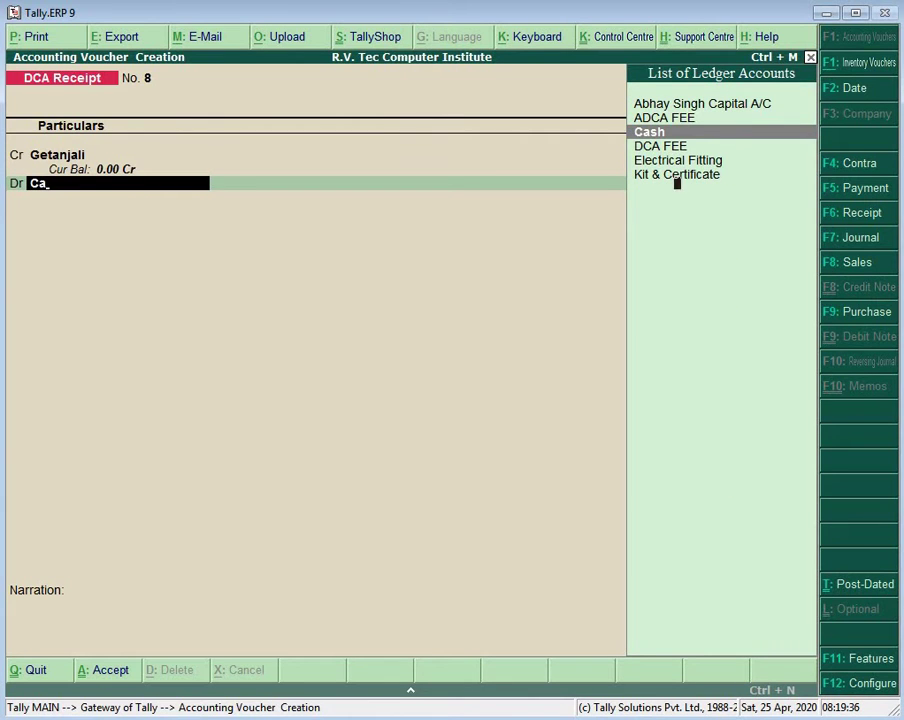
key("Return")
key("Return")
key("Return")
key("Return")
key("Return")
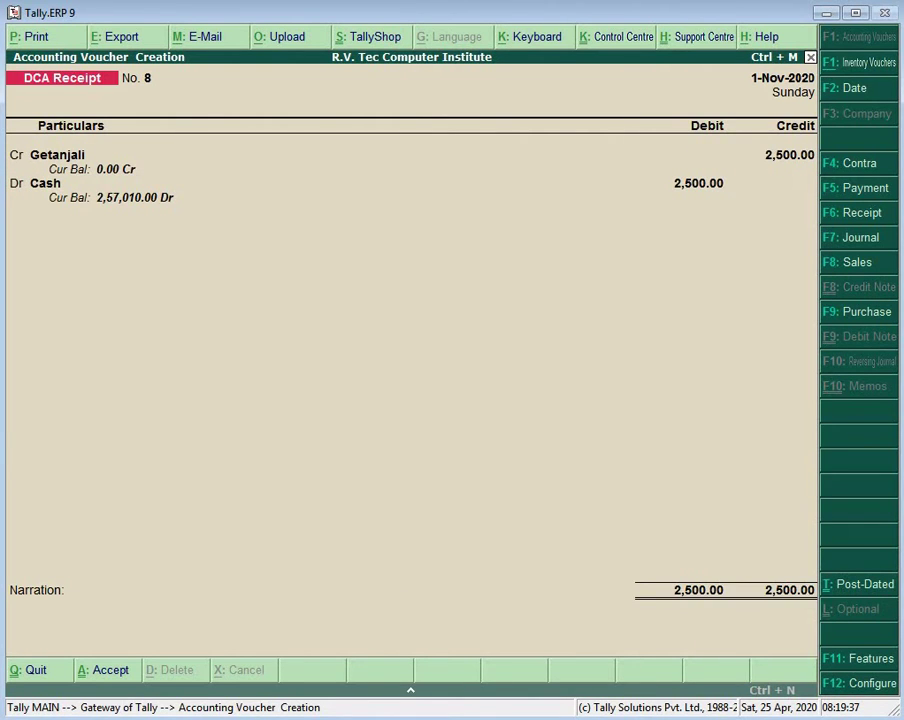
Step: Save DCA Receipt No. 9 crediting the next student 2,500 against Cash
type("Get")
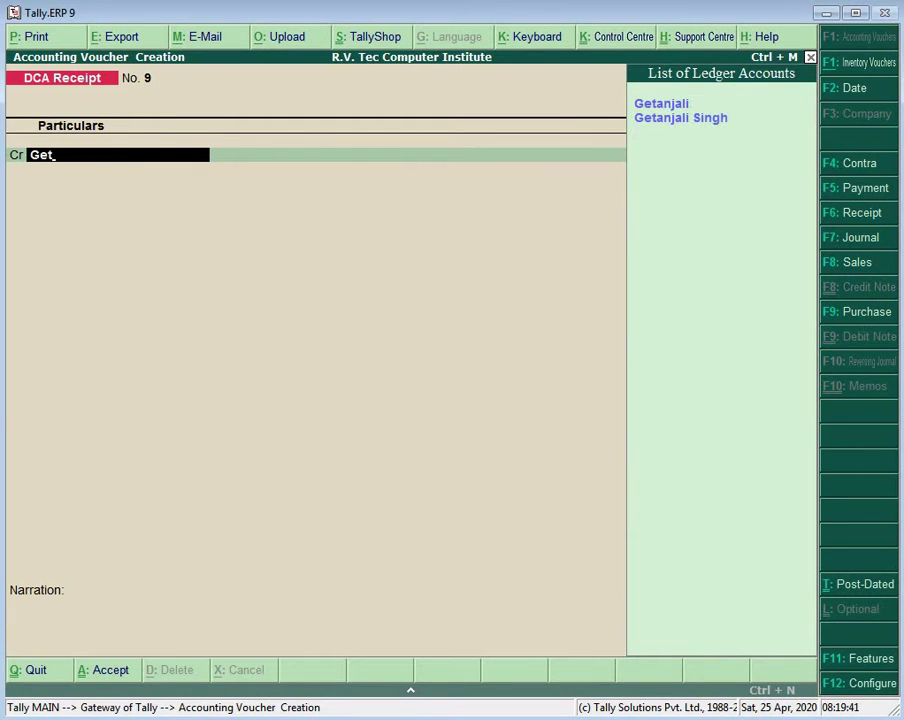
key("Down")
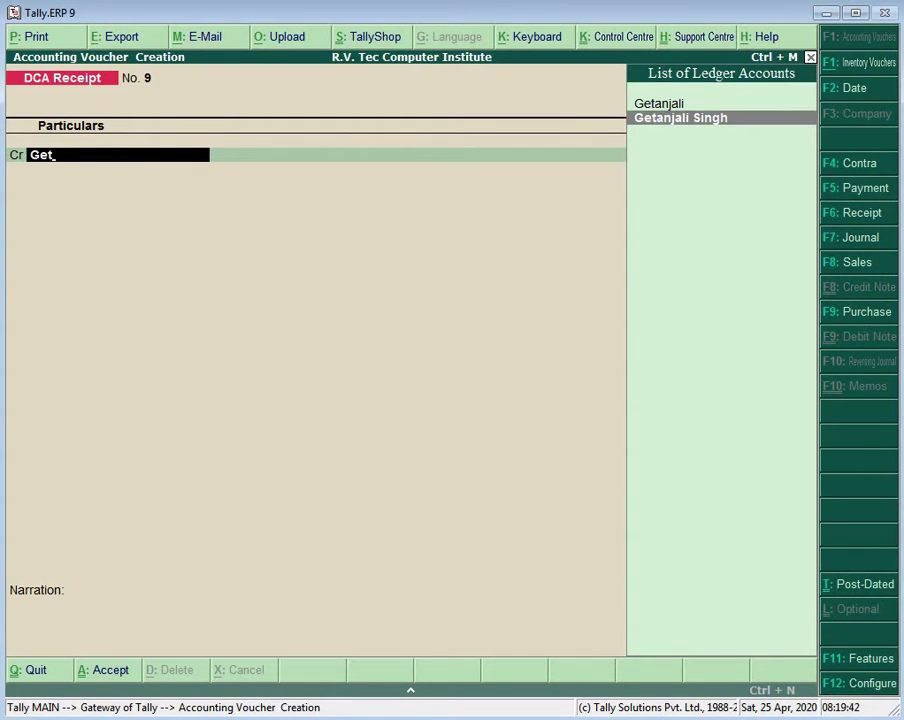
key("Return")
type("2500")
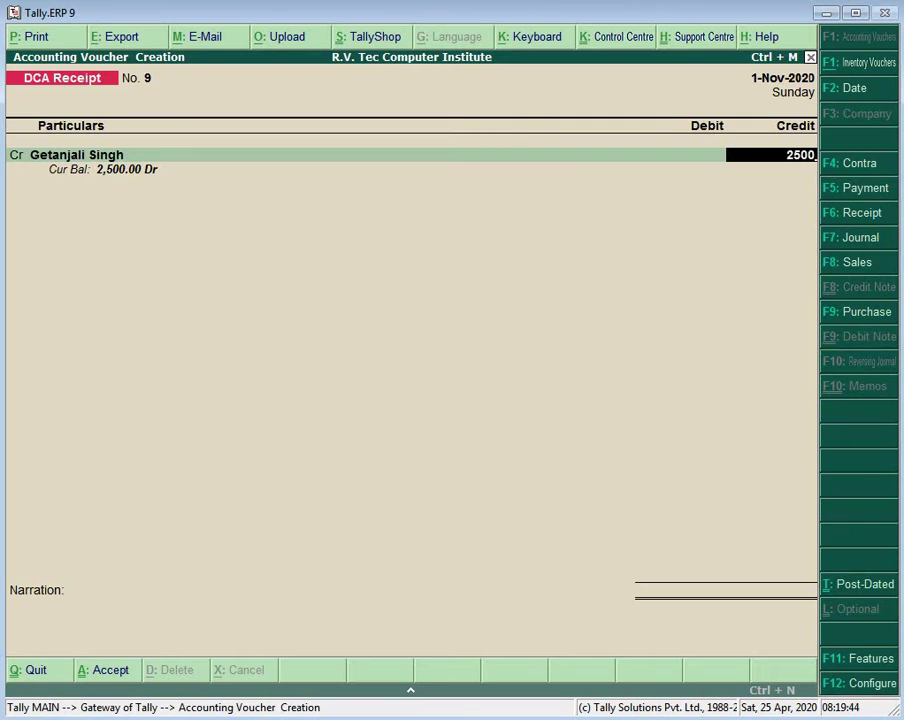
key("Return")
type("Ca")
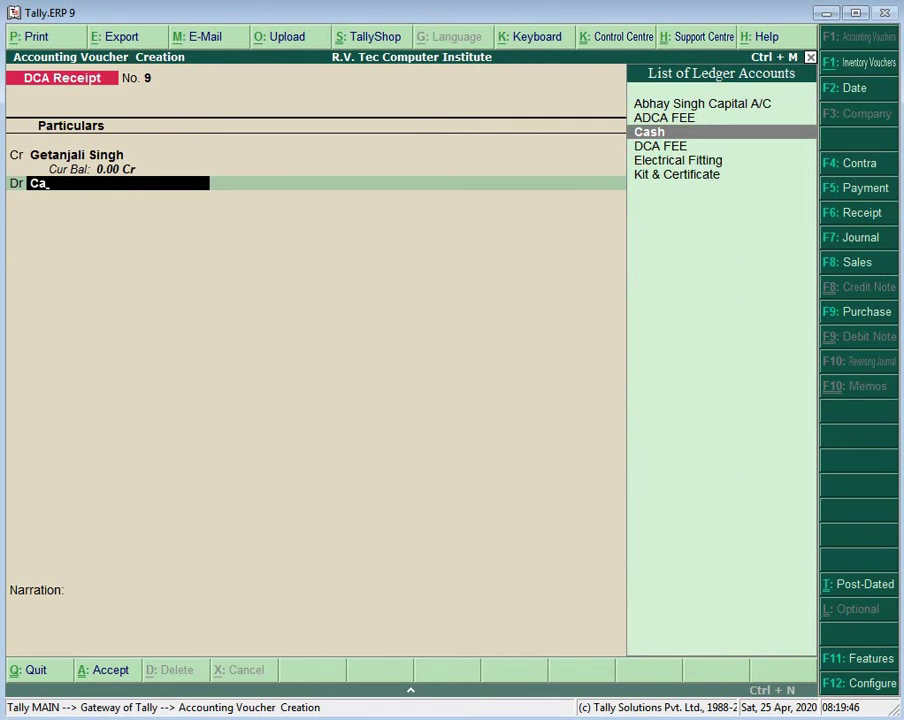
key("Return")
key("Return")
key("Return")
key("Return")
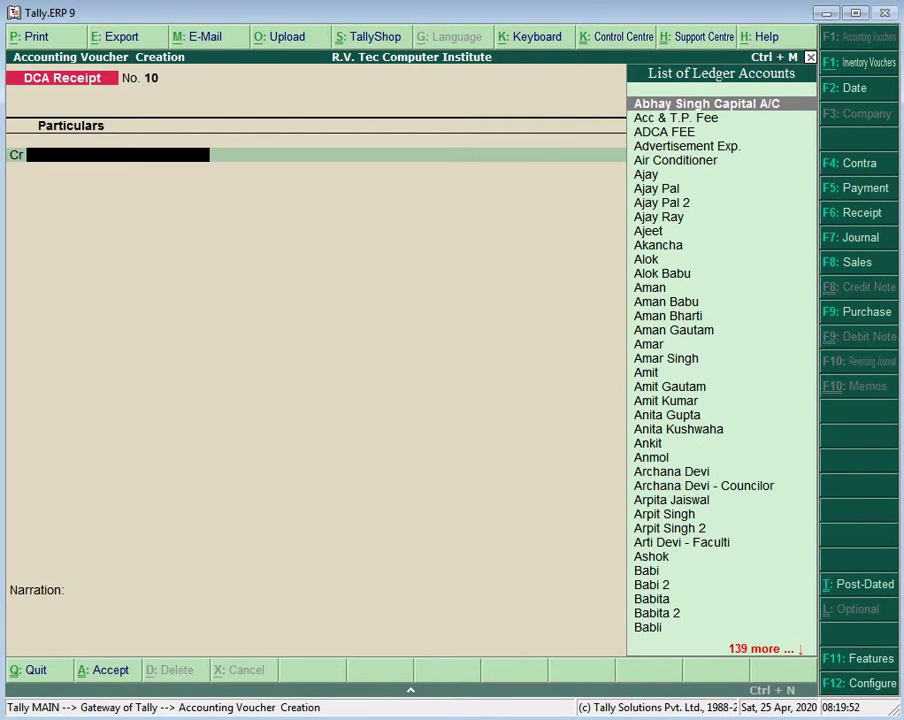
Step: Enter DCA Receipt No. 10 crediting a student 2,500 with Cash as the debit
type("Ga")
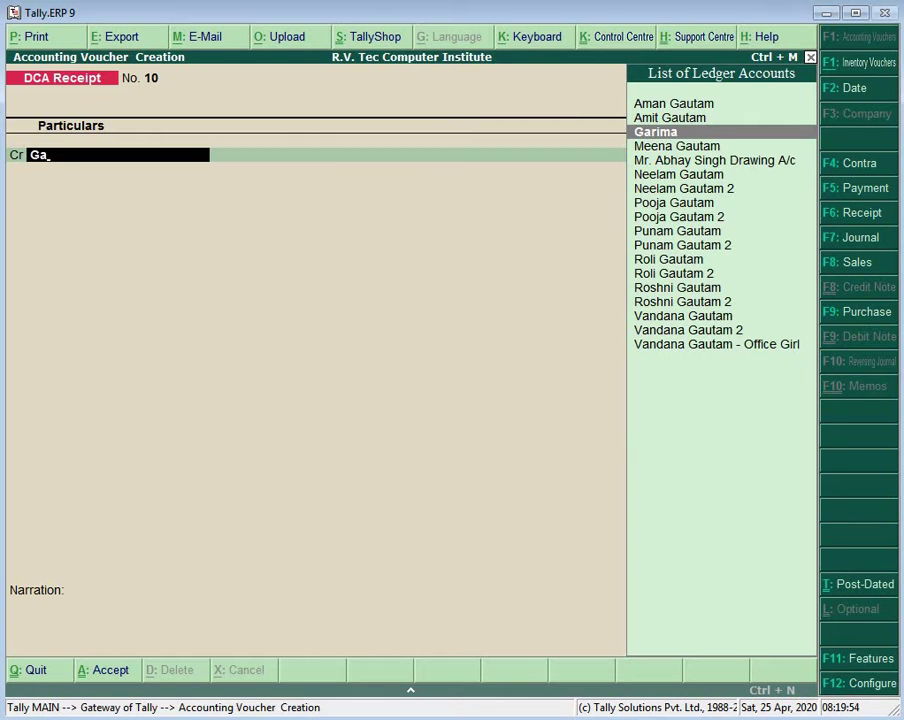
key("Return")
type("2500")
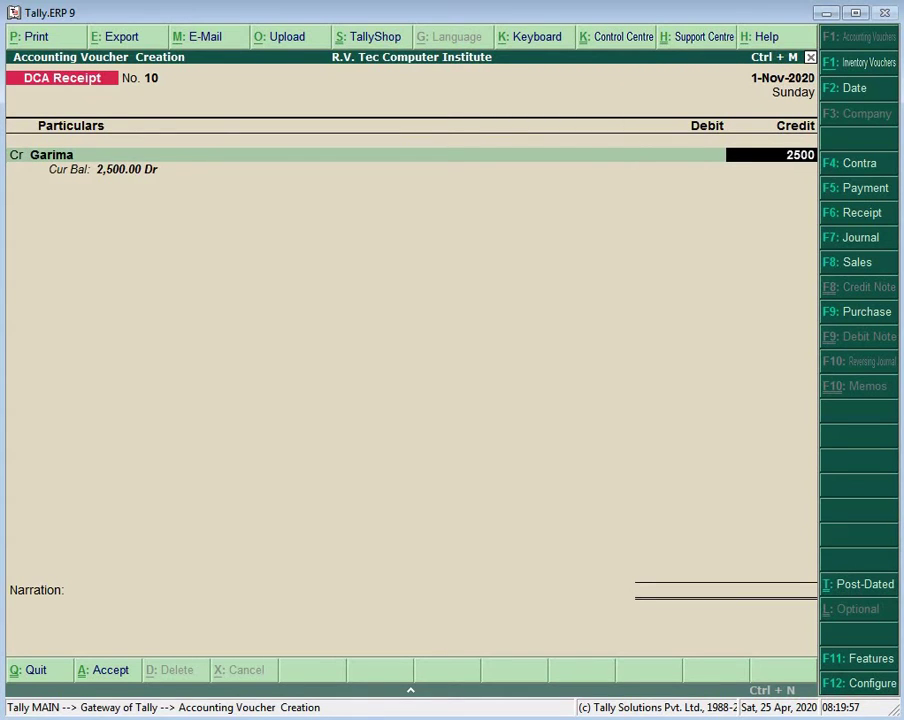
key("Return")
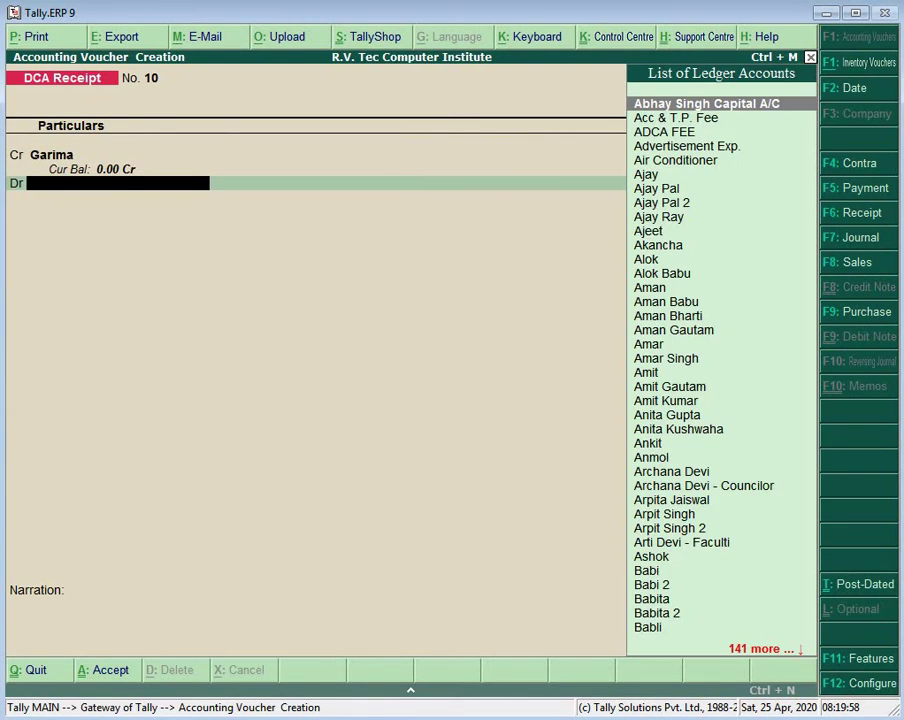
type("Ca")
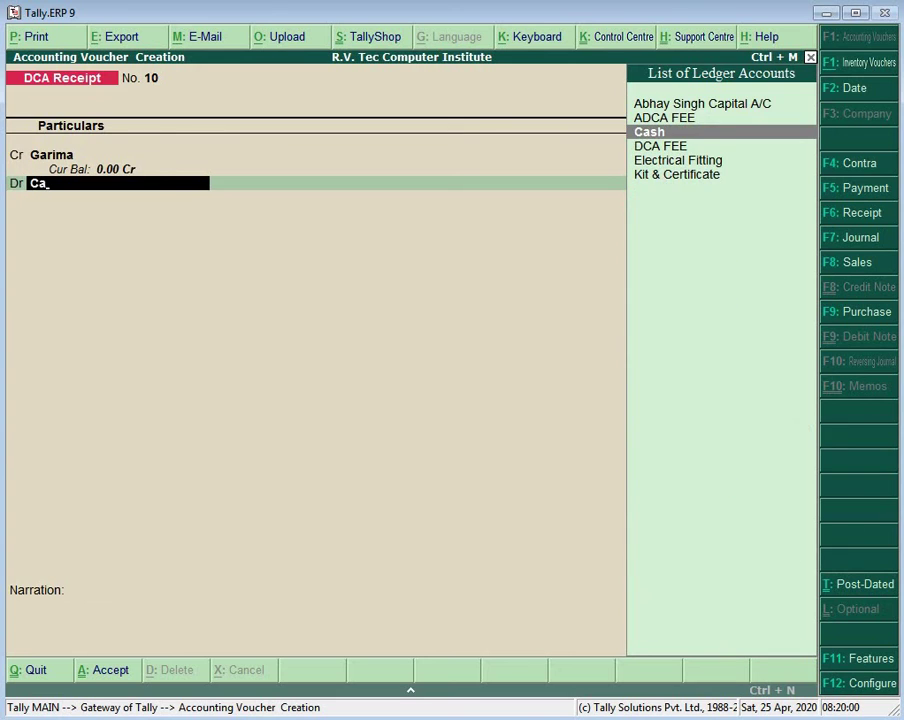
key("Return")
key("Return")
key("Return")
key("Return")
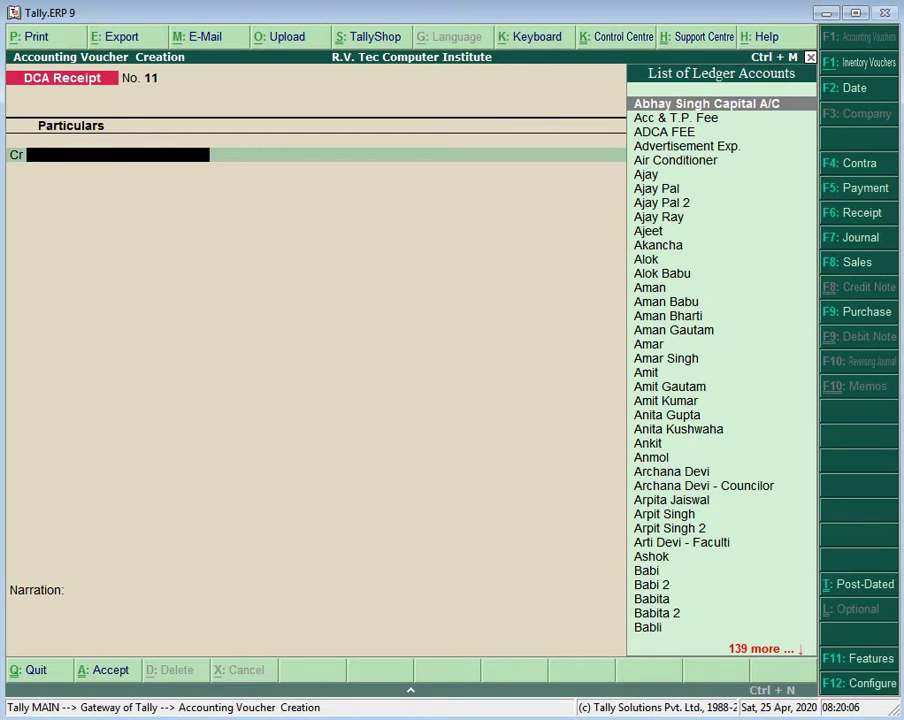
Step: Save DCA Receipt No. 11 crediting the student ledger 2,500 against Cash
type("Su")
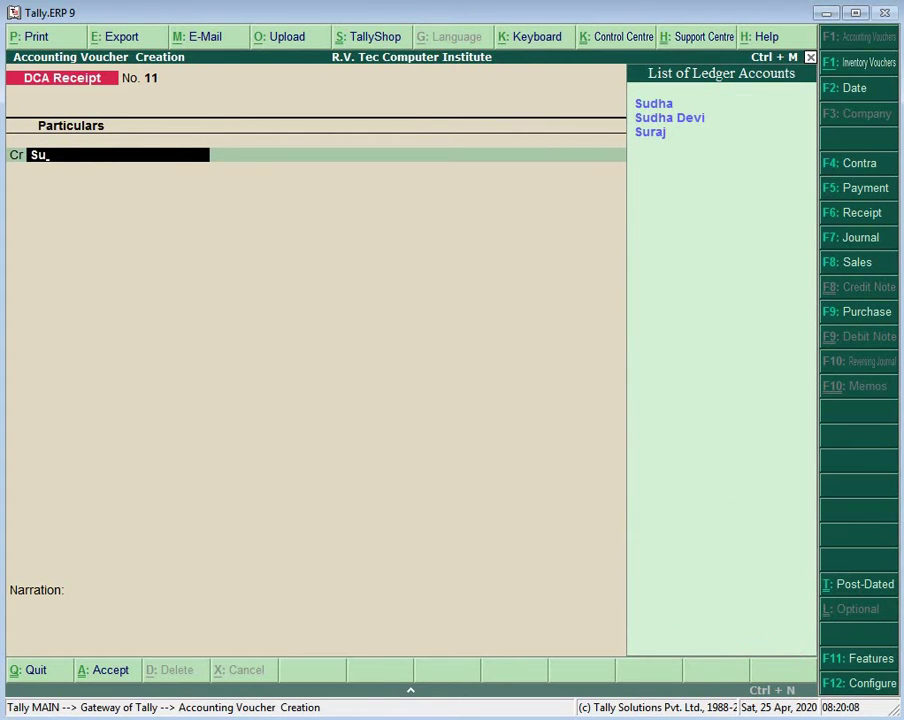
key("Down")
key("Down")
key("Return")
type("2500")
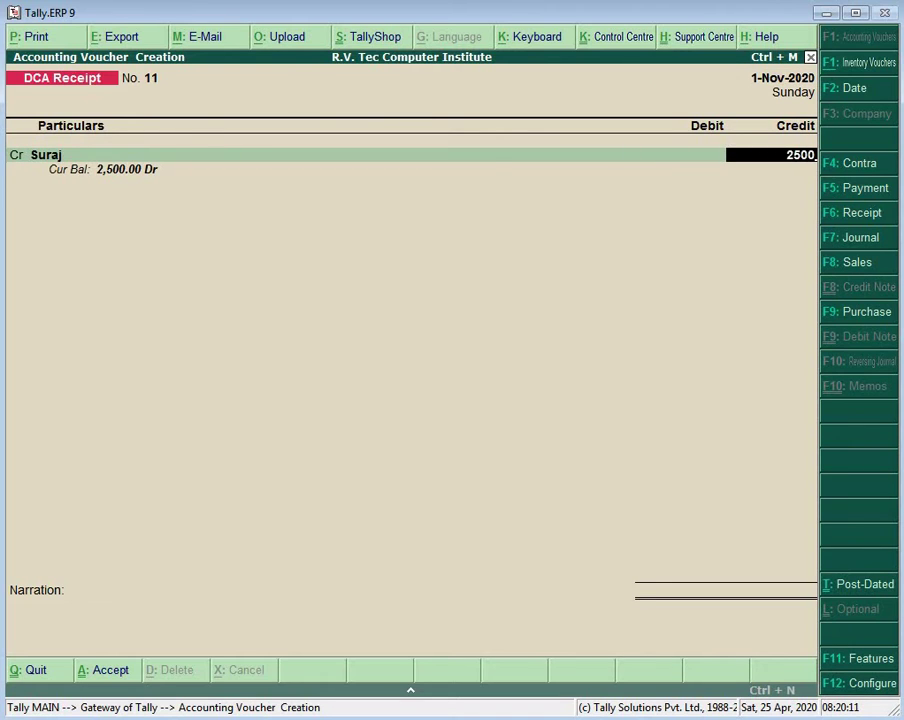
key("Return")
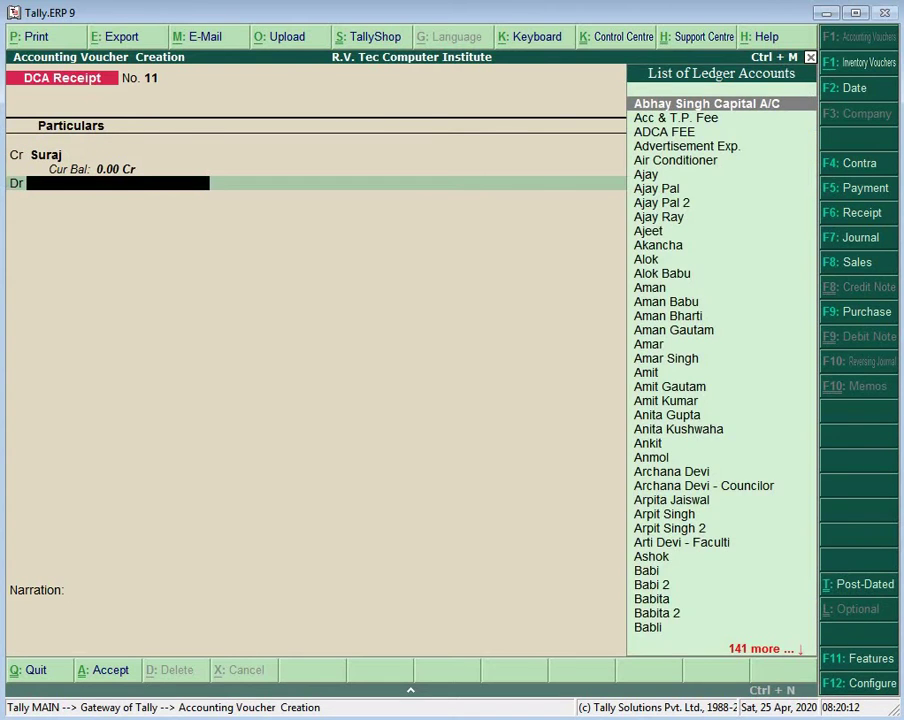
type("Ca")
key("Return")
key("Return")
key("Return")
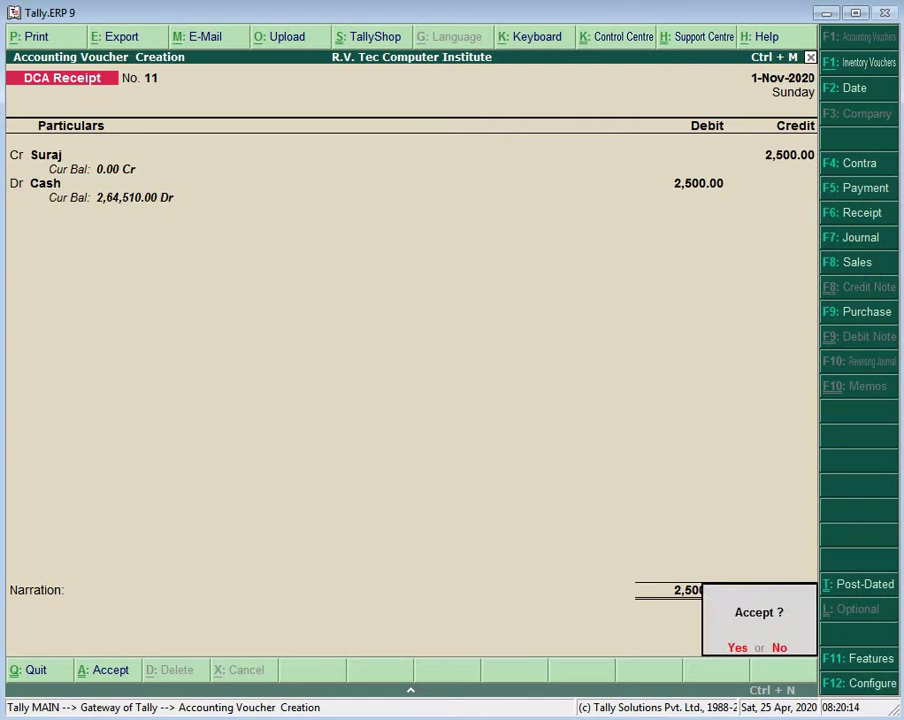
key("Return")
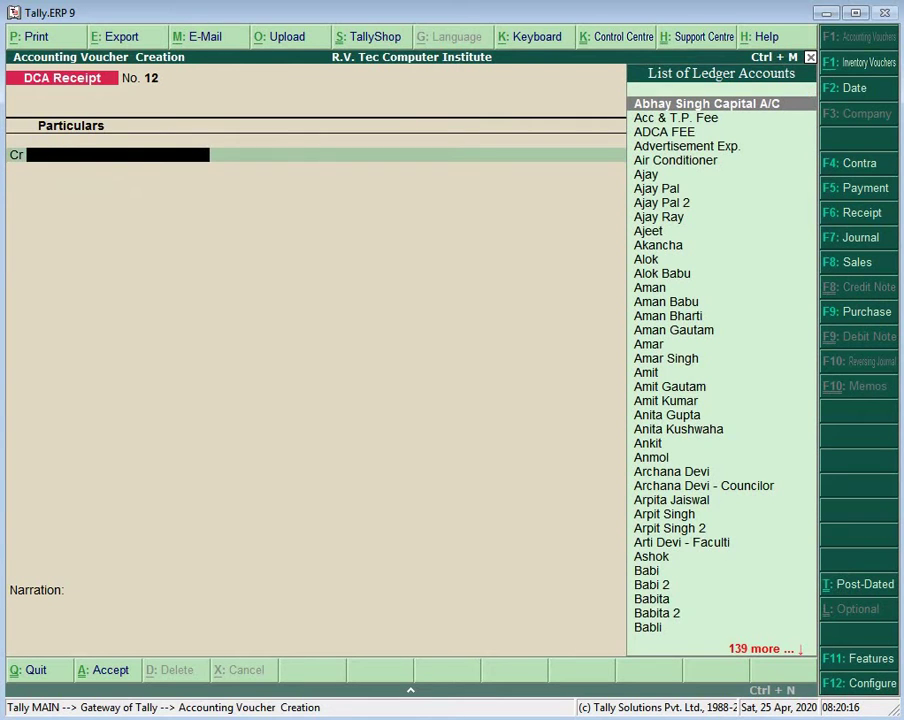
Step: Save DCA Receipt No. 12 crediting the next student ledger 2,500 against Cash
type("Bha")
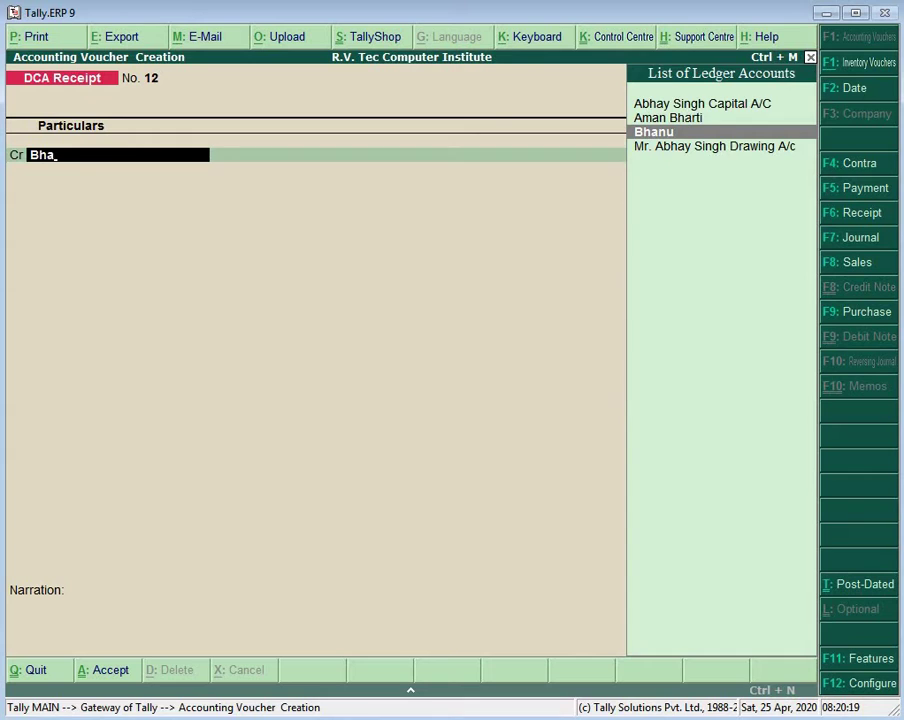
key("Return")
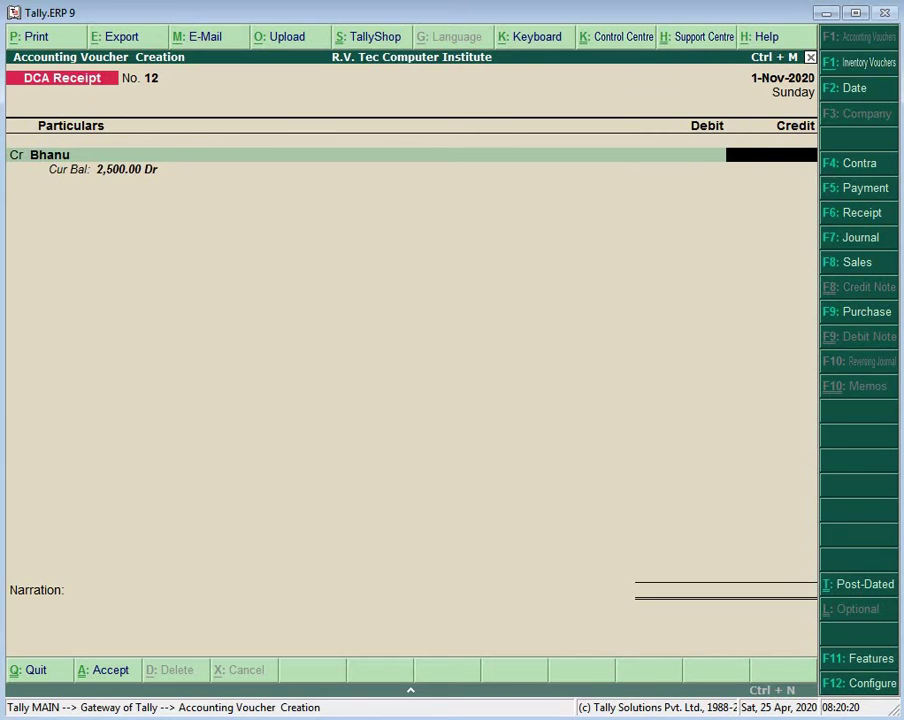
type("2500")
key("Return")
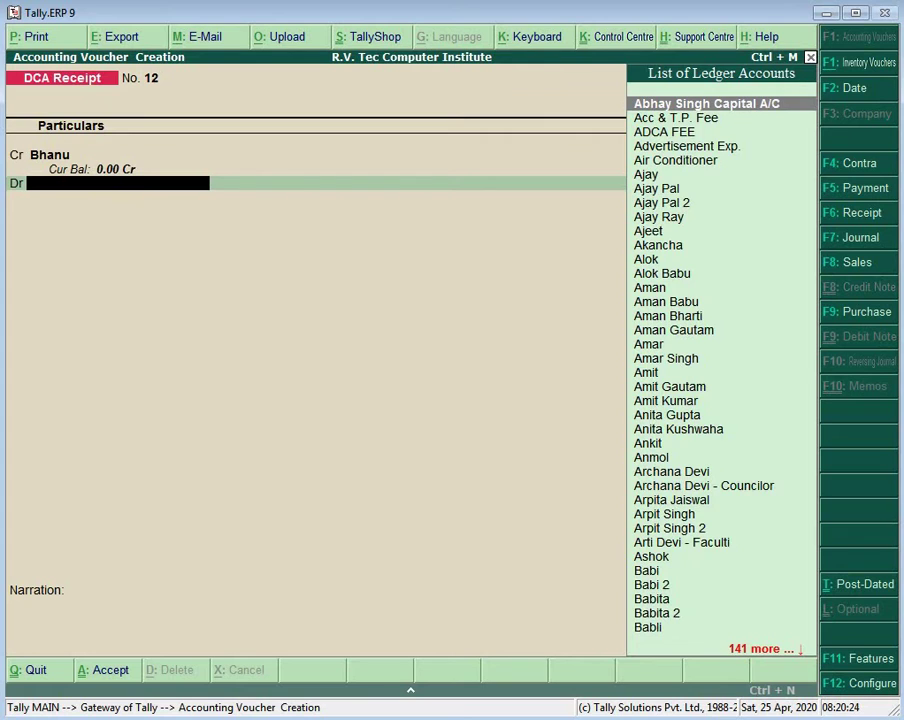
type("Ca")
key("Return")
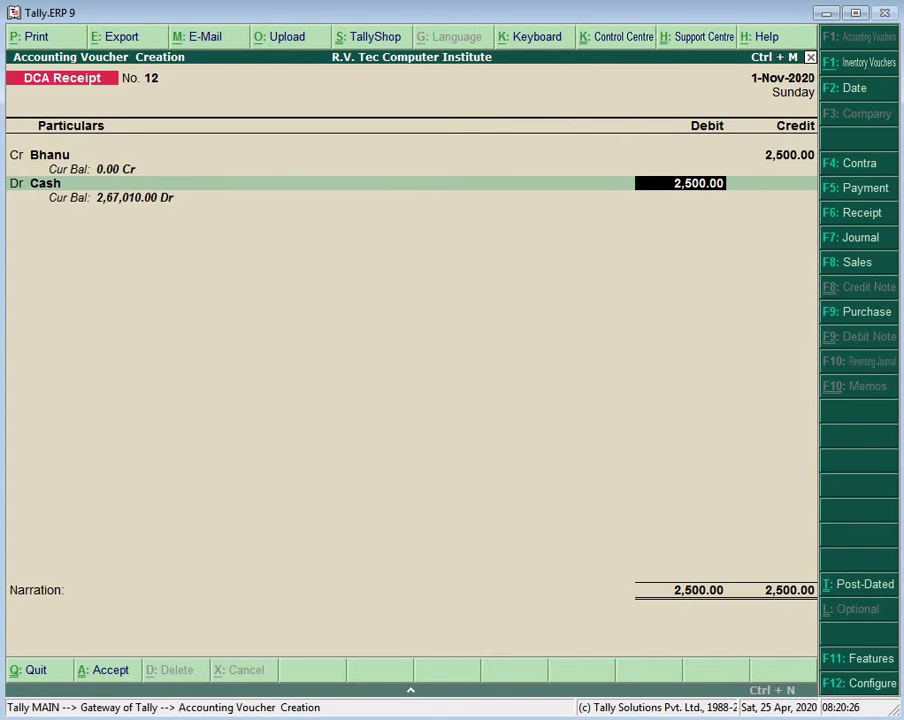
key("Return")
key("Return")
key("Return")
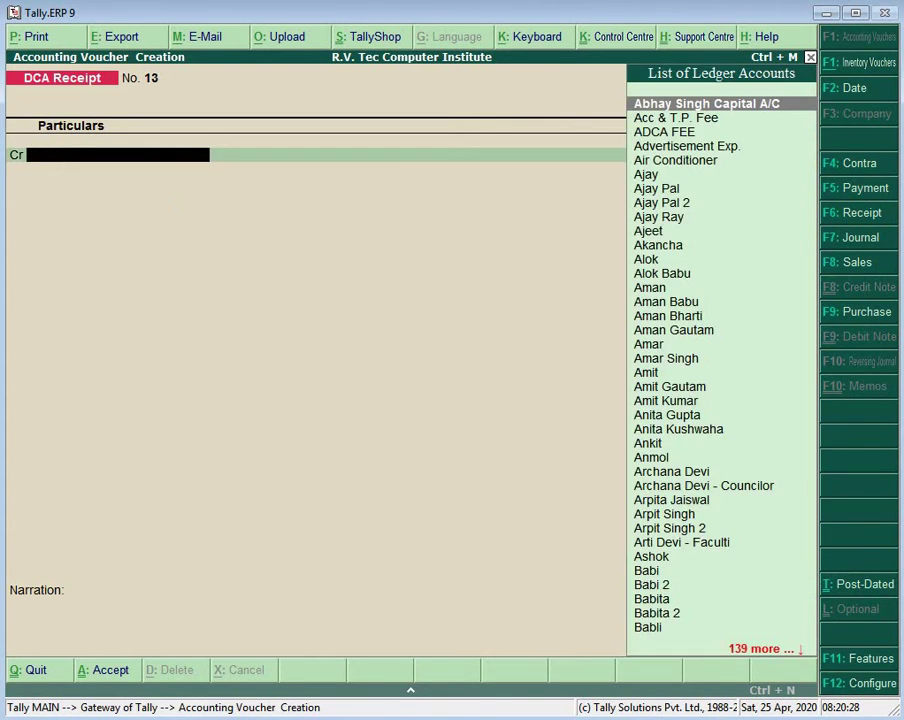
Step: Begin Receipt No. 13, crediting another student 2,500 with Cash as the debit ledger
type("A")
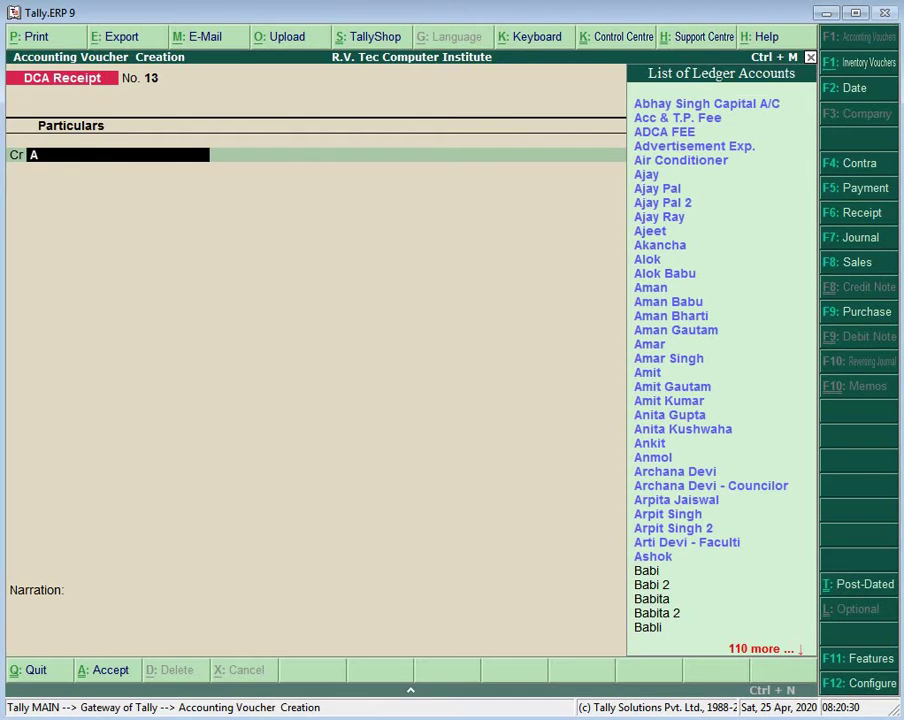
type("ka")
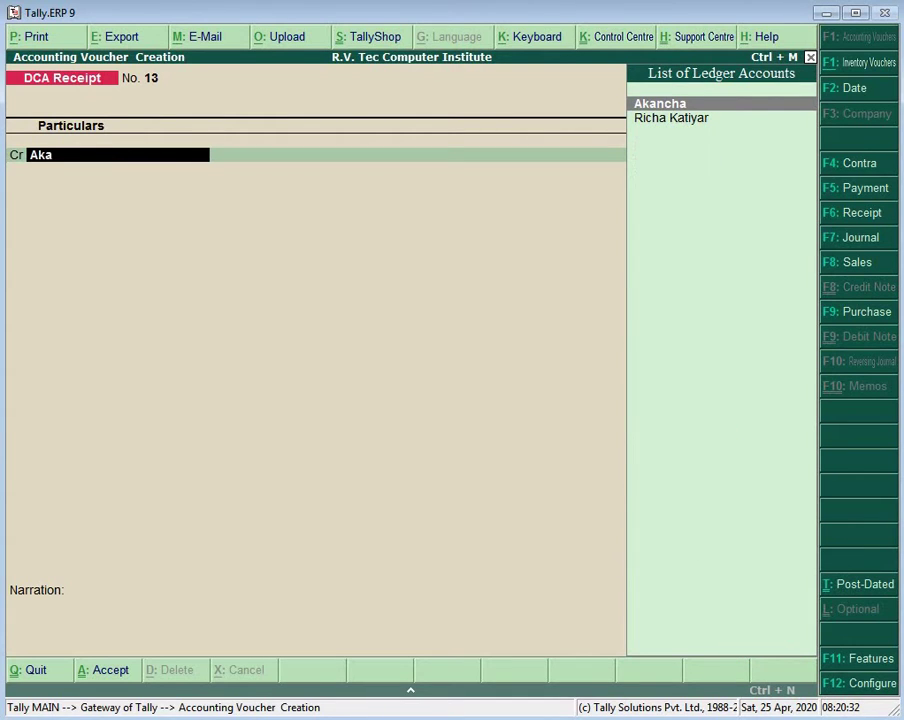
key("Return")
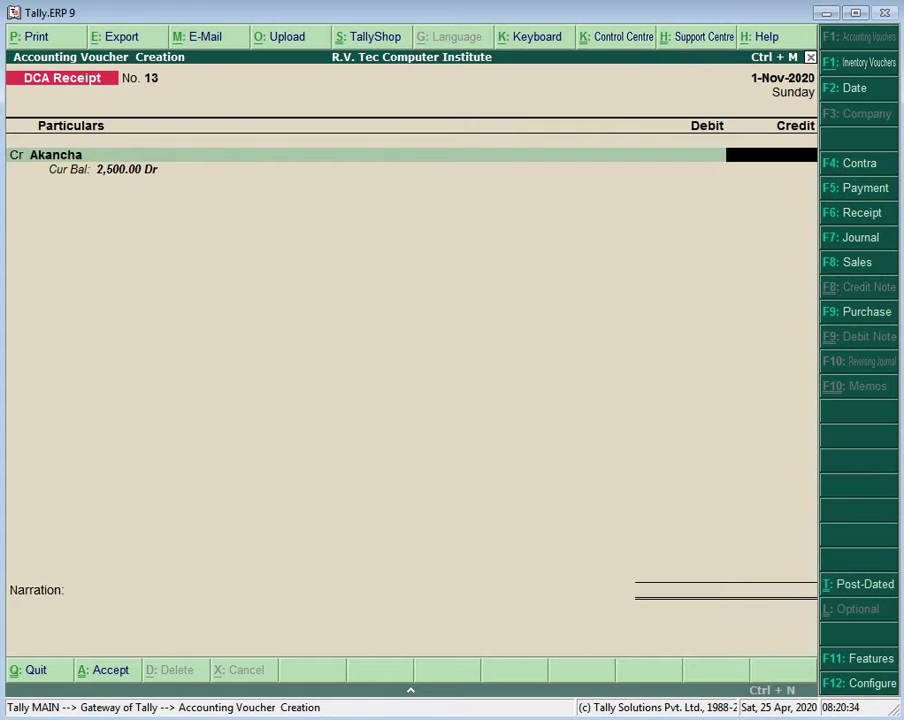
type("2500")
key("Return")
type("Ca")
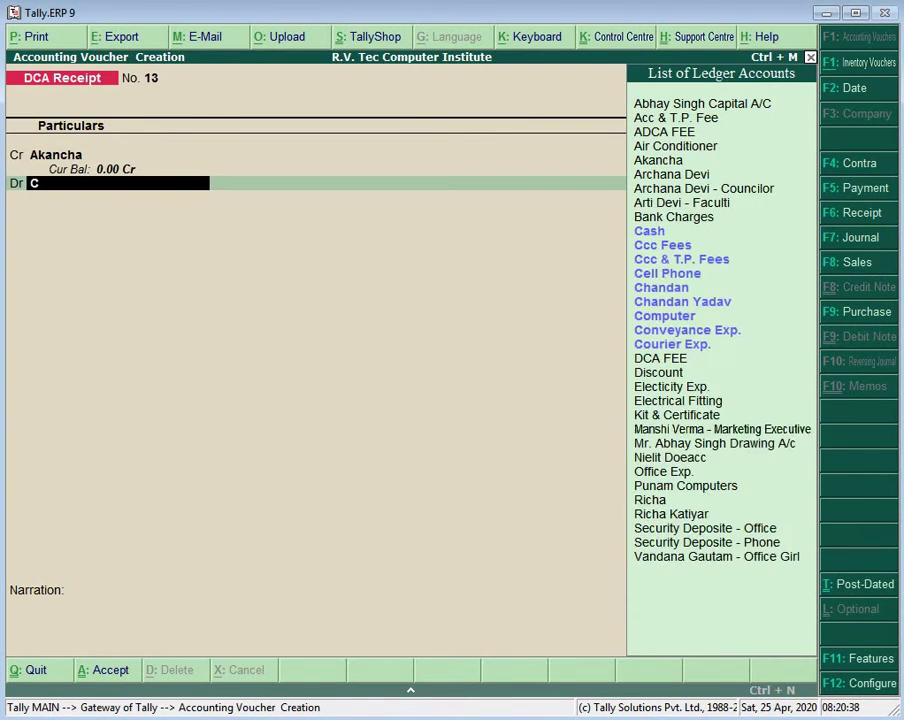
key("Return")
key("Return")
key("Return")
key("Return")
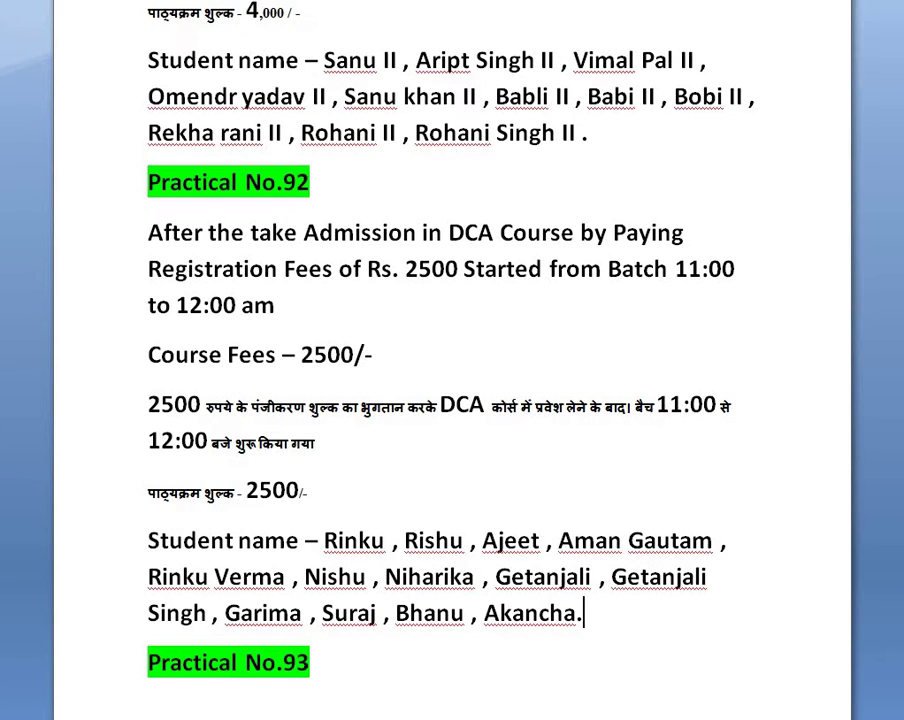
Step: Scroll the Word practicals list down to Practical No.93 on the 40,000 deposit, then return to Tally
scroll(452, 360, "down", 9)
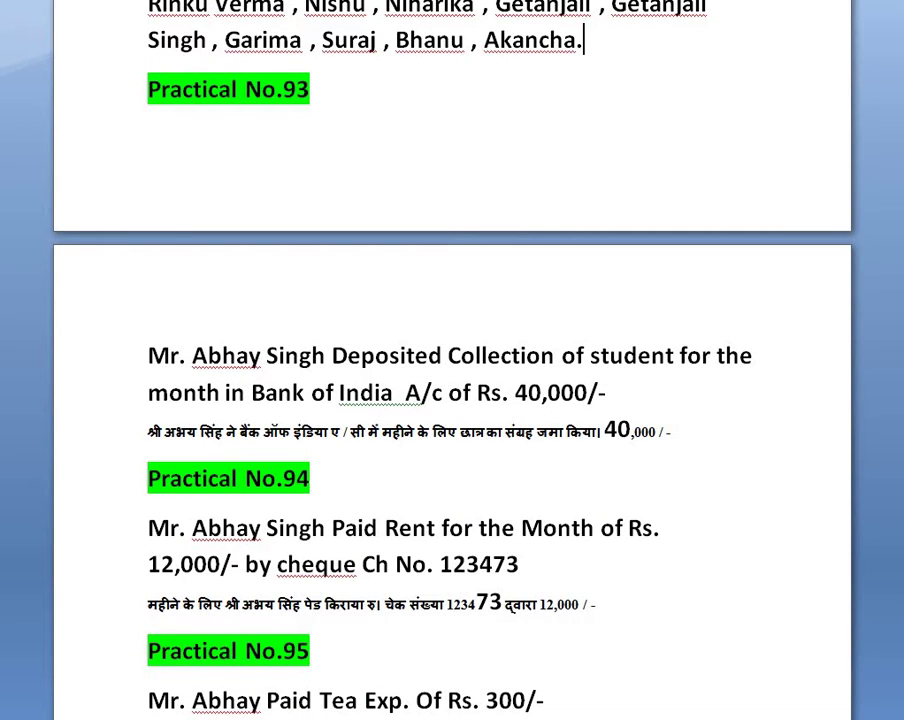
scroll(452, 360, "down", 1)
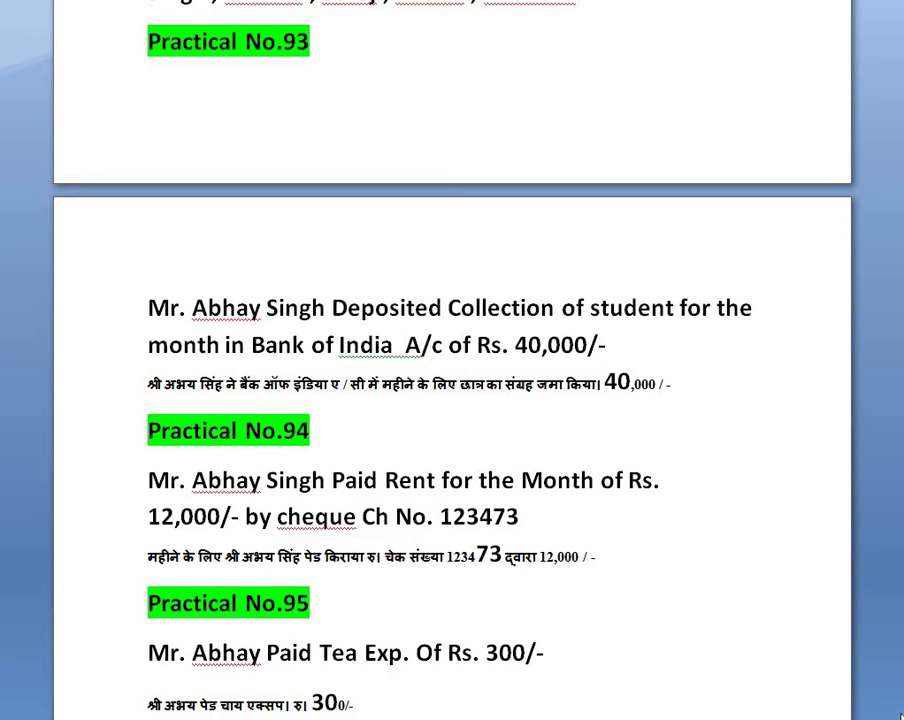
key("alt+Tab")
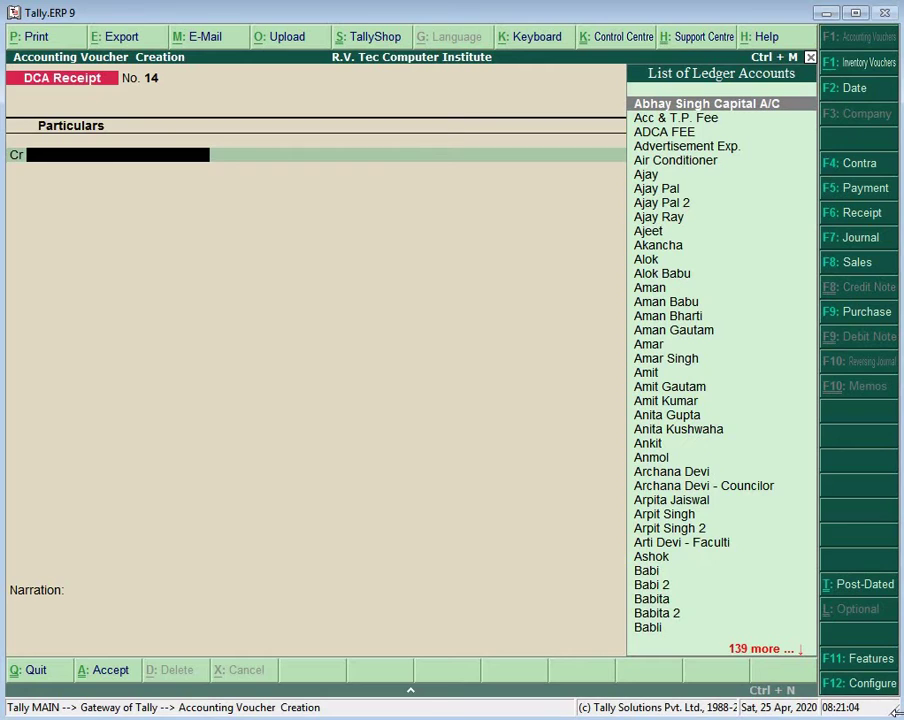
Step: Enter Contra voucher No. 8 crediting Cash 40,000 and debiting Bank Of India
key("F4")
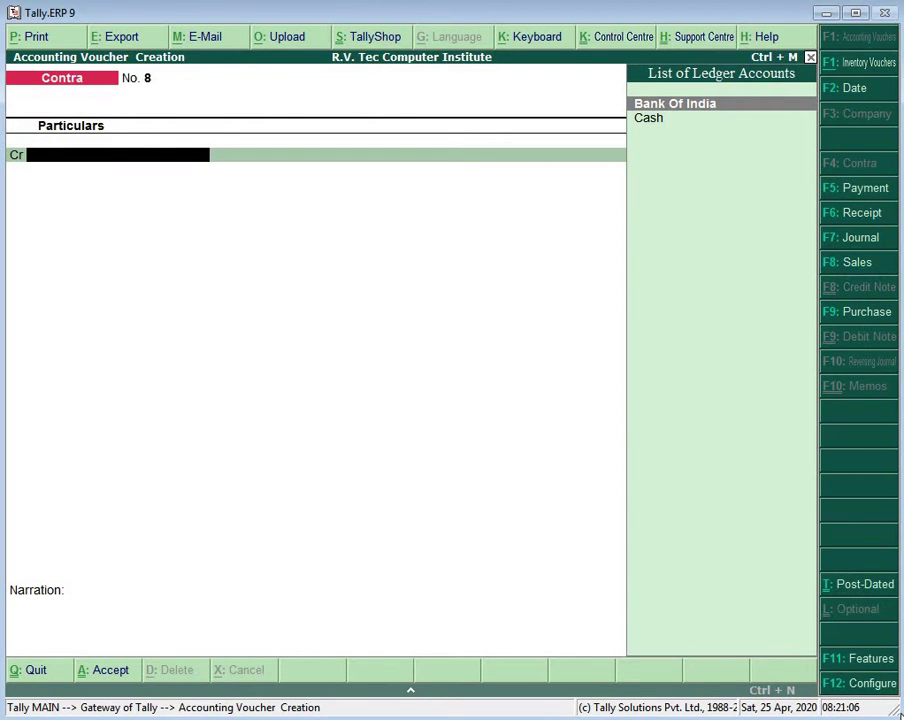
type("C")
key("Return")
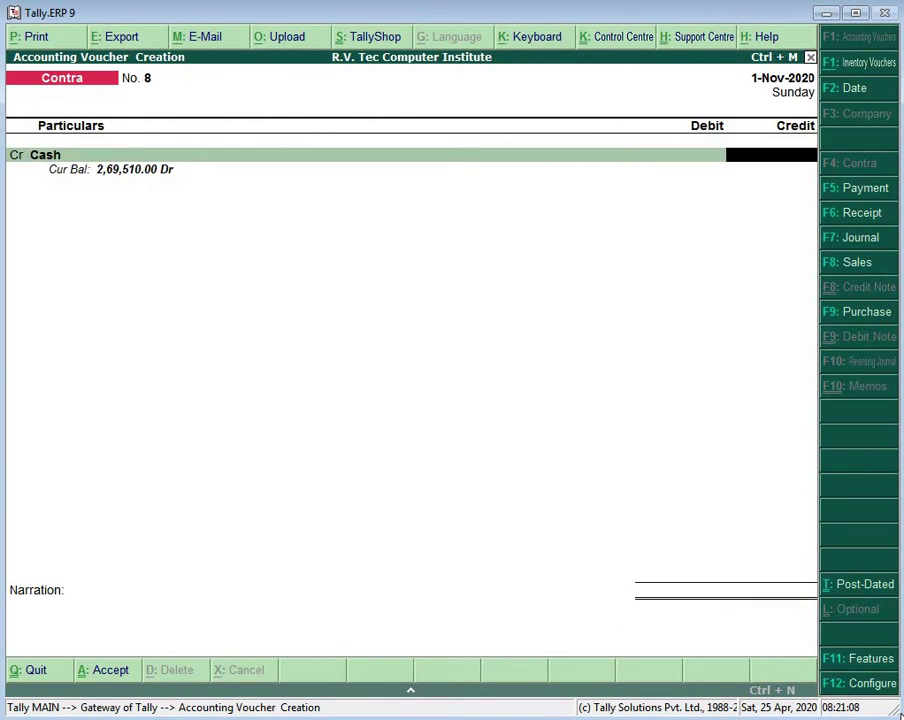
type("40000")
key("Return")
key("Return")
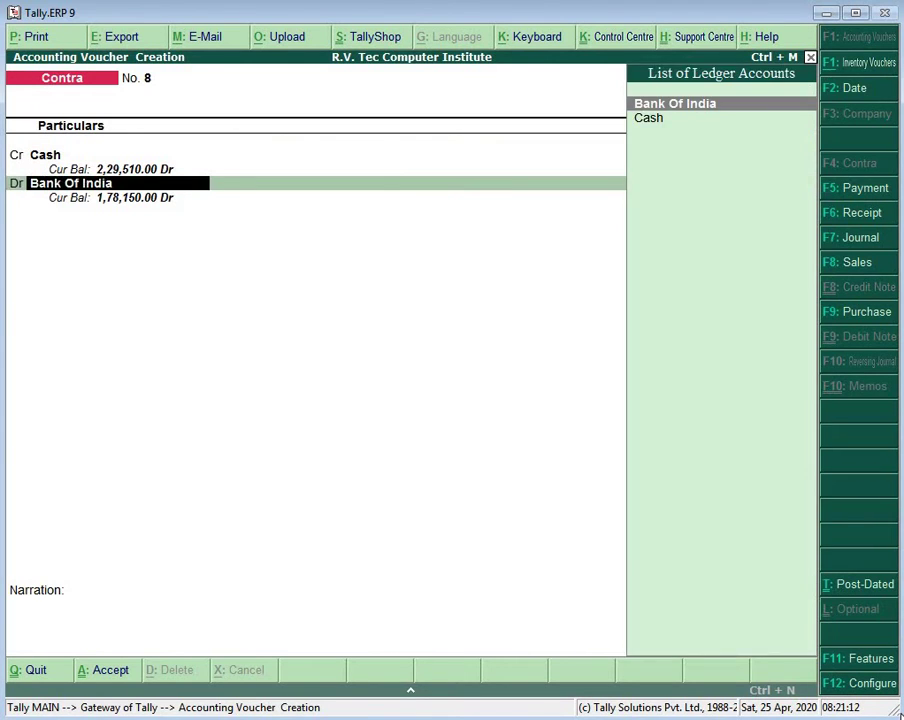
key("Return")
key("Return")
Step: Record the deposit denominations as 80 × 500 notes, save the voucher, and go back to Word
key("Return")
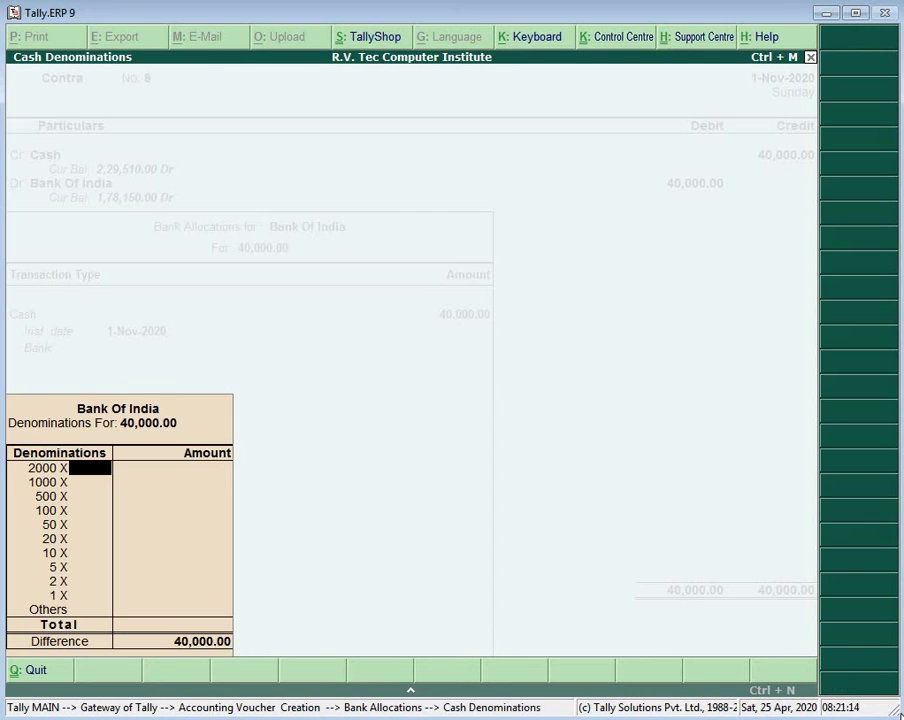
key("Return")
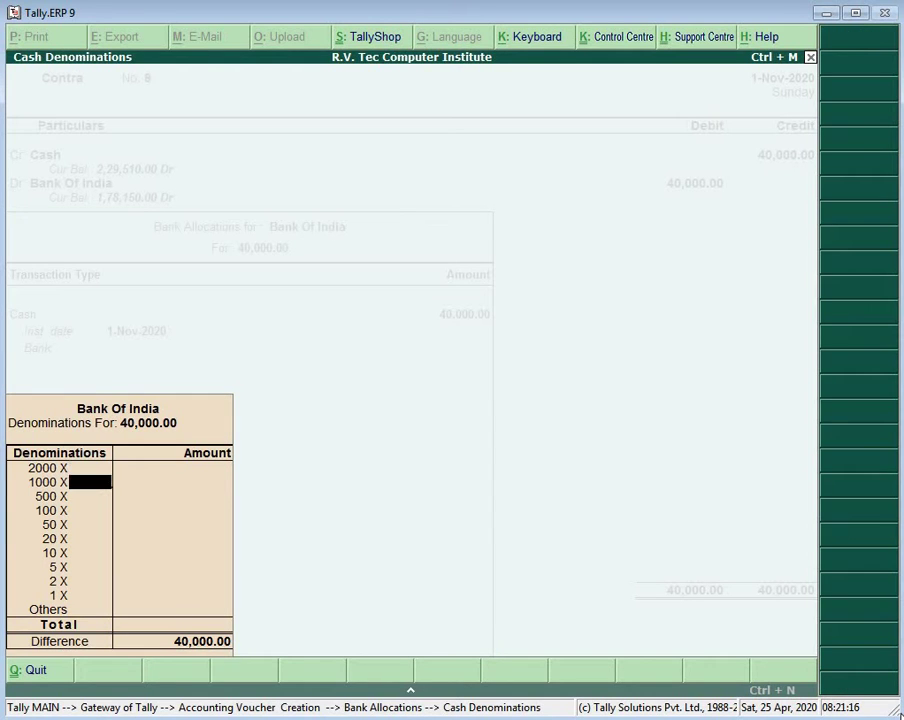
key("Return")
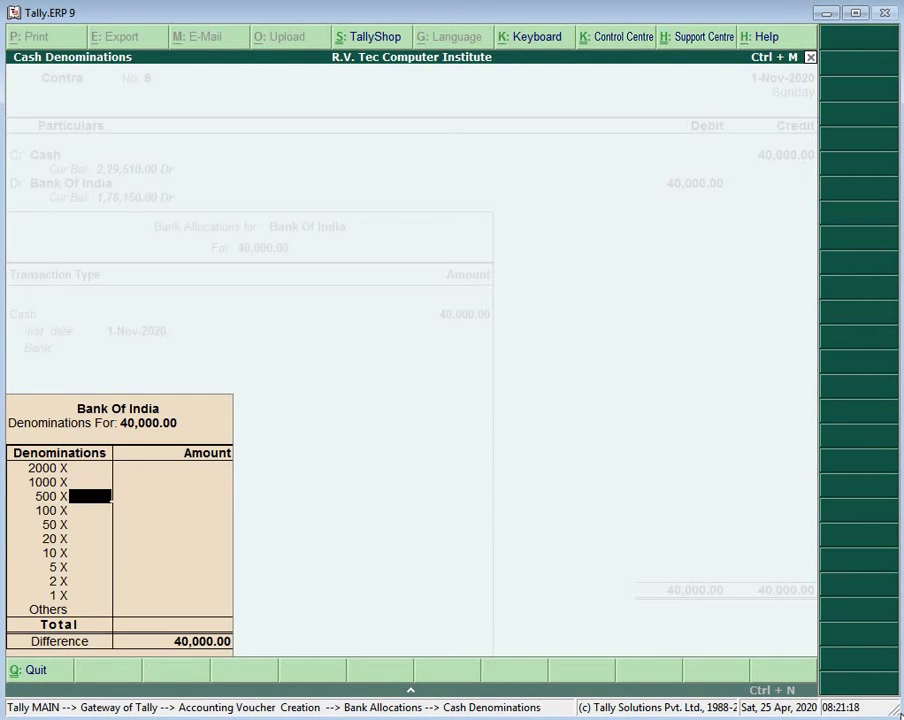
type("80")
key("Return")
key("Return")
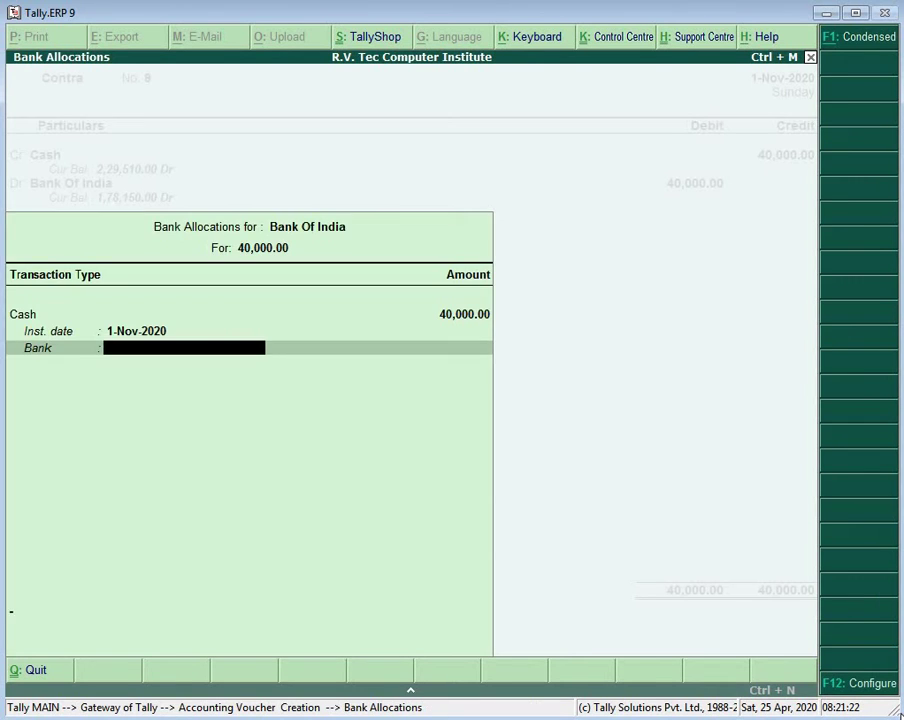
key("Return")
key("Return")
key("Return")
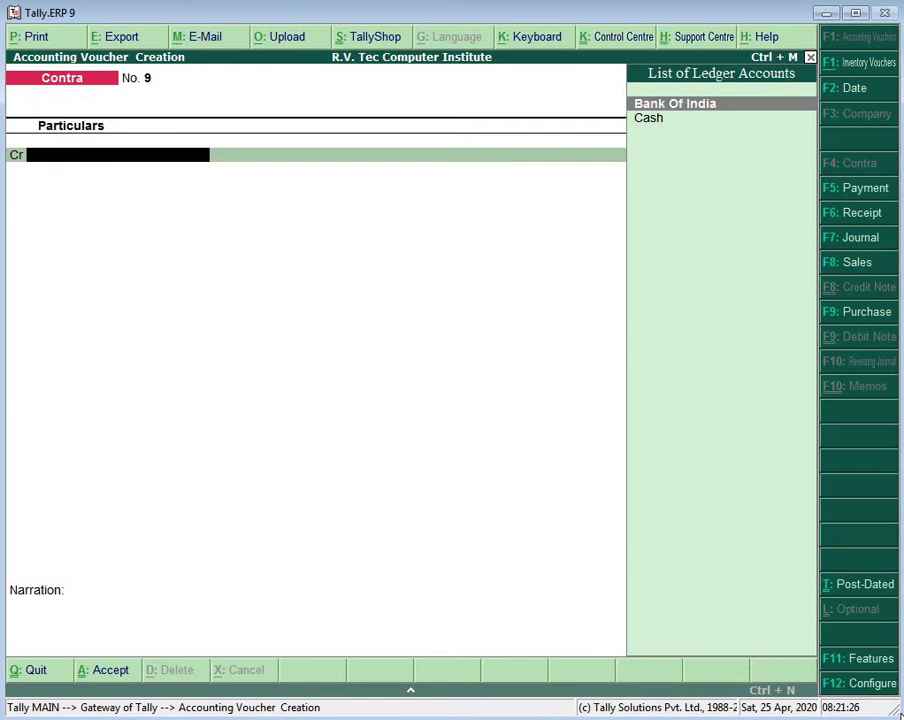
key("alt+Tab")
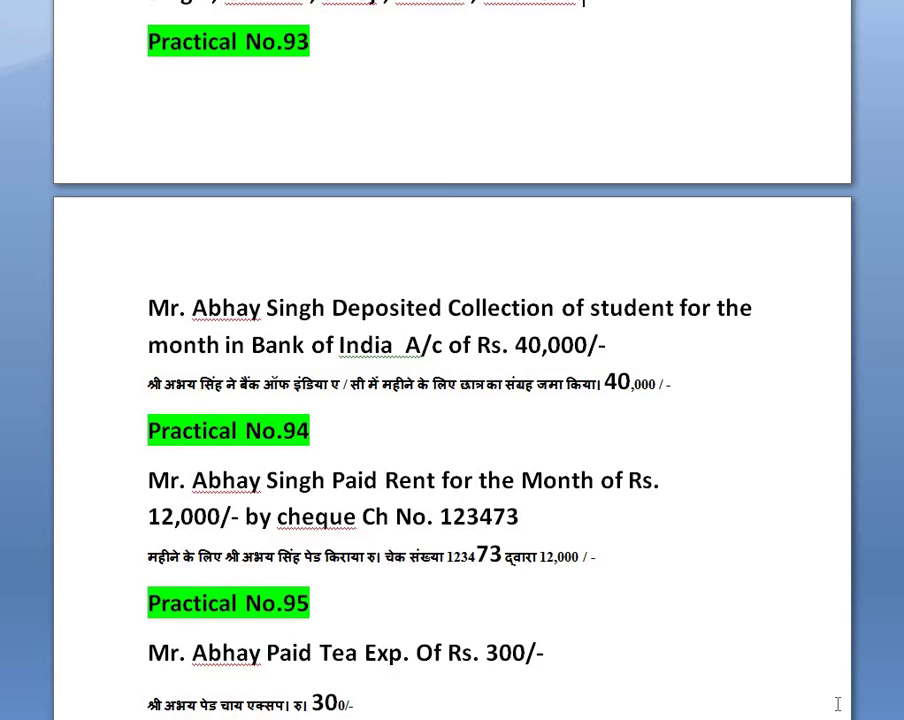
Step: Start payment voucher No. 54 debiting Rent Exp. 12,000 and crediting Bank Of India
key("alt+Tab")
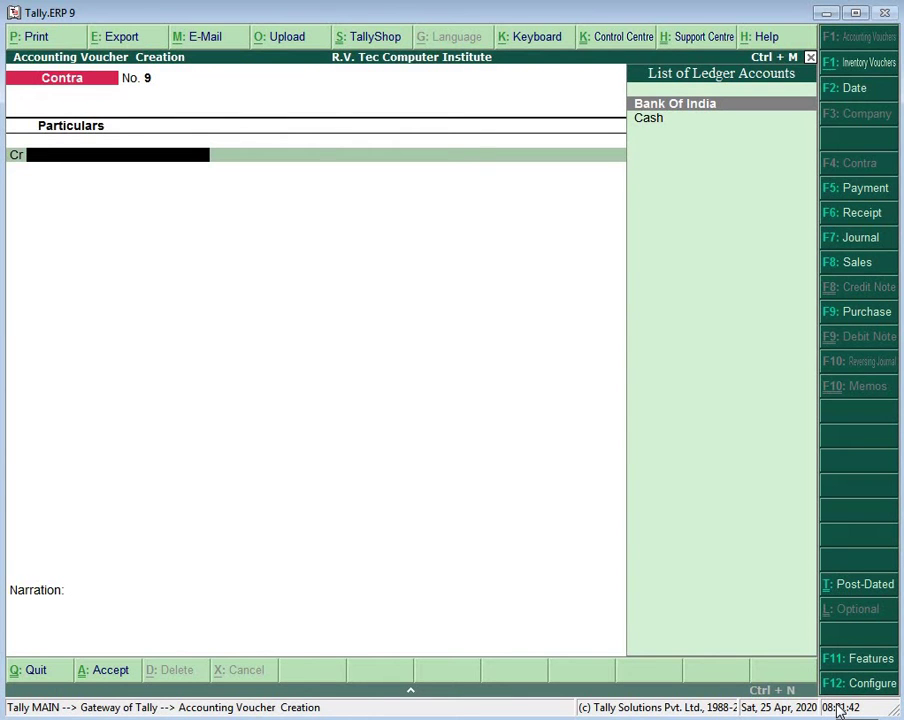
key("F5")
type("Re")
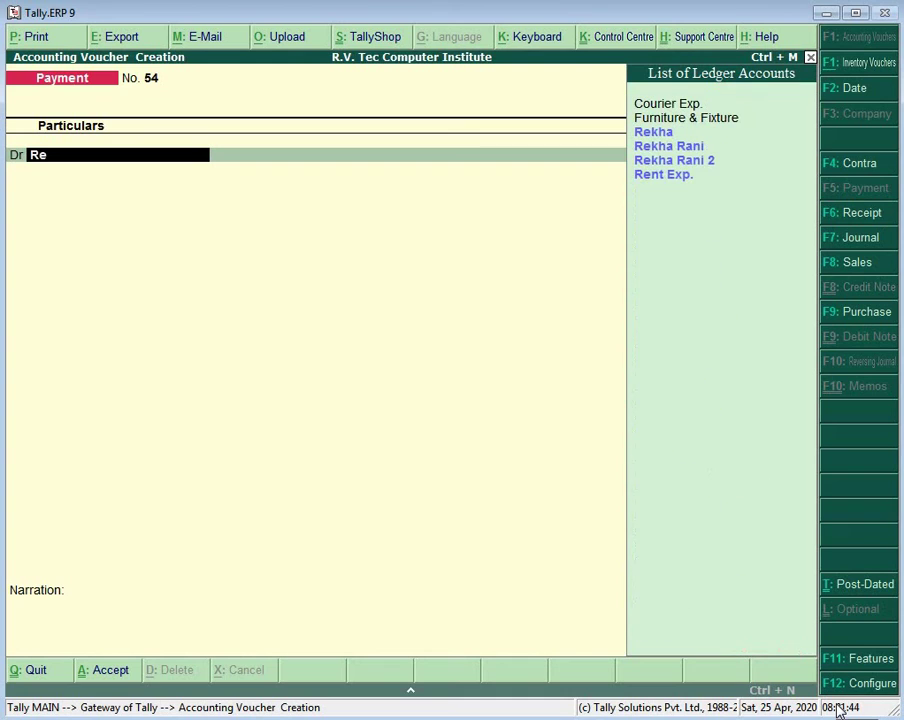
key("Down")
key("Down")
key("Down")
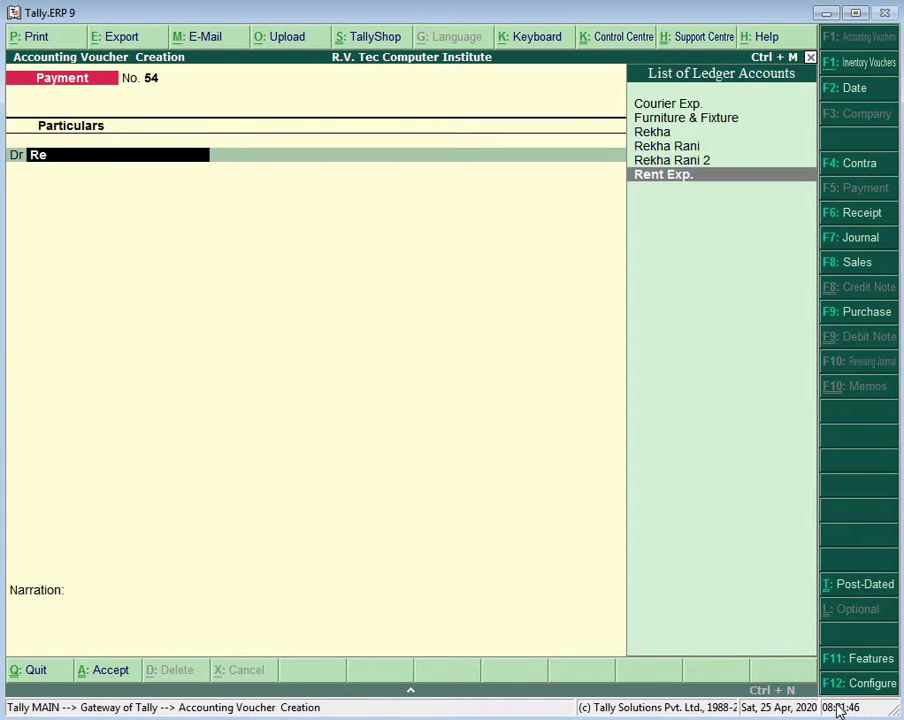
key("Return")
type("12000")
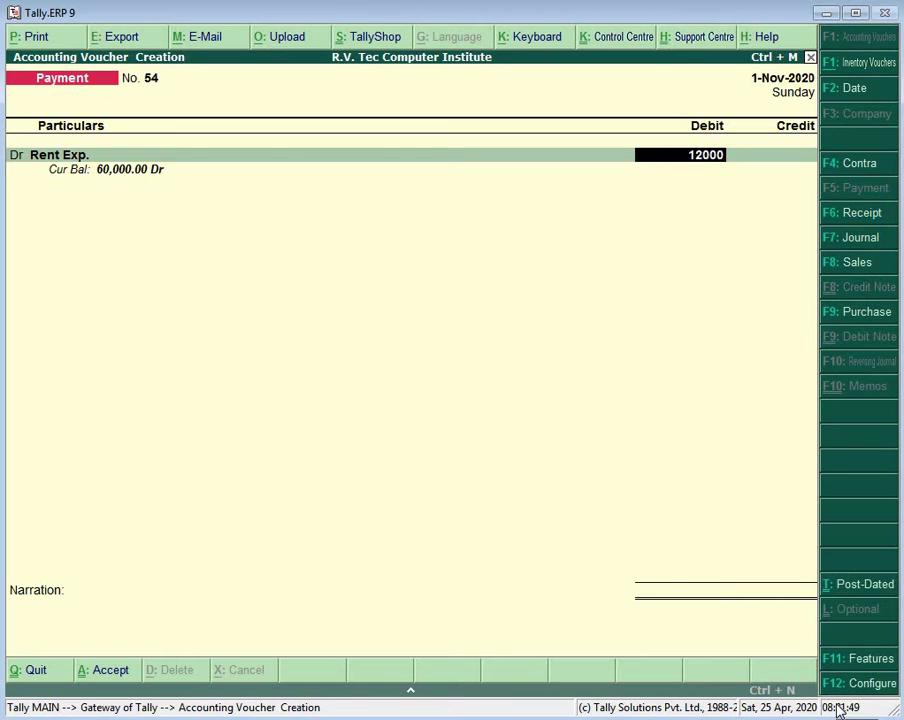
key("Return")
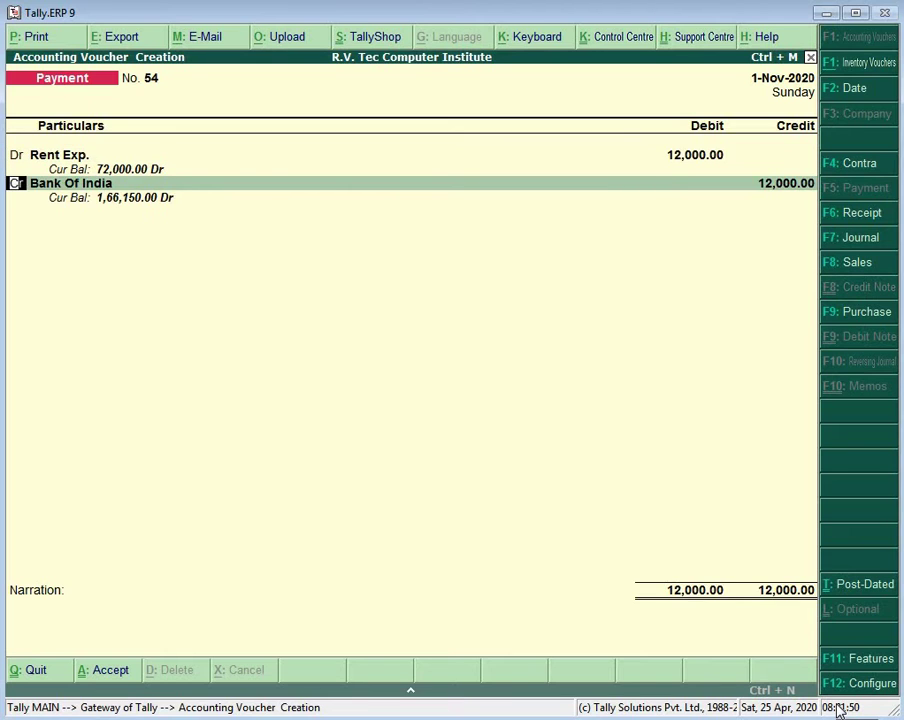
key("Return")
key("Return")
key("Return")
key("Return")
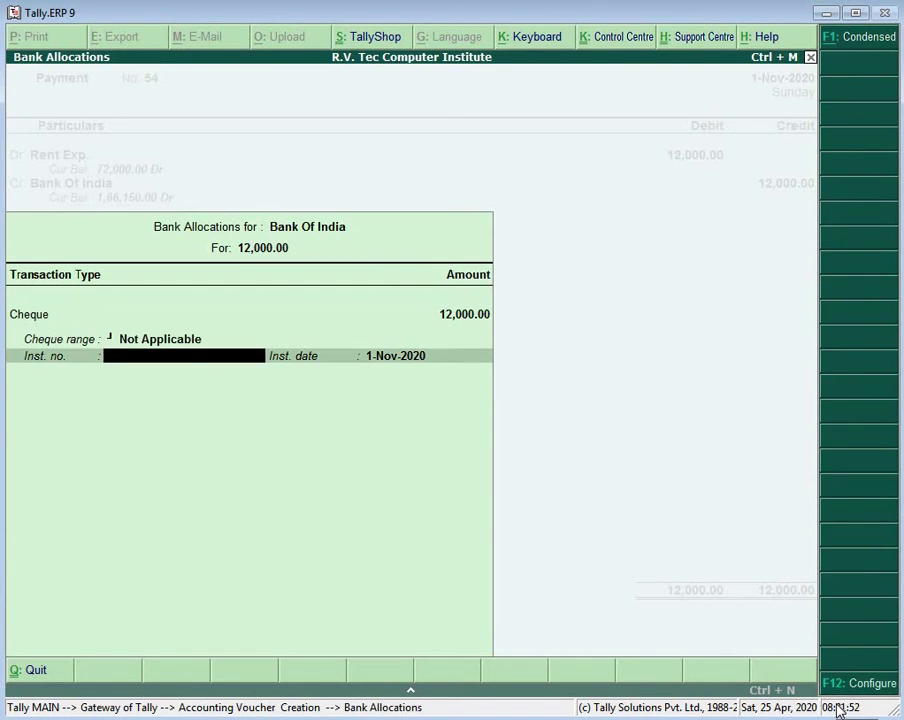
key("Return")
key("Return")
Step: Narrate the rent payment with cheque no. 123473 and save voucher No. 54
type("ch")
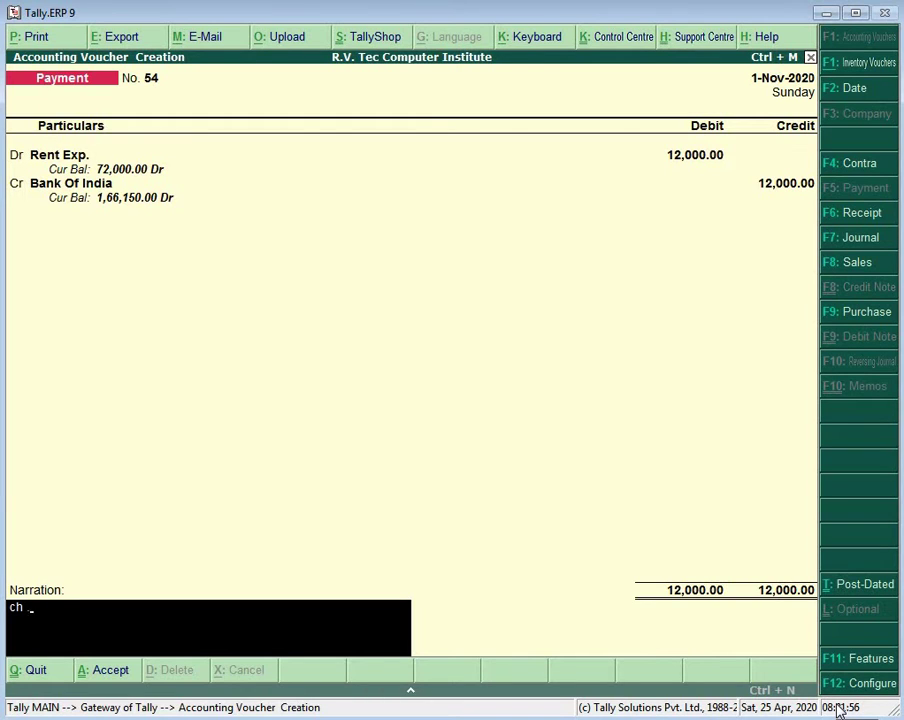
type(". no. - 1234")
key("alt+Tab")
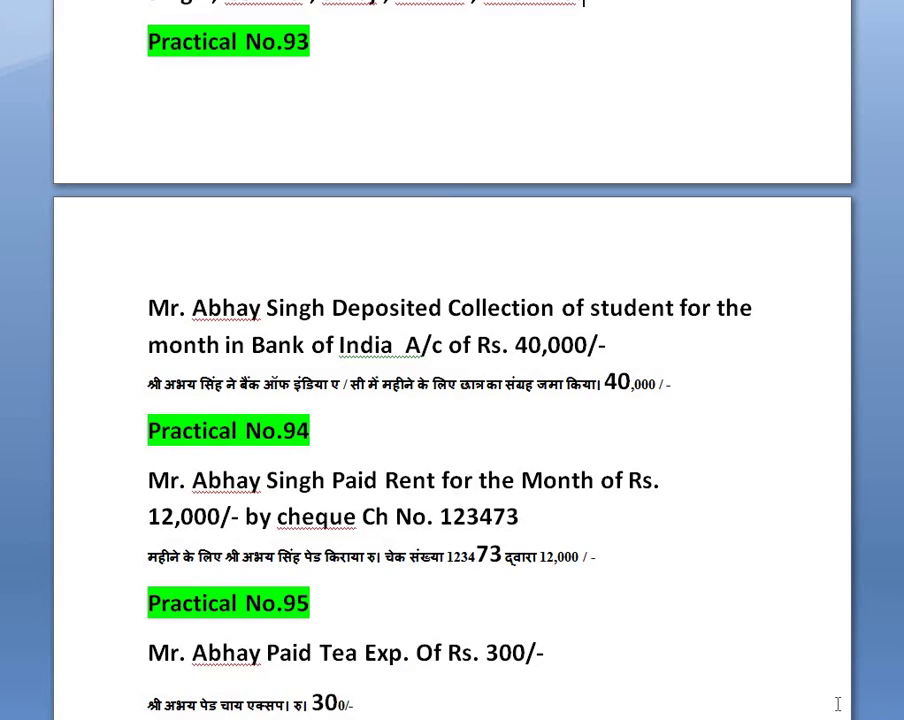
key("alt+Tab")
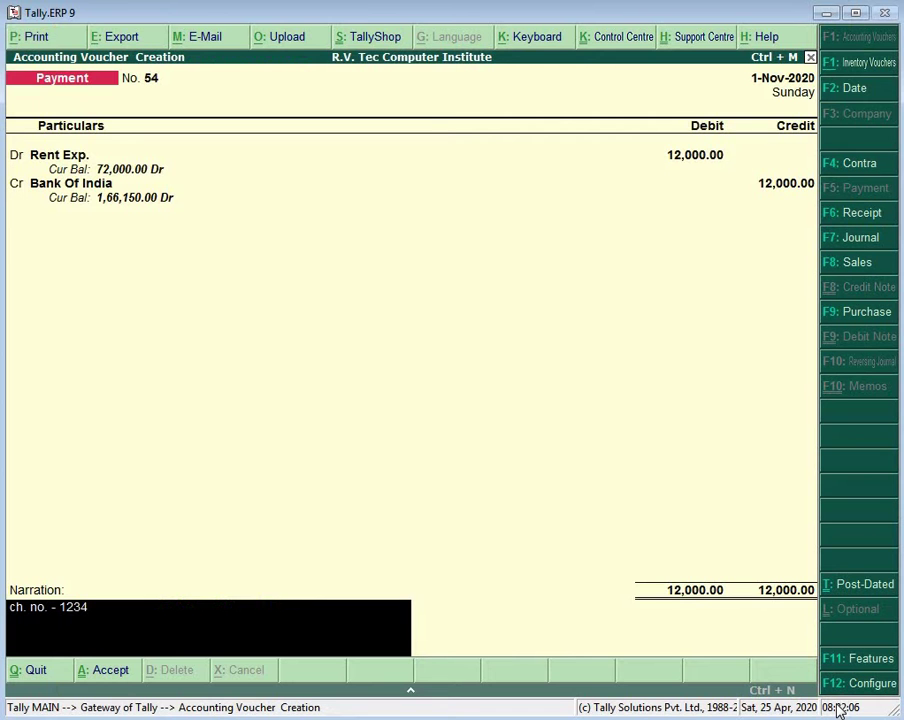
type("73")
key("Return")
key("Escape")
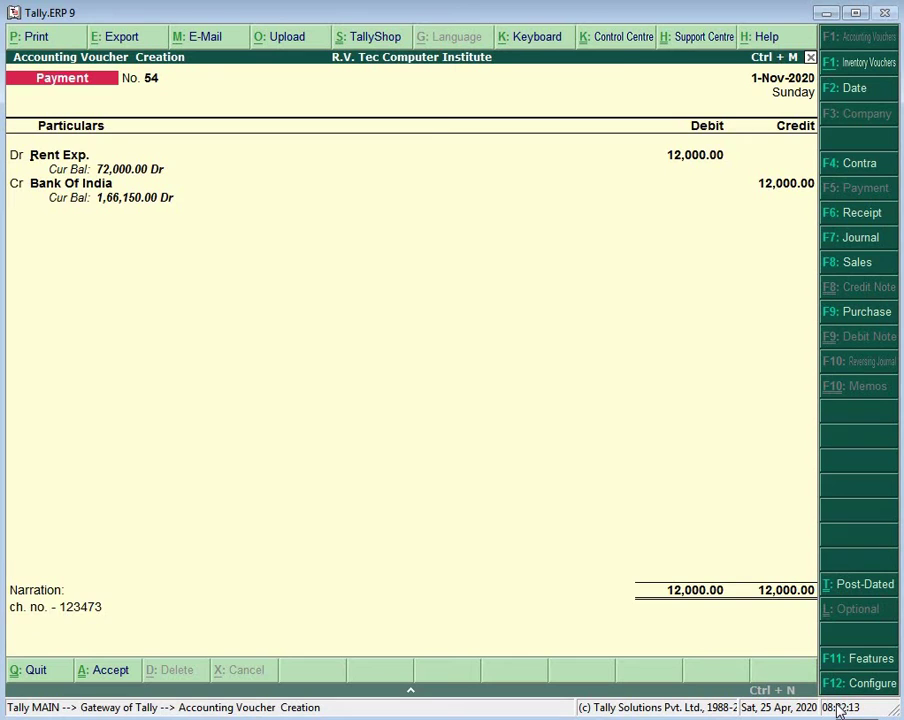
key("ctrl+a")
key("alt+Tab")
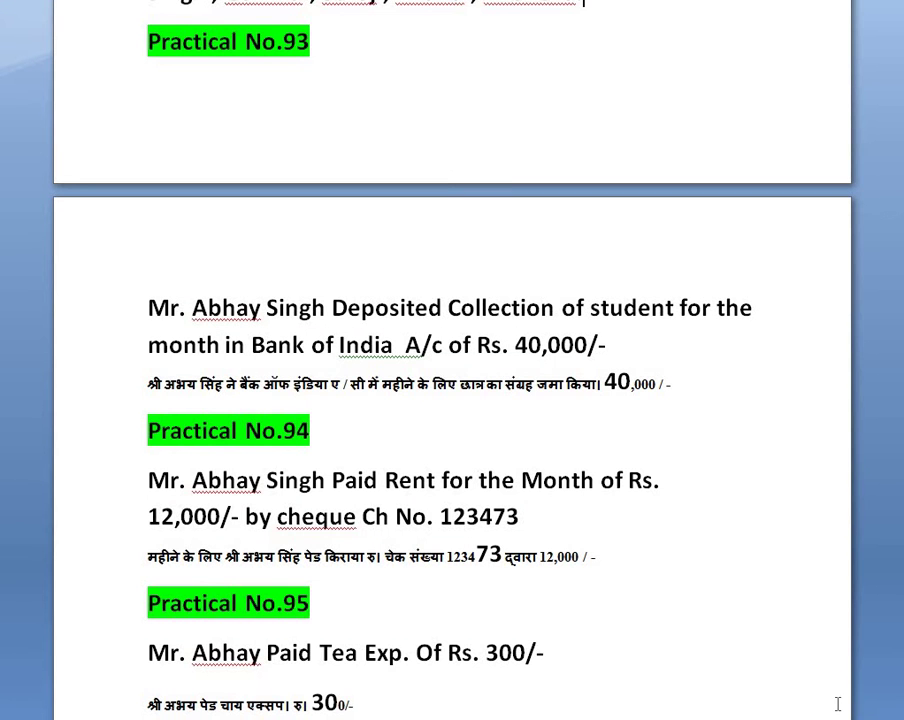
Step: Post voucher No. 55 with Tea Exp. 300 debited and Cash credited
scroll(810, 690, "down", 2)
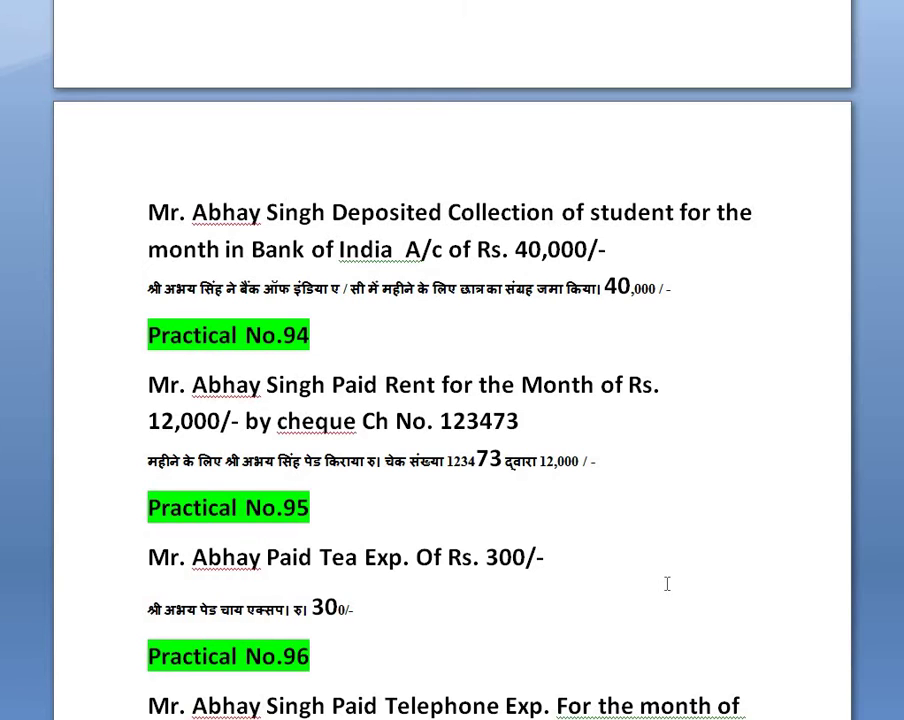
key("alt+Tab")
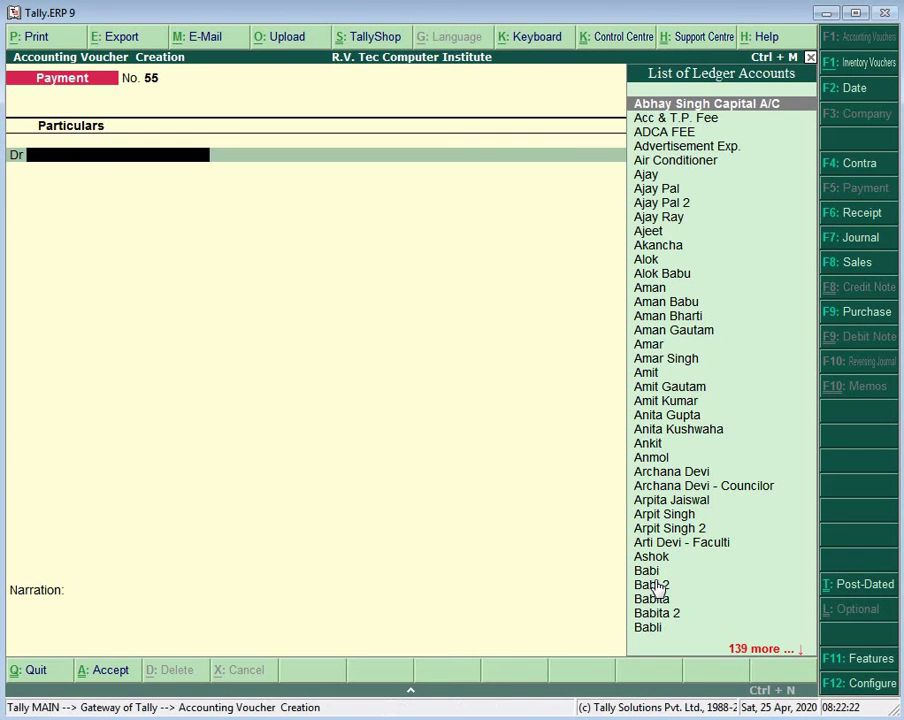
type("Te")
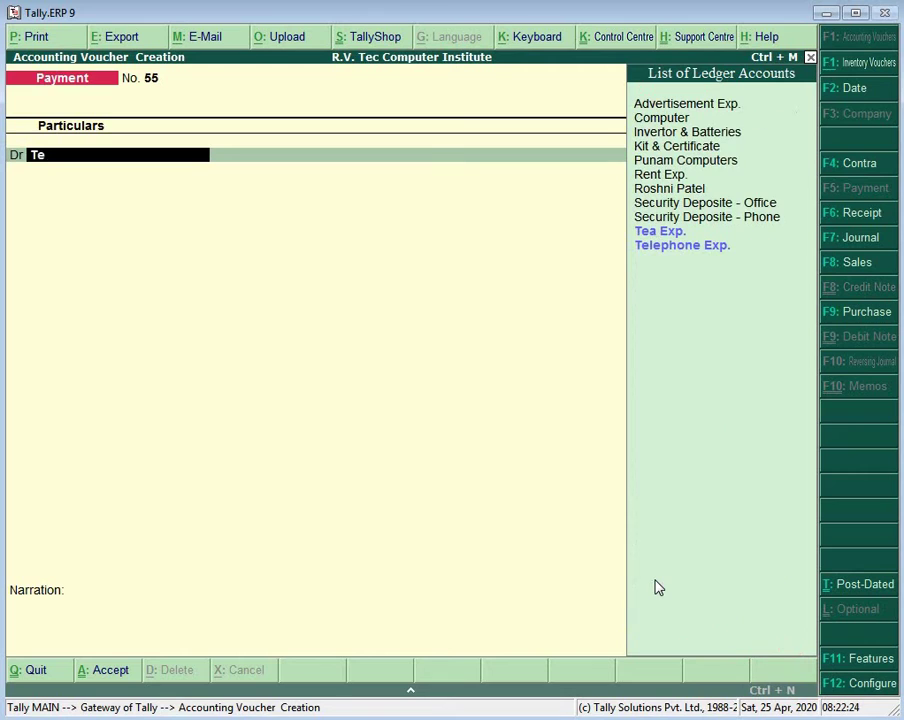
key("Return")
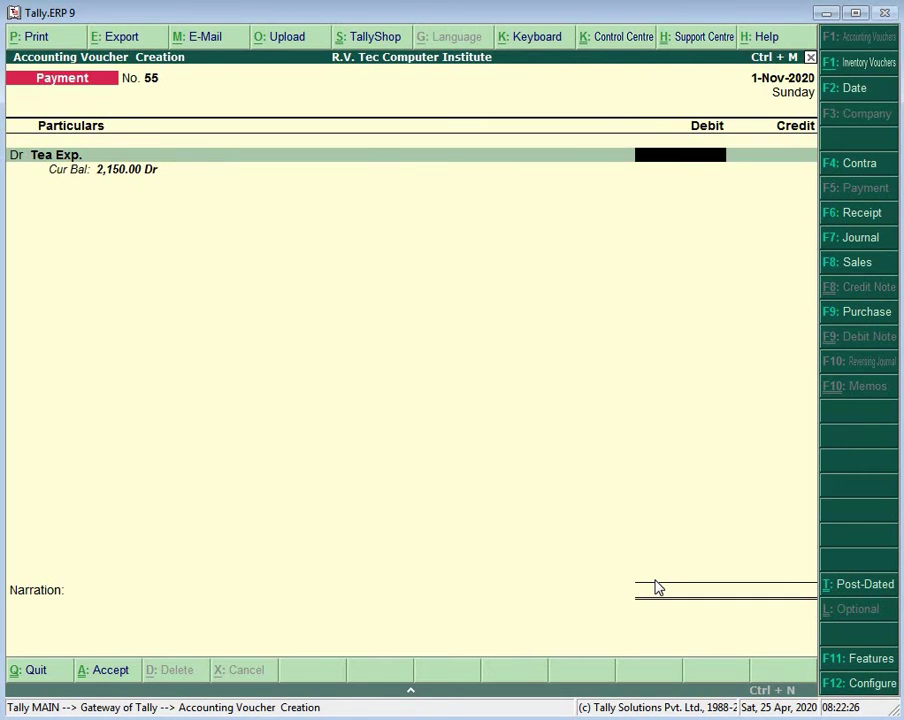
type("300")
key("Return")
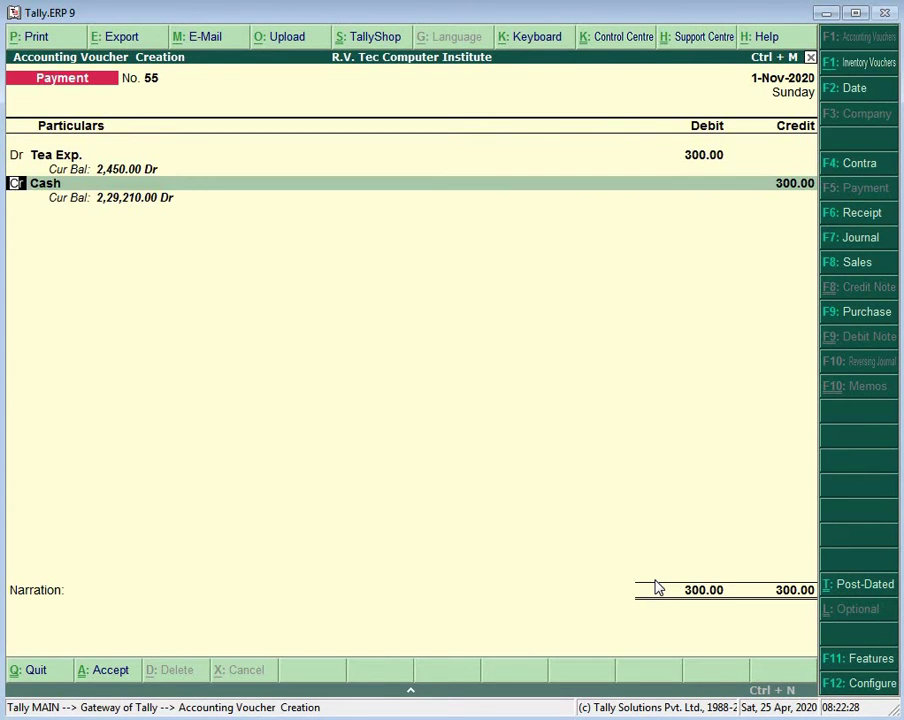
key("Return")
key("Return")
key("Return")
key("Return")
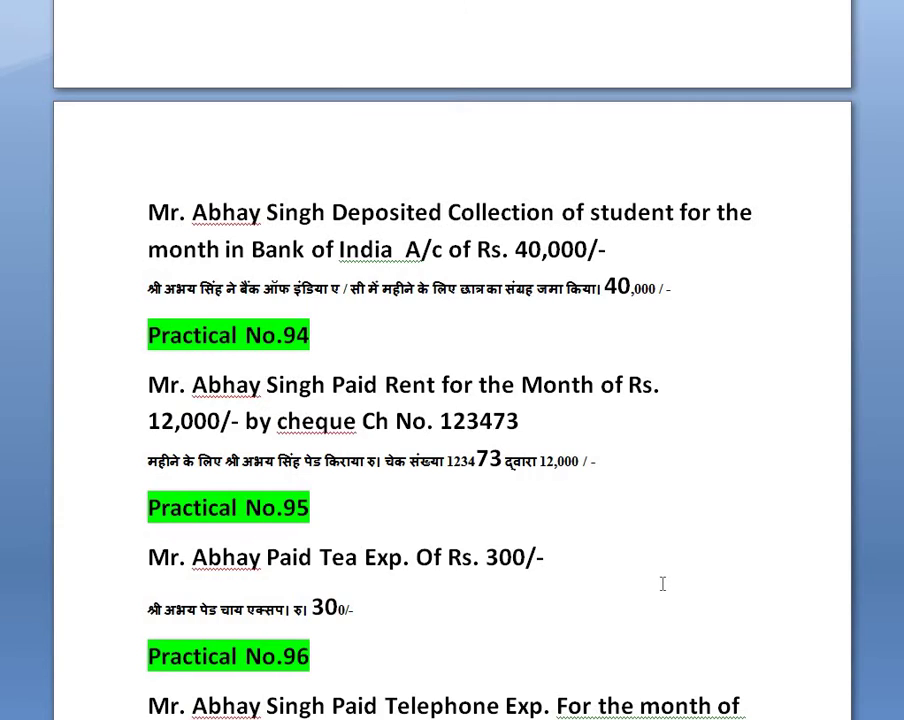
Step: Post voucher No. 56 with Telephone Exp. 995 debited against Cash
scroll(660, 582, "down", 6)
scroll(654, 548, "down", 1)
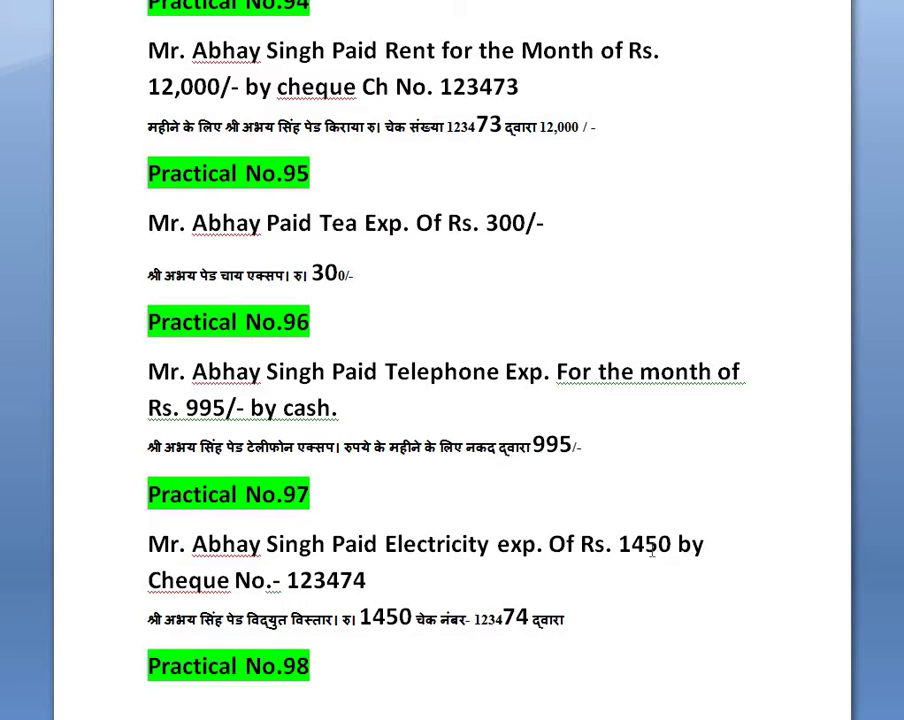
key("alt+Tab")
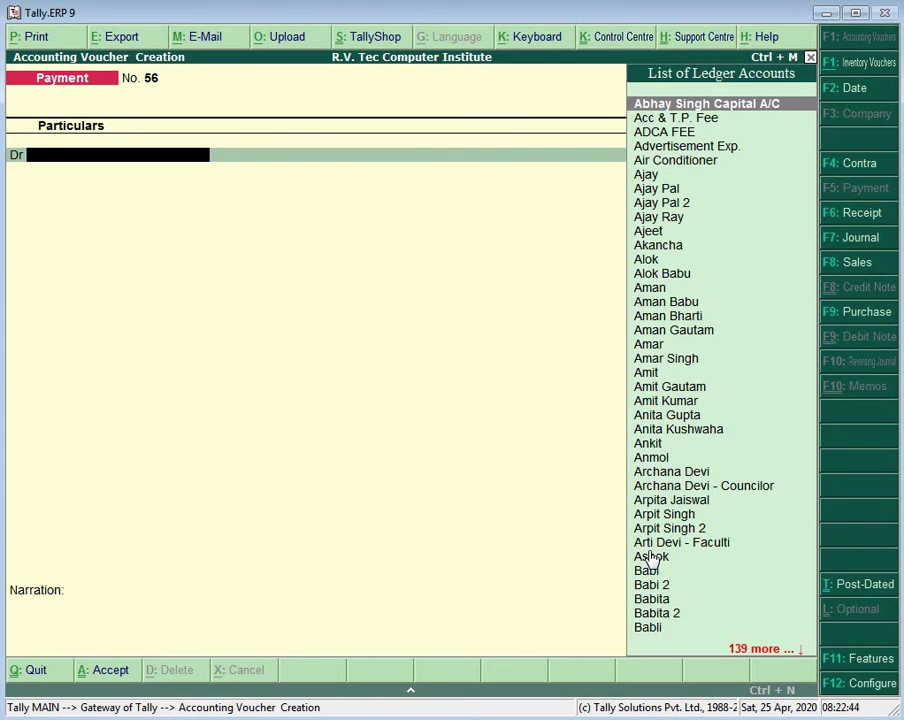
type("Te")
key("Down")
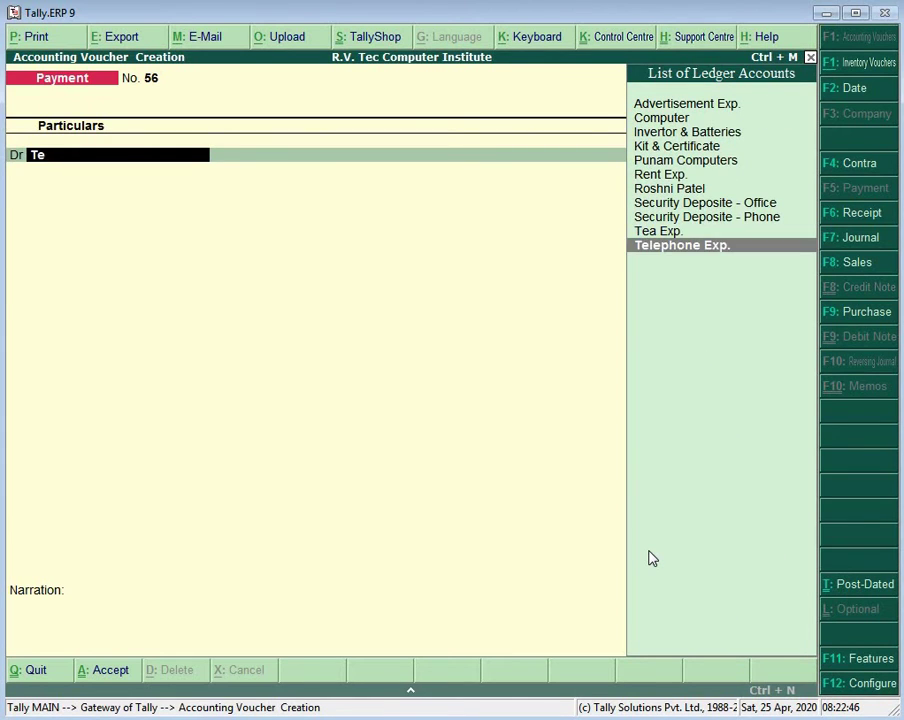
key("Return")
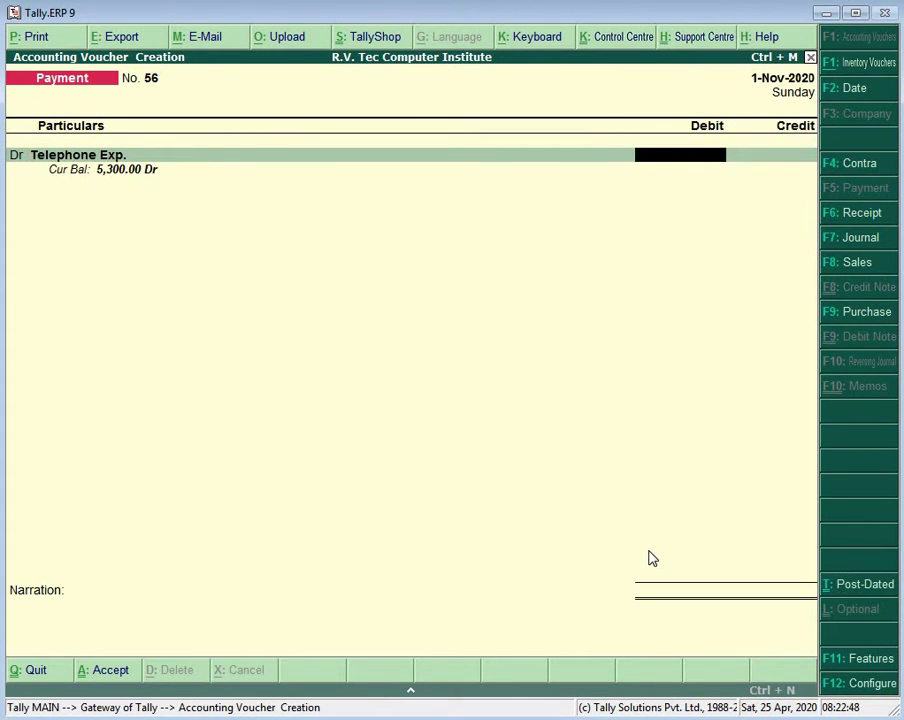
key("alt+Tab")
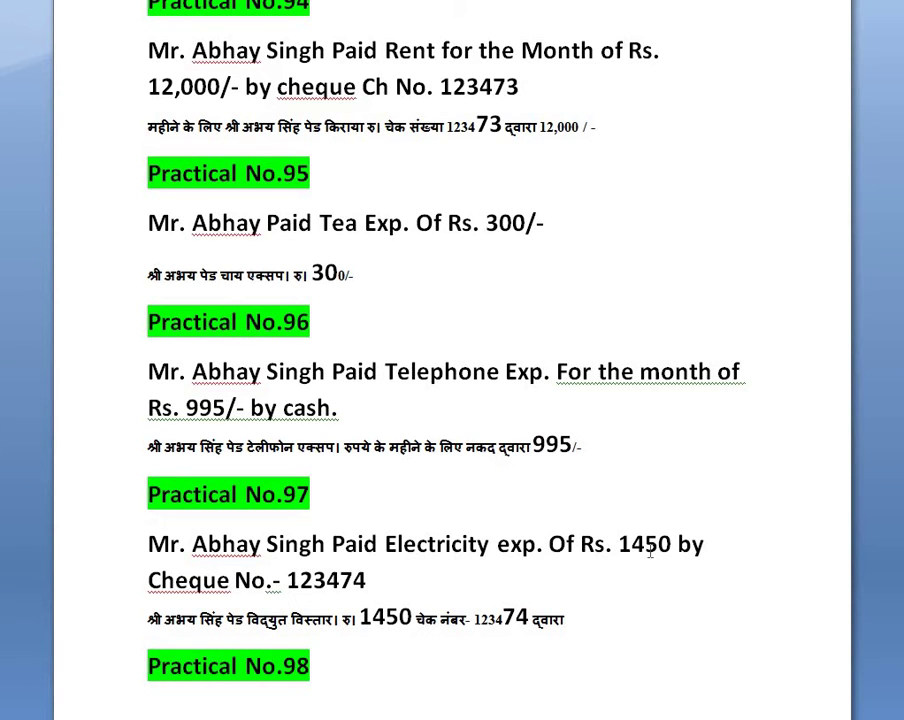
key("alt+Tab")
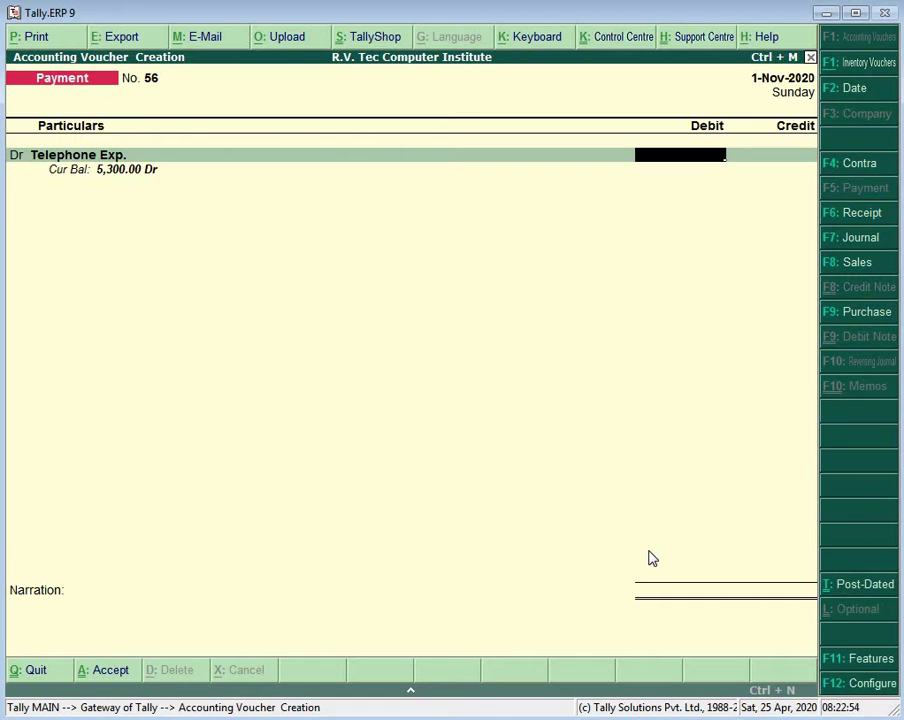
type("995")
key("Return")
key("Return")
key("Return")
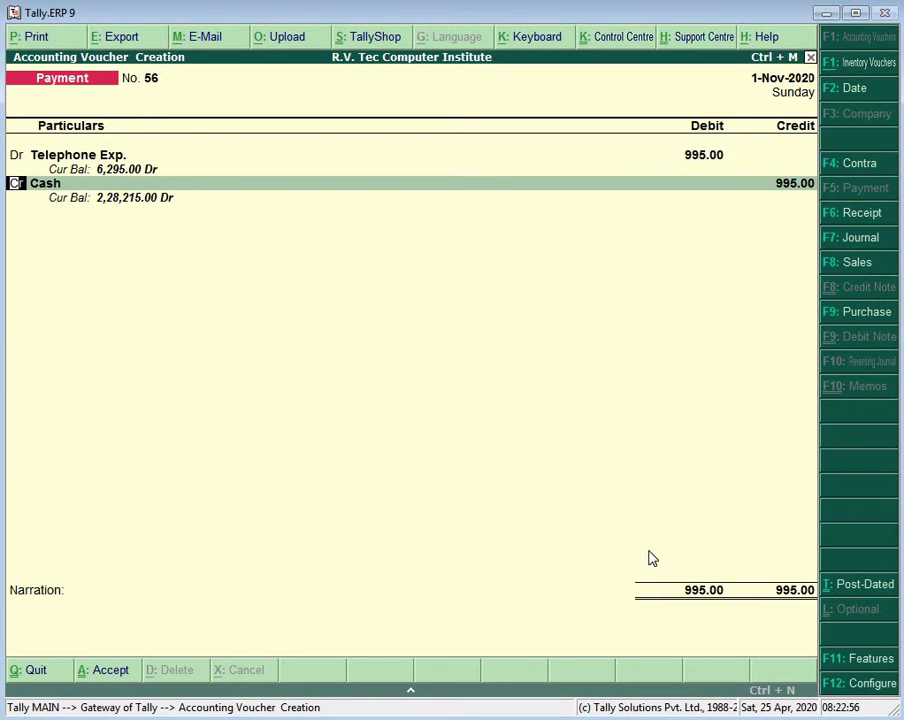
key("Return")
key("Return")
key("Return")
key("Return")
key("Return")
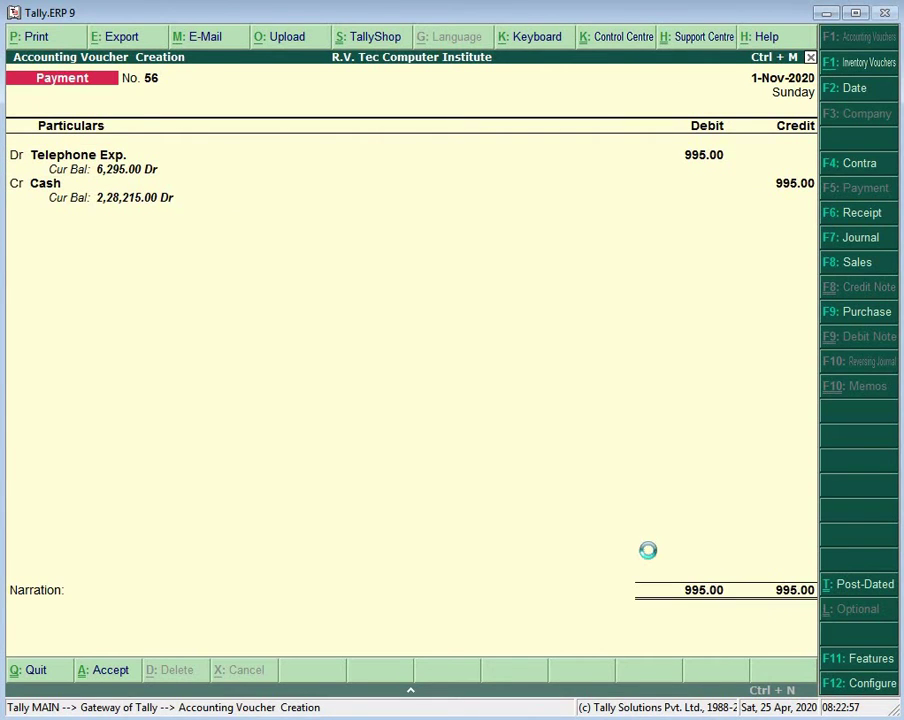
key("alt+Tab")
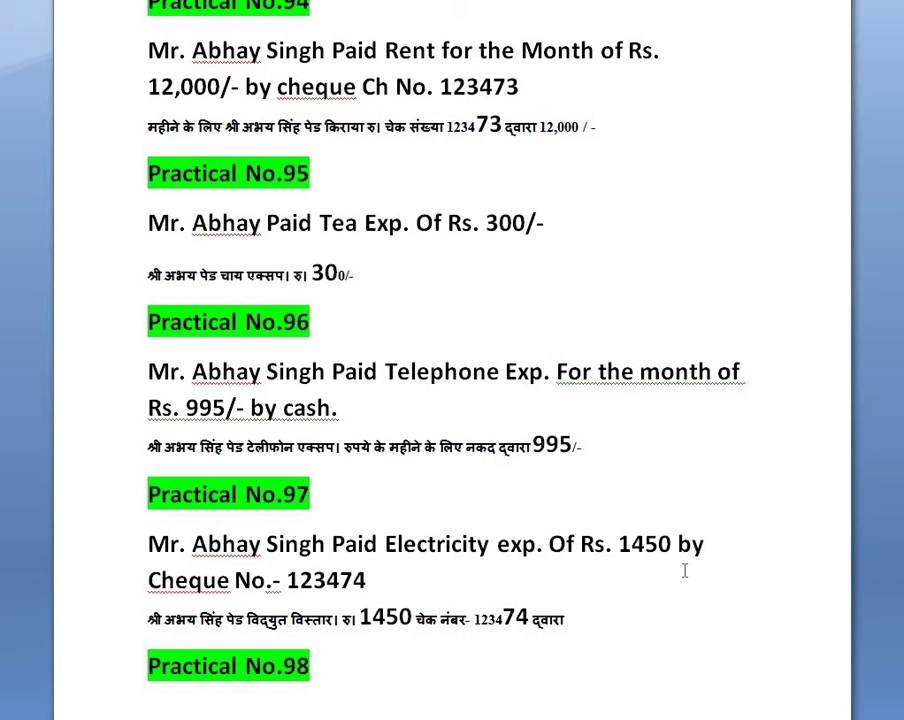
Step: Debit Electicity Exp. 1,450 against Bank Of India and complete its cheque allocation
key("alt+Tab")
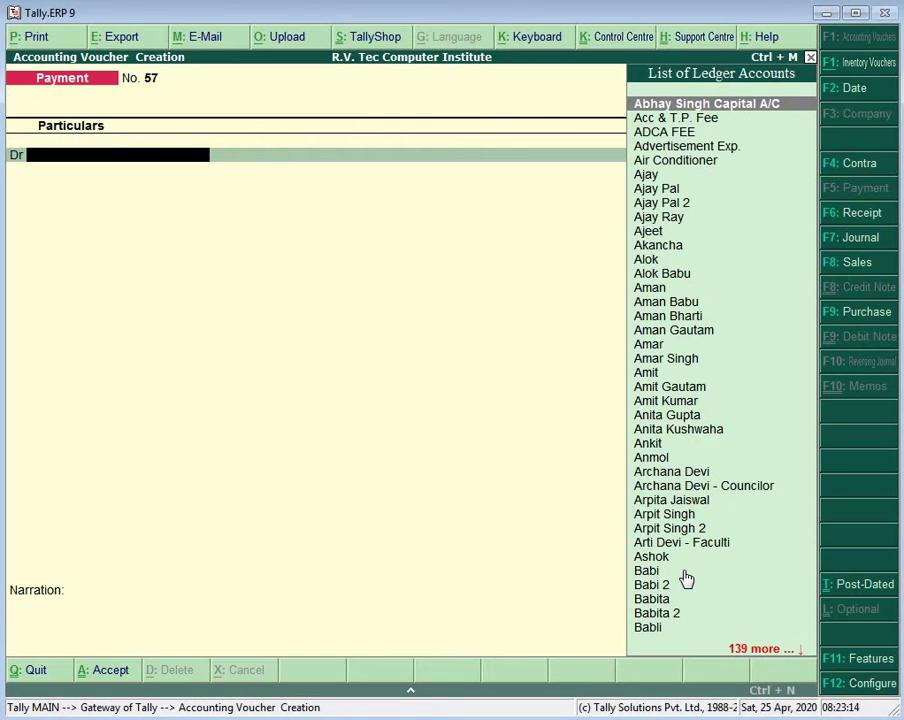
type("E")
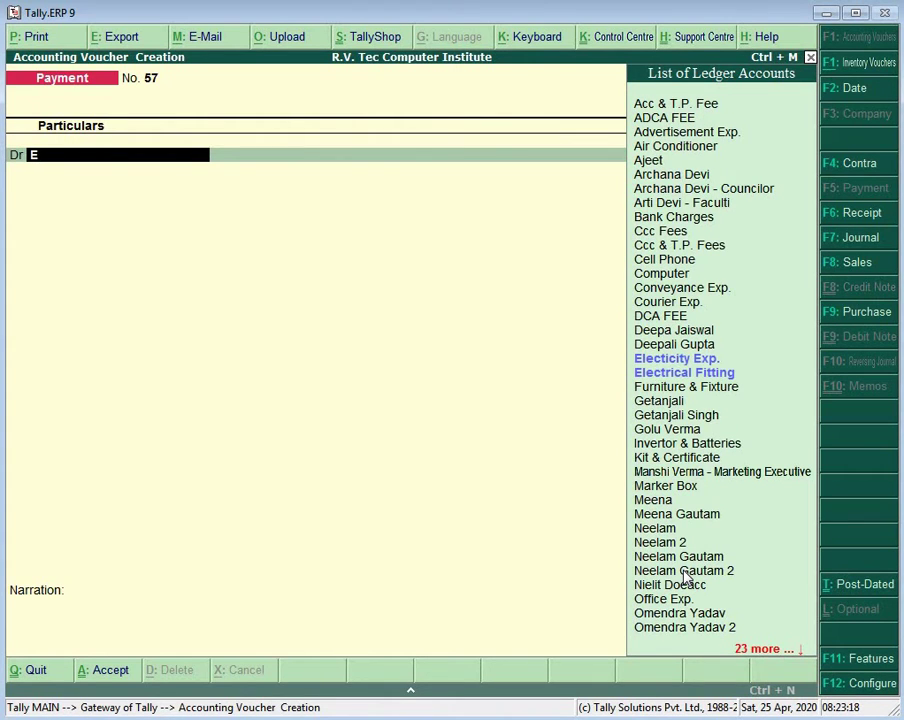
key("Return")
type("1,4")
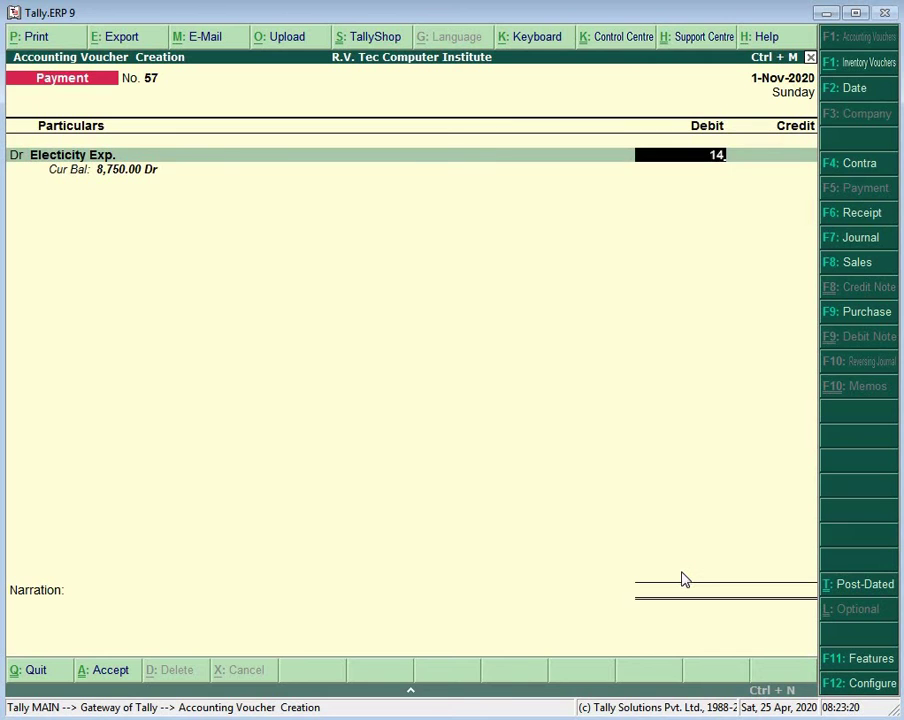
type("50")
key("Return")
key("Return")
key("Return")
key("Return")
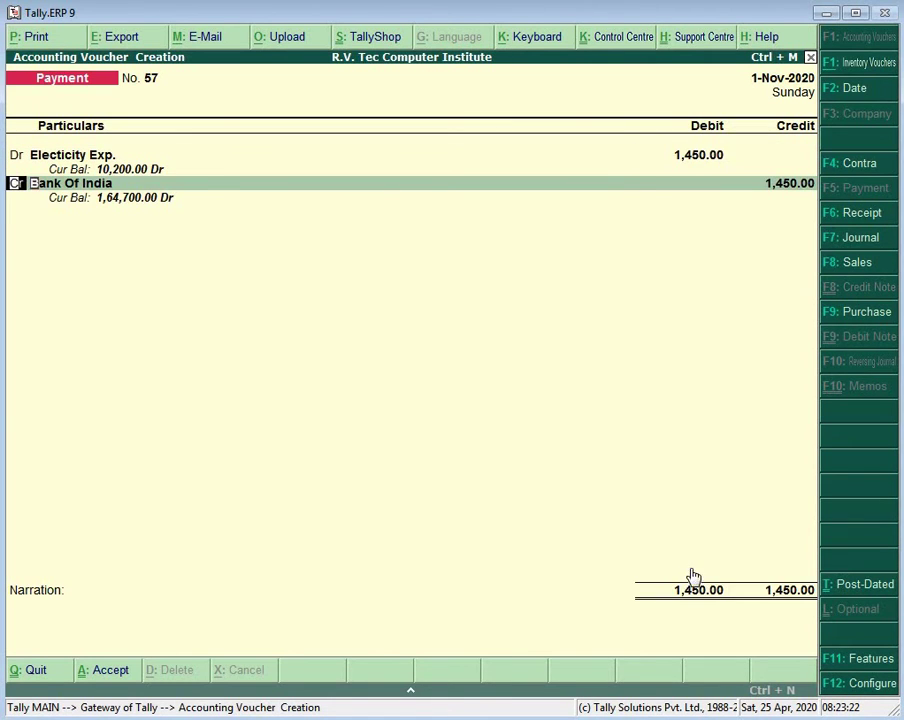
key("Return")
key("Return")
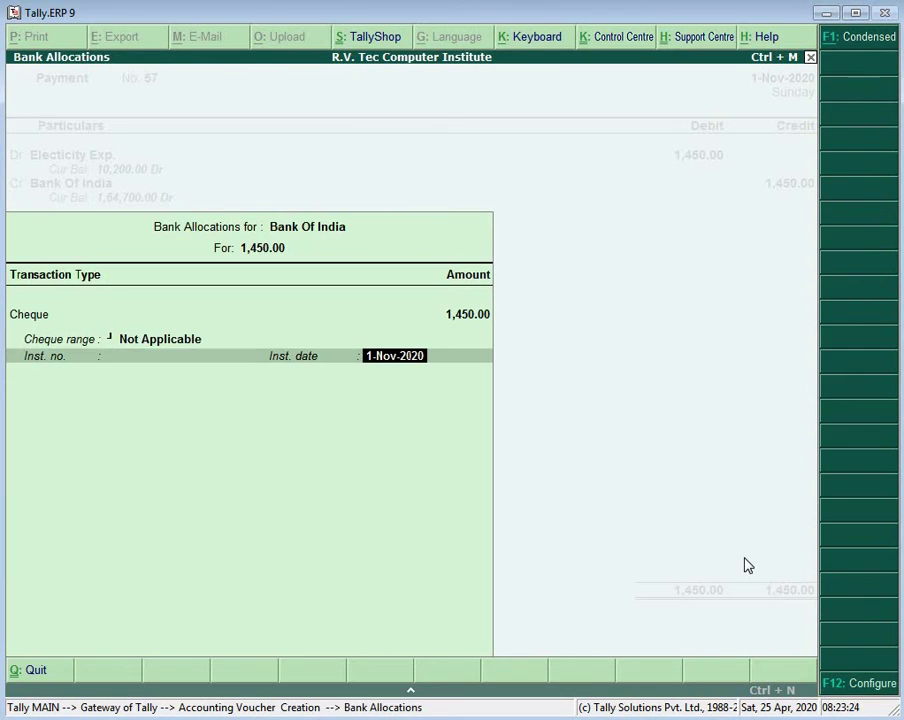
key("Return")
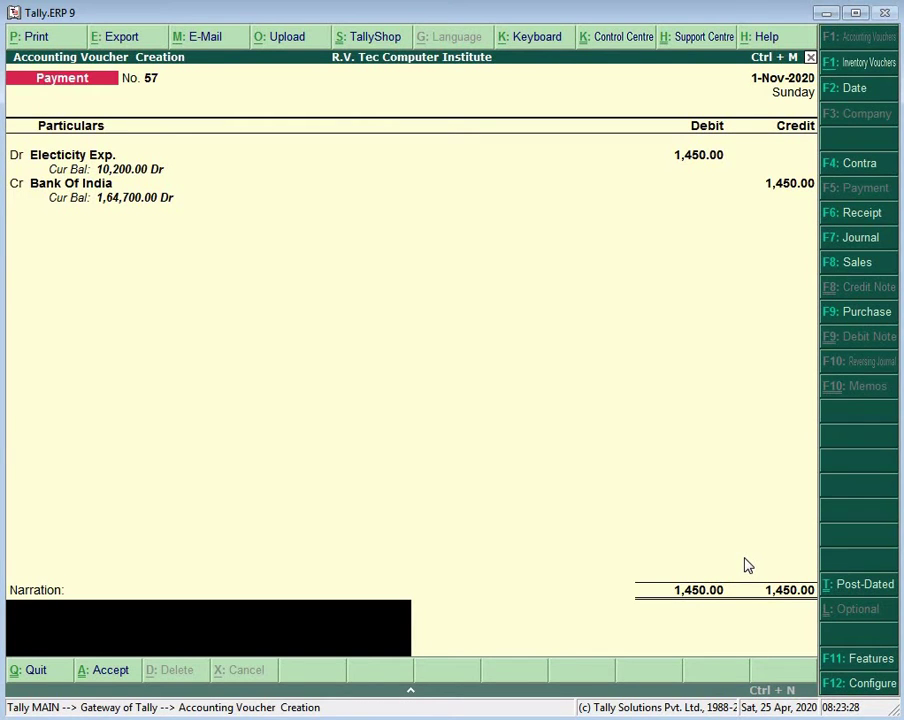
Step: Narrate the electricity payment as cheque no. 123474 and save voucher No. 57
type("ch. no.- 12347")
key("alt+Tab")
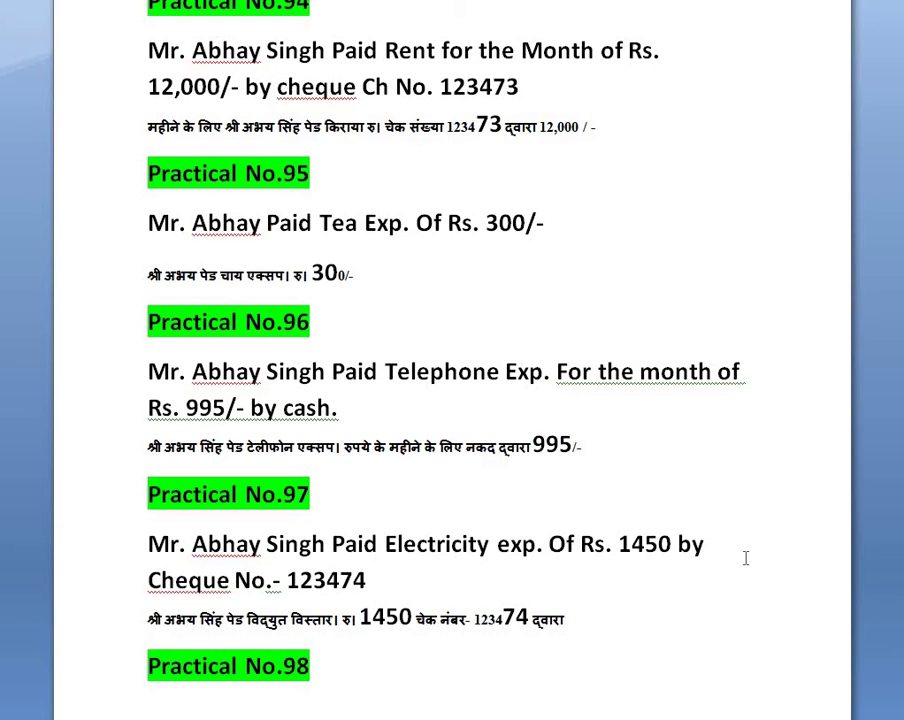
key("alt+Tab")
type("4")
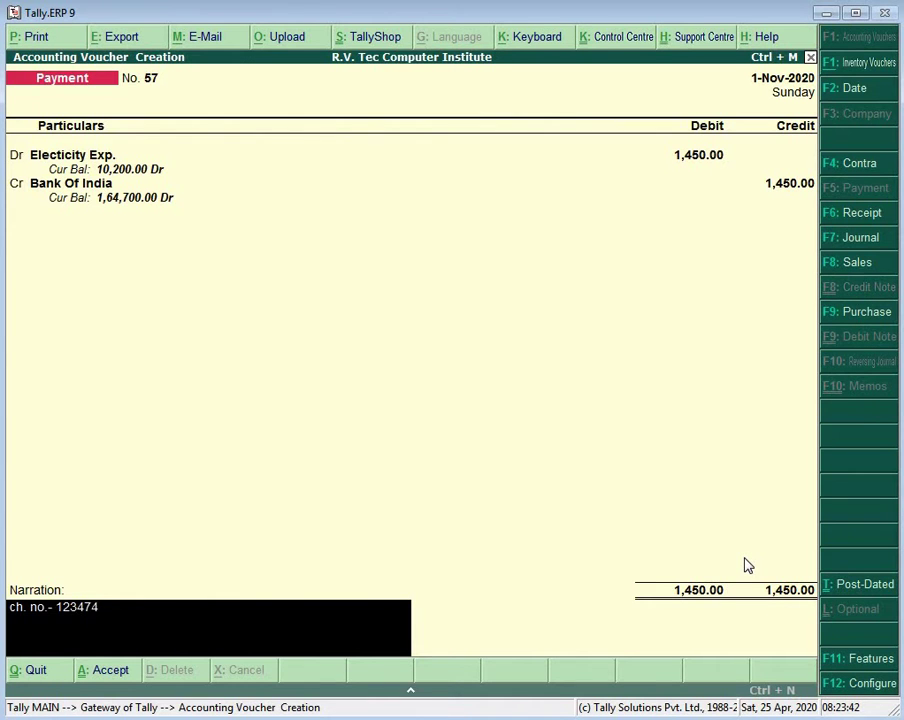
key("Return")
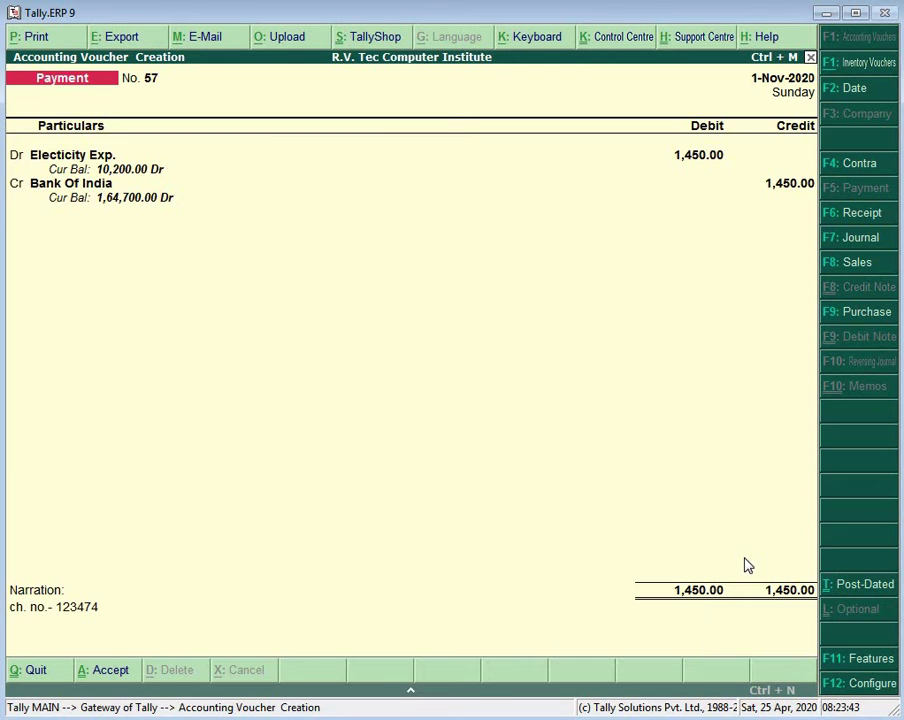
key("Return")
key("alt+Tab")
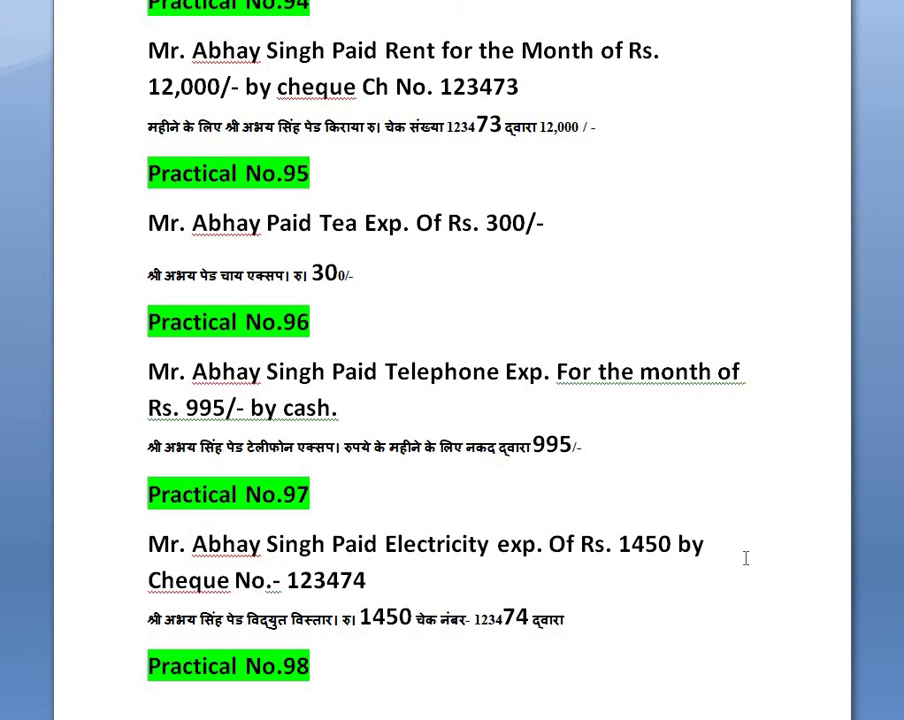
Step: Scroll to Practical No.98, the 13,500 salary split among four staff
scroll(656, 508, "down", 4)
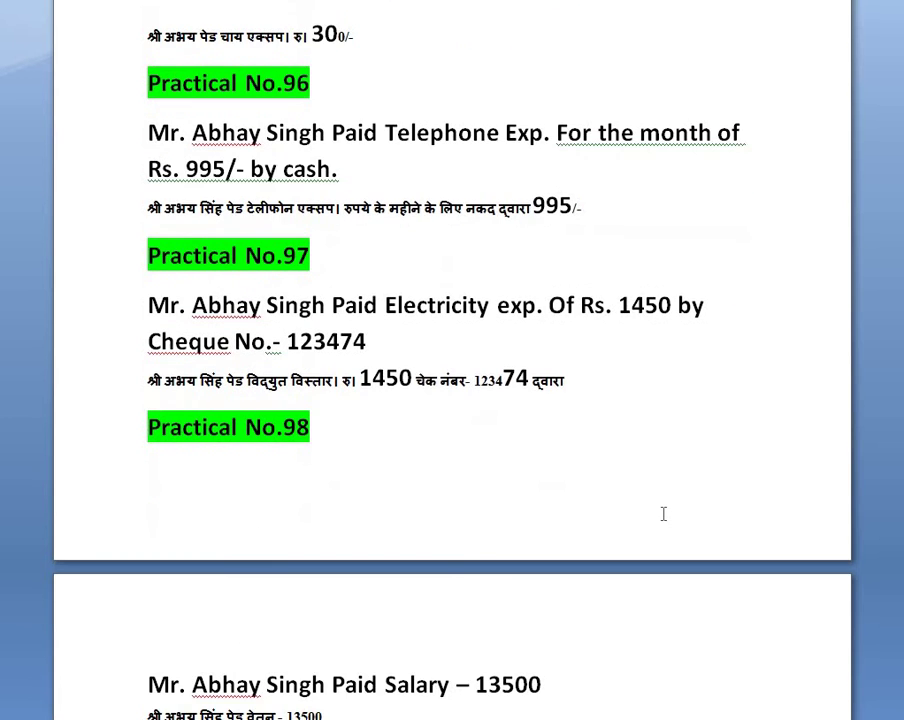
scroll(662, 515, "down", 2)
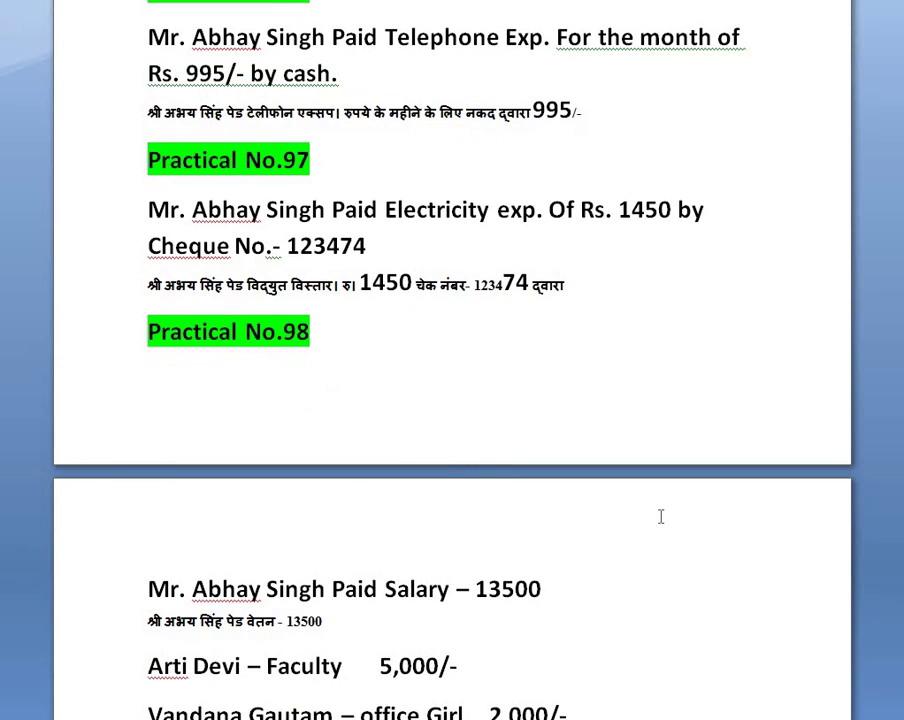
scroll(660, 516, "down", 4)
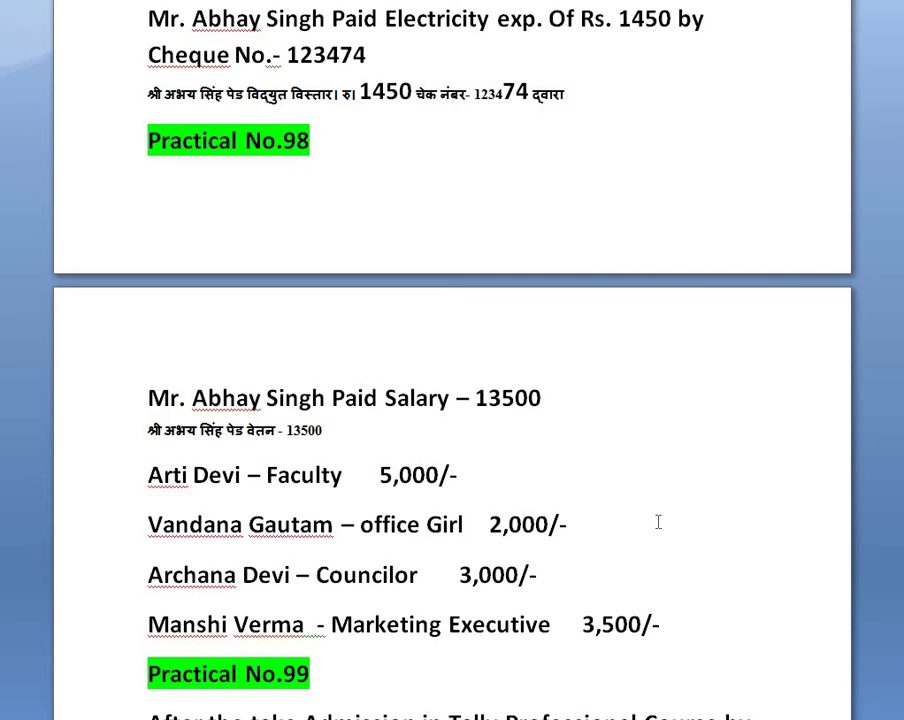
key("alt+Tab")
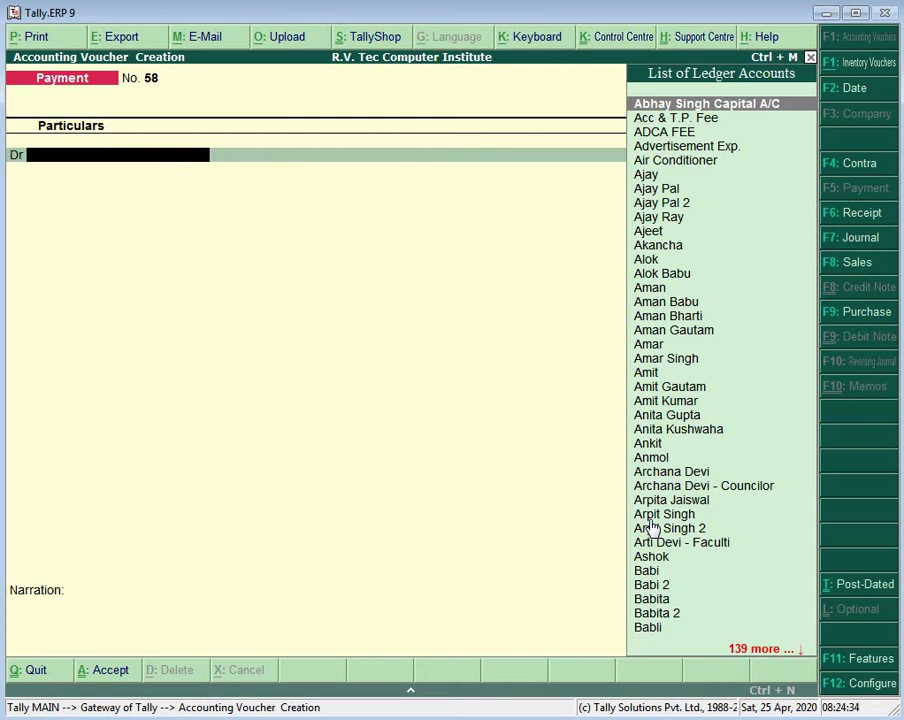
Step: Debit the faculty ledger 5,000 and the office girl ledger 2,000 in voucher No. 58
type("Ar")
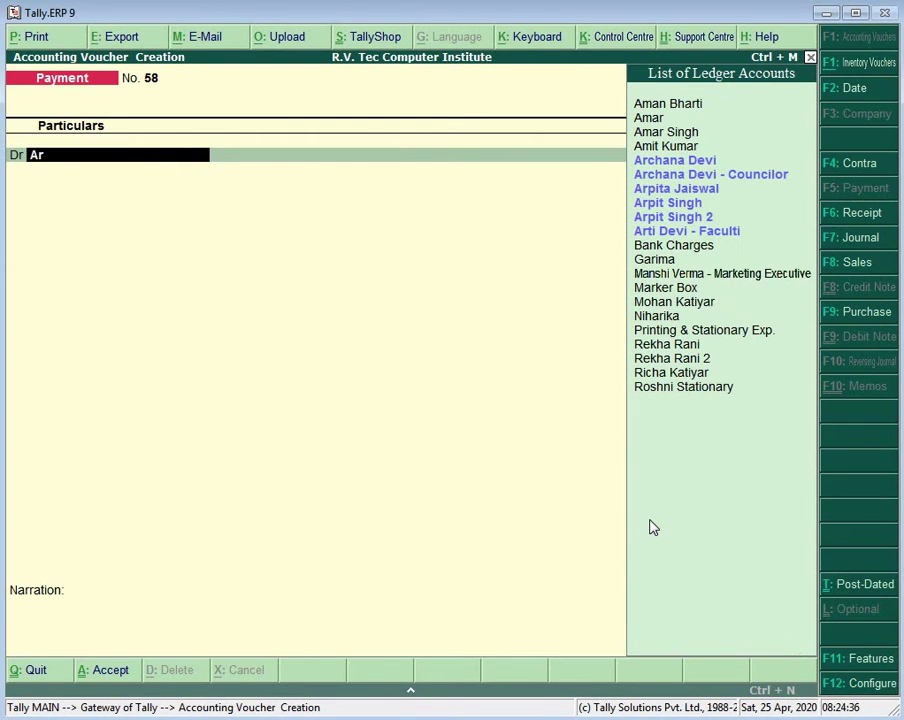
key("Down")
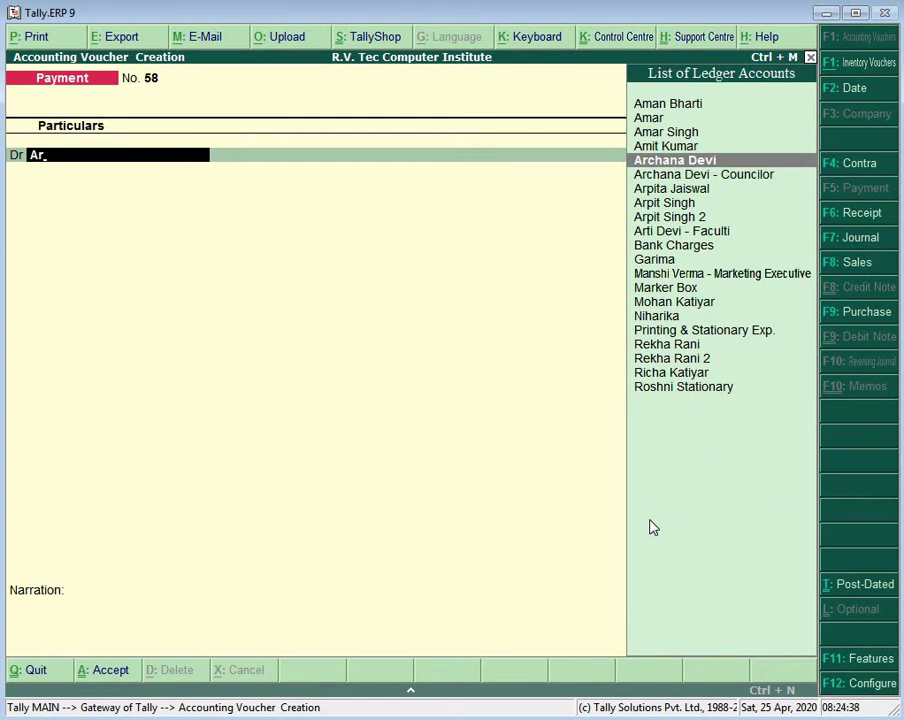
key("Down")
key("Down")
key("Down")
key("Down")
key("Down")
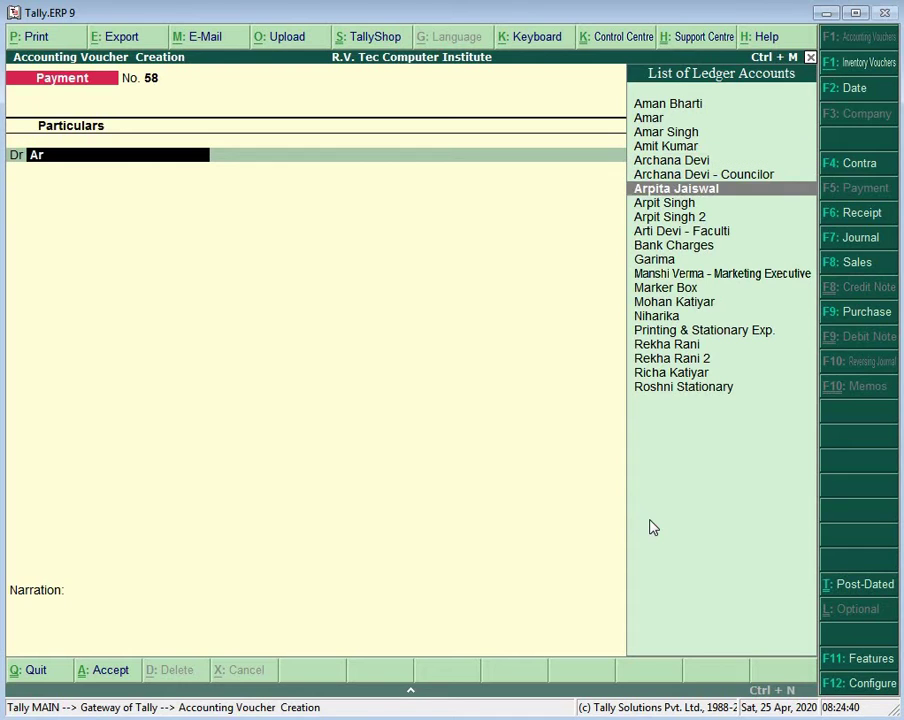
key("Return")
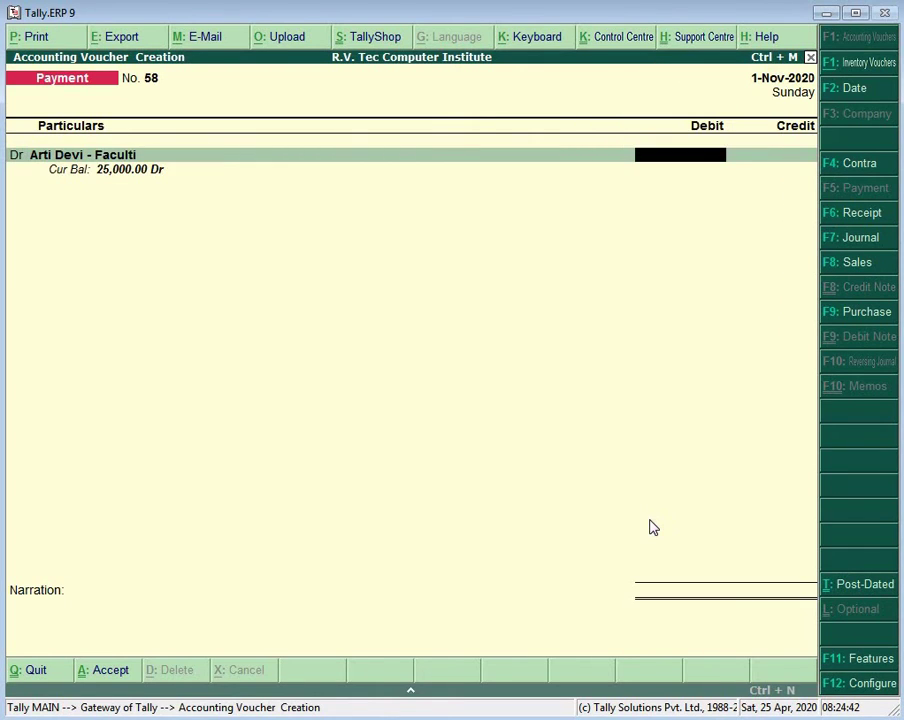
type("5000")
key("Return")
key("Return")
key("Return")
type("d")
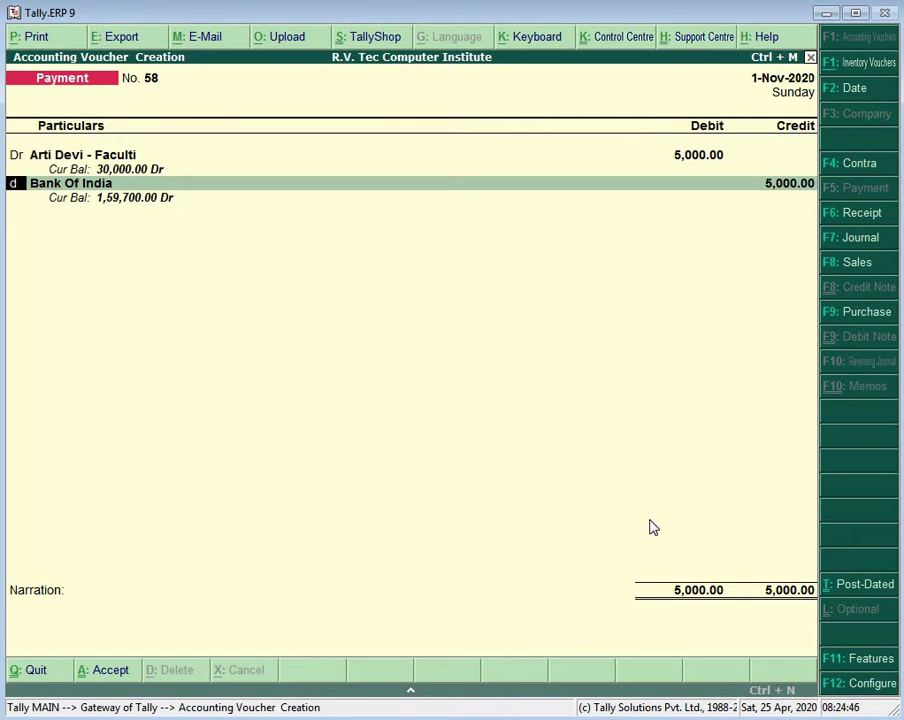
key("Return")
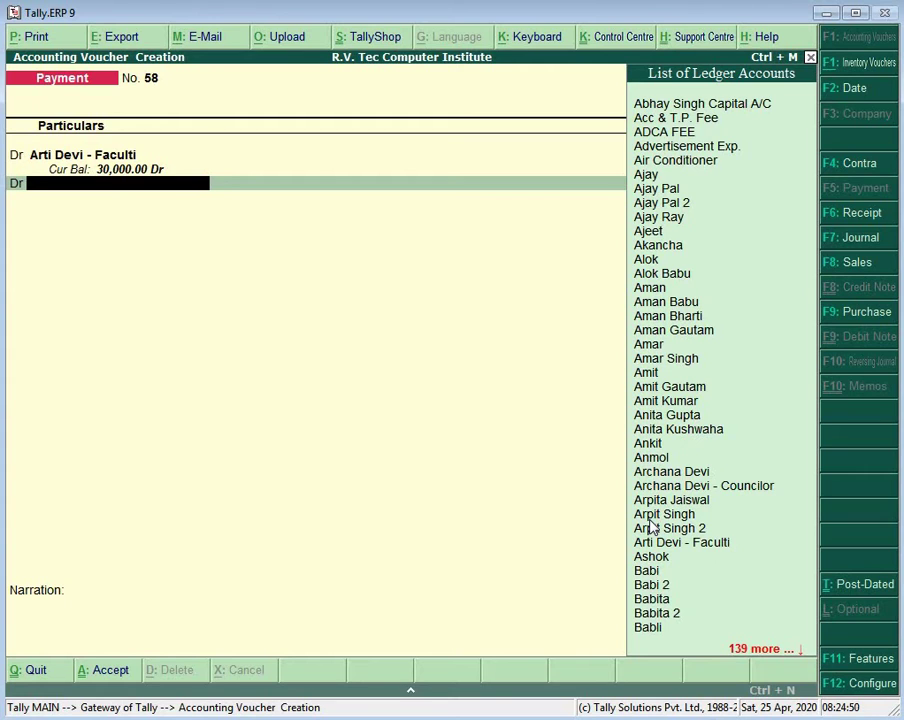
type("V")
key("Down")
key("Down")
key("Down")
key("Down")
key("Down")
key("Down")
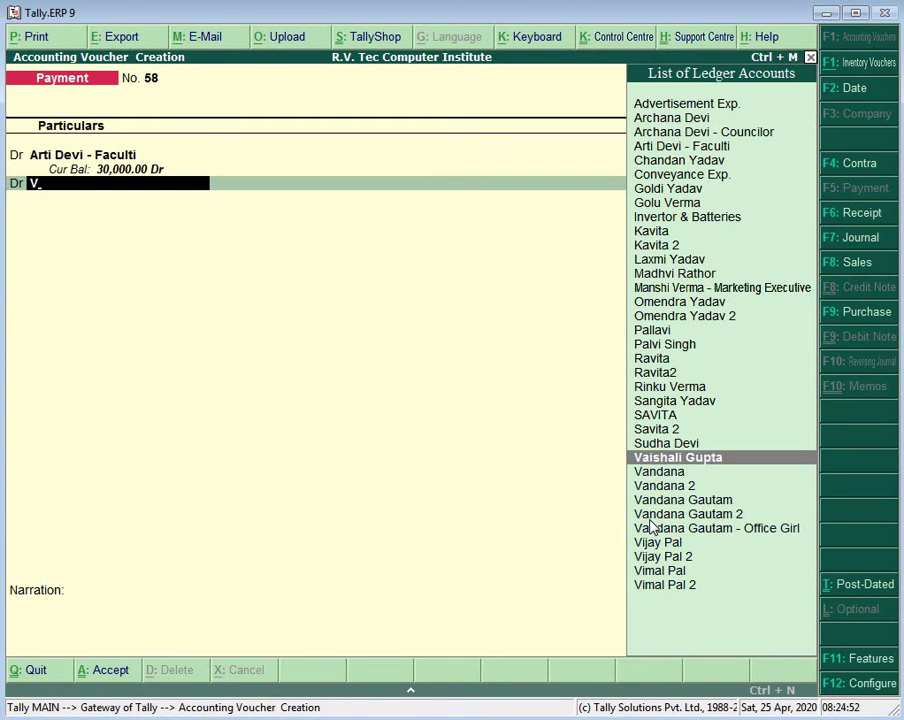
key("Return")
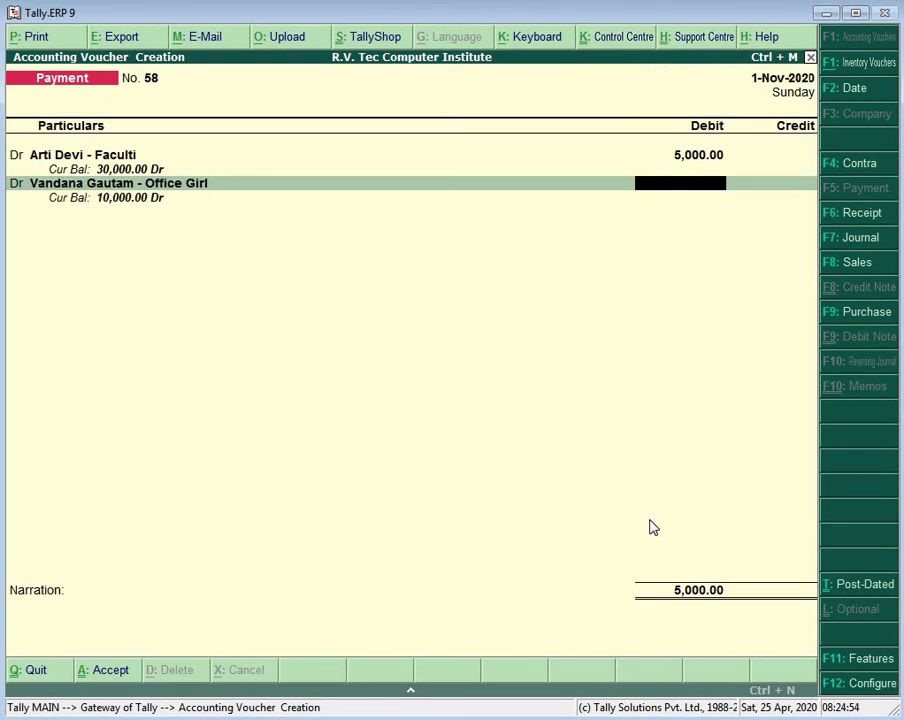
type("2000")
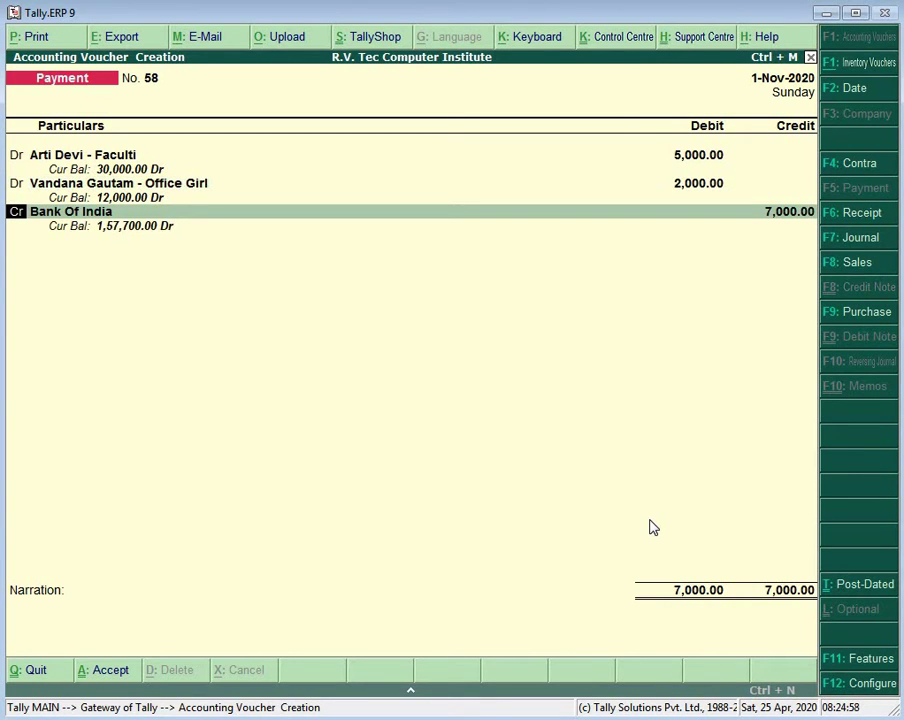
Step: Add a 3,000 debit line for the councilor ledger
type("d")
key("Return")
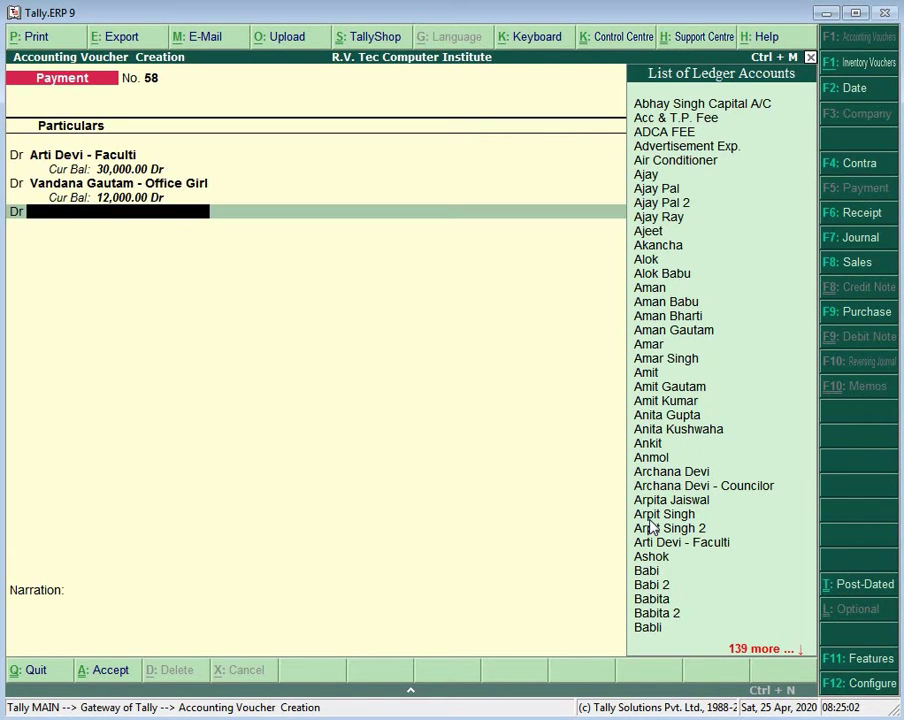
type("Ar")
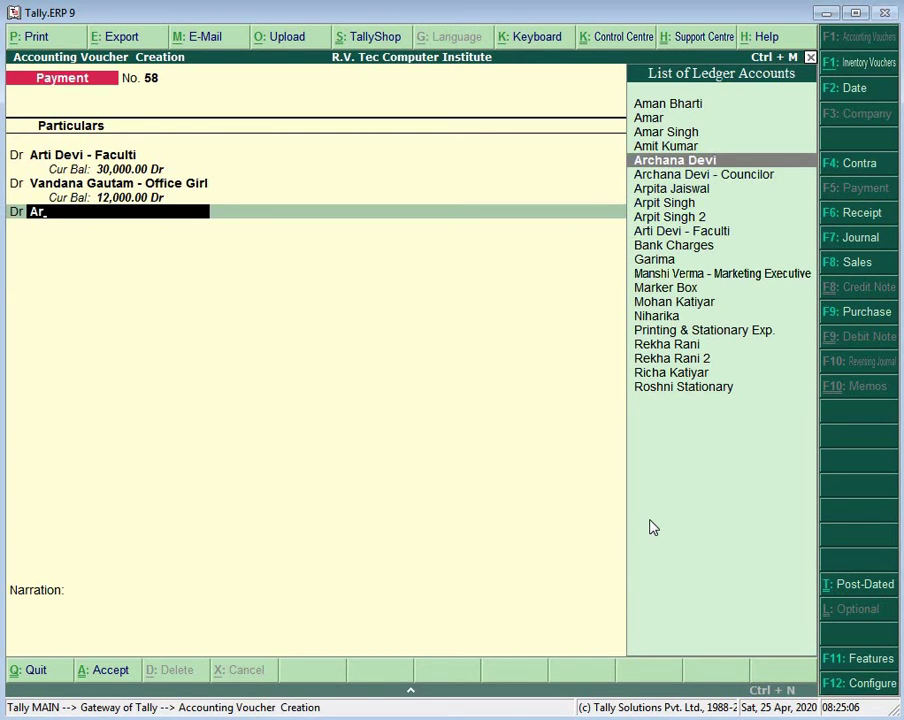
key("Down")
key("Return")
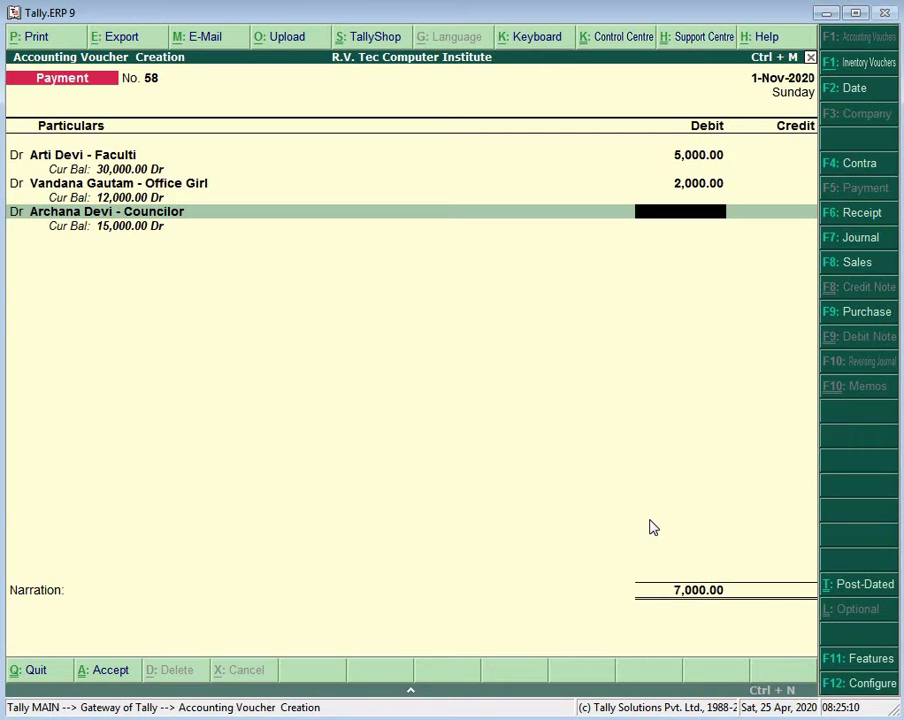
type("3000")
key("Return")
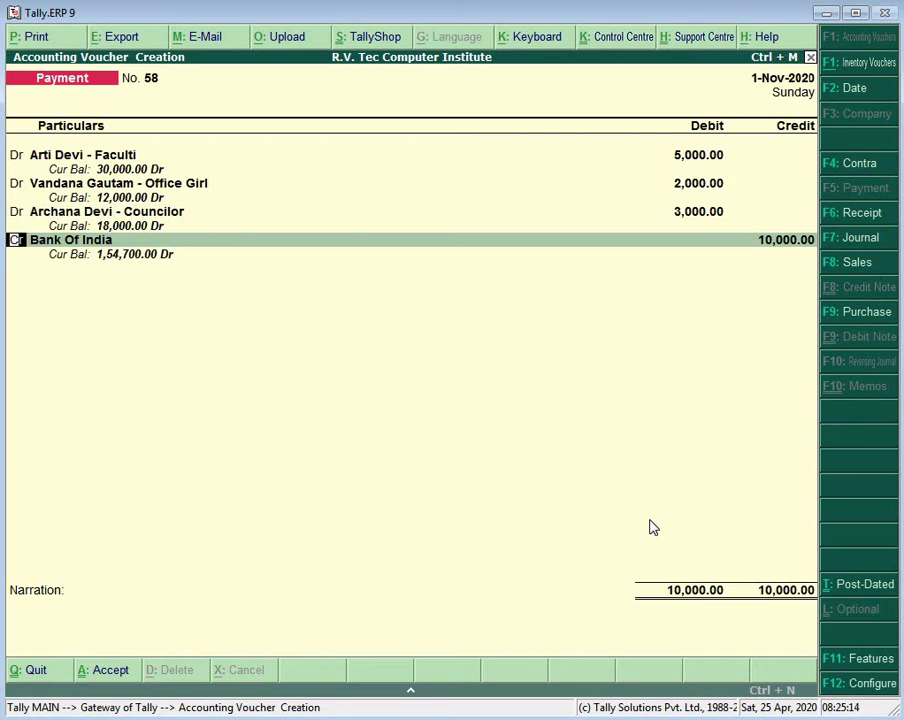
Step: Add a 3,500 debit for the marketing executive, leaving Bank Of India credited 13,500
key("d")
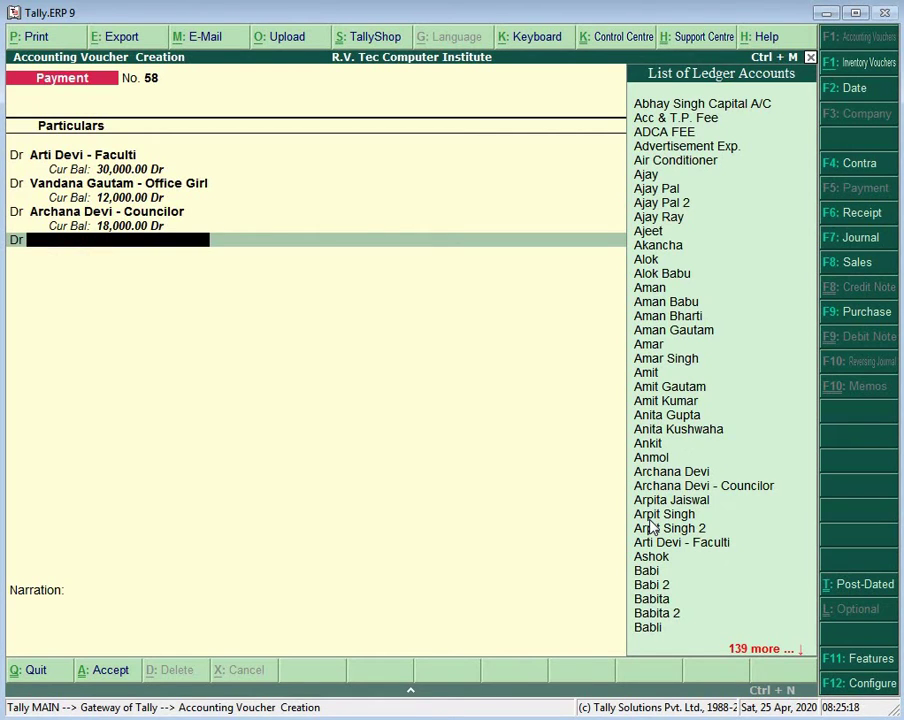
type("Ma")
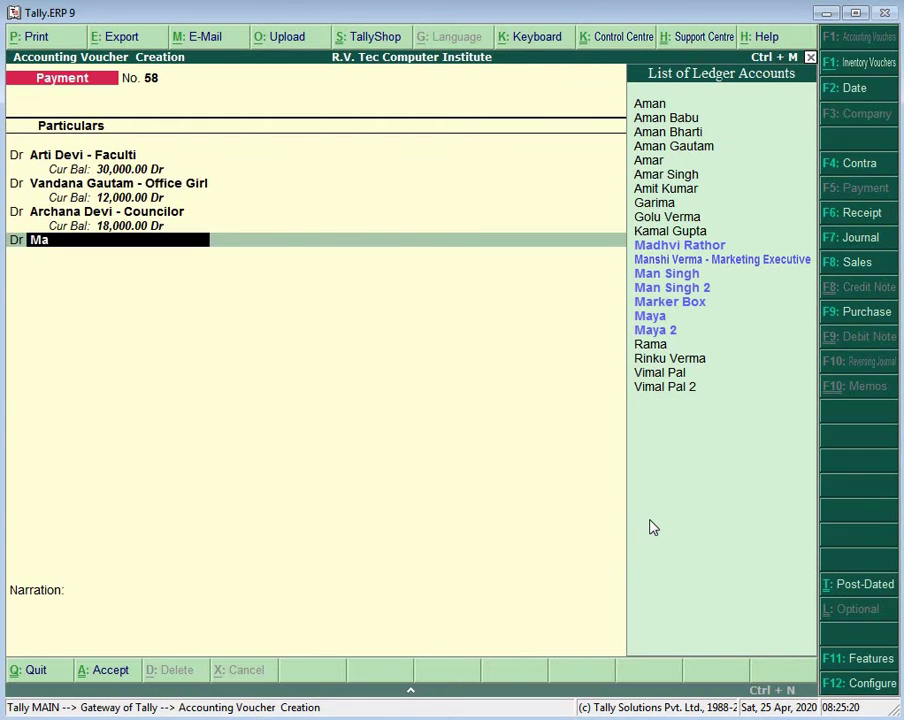
key("Down")
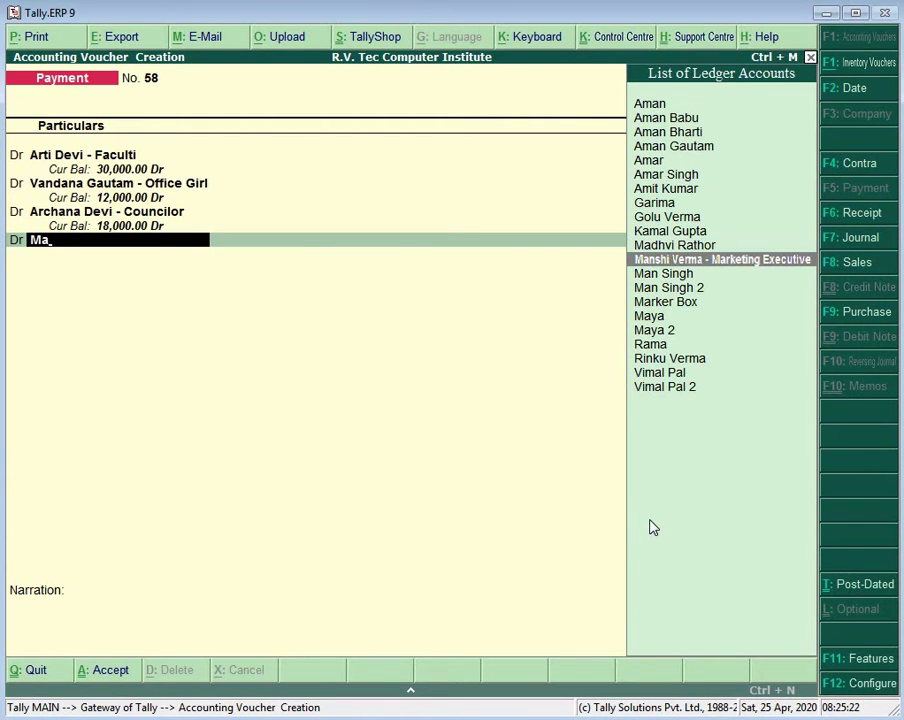
key("Return")
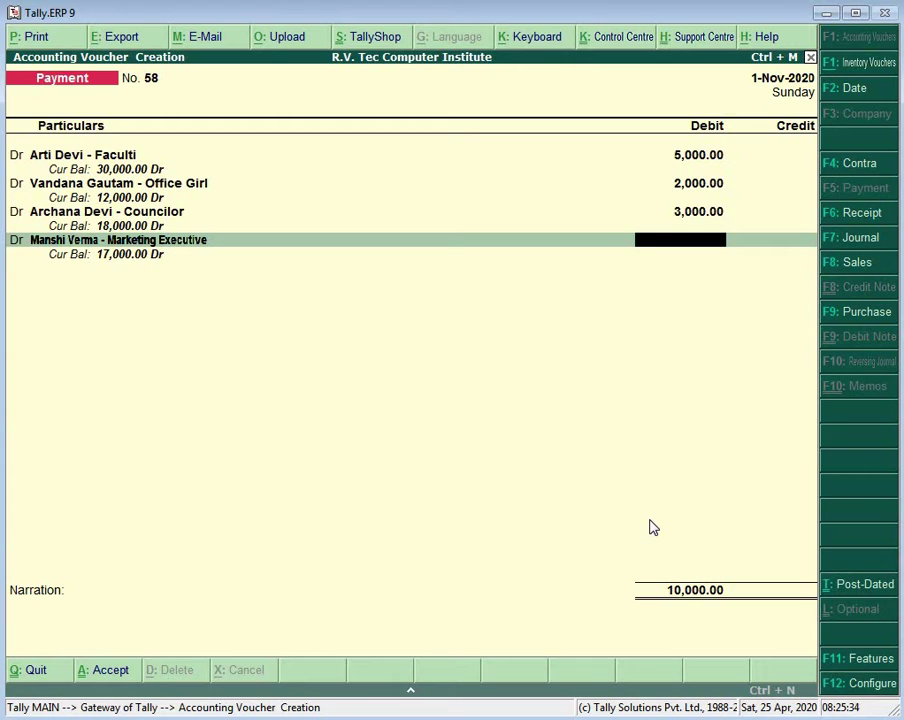
type("3500")
type("0")
key("BackSpace")
key("Return")
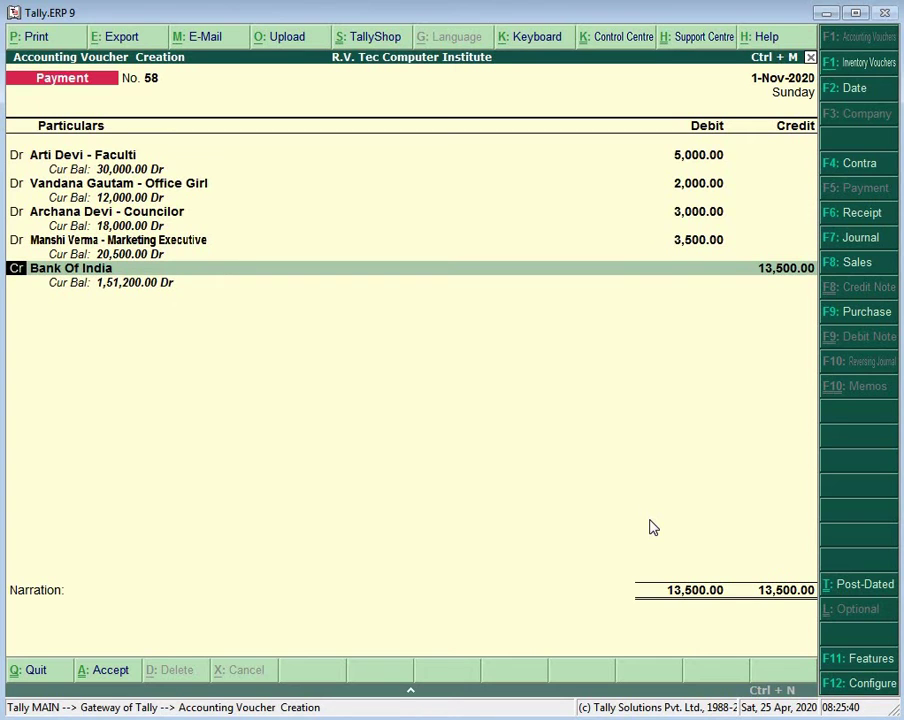
key("Return")
Step: Allocate the payment as a cheque, narrate 'ch. no.- 123475' and save salary voucher No. 58
key("Return")
key("Return")
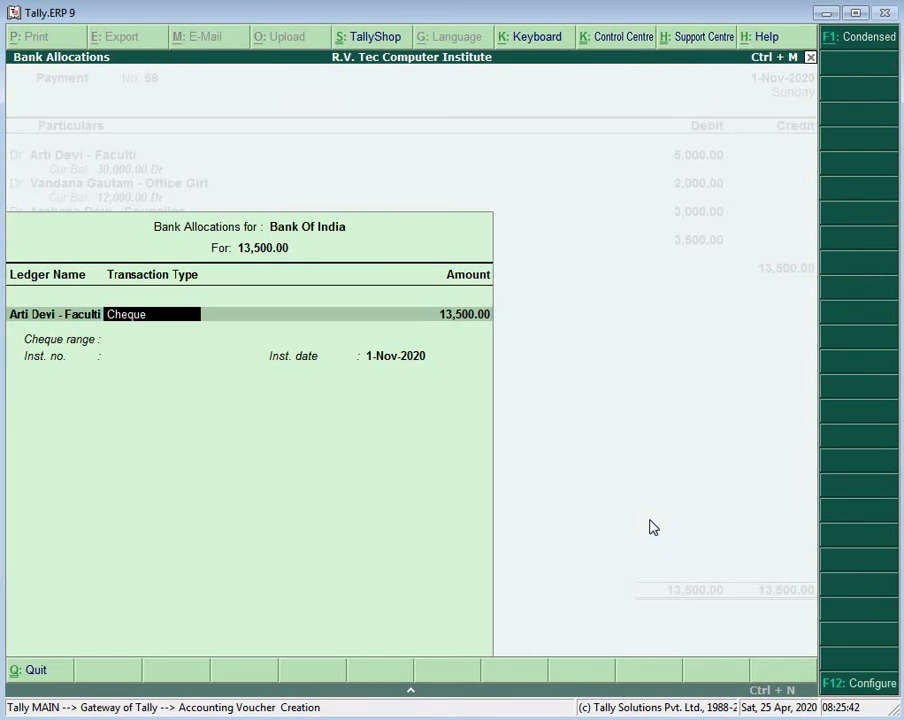
key("Return")
key("Return")
key("Return")
key("Return")
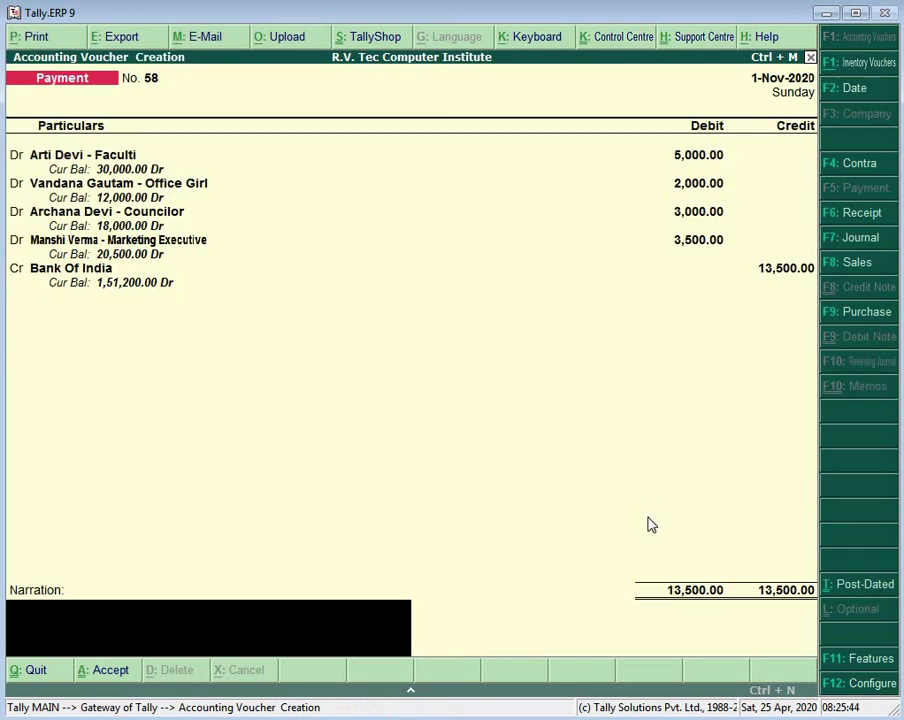
type("ch. no.- 123475")
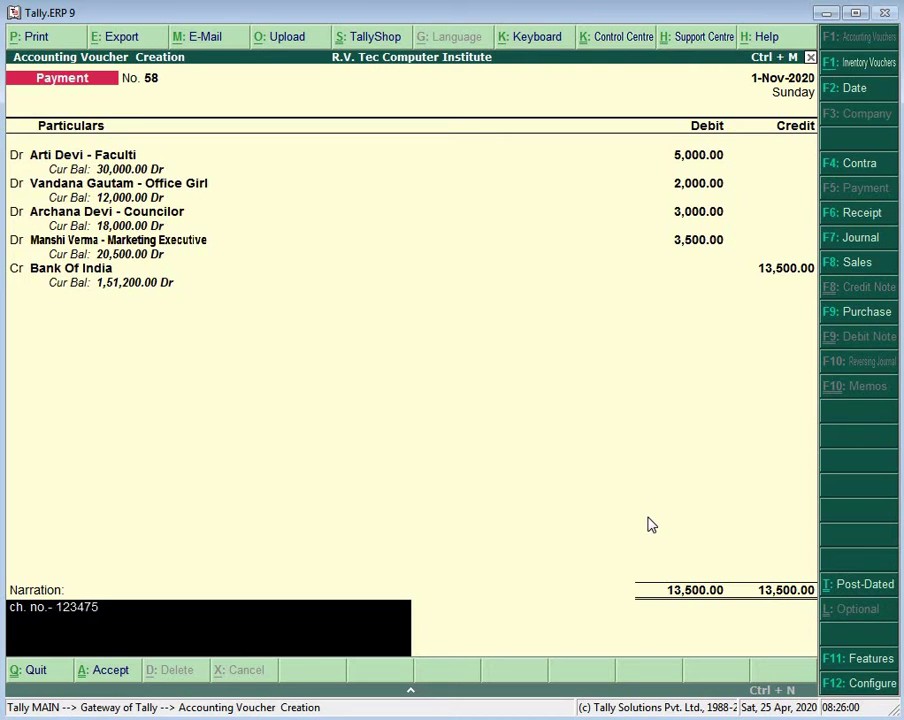
key("Return")
key("Return")
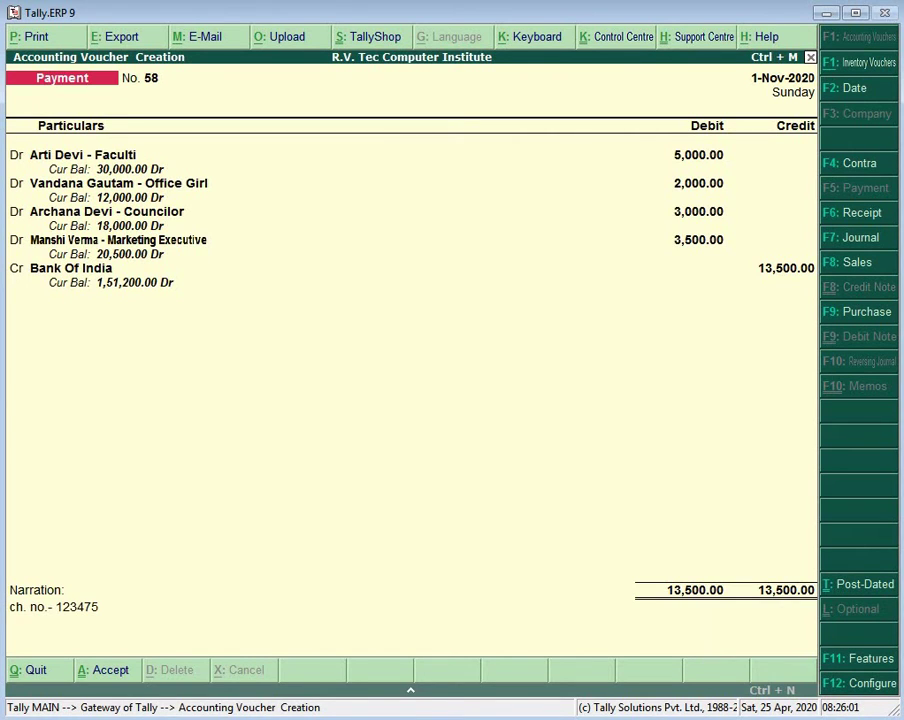
key("alt+Tab")
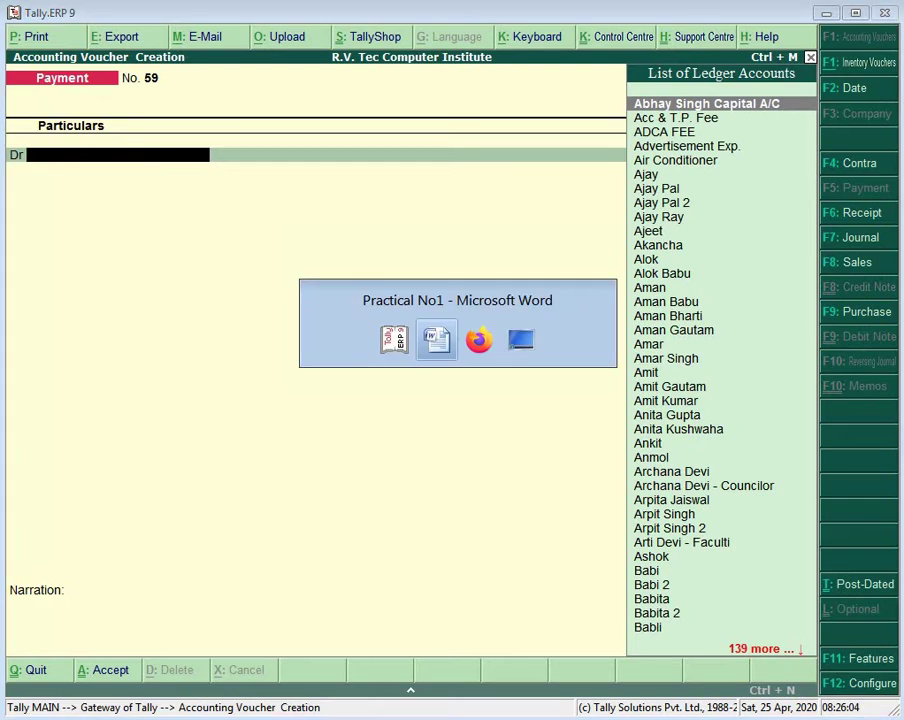
scroll(500, 688, "down", 6)
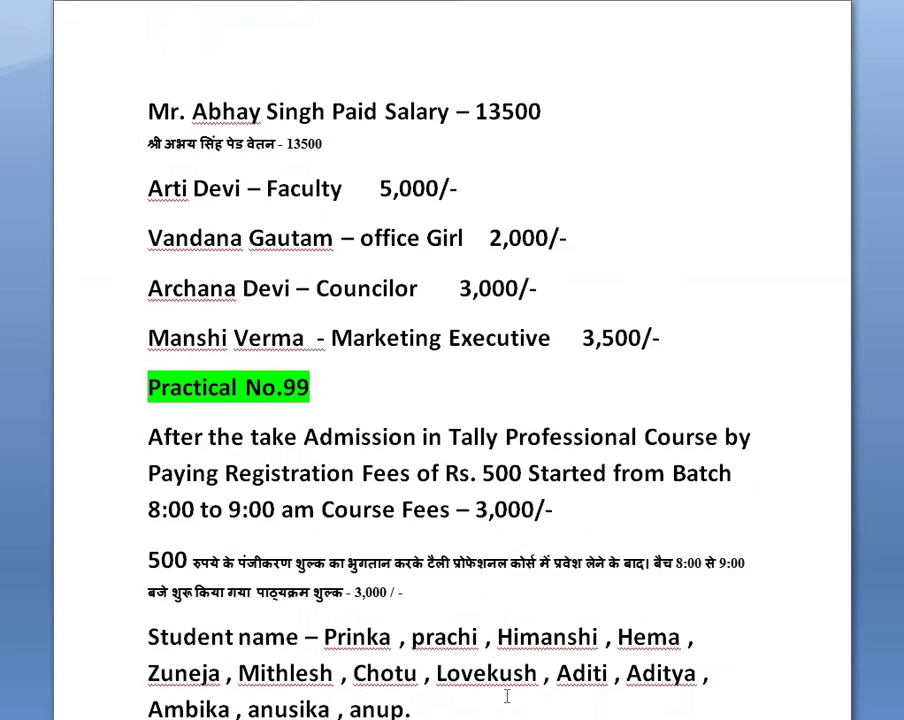
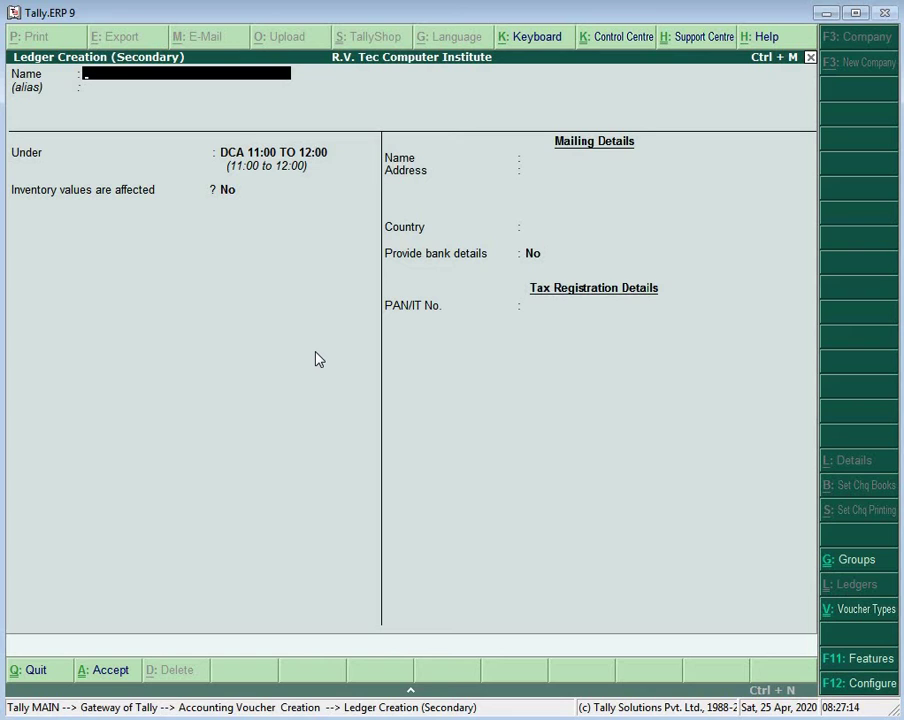
Step: Create a ledger with the student's name under the group T.P.8:00 to 9:00
type("Prika")
key("Return")
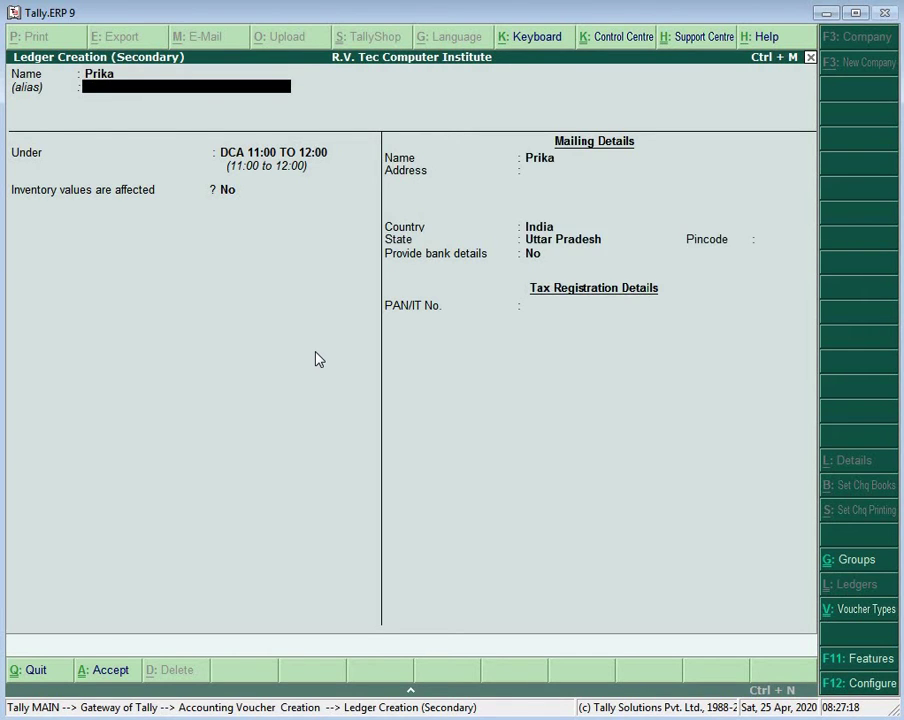
key("Return")
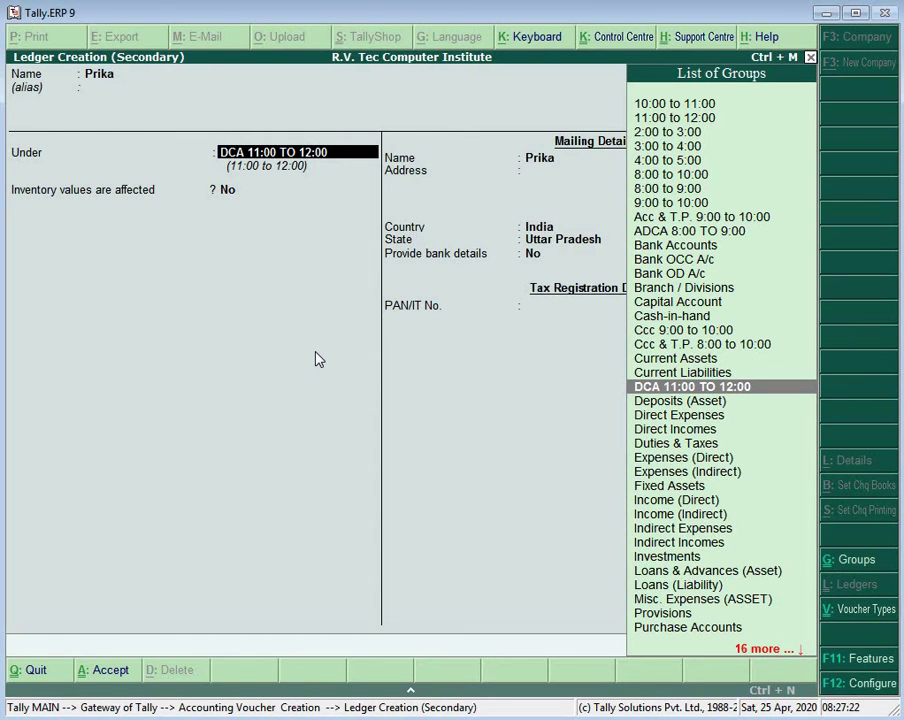
type("T")
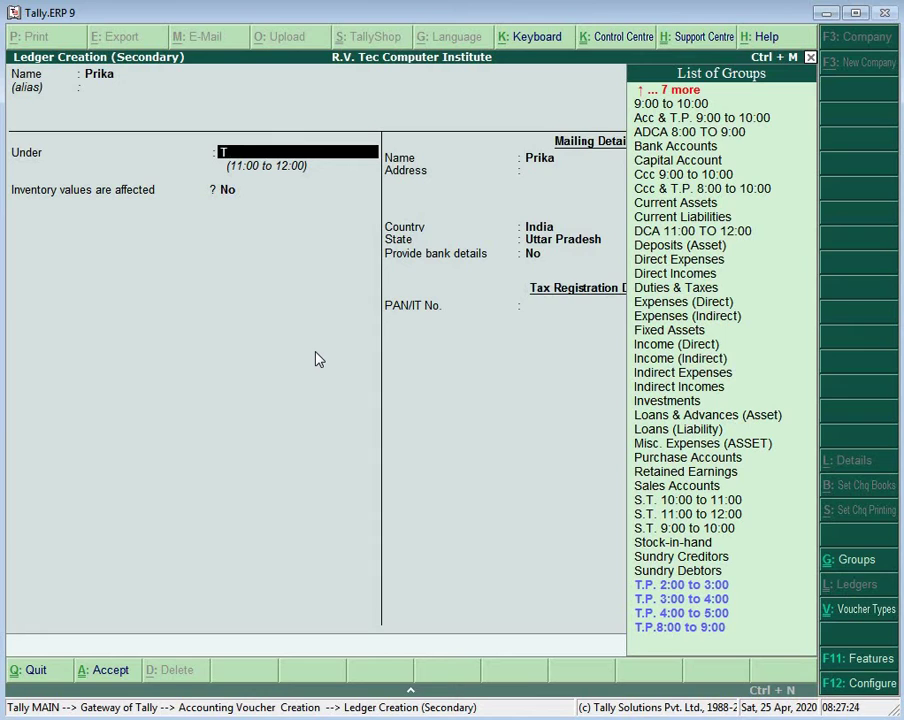
key("Down")
key("Return")
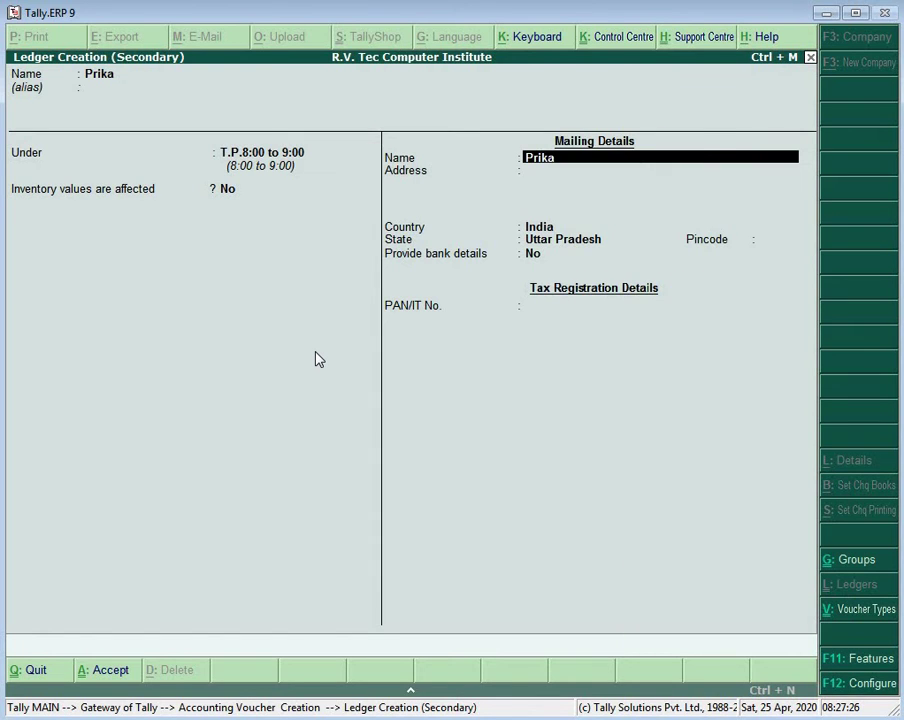
key("Return")
key("Return")
key("Return")
key("Return")
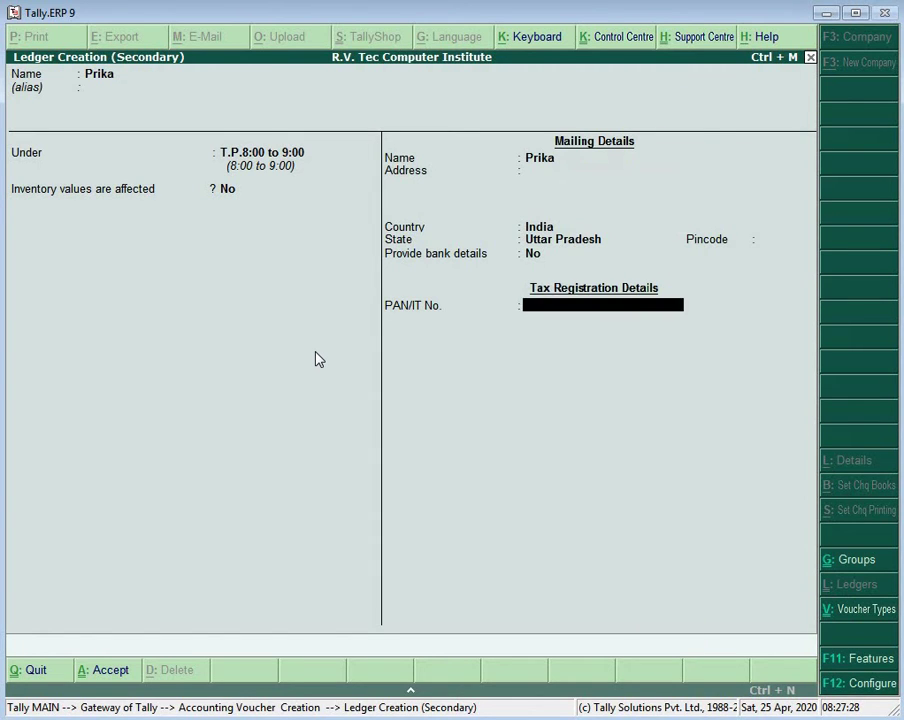
key("Return")
Step: Debit the new student ledger 3,000 against T.P. Fees and save journal voucher 179
key("Return")
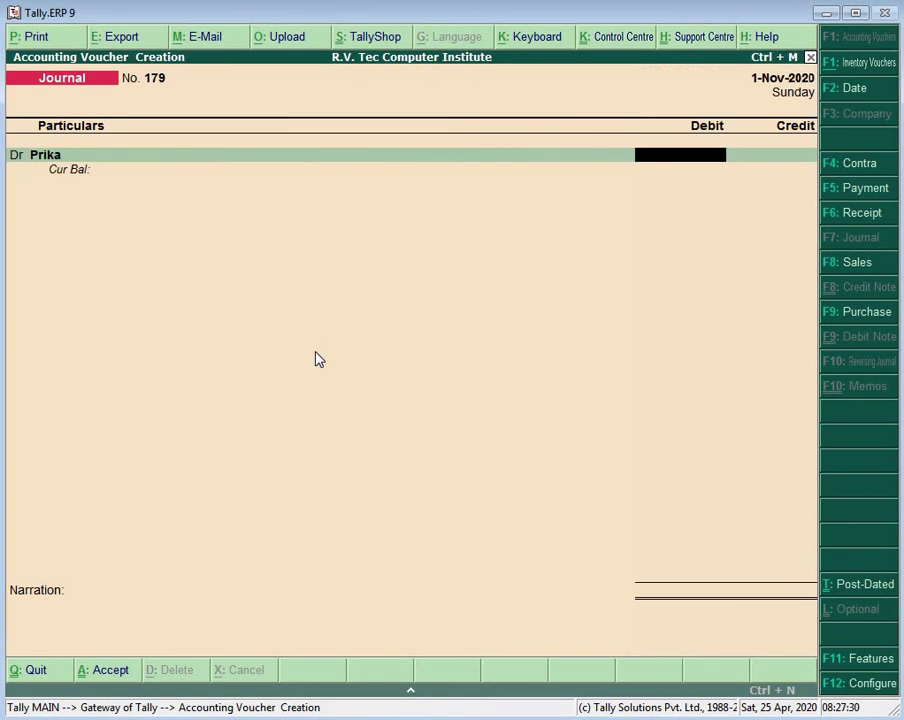
type("3000")
key("Return")
key("Return")
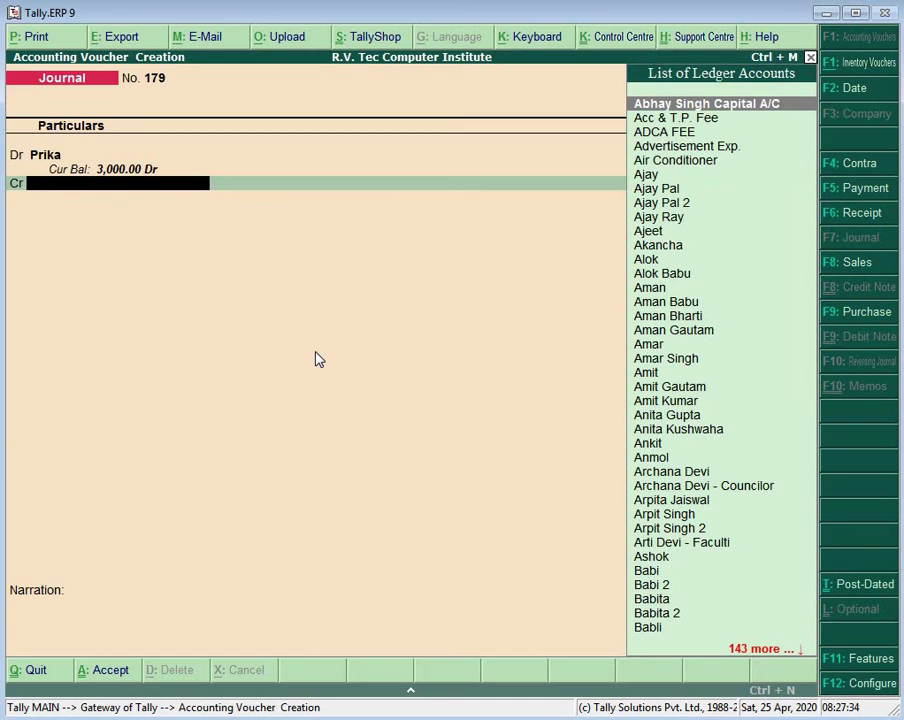
type("T")
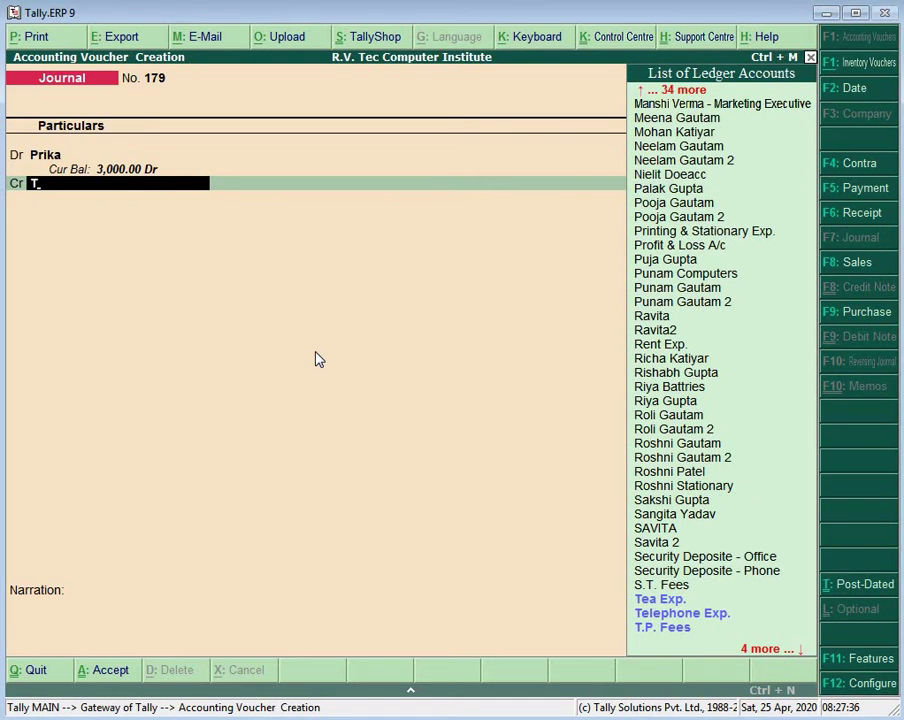
type("p")
key("Return")
key("Return")
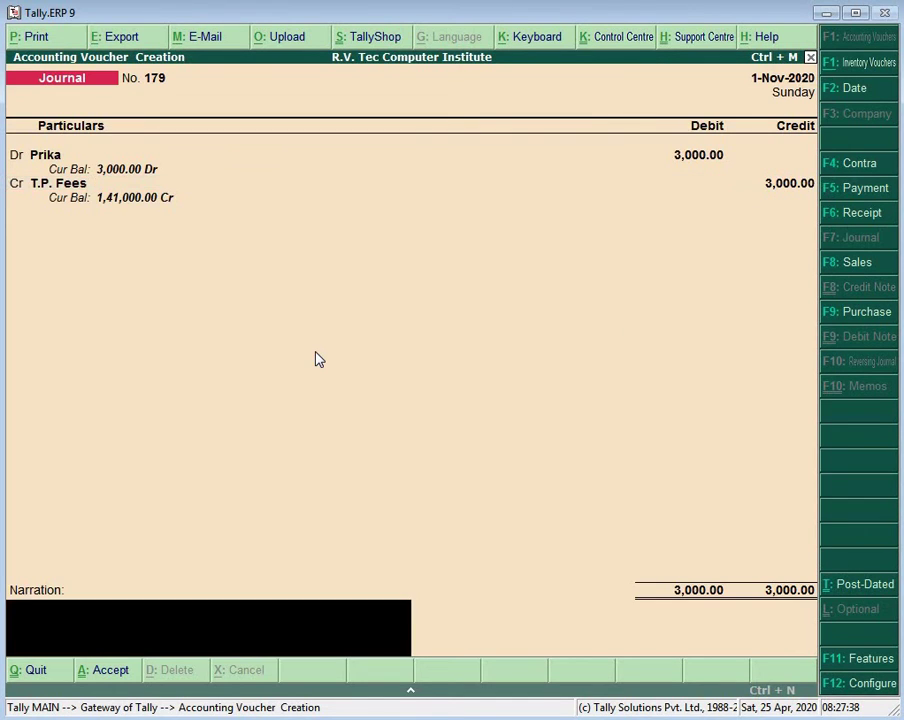
key("Return")
key("Return")
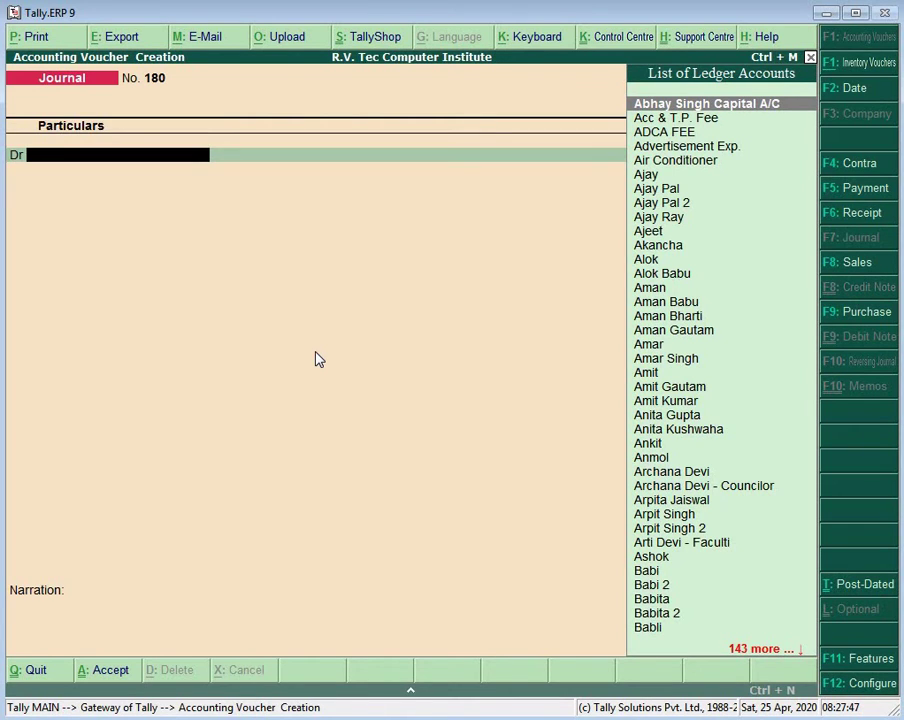
Step: From the debit line, create a new student ledger with the student's name
key("alt+c")
type("Prac")
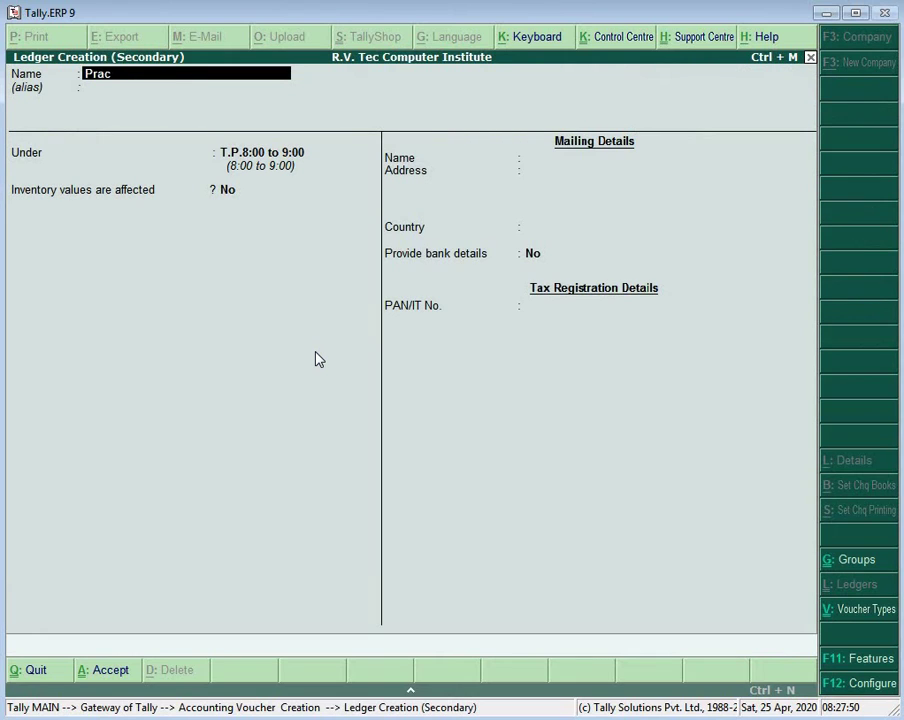
type("hi")
key("Return")
key("Return")
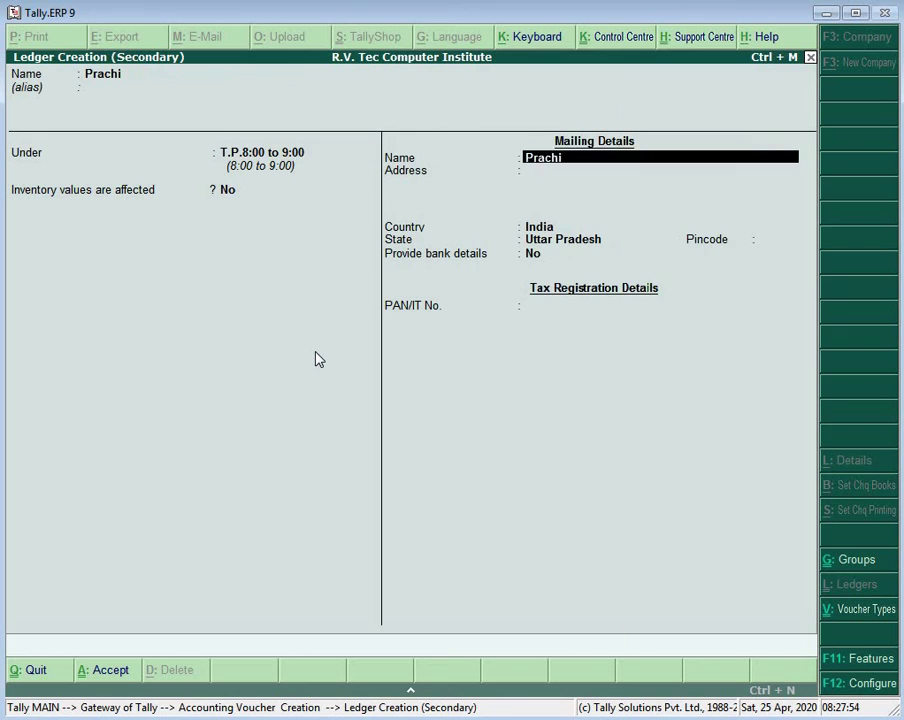
key("Return")
key("Return")
key("Return")
key("Return")
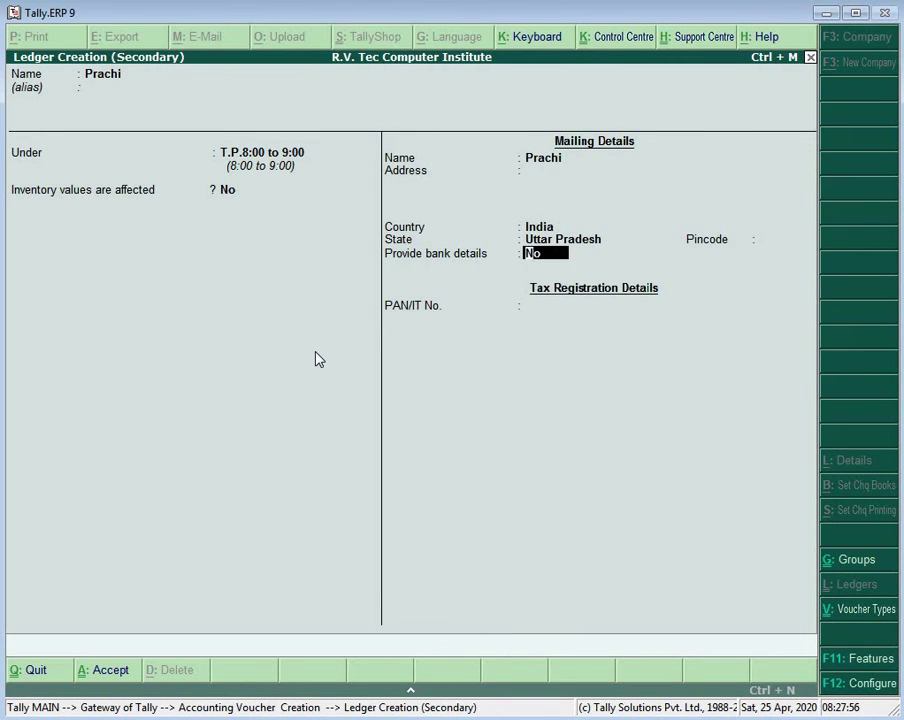
key("Return")
key("Return")
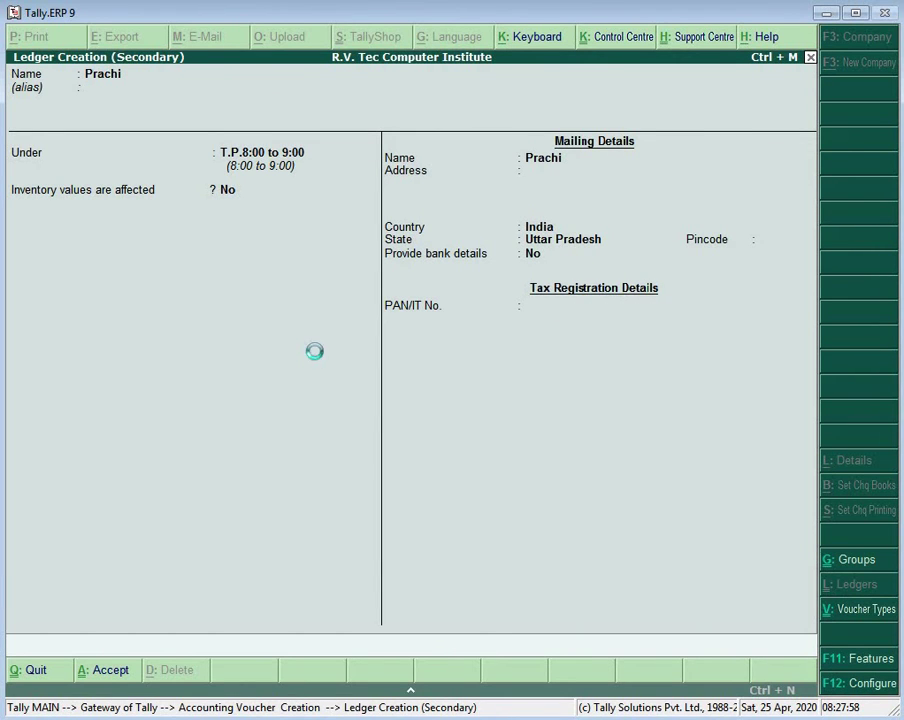
Step: Debit that student 3,000, credit T.P. Fees, and save journal 180
key("Return")
type("3000")
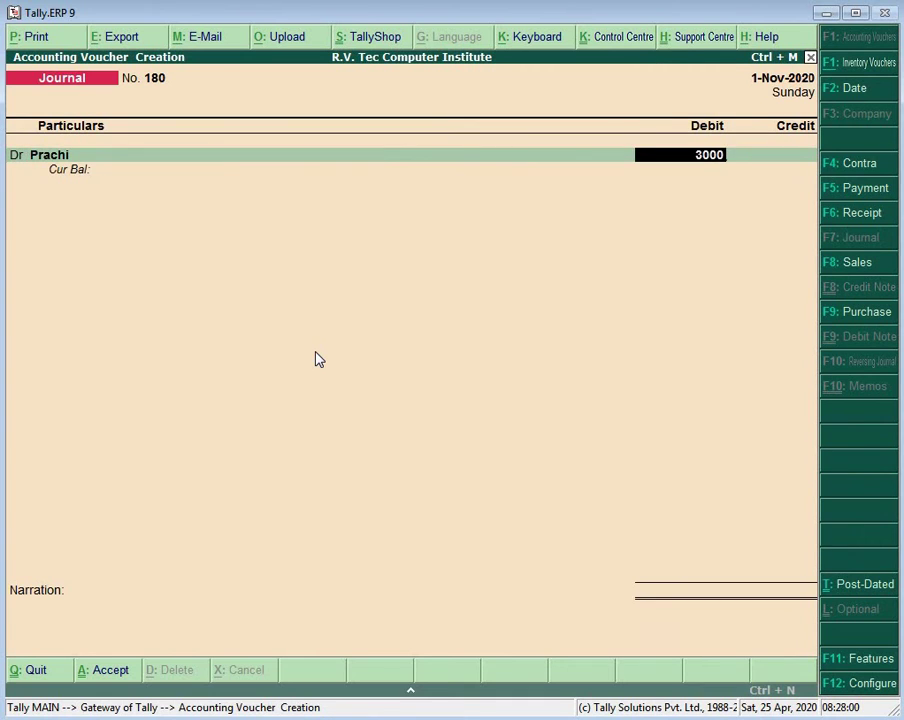
key("Return")
key("Return")
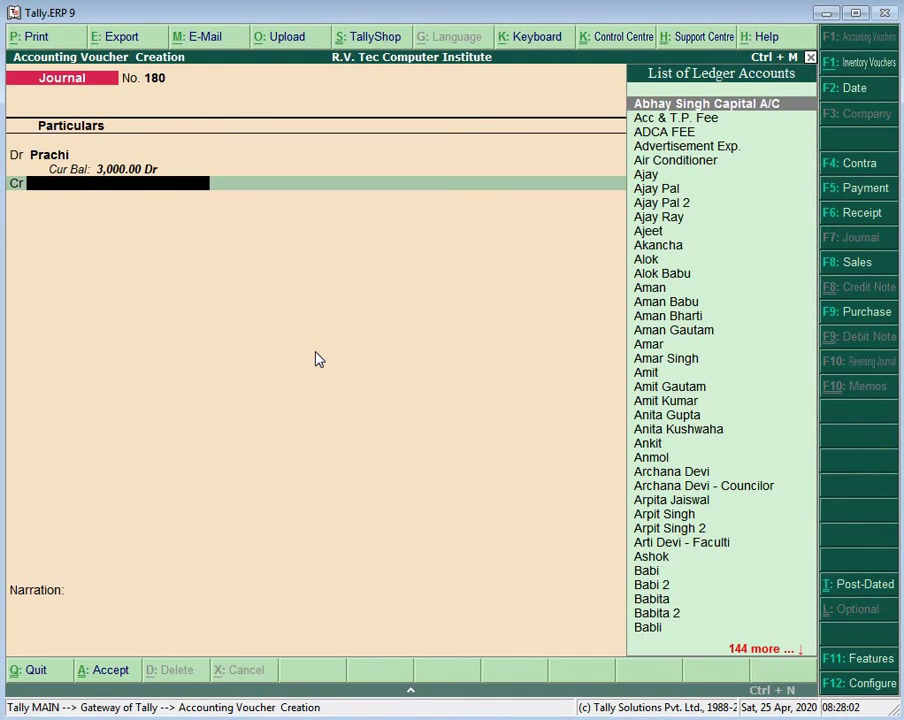
type("T.P")
key("Return")
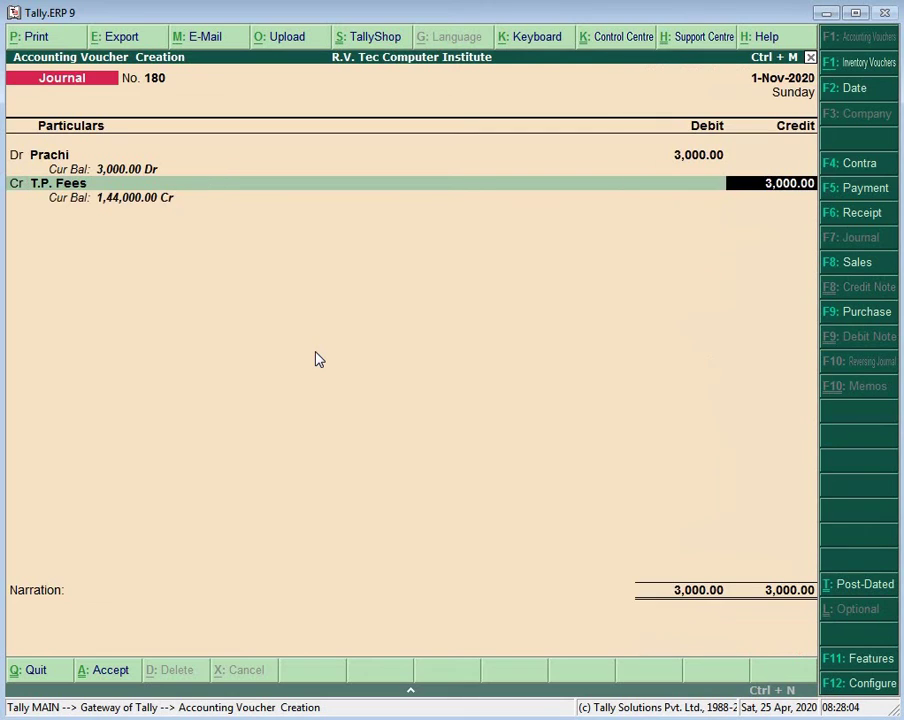
key("Return")
key("Return")
key("Return")
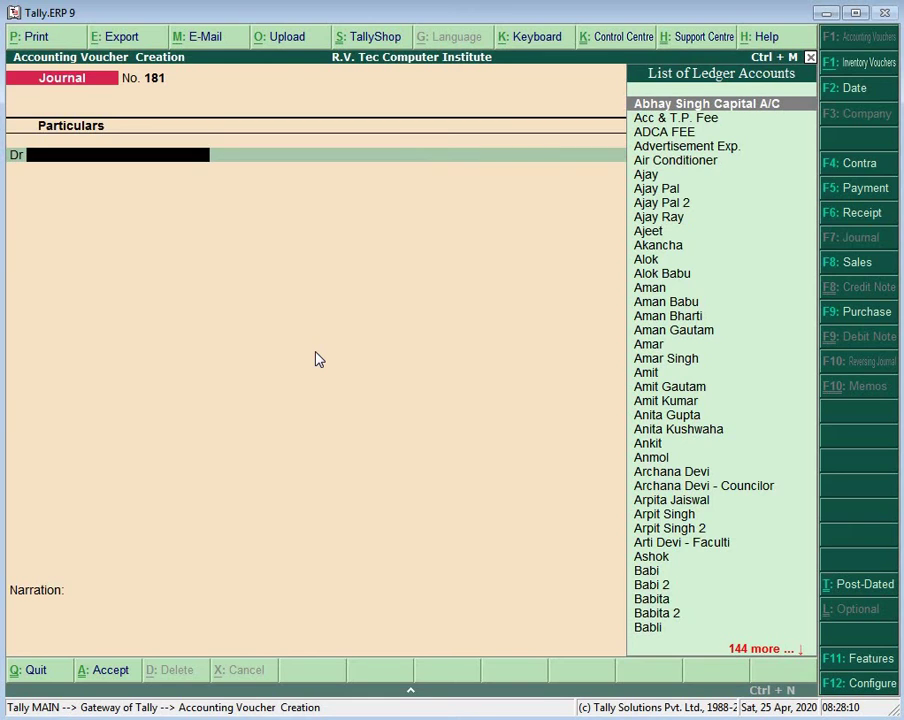
Step: Create the third student's ledger from the debit line with the student's name
key("alt+c")
type("Himan")
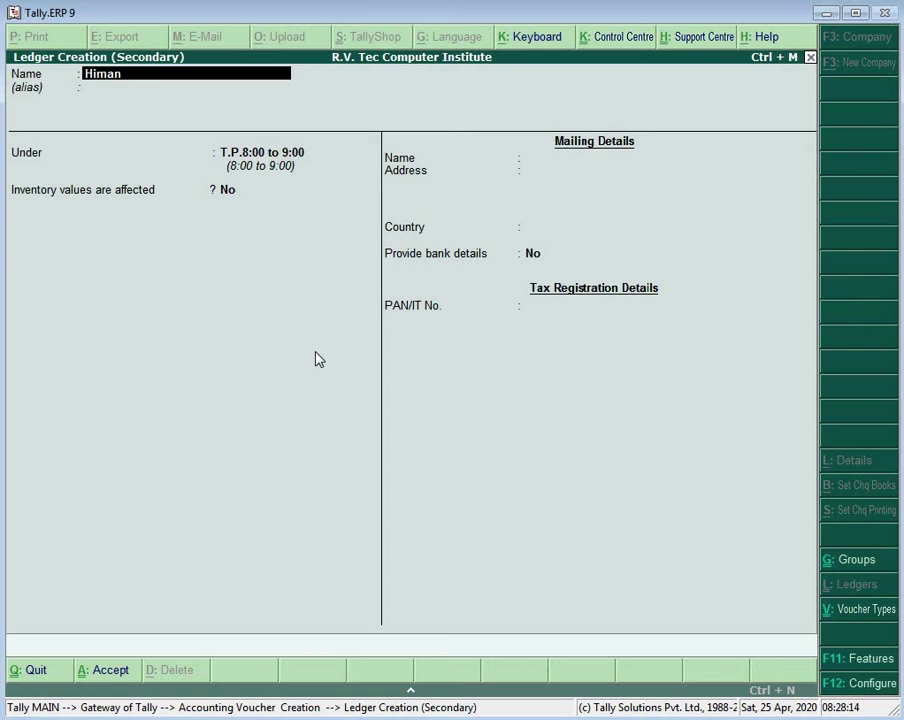
type("shi")
key("Return")
key("Return")
key("Return")
key("Return")
key("Return")
key("Return")
key("Return")
key("Return")
key("Return")
key("Return")
key("Return")
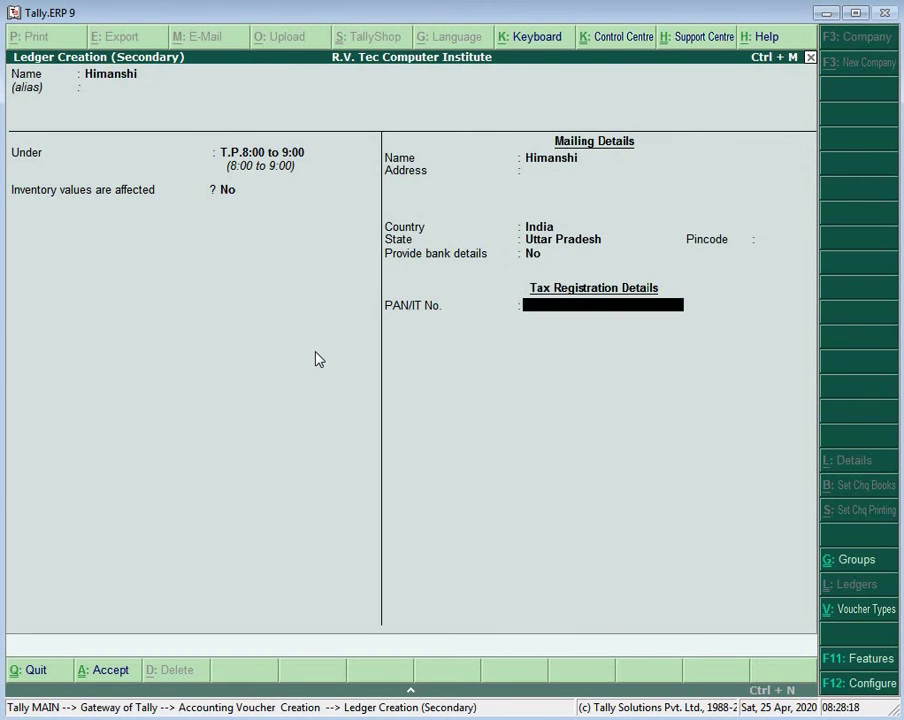
key("Return")
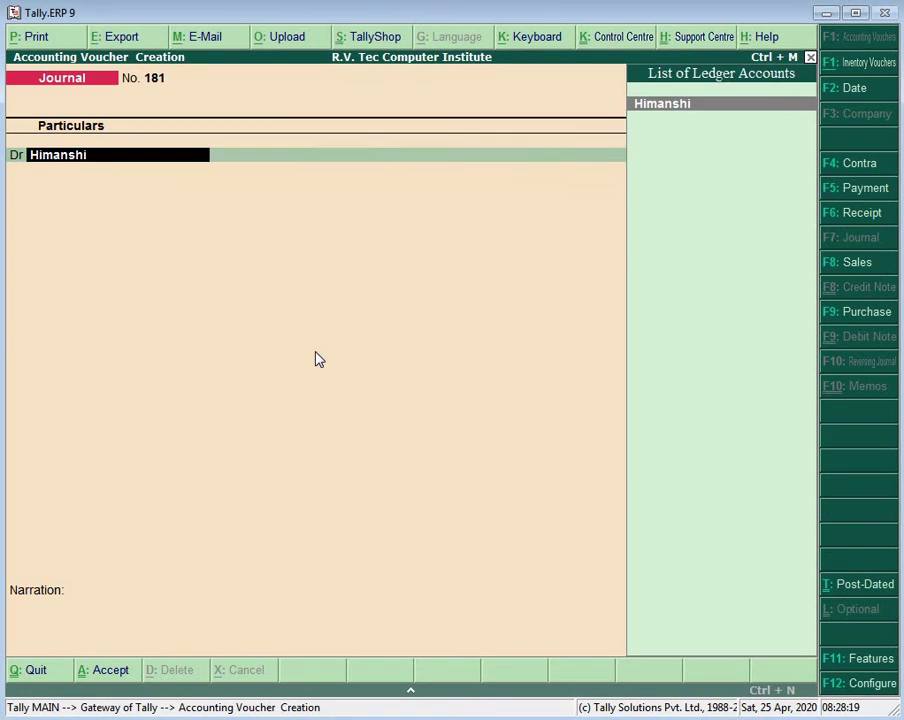
key("Return")
Step: Post 3,000 debit to the student and 3,000 credit to T.P. Fees for journal 181
type("3000")
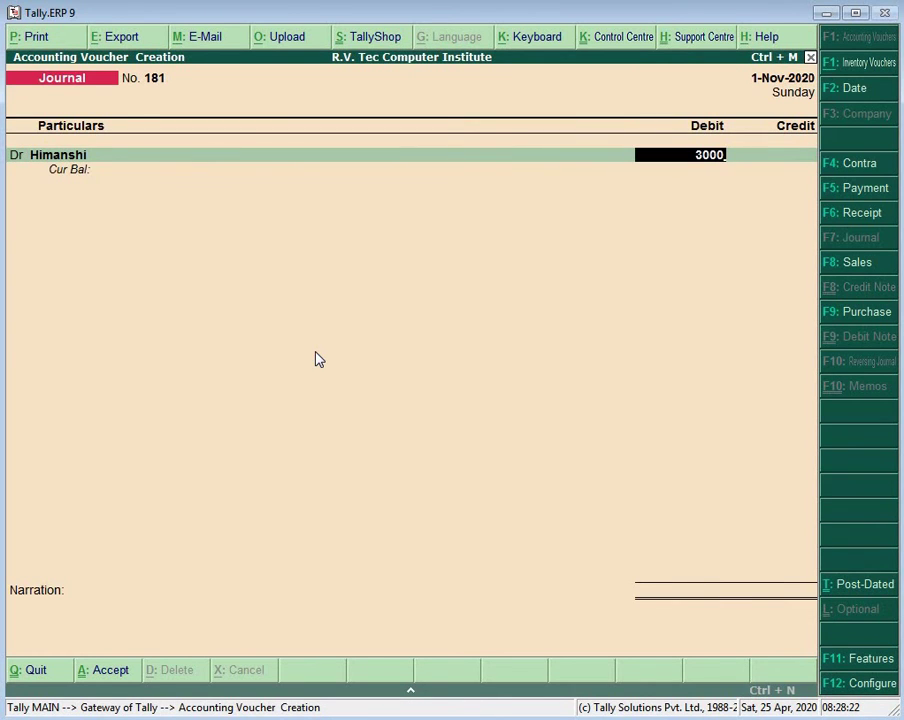
key("Return")
type("T")
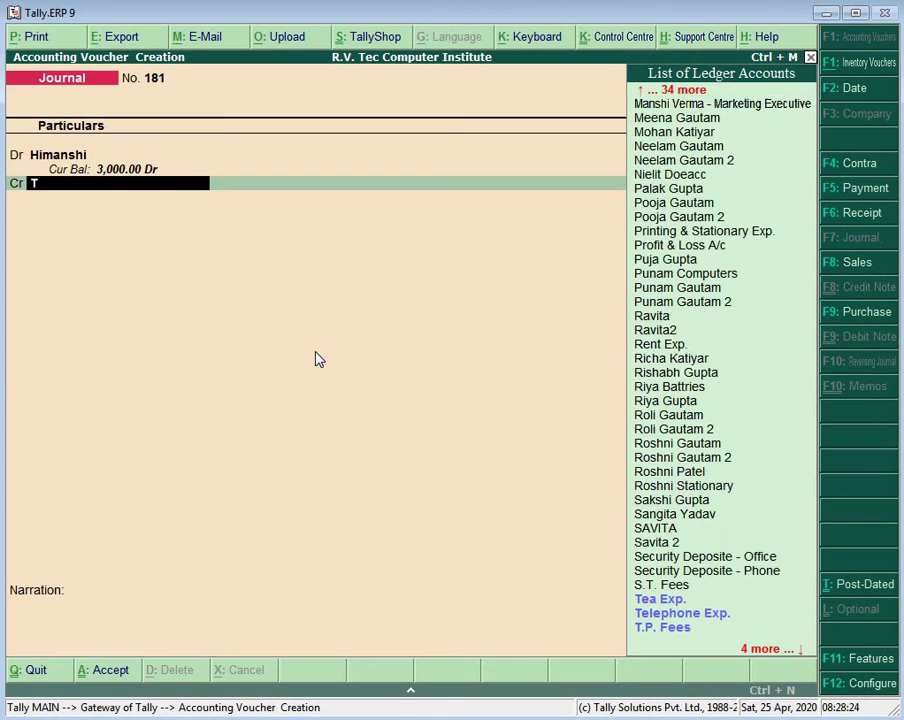
type(".")
key("Return")
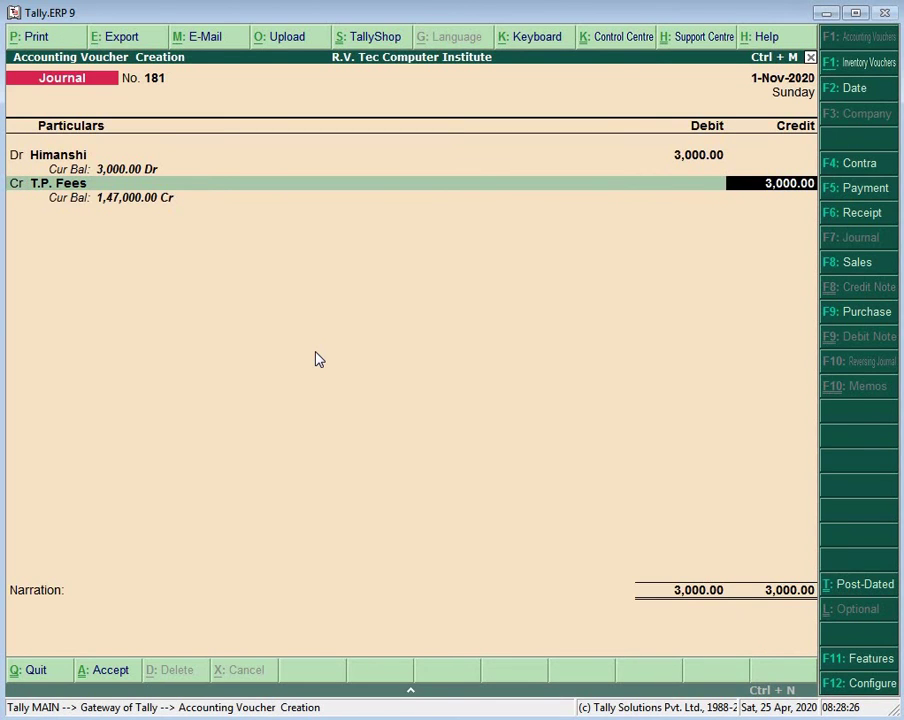
key("Return")
key("Return")
key("Return")
key("Return")
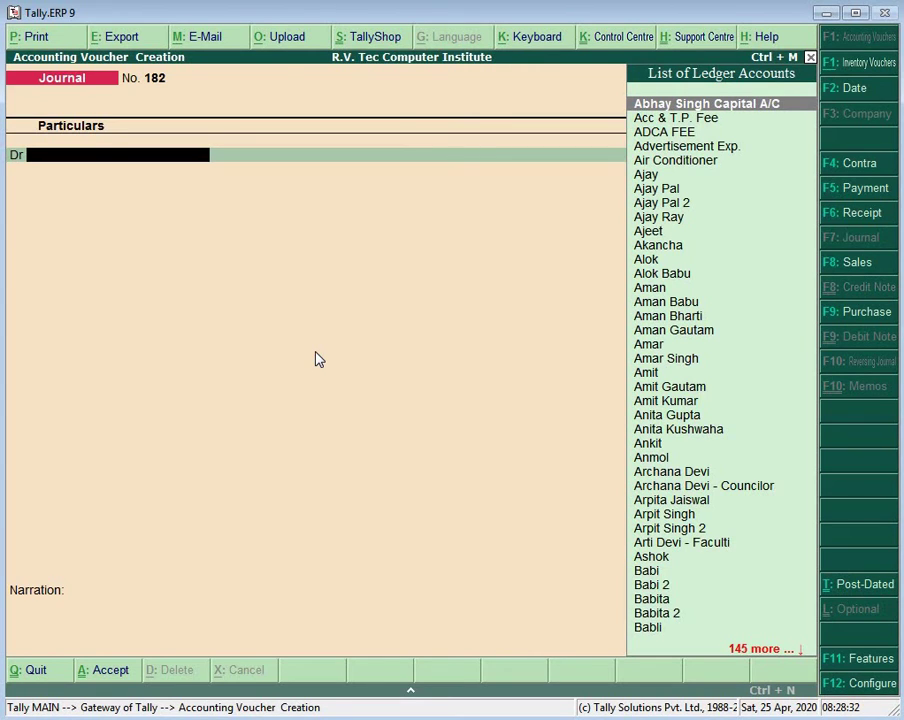
Step: Create another student ledger named after the student and save it
key("alt+c")
type("Hema")
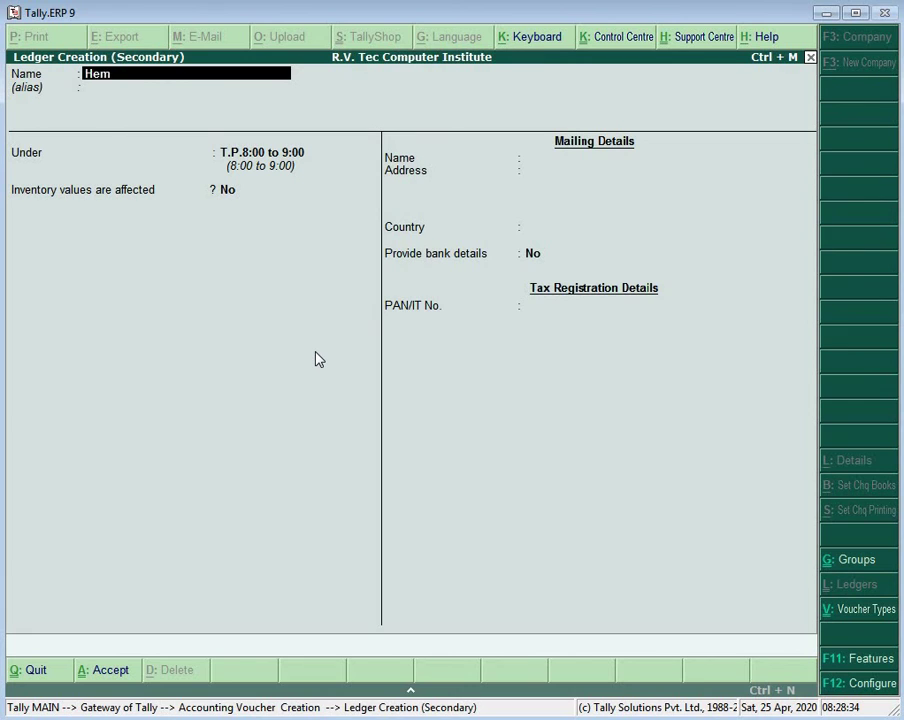
key("Return")
key("Return")
key("Return")
key("Return")
key("Return")
key("Return")
key("Return")
key("Return")
key("Return")
key("Return")
key("Return")
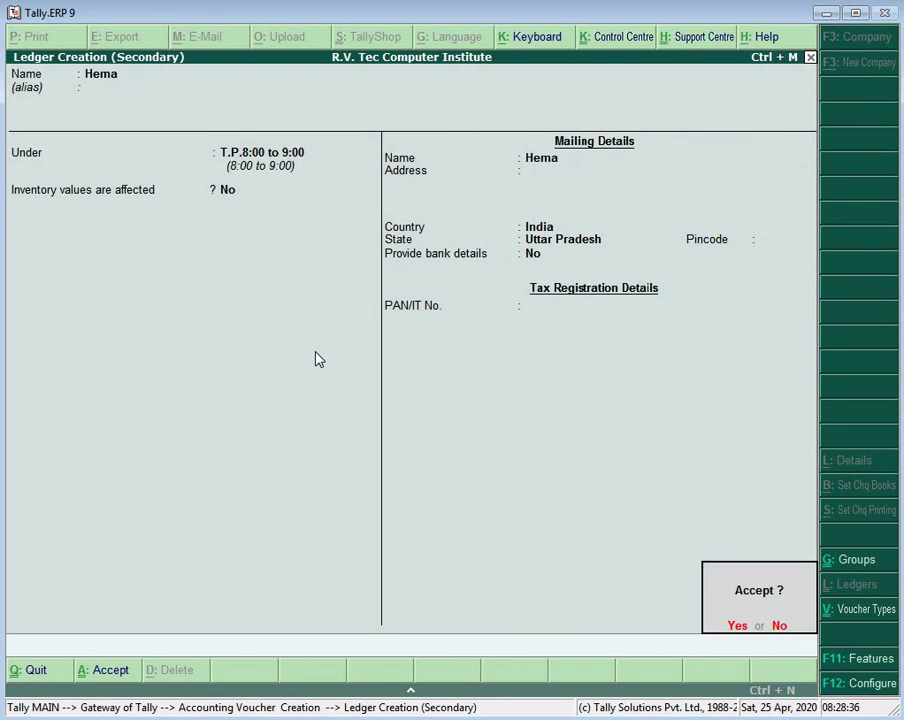
key("Return")
Step: Enter a 3,000 debit and credit T.P. Fees to complete journal 182
type("3000")
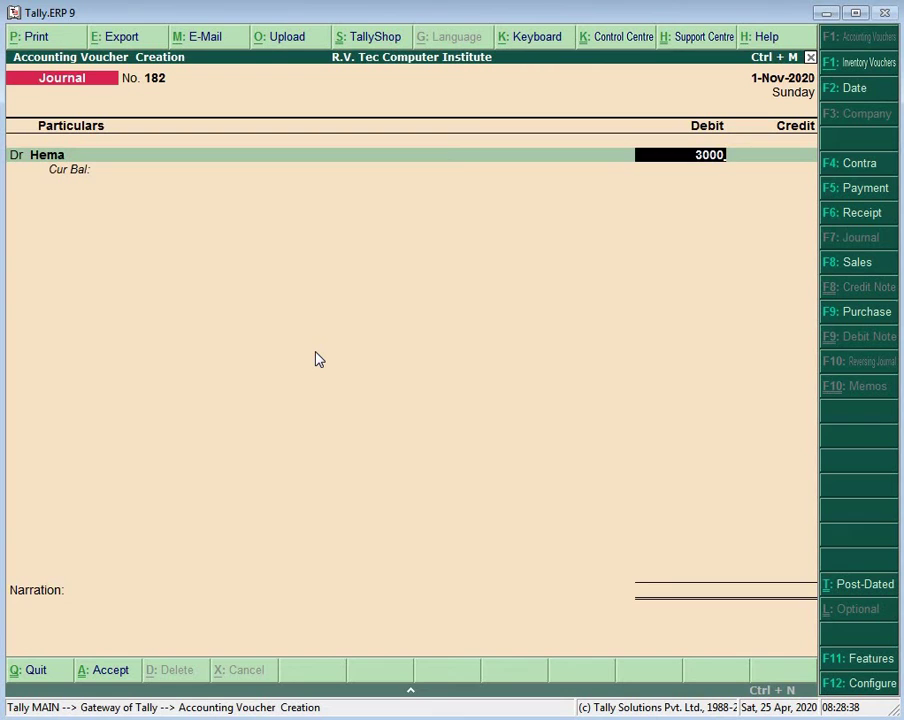
key("Return")
key("Return")
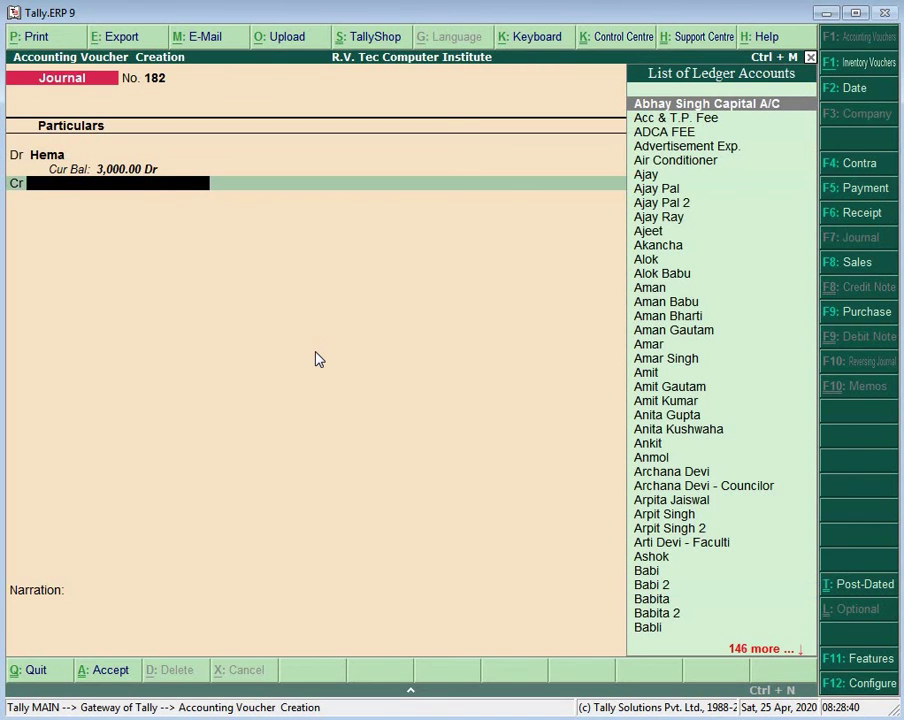
type("T.")
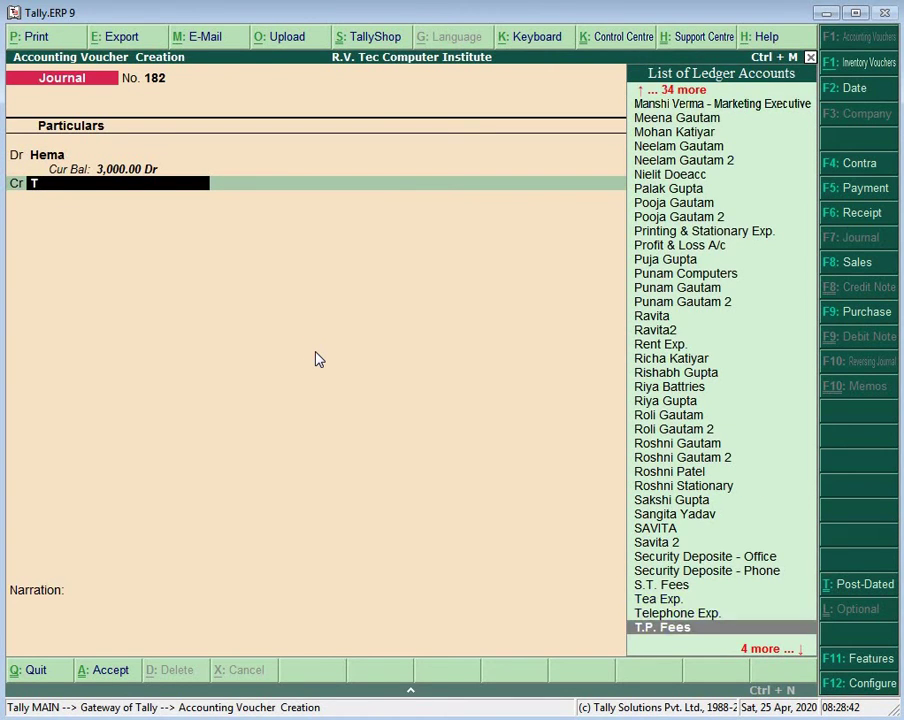
key("Return")
key("Return")
key("Return")
key("Return")
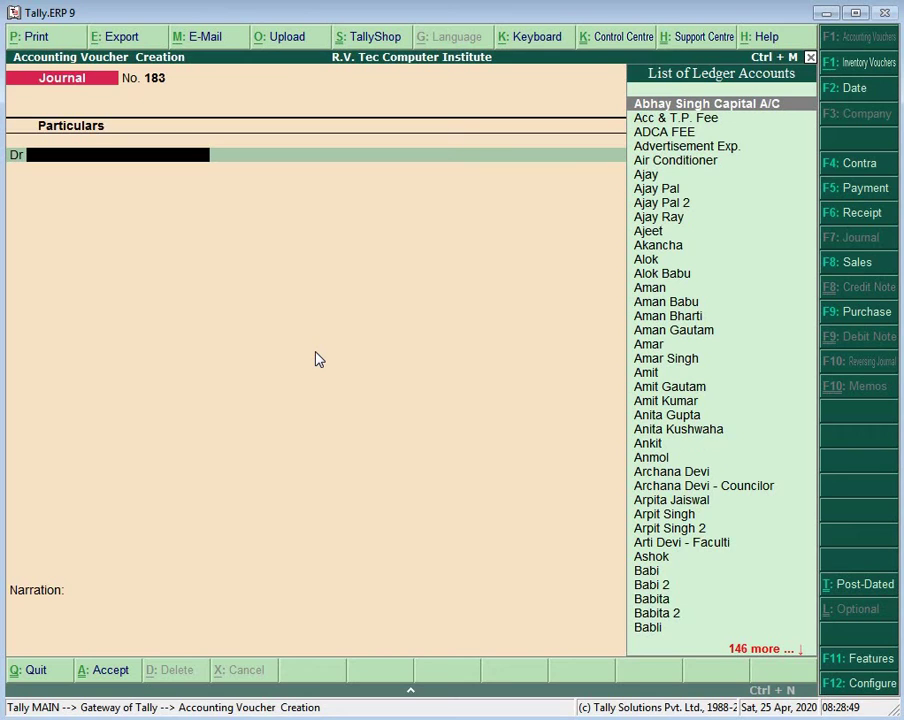
Step: Create and save a new student ledger with the student's name
key("alt+c")
type("Z")
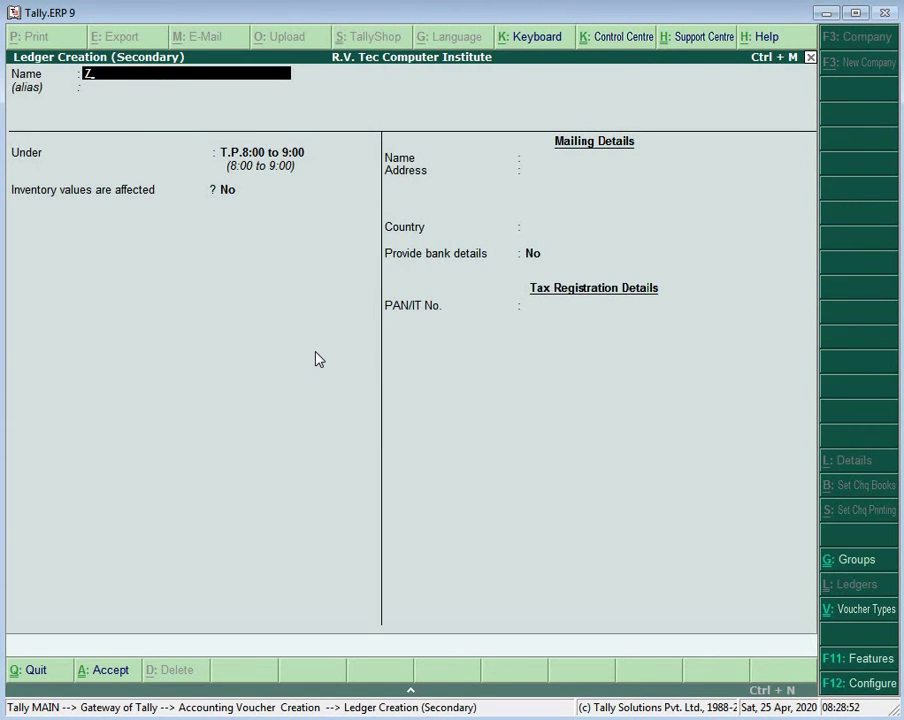
type("uneja")
key("Return")
key("Return")
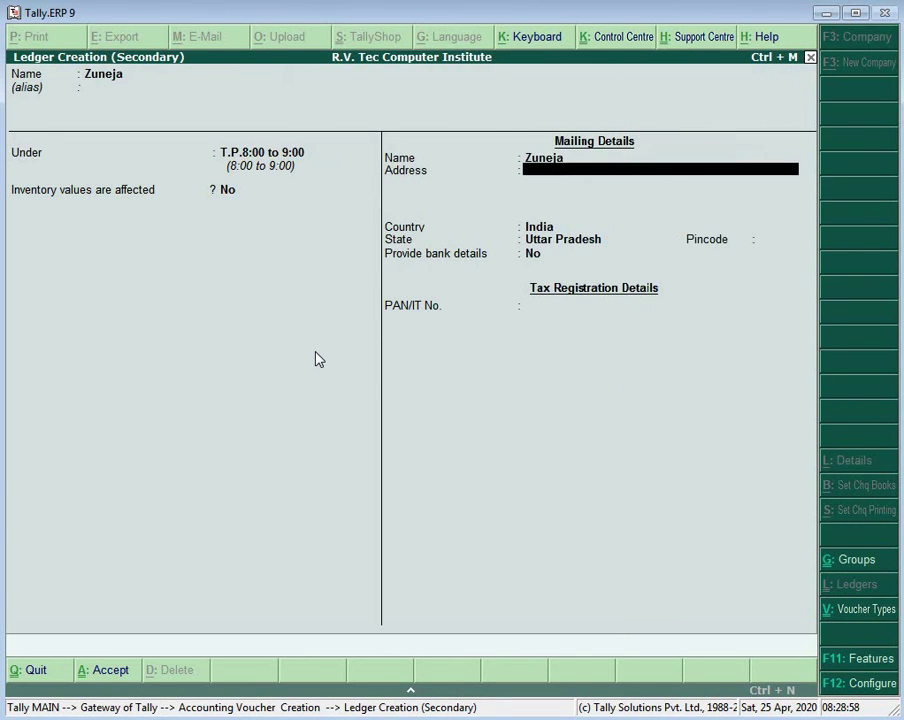
key("Return")
key("Return")
key("Return")
key("Return")
key("Return")
key("Return")
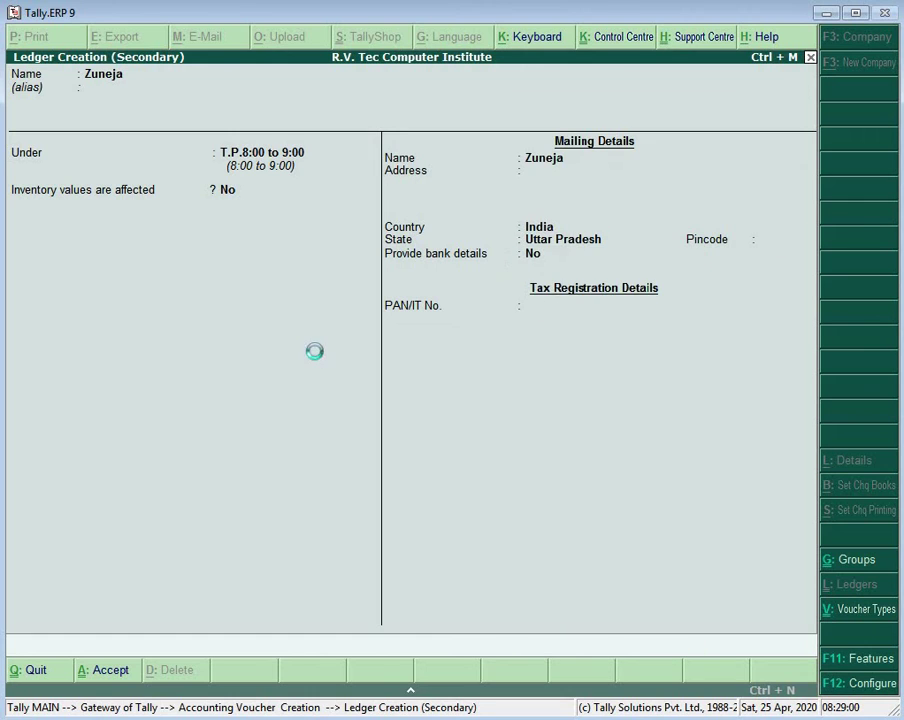
Step: Debit the student 3,000 against T.P. Fees and save journal 183
key("Return")
type("3000")
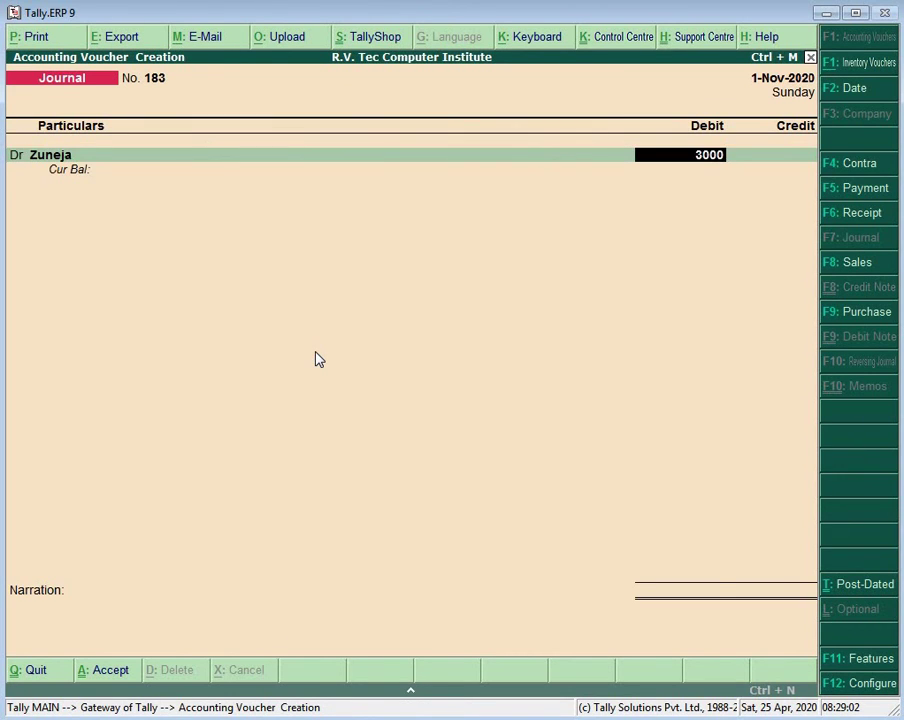
key("Return")
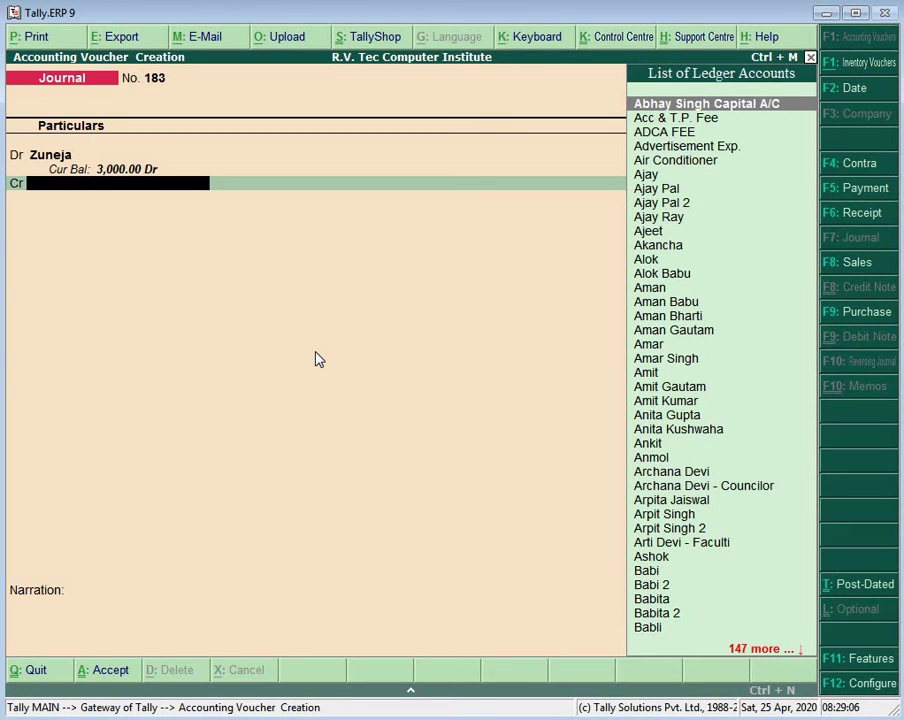
type("T")
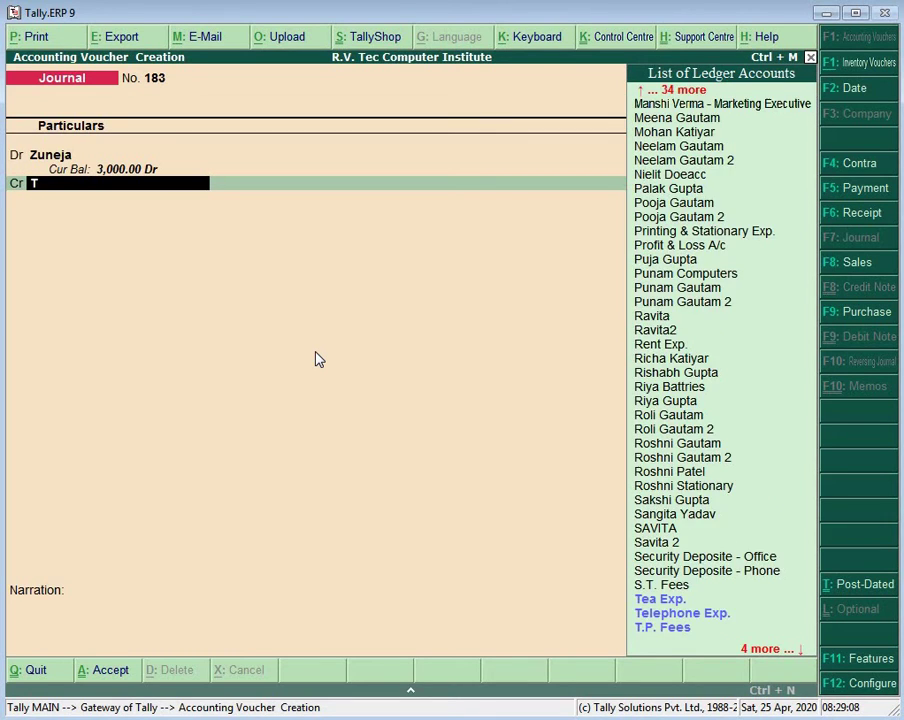
key("Down")
key("Down")
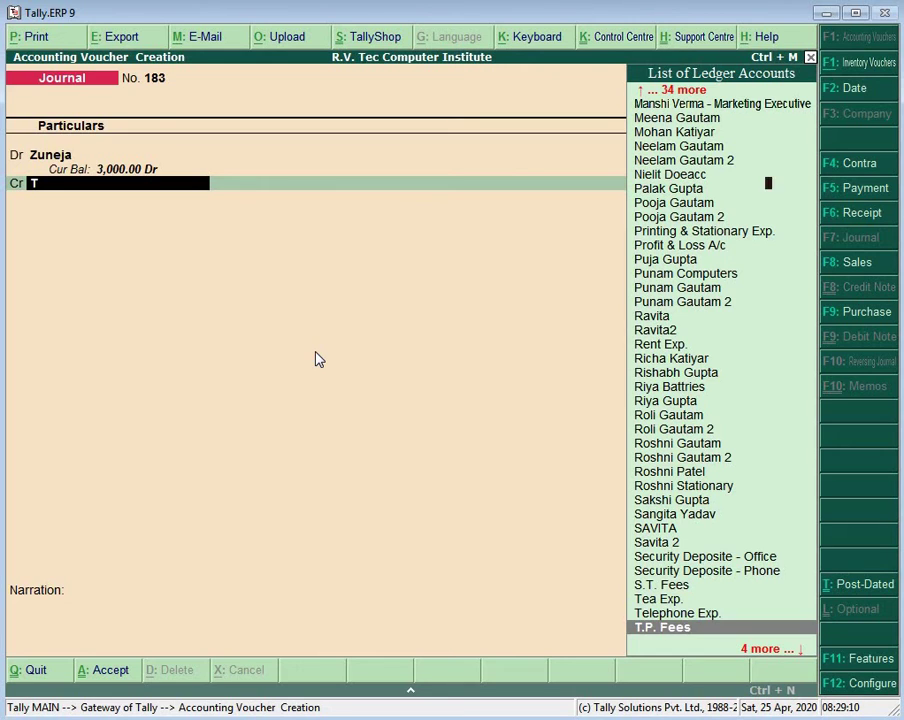
key("Return")
key("Return")
key("Return")
key("Return")
key("Return")
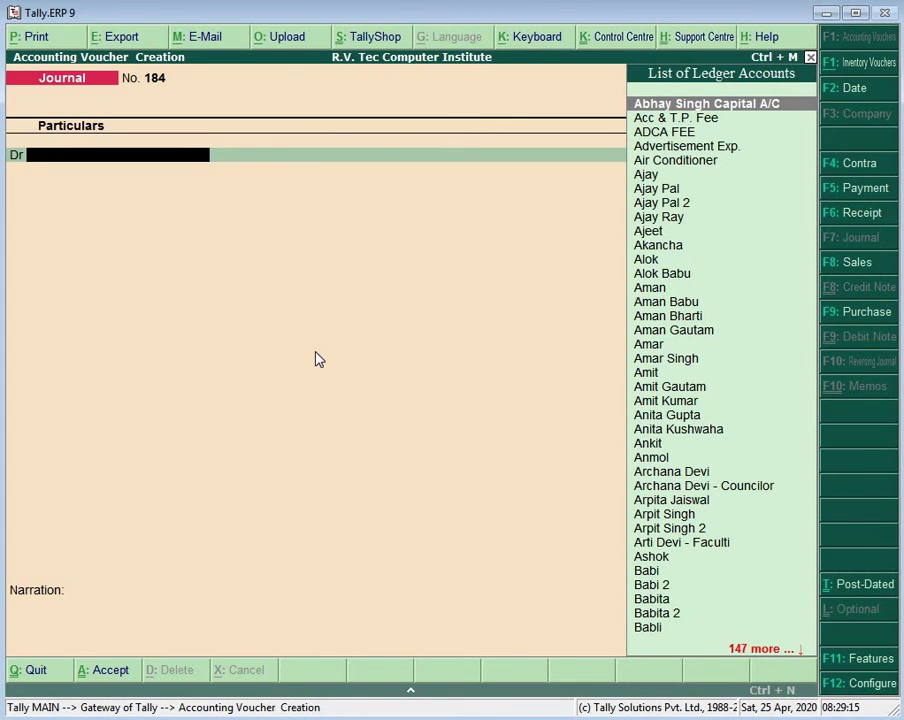
Step: Create the next student's ledger under T.P.8:00 to 9:00 with the student's name
key("alt+c")
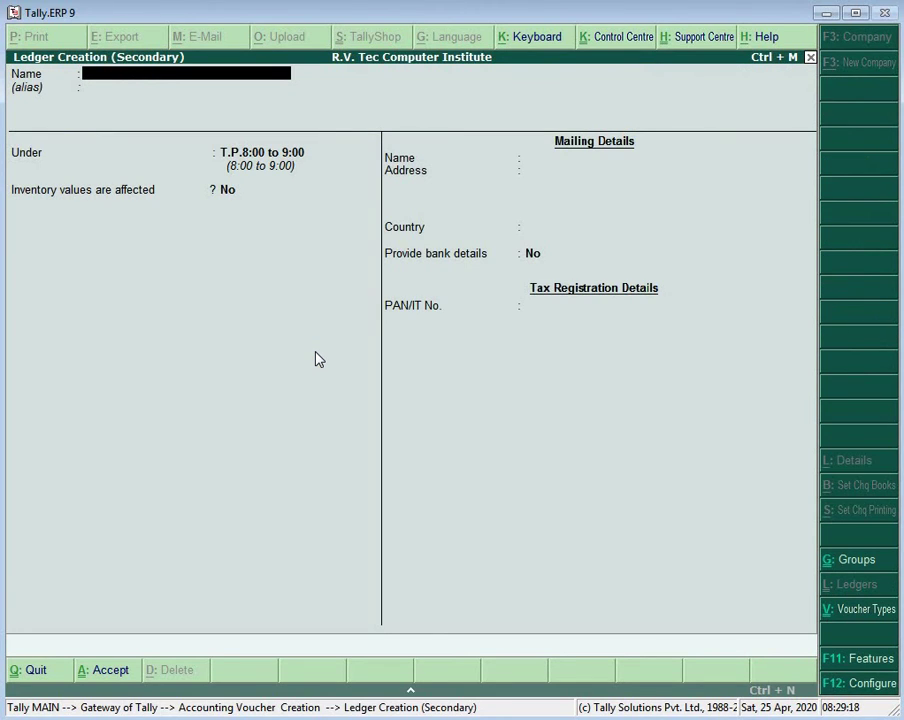
type("Mithlesh")
key("Return")
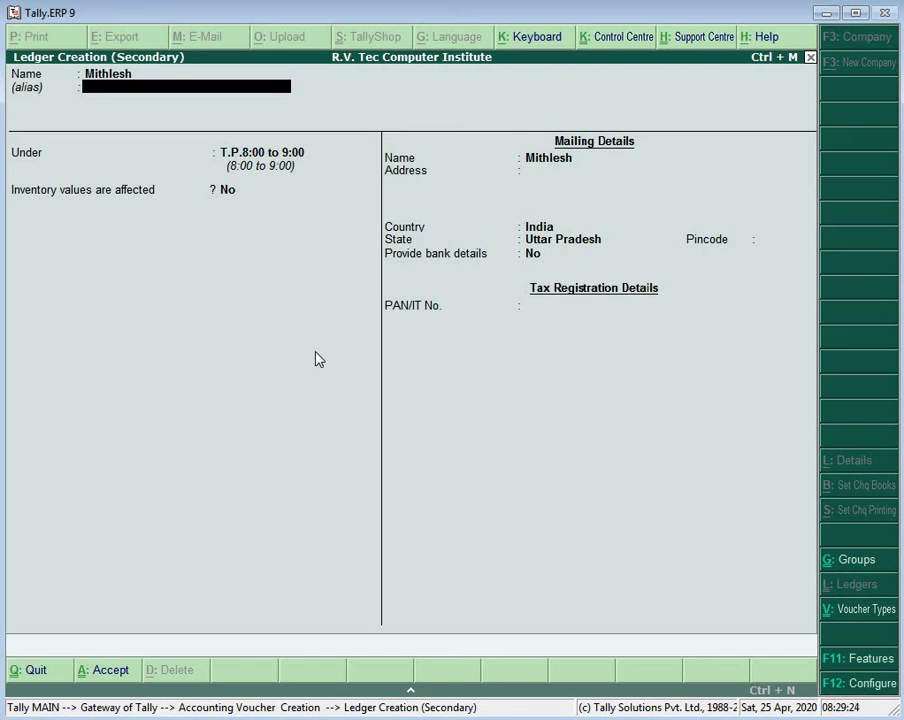
key("Return")
key("Return")
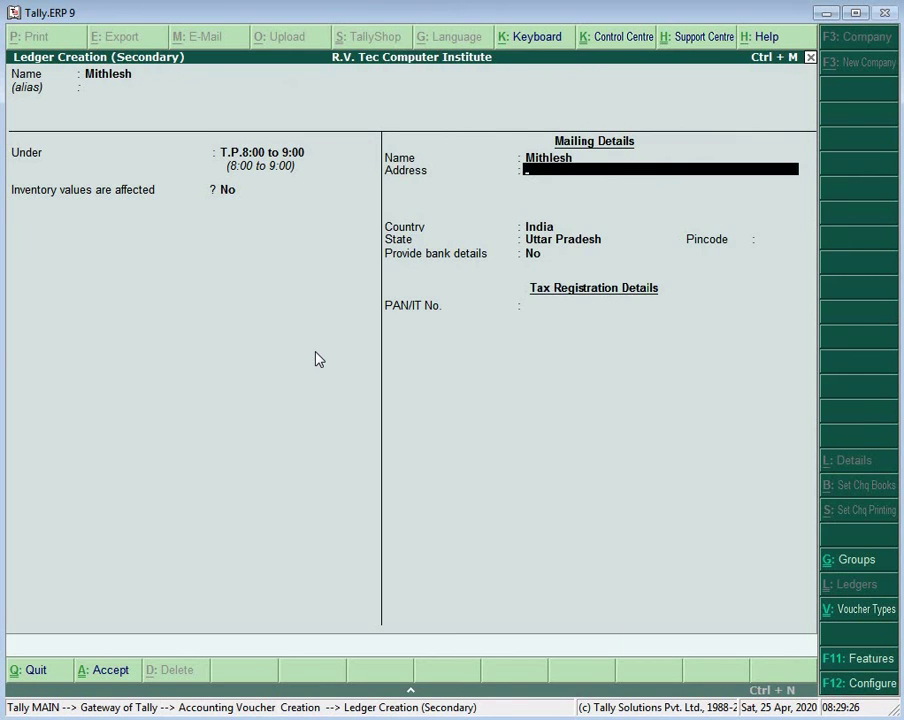
key("Return")
key("Return")
key("Return")
key("Return")
key("Return")
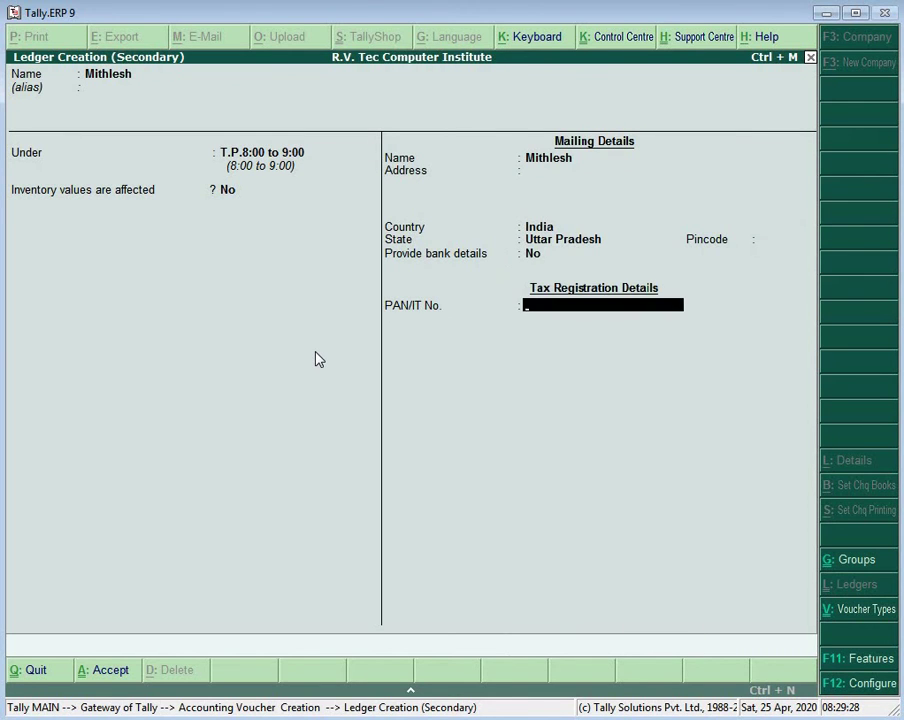
Step: Record journal 184 debiting the student 3,000 and crediting T.P. Fees
key("Return")
key("Return")
type("3")
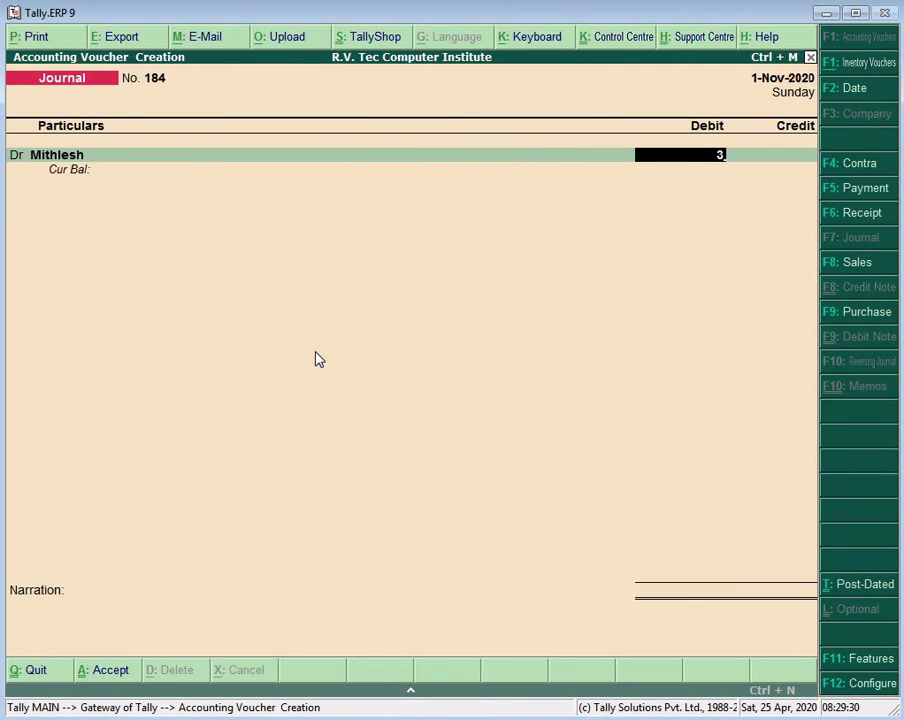
type("000")
key("Return")
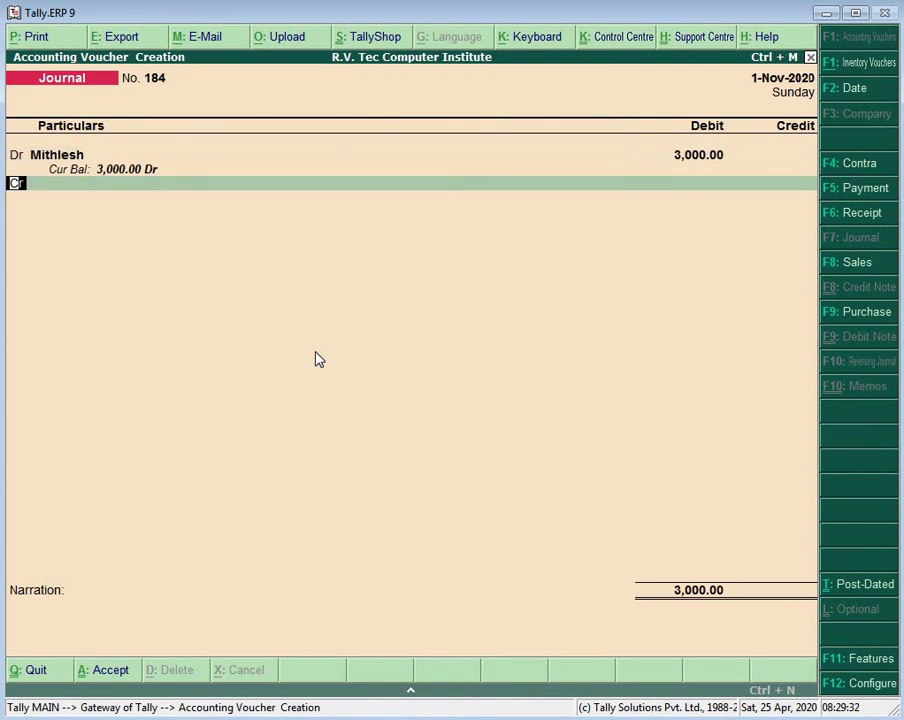
key("Return")
type("T")
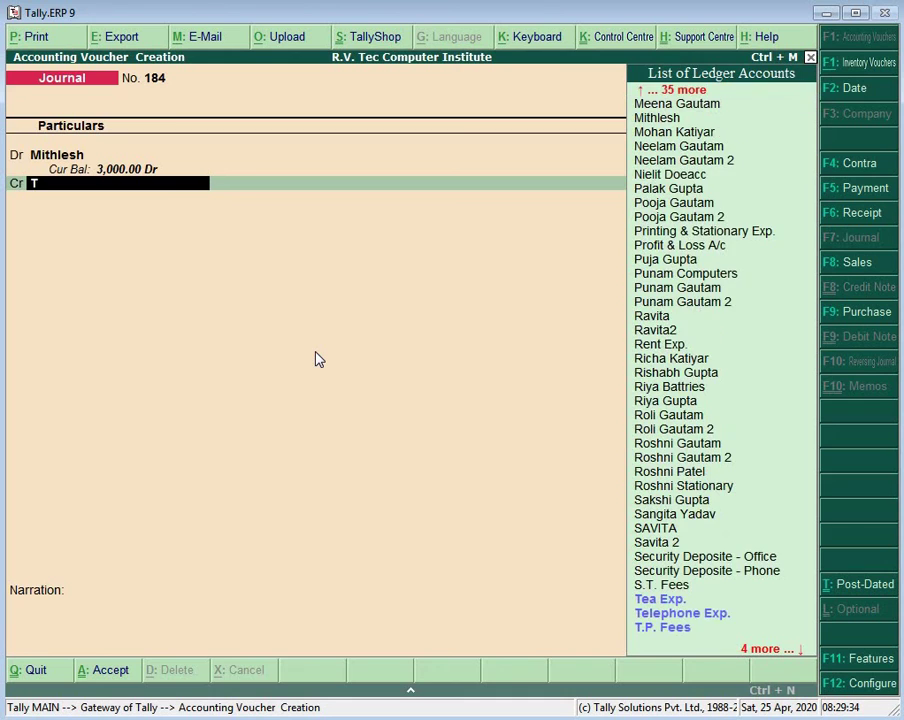
type(".P. Fees")
key("Return")
key("Return")
key("Return")
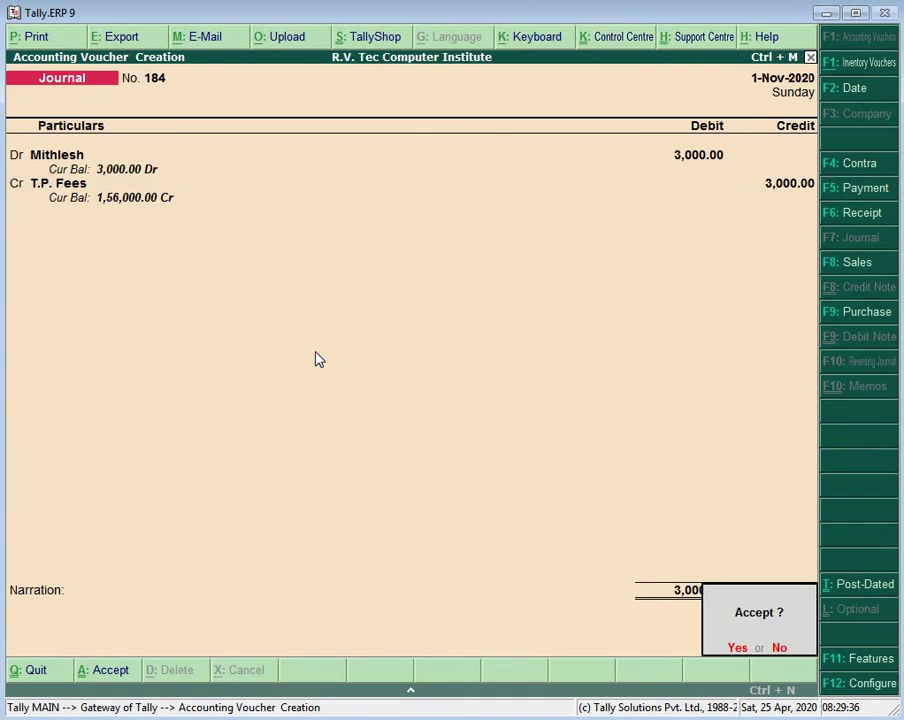
key("Return")
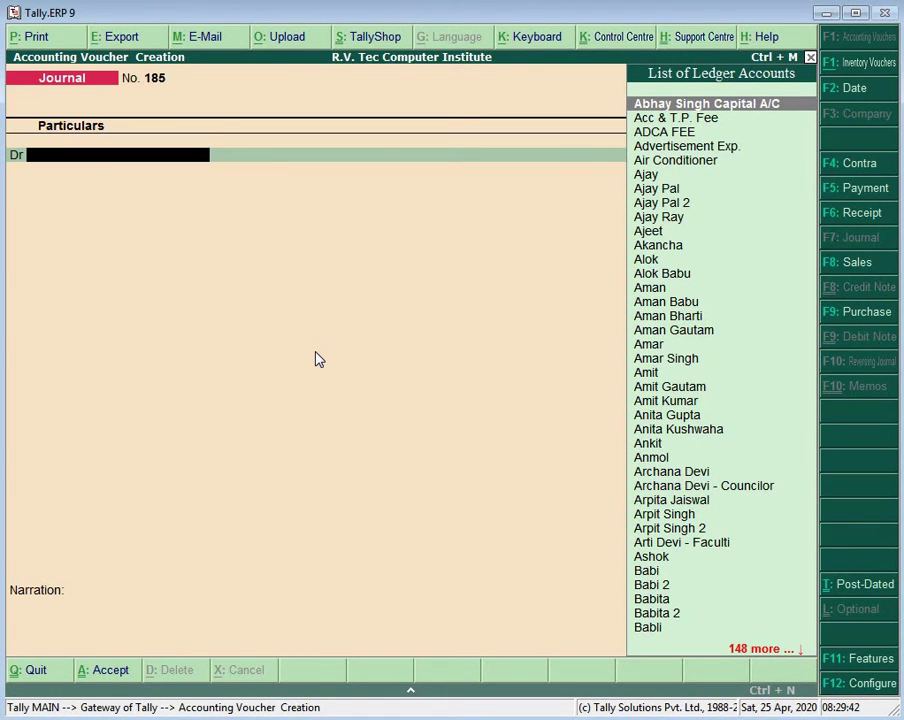
Step: Set up another student ledger with the student's name, stepping through its details
key("alt+c")
type("Ch")
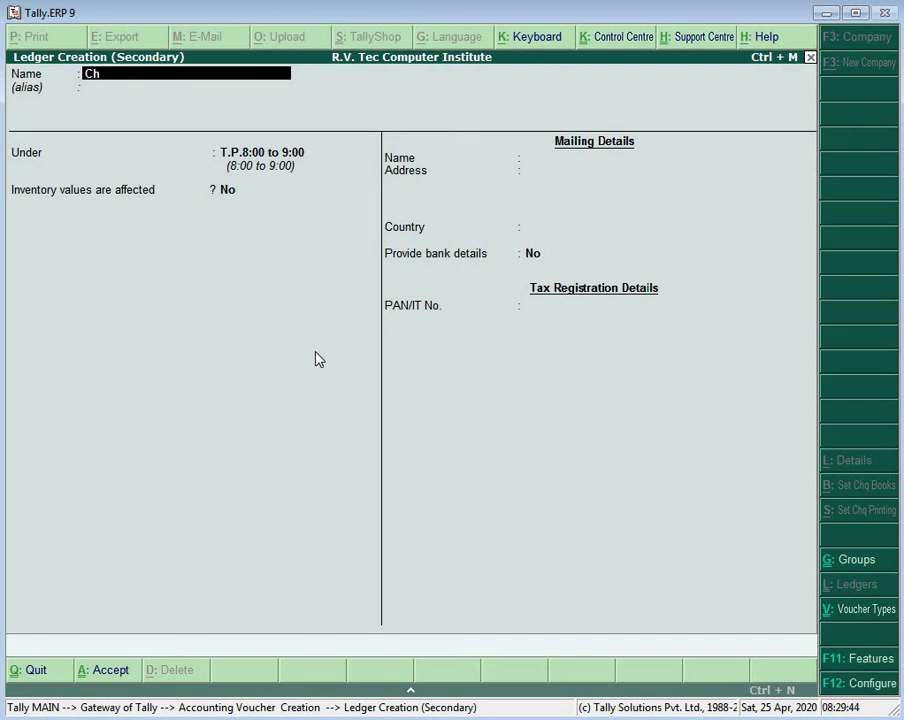
type("otu")
key("Return")
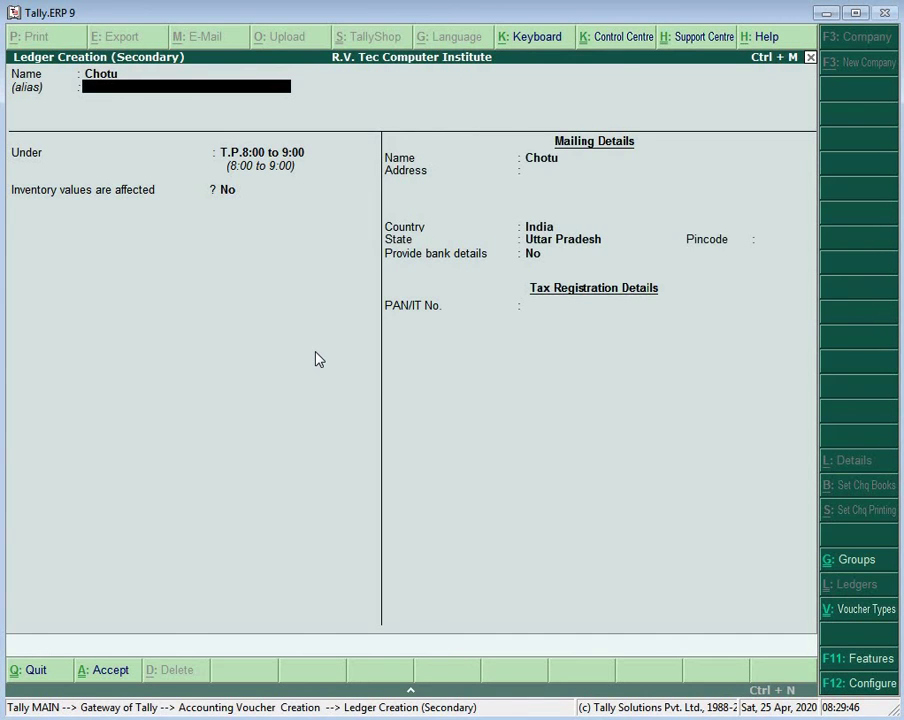
key("Return")
key("Return")
key("Return")
key("Return")
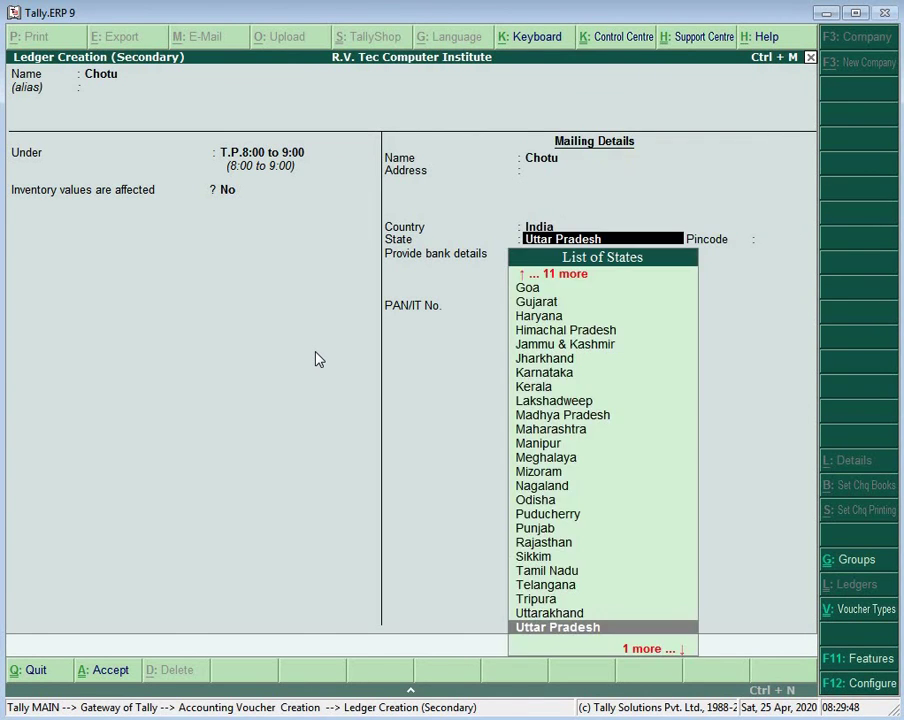
key("Return")
key("Return")
key("Return")
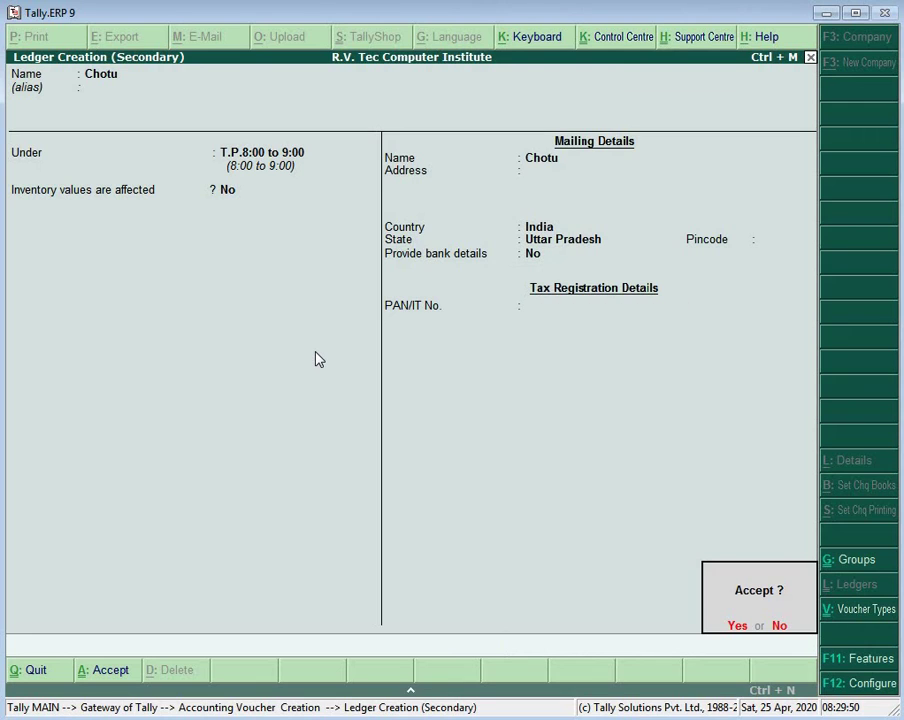
Step: Post journal 185 with 3,000 debit to the student and credit to T.P. Fees
key("Return")
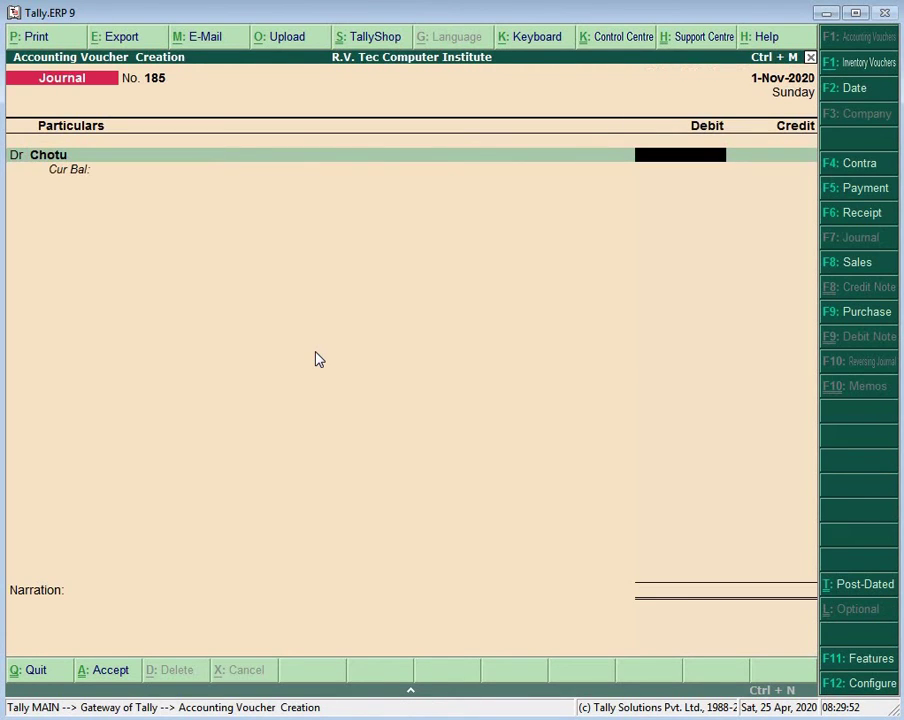
type("3000")
key("Return")
key("Return")
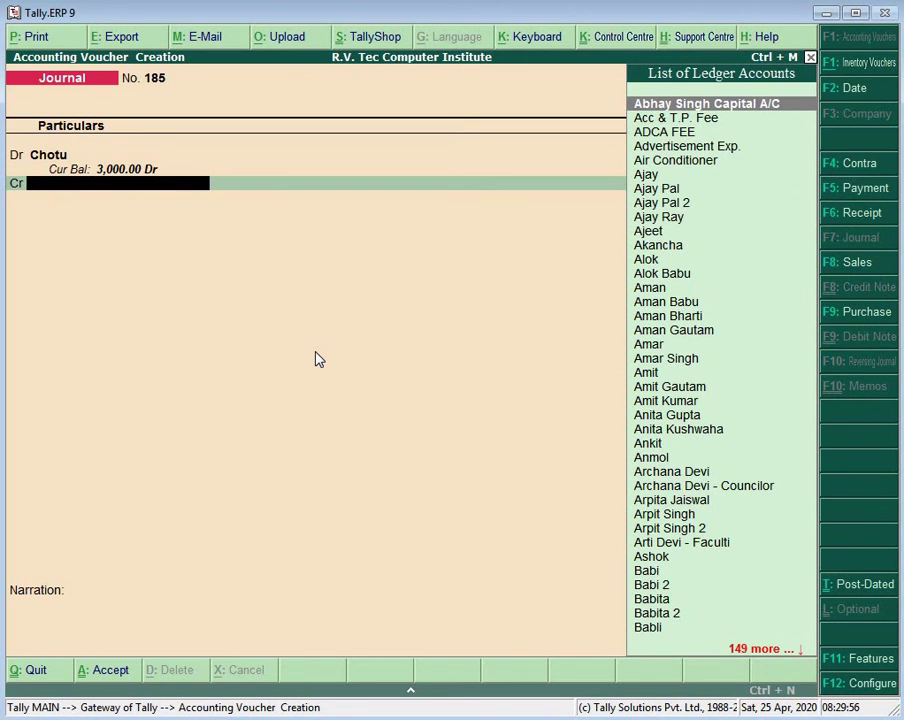
type("T.P")
key("Return")
key("Return")
key("Return")
key("Return")
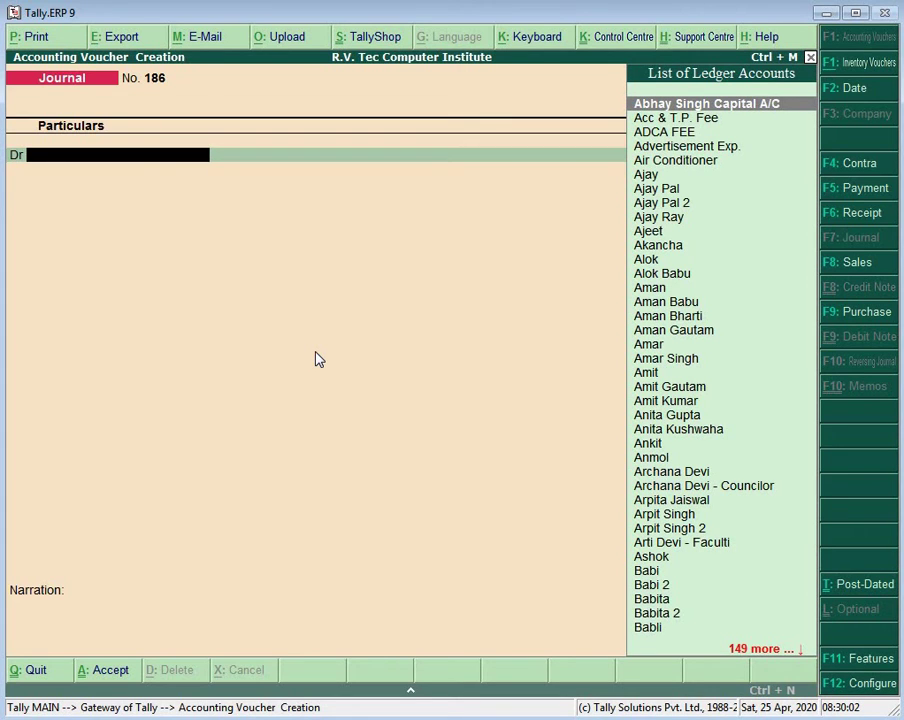
Step: Create one more student ledger using the student's name
key("alt+c")
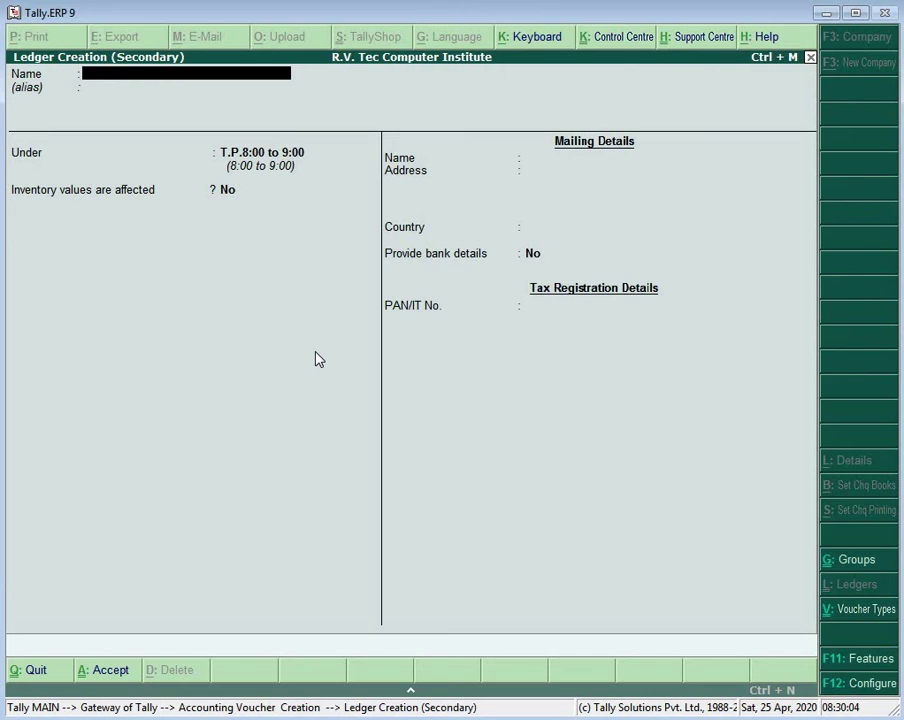
type("Lovekush")
key("Return")
key("Return")
key("Return")
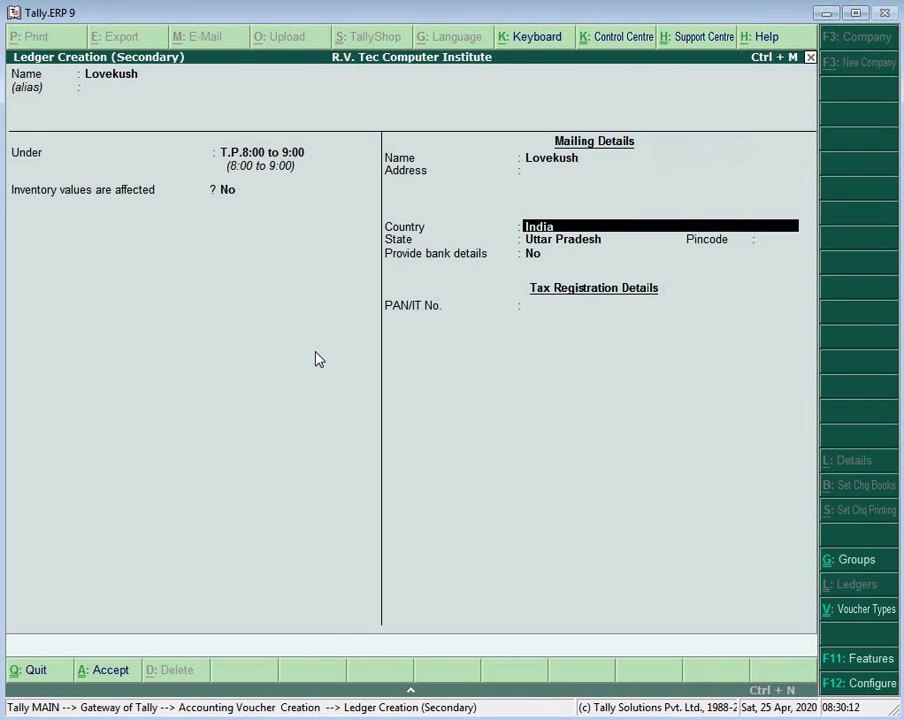
key("Return")
key("Return")
key("Return")
key("Return")
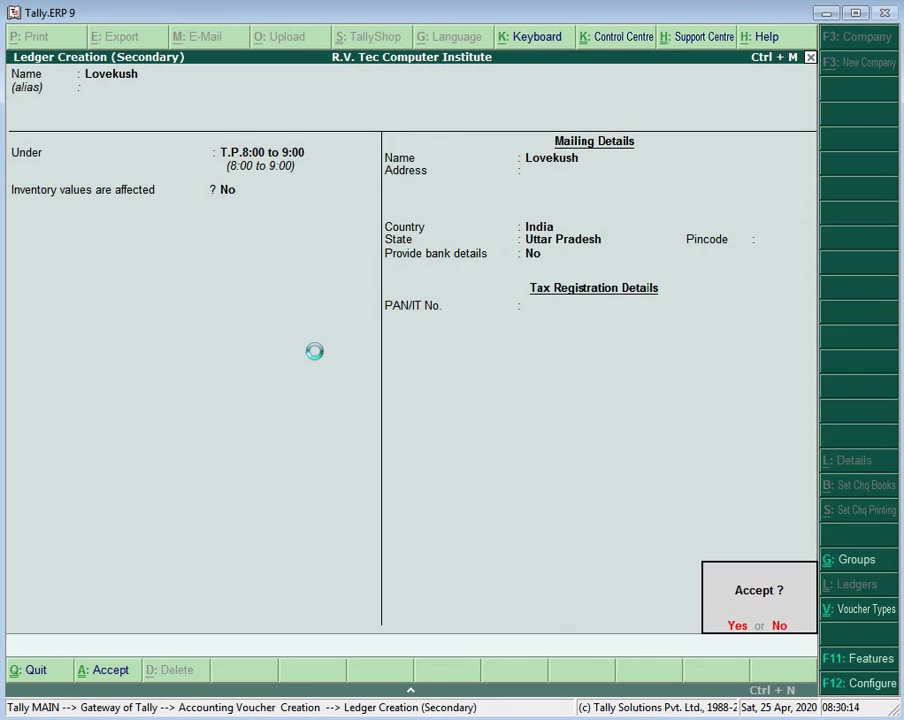
key("Return")
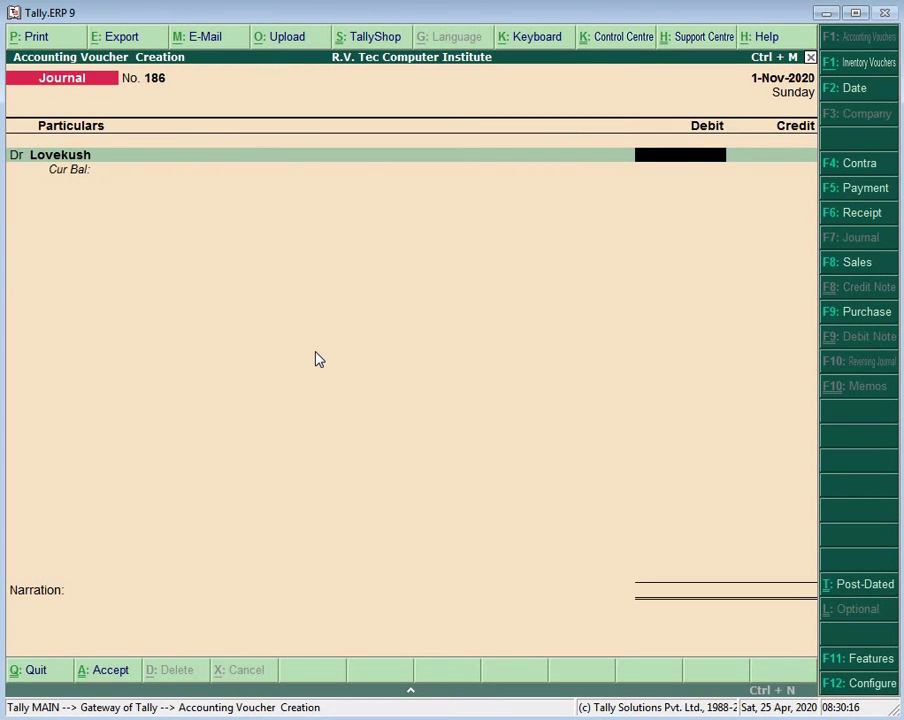
Step: Debit the student 3,000, credit T.P. Fees, and save journal 186
type("3000")
key("Return")
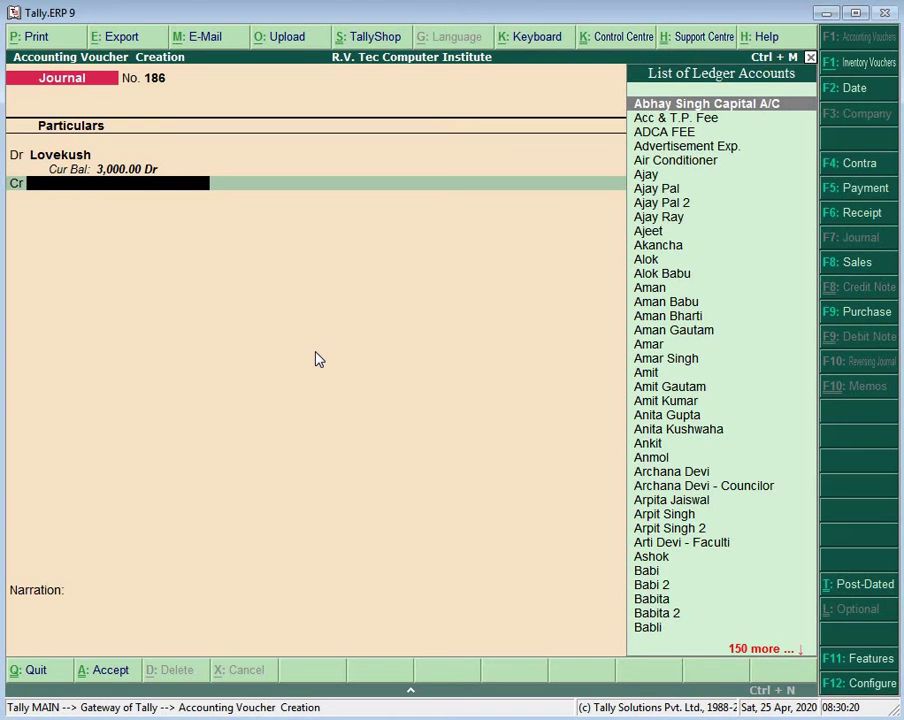
type("T.")
key("Return")
key("Return")
key("Return")
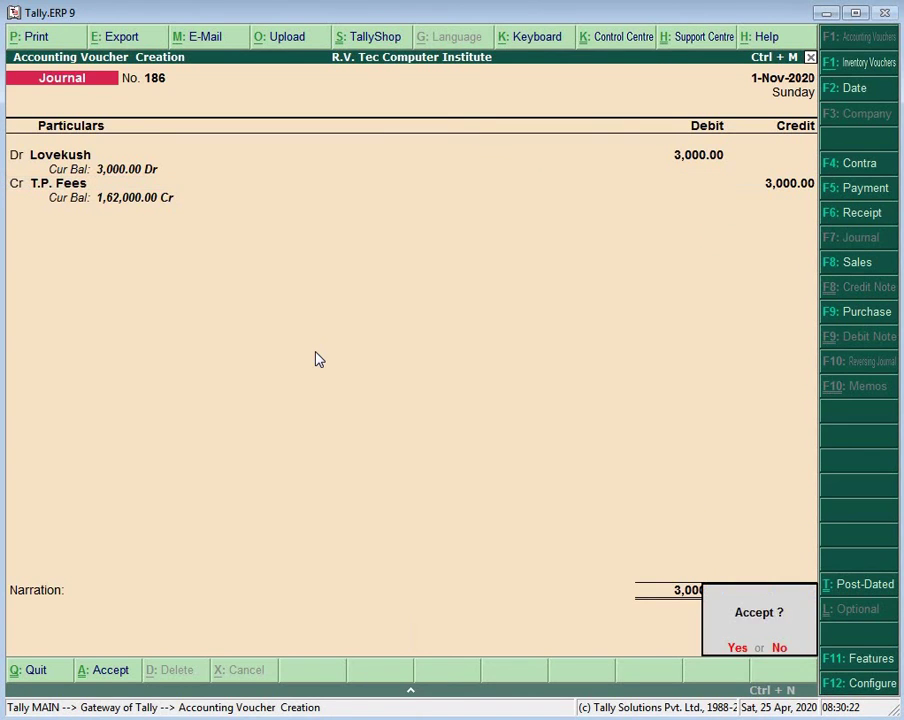
key("Return")
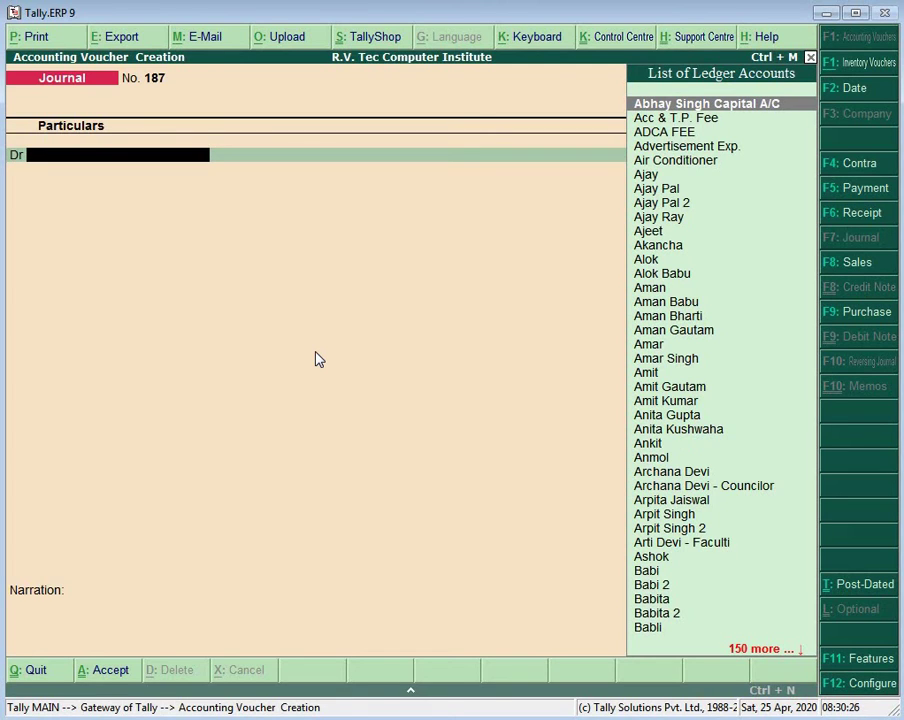
Step: Create and accept a new student ledger with the student's name
key("alt+c")
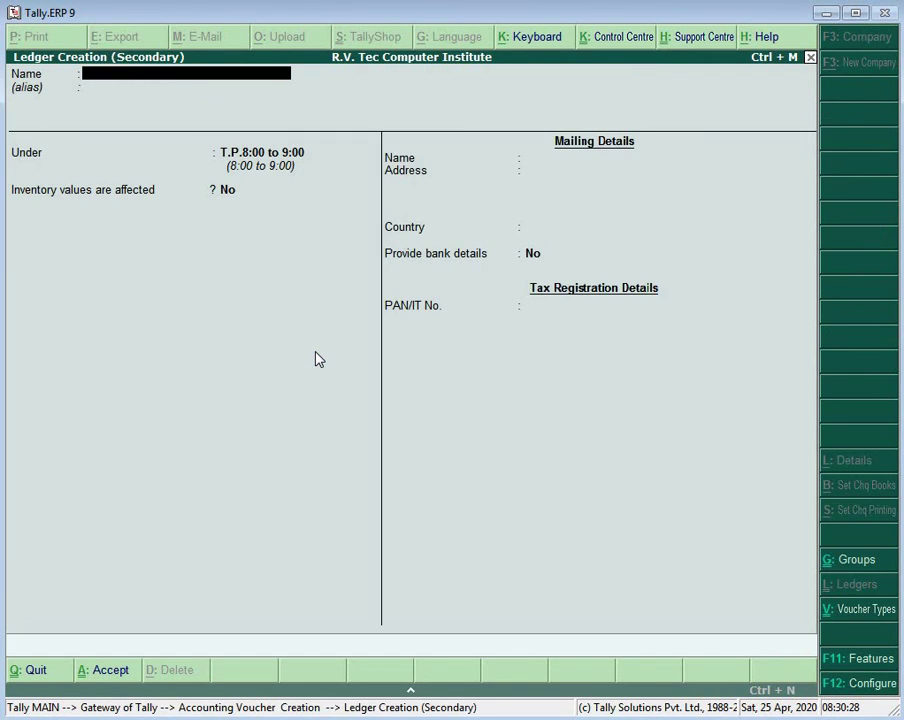
type("Aditi")
key("Return")
key("Return")
key("Return")
key("Return")
key("Return")
key("Return")
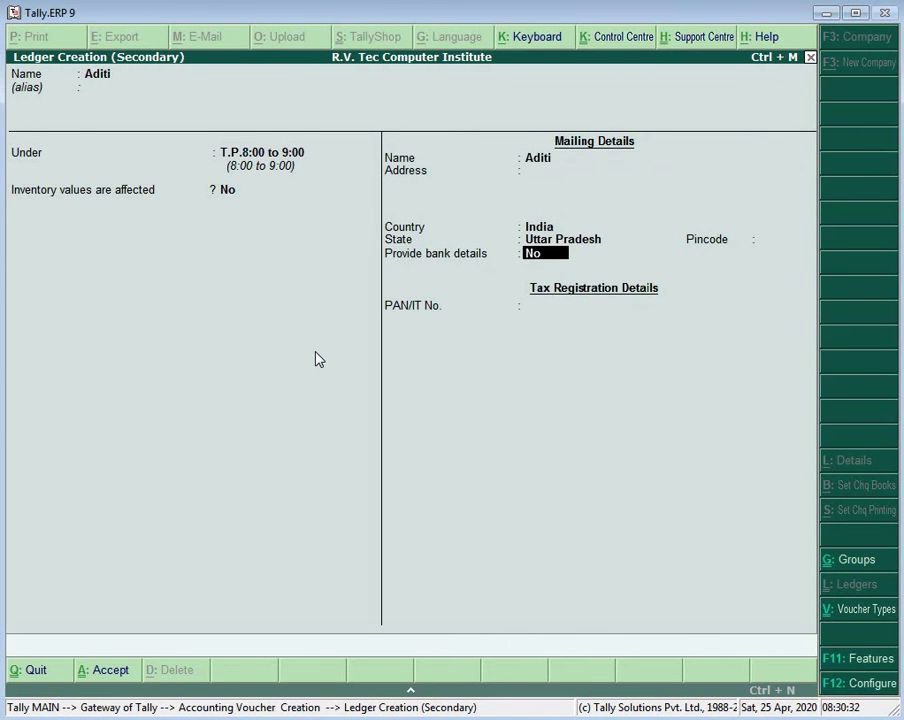
key("Return")
key("Return")
key("ctrl+a")
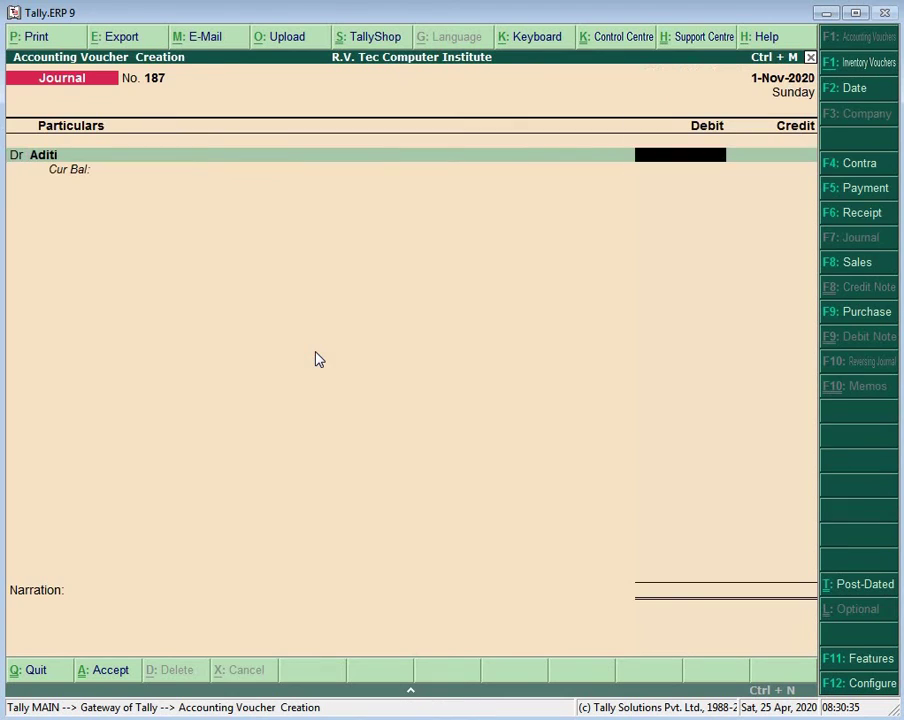
Step: Enter a 3,000 debit and credit T.P. Fees for journal voucher 187
type("3000")
key("Return")
key("Return")
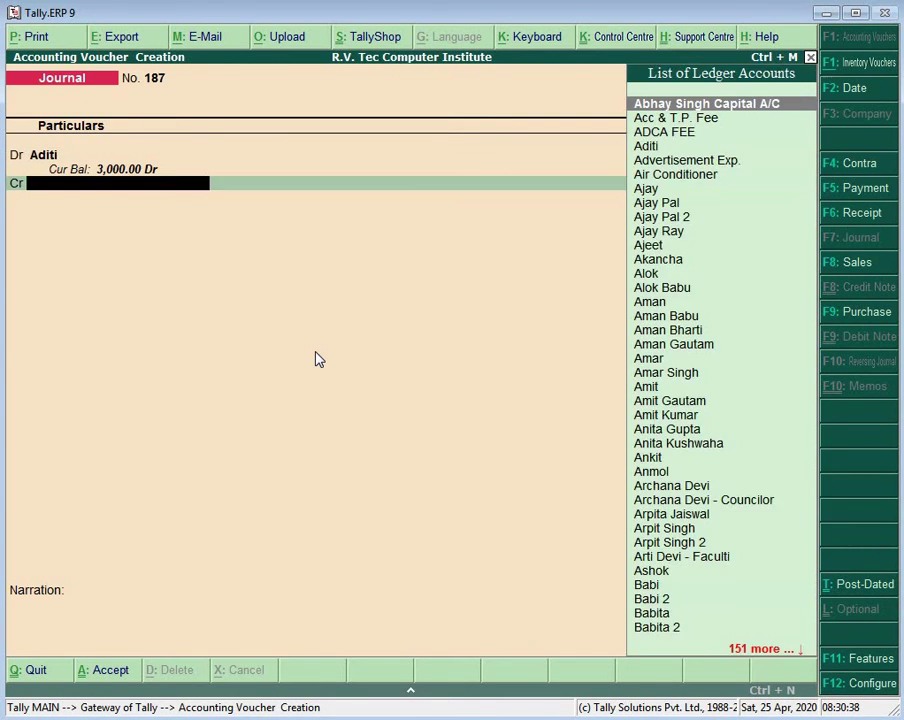
type("T.")
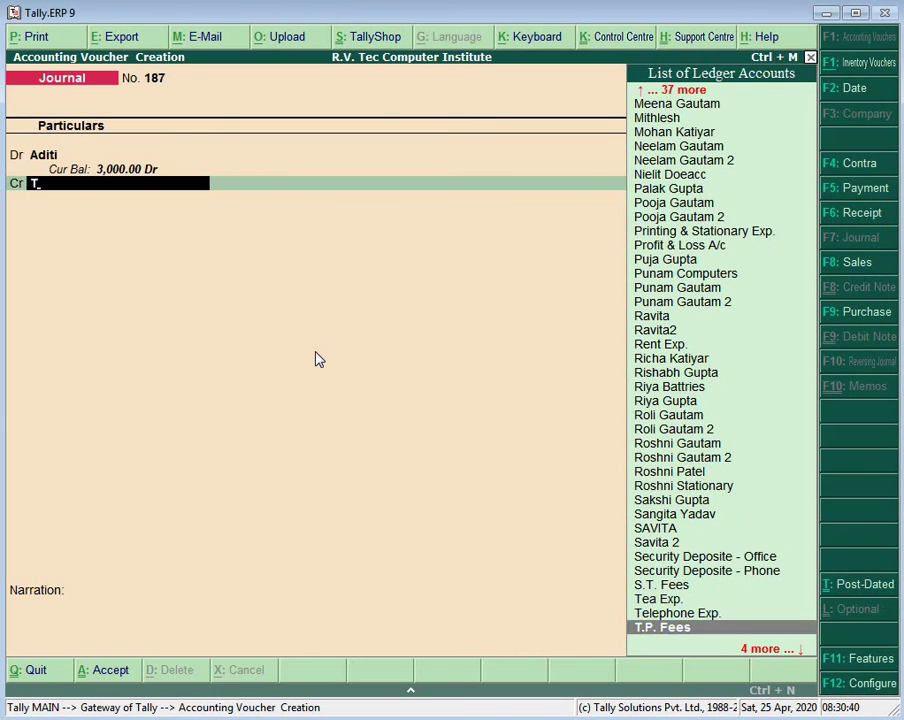
key("Return")
key("Return")
key("Return")
key("Return")
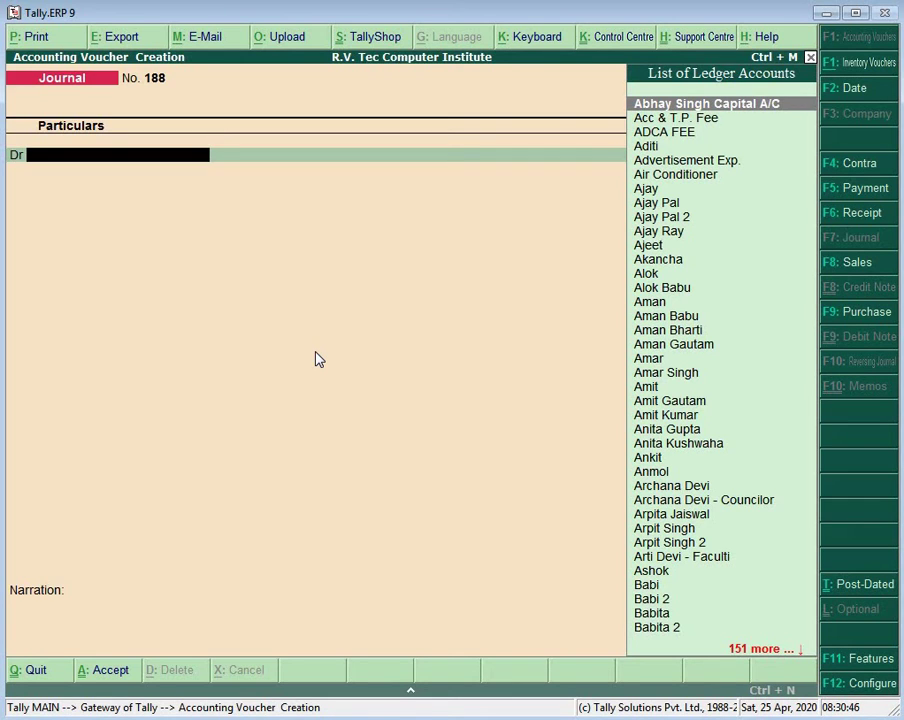
Step: Create a new student ledger with the student's name under T.P.8:00 to 9:00
type("Ad")
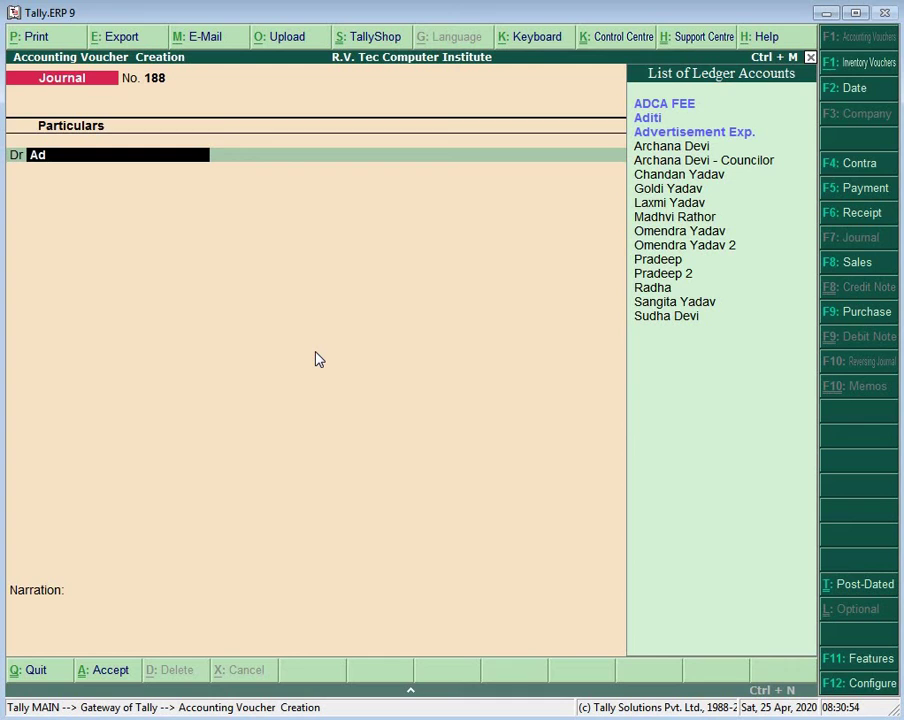
key("BackSpace")
key("BackSpace")
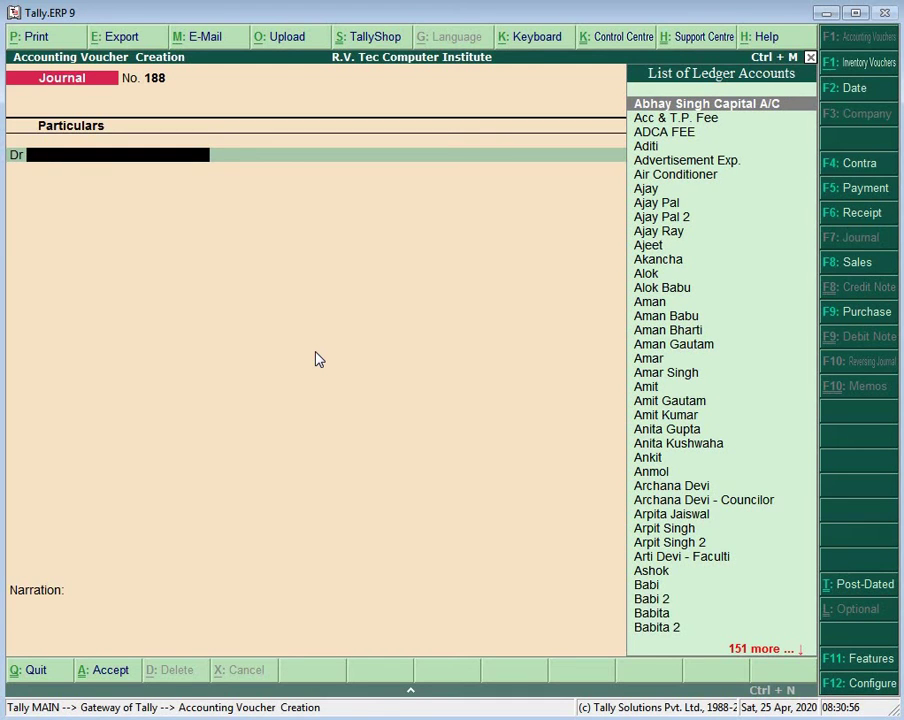
key("alt+c")
type("A")
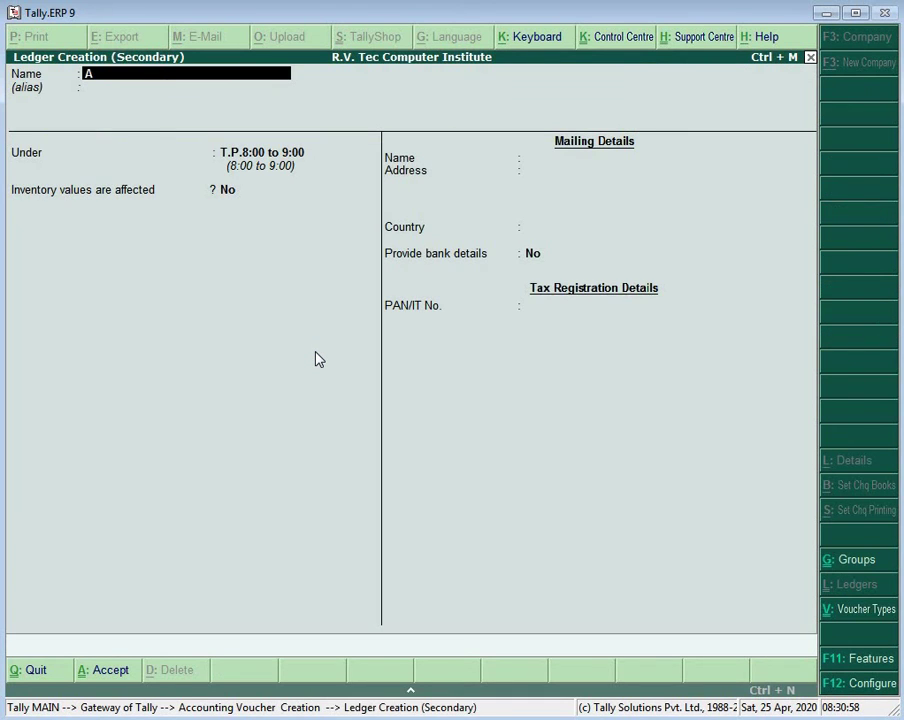
type("ditya")
key("Return")
key("Return")
key("Return")
key("Return")
key("Return")
key("Return")
key("Return")
key("Return")
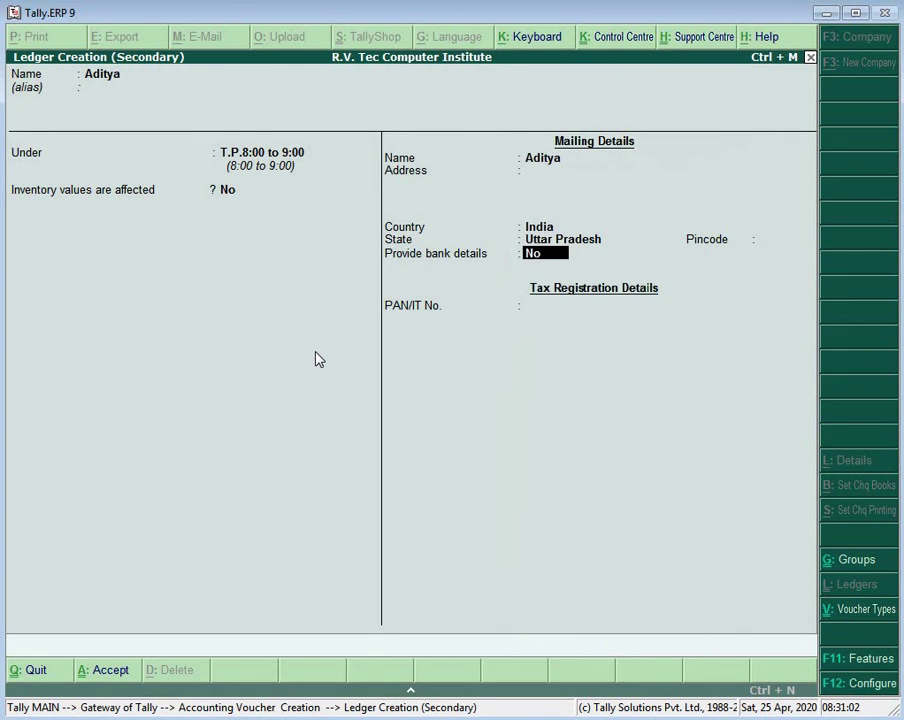
Step: Debit the student 3,000, credit T.P. Fees, and bring journal 188 to save confirmation
key("Return")
key("Return")
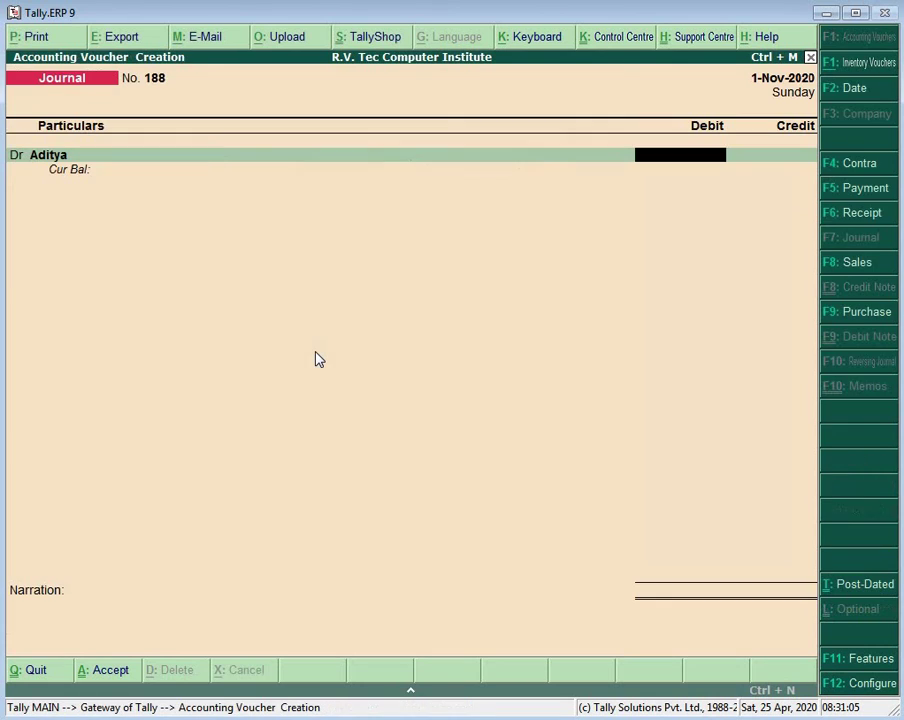
type("3000")
key("Return")
key("Return")
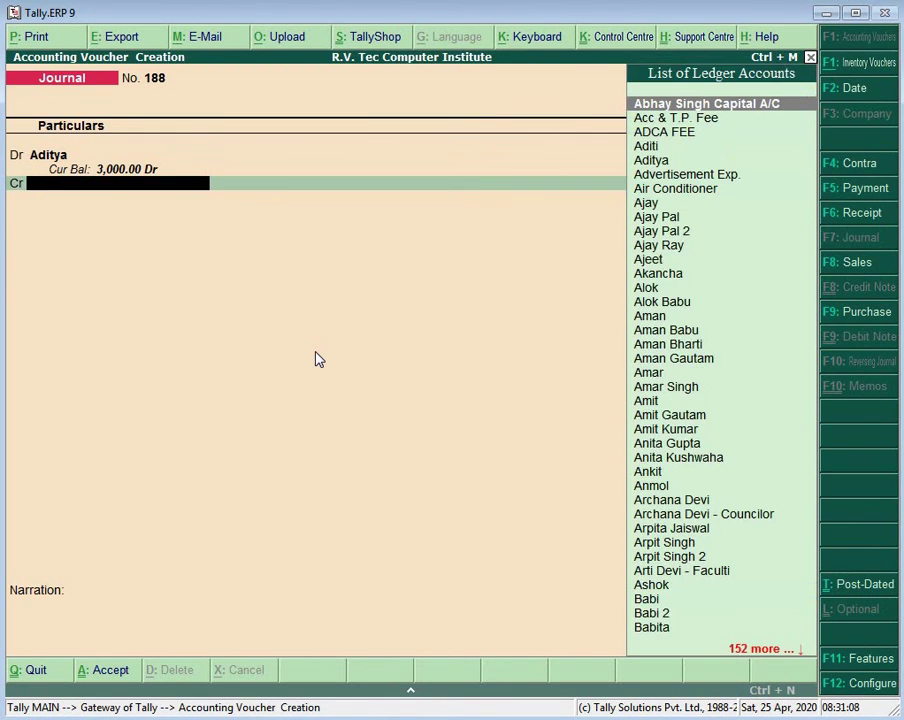
type("T")
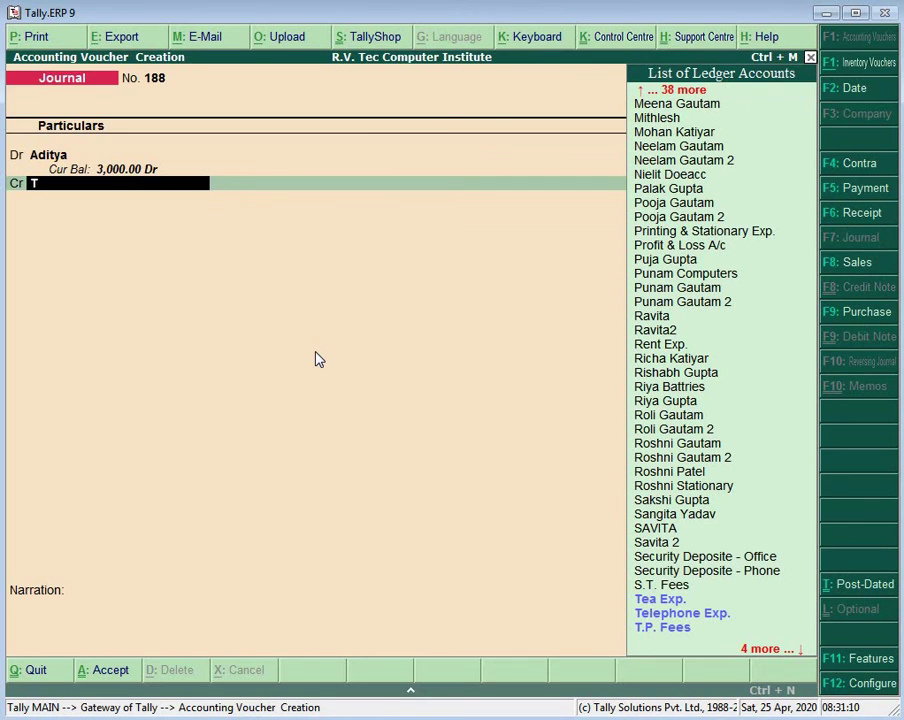
key("Down")
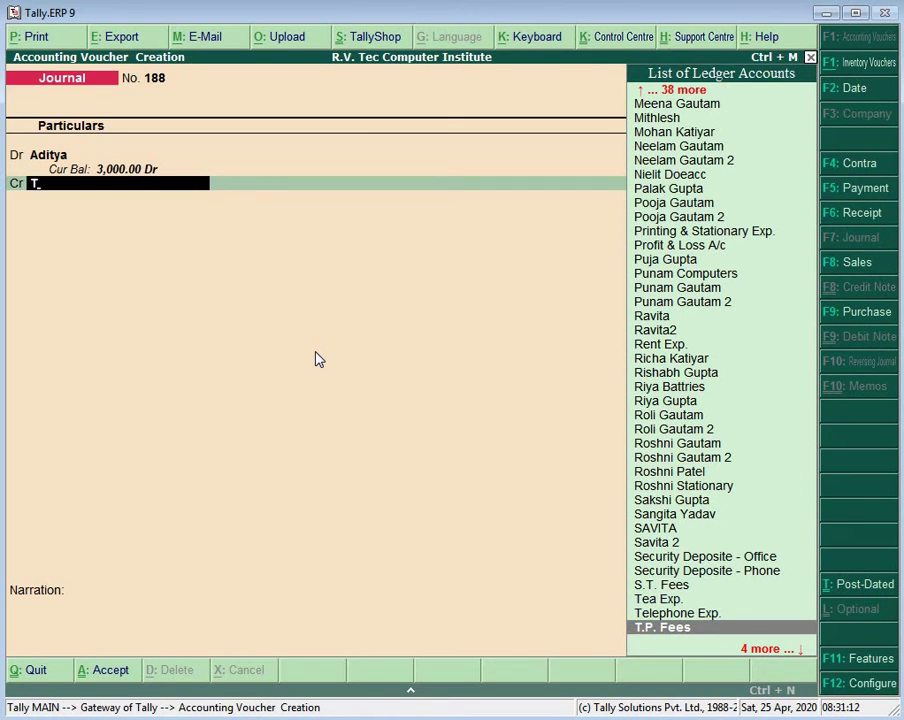
key("Return")
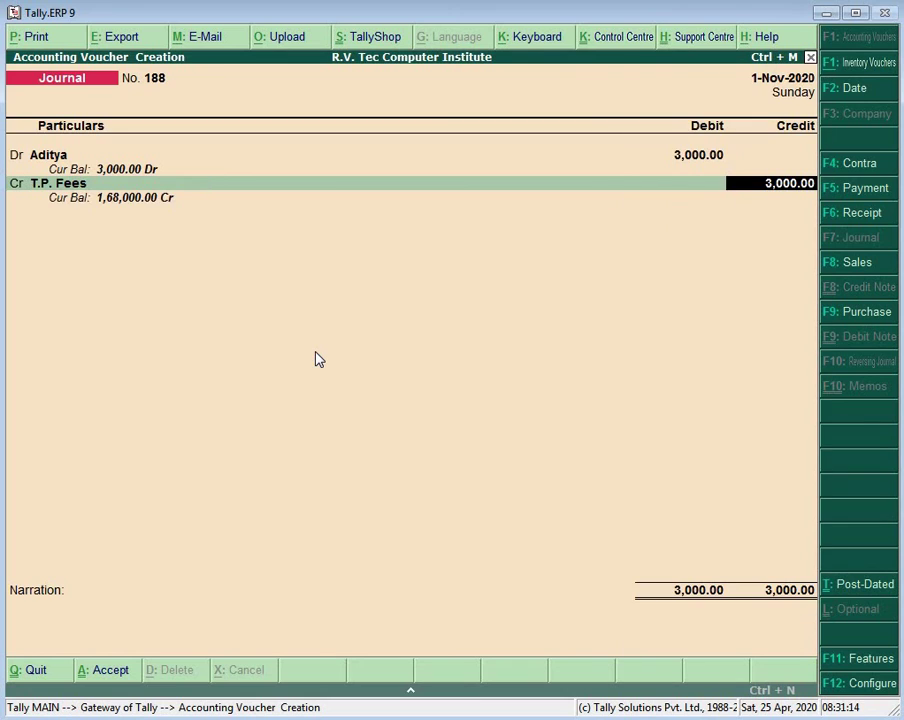
key("Return")
key("Return")
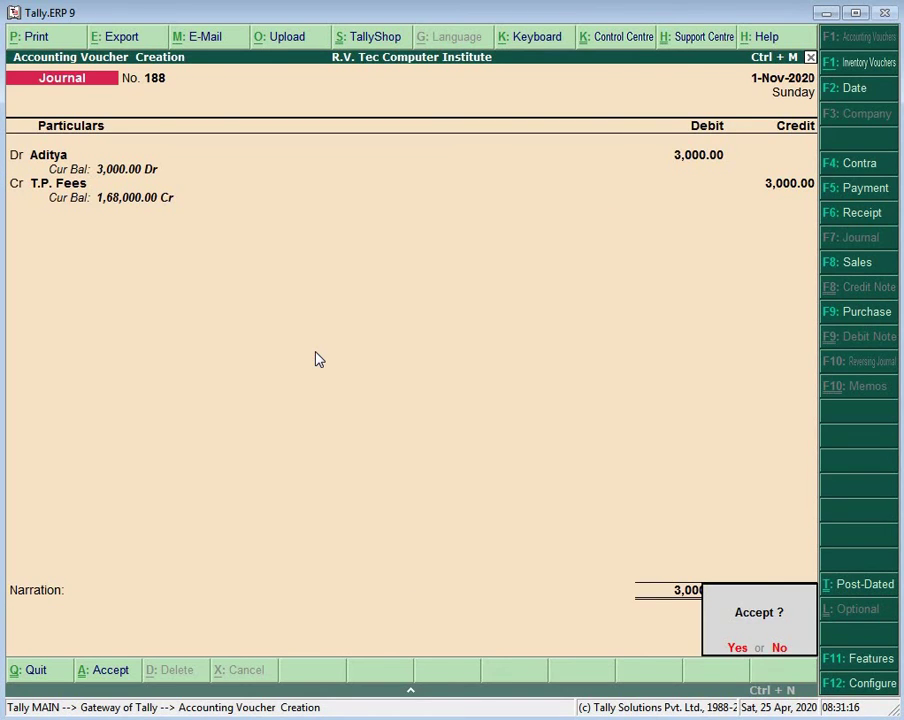
key("Return")
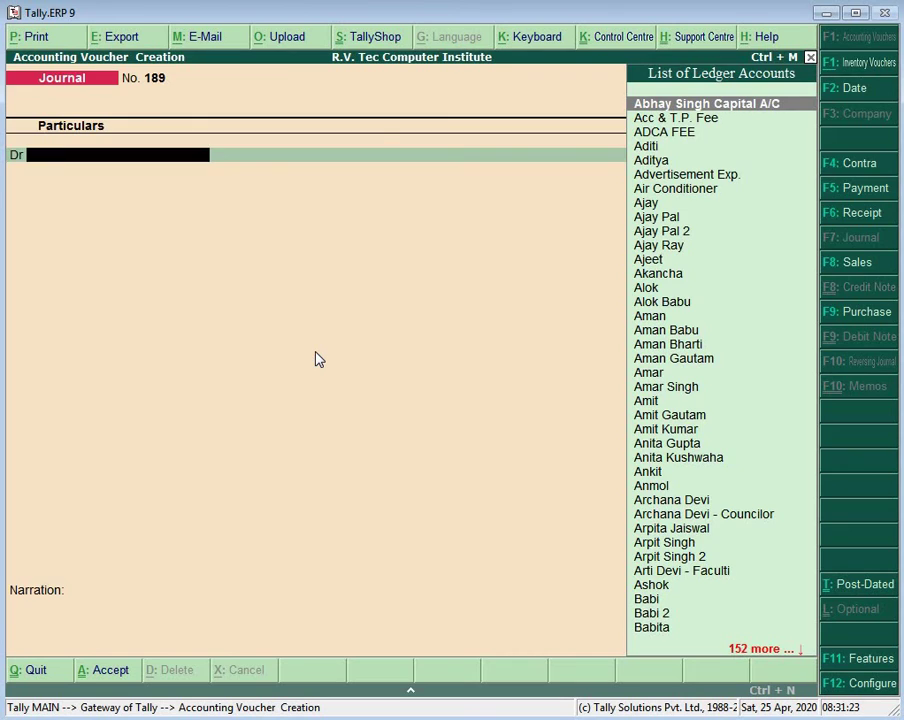
Step: Create a new student ledger from the journal's debit line, keeping the default details
key("alt+c")
type("Am")
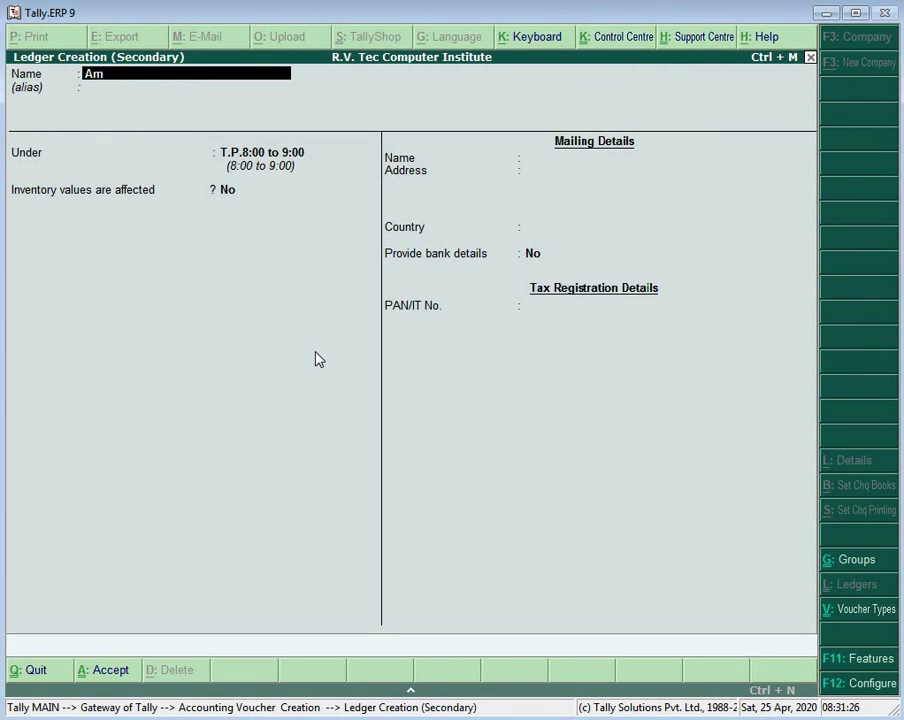
type("bika")
key("Return")
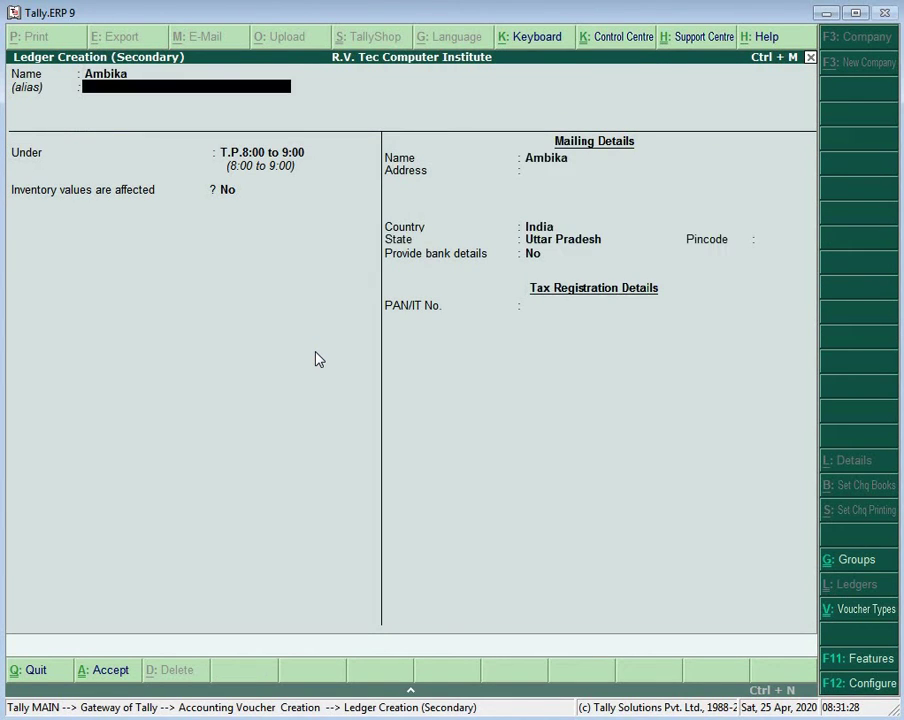
key("Return")
key("Return")
key("Return")
key("Return")
key("Return")
key("Return")
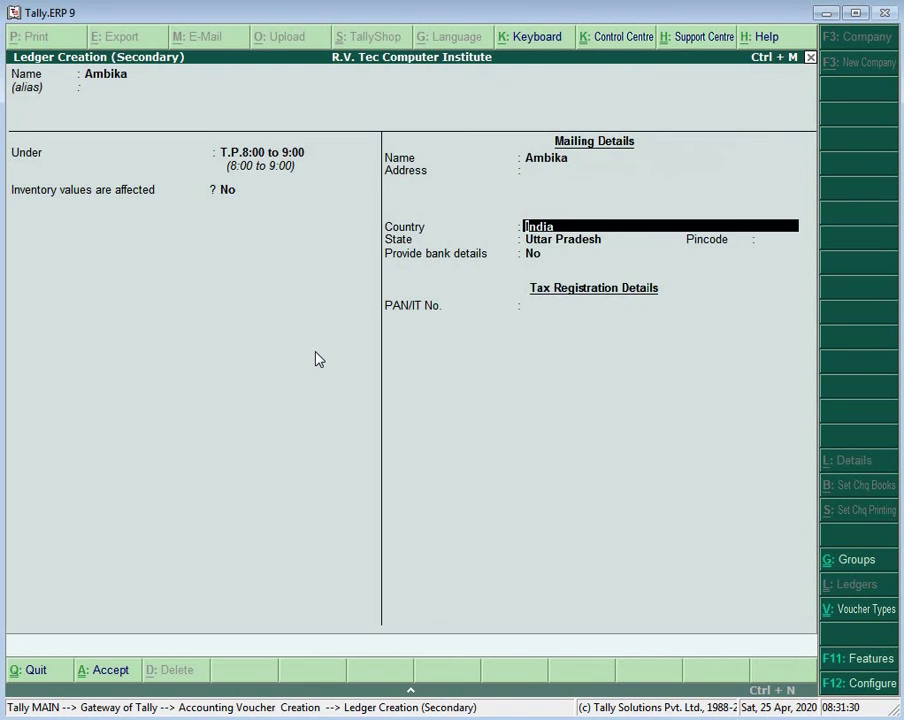
key("Return")
key("Return")
key("Return")
key("Return")
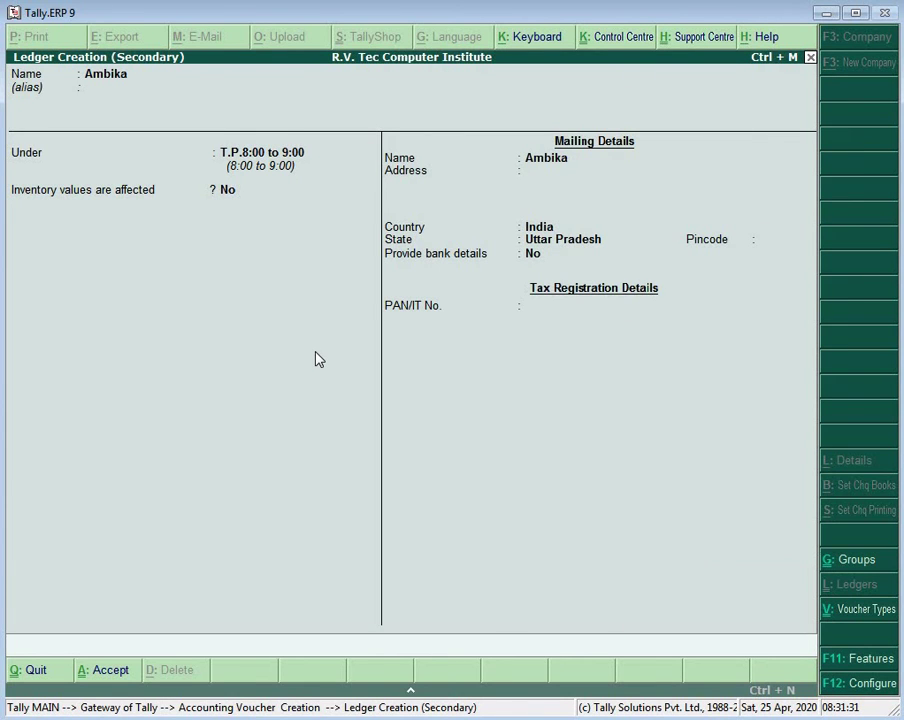
Step: Debit the new student ledger 3,000 and credit T.P. Fees in journal 189
type("3000")
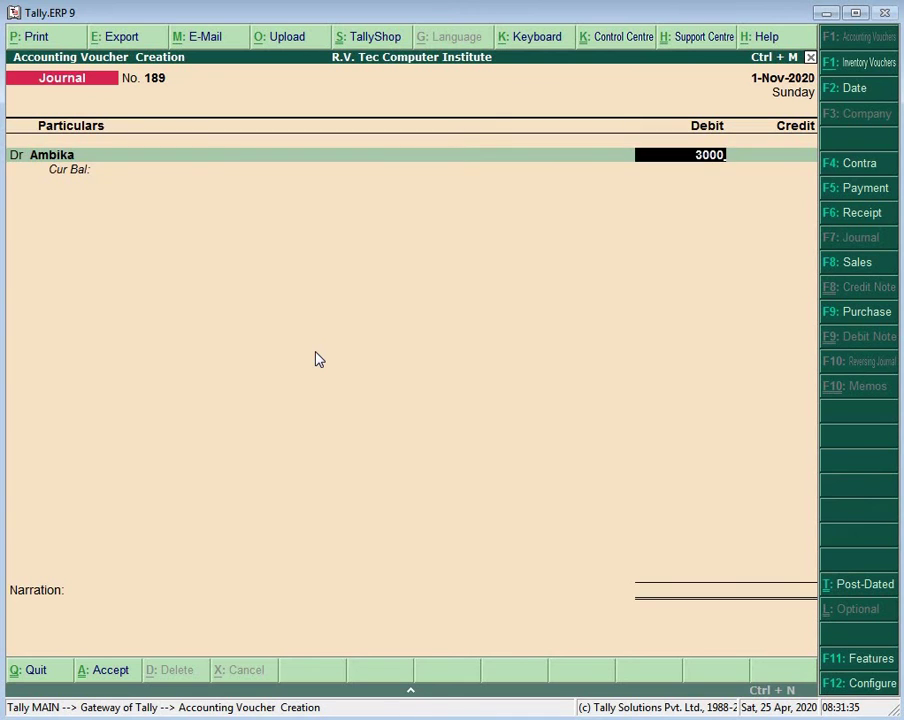
key("Return")
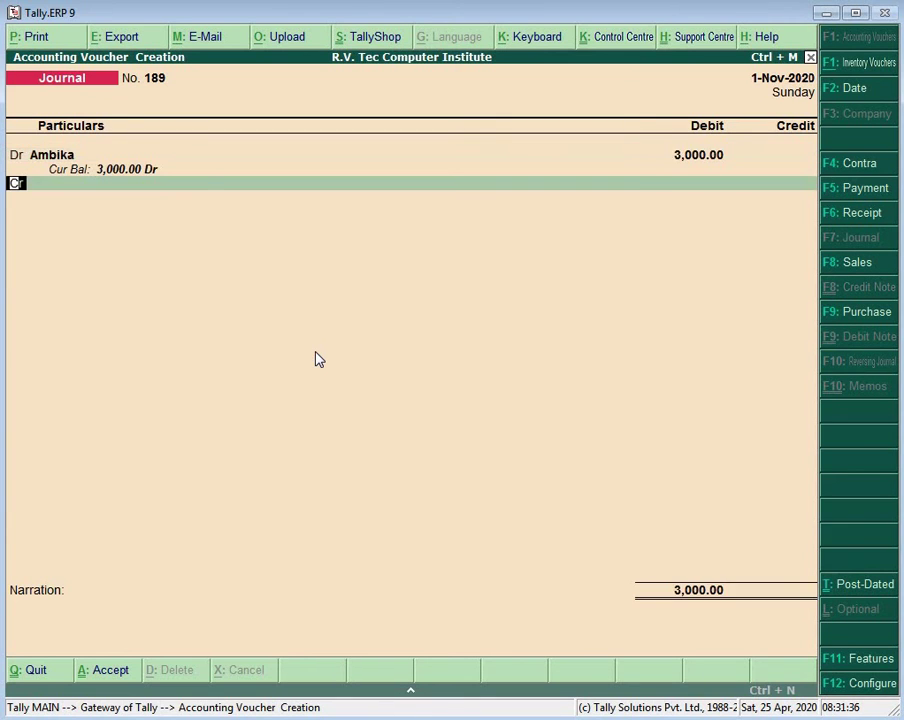
key("Return")
type("T.")
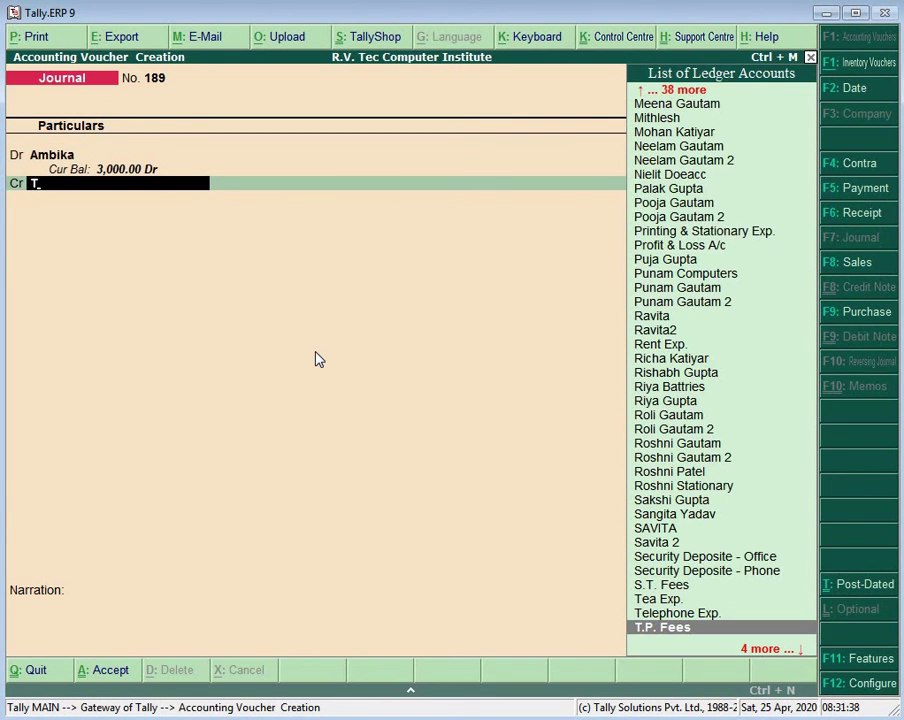
key("Return")
key("Return")
key("Return")
key("Return")
key("Return")
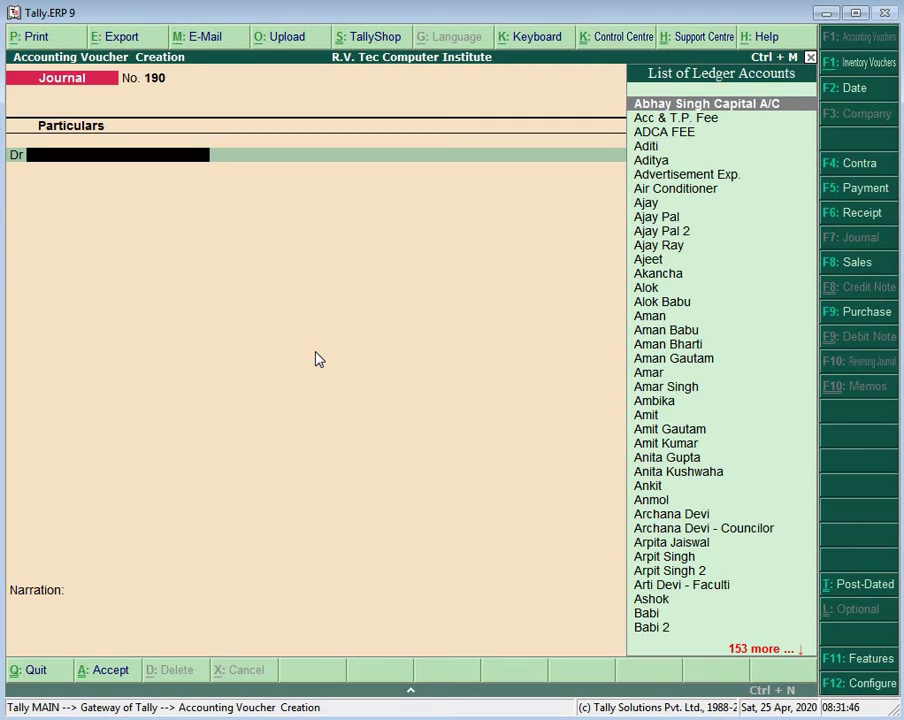
Step: Create another student ledger with the state left as Uttar Pradesh
key("alt+c")
type("A")
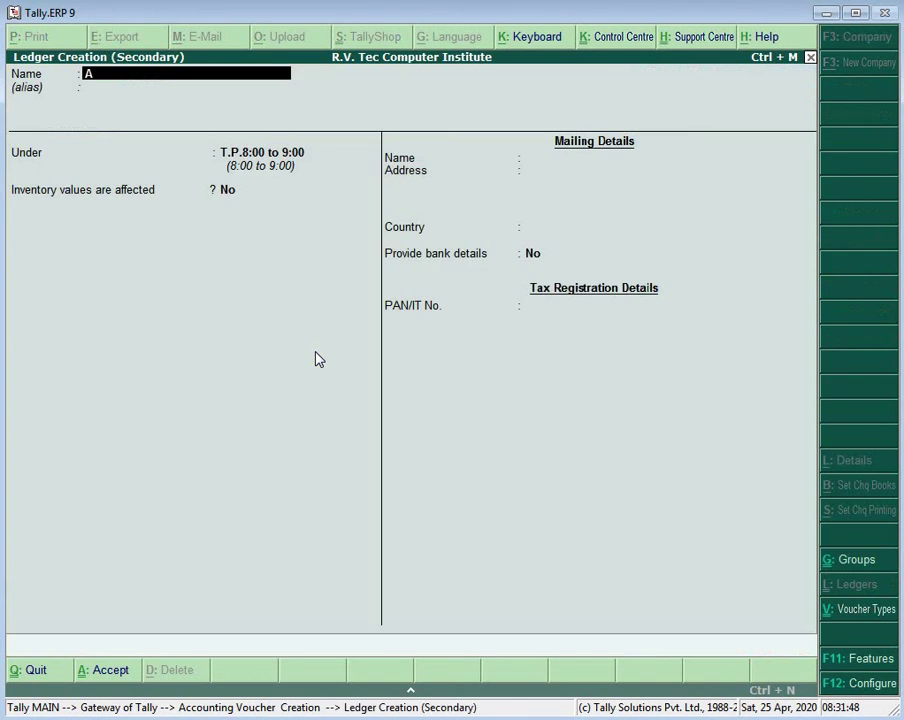
type("nusika")
key("Return")
key("Return")
key("Return")
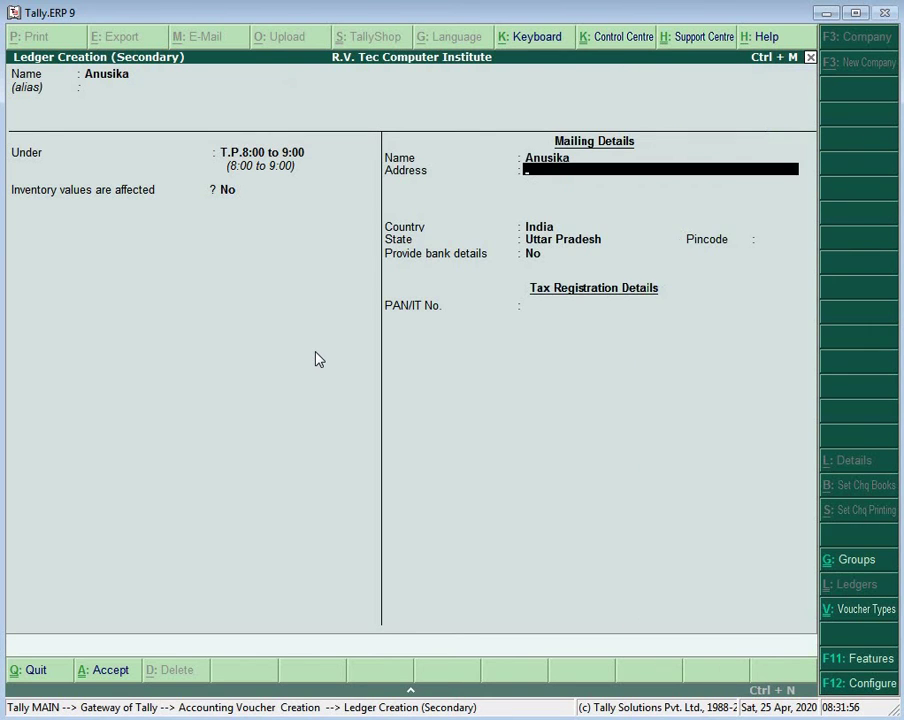
key("Return")
key("Return")
key("Return")
key("Return")
key("Return")
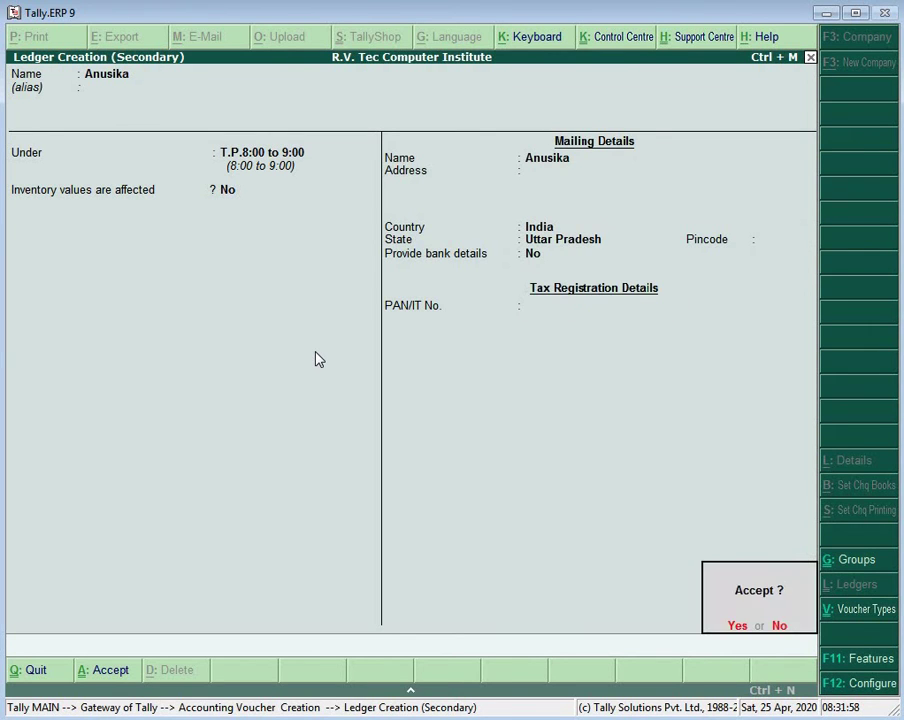
Step: Debit that student 3,000 against T.P. Fees and save journal 190
key("Return")
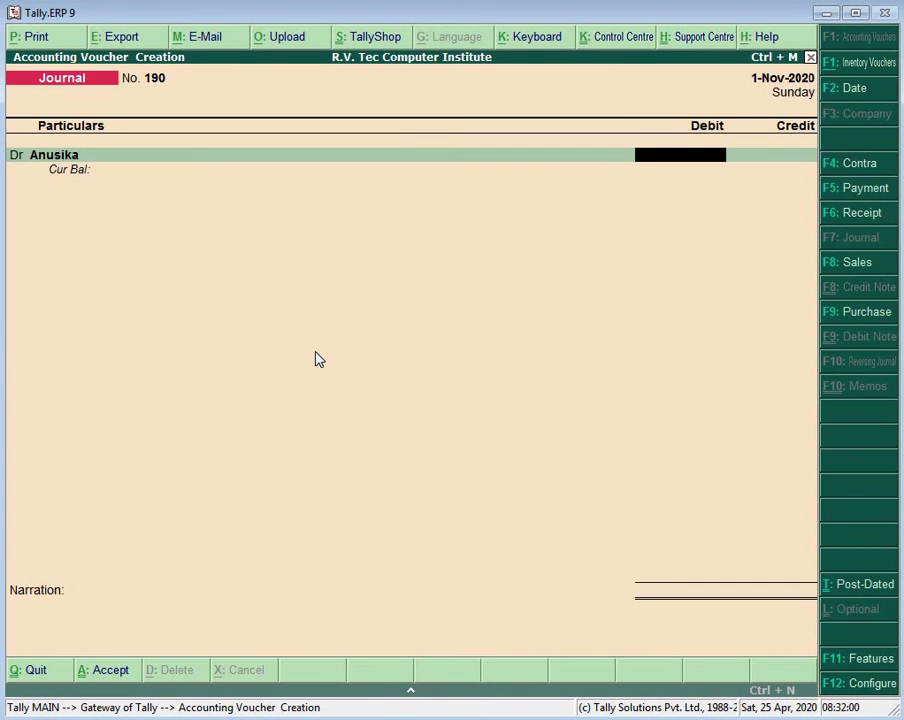
type("3000")
key("Return")
key("Return")
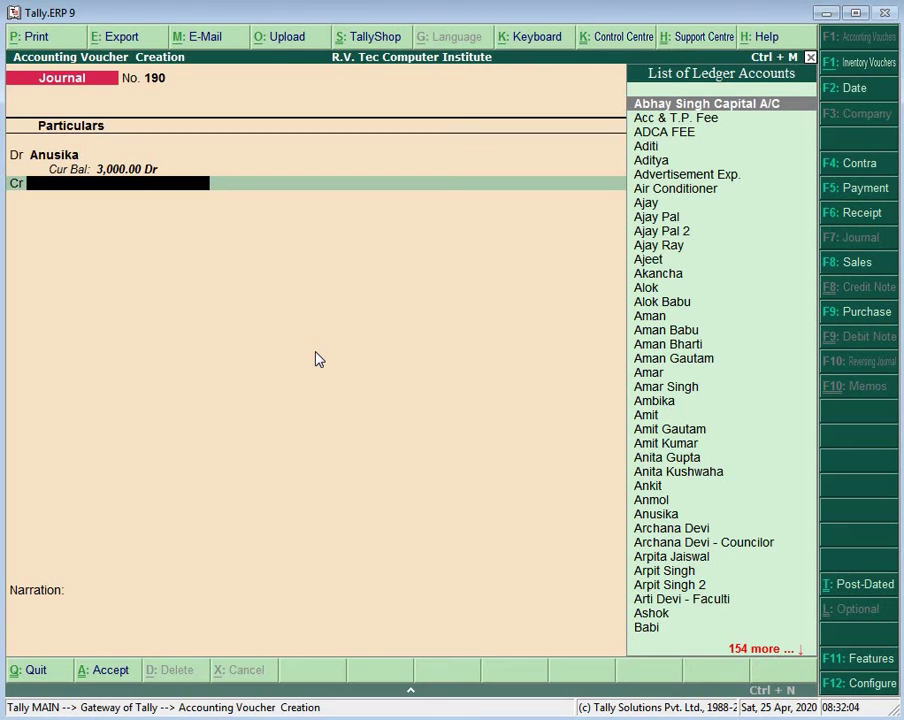
type("T")
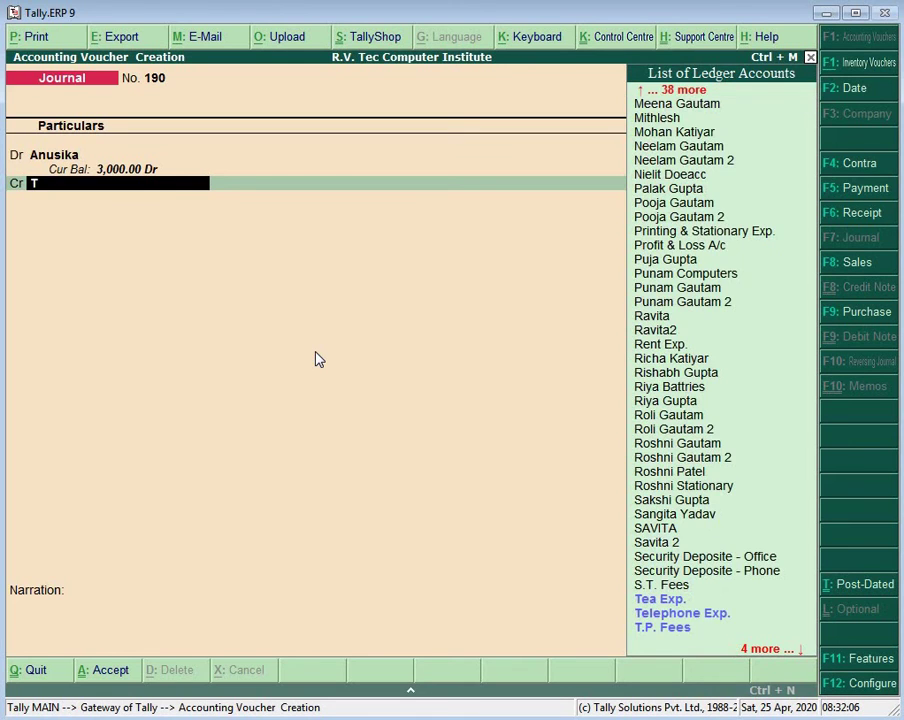
key("Down")
key("Return")
key("Return")
key("Return")
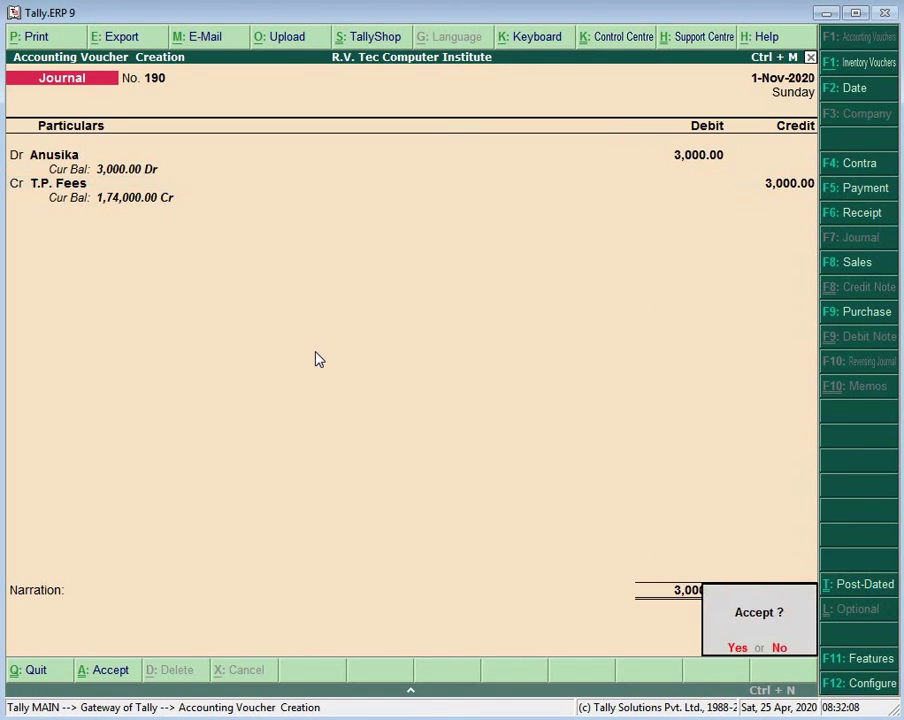
key("Return")
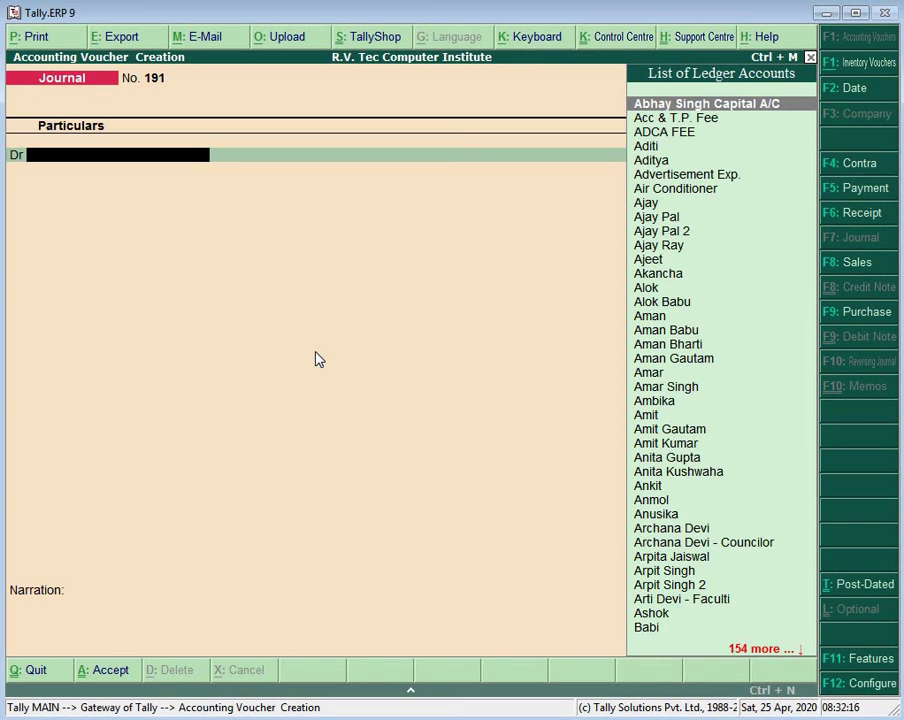
Step: Create a new student ledger under the T.P.8:00 to 9:00 group
type("A")
key("BackSpace")
key("alt+c")
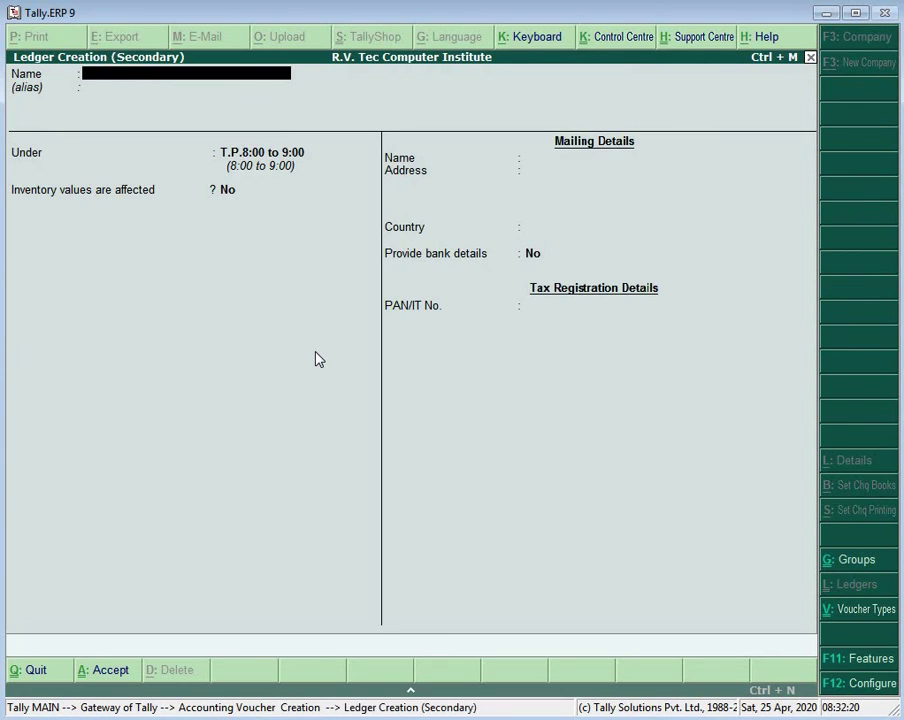
type("Anup")
key("Return")
key("Return")
key("Return")
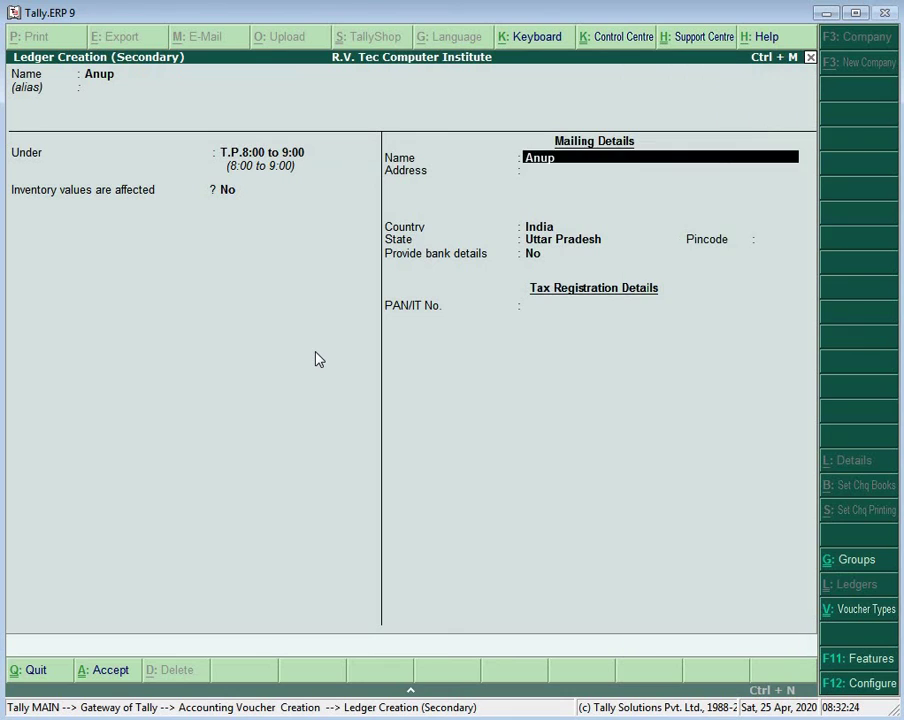
key("Return")
key("Return")
key("Return")
key("Return")
key("Return")
key("Return")
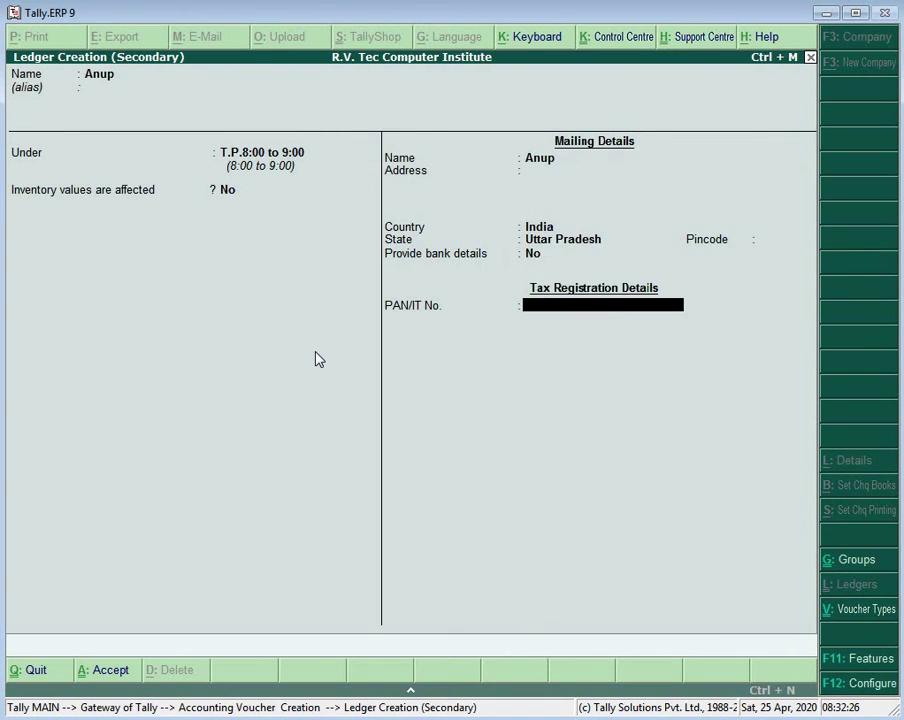
key("Return")
Step: Debit the new student 3,000 and credit T.P. Fees 3,000 in journal 191
key("Return")
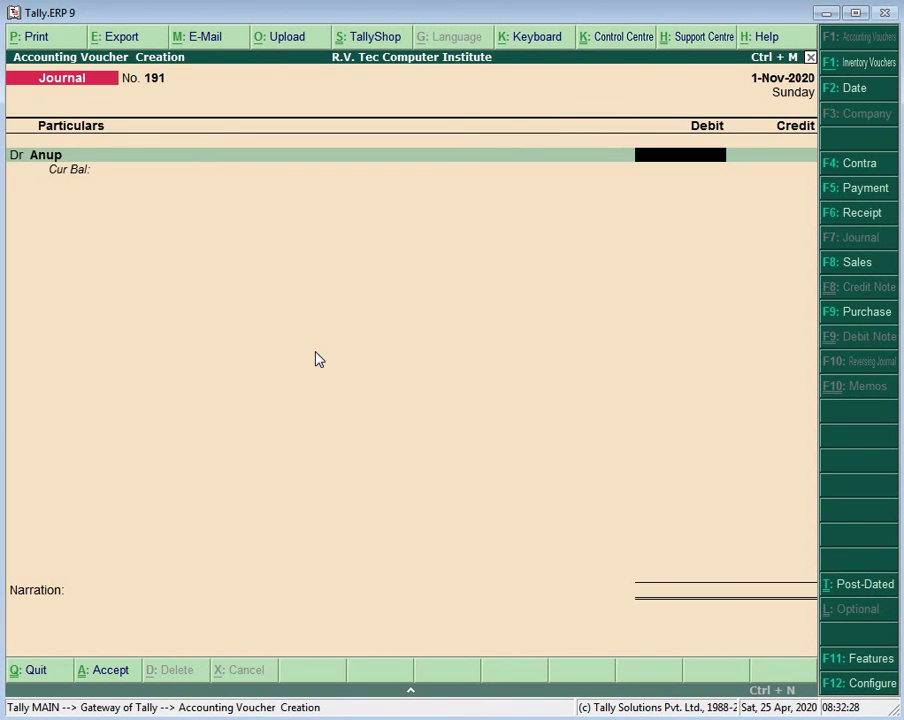
type("3000")
key("Return")
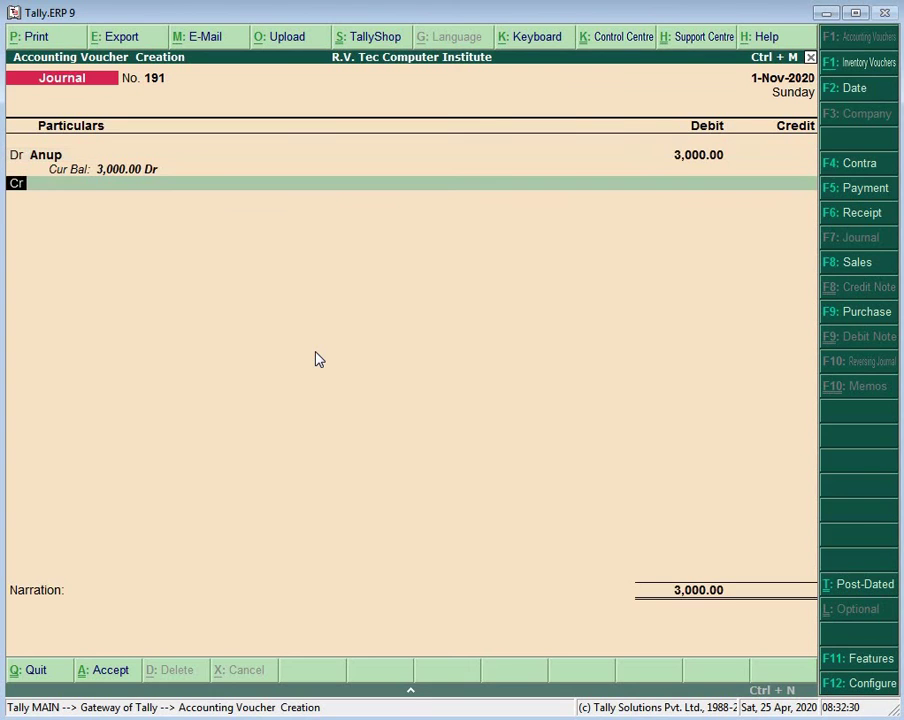
key("Return")
type("T")
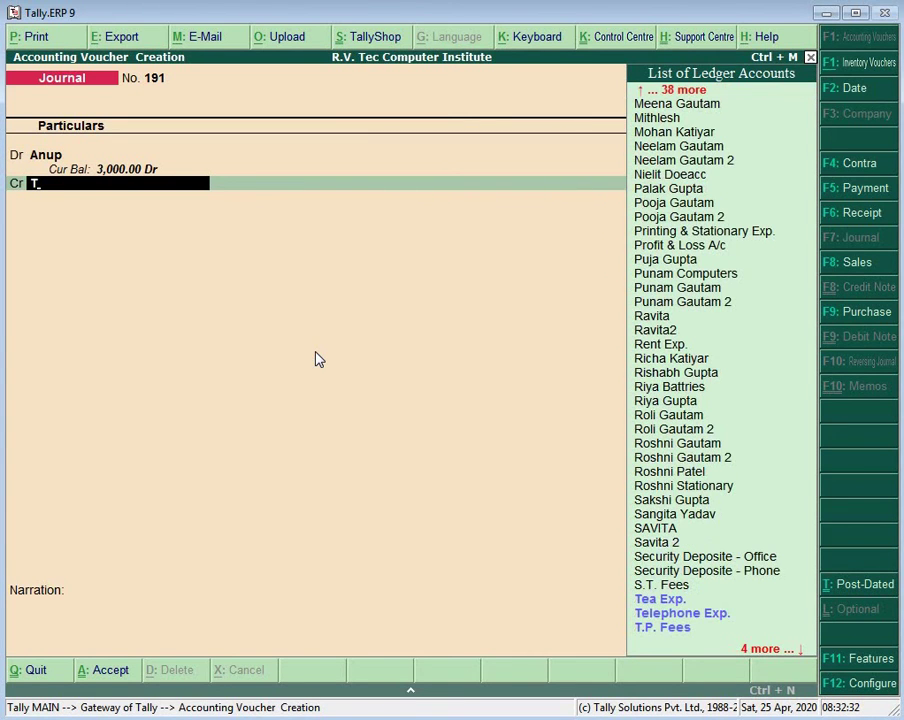
type(".")
key("Return")
key("Return")
key("Return")
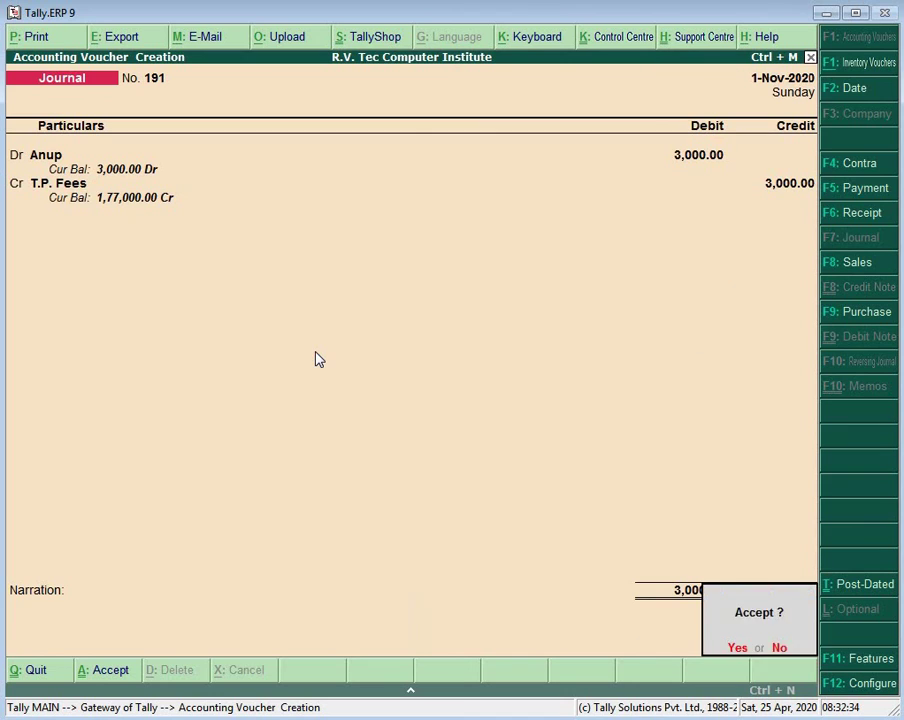
key("Return")
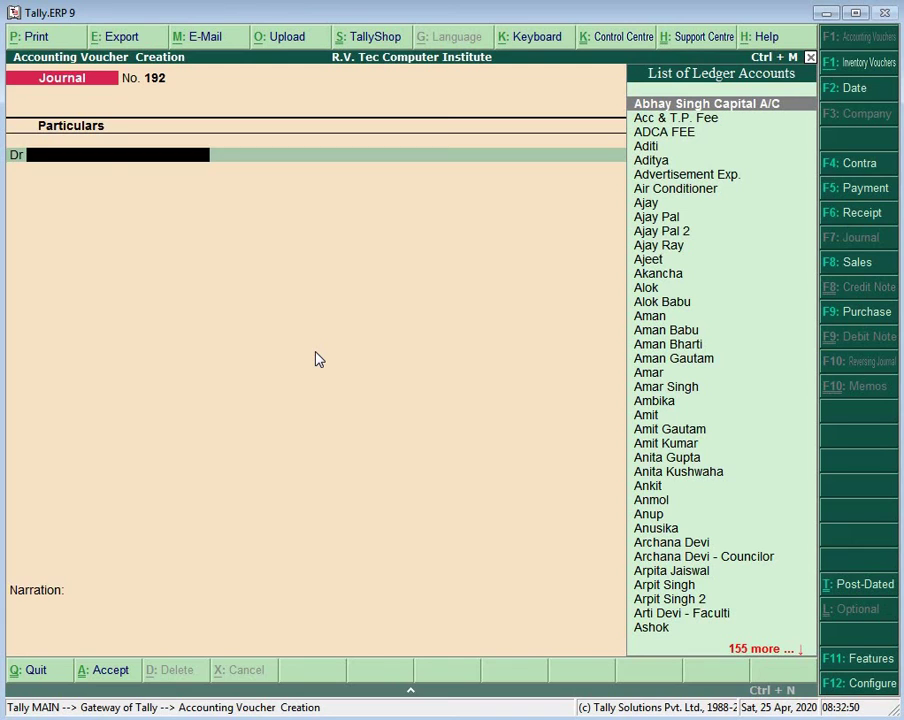
Step: Switch the voucher type to T.P. Receipt
key("F6")
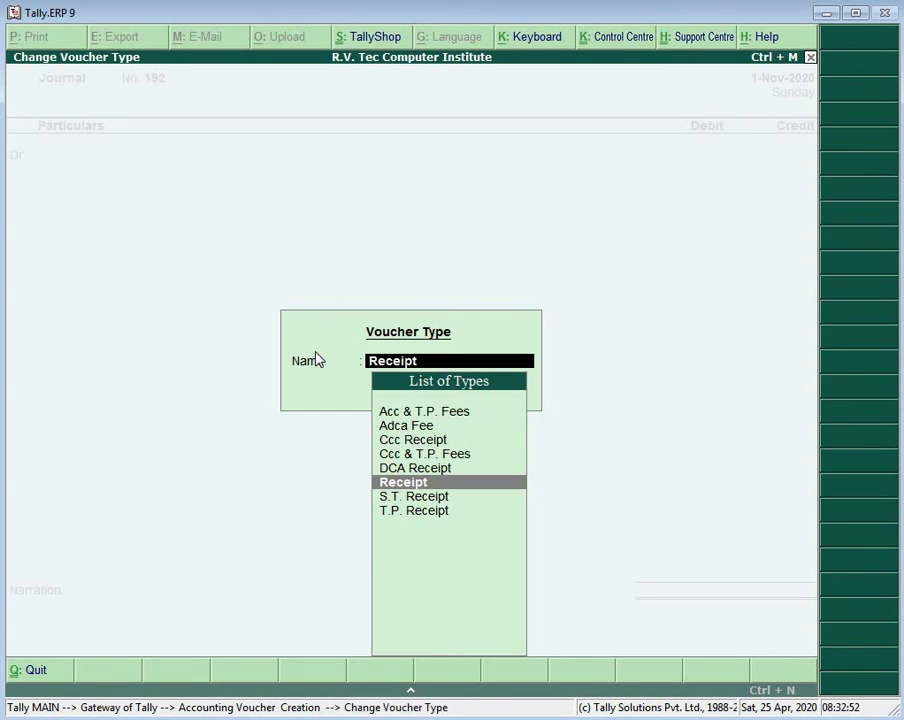
key("Down")
key("Down")
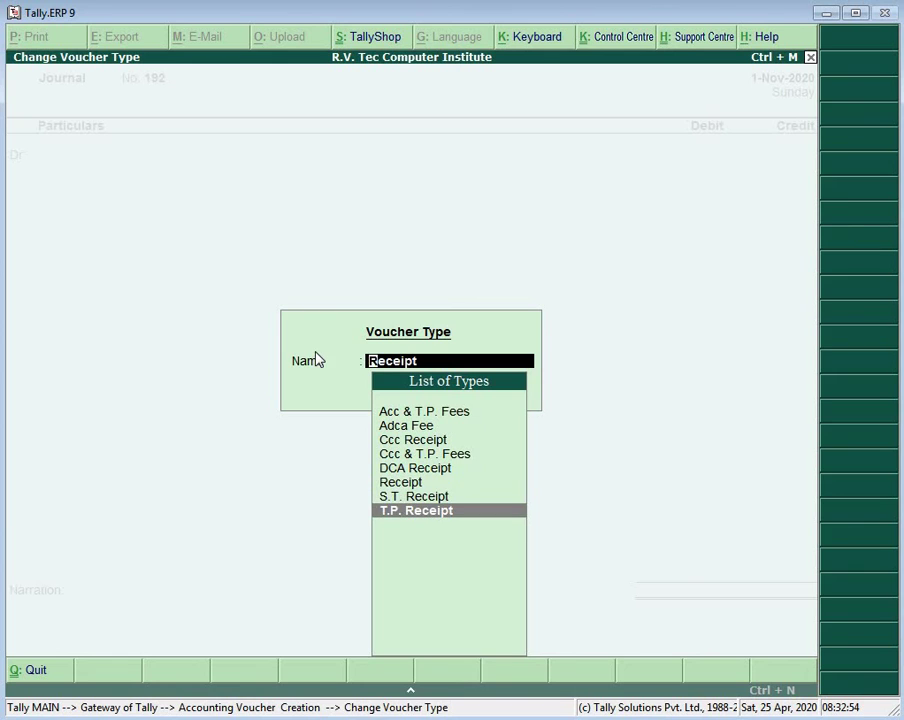
key("Return")
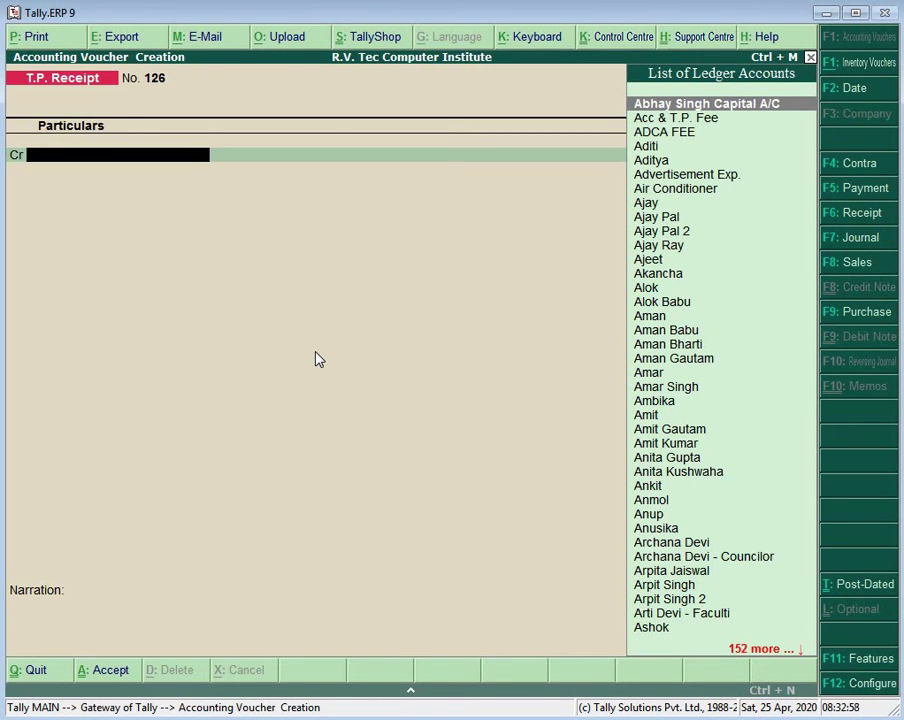
Step: On receipt 126, credit a student's ledger 500 and debit Cash 500
type("Pr")
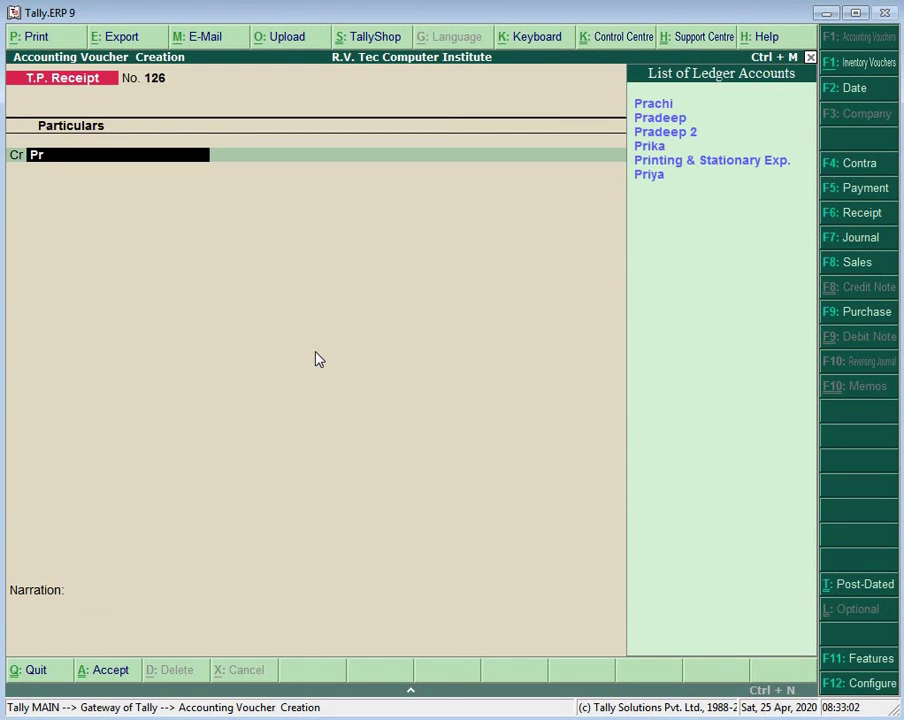
key("Down")
key("Down")
key("Down")
key("Down")
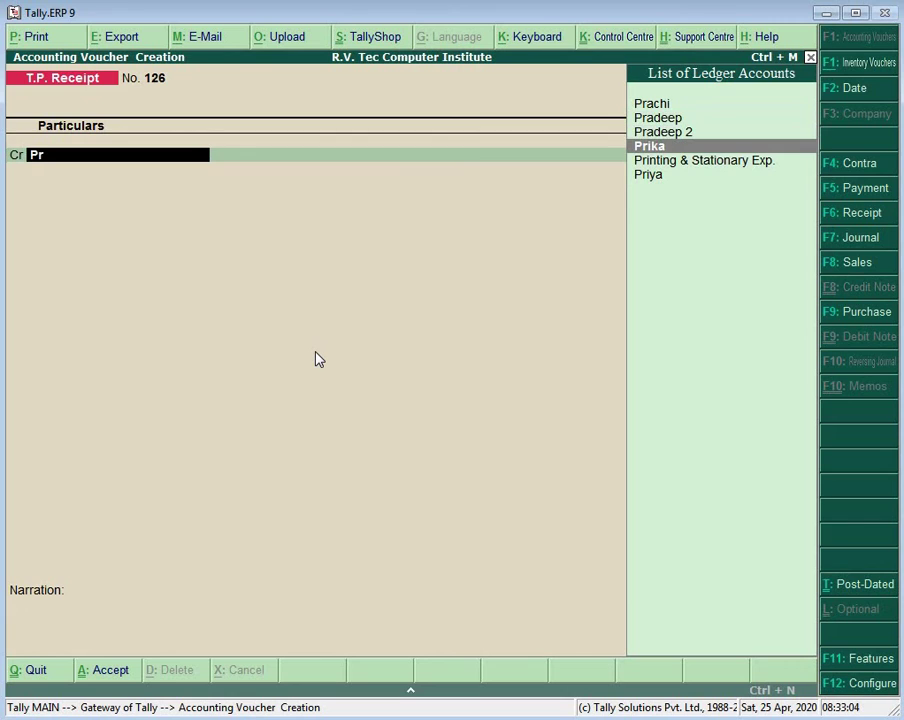
key("Return")
type("500")
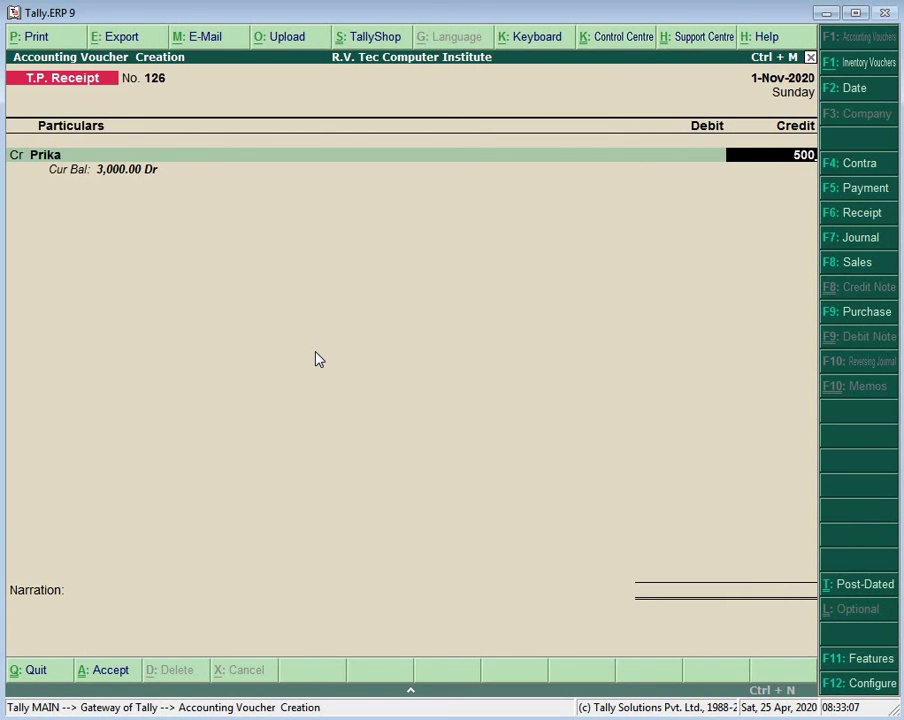
key("Return")
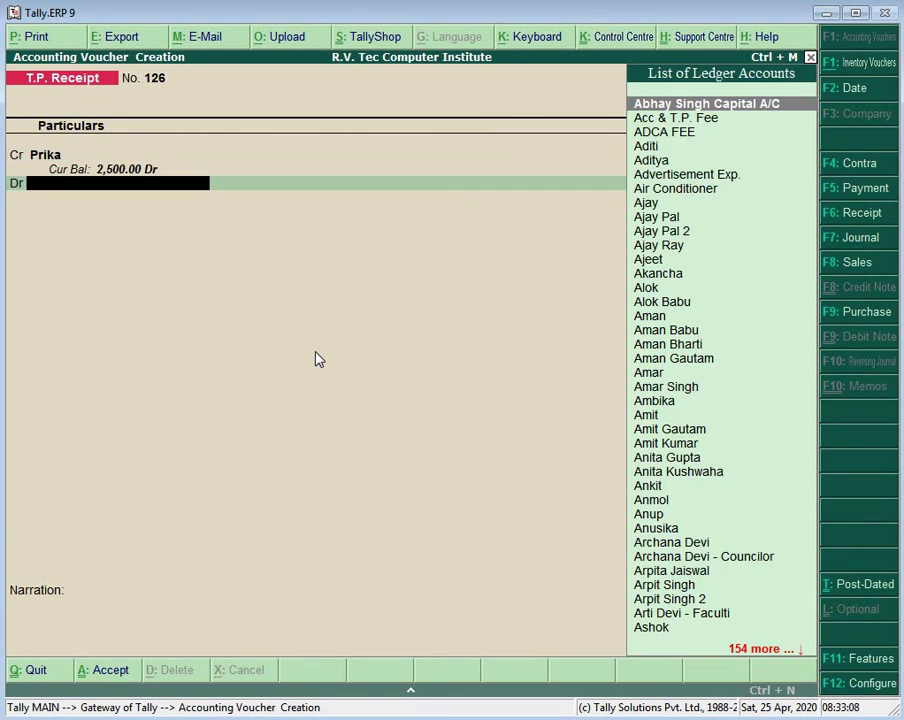
type("Ca")
key("Return")
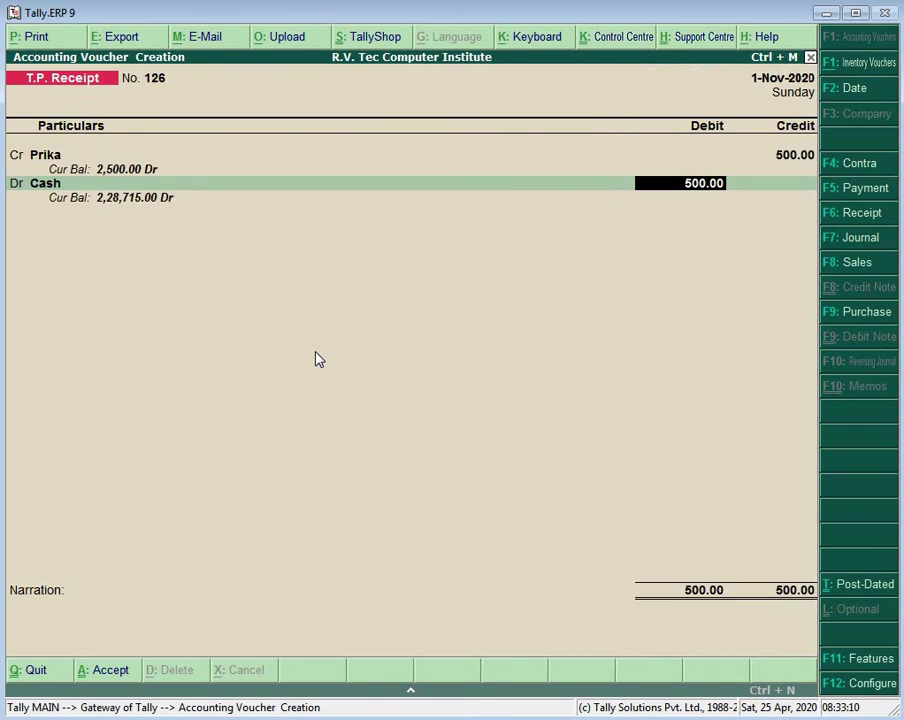
key("Return")
key("Return")
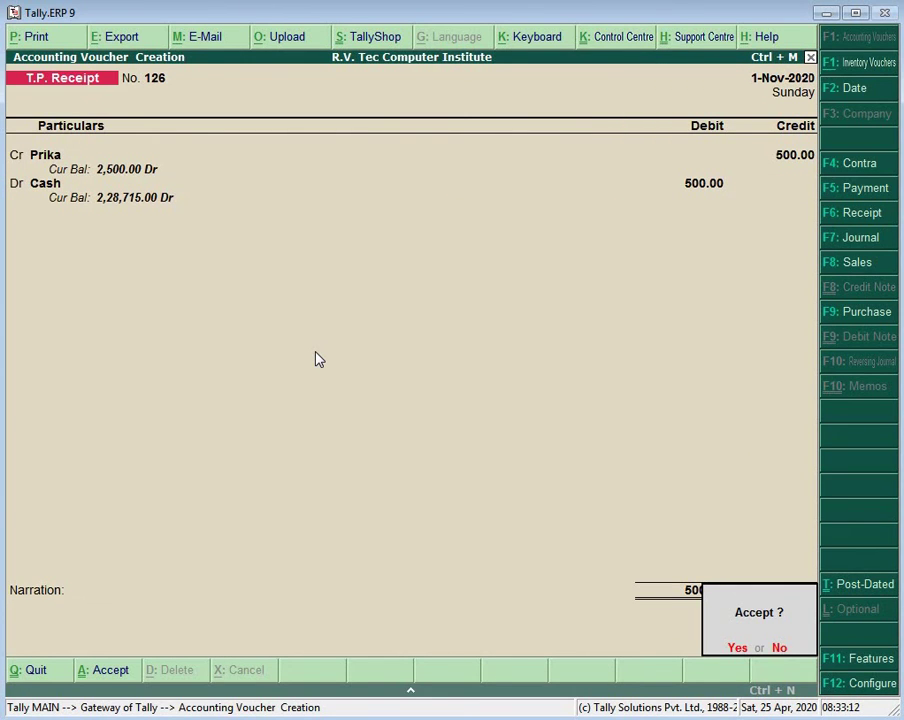
key("Return")
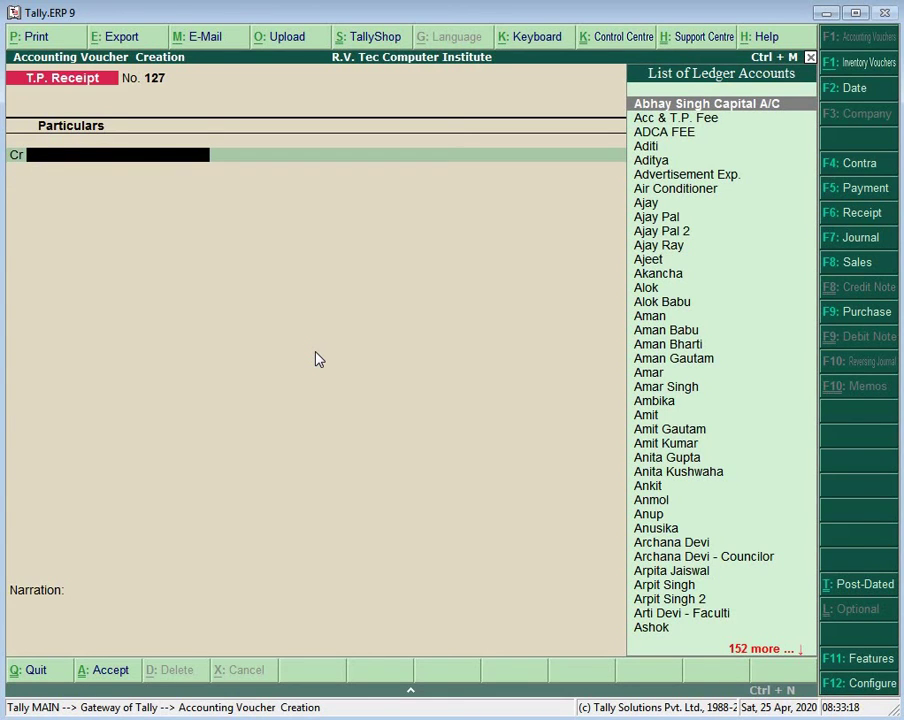
Step: Fill receipt 127 crediting another student's ledger 500 against a 500 Cash debit
type("Pa")
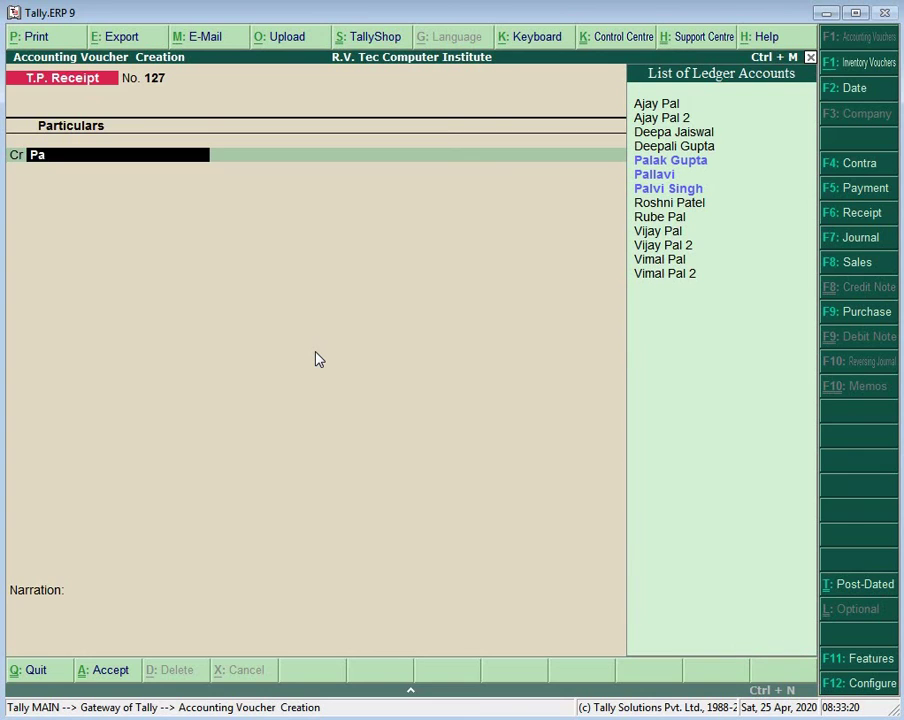
key("BackSpace")
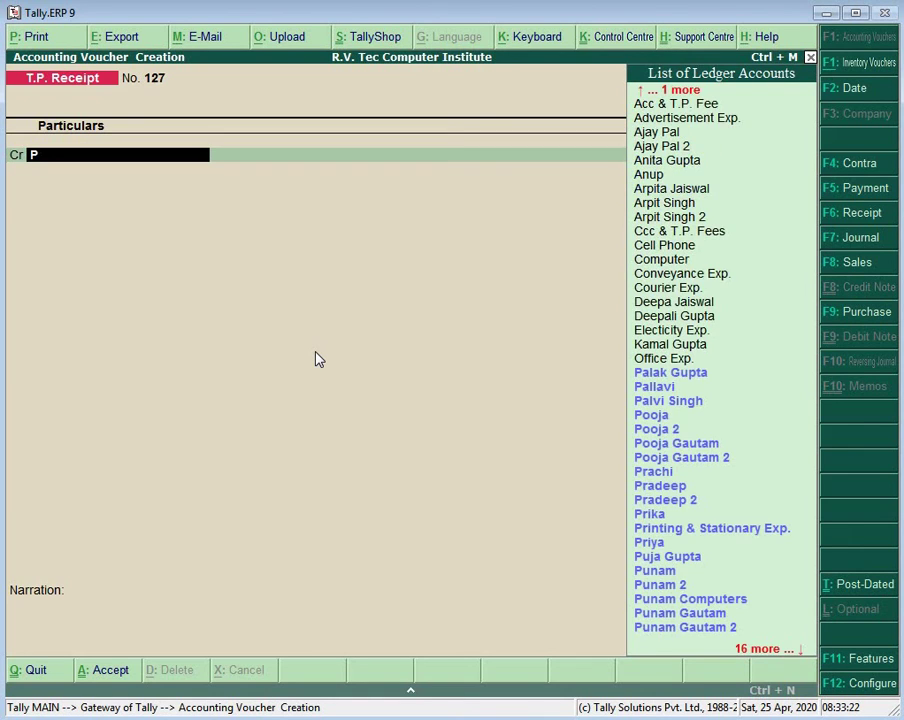
type("r")
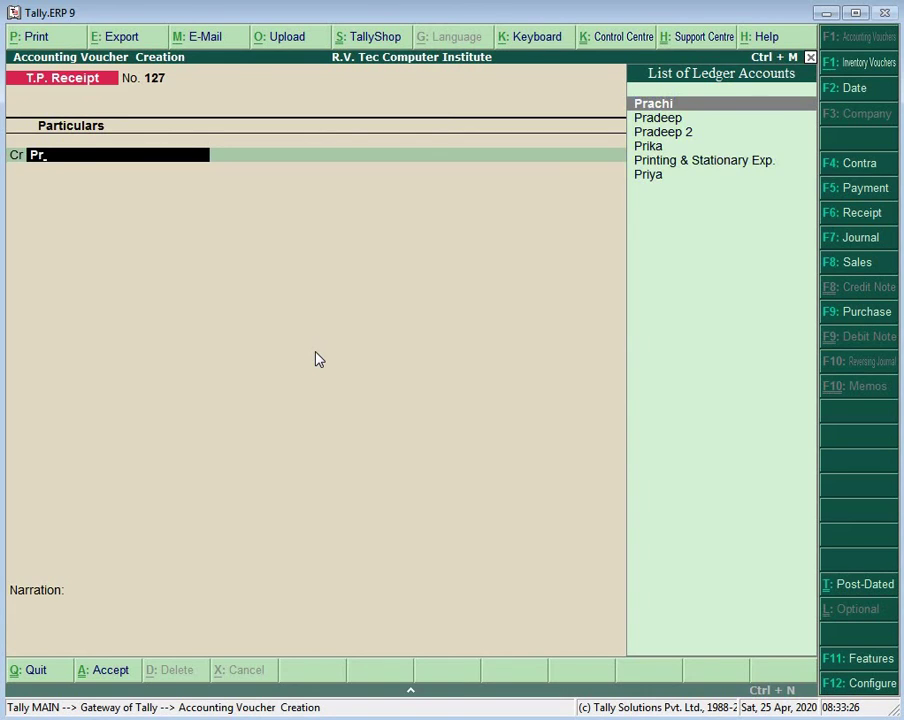
key("Return")
type("500")
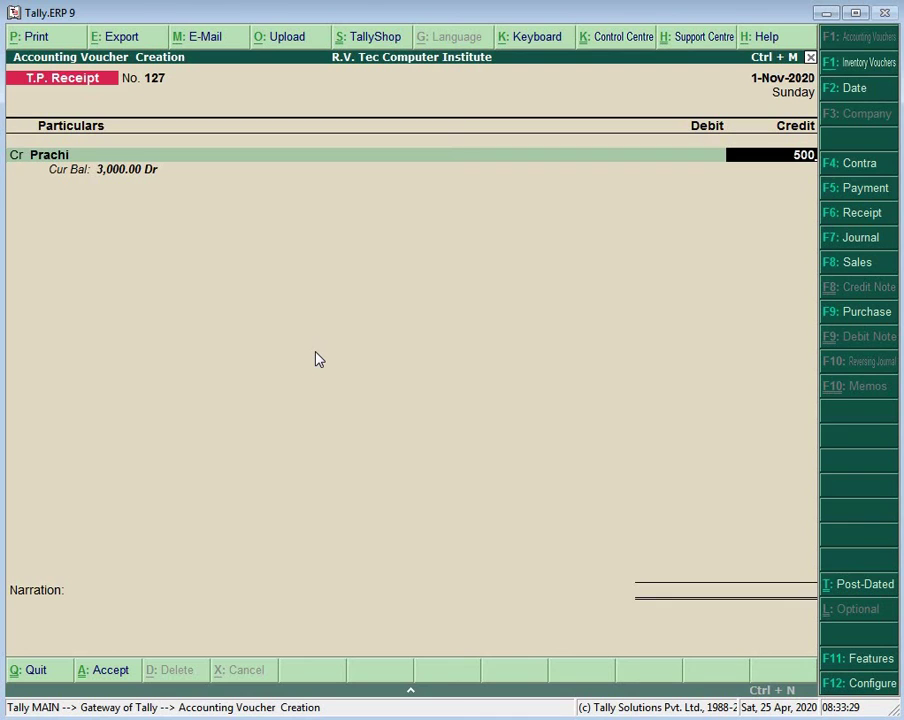
key("Return")
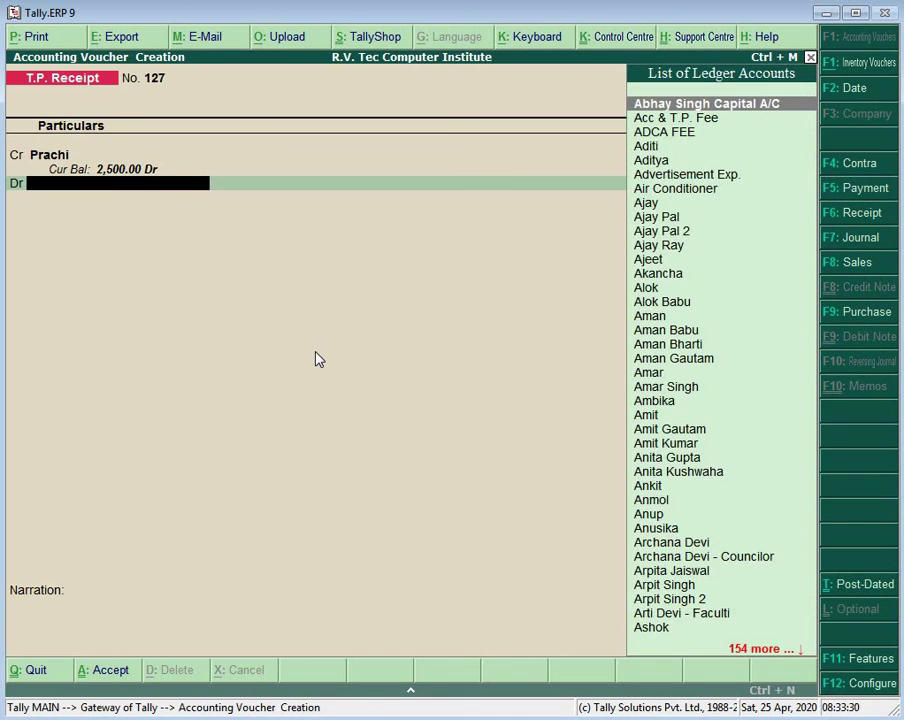
type("Ca")
key("Return")
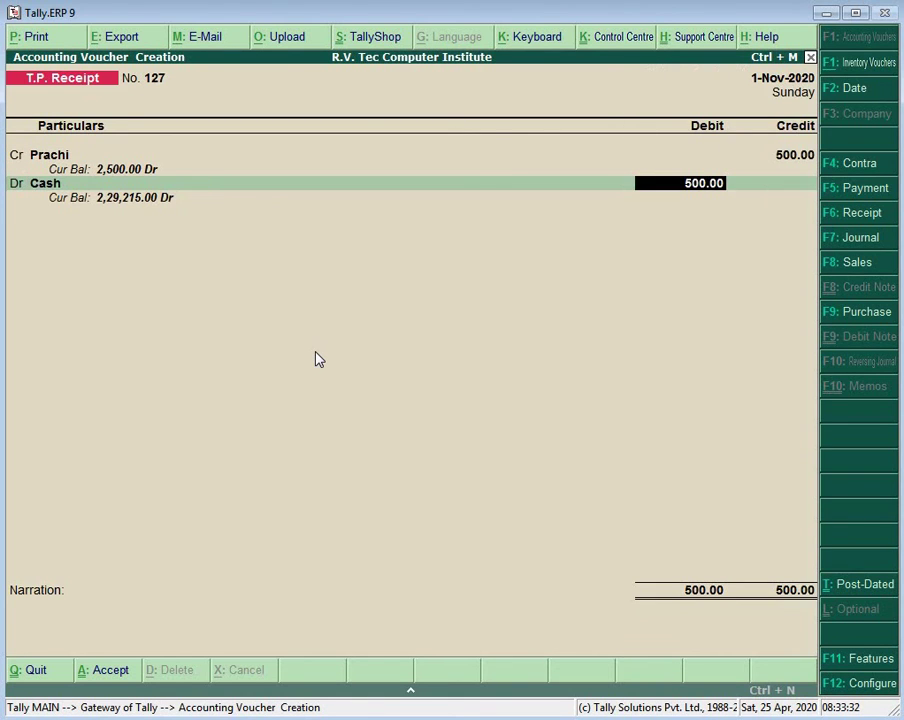
key("Return")
key("Return")
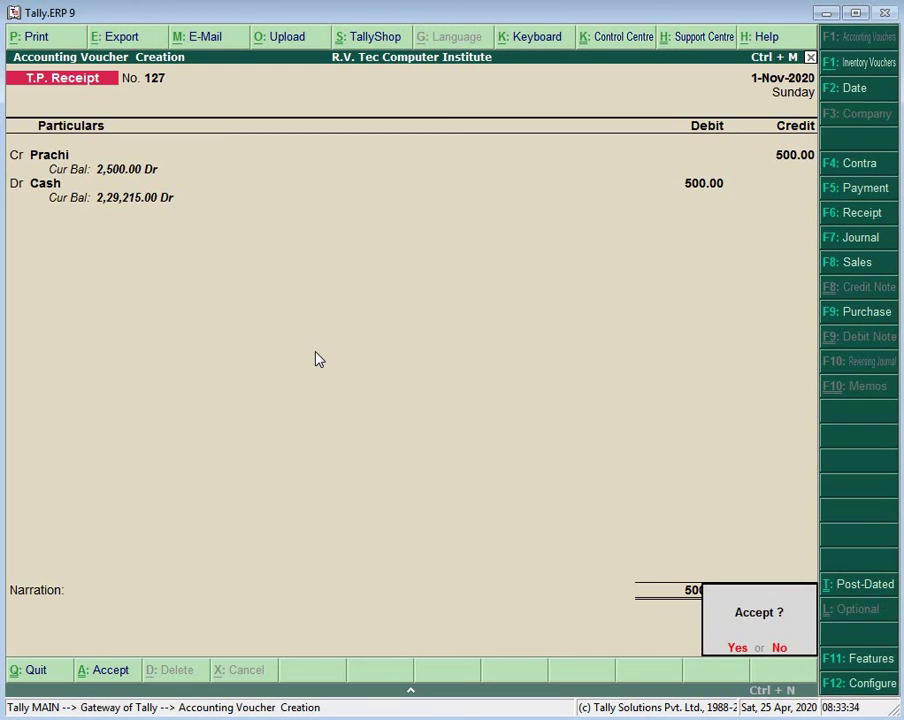
key("Return")
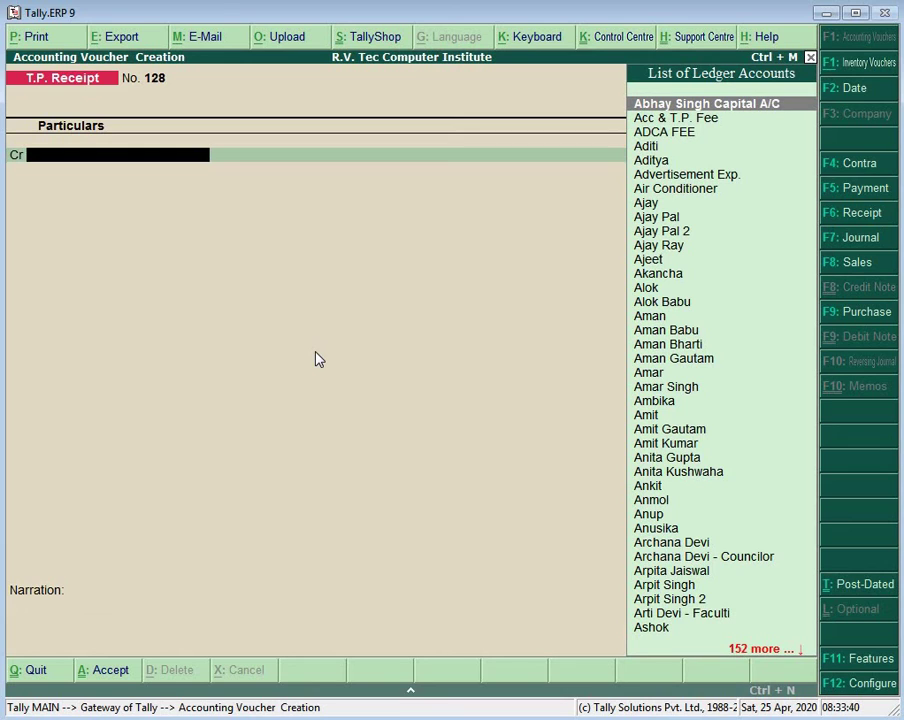
Step: Save a receipt crediting one student's ledger 500 with Cash debited 500
type("Hi")
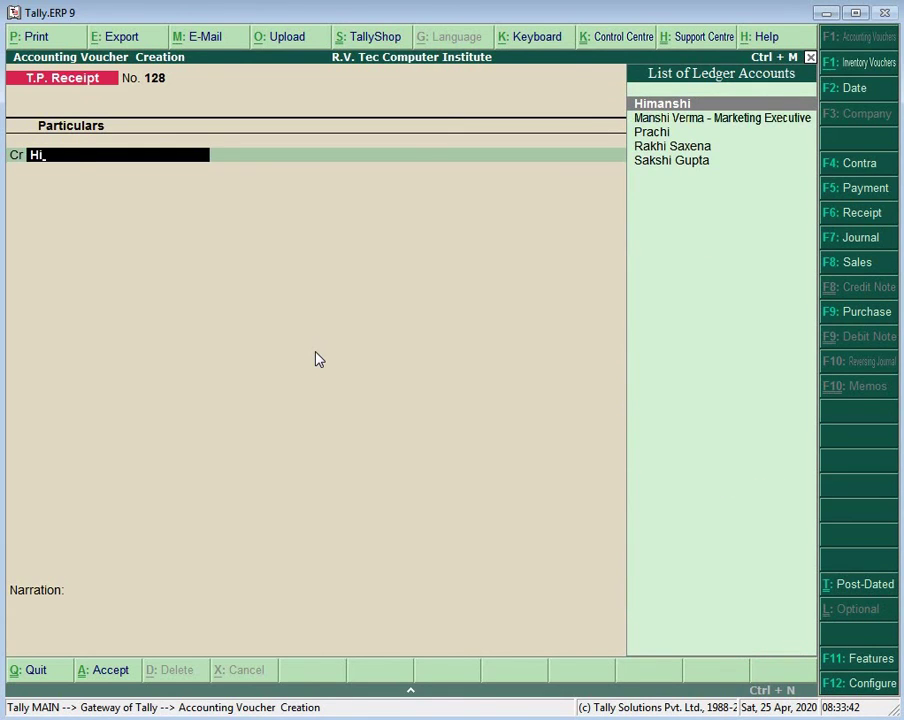
key("Return")
type("500")
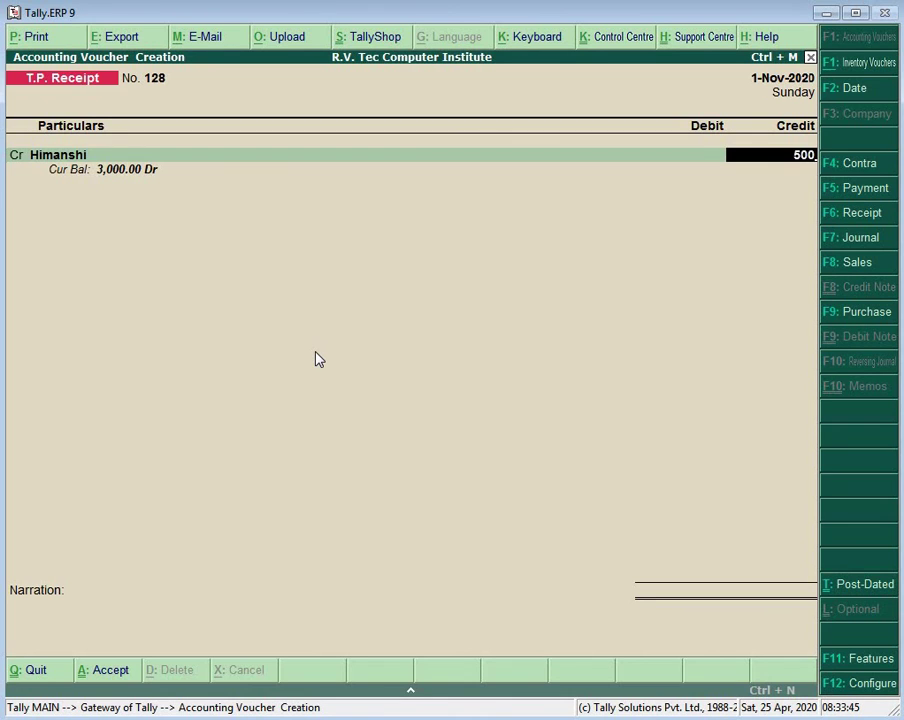
key("Return")
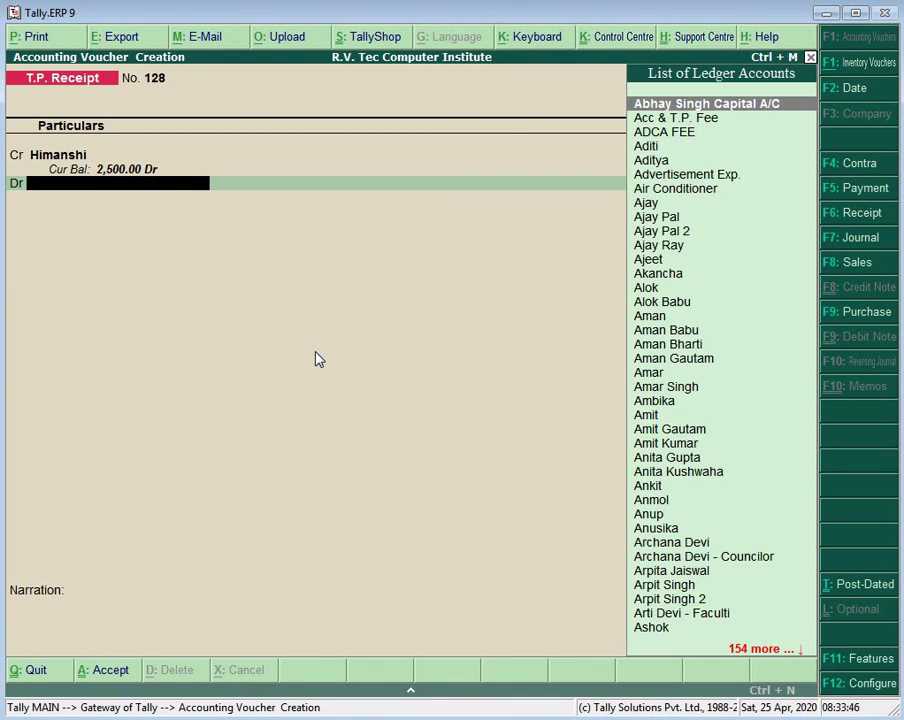
type("Ca")
key("Return")
key("Return")
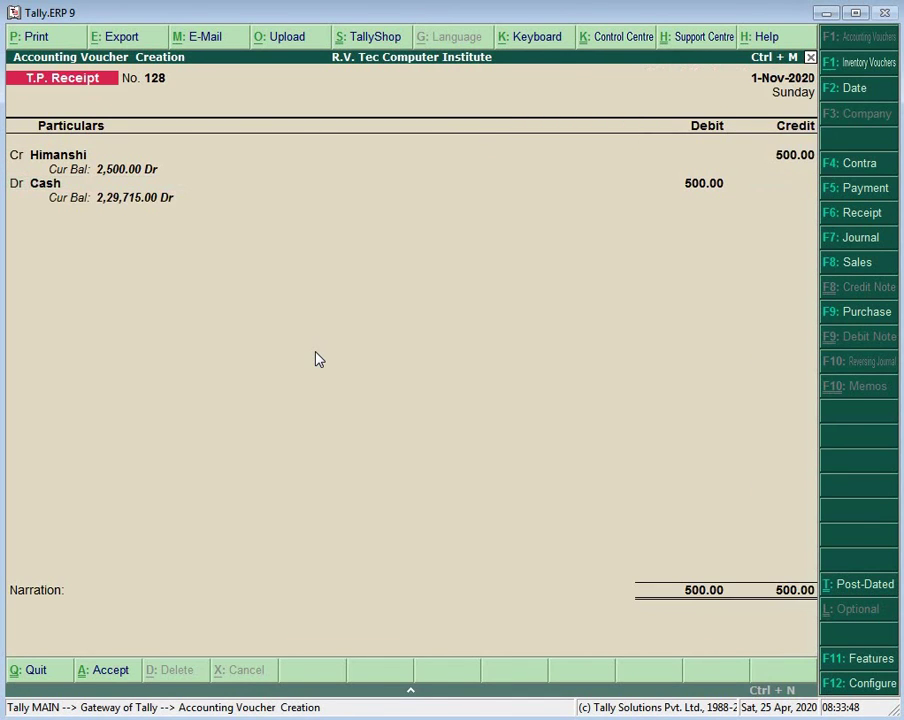
key("Return")
key("Return")
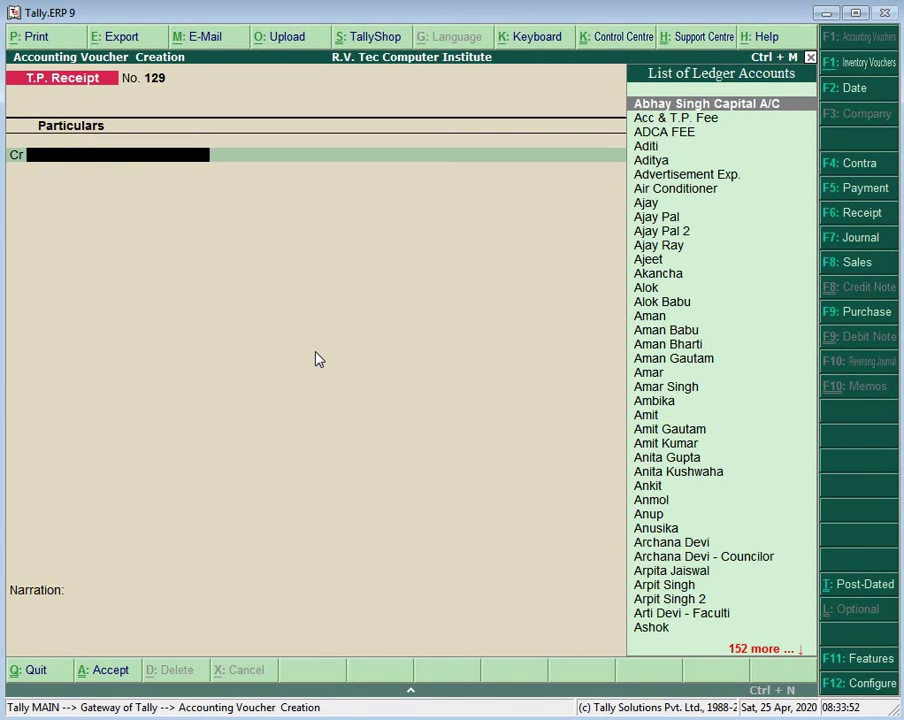
Step: Save receipt 129 crediting the next student 500 against Cash
type("He")
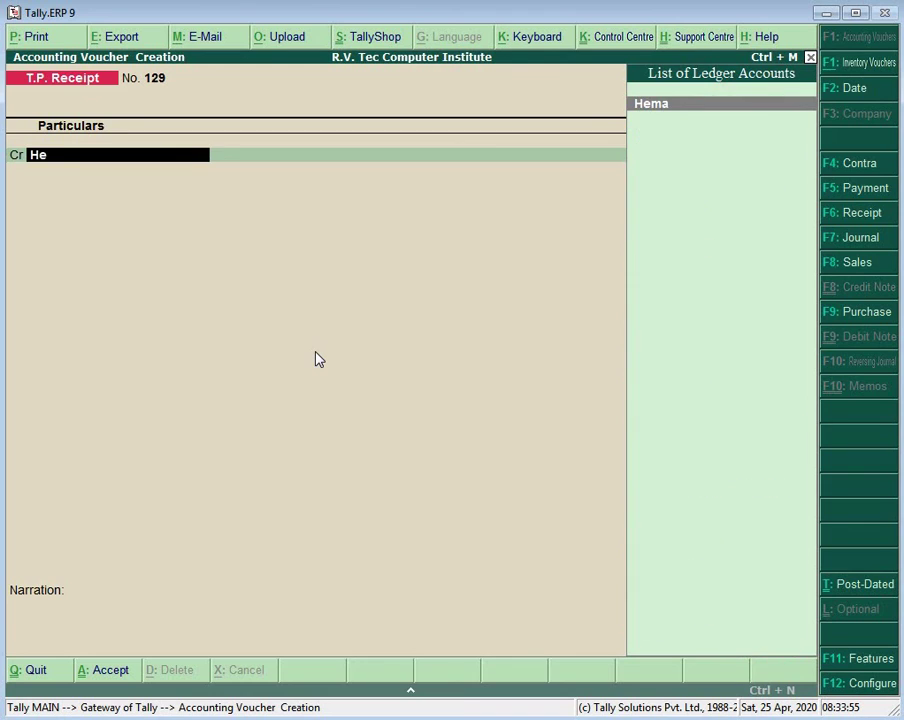
key("Return")
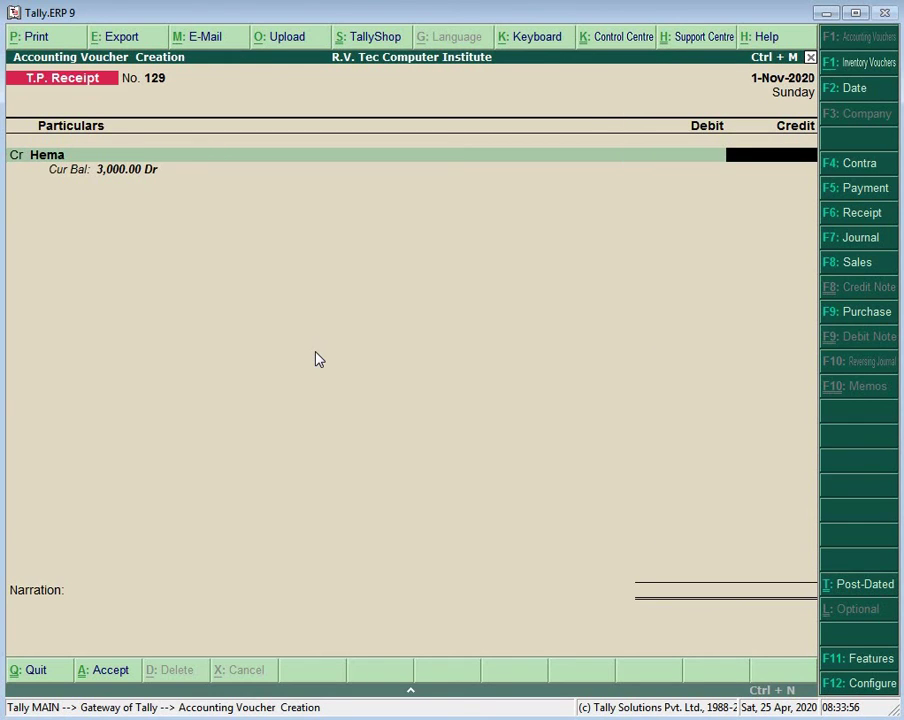
type("500")
key("Return")
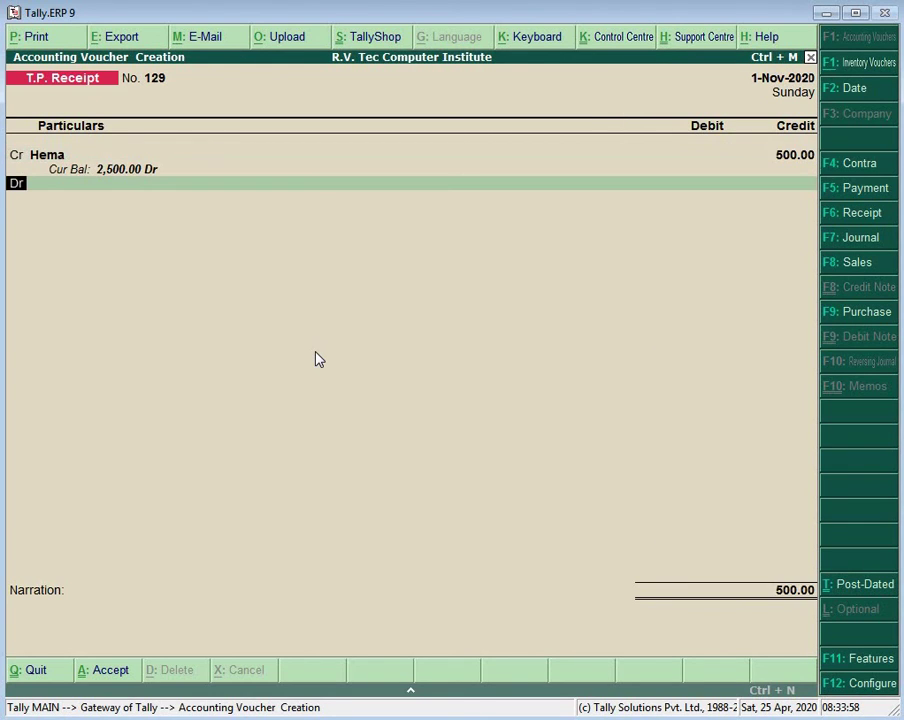
key("Return")
type("Ca")
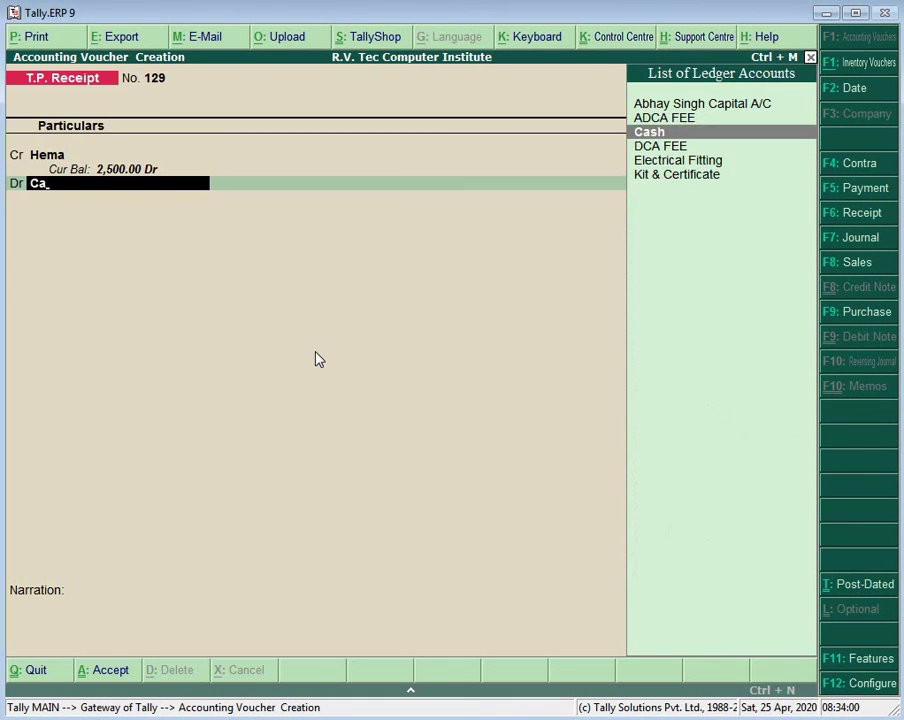
key("Return")
key("Return")
key("Return")
key("Return")
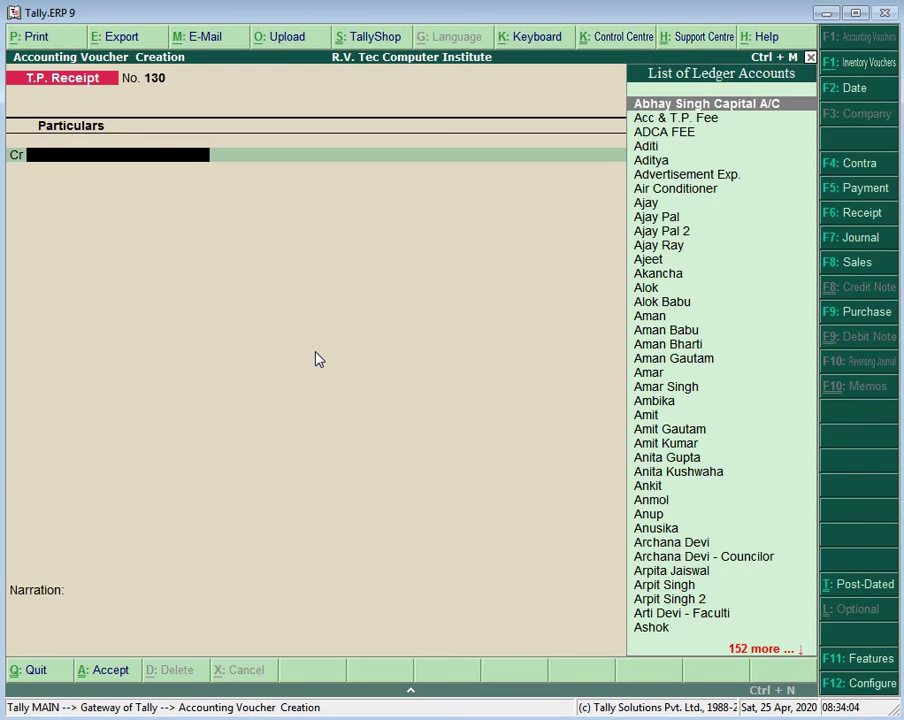
Step: Record receipt 130 crediting a student 500 against a 500 Cash debit
type("Z")
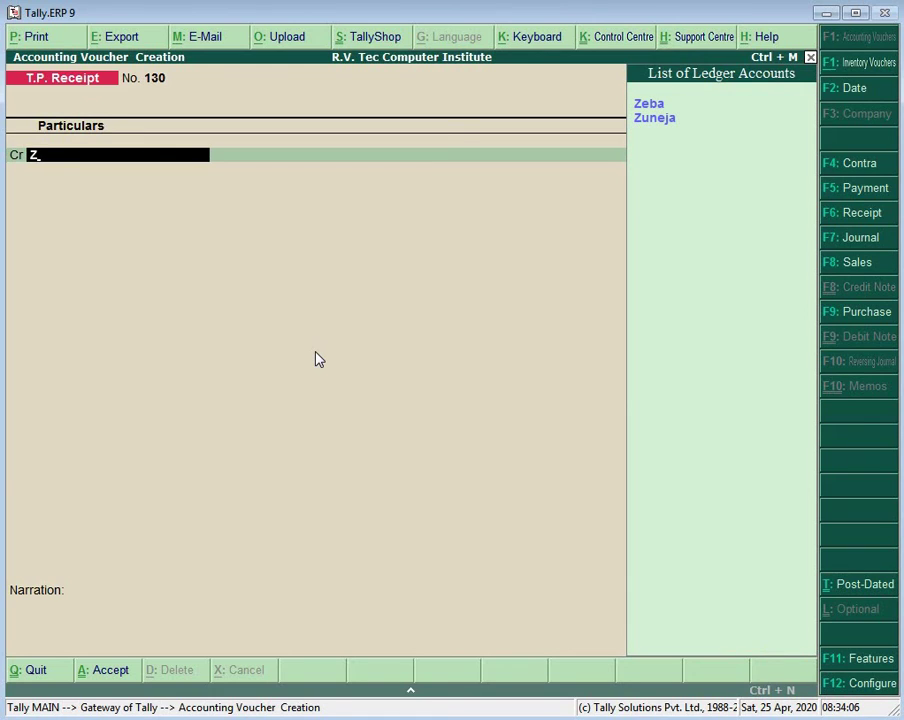
type("u")
key("Return")
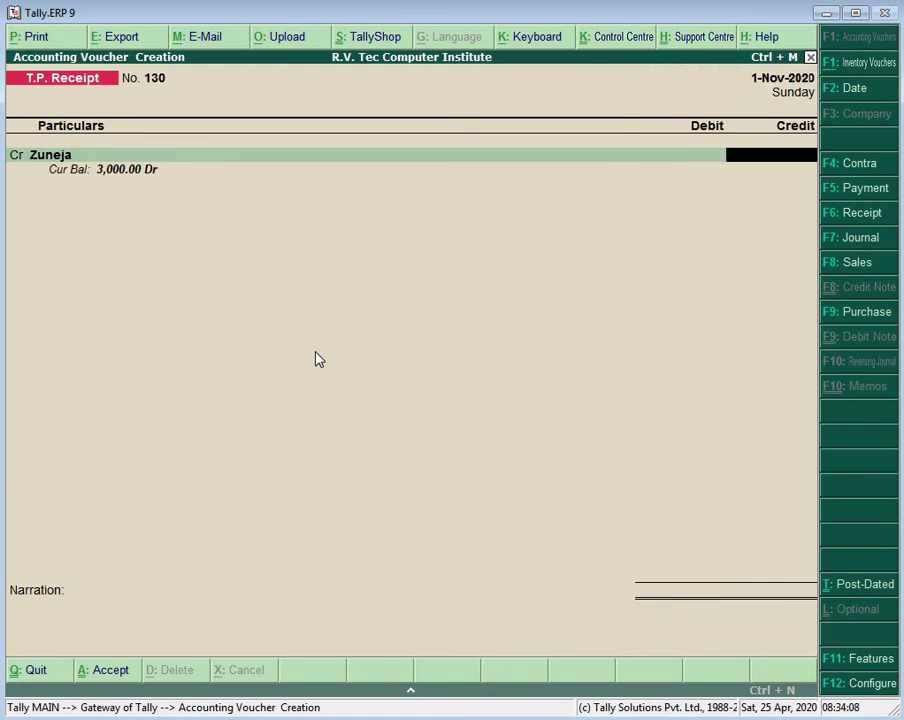
type("500")
key("Return")
type("Ca")
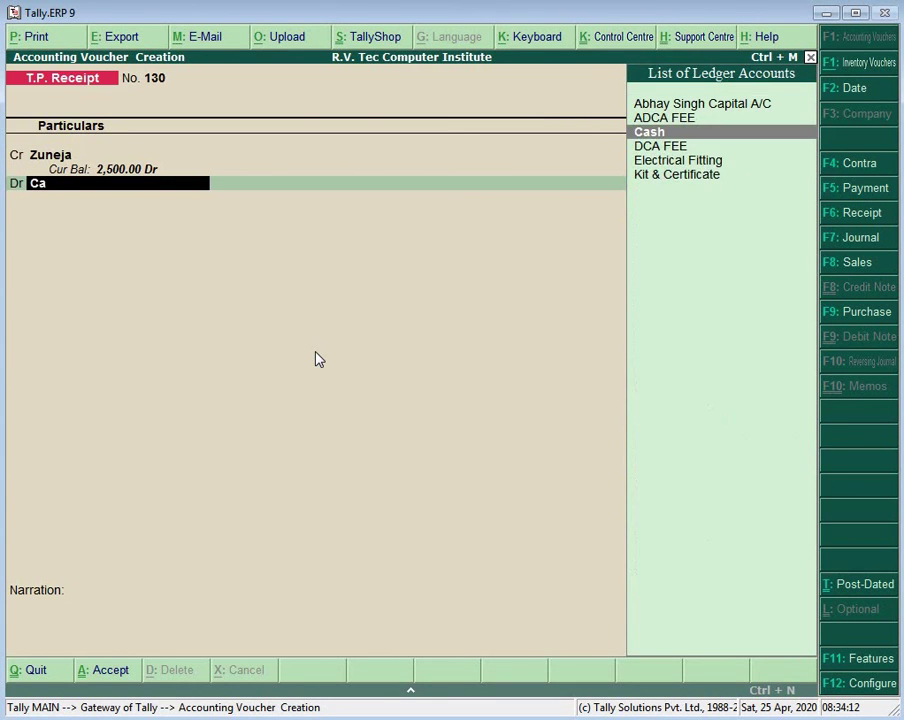
key("Return")
key("Return")
key("Return")
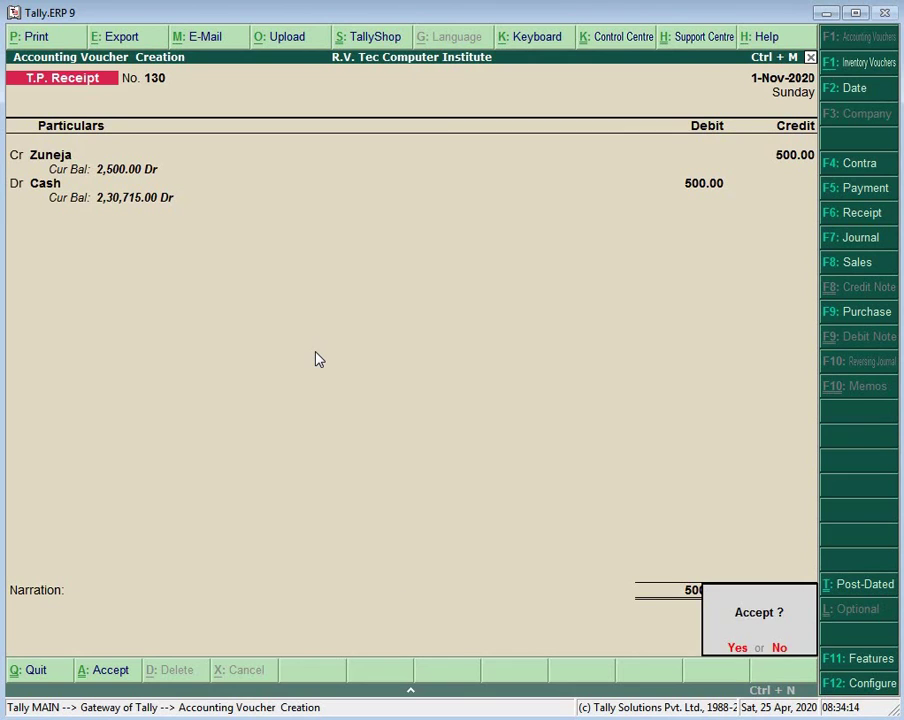
key("Return")
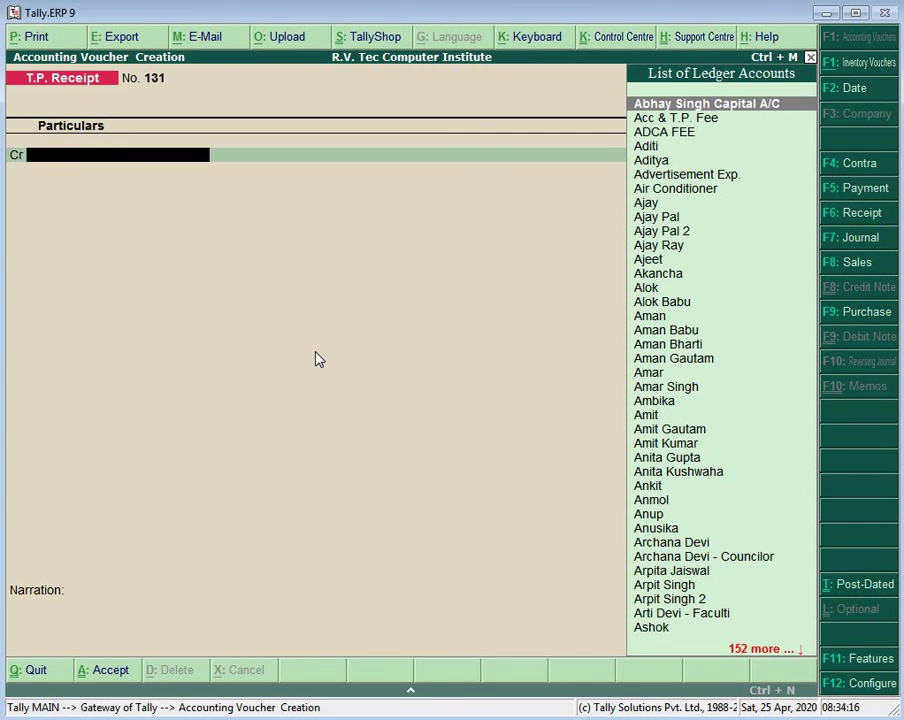
Step: Record receipt 131 crediting a second student 500 against Cash
type("Mi")
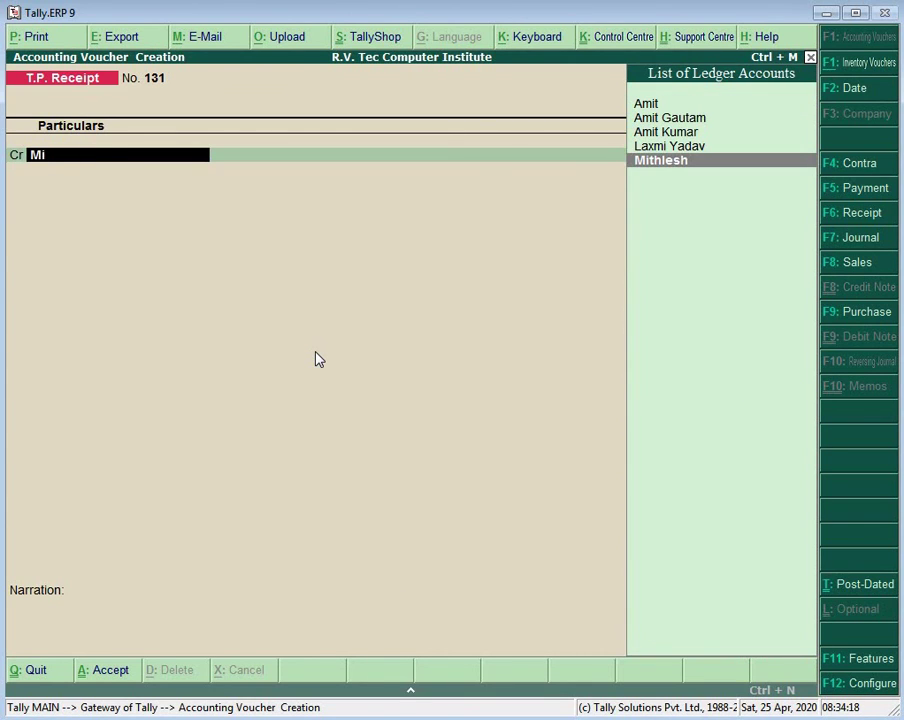
key("Return")
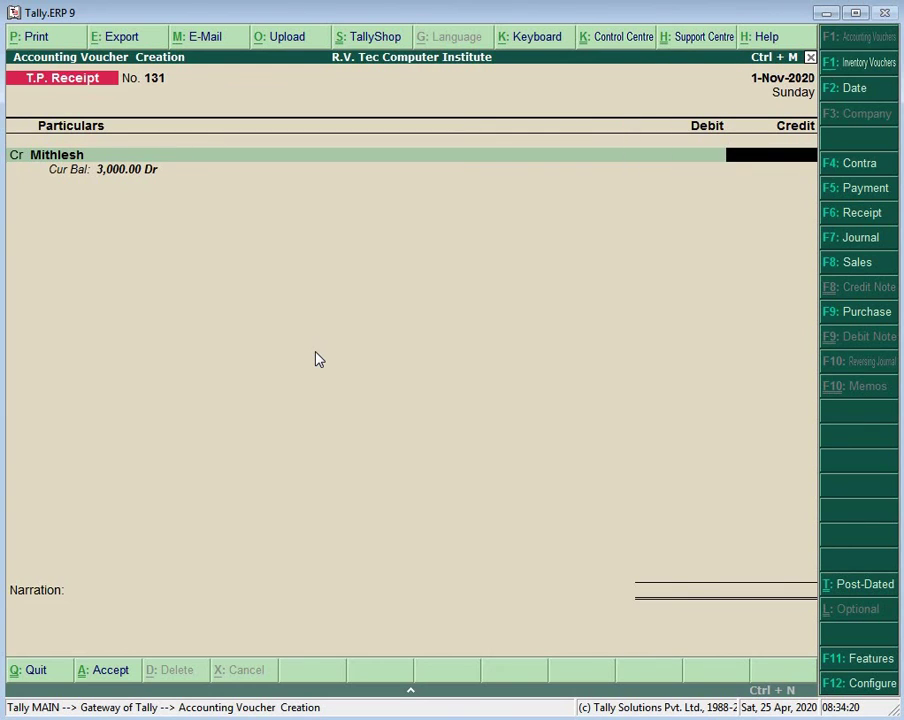
type("500")
key("Return")
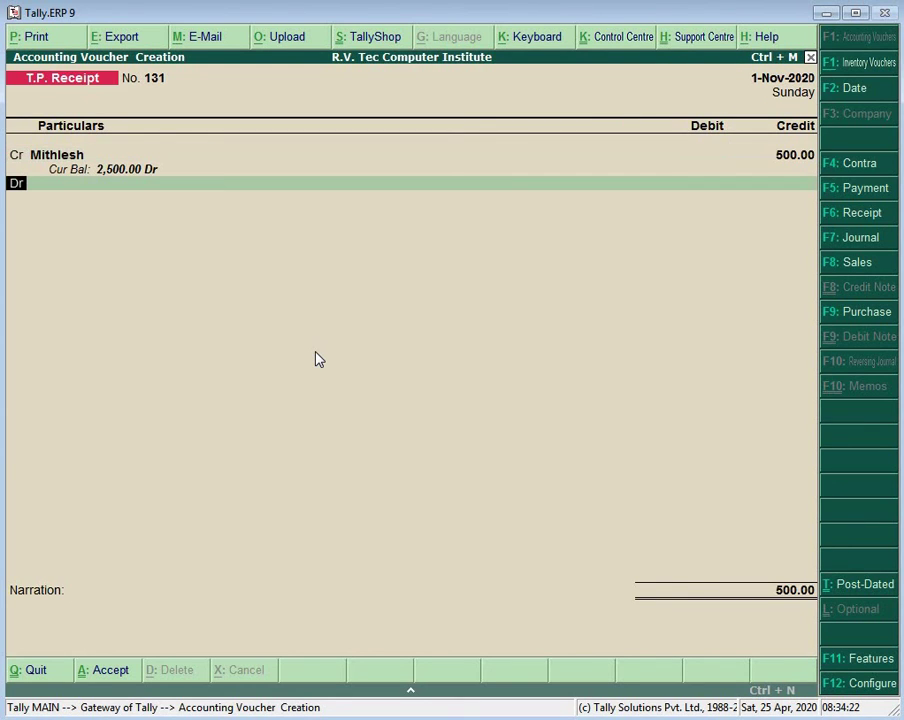
key("Return")
type("Ca")
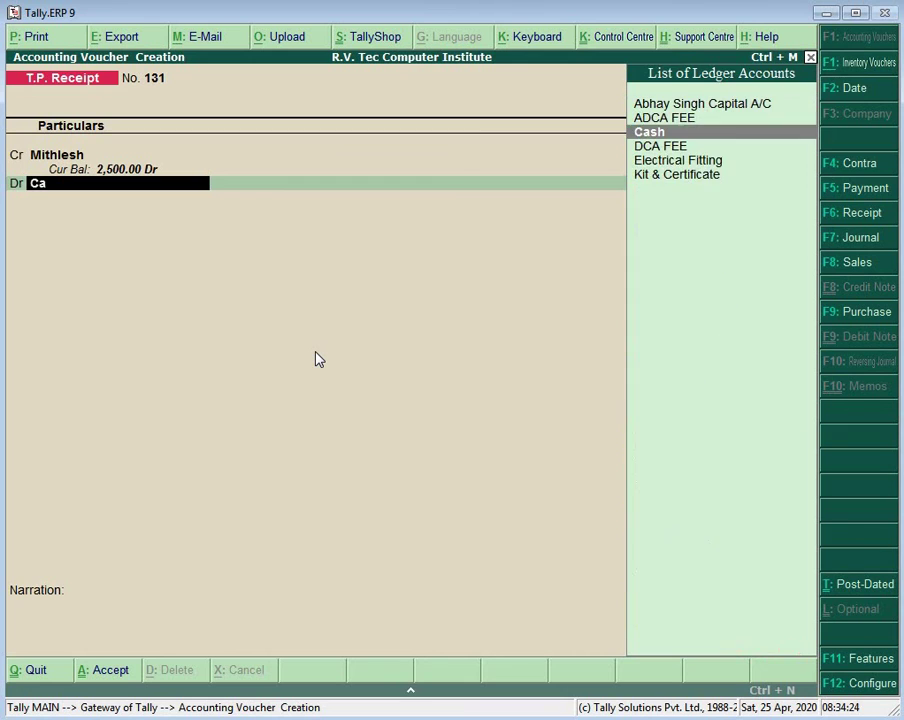
key("Return")
key("Return")
key("Return")
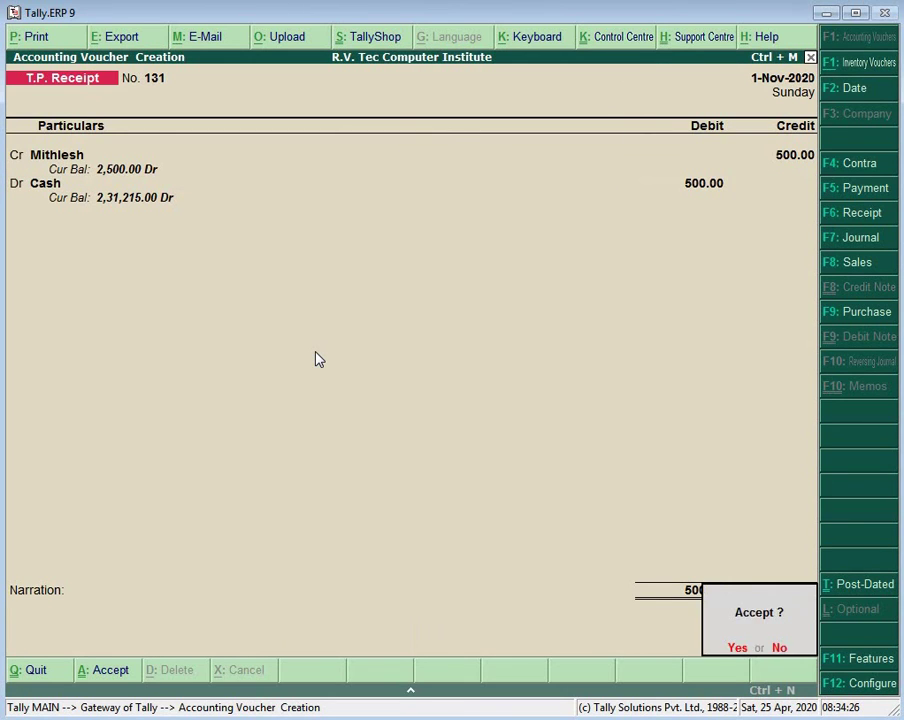
key("Return")
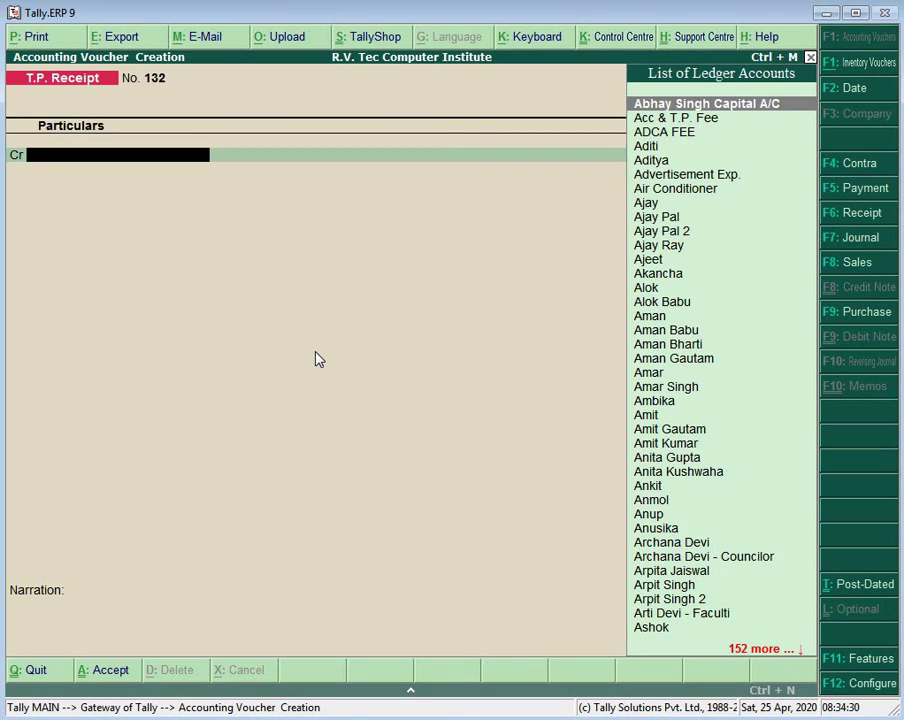
Step: Record receipt 132 crediting a third student 500, Cash debited 500
type("Ch")
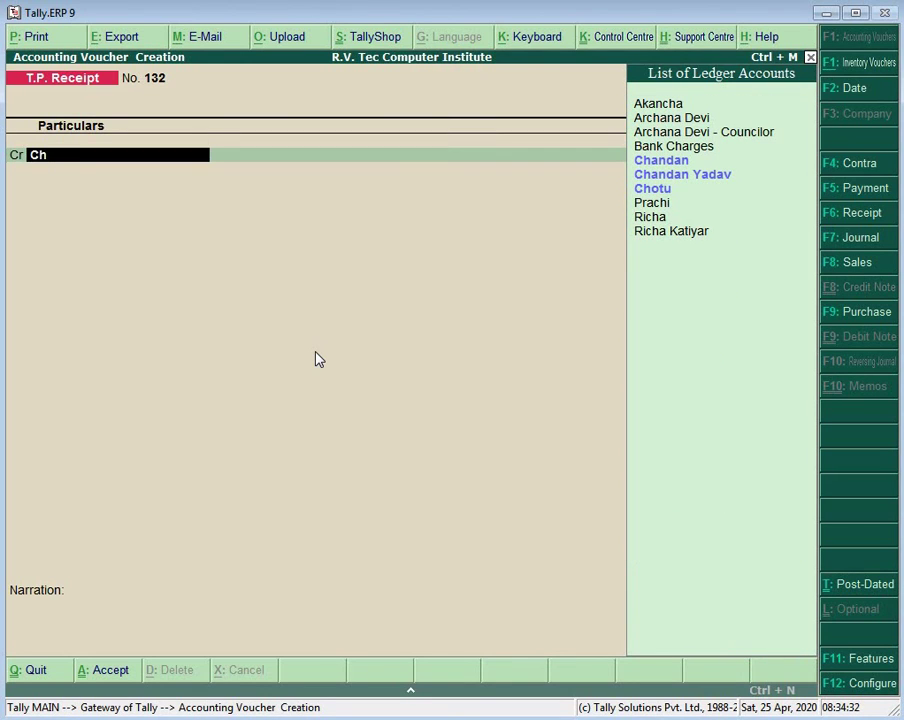
type("o")
key("Return")
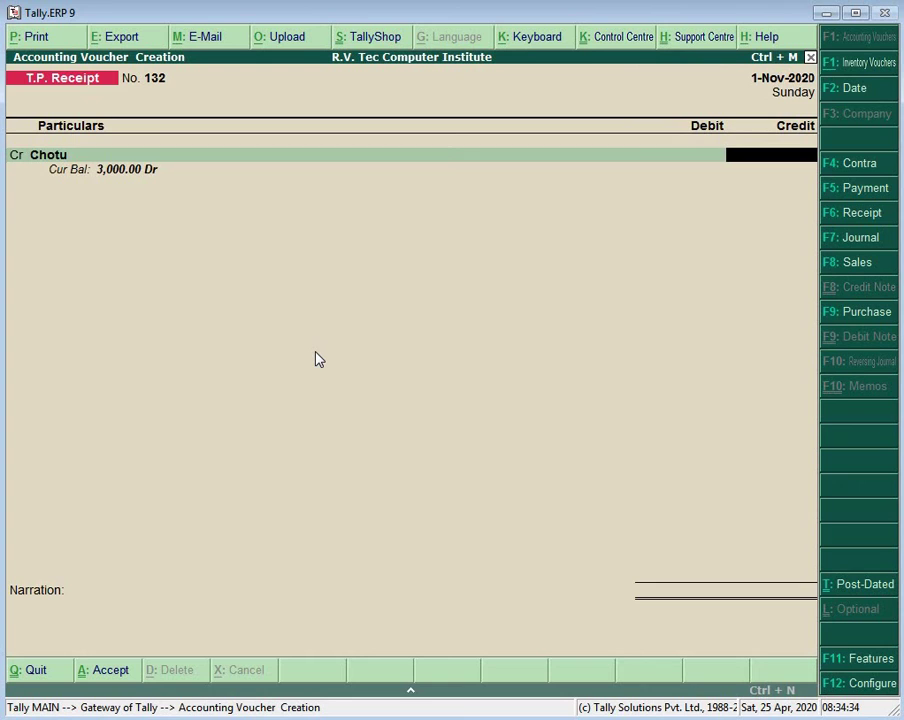
type("500")
key("Return")
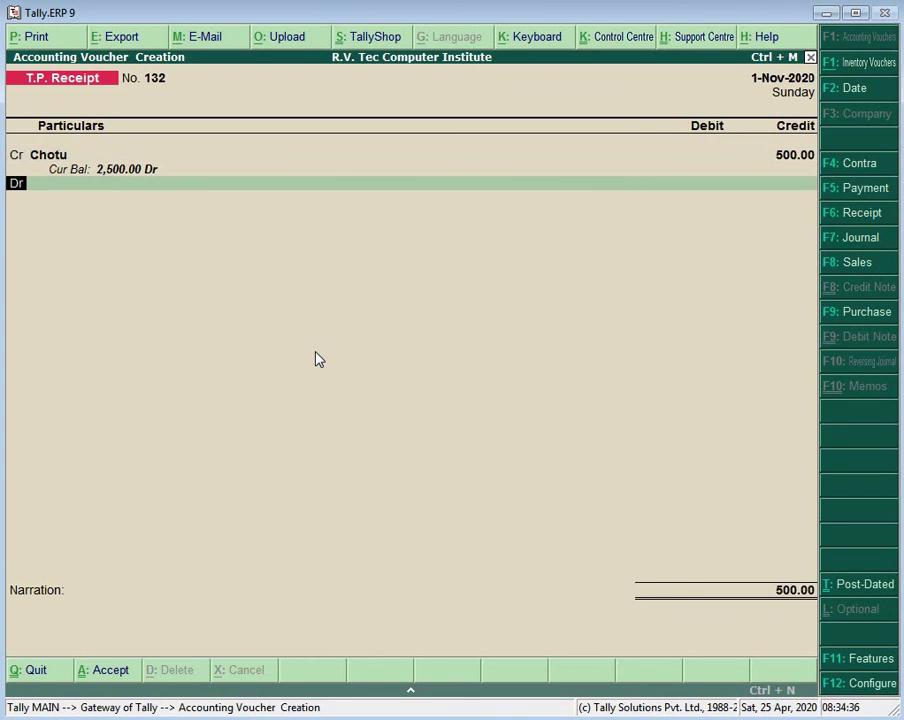
type("Ca")
key("Return")
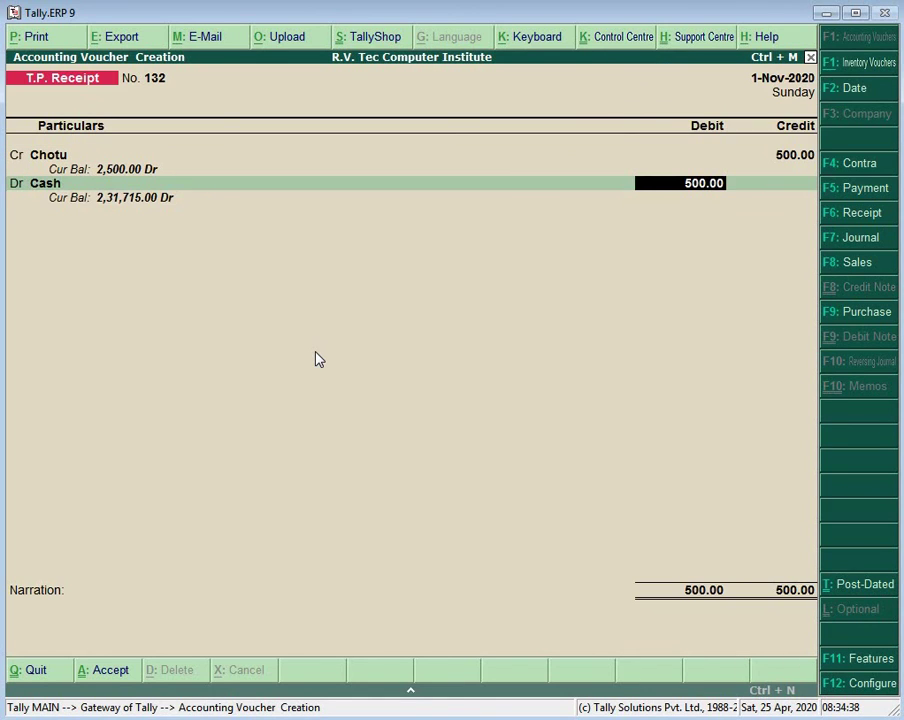
key("Return")
key("Return")
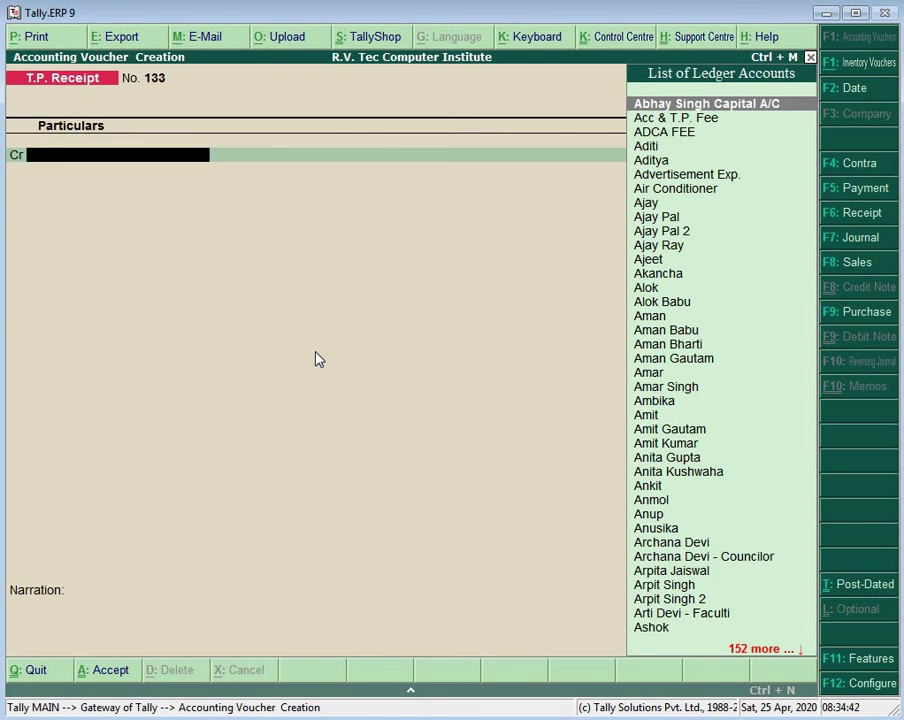
Step: Record receipt 133 crediting a fourth student 500 against Cash
type("Lo")
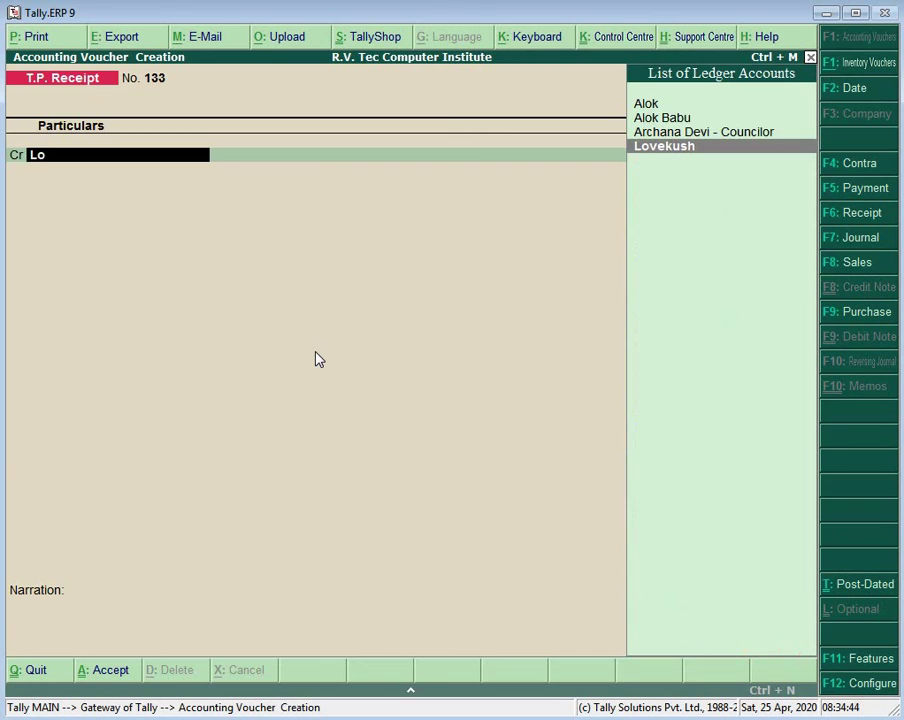
key("Return")
type("500")
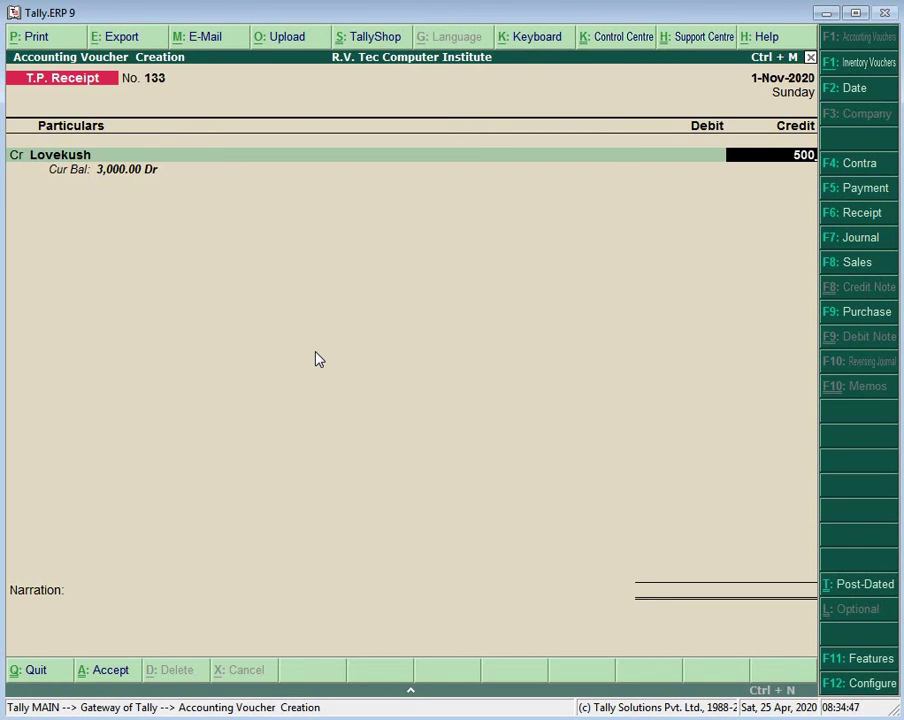
key("Return")
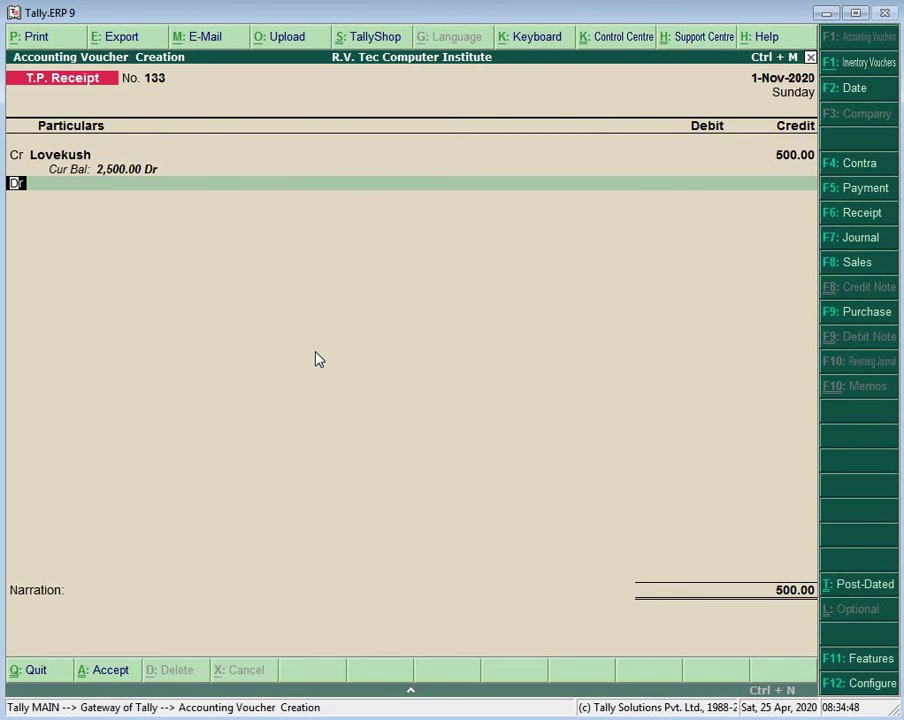
type("Ca")
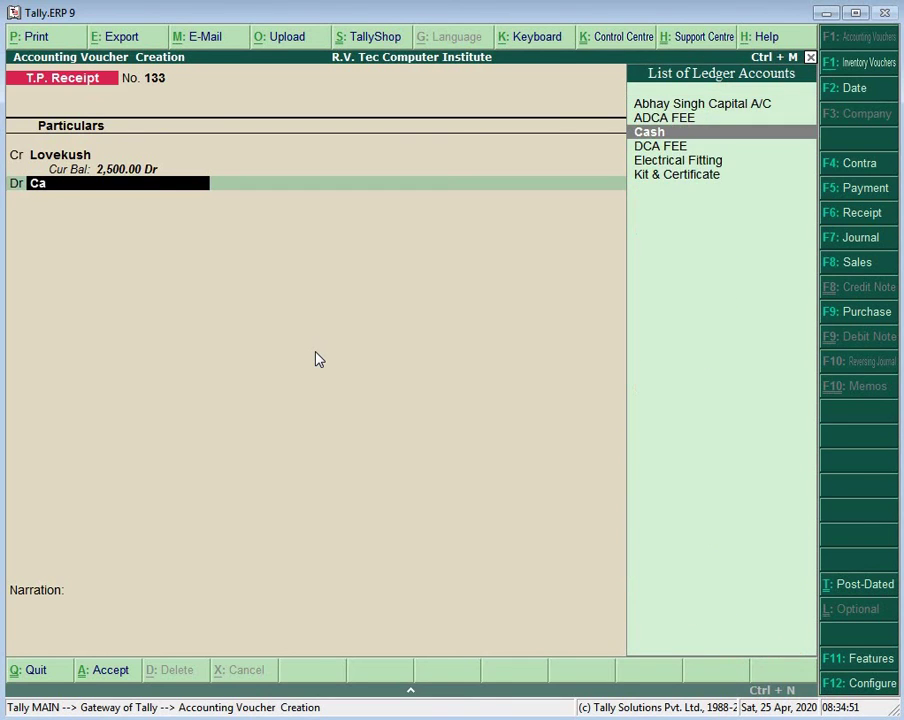
key("Return")
key("Return")
key("Return")
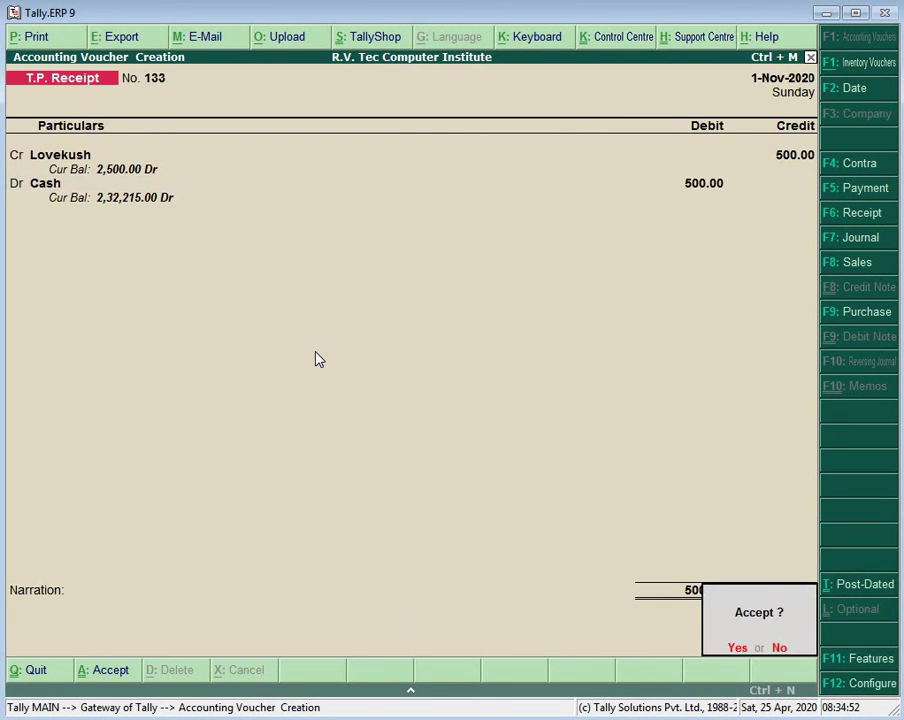
key("Return")
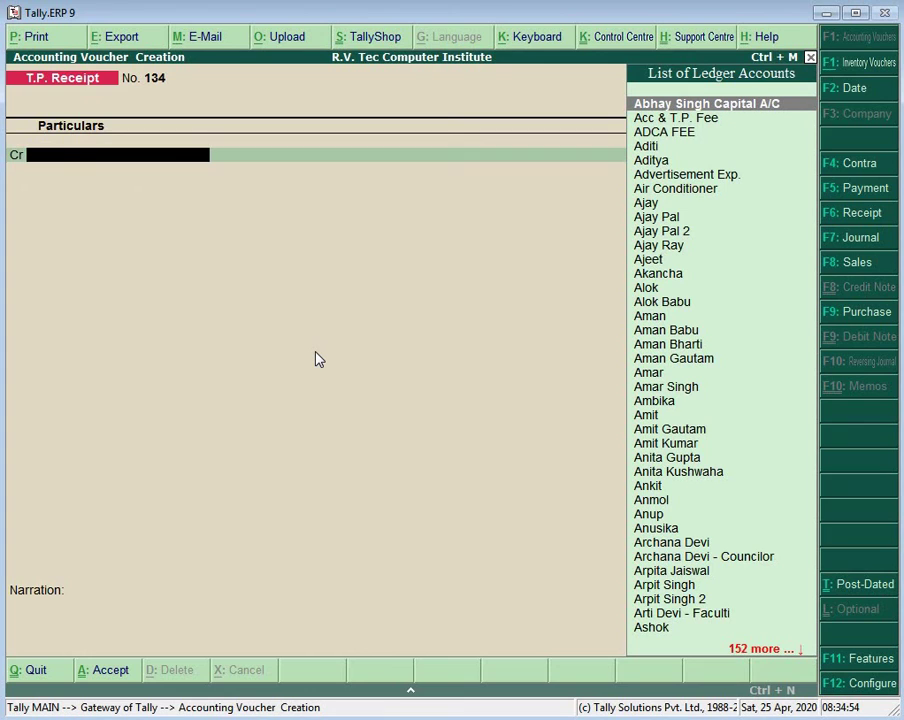
Step: On the open receipt, credit a student 500 with Cash debited 500
type("Ad")
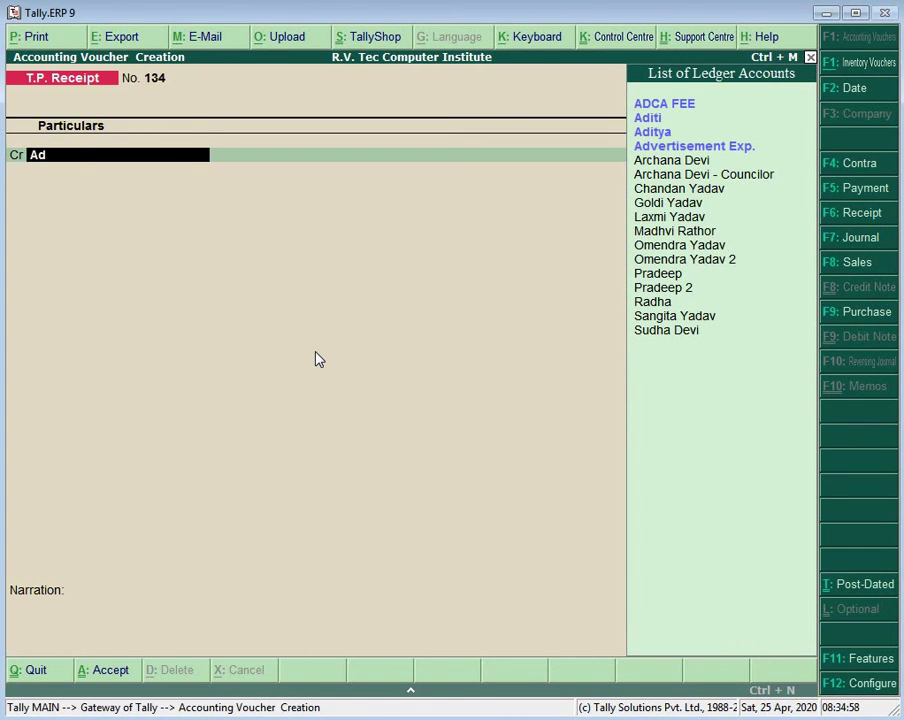
type("i")
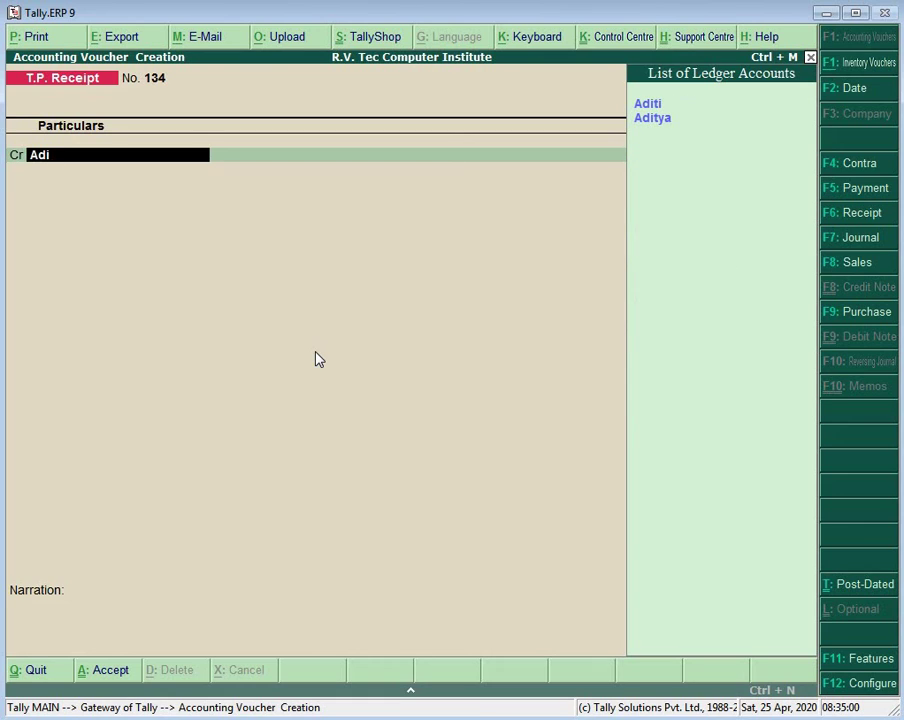
key("Return")
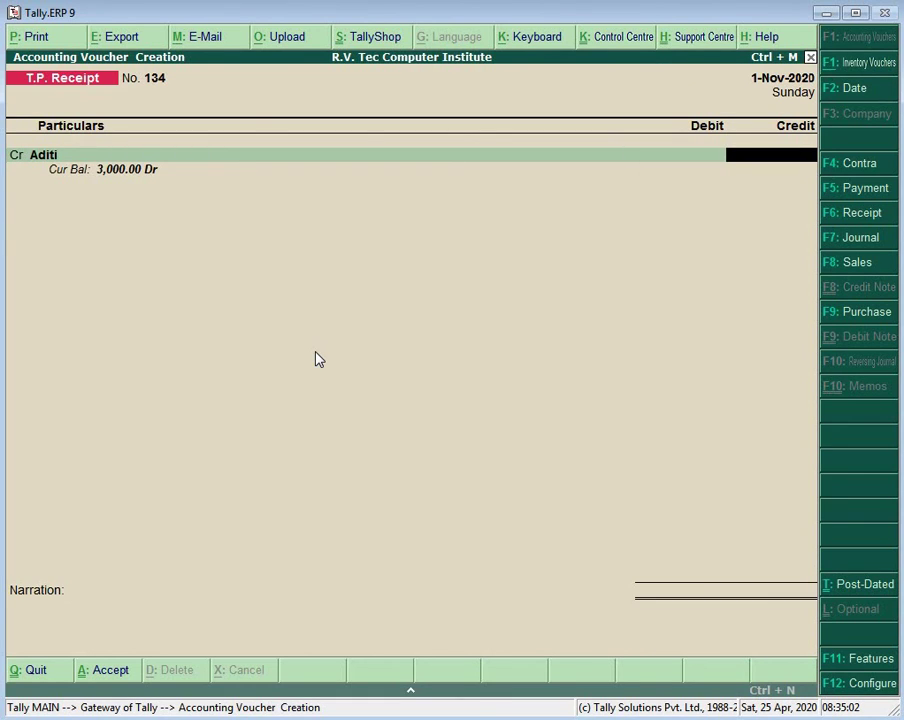
type("500")
key("Return")
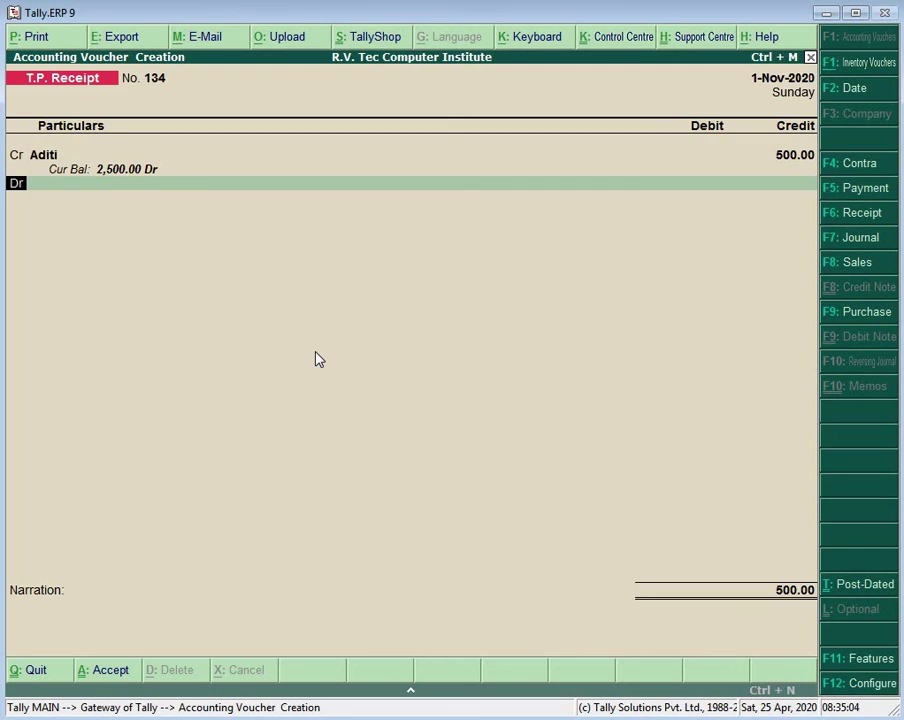
key("Return")
type("Ca")
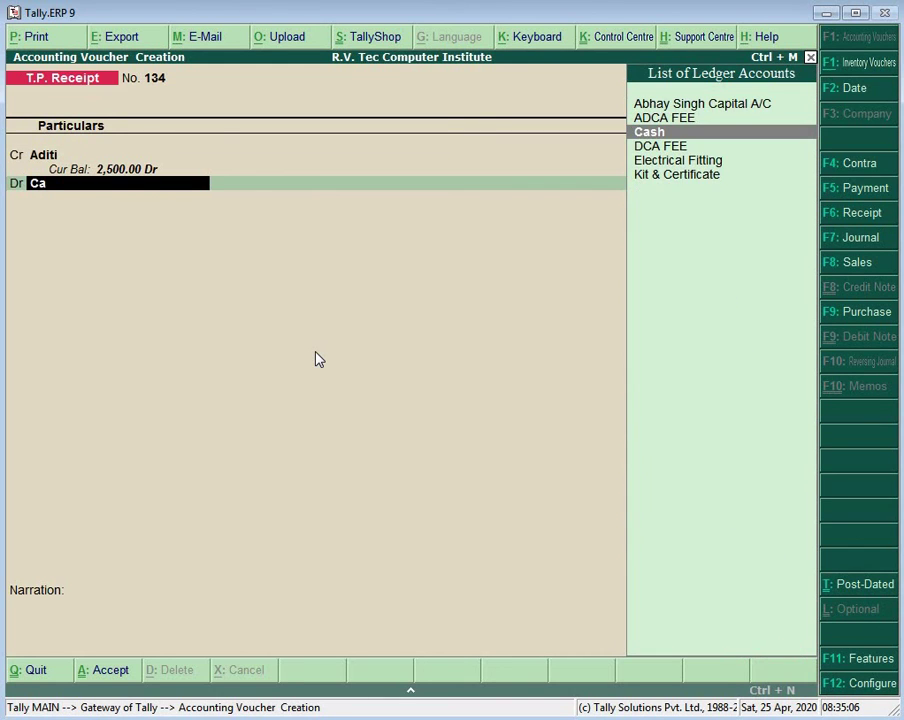
key("Return")
key("Return")
key("Return")
key("Return")
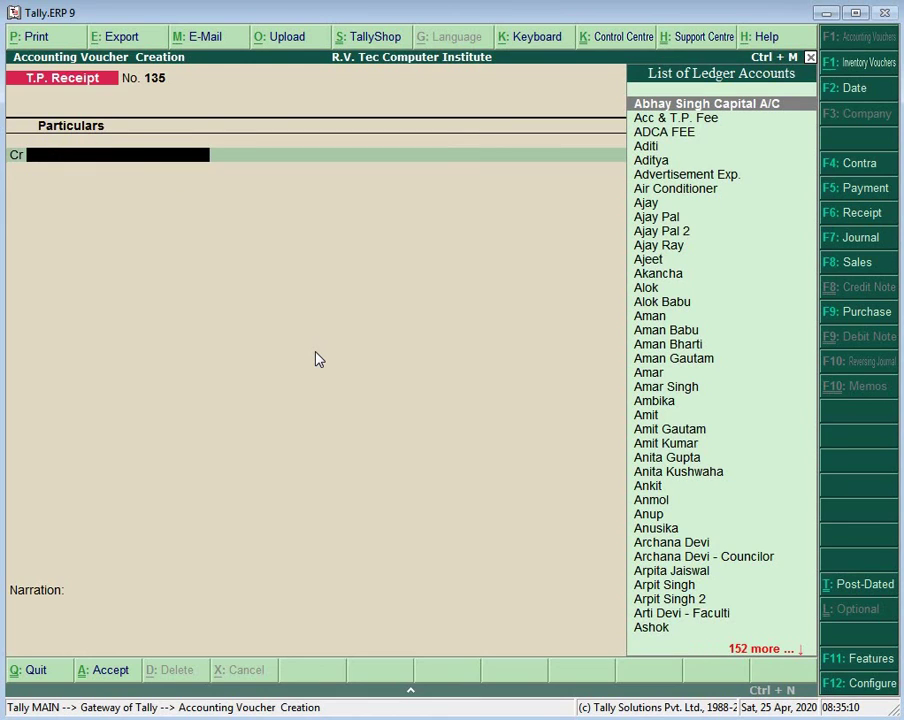
Step: Save receipt 135 crediting another student 500 against Cash
type("Adi")
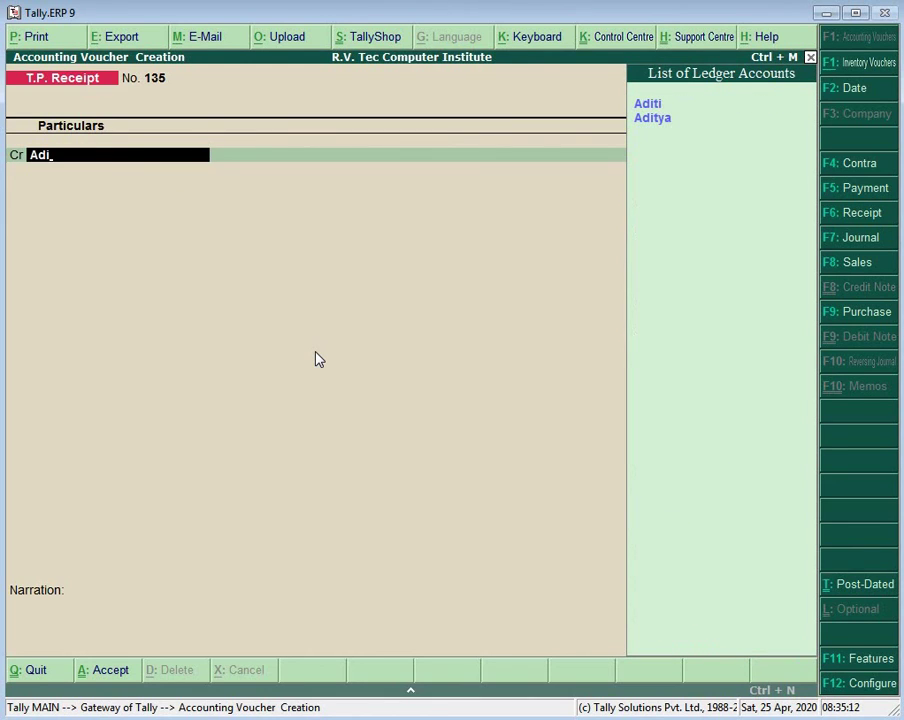
key("Down")
key("Return")
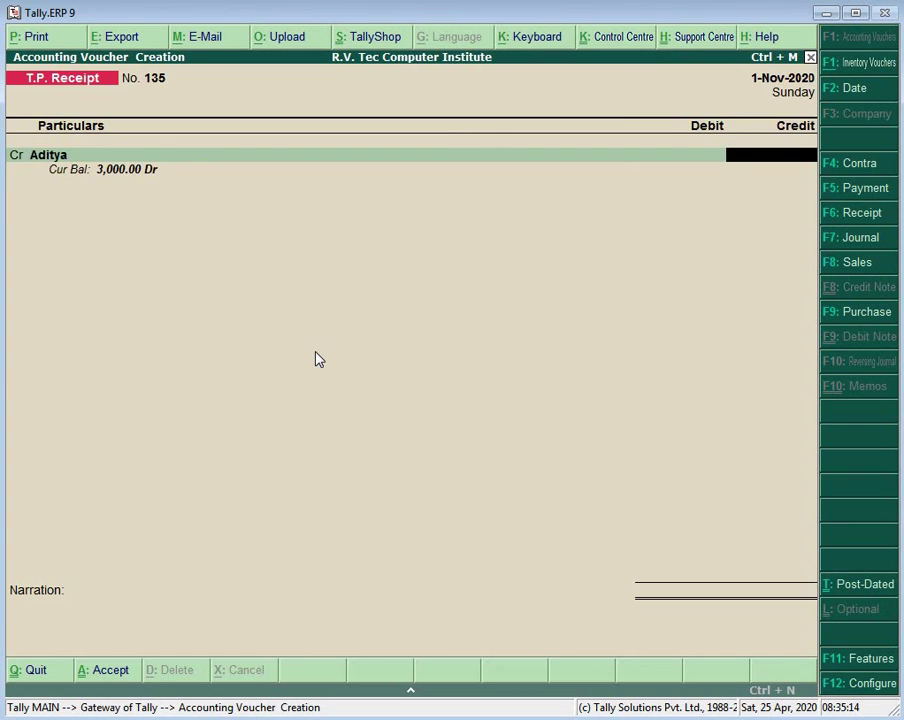
type("500")
key("Return")
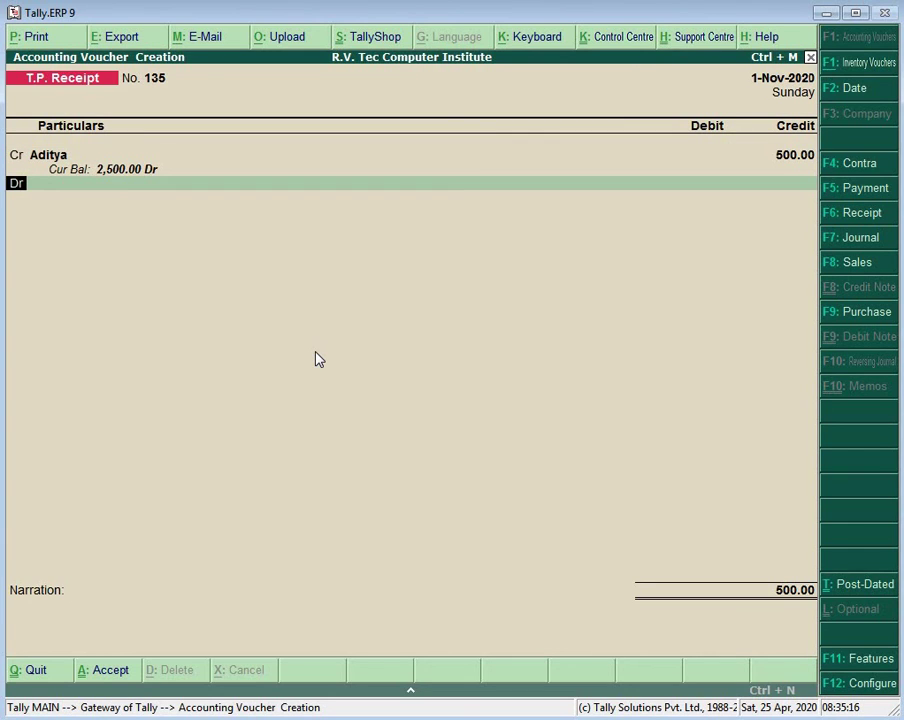
key("Return")
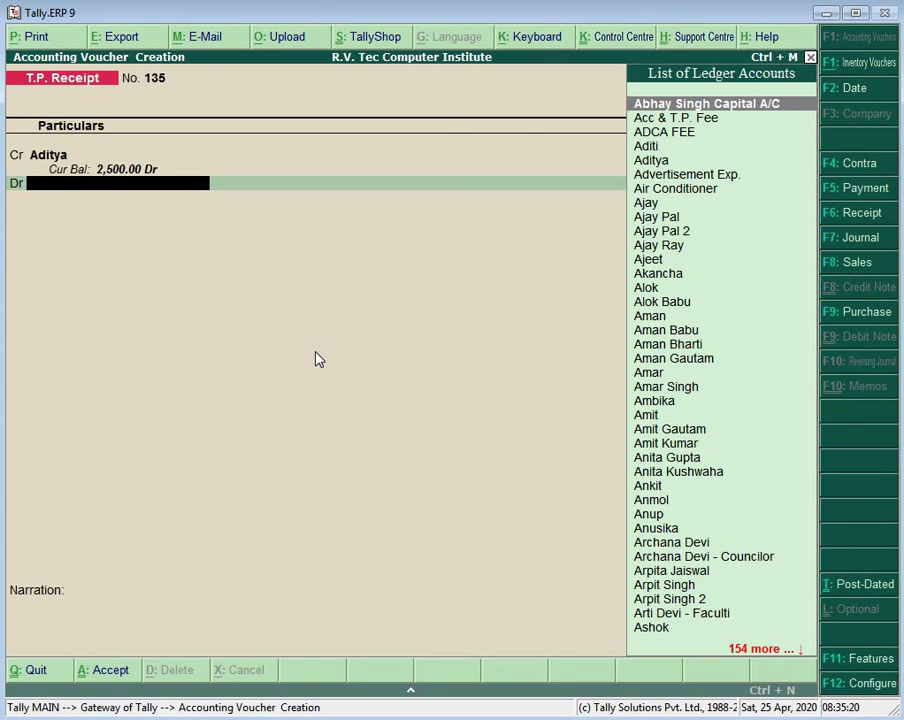
type("Ca")
key("Return")
key("Return")
key("Return")
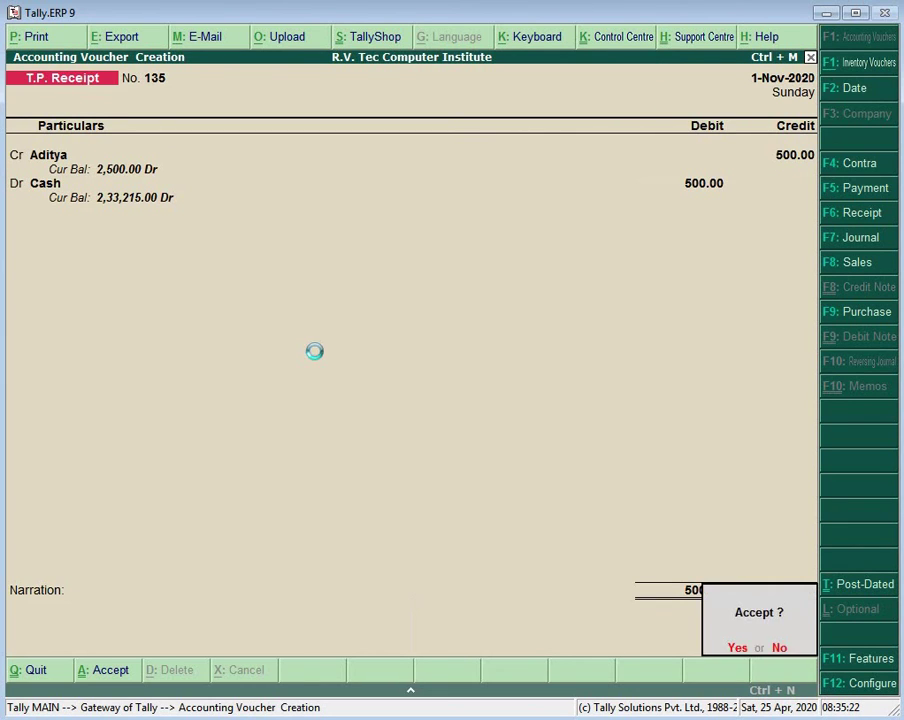
key("Return")
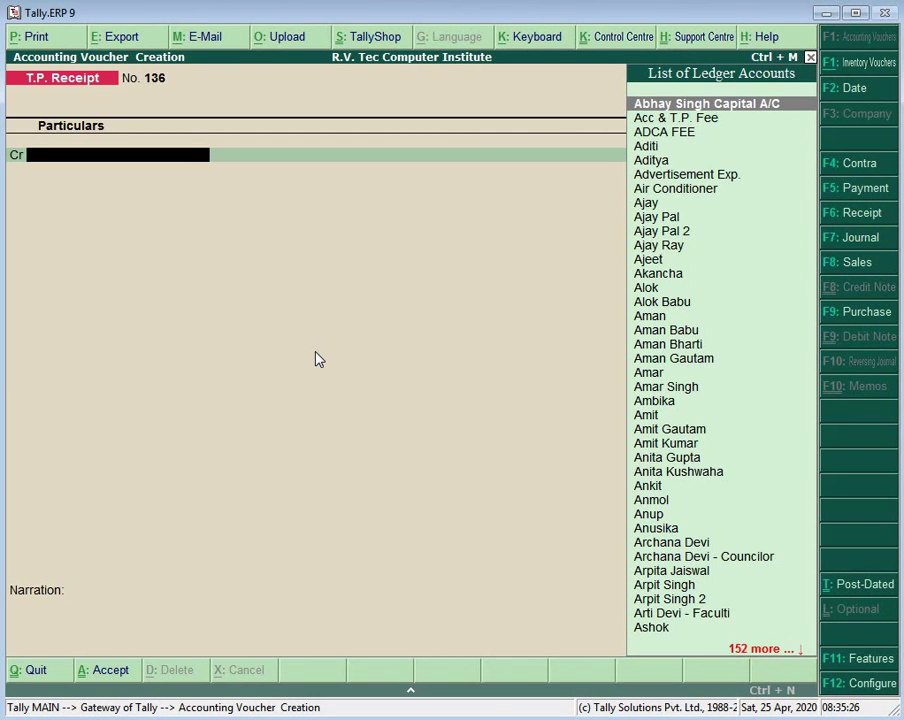
Step: Enter receipt 136 crediting a further student 500 against a 500 Cash debit
type("A")
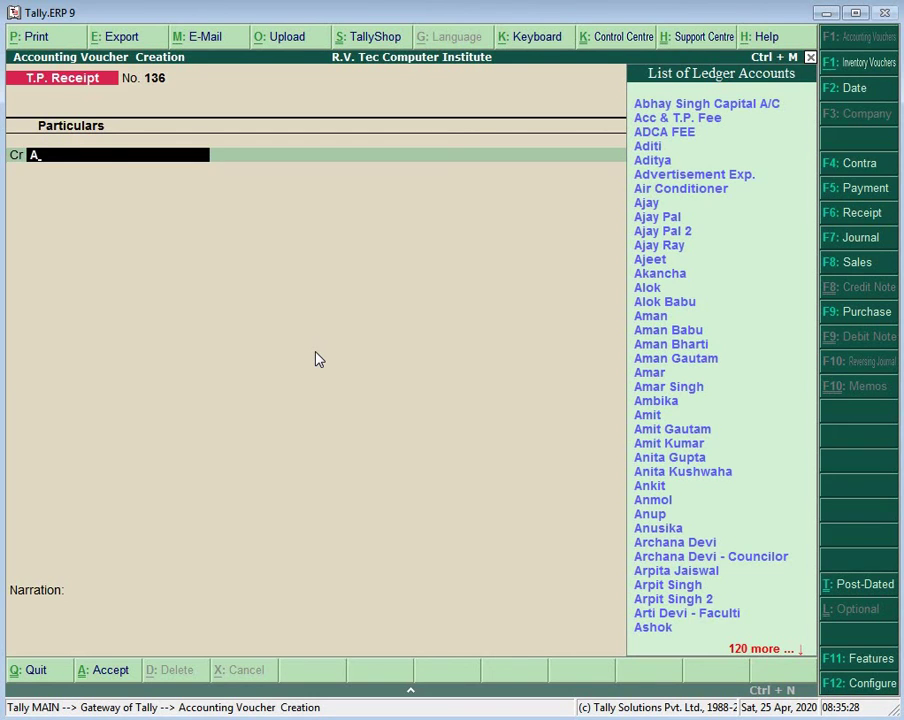
type("mb")
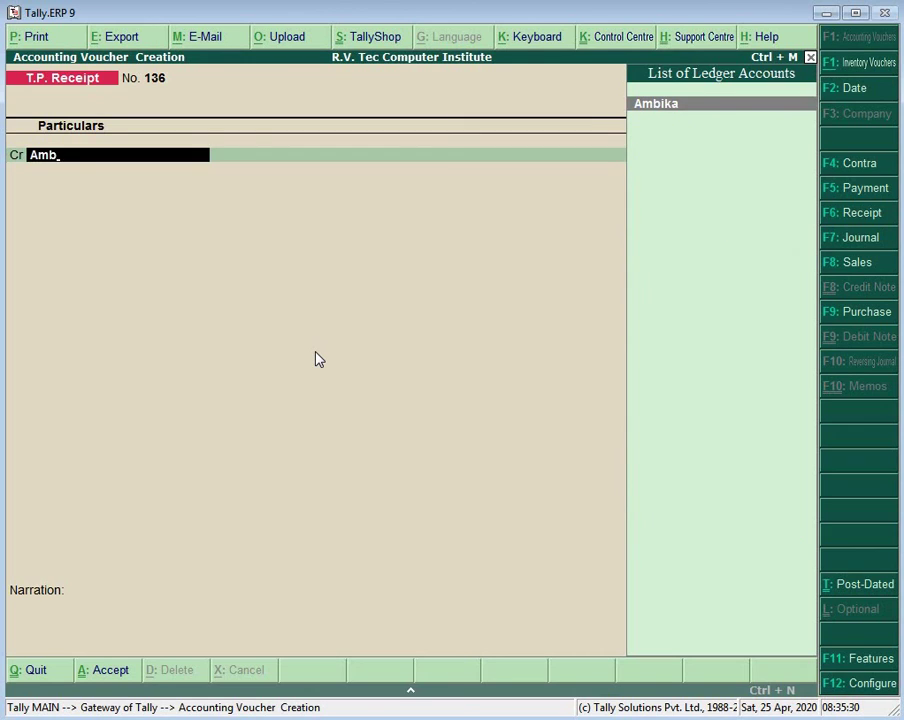
key("Return")
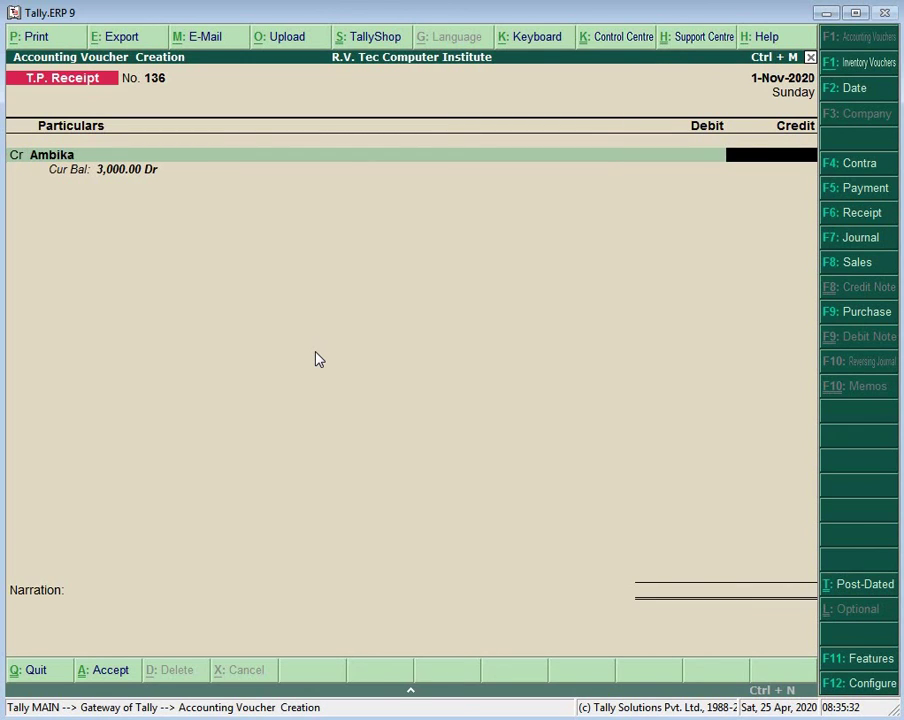
type("500")
key("Return")
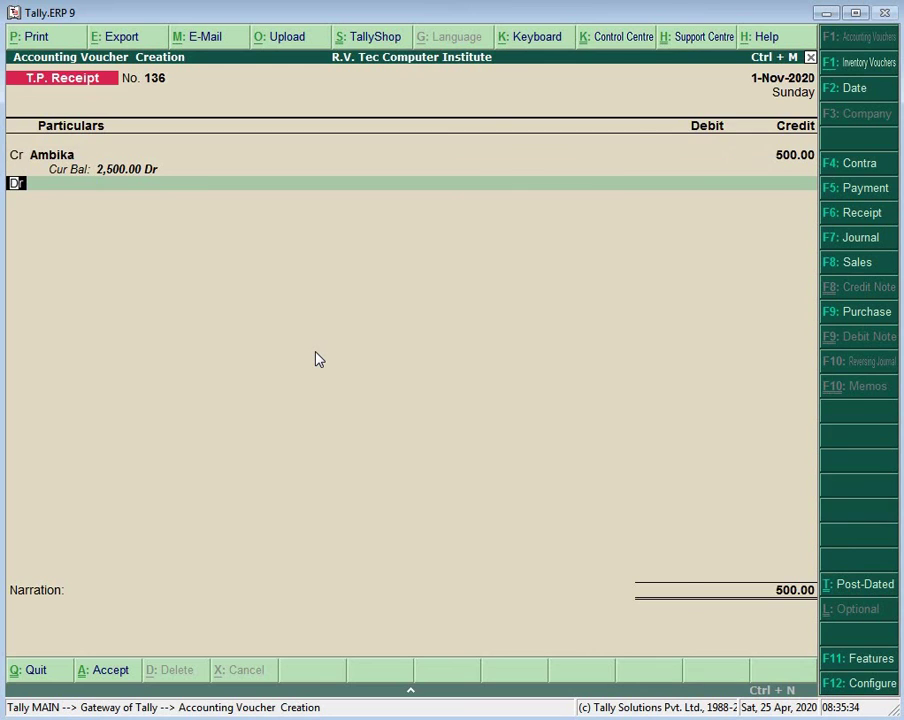
key("Return")
type("Ca")
key("Return")
key("Return")
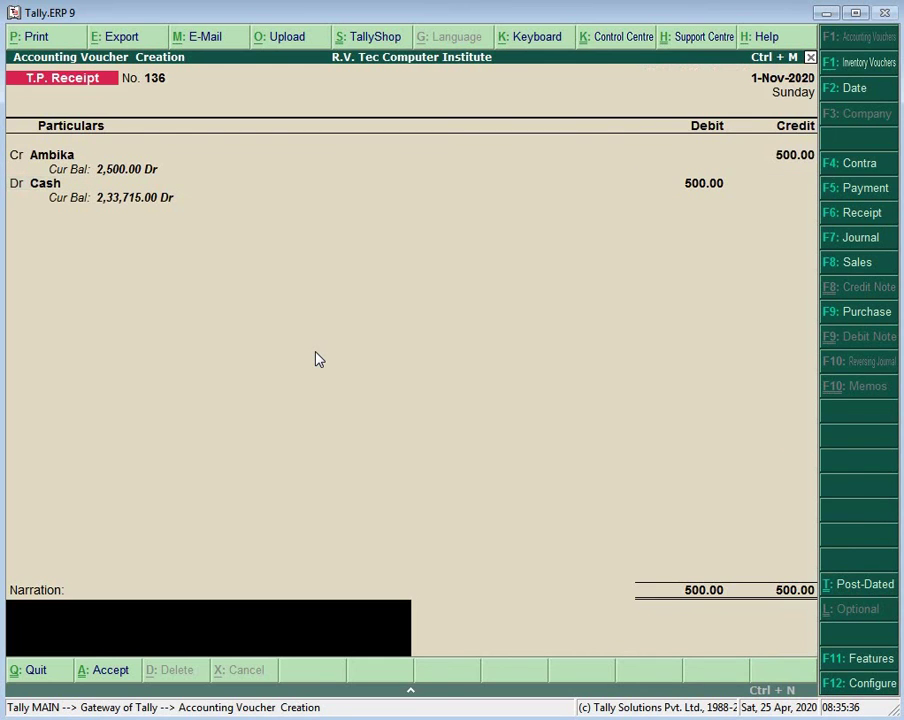
key("Return")
key("Return")
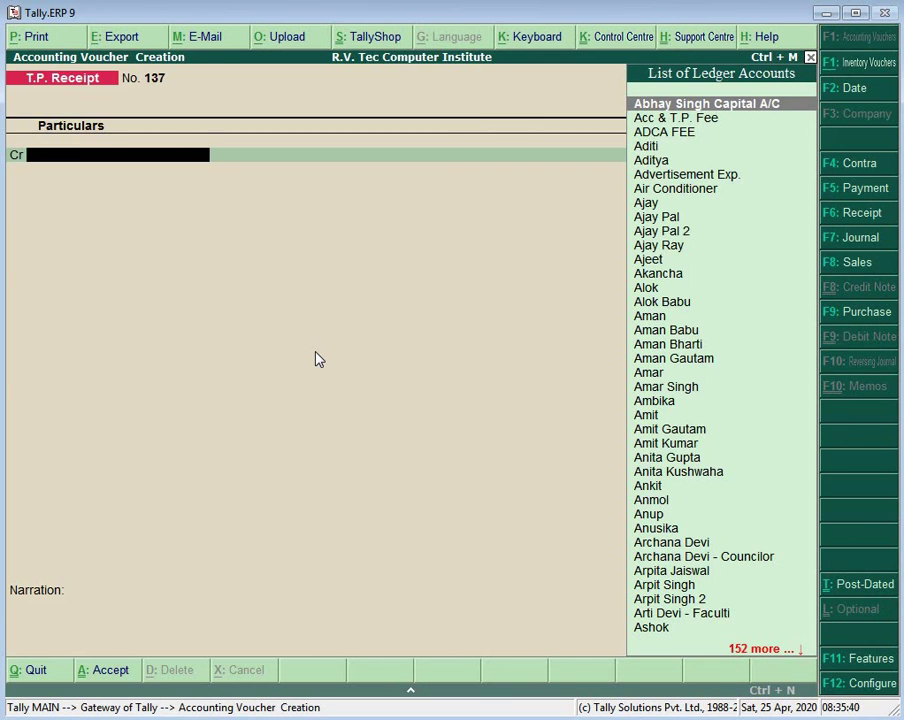
Step: Enter receipt 137 crediting a student 500 against Cash 500
type("Anu")
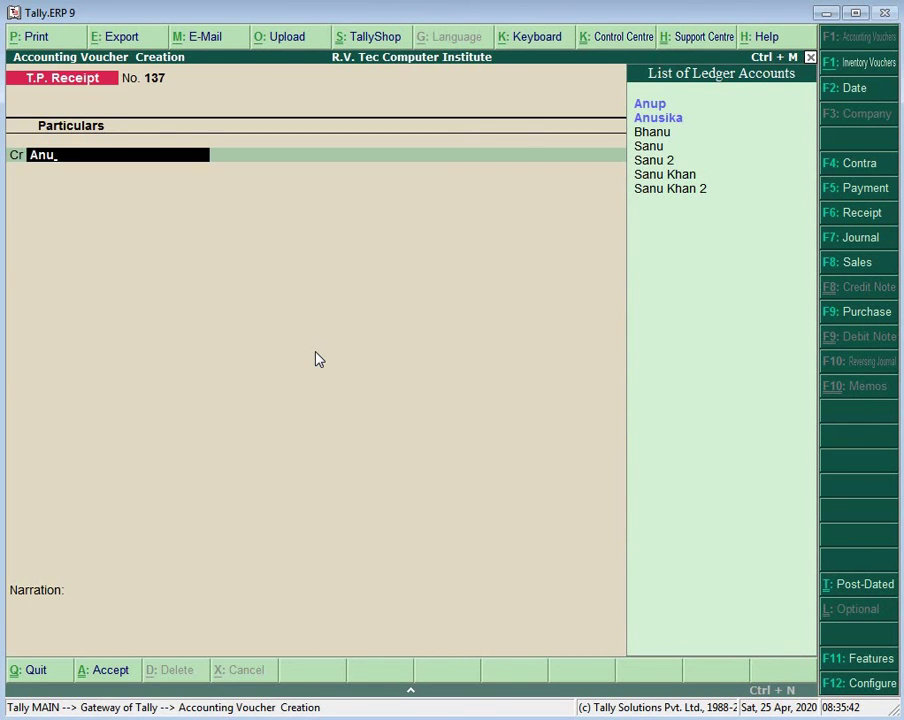
key("Down")
key("Return")
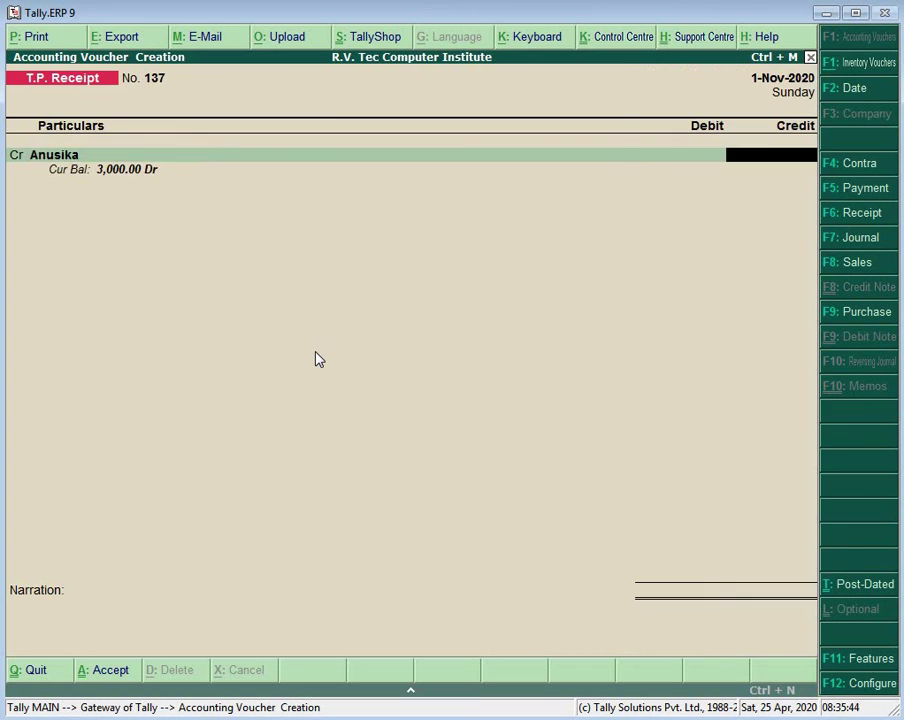
type("500")
key("Return")
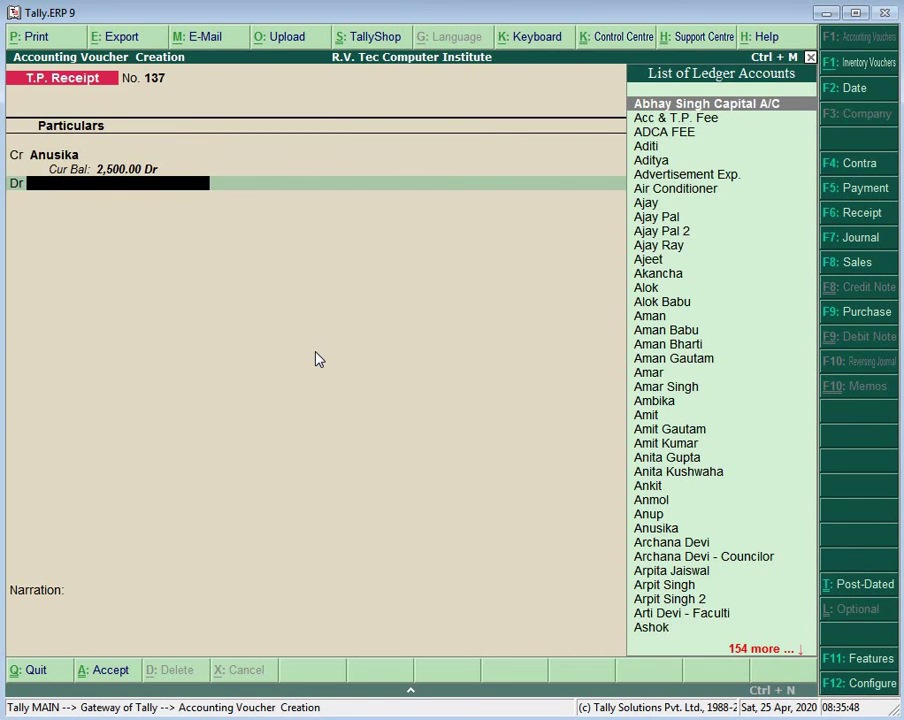
type("Ca")
key("Return")
key("Return")
key("Return")
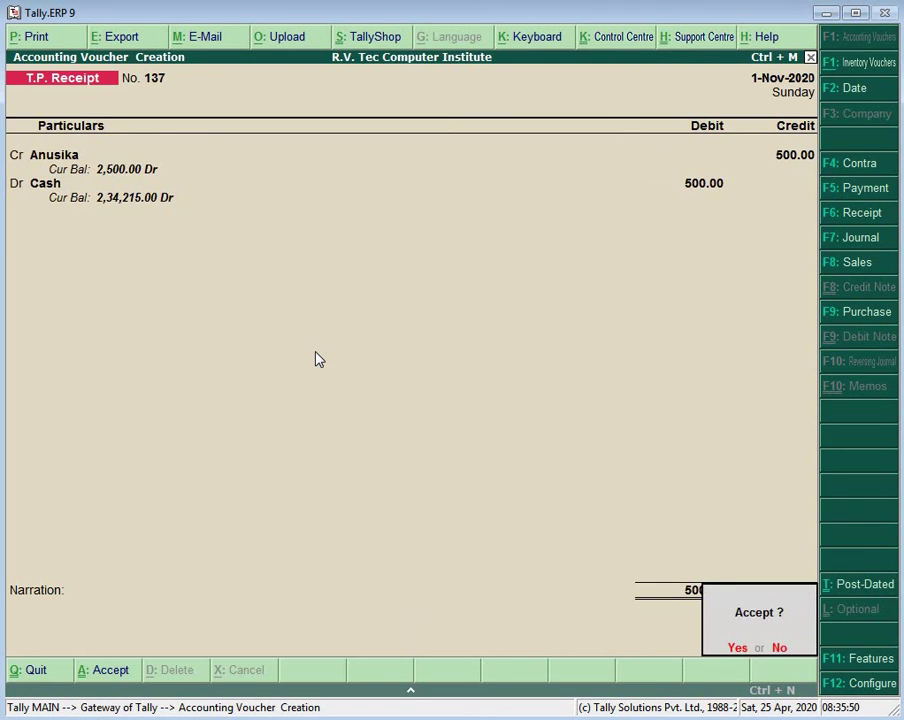
key("Return")
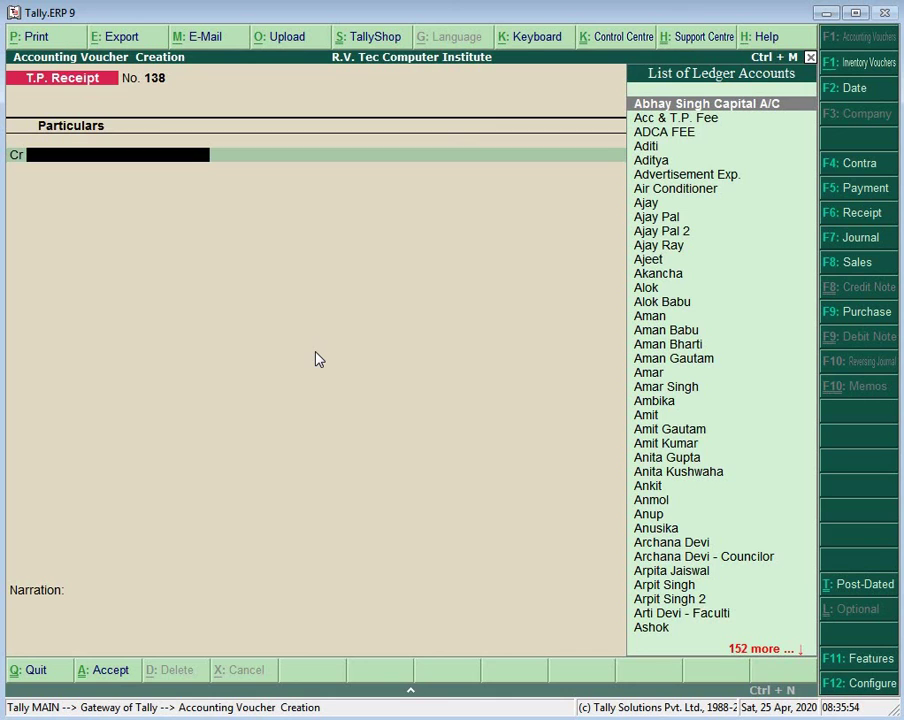
Step: Save receipt 138 crediting another student 500 with Cash debited 500
type("A")
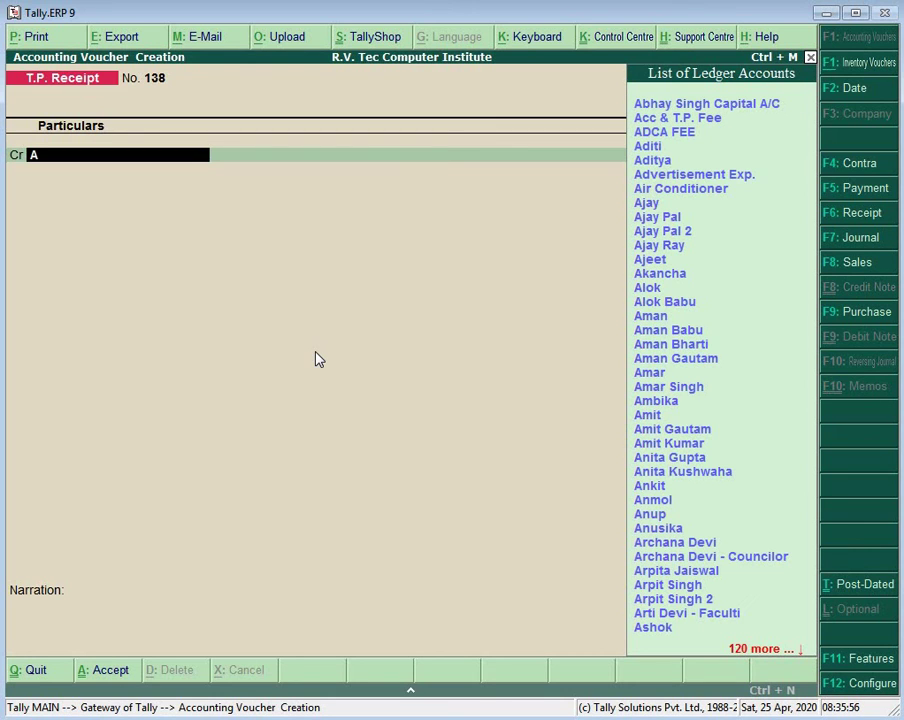
type("n")
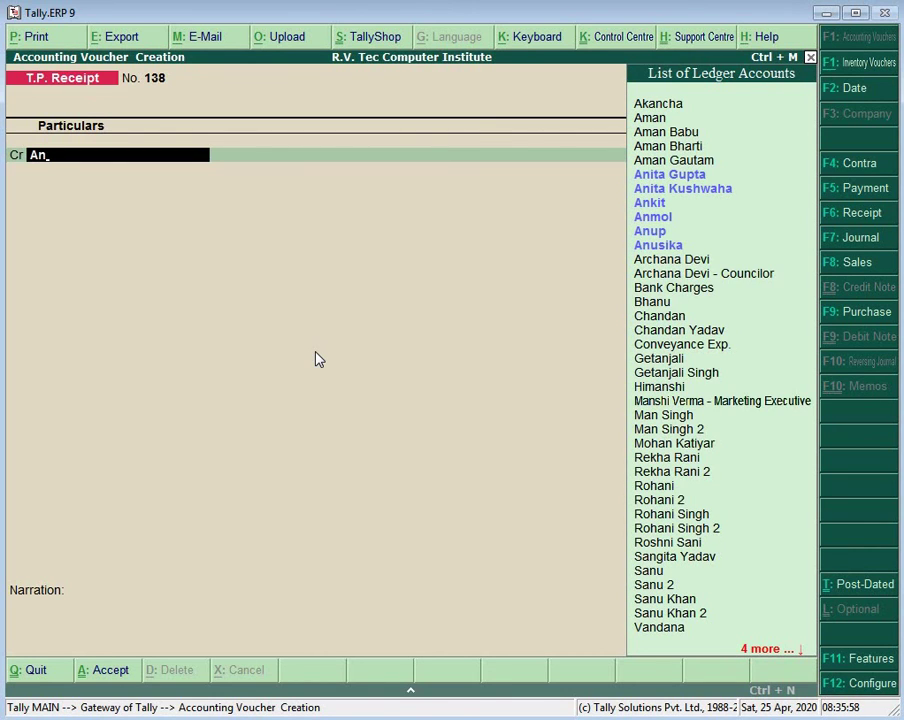
key("Up")
key("Up")
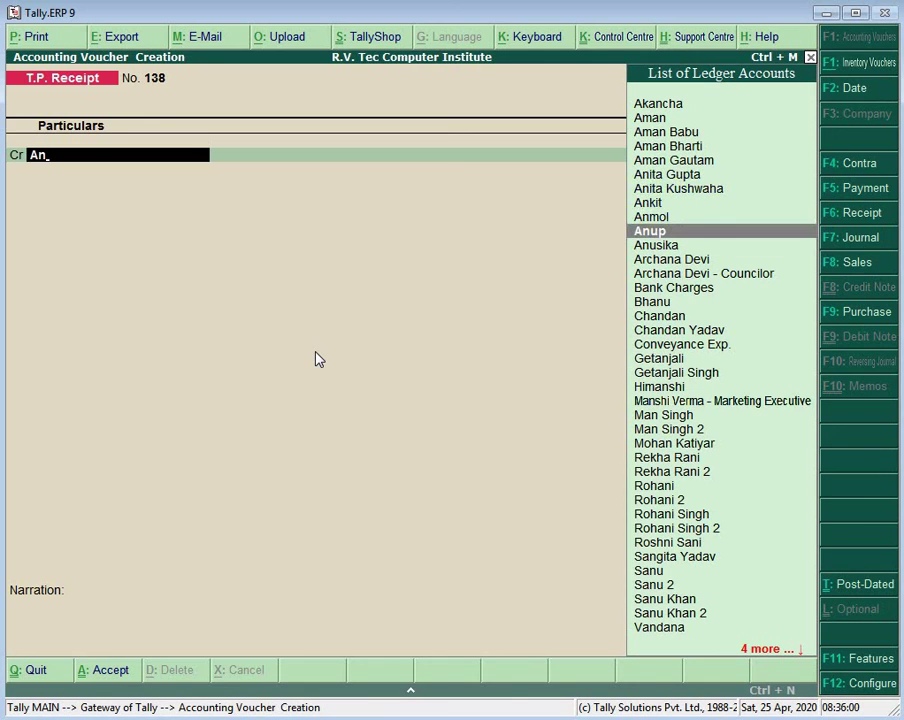
key("Return")
type("500")
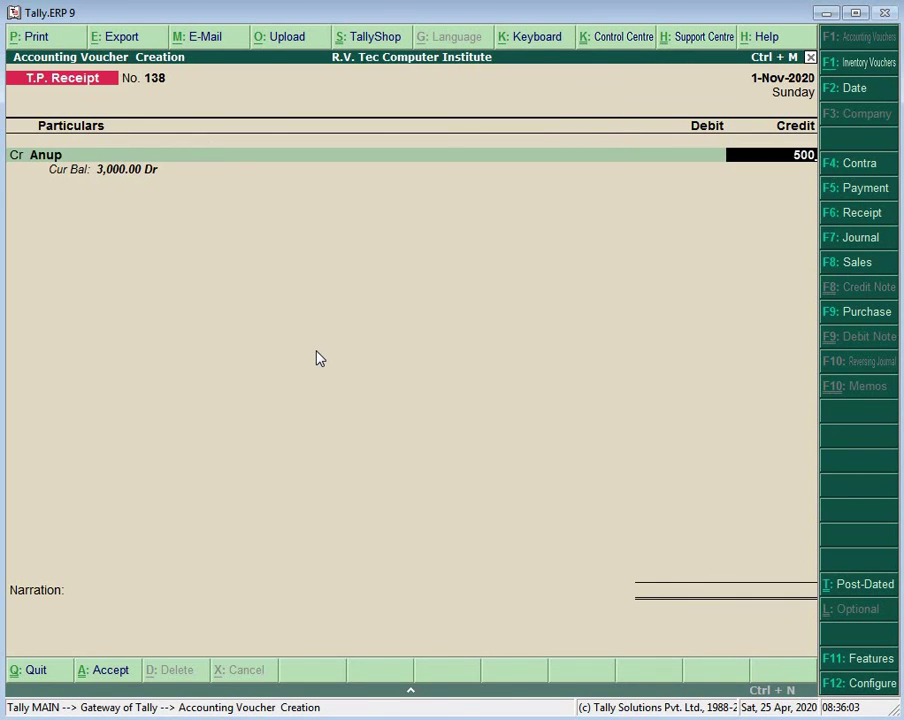
key("Return")
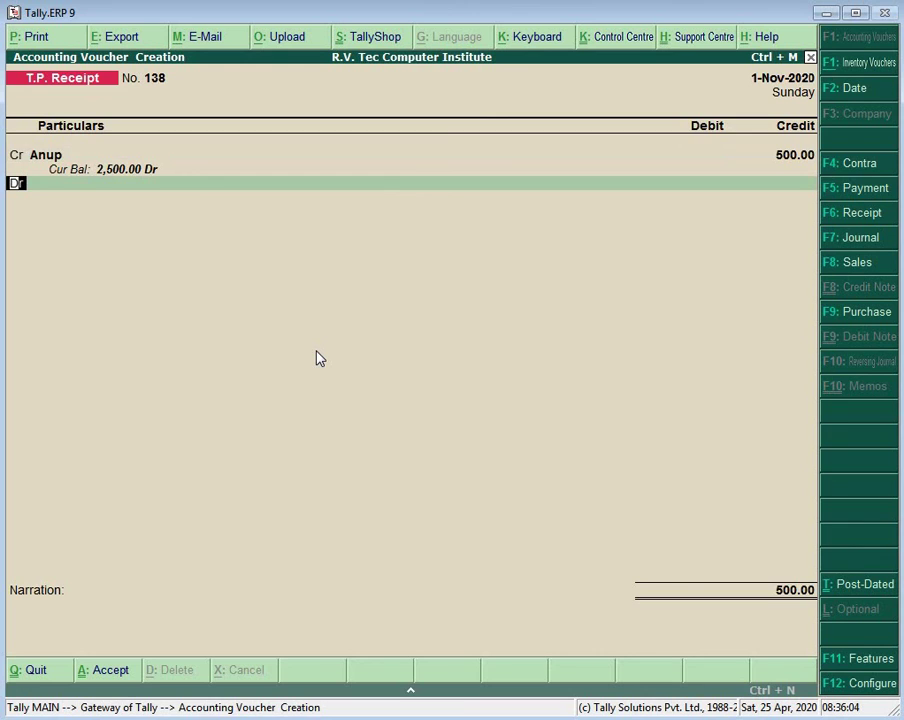
type("Ca")
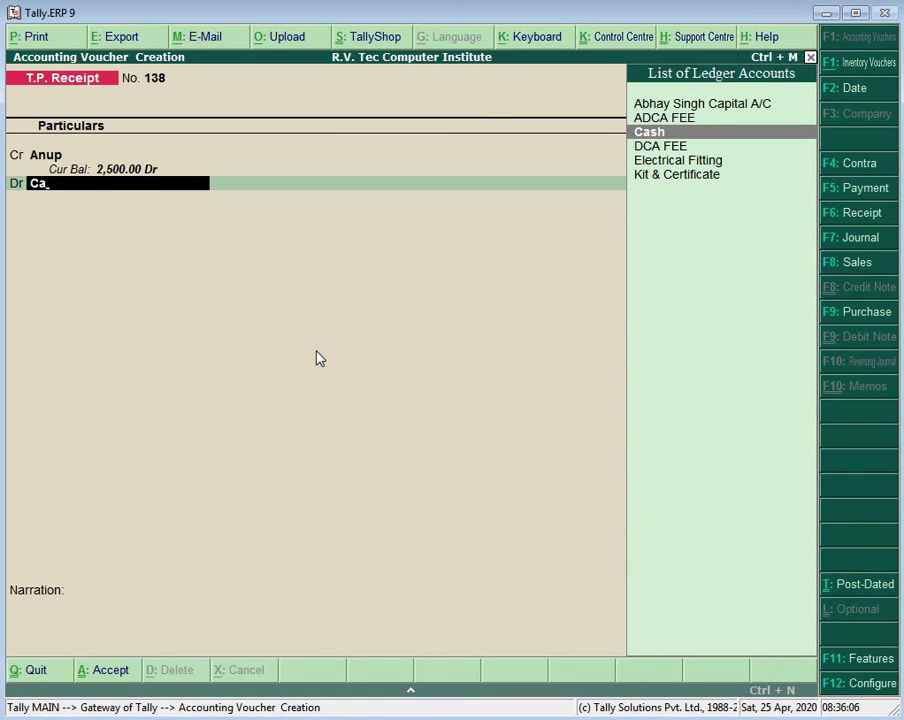
key("Return")
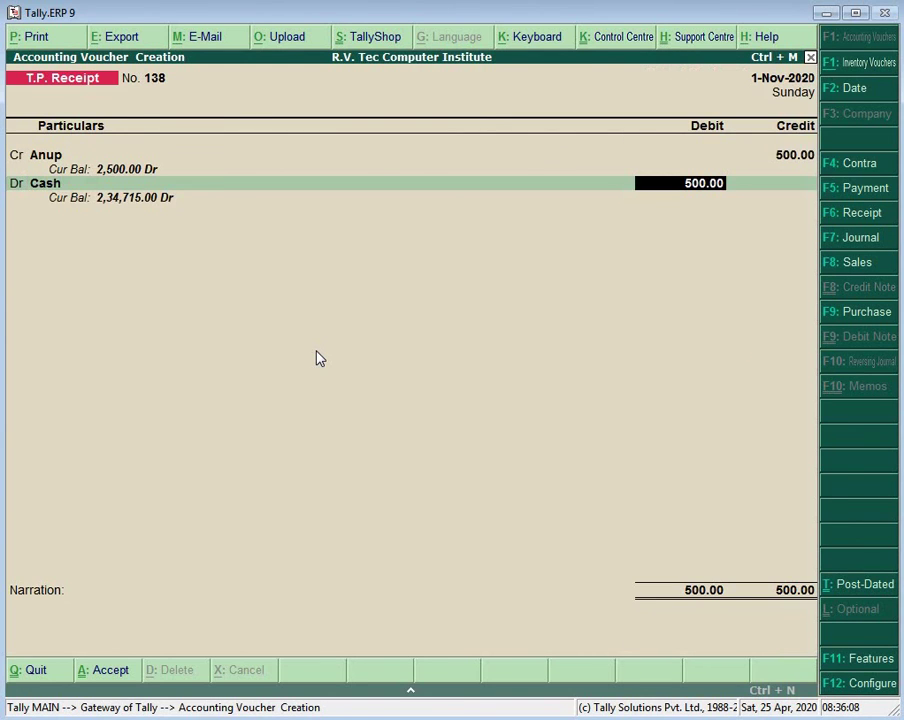
key("Return")
key("Return")
key("Return")
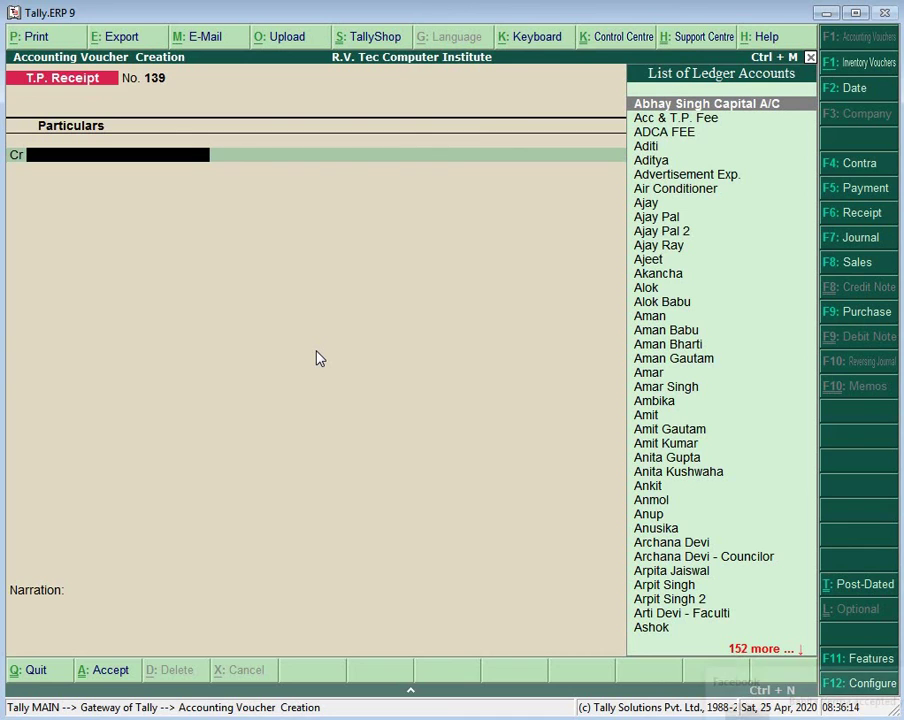
Step: In Word, edit Practical No.100's picnic date year from 2018 to 2020, making it 28-11-2020
key("alt+Tab")
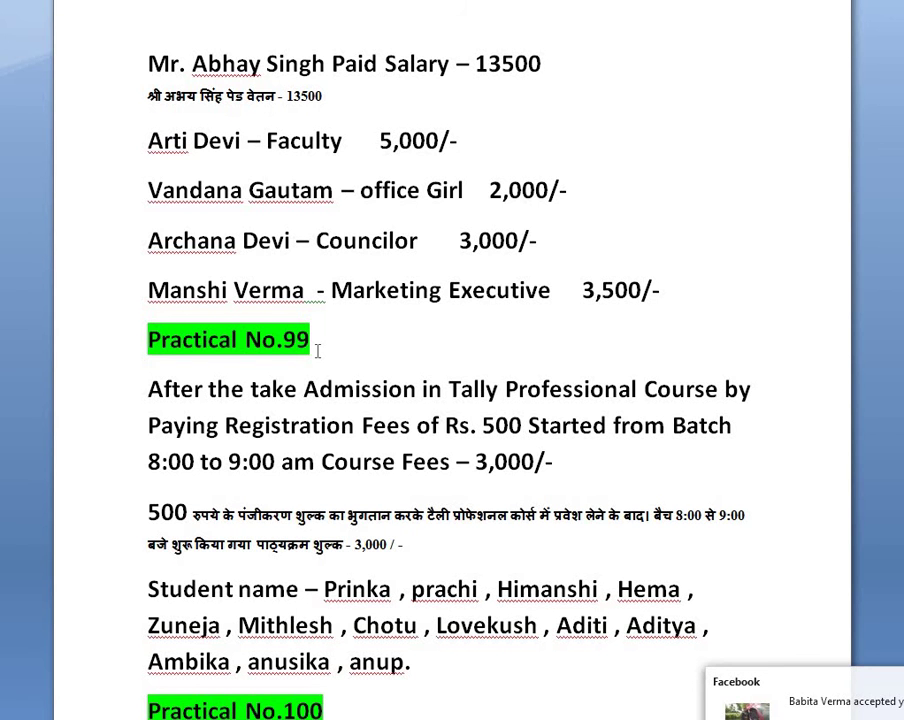
scroll(305, 350, "down", 4)
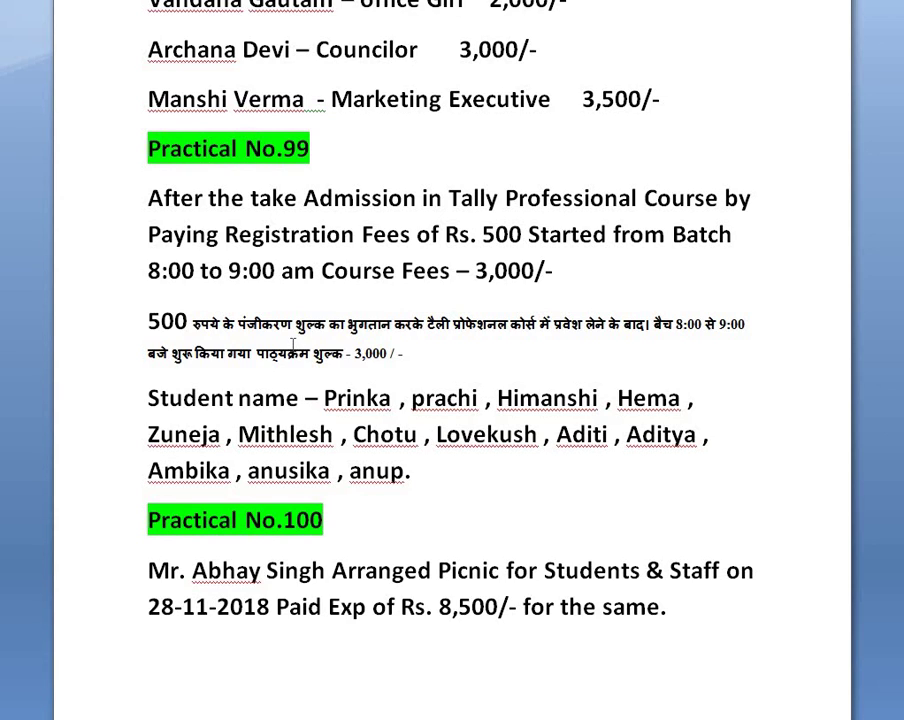
left_click(271, 609)
key("BackSpace")
key("BackSpace")
type("20")
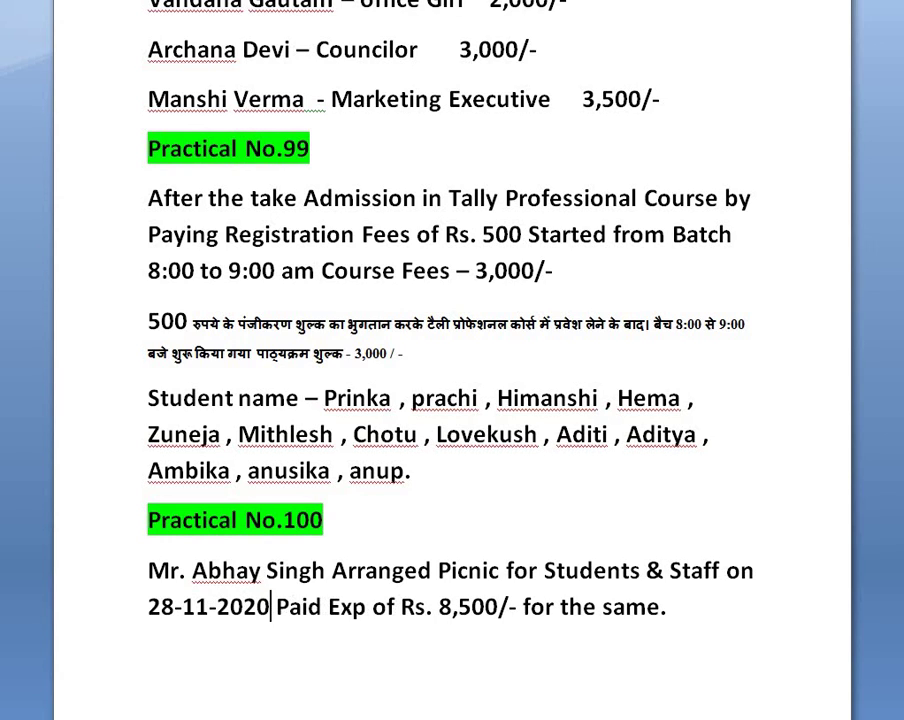